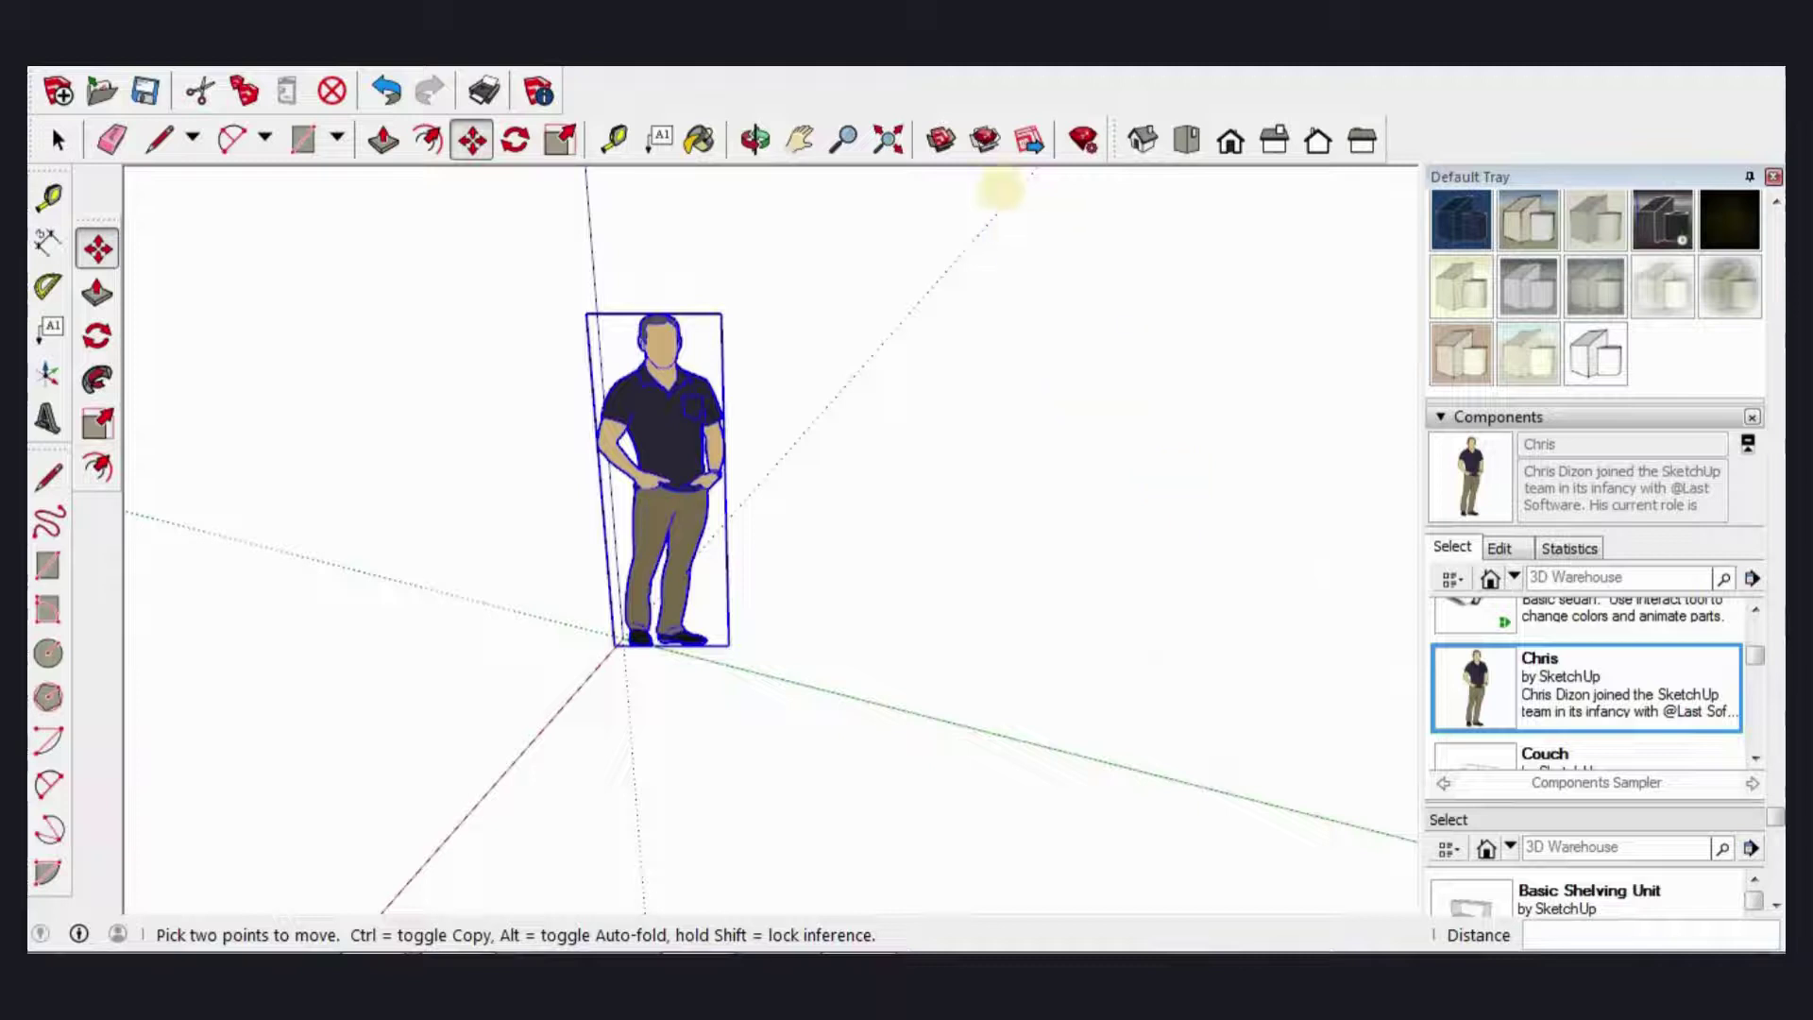
# Step: Switch to Top view and draw an 800 × 750 mm rectangle face beside the Chris figure
pyautogui.click(1186, 142)
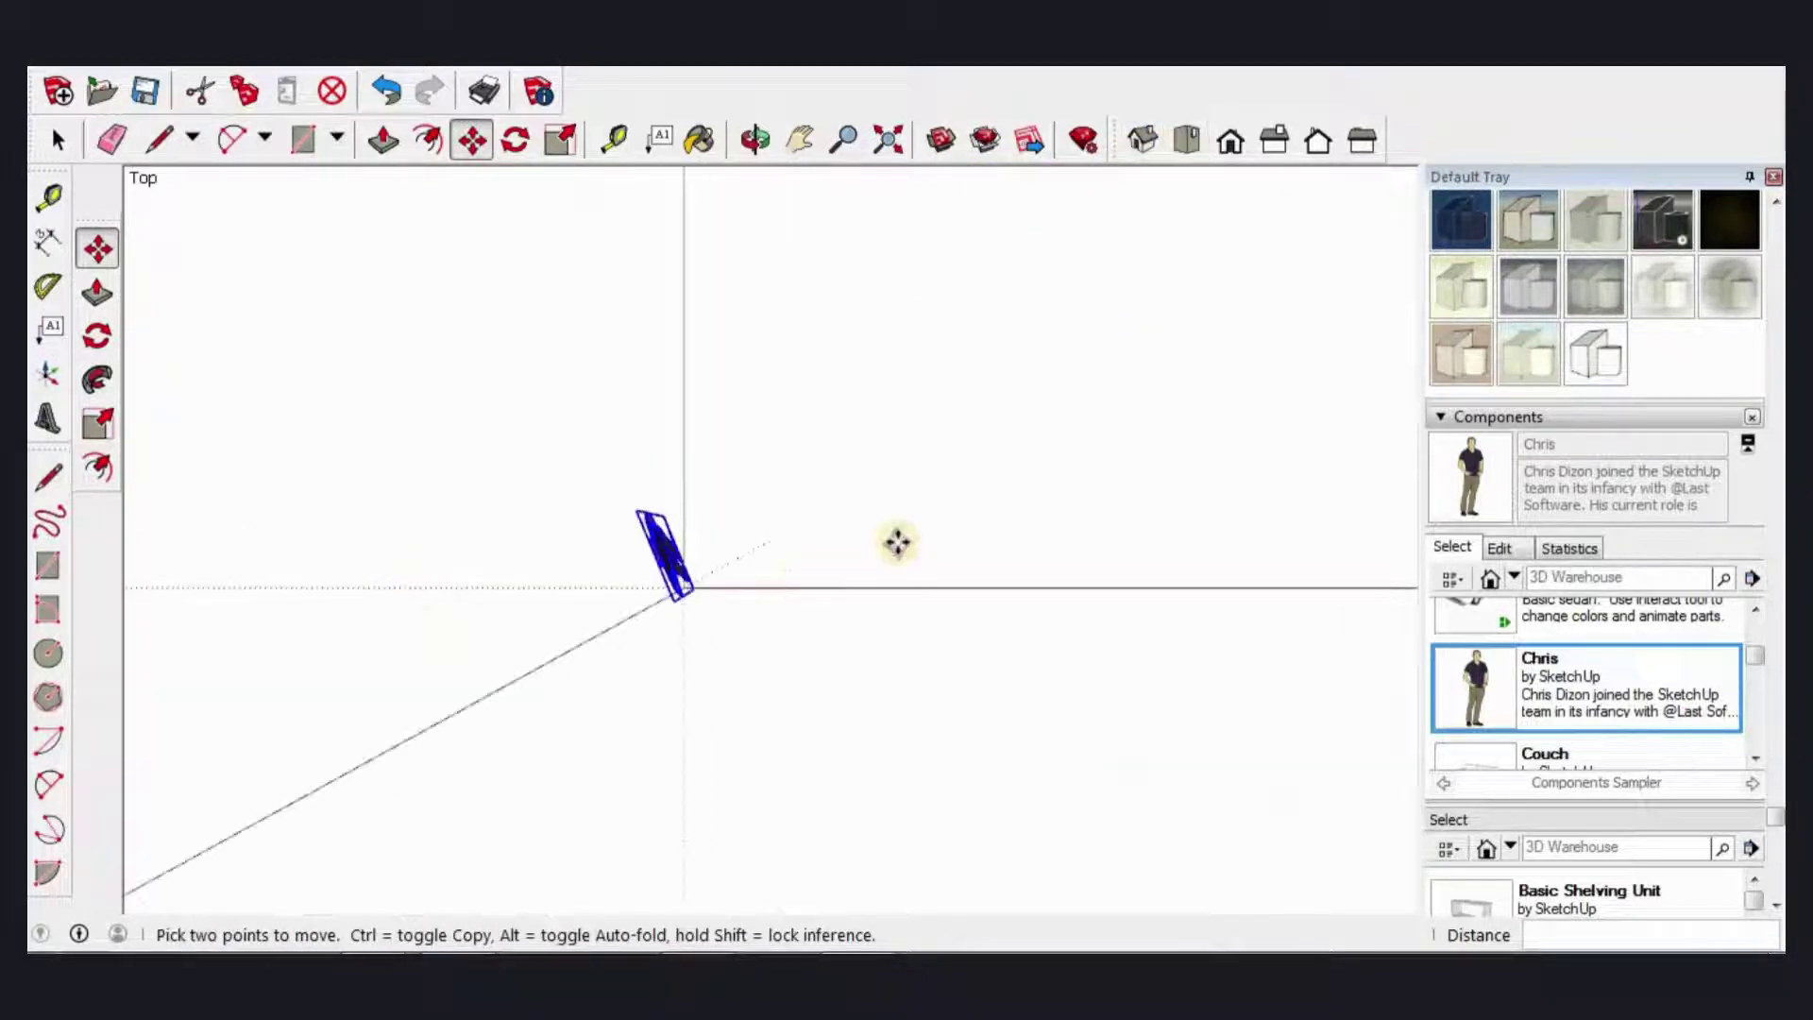
pyautogui.scroll(2, 865, 520)
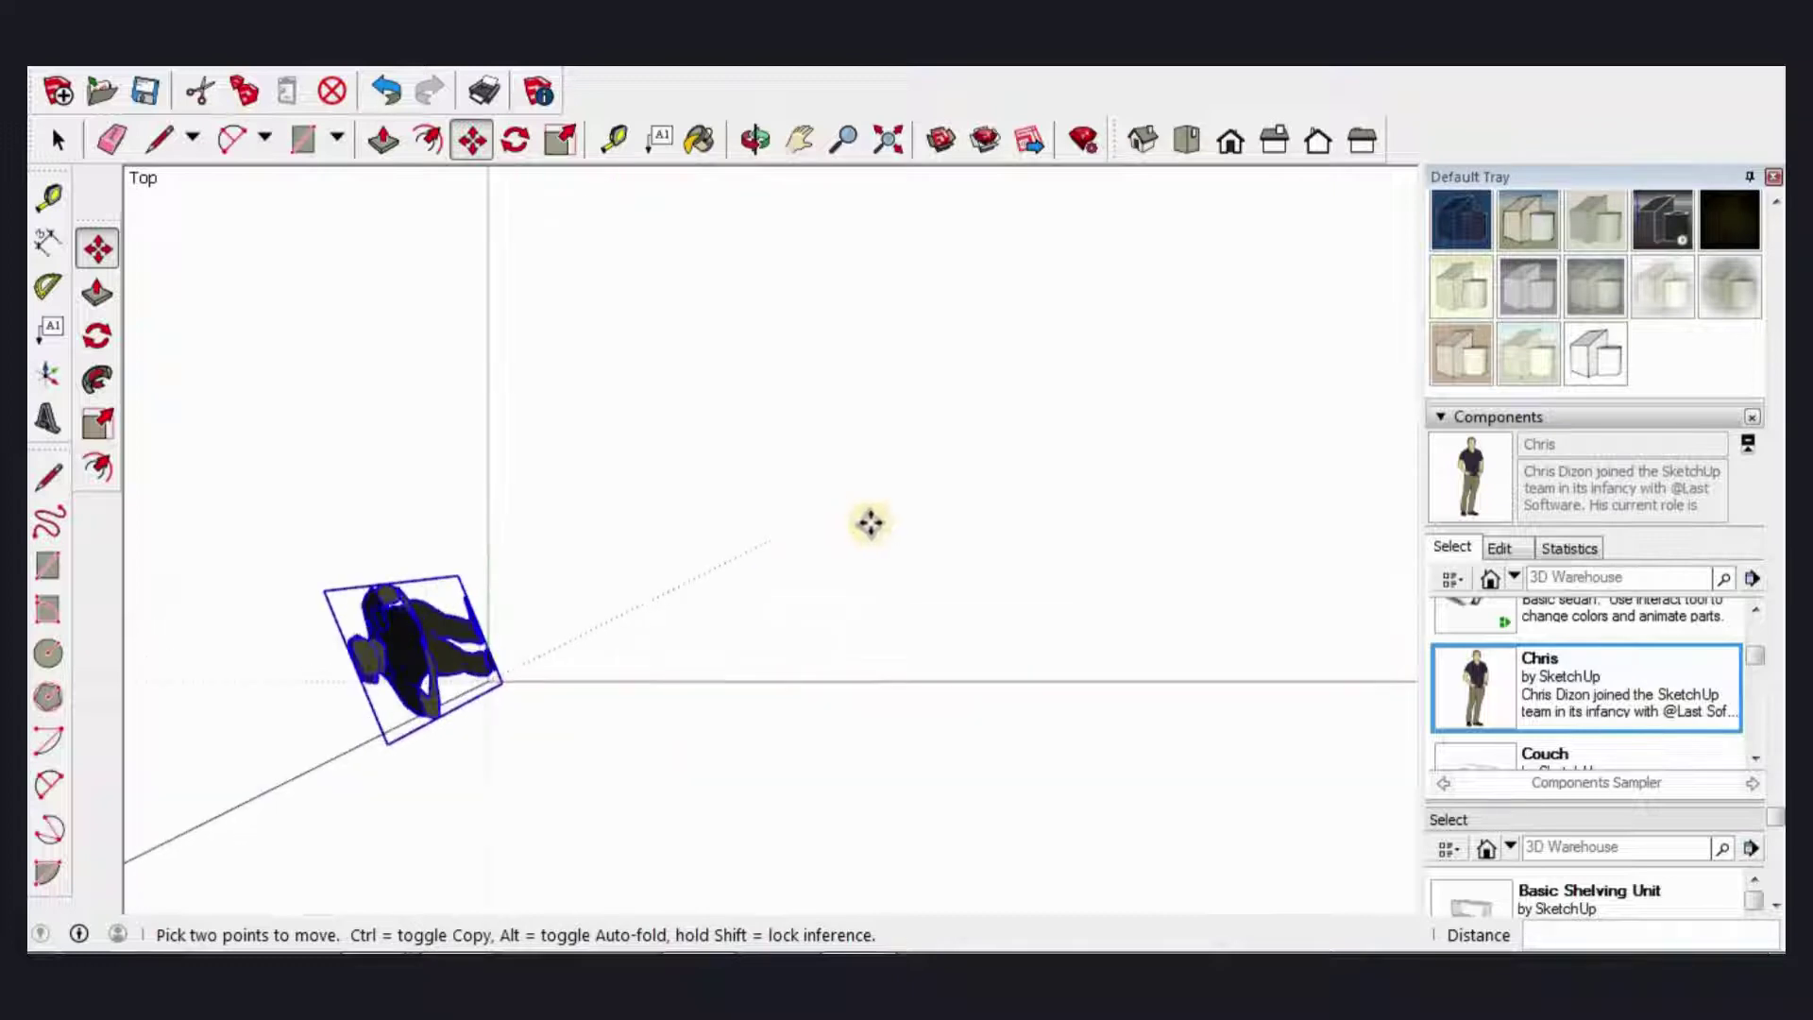
pyautogui.scroll(3, 864, 521)
pyautogui.scroll(1, 864, 520)
pyautogui.click(302, 140)
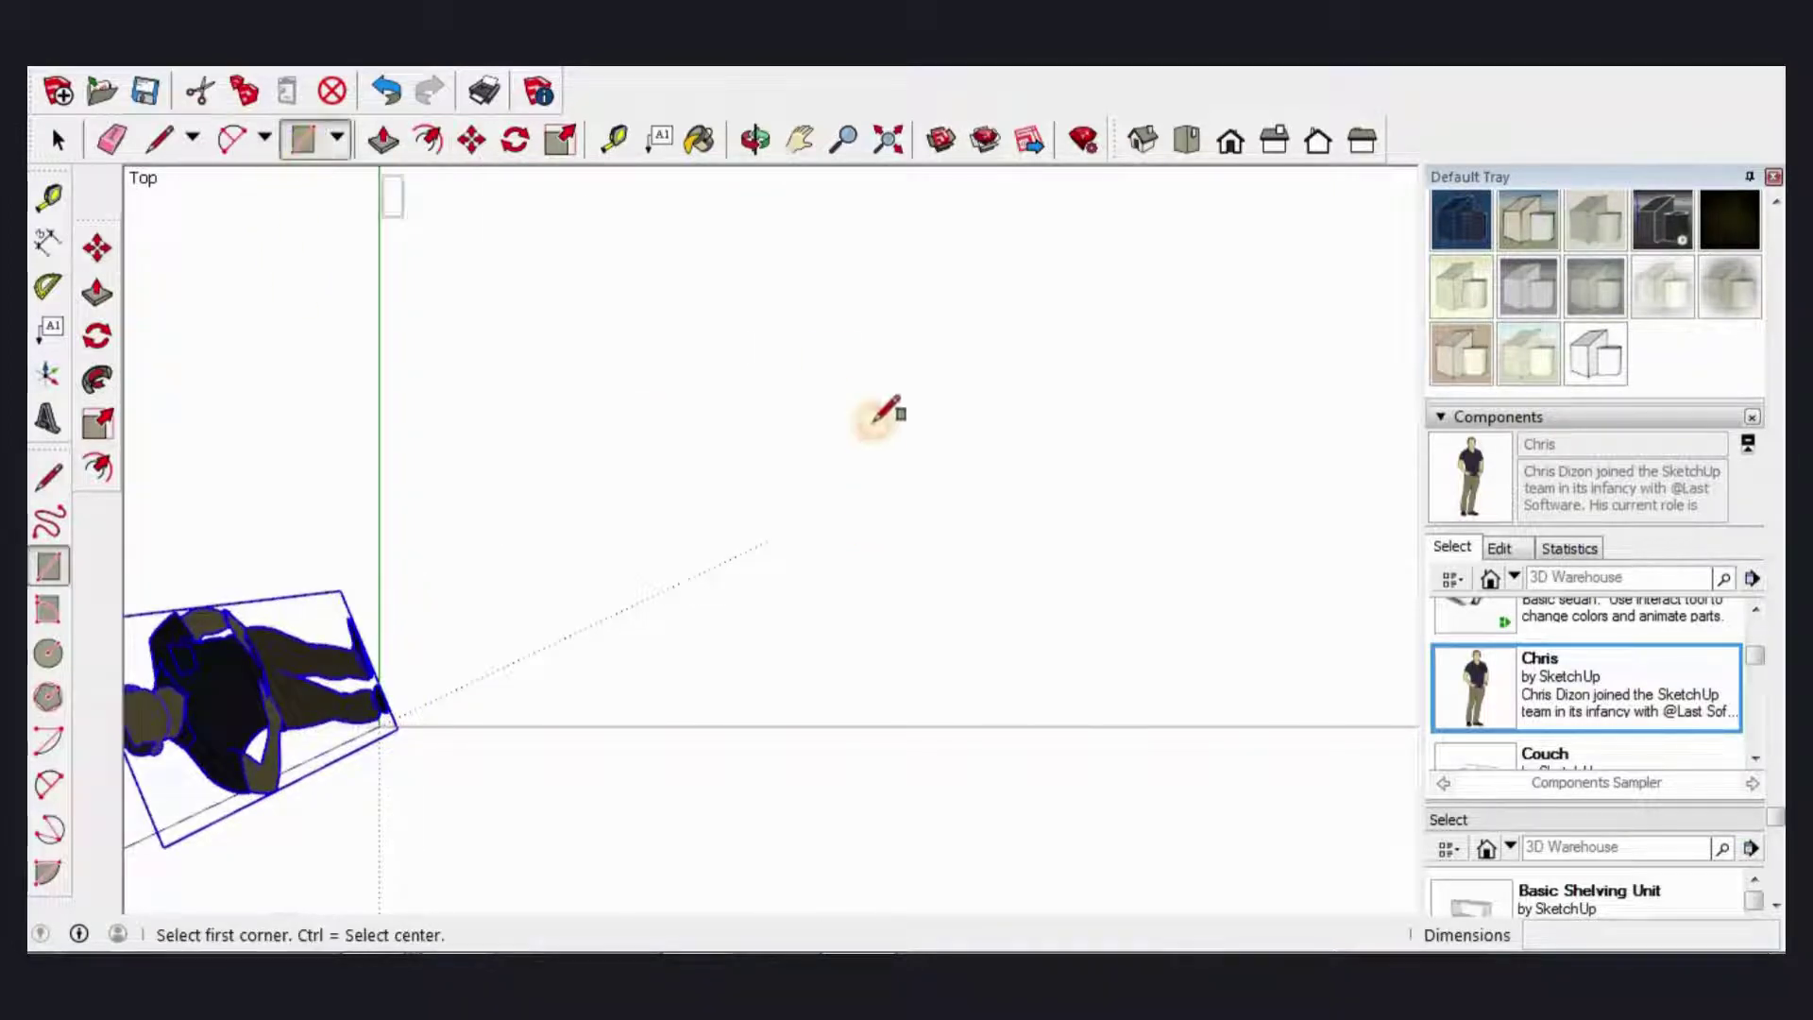
pyautogui.click(895, 524)
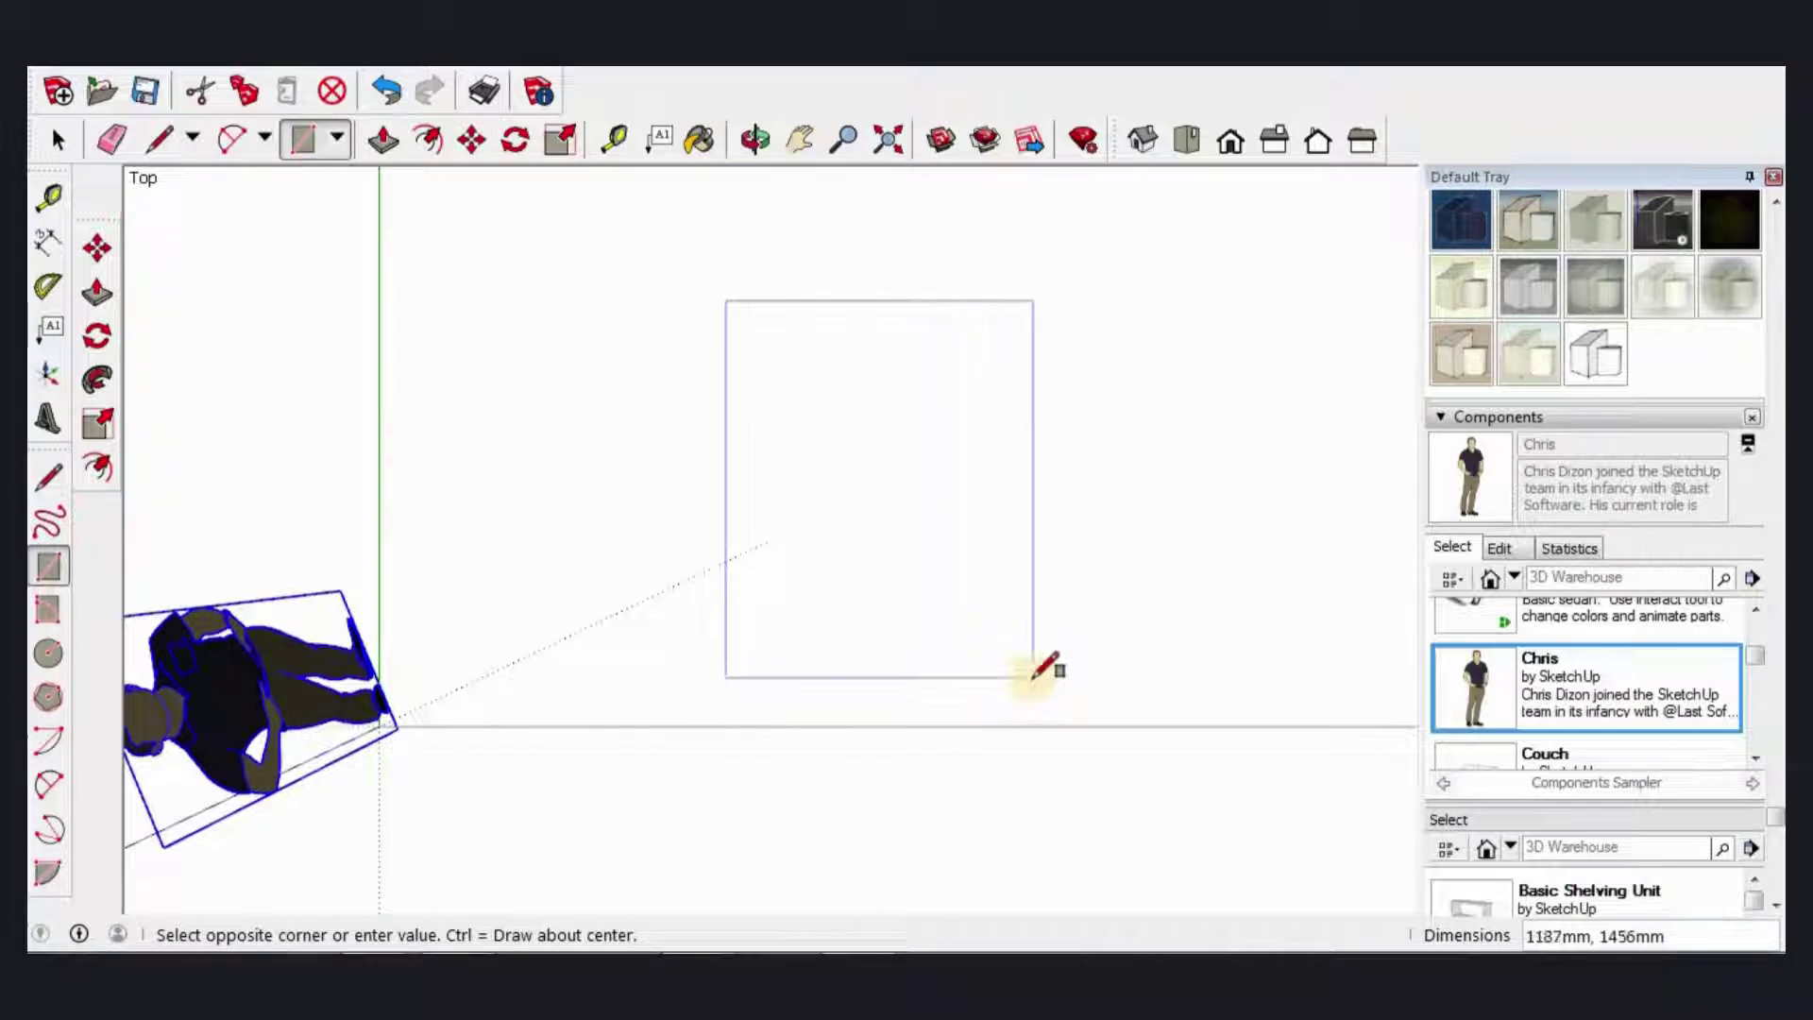
pyautogui.write('800,75')
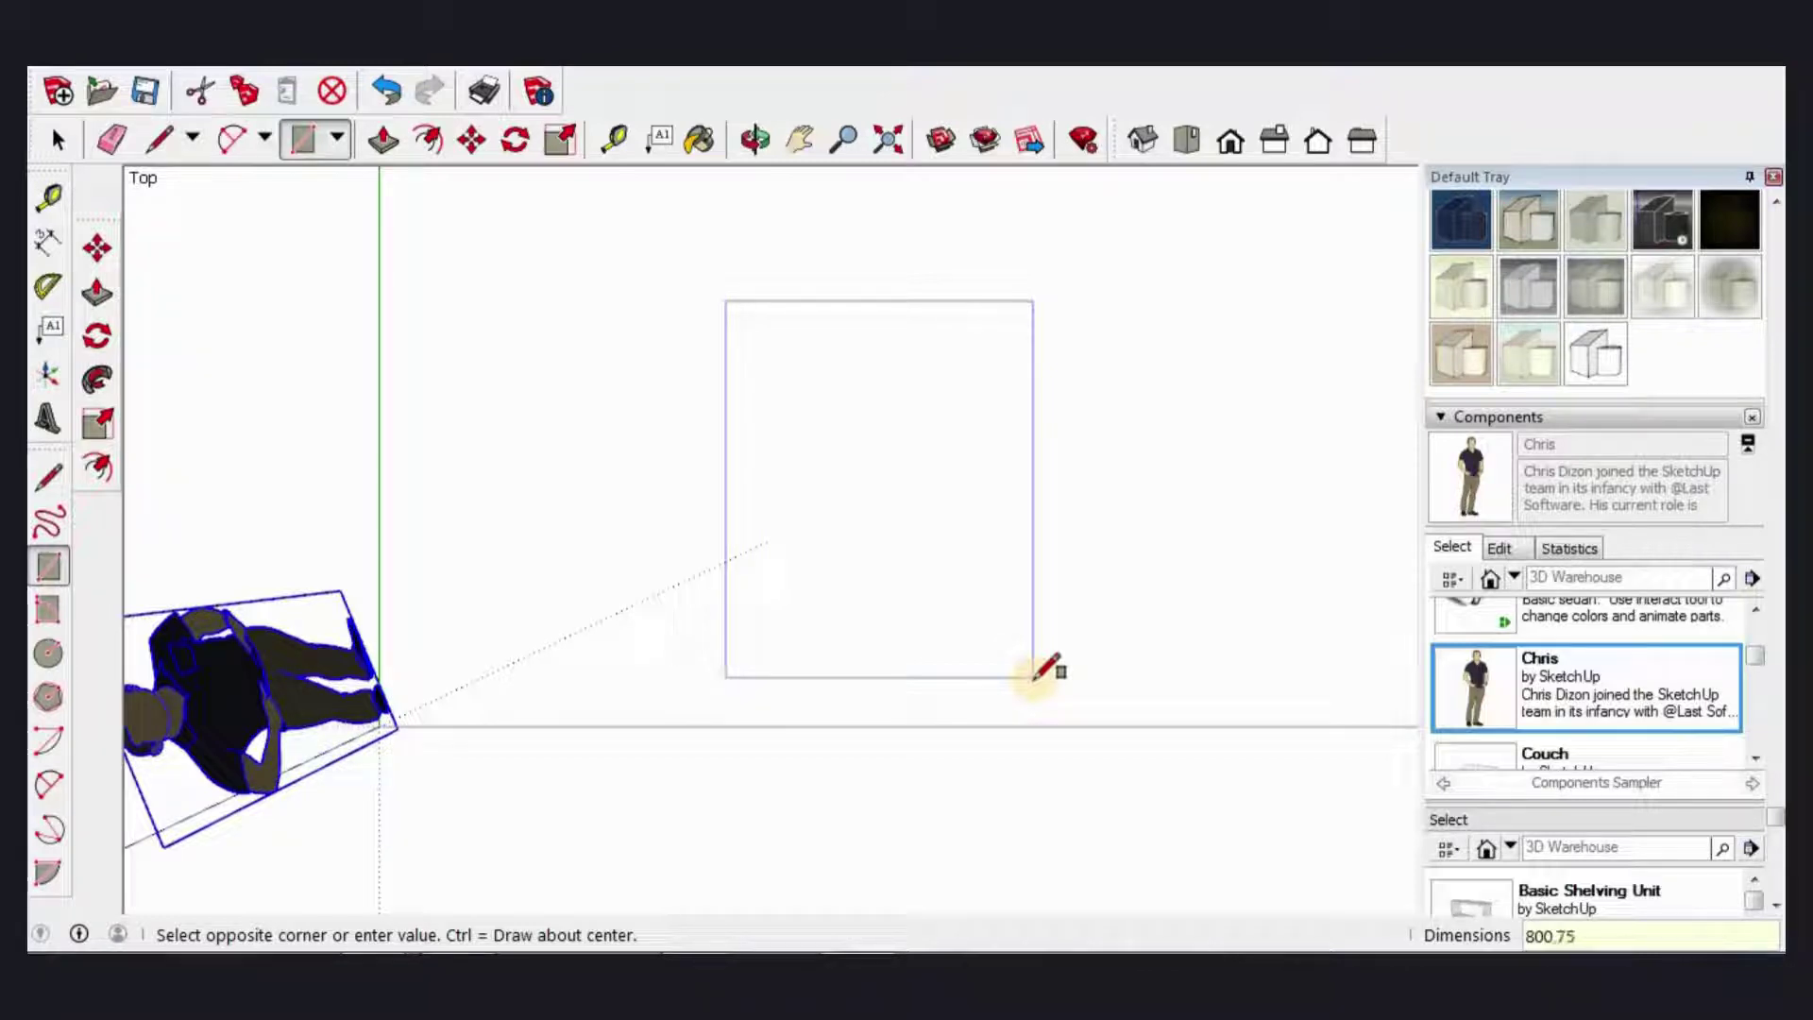
pyautogui.write('0')
pyautogui.press('Return')
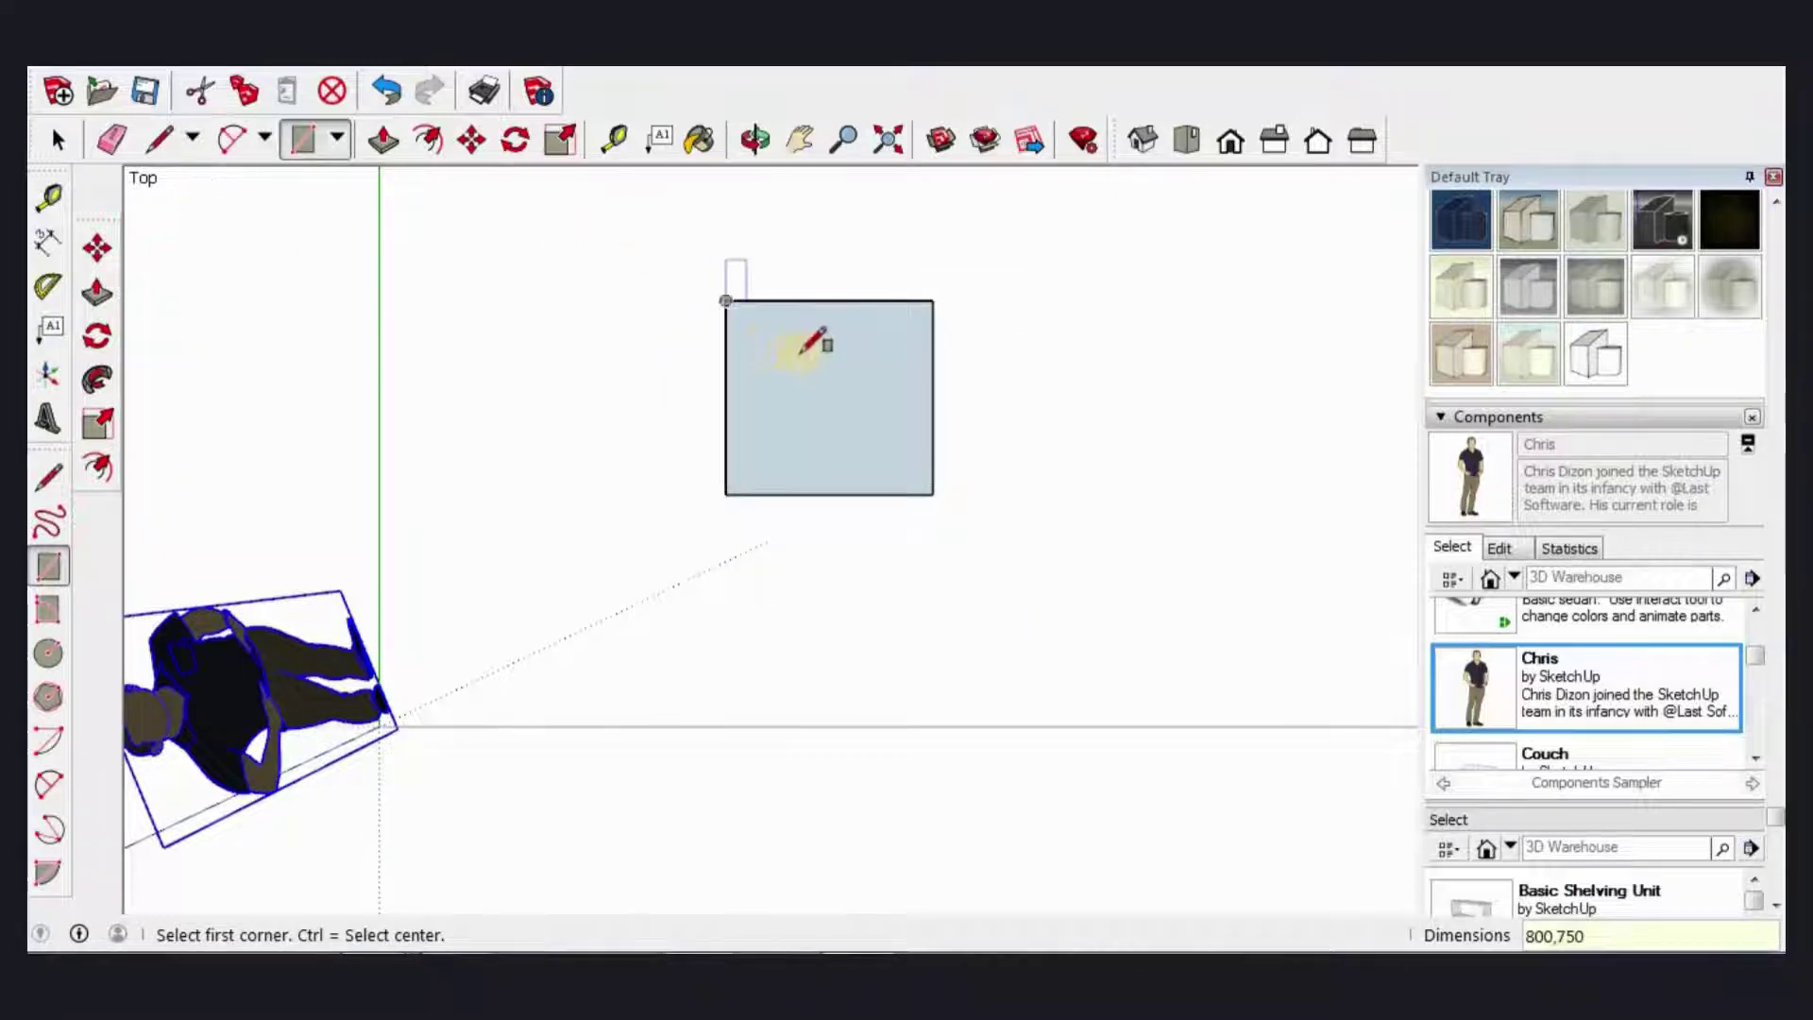
pyautogui.scroll(2, 798, 344)
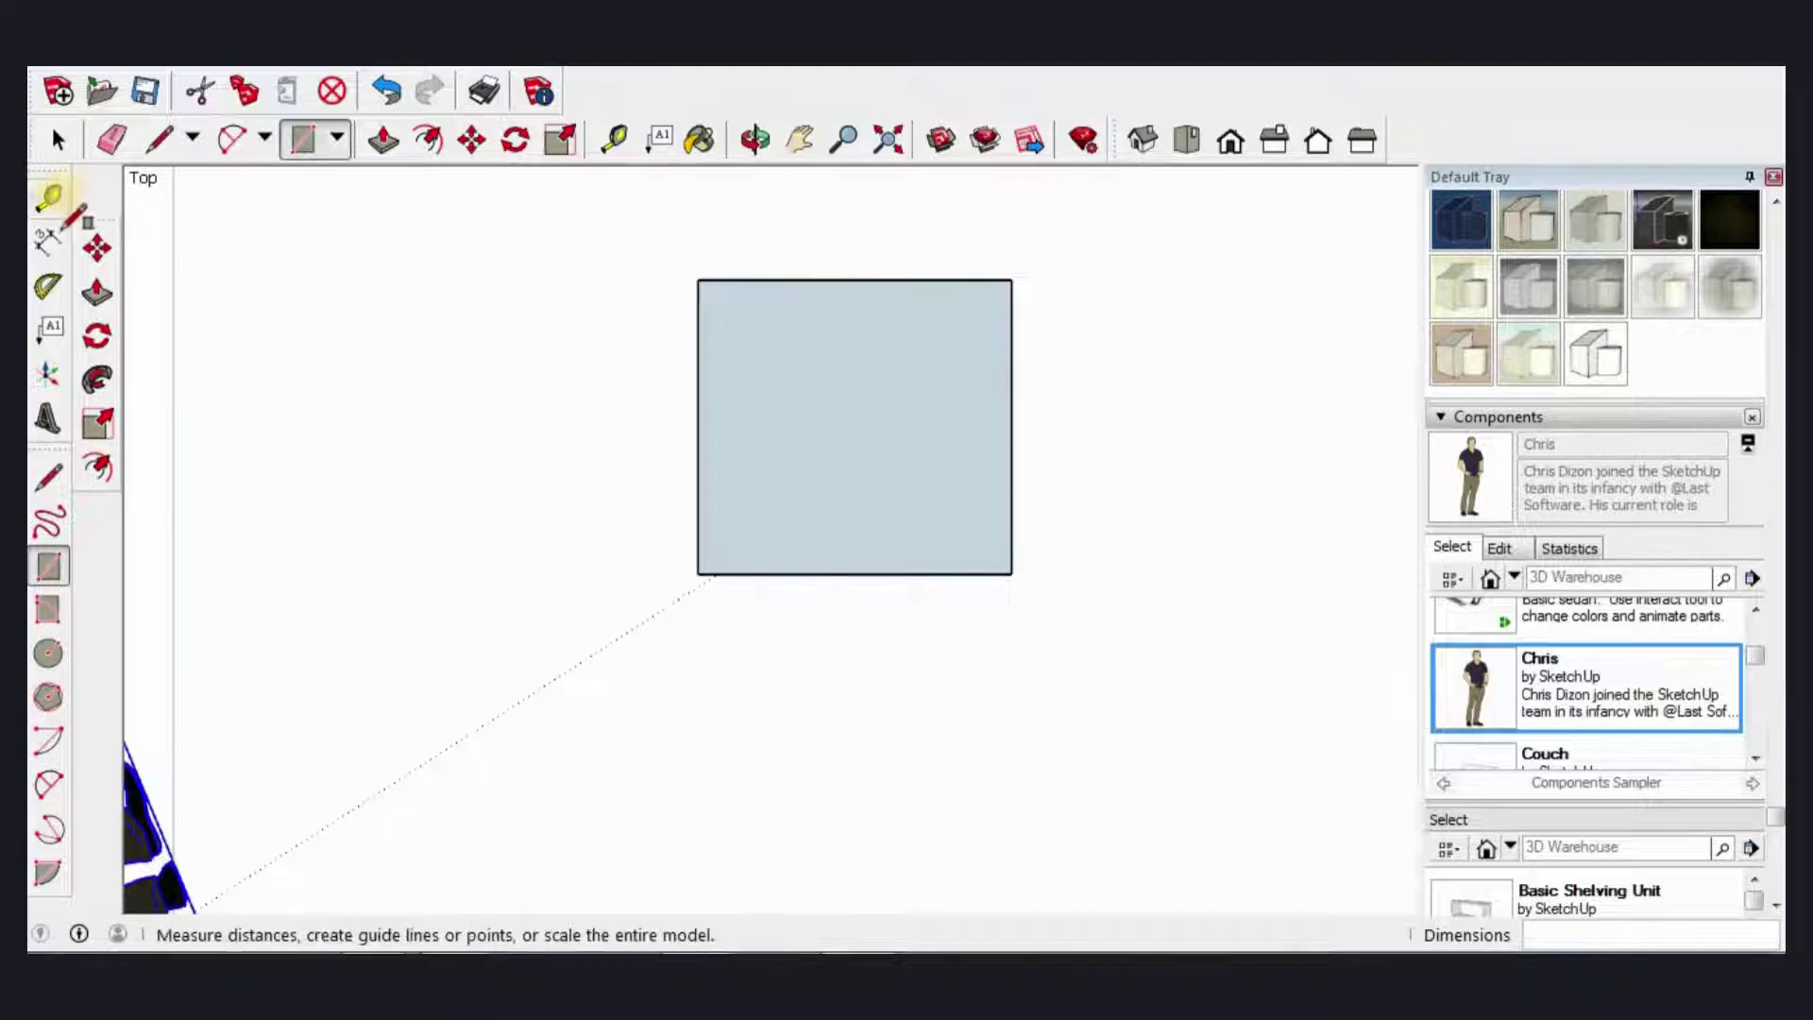
# Step: Place guides 18 mm inside the rectangle's left and right edges
pyautogui.click(49, 199)
pyautogui.click(698, 406)
pyautogui.write('18')
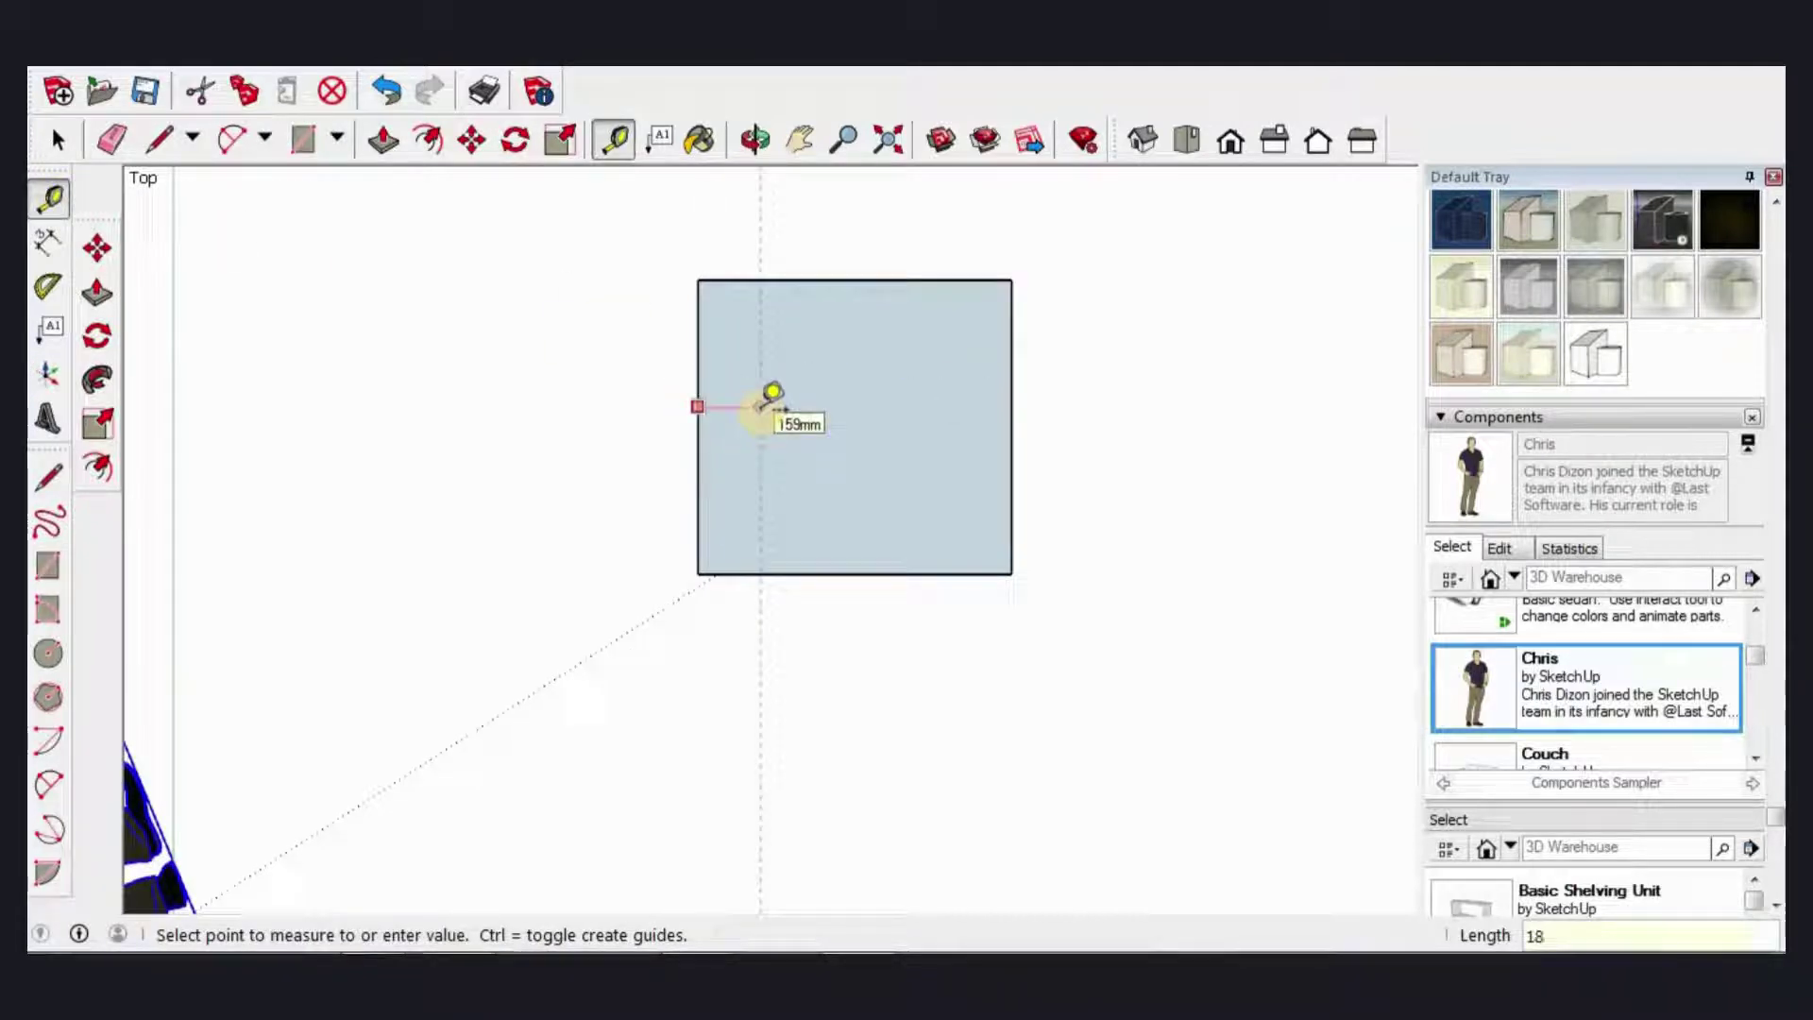
pyautogui.press('Return')
pyautogui.click(1012, 425)
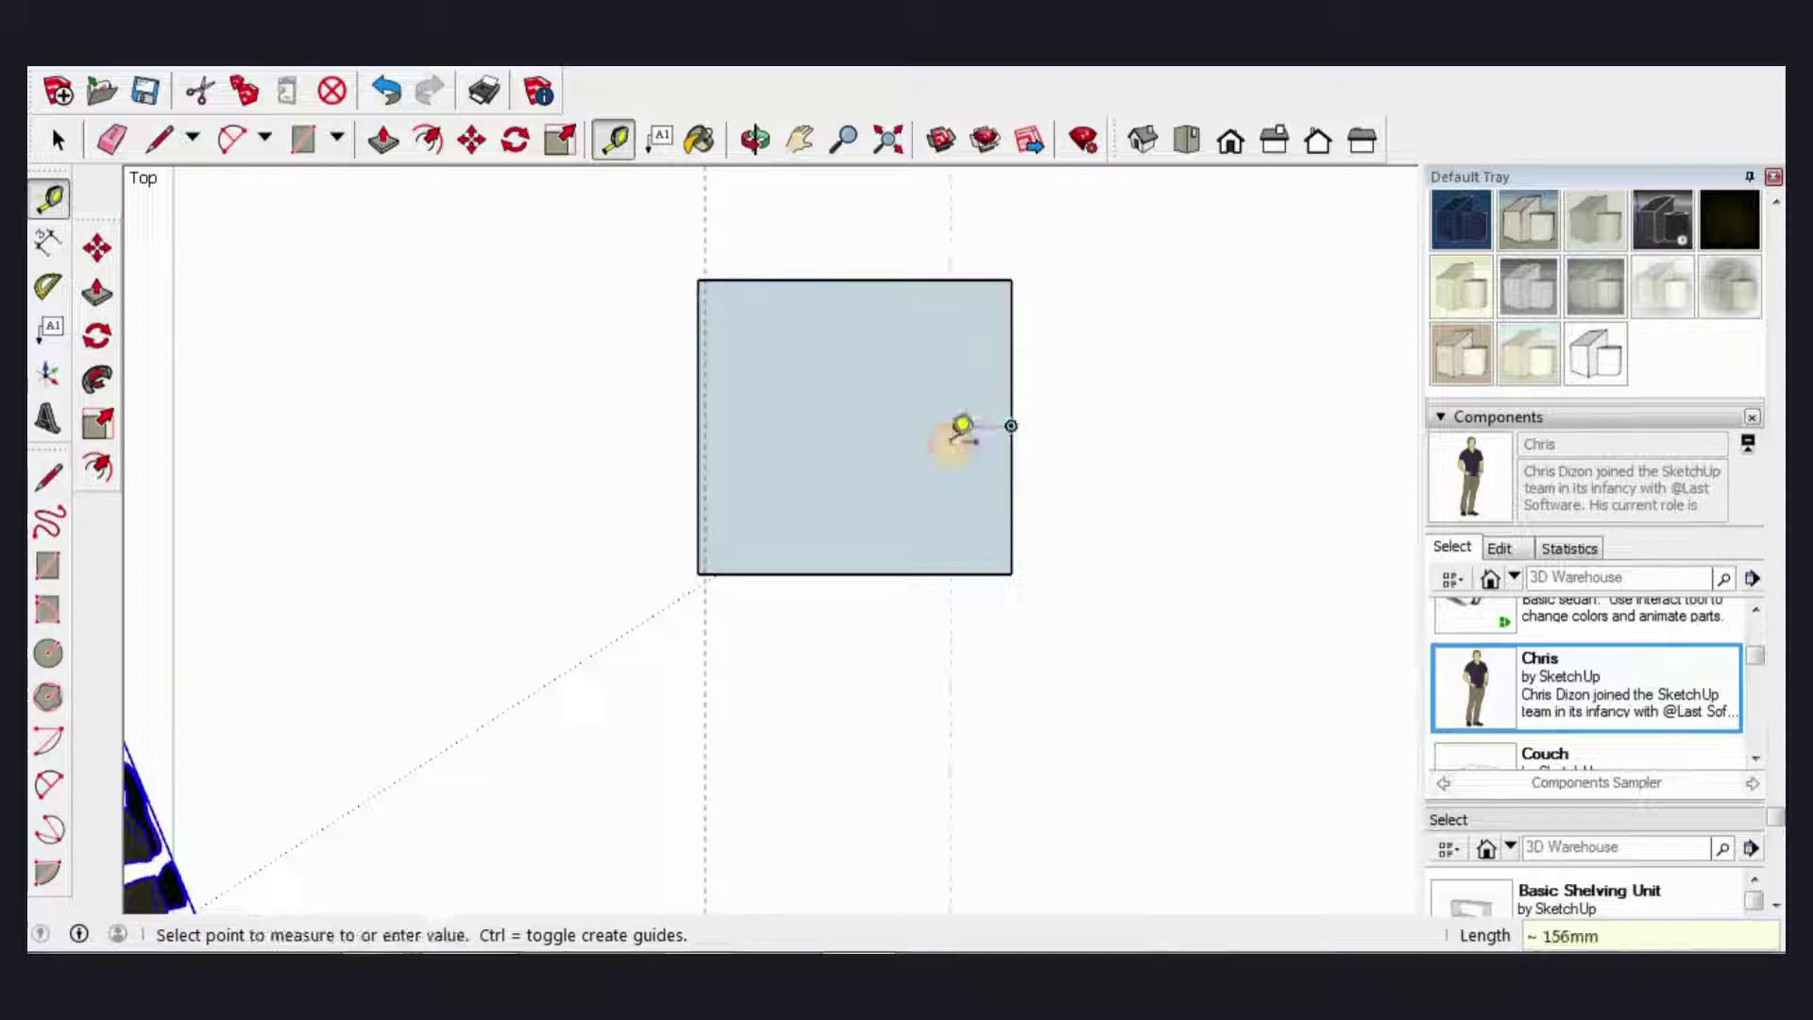
pyautogui.write('8')
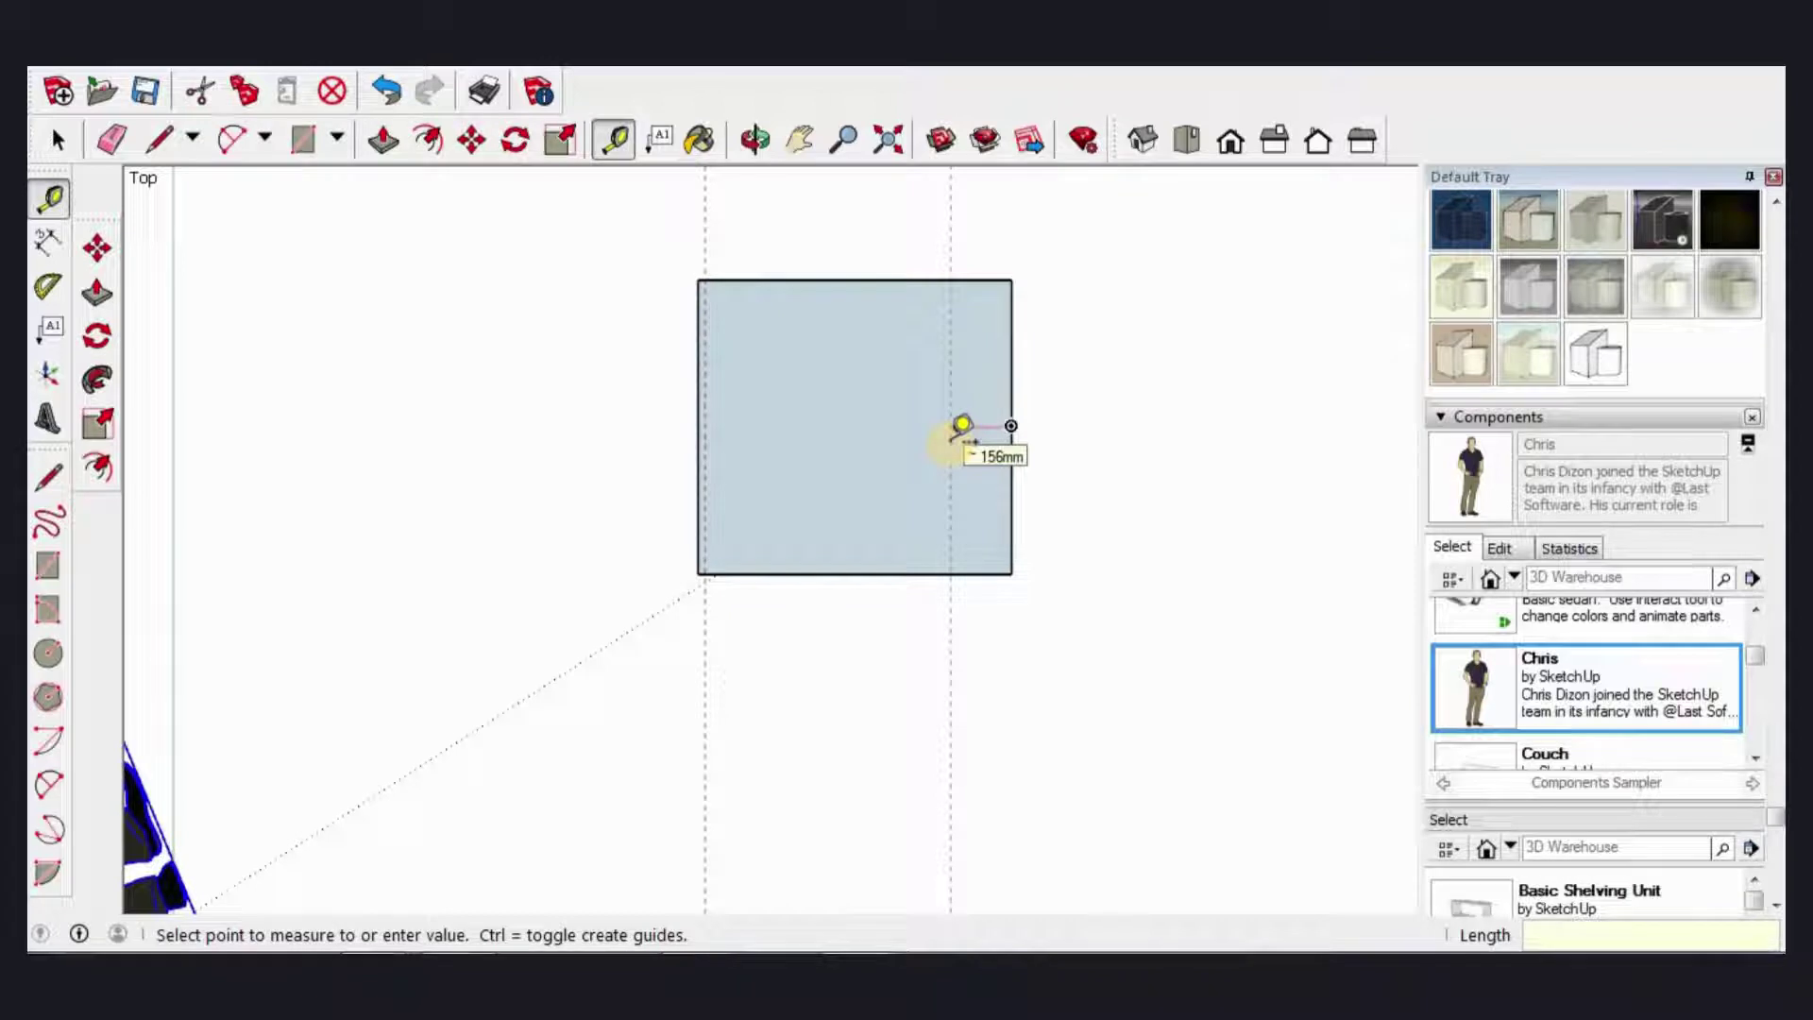
pyautogui.press('Return')
pyautogui.scroll(1, 776, 292)
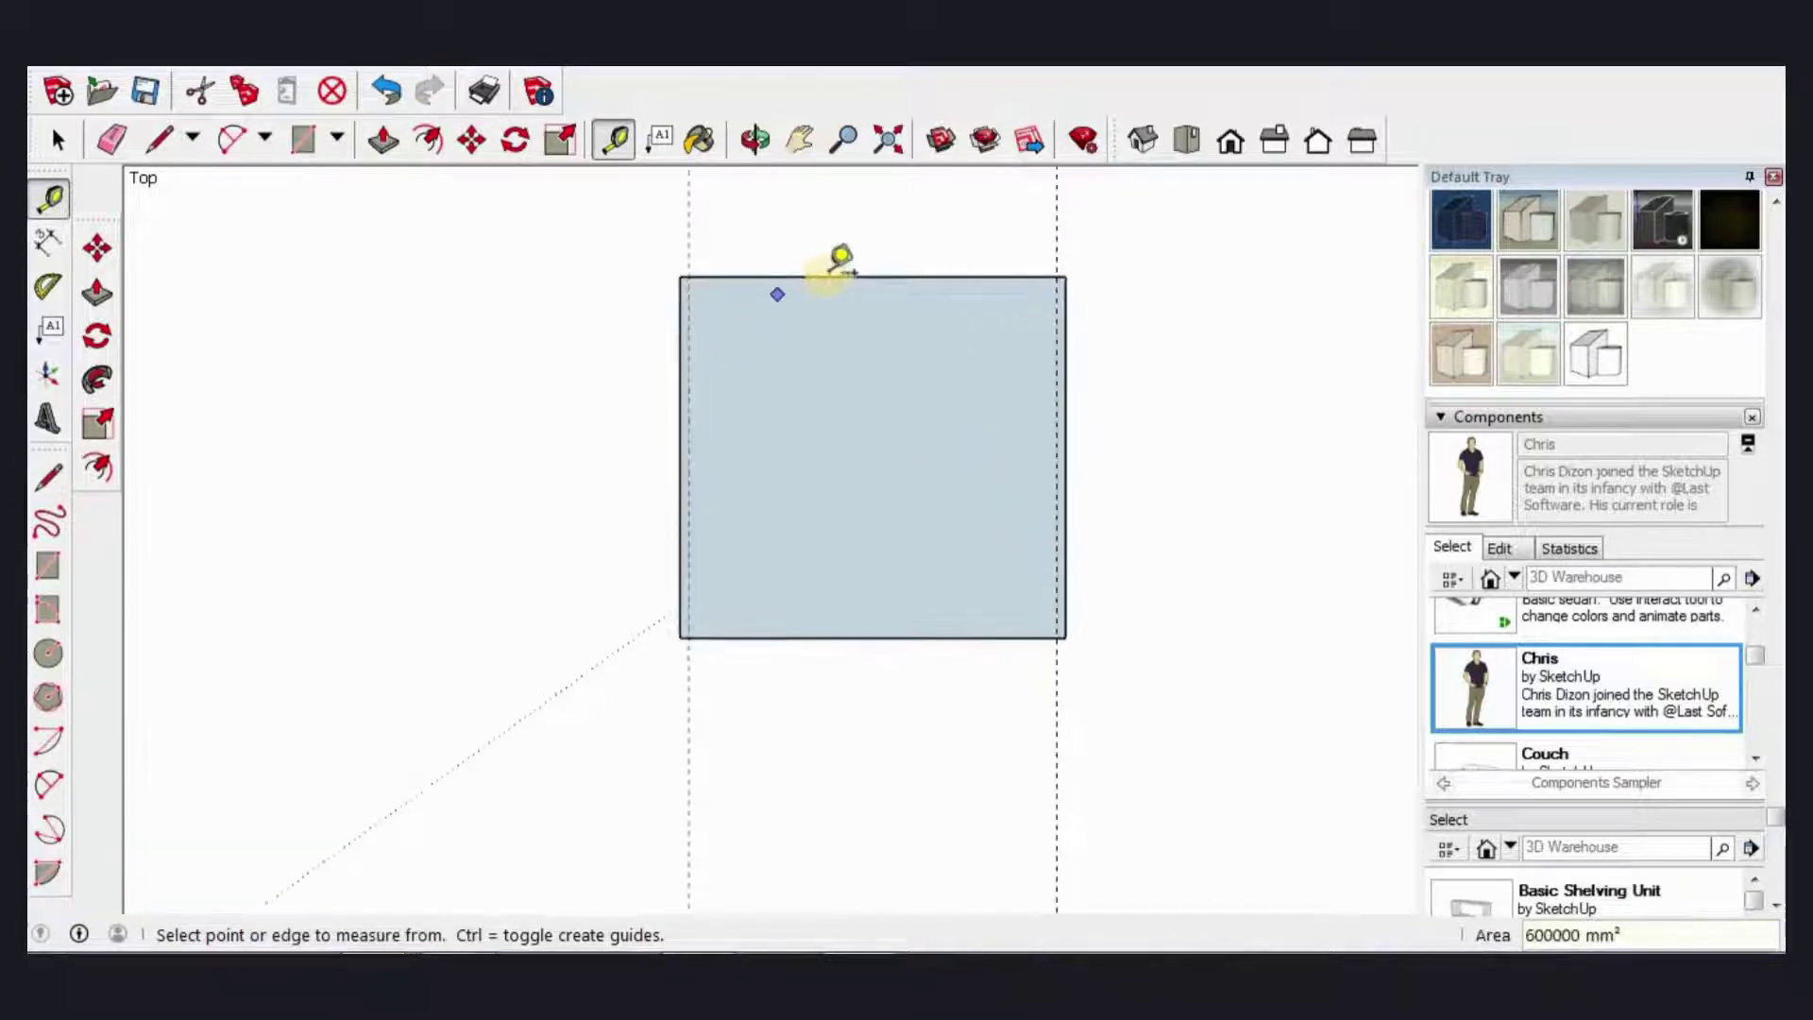
# Step: Place a guide 25 mm below the top edge and another 18 mm below it
pyautogui.click(830, 318)
pyautogui.write('25')
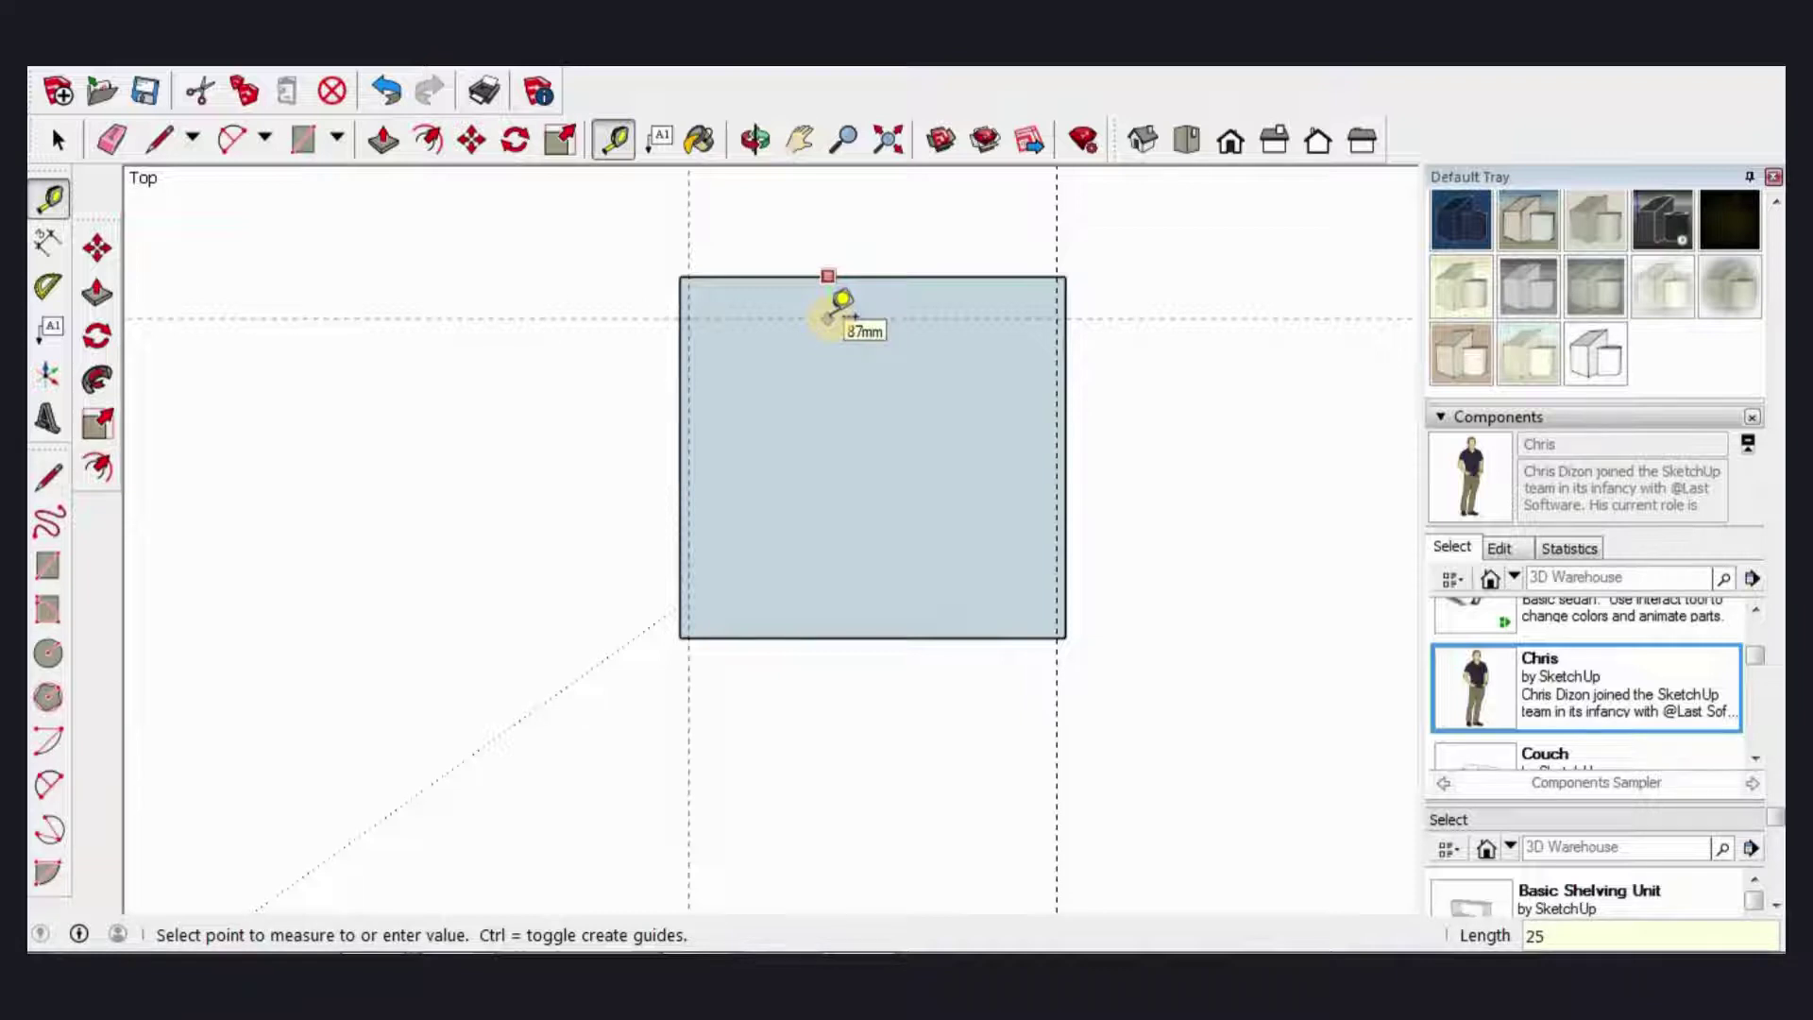
pyautogui.press('Return')
pyautogui.scroll(1, 908, 281)
pyautogui.click(882, 290)
pyautogui.write('18')
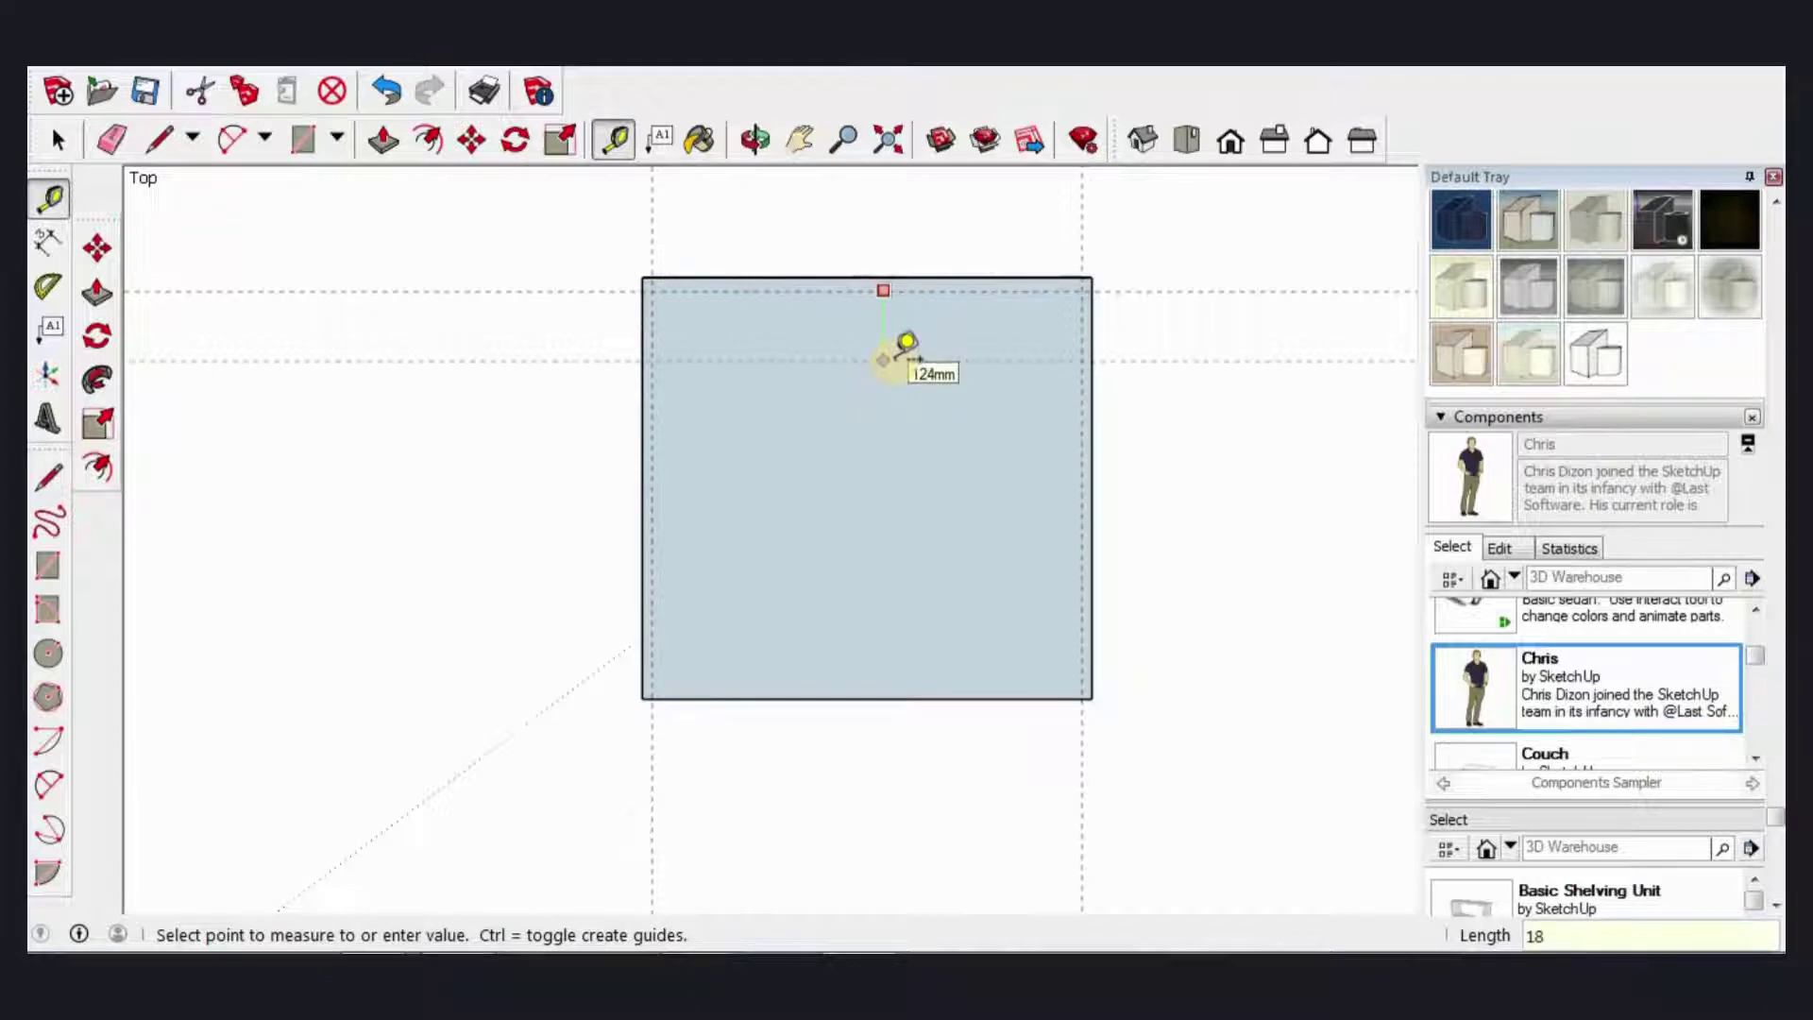
pyautogui.press('Return')
pyautogui.scroll(-1, 1153, 534)
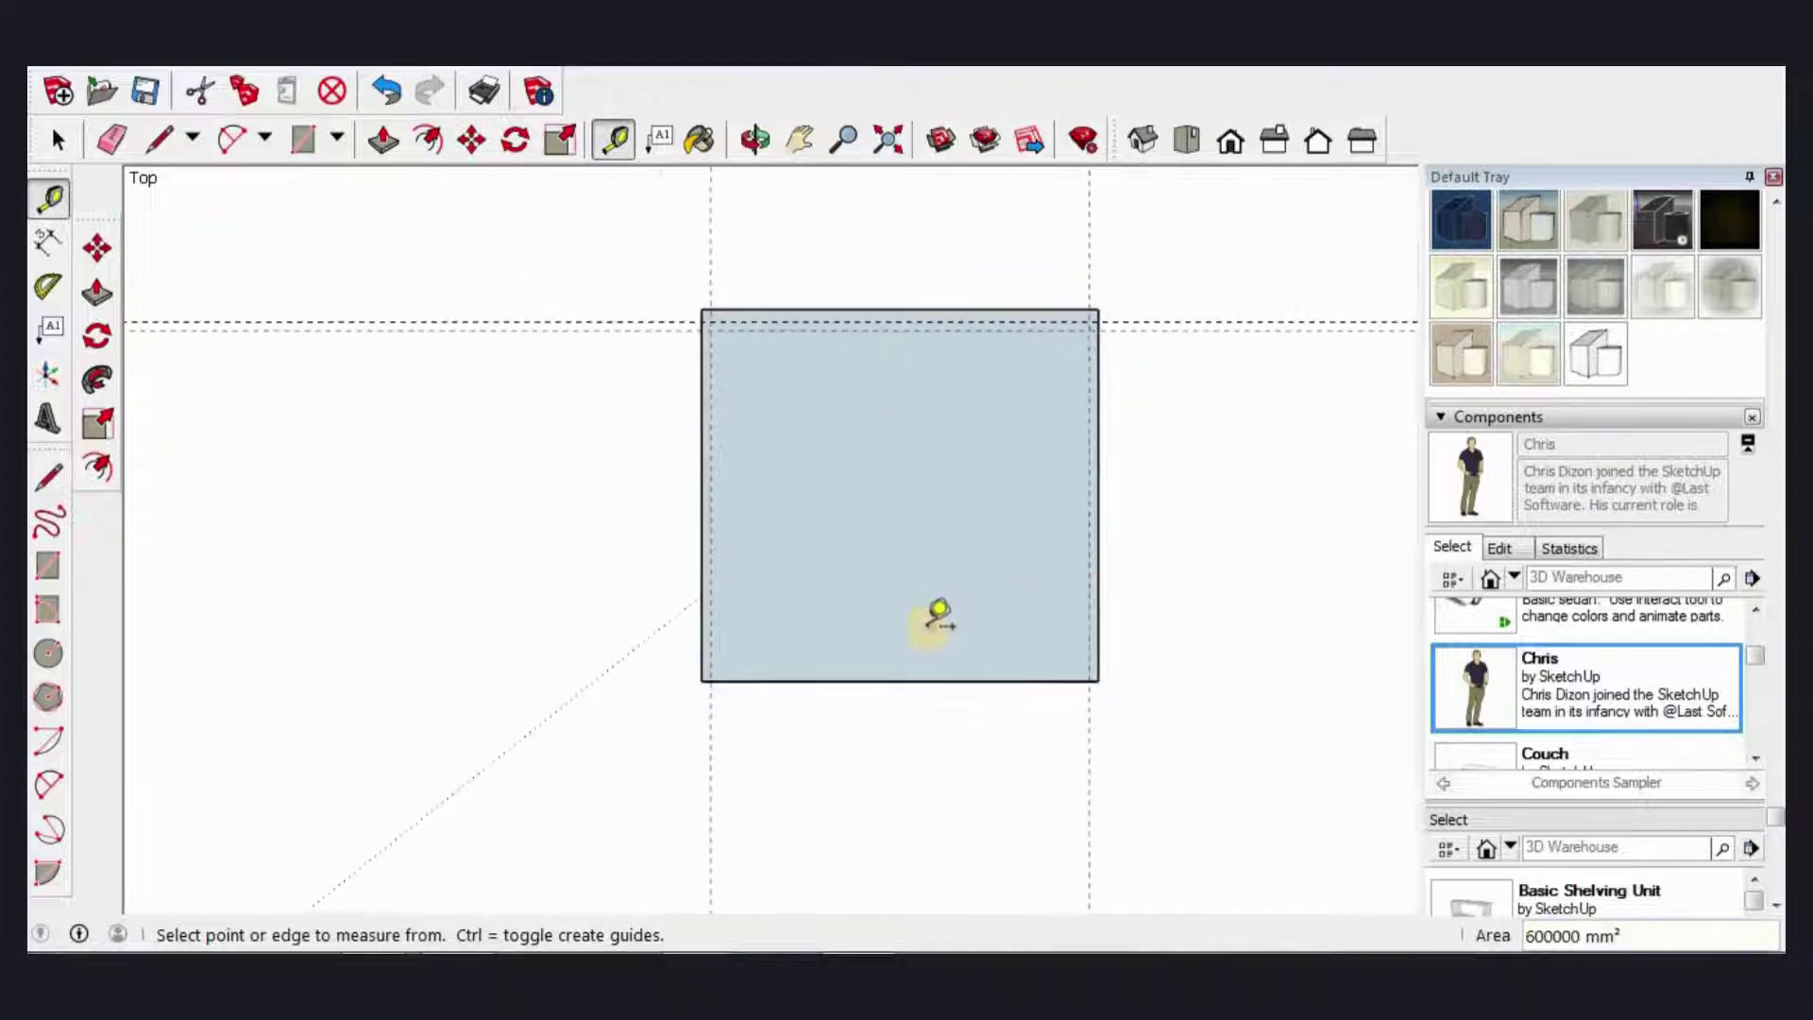
pyautogui.scroll(2, 935, 620)
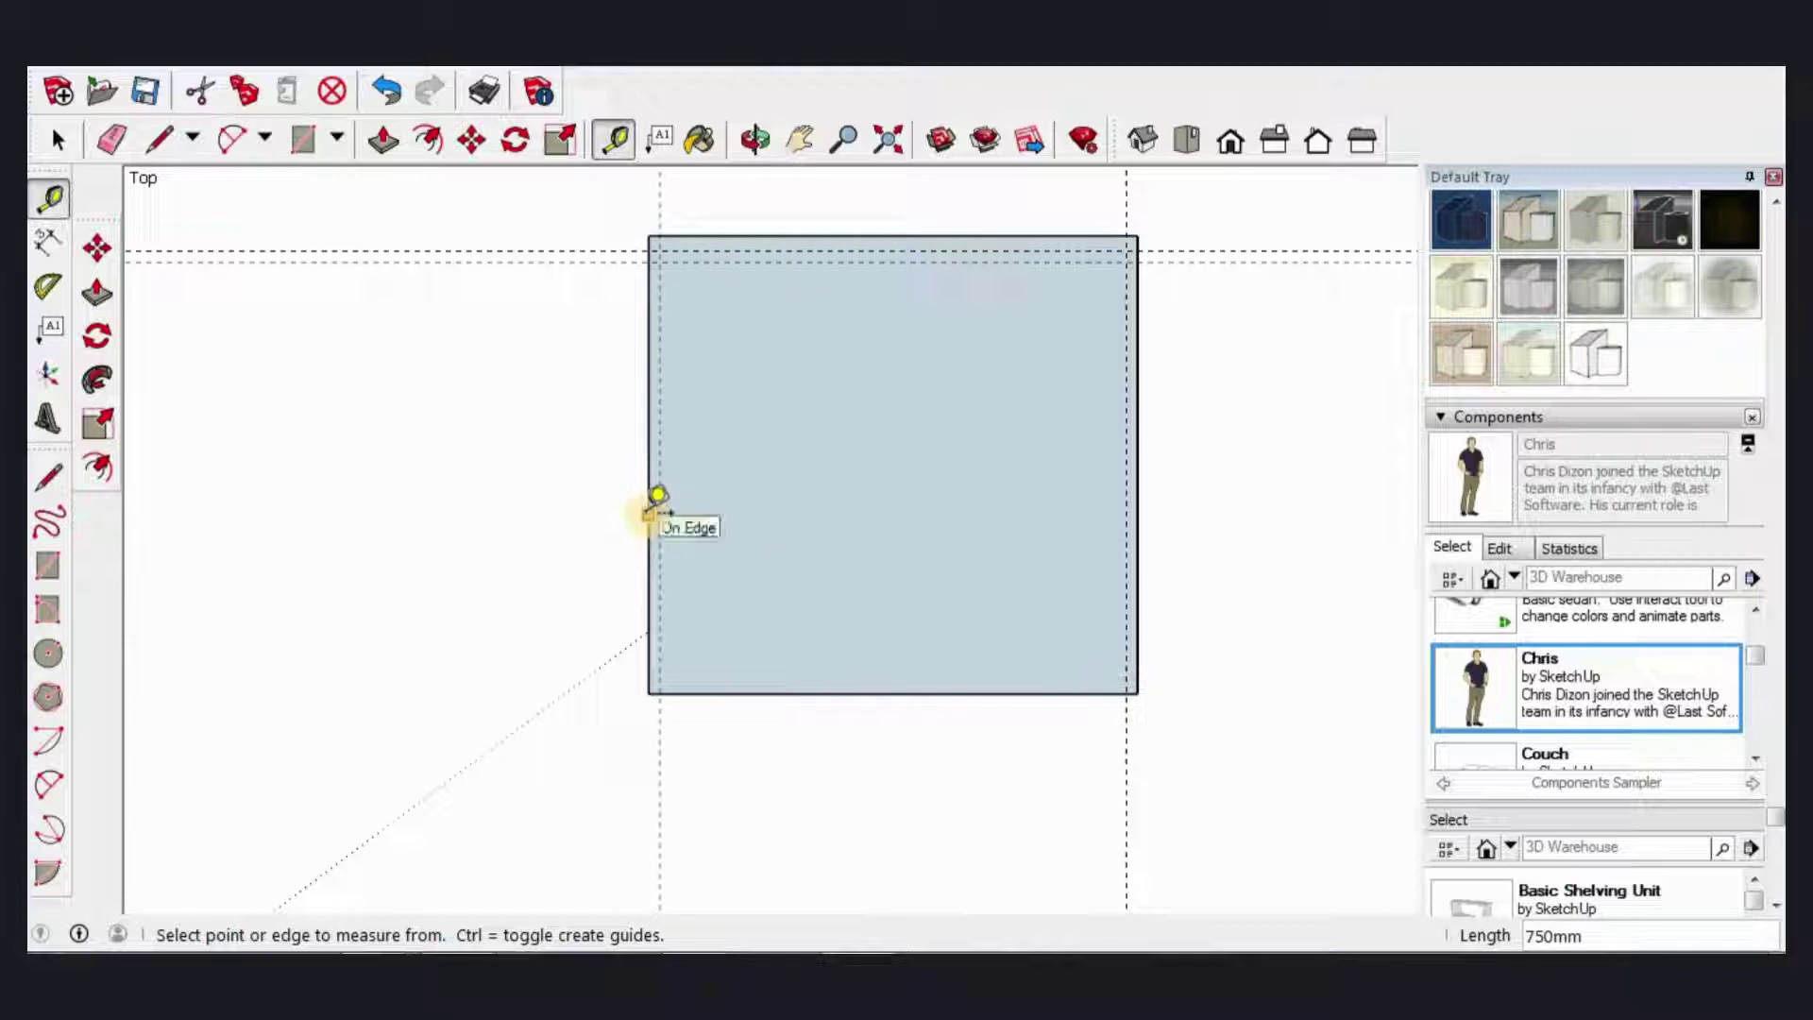
# Step: Place a guide 250 mm from the left edge with a companion guide beside it
pyautogui.click(649, 513)
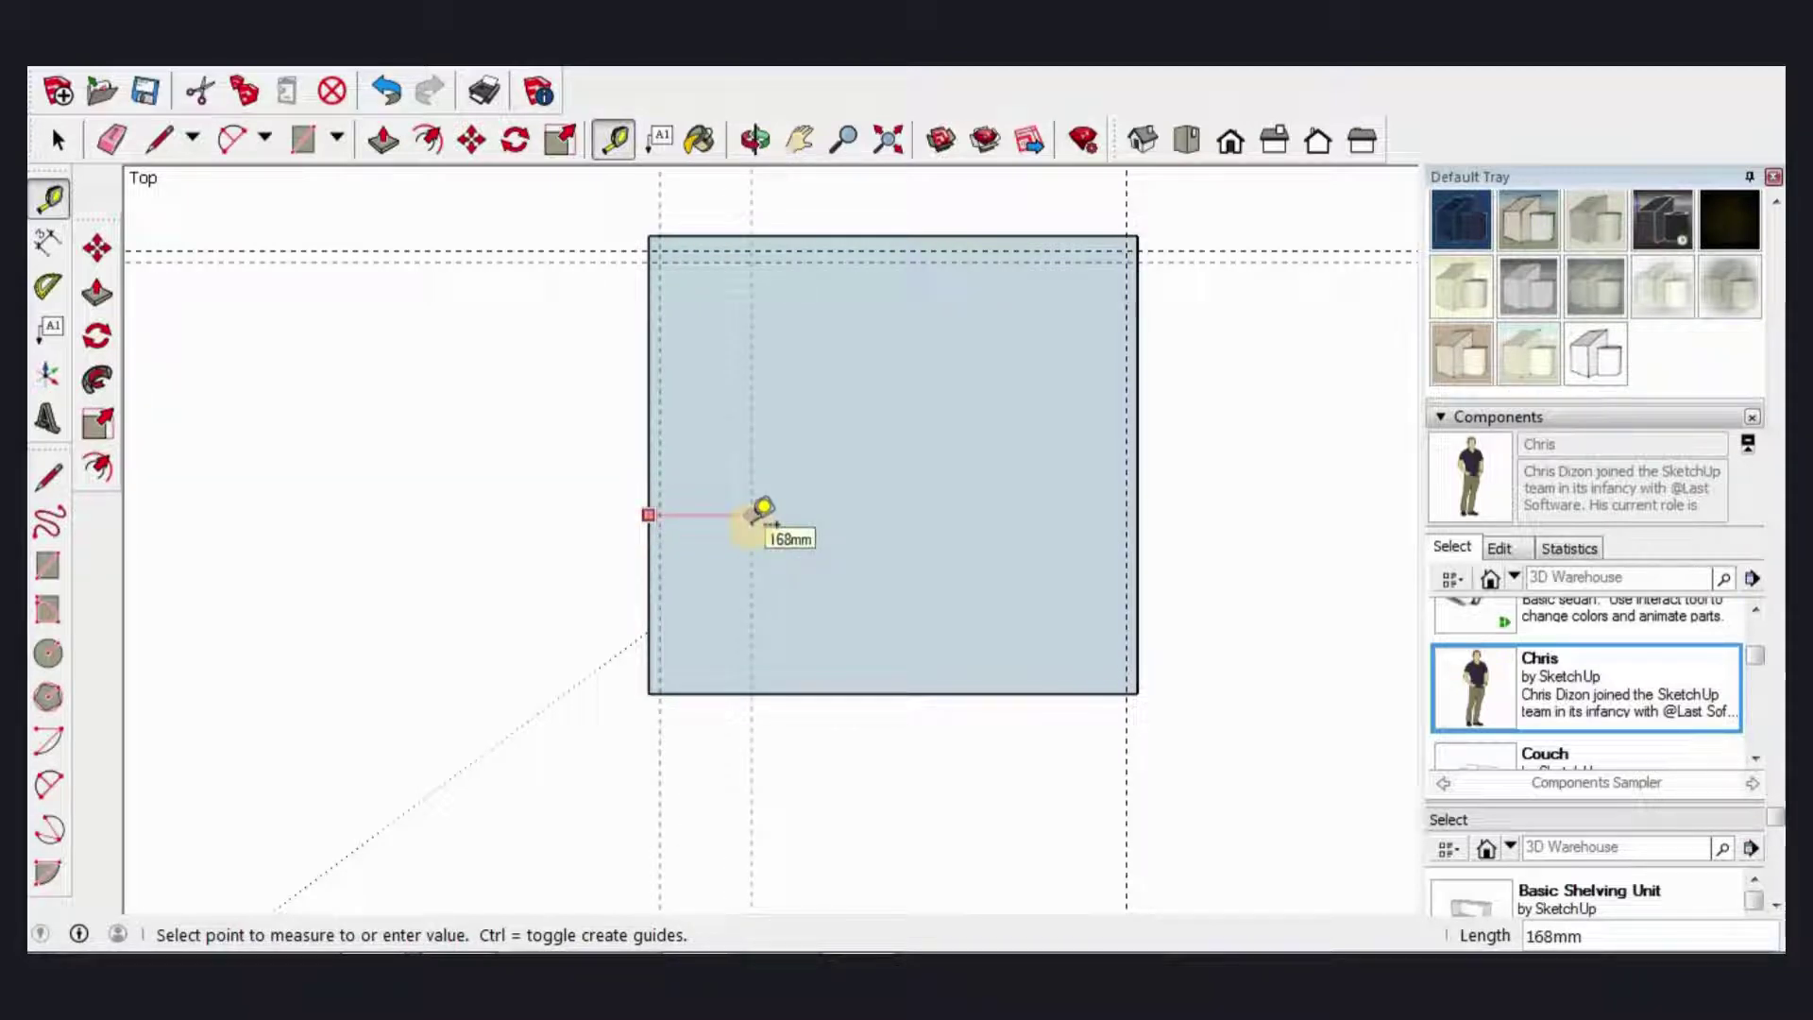
pyautogui.write('50')
pyautogui.press('Return')
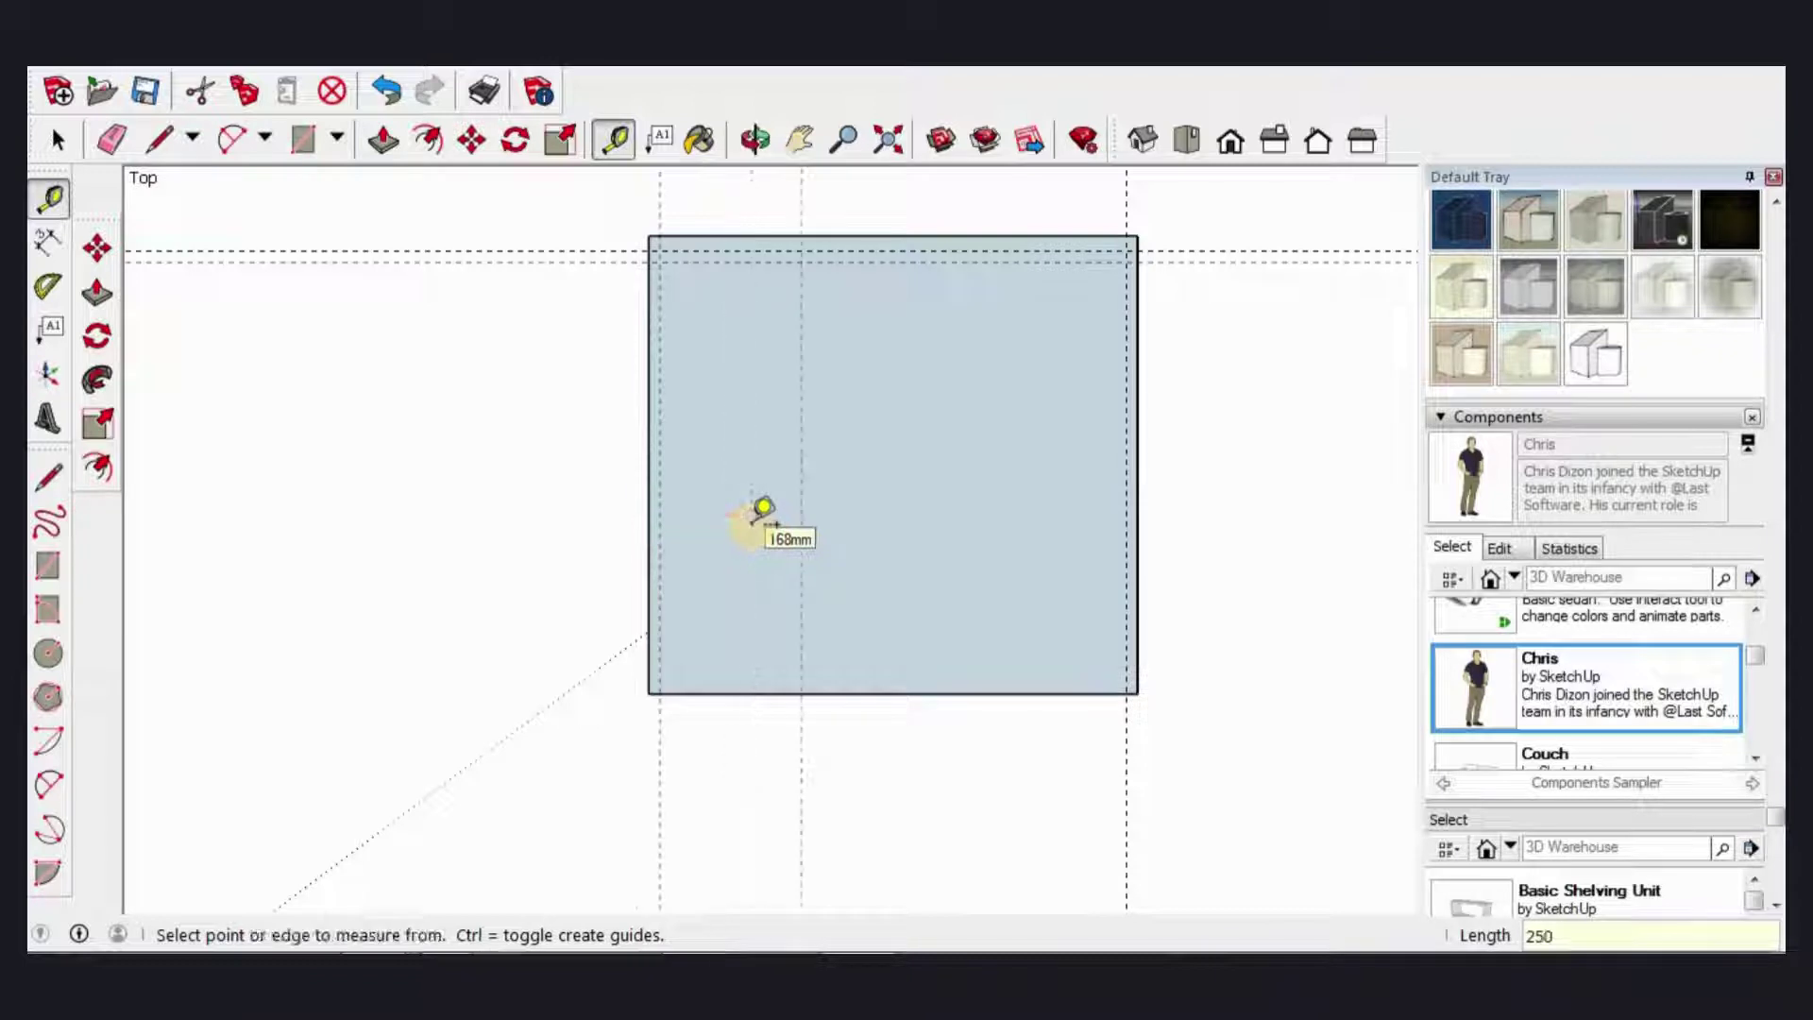
pyautogui.click(801, 508)
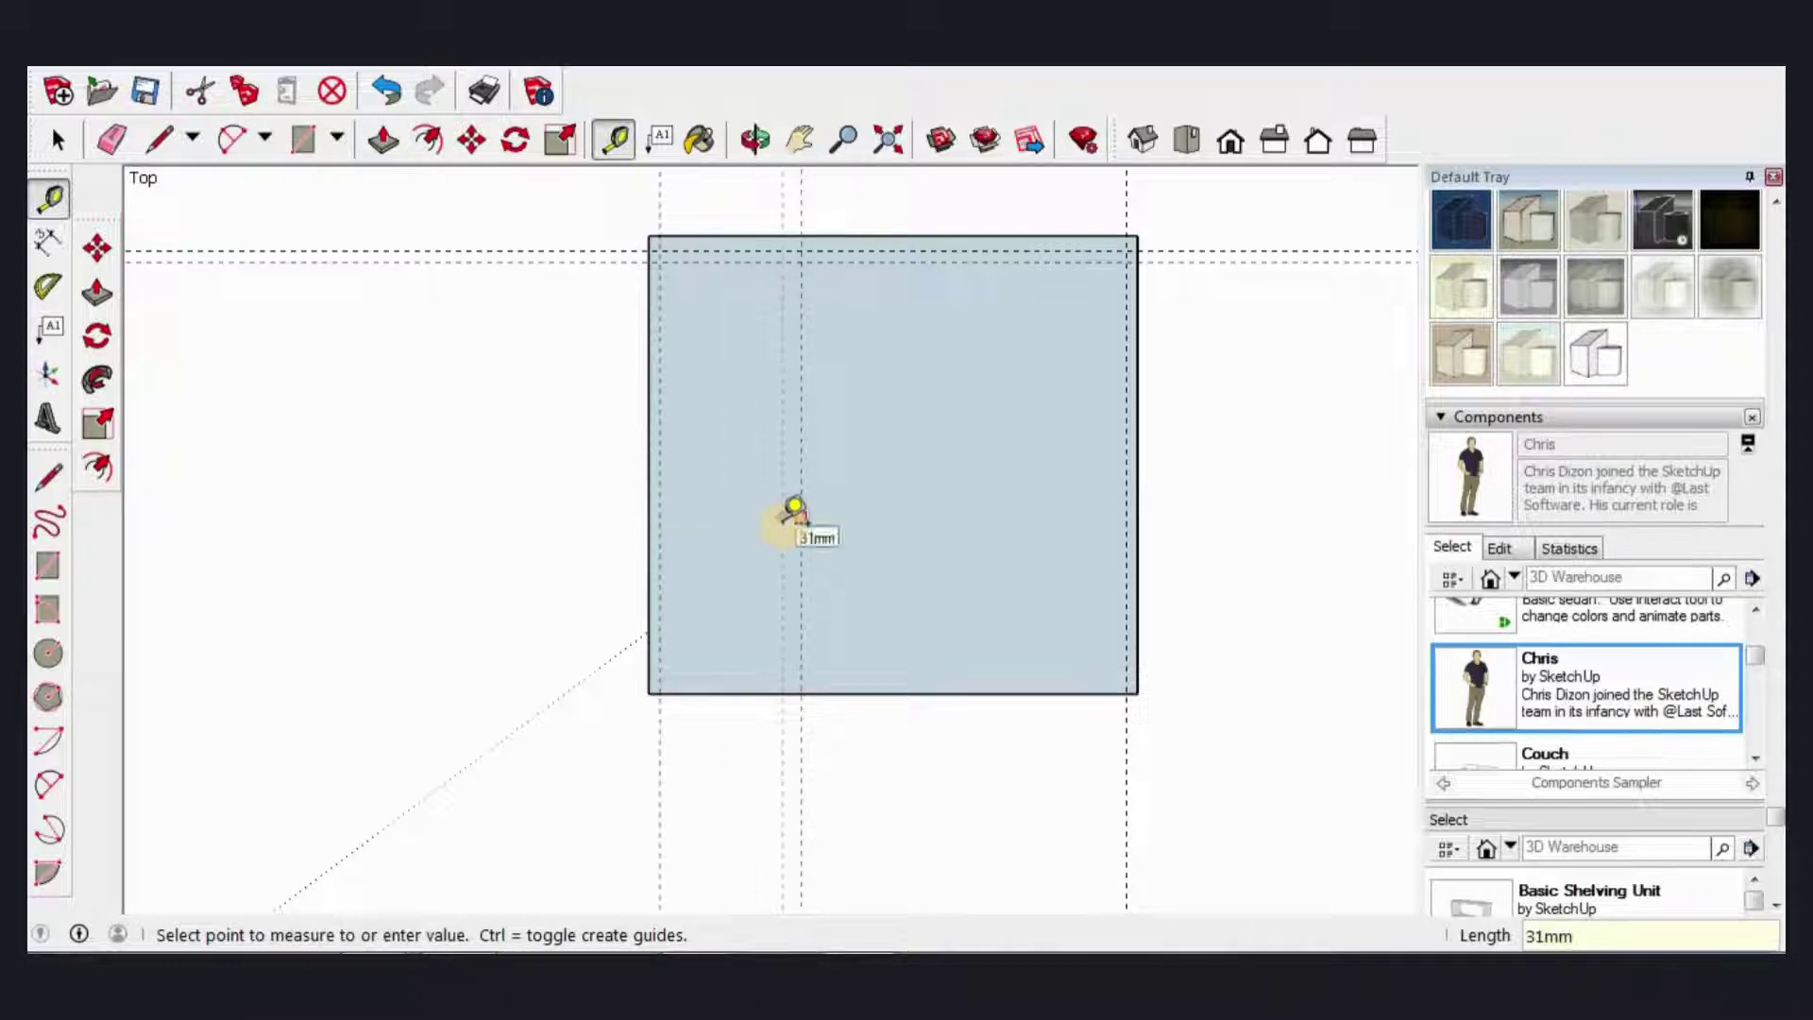
pyautogui.press('Return')
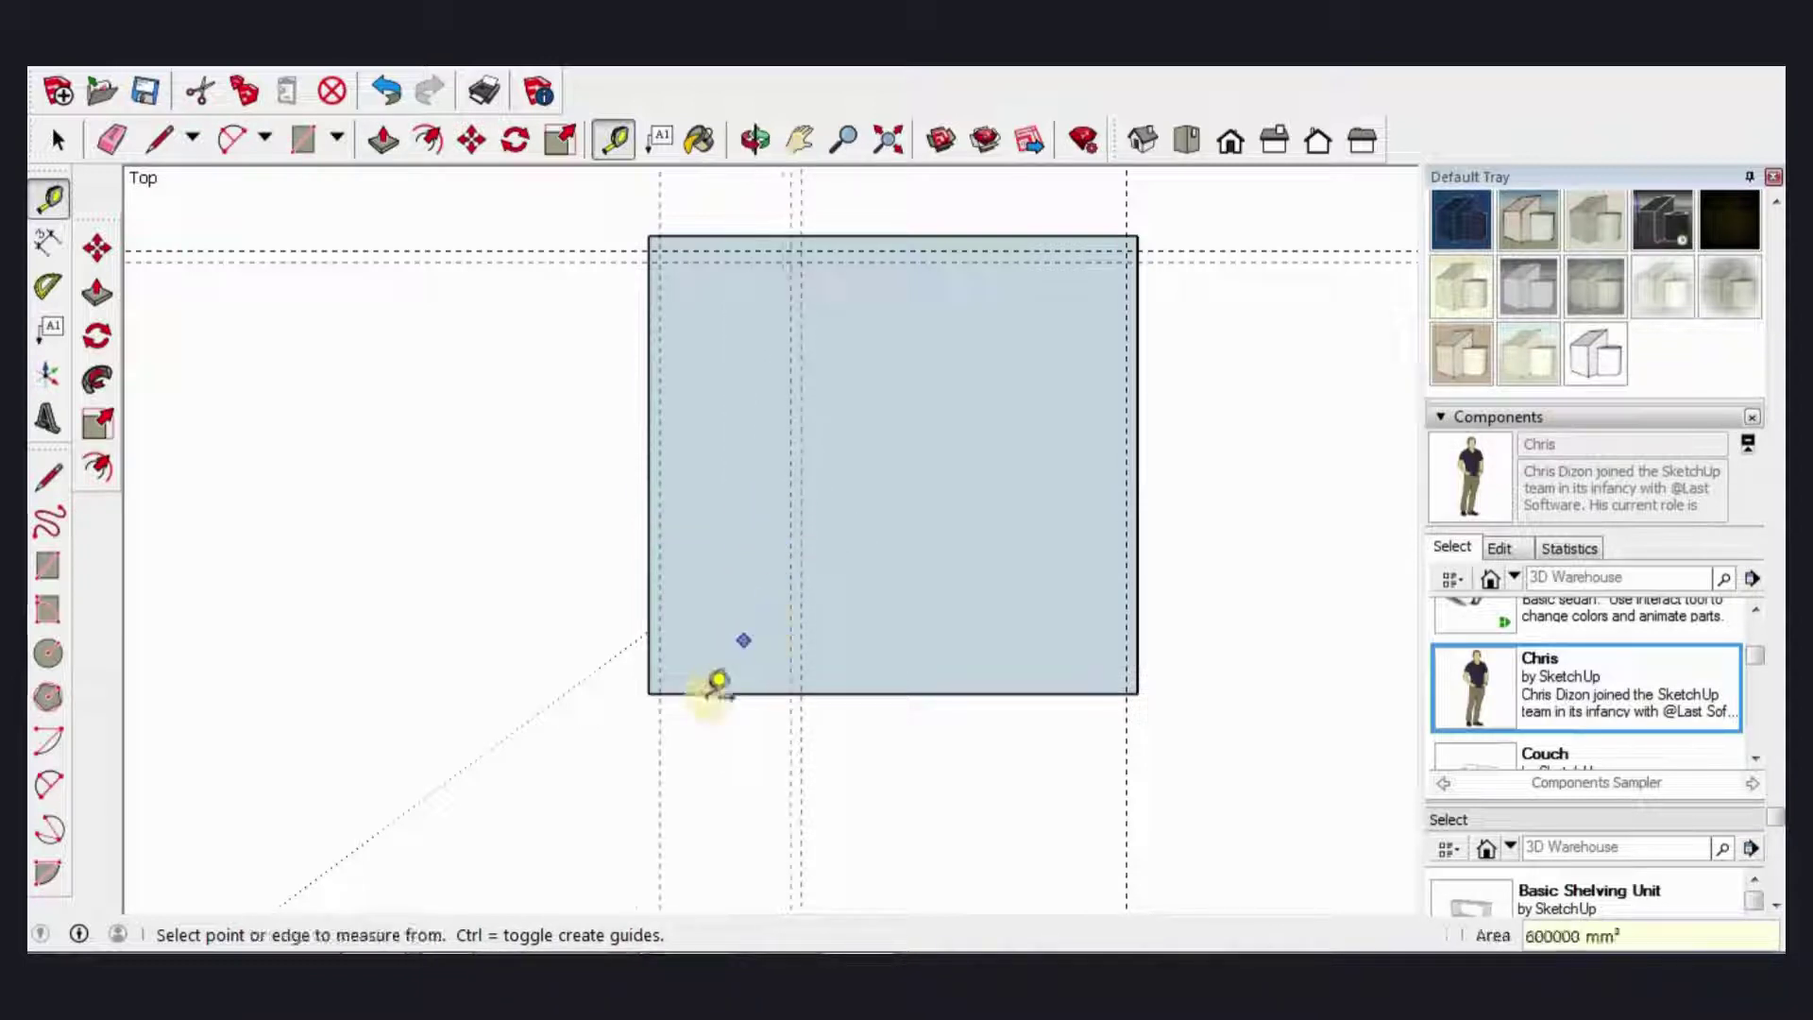
# Step: Place a guide 50 mm above the bottom edge plus one 18 mm beyond it
pyautogui.click(708, 693)
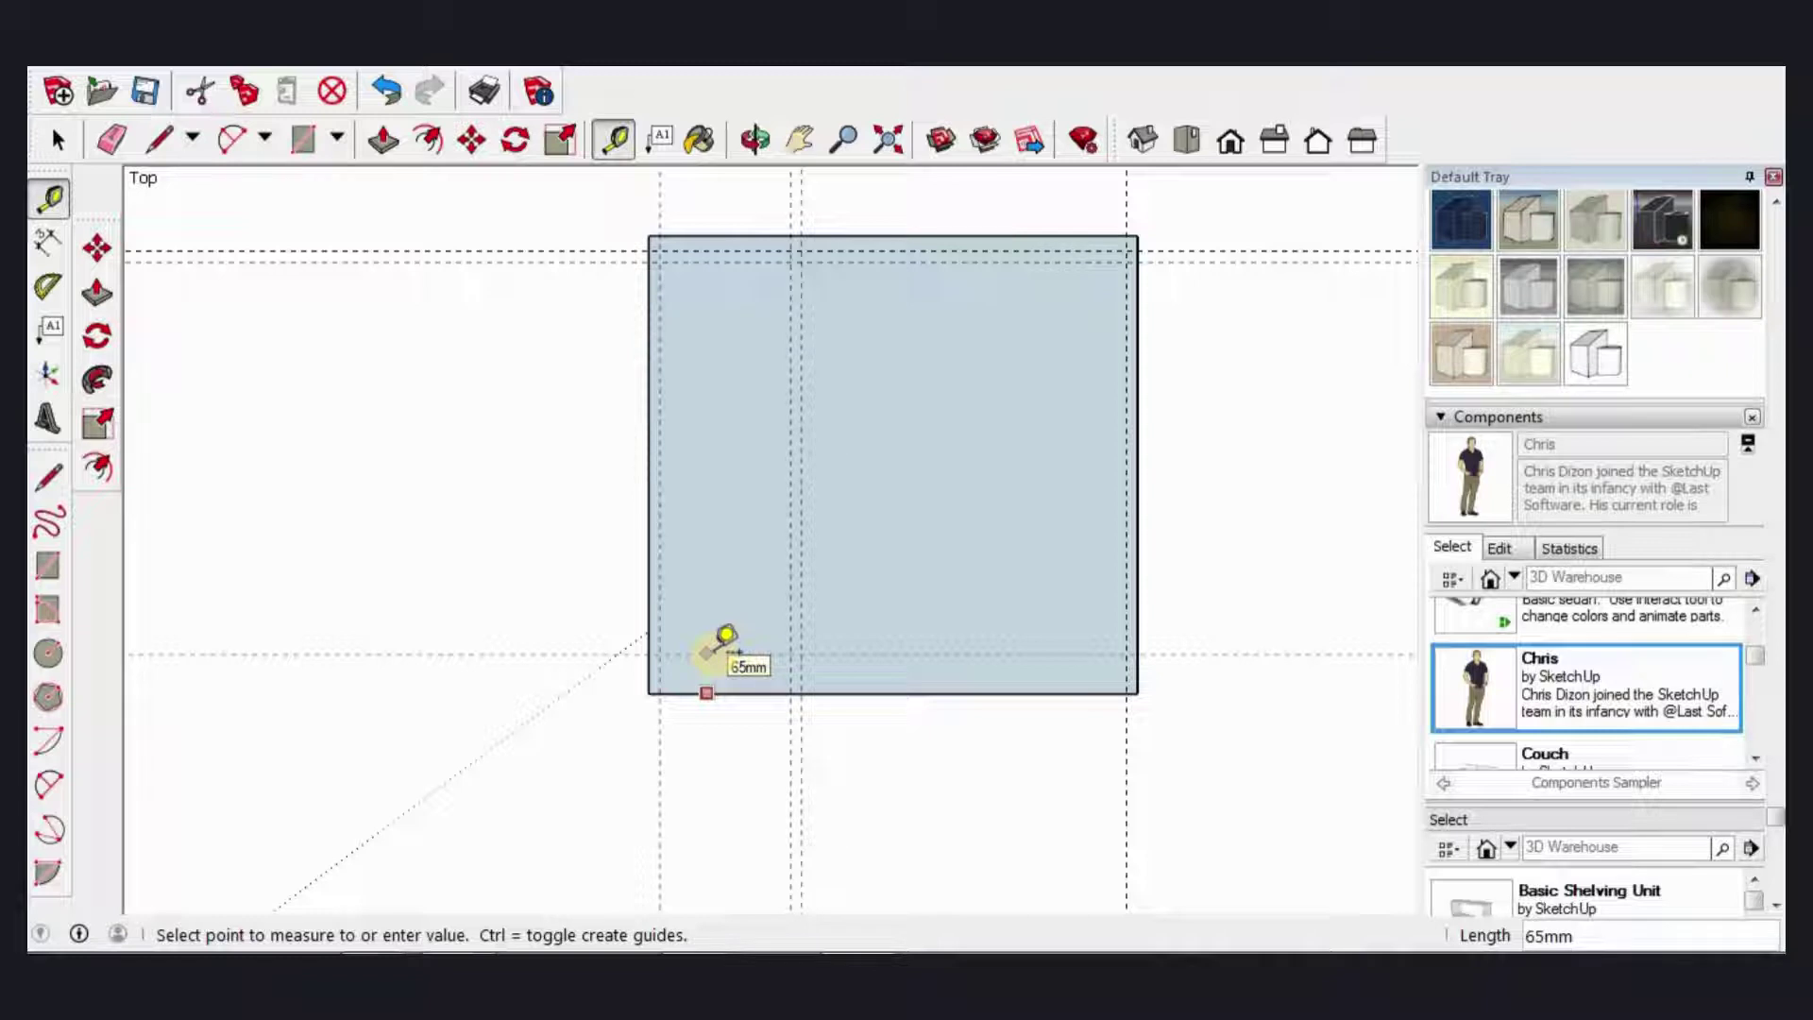
pyautogui.write('50')
pyautogui.press('Return')
pyautogui.click(720, 657)
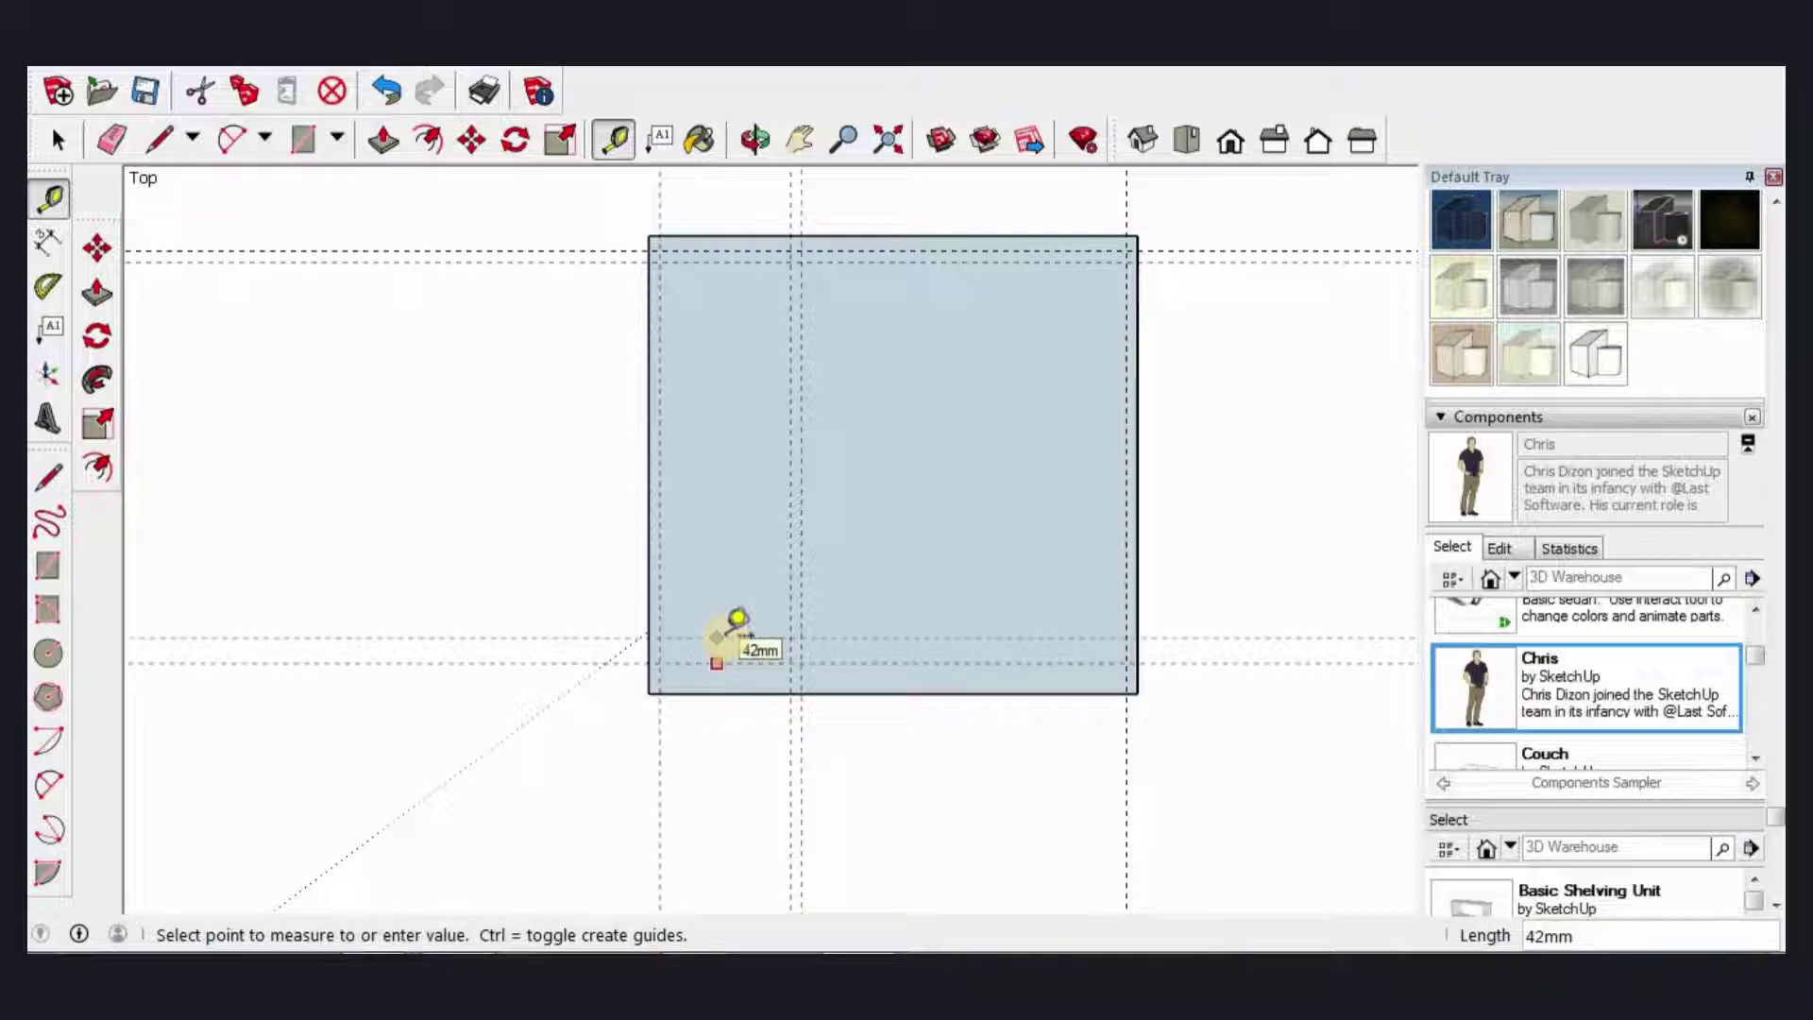
pyautogui.write('8')
pyautogui.press('Return')
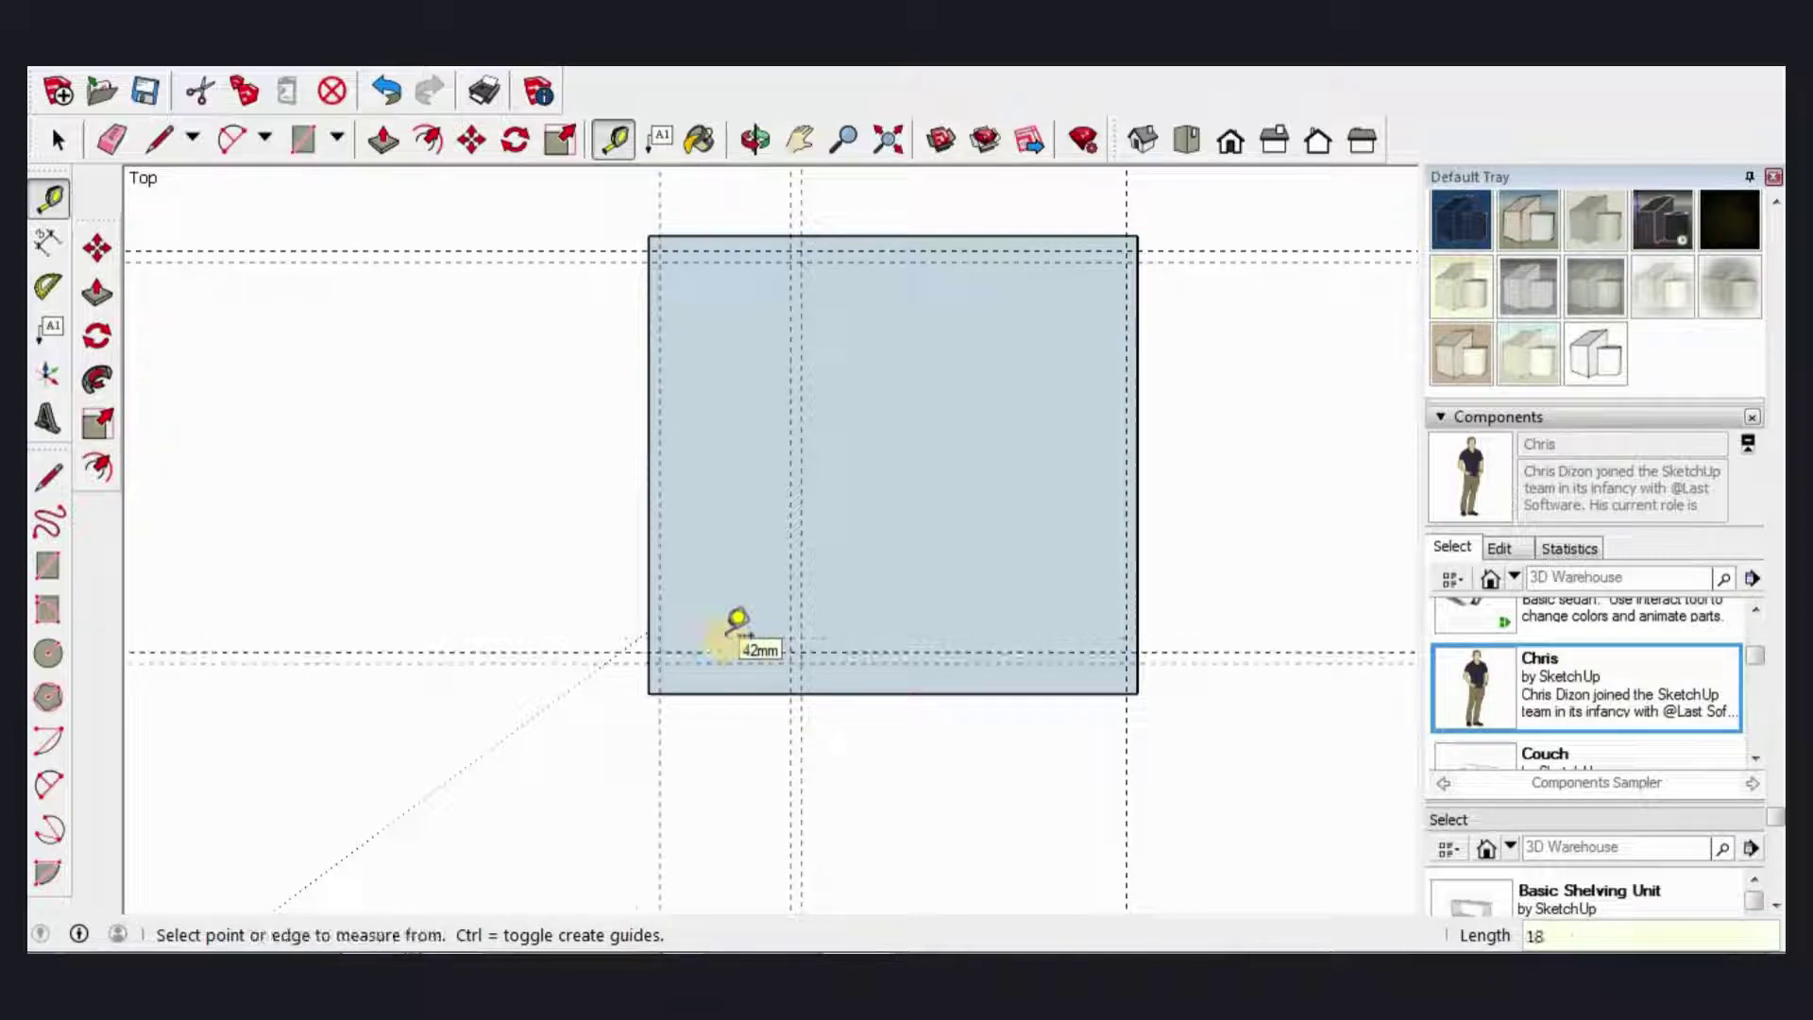
pyautogui.scroll(-2, 862, 635)
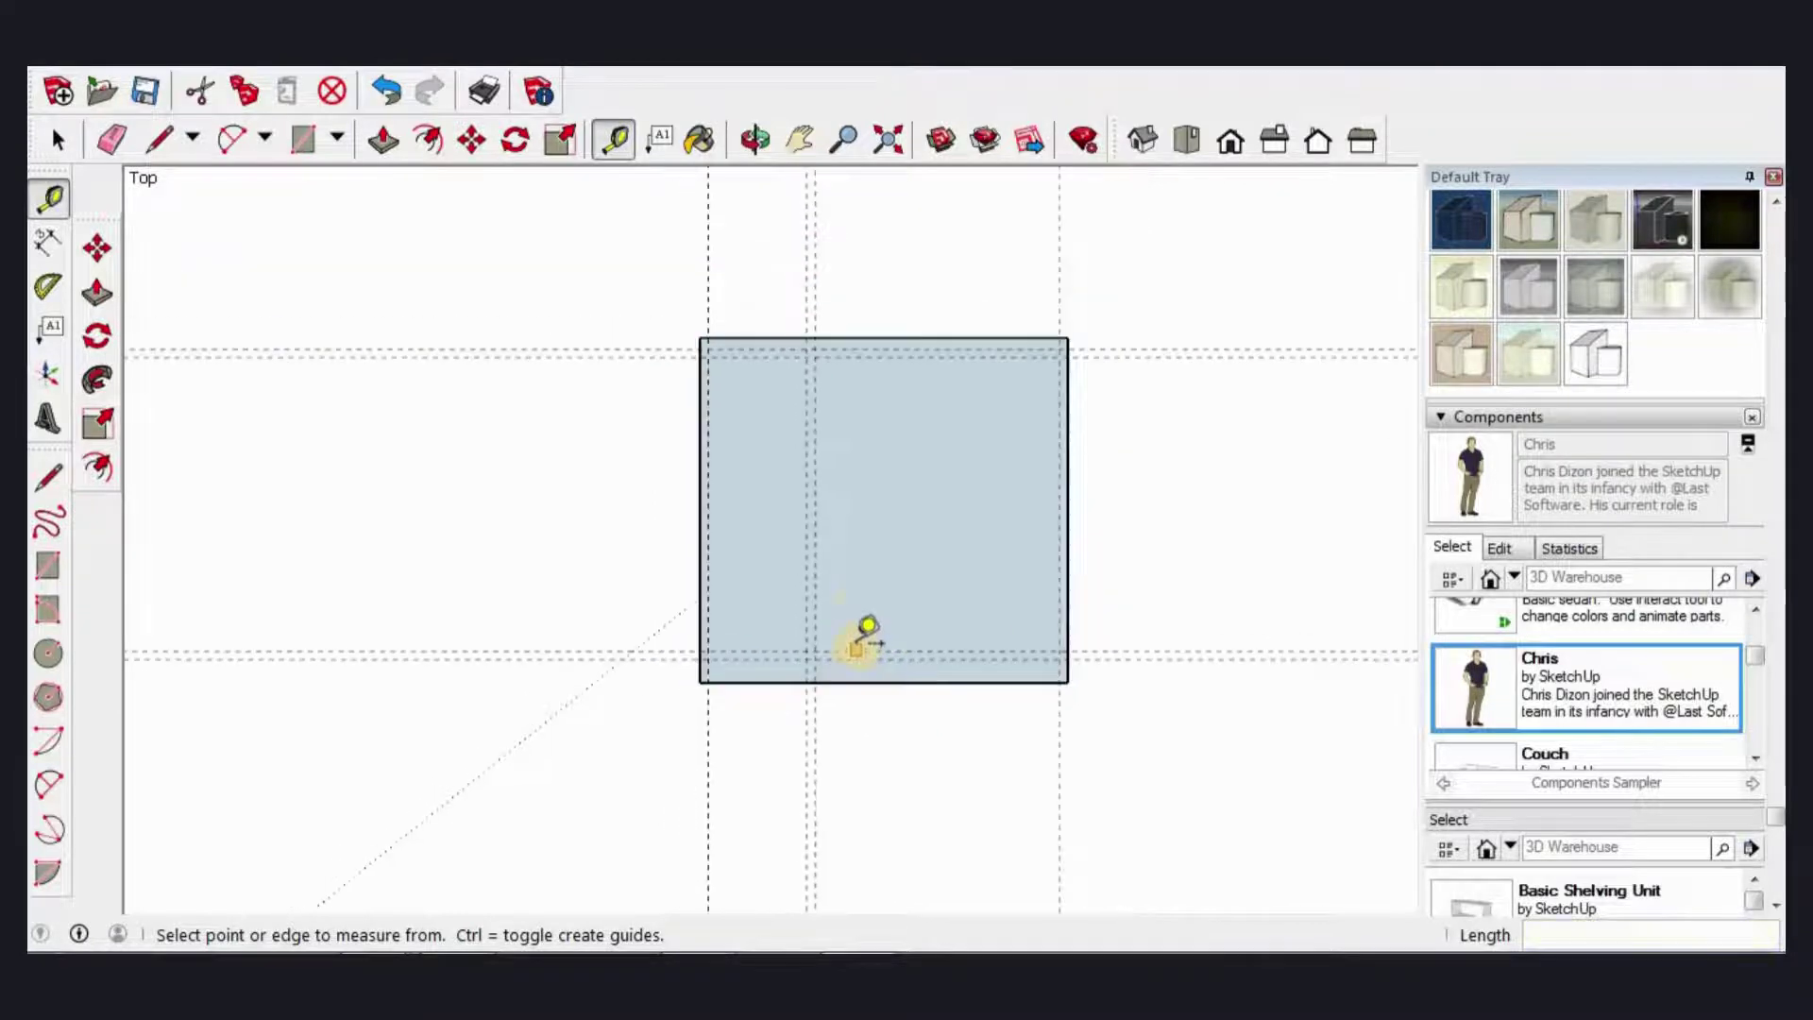
pyautogui.scroll(1, 867, 626)
pyautogui.scroll(1, 864, 604)
# Step: Place a guide 250 mm above the bottom edge plus an 18 mm companion, then return to Select
pyautogui.click(896, 704)
pyautogui.write('250')
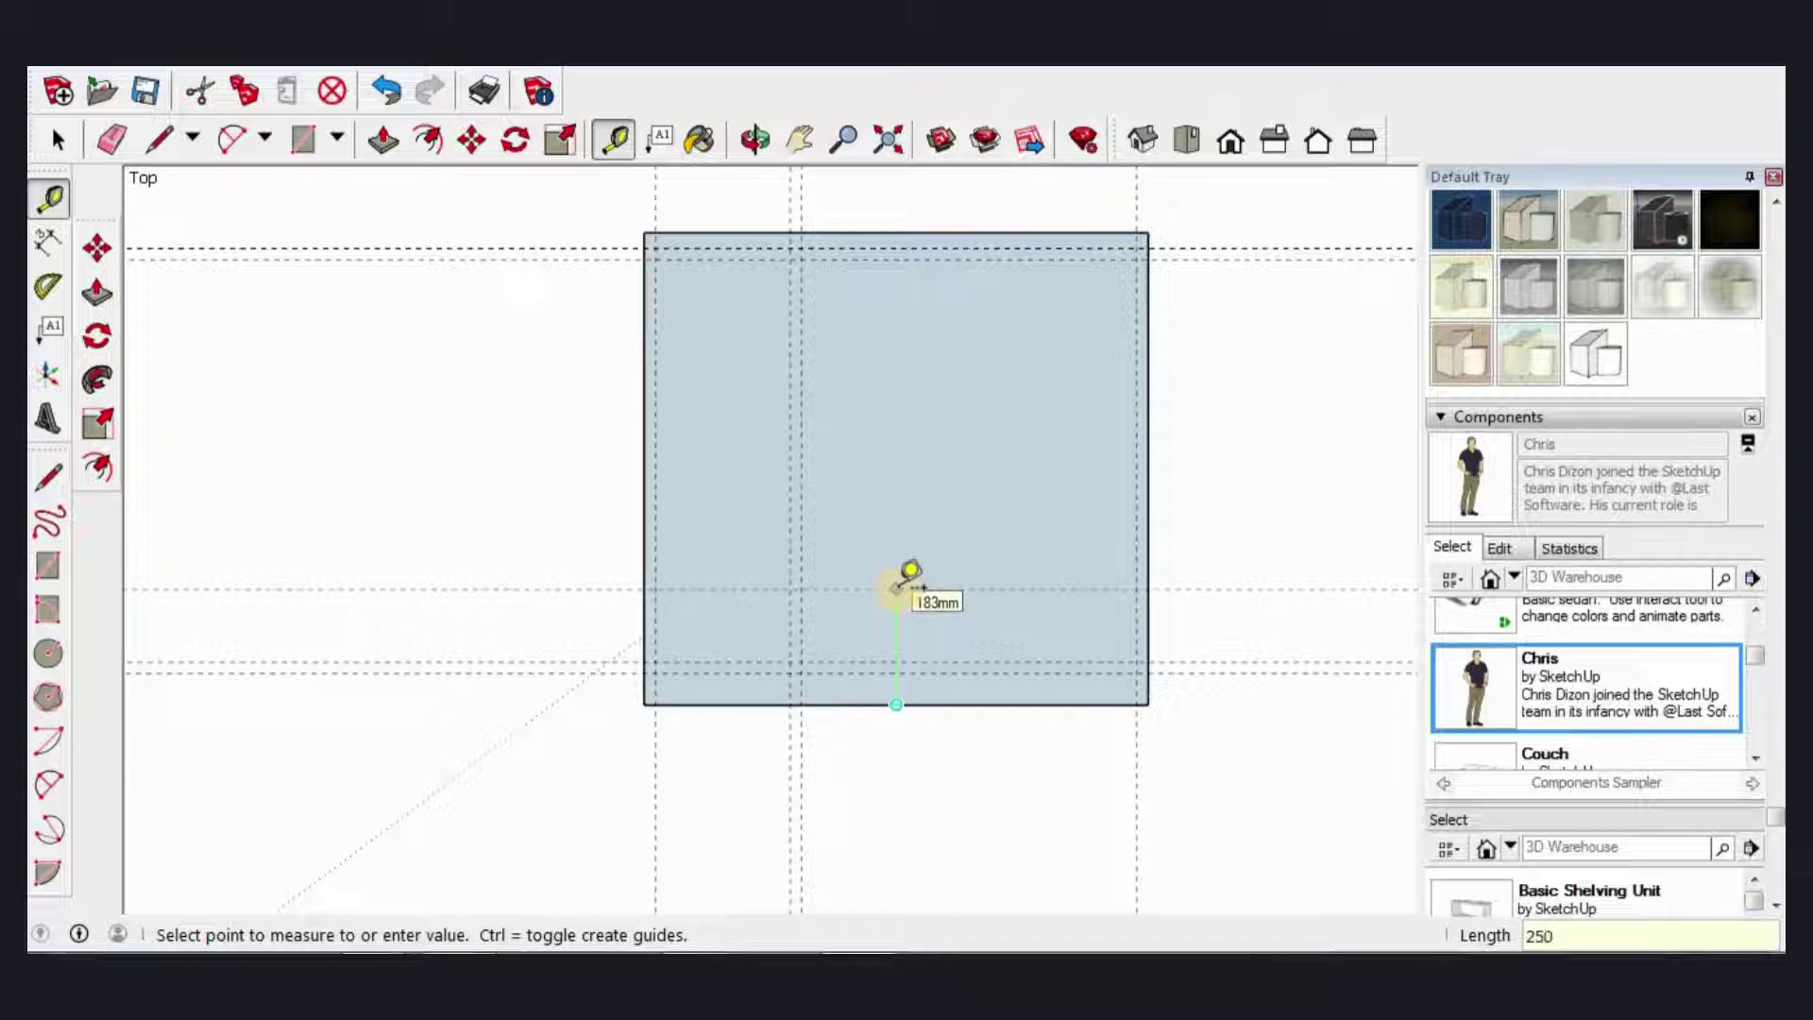
pyautogui.press('Return')
pyautogui.click(896, 546)
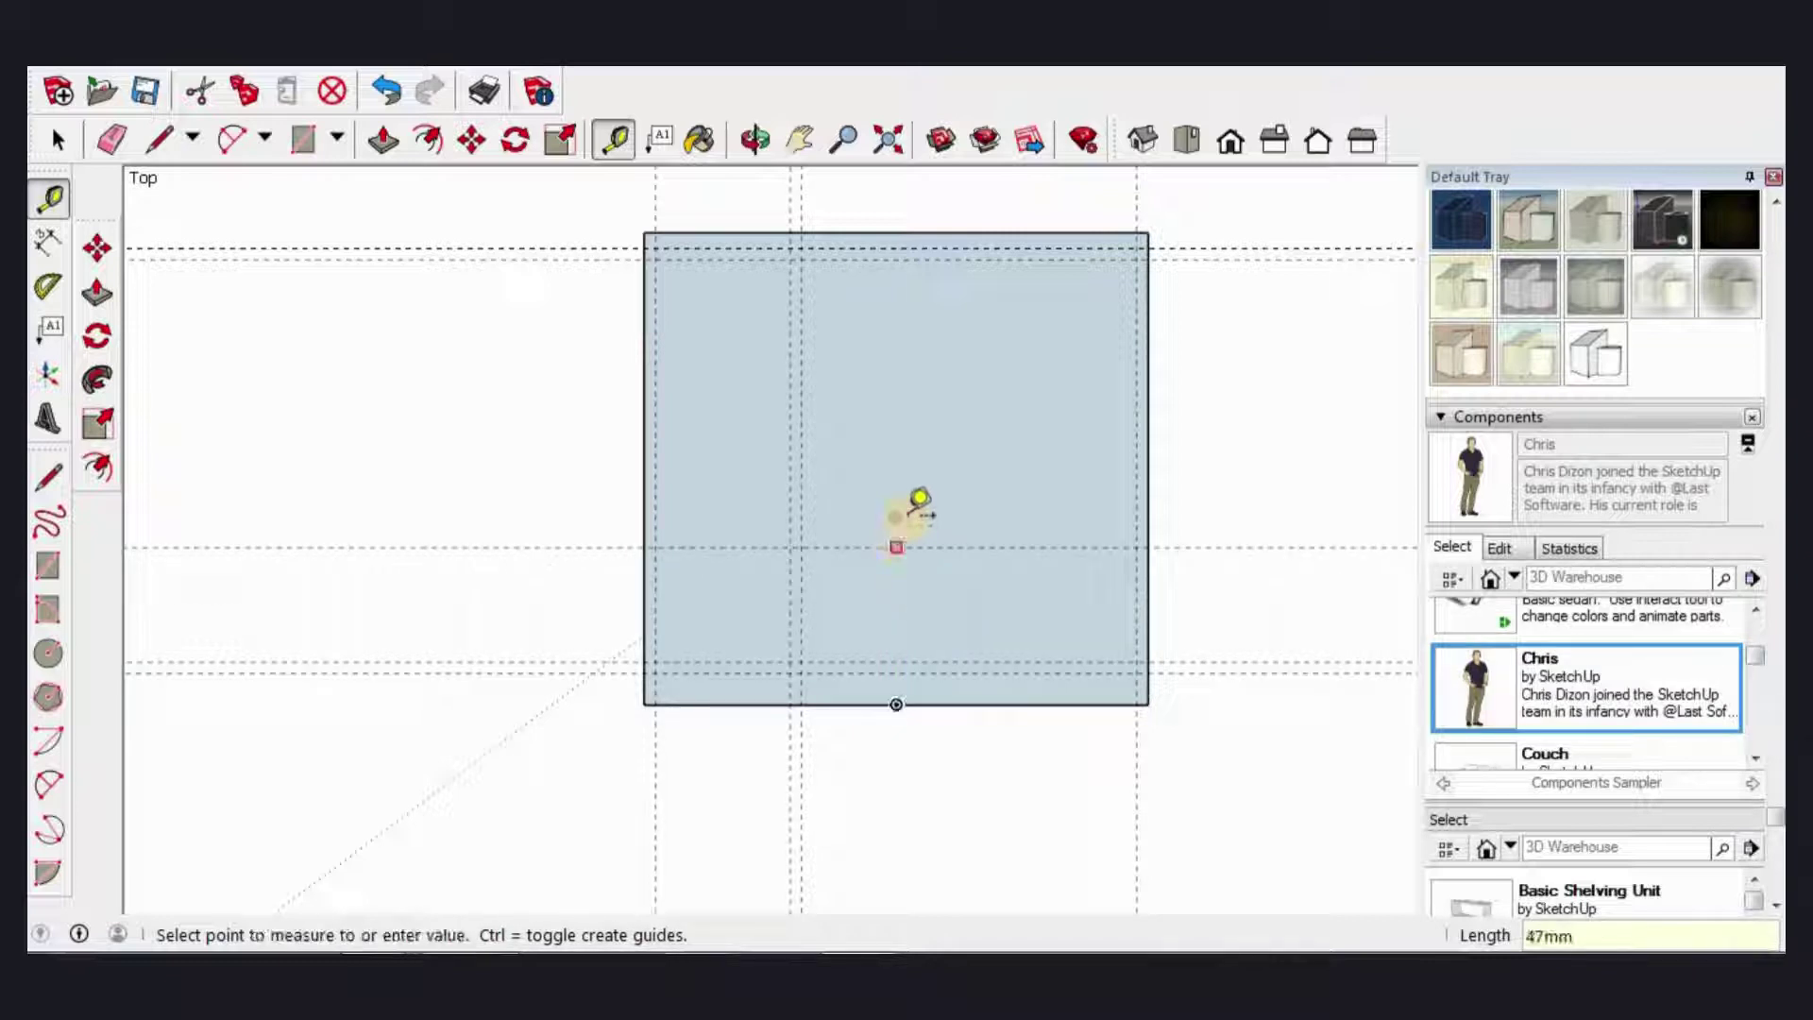
pyautogui.press('Return')
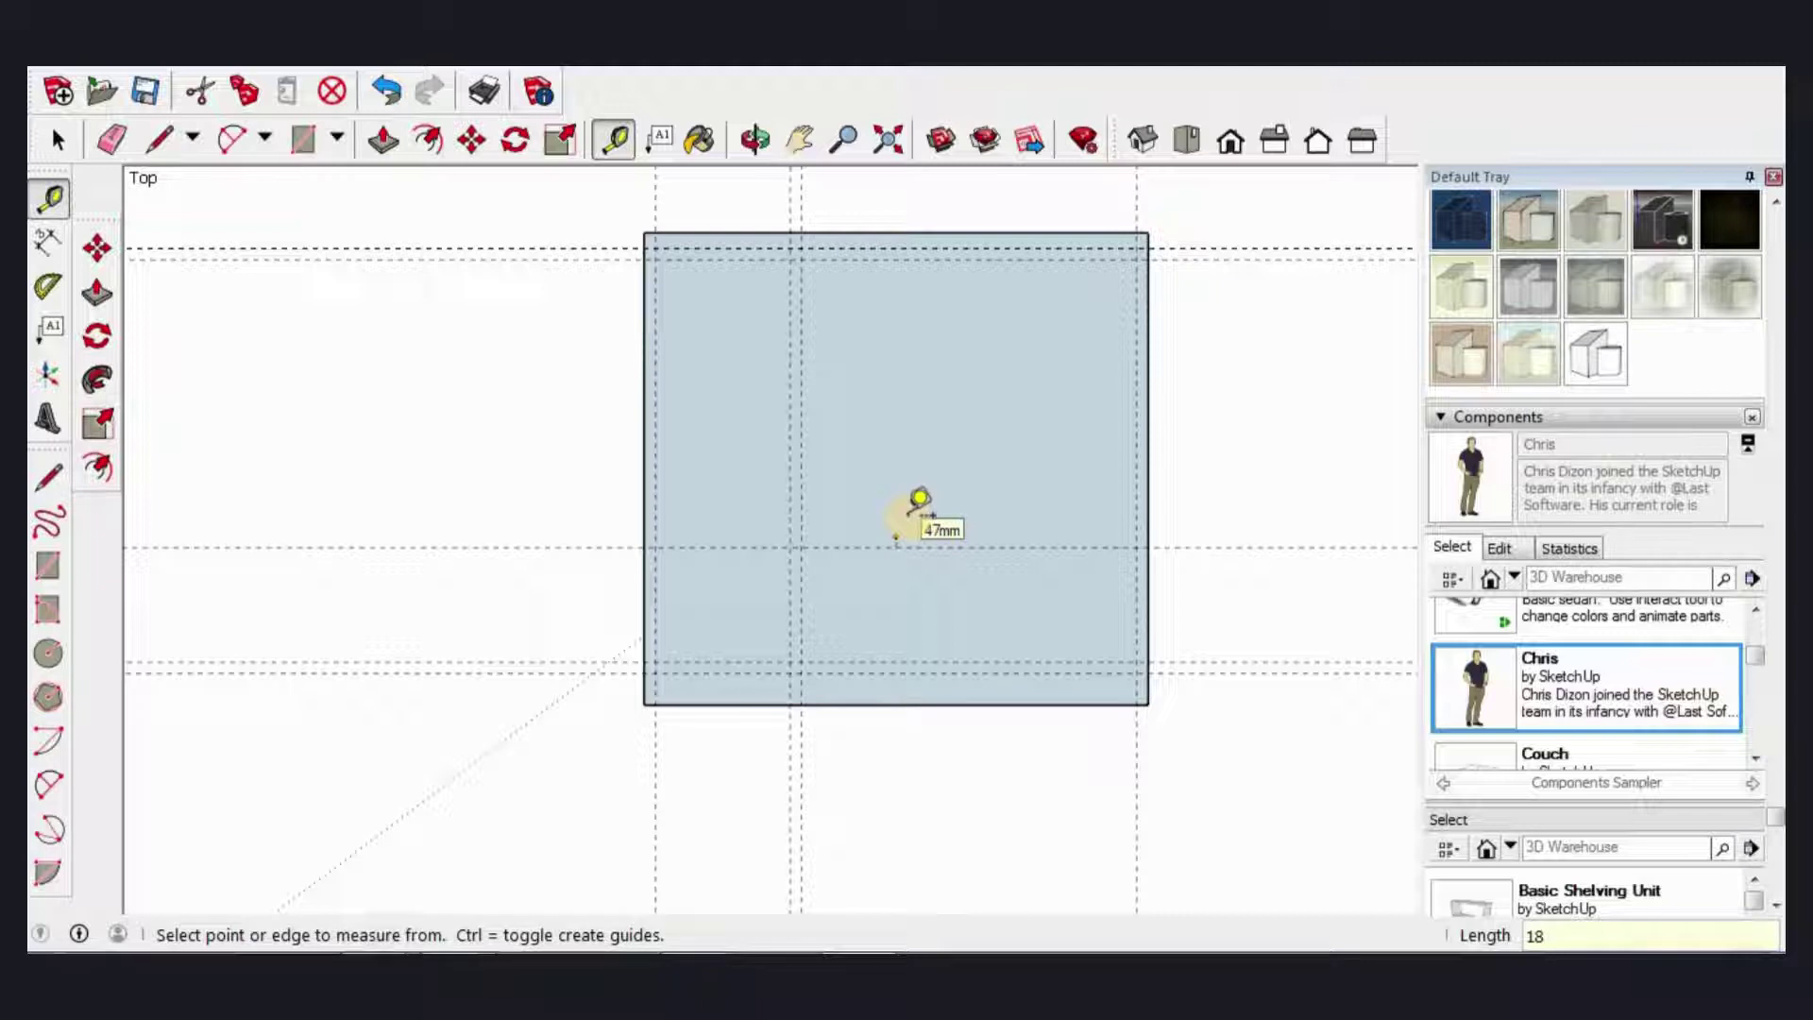
pyautogui.click(930, 547)
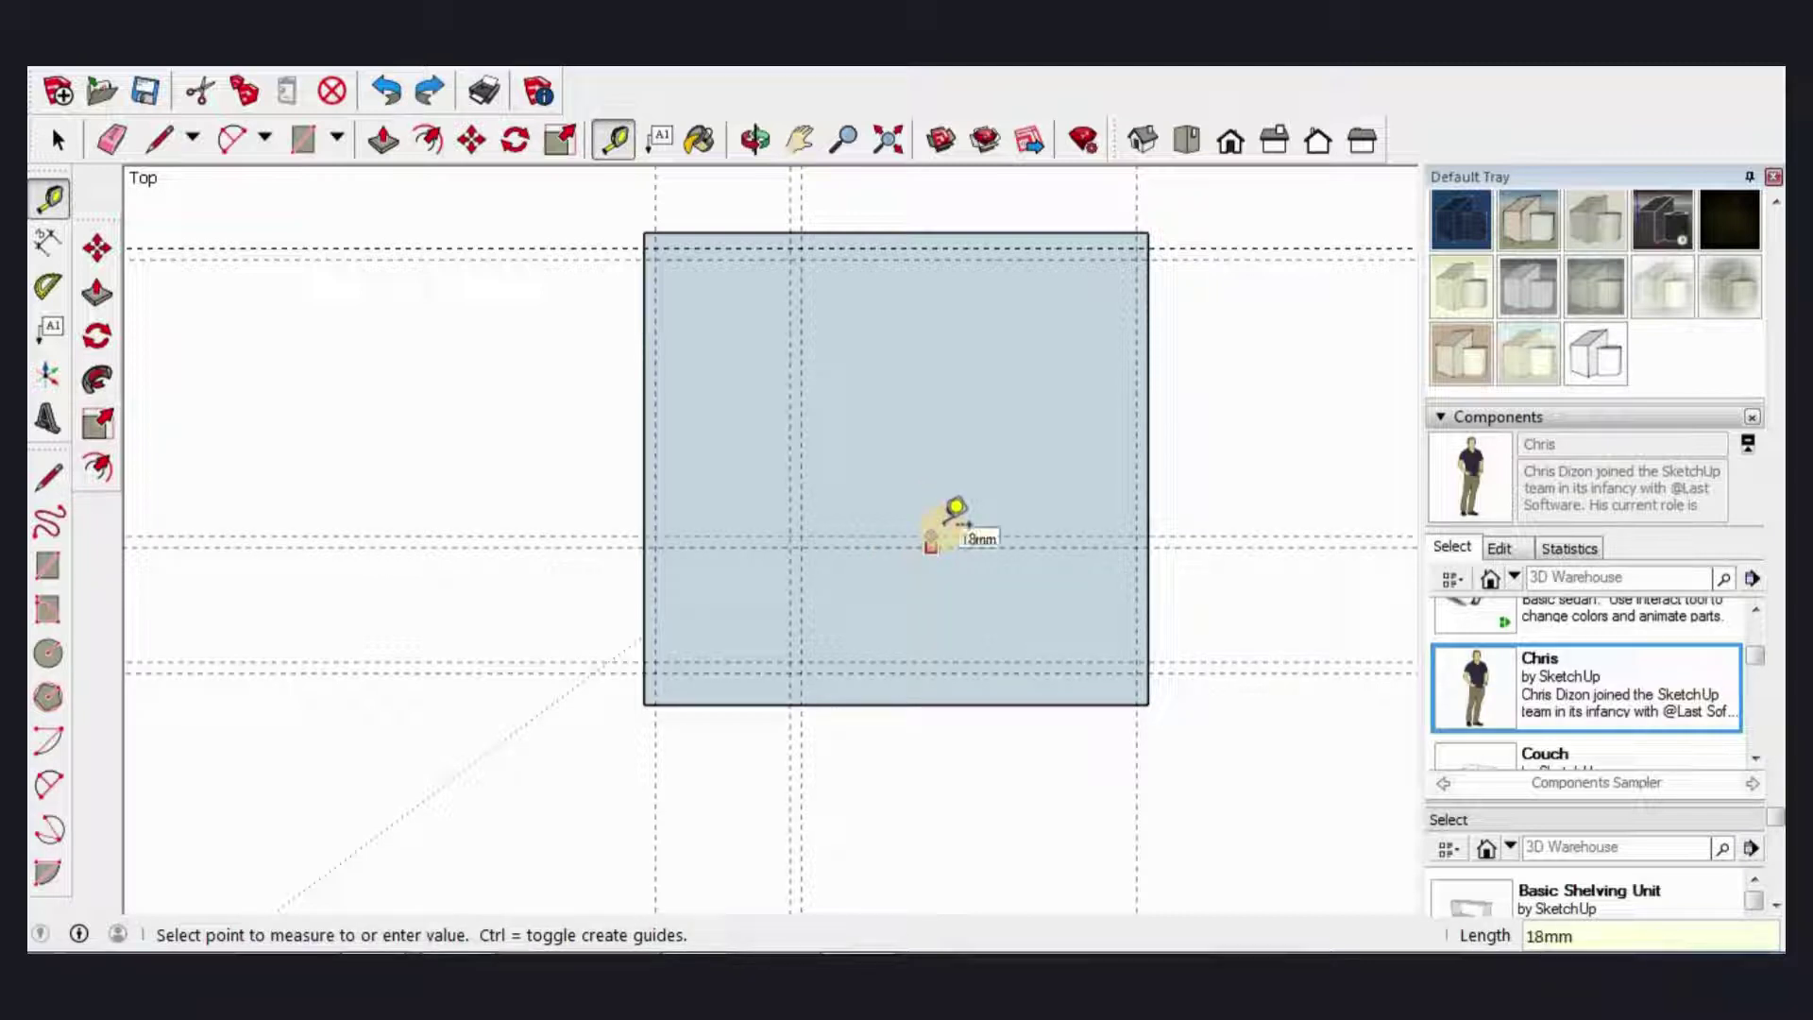
pyautogui.write('0')
pyautogui.press('Return')
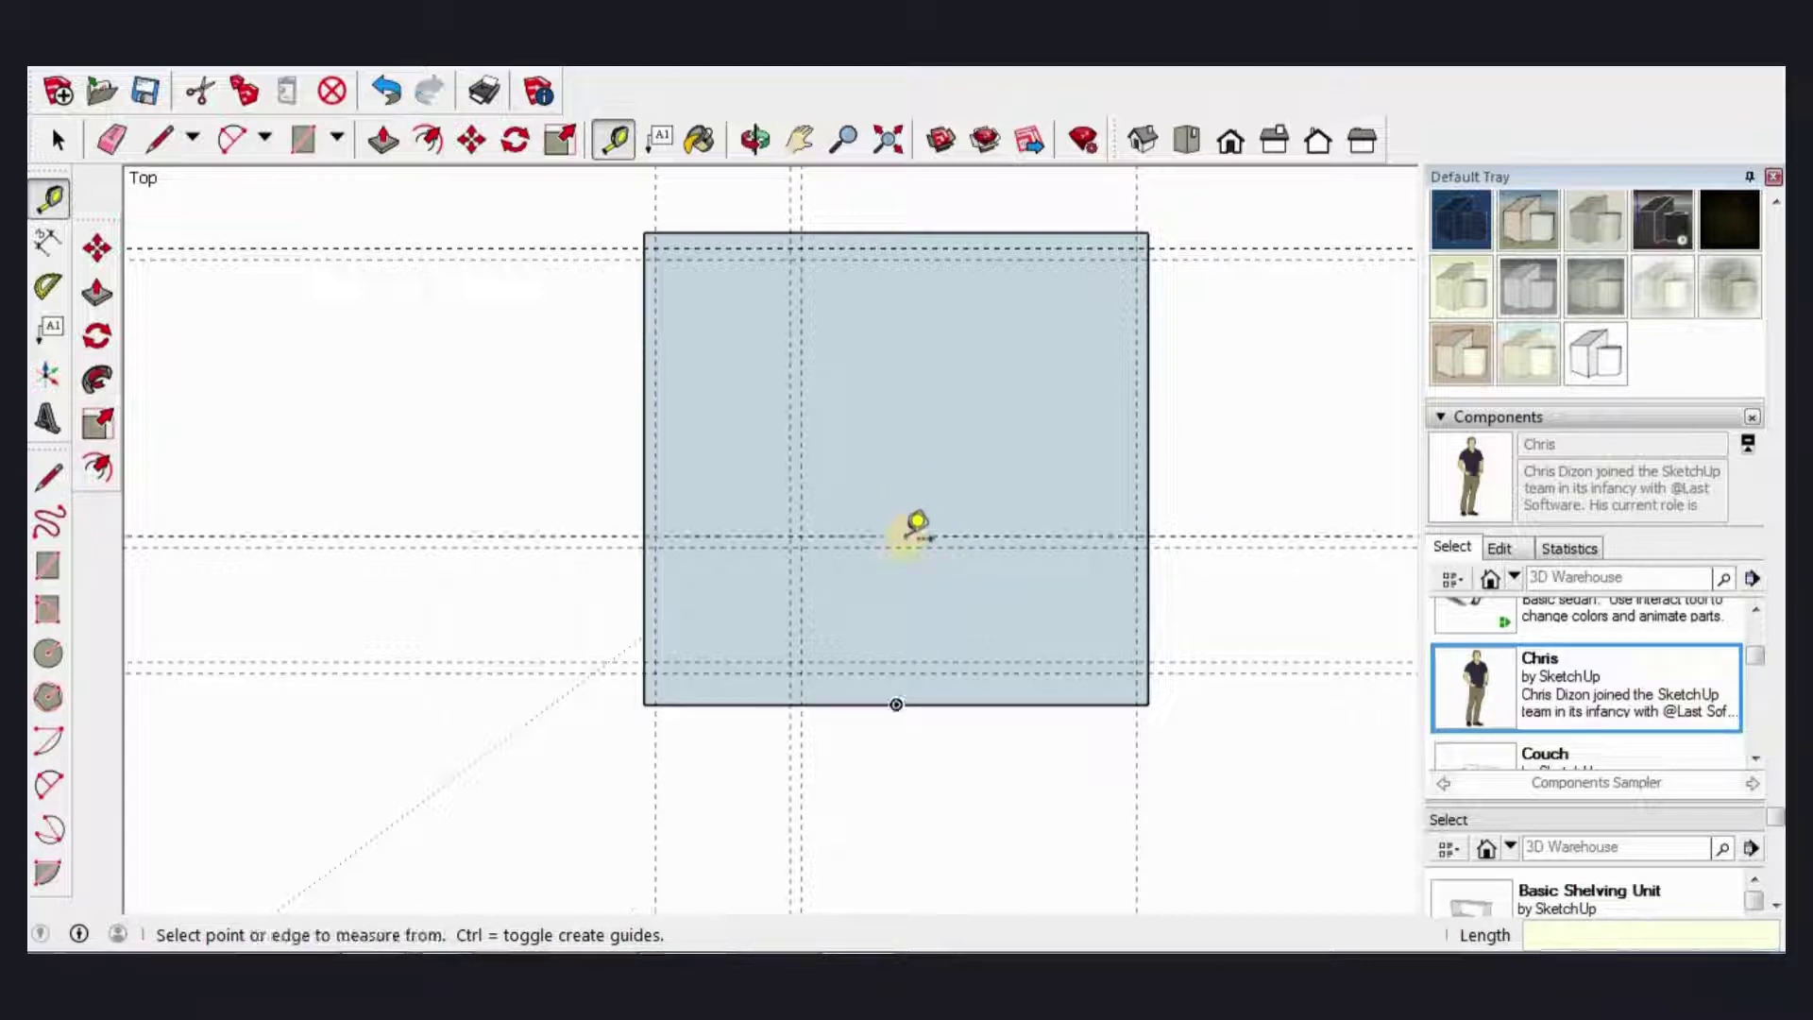
pyautogui.click(899, 547)
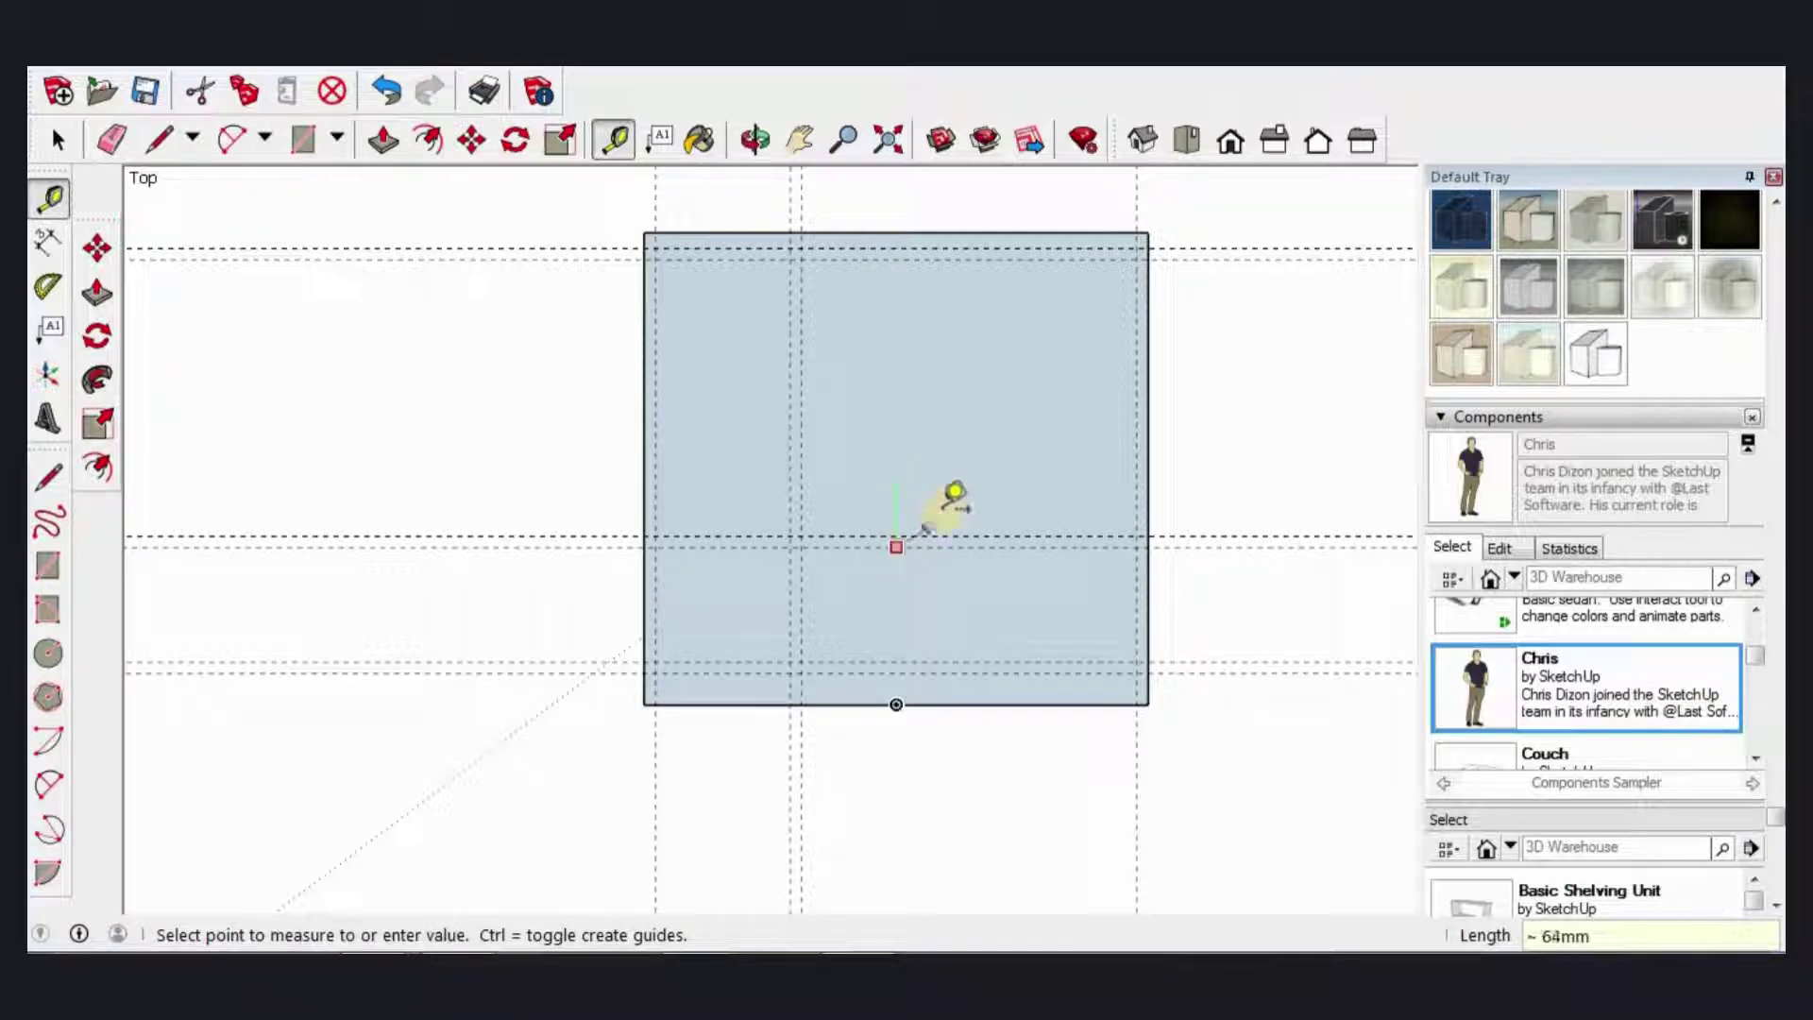
pyautogui.press('space')
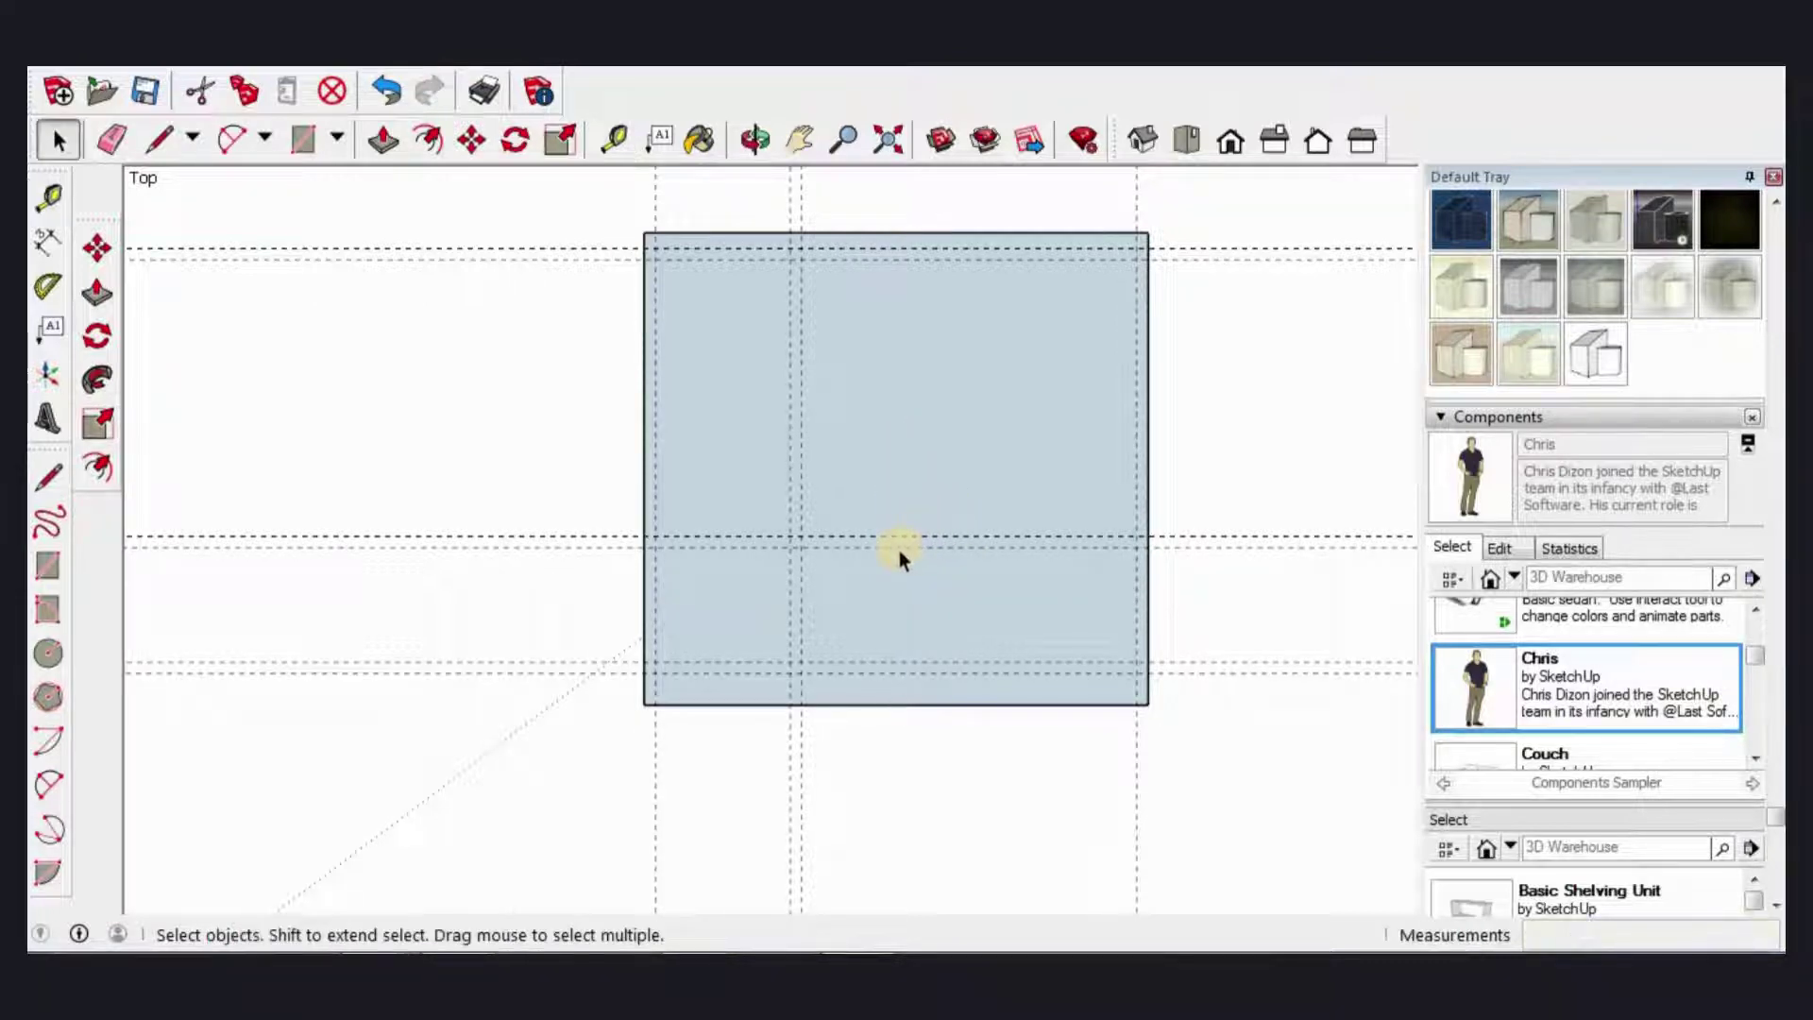
# Step: Start a guide measurement from the square's right edge on the middle guide, clearing an invalid entry
pyautogui.click(47, 242)
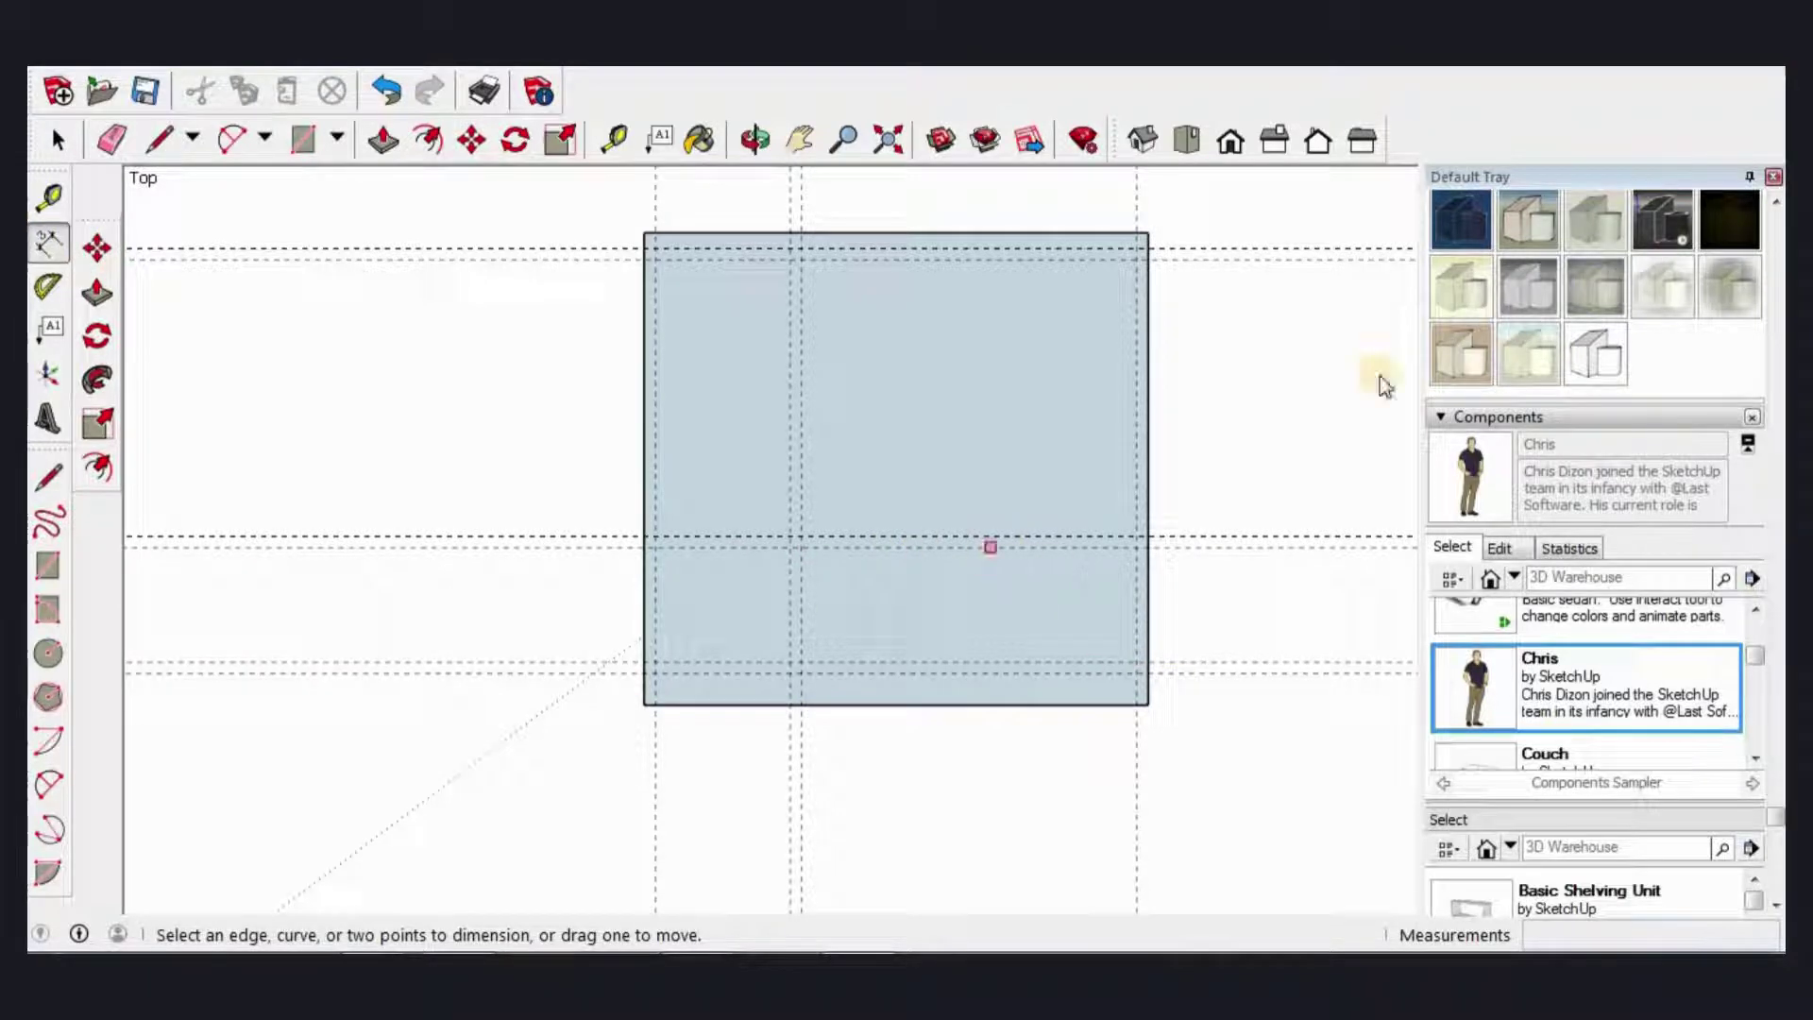
pyautogui.press('space')
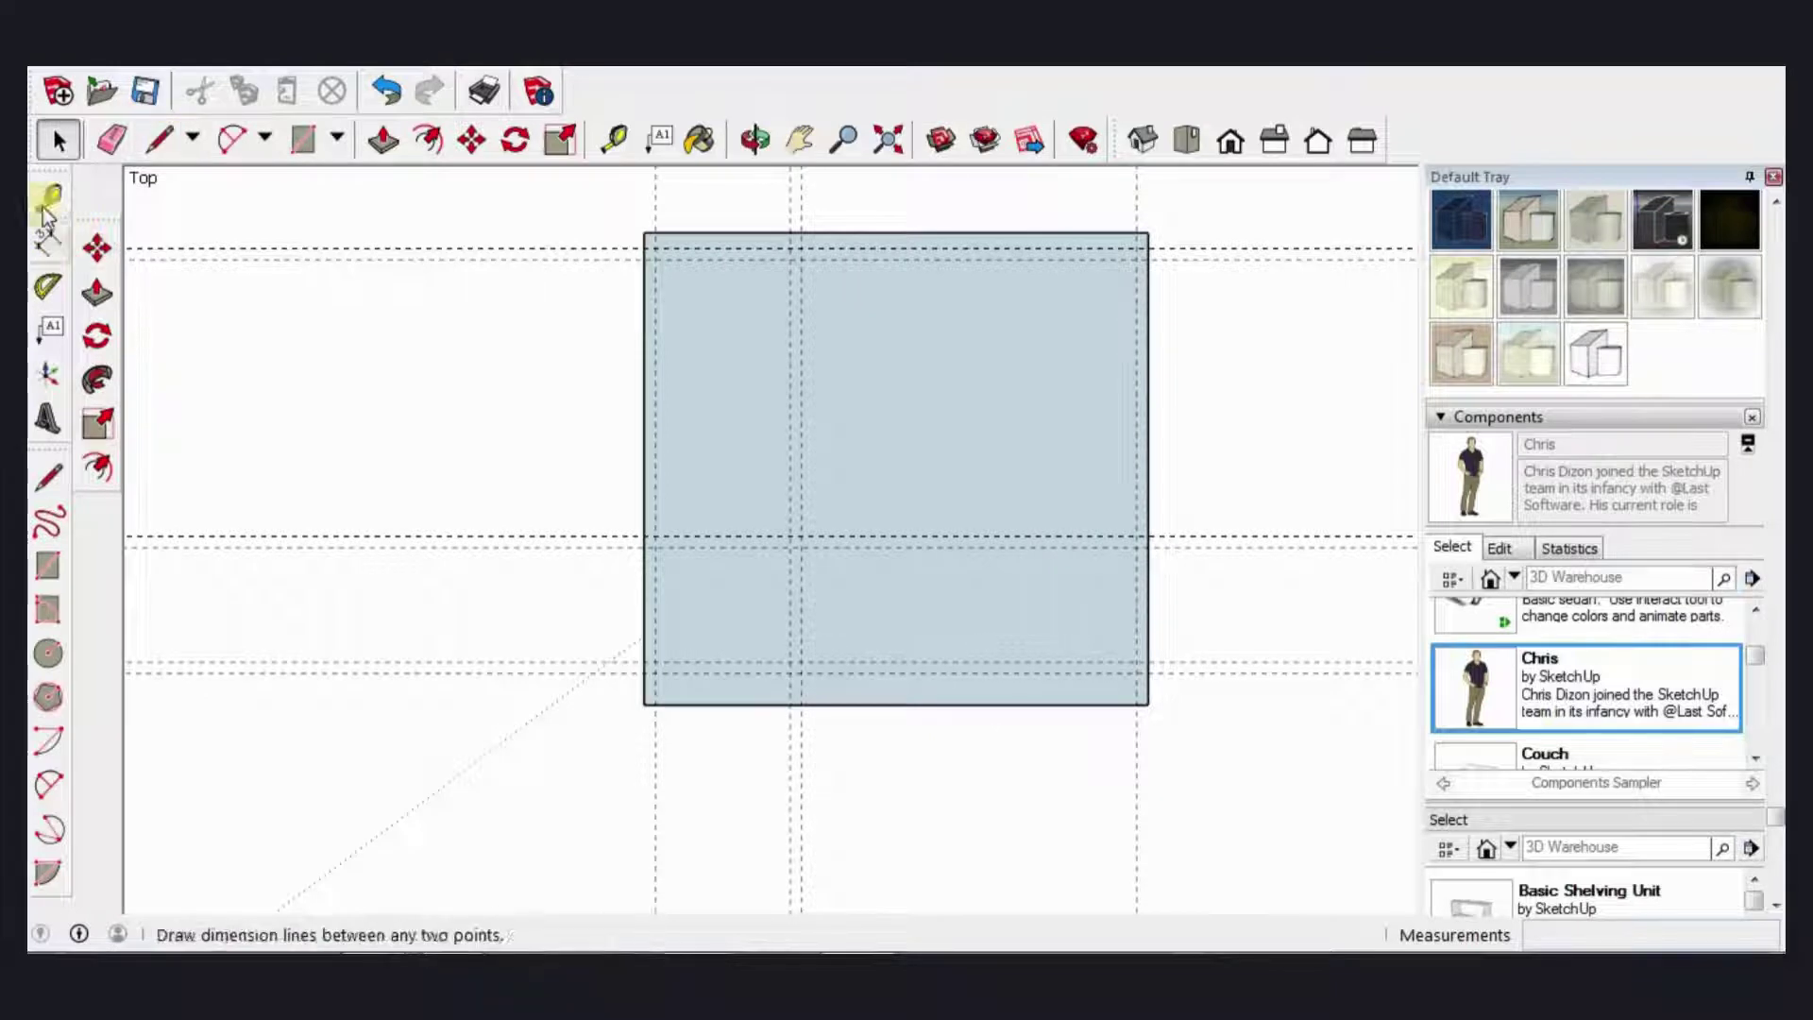
pyautogui.click(47, 197)
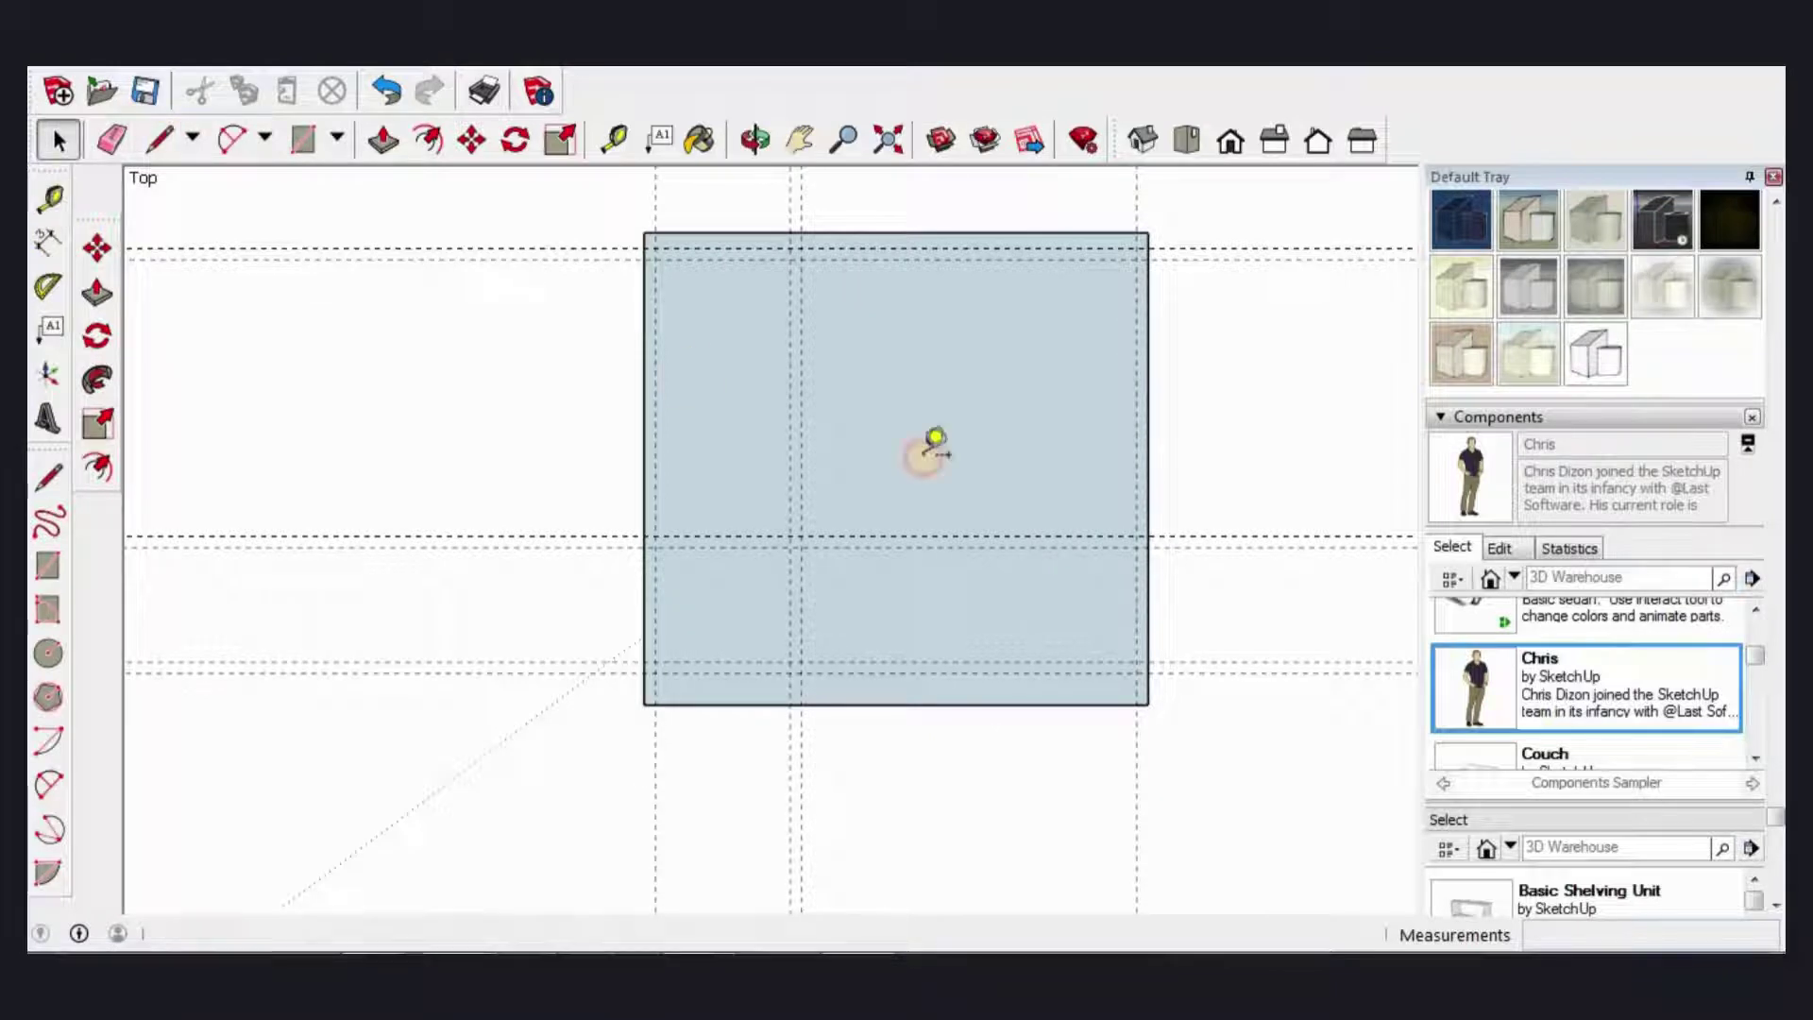
pyautogui.click(897, 546)
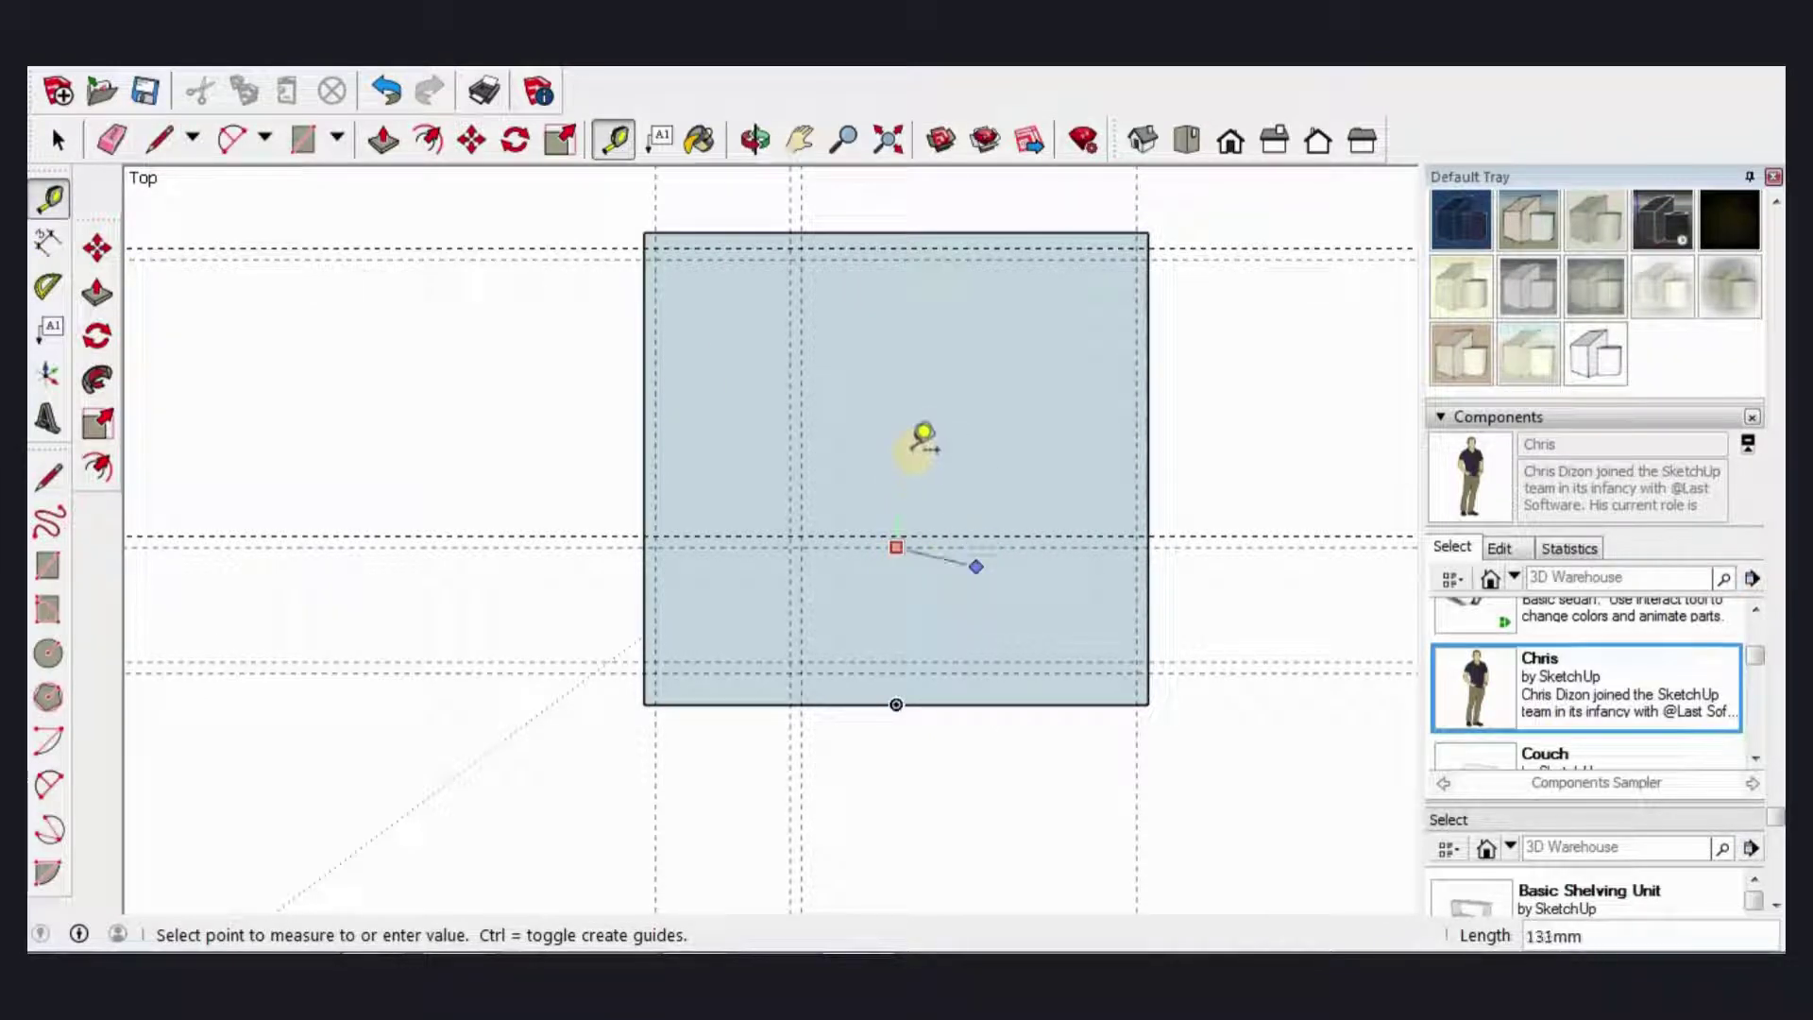
pyautogui.press('space')
pyautogui.press('t')
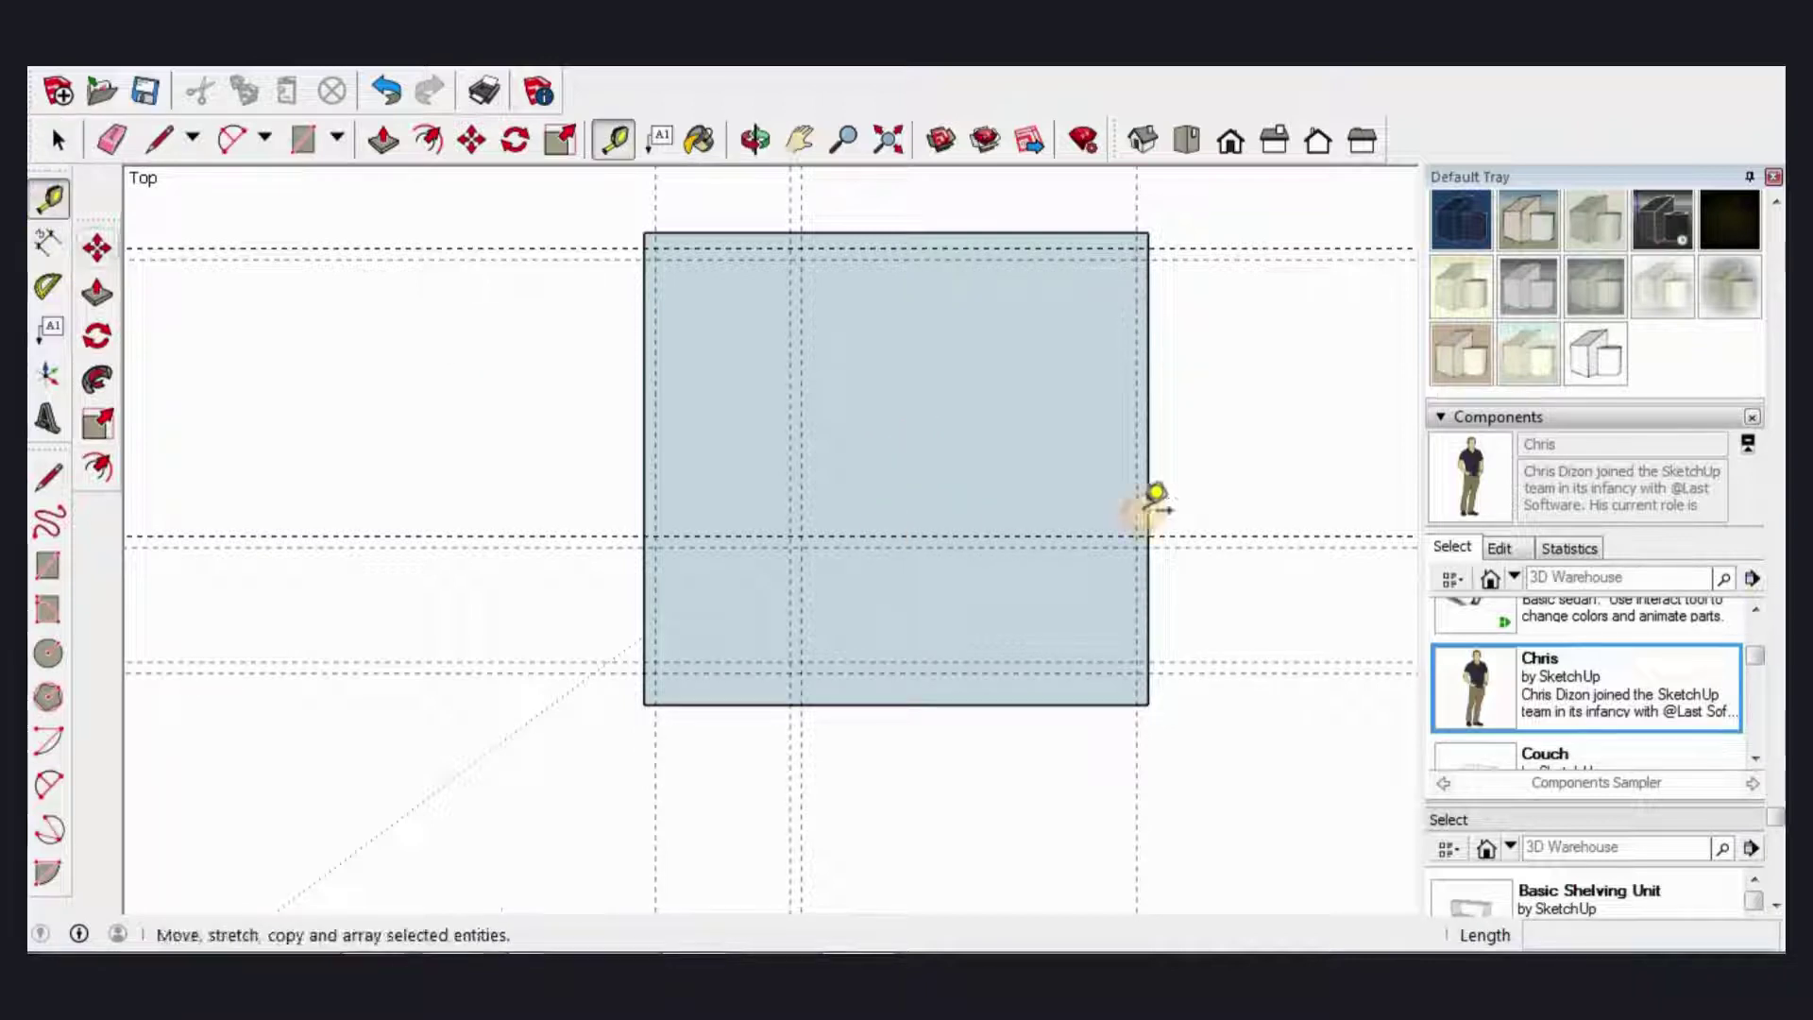
pyautogui.click(1167, 546)
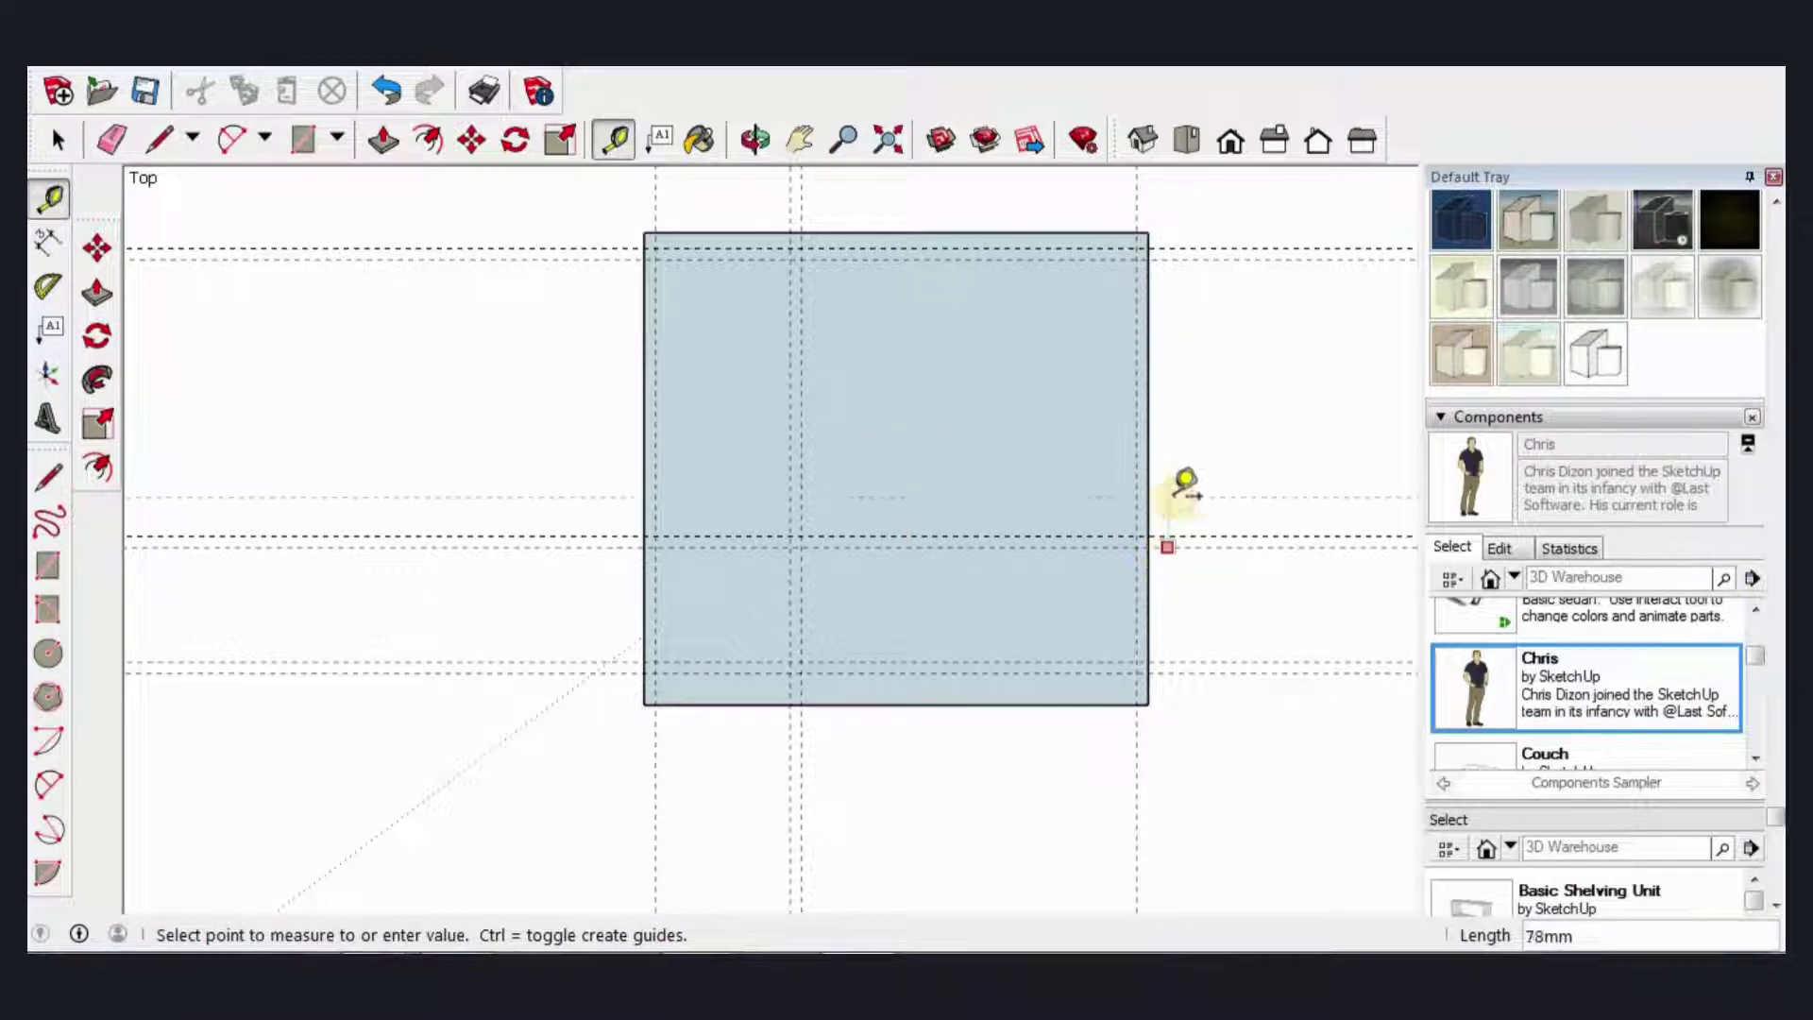
pyautogui.write('100\\')
pyautogui.press('Return')
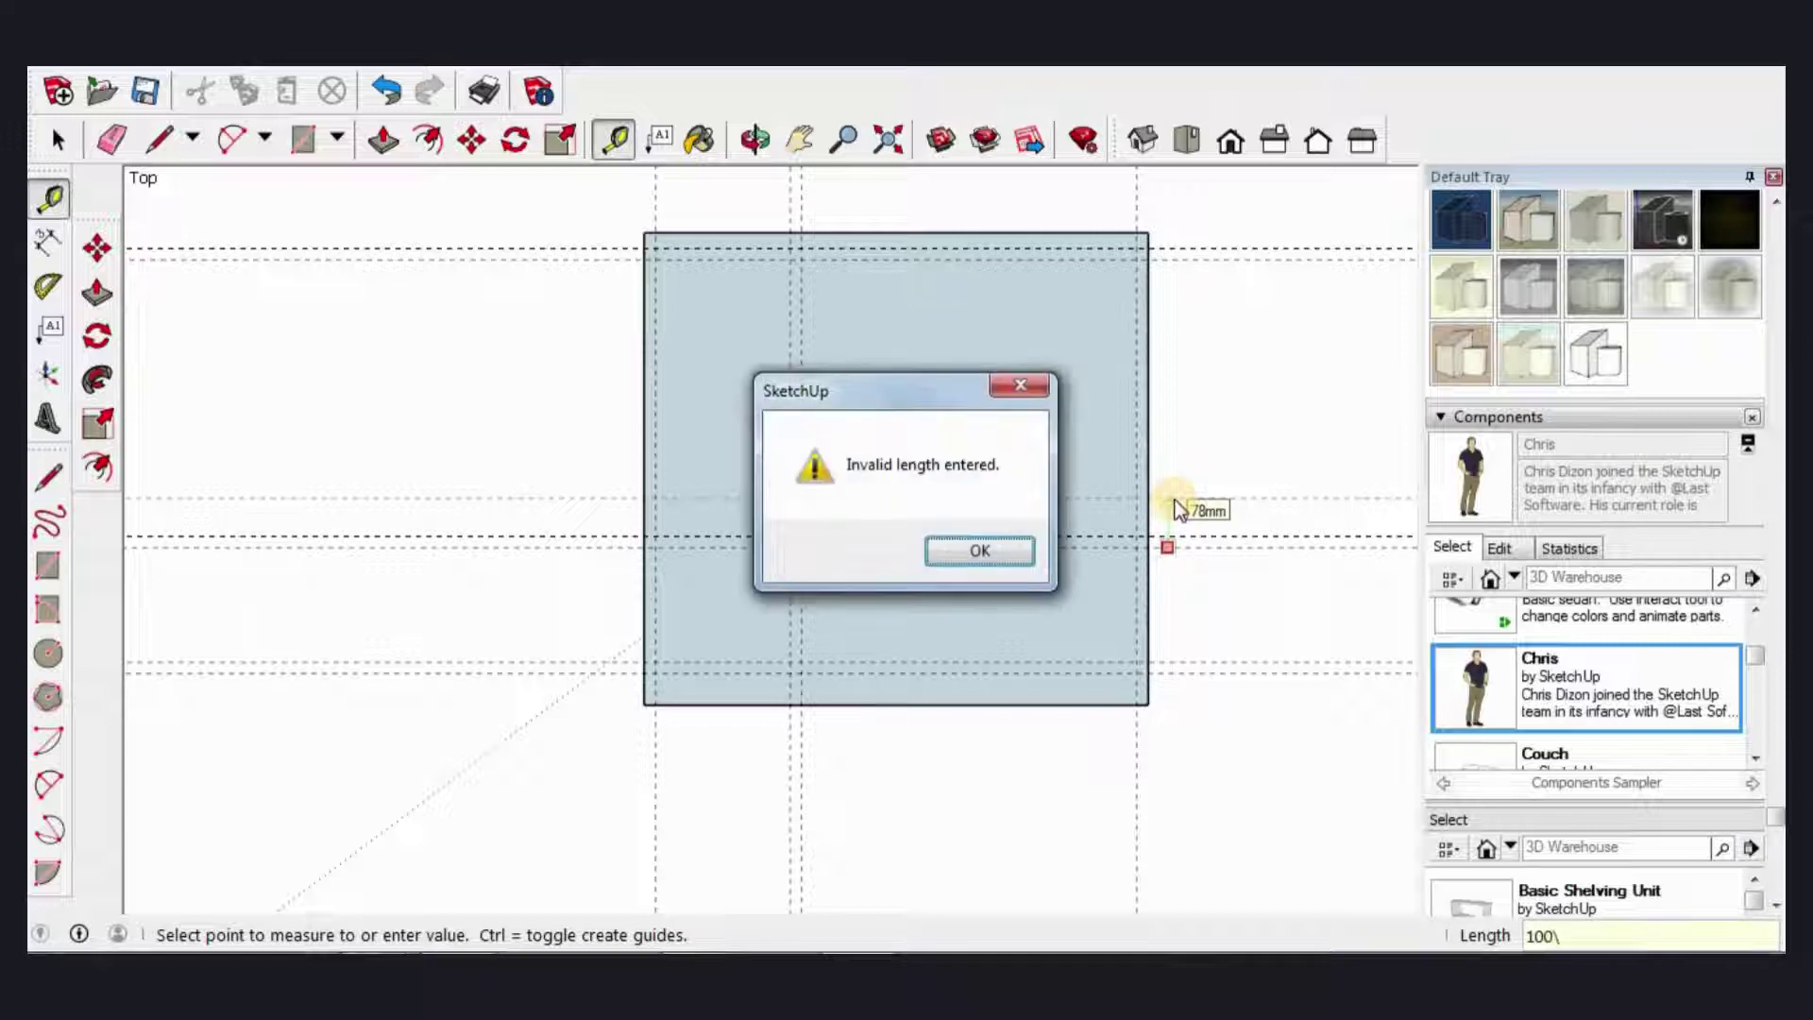
pyautogui.click(1036, 395)
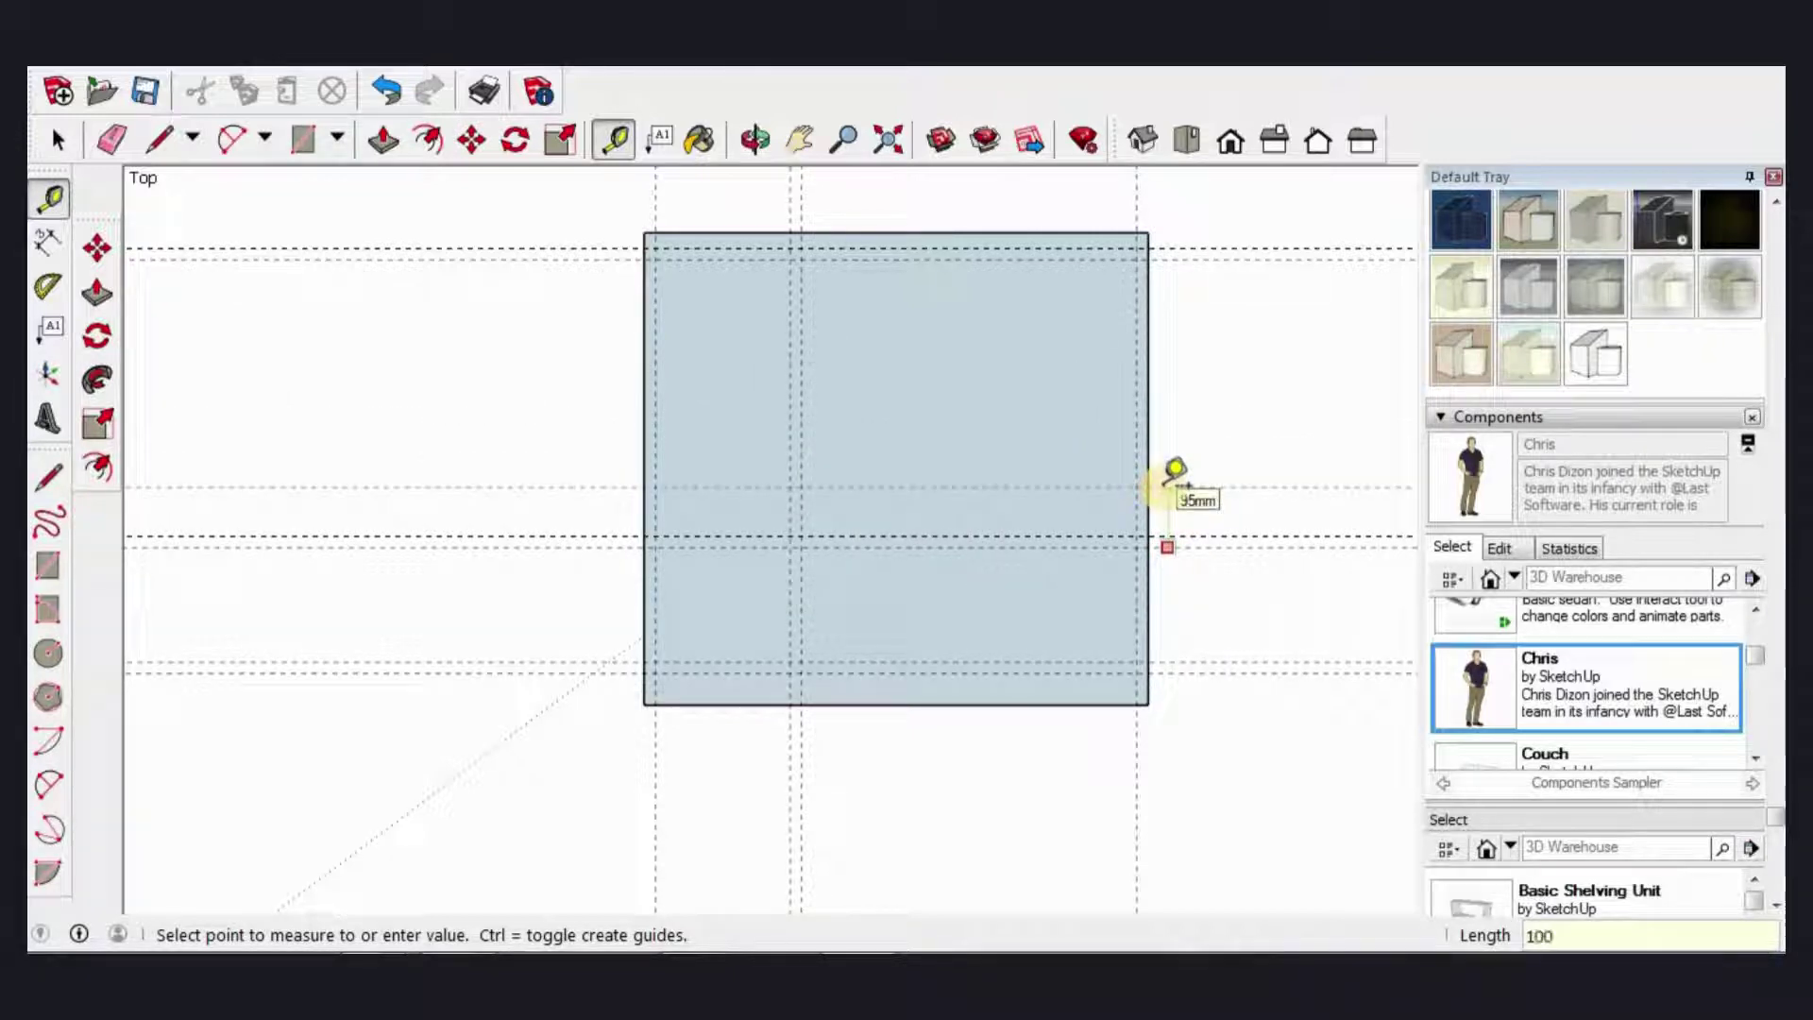
# Step: Place the guide 100 mm above the middle guide and return to Select
pyautogui.press('Return')
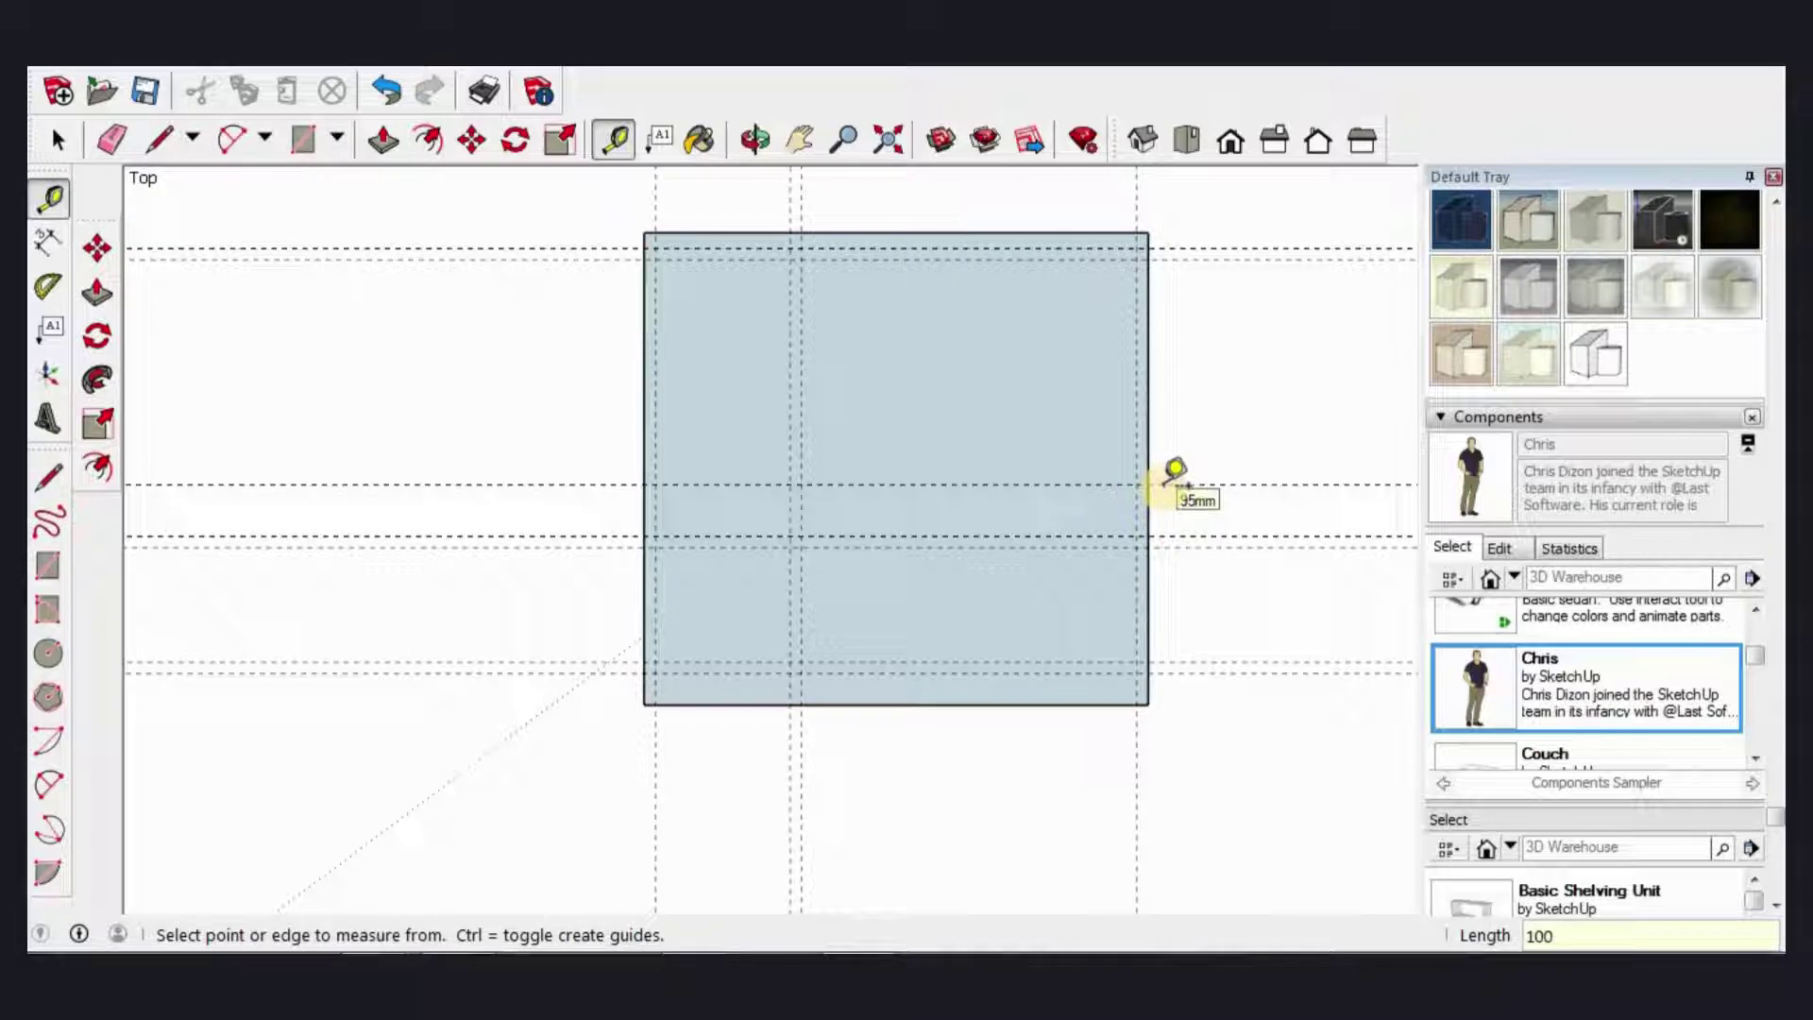
pyautogui.click(58, 140)
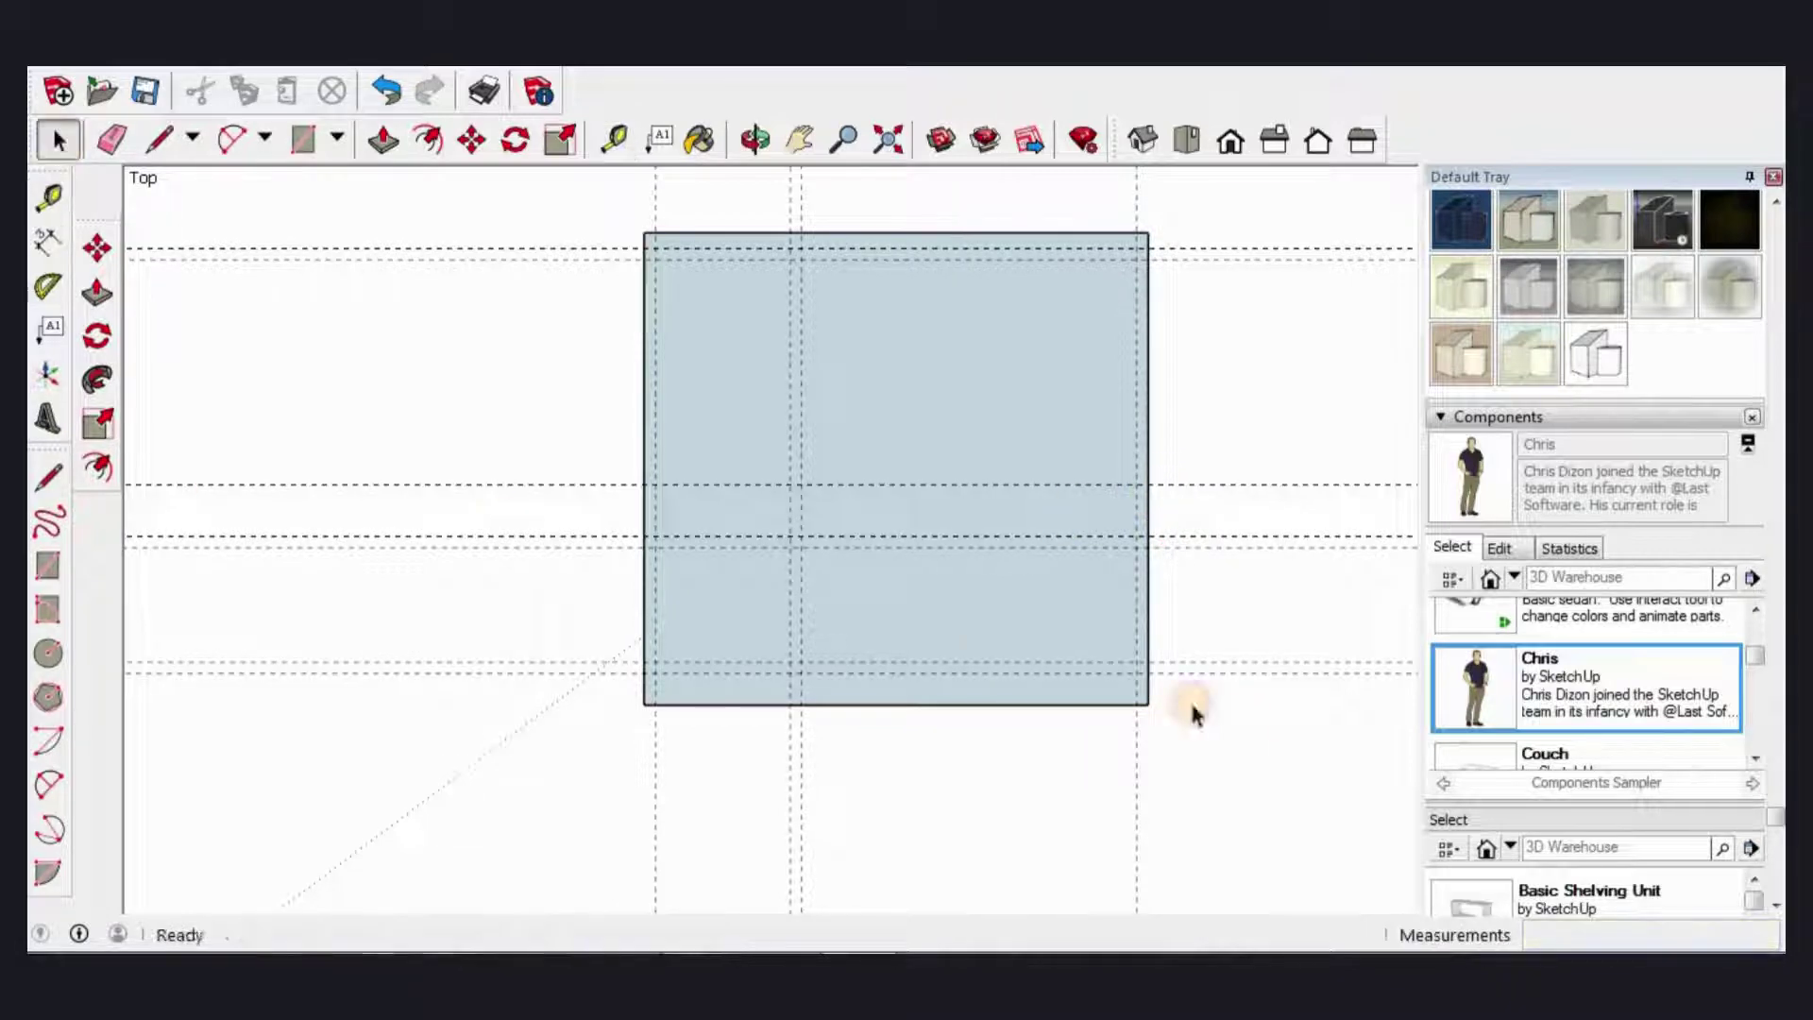
pyautogui.scroll(-1, 988, 648)
pyautogui.scroll(-1, 988, 648)
pyautogui.scroll(-1, 841, 584)
pyautogui.scroll(-1, 818, 637)
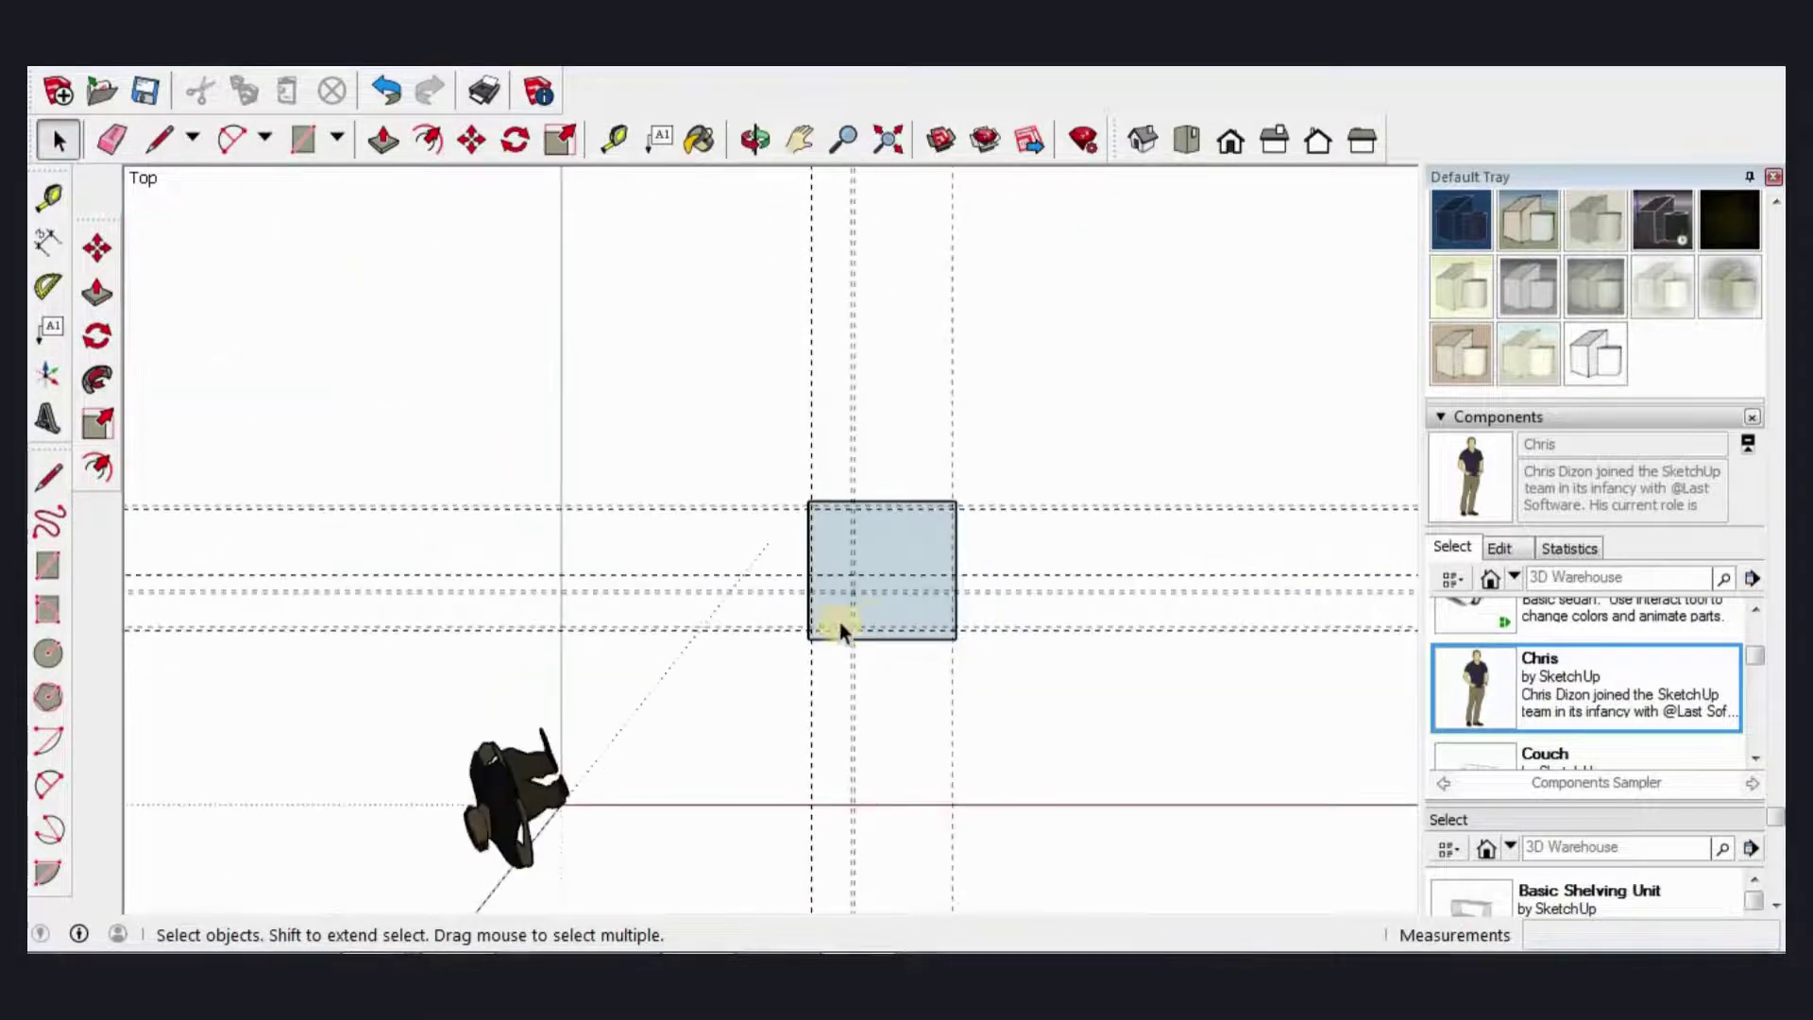
pyautogui.scroll(-1, 840, 621)
pyautogui.scroll(2, 805, 641)
pyautogui.scroll(2, 805, 641)
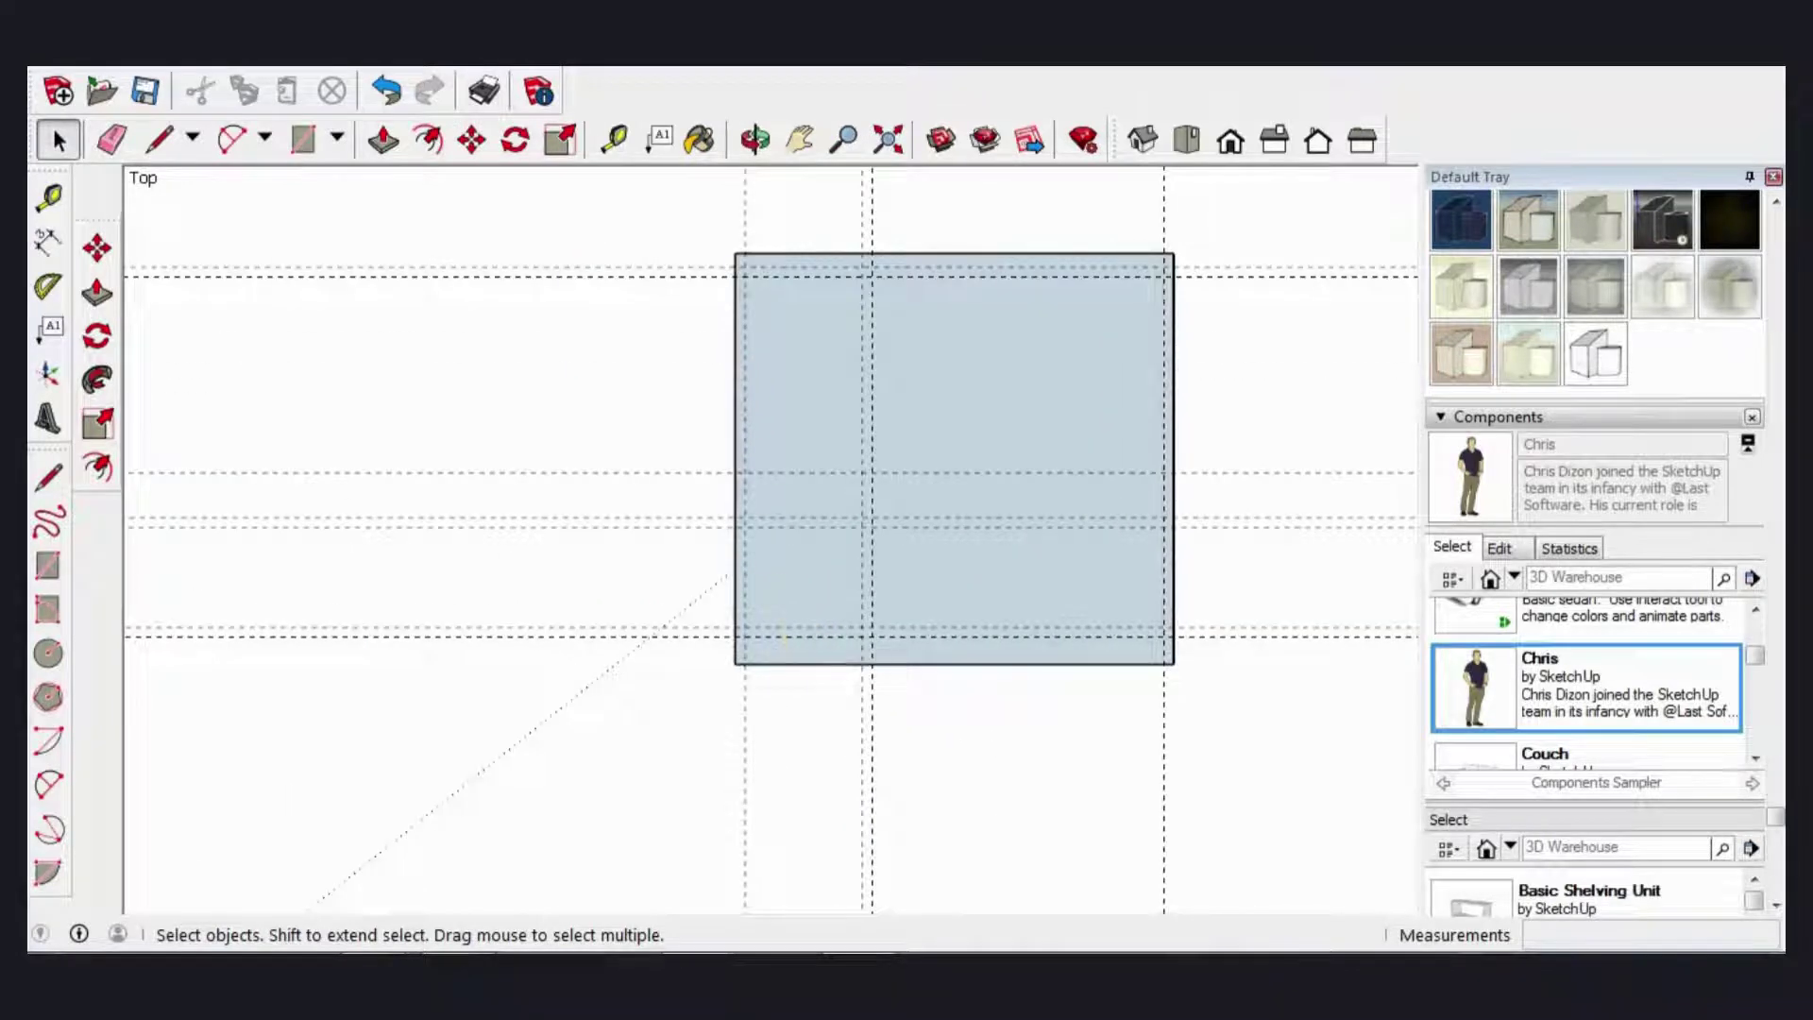
# Step: Draw 18 mm panel strips along the square's left side and top
pyautogui.click(303, 140)
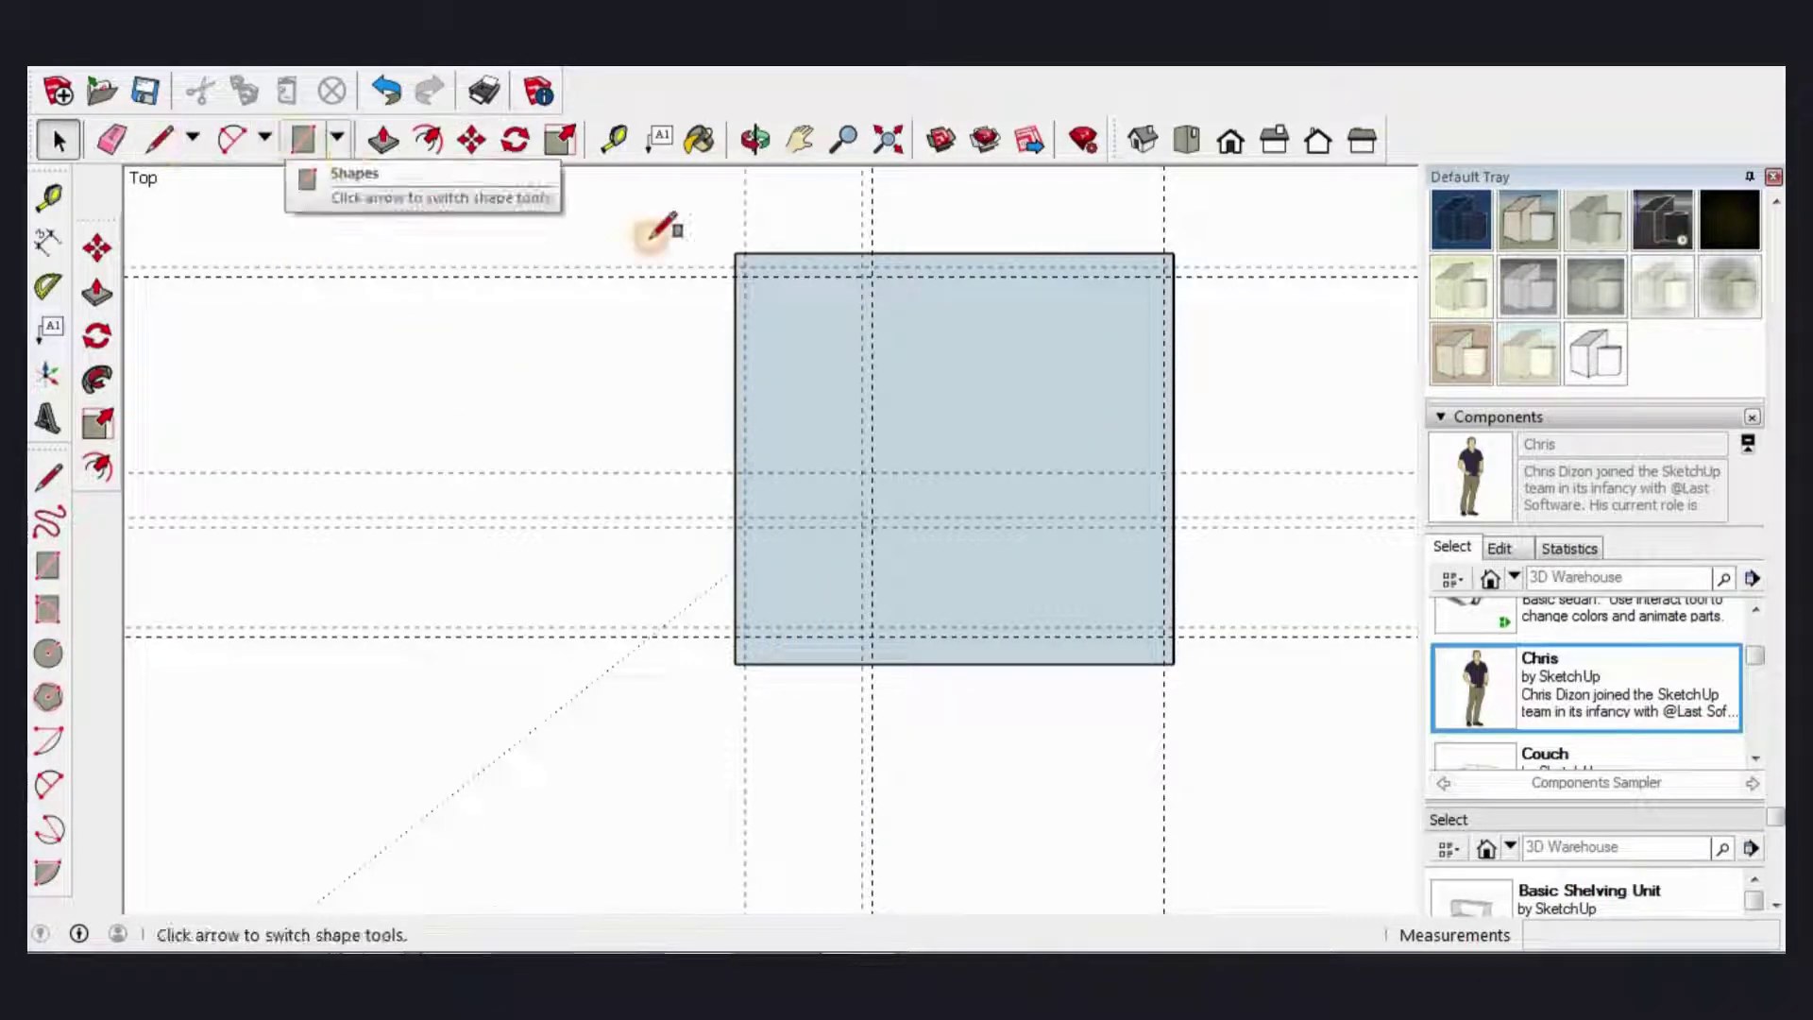
pyautogui.scroll(1, 727, 247)
pyautogui.scroll(1, 727, 251)
pyautogui.click(739, 252)
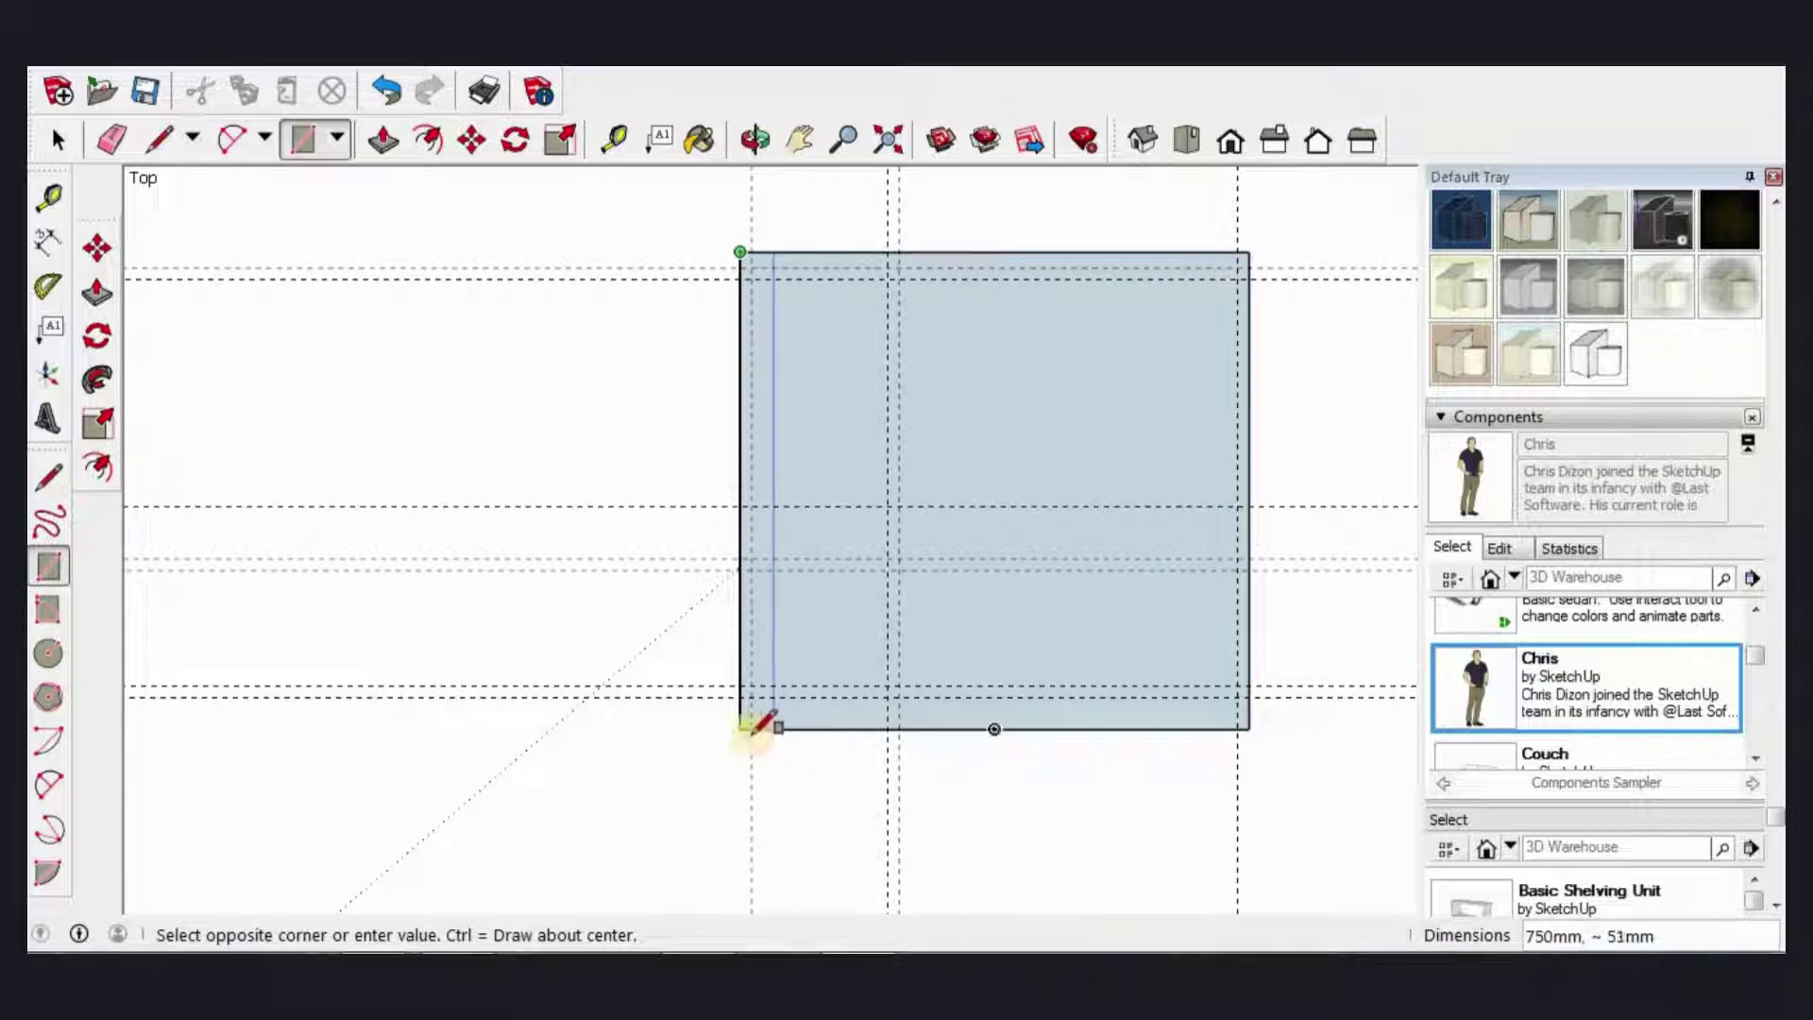
pyautogui.scroll(1, 741, 728)
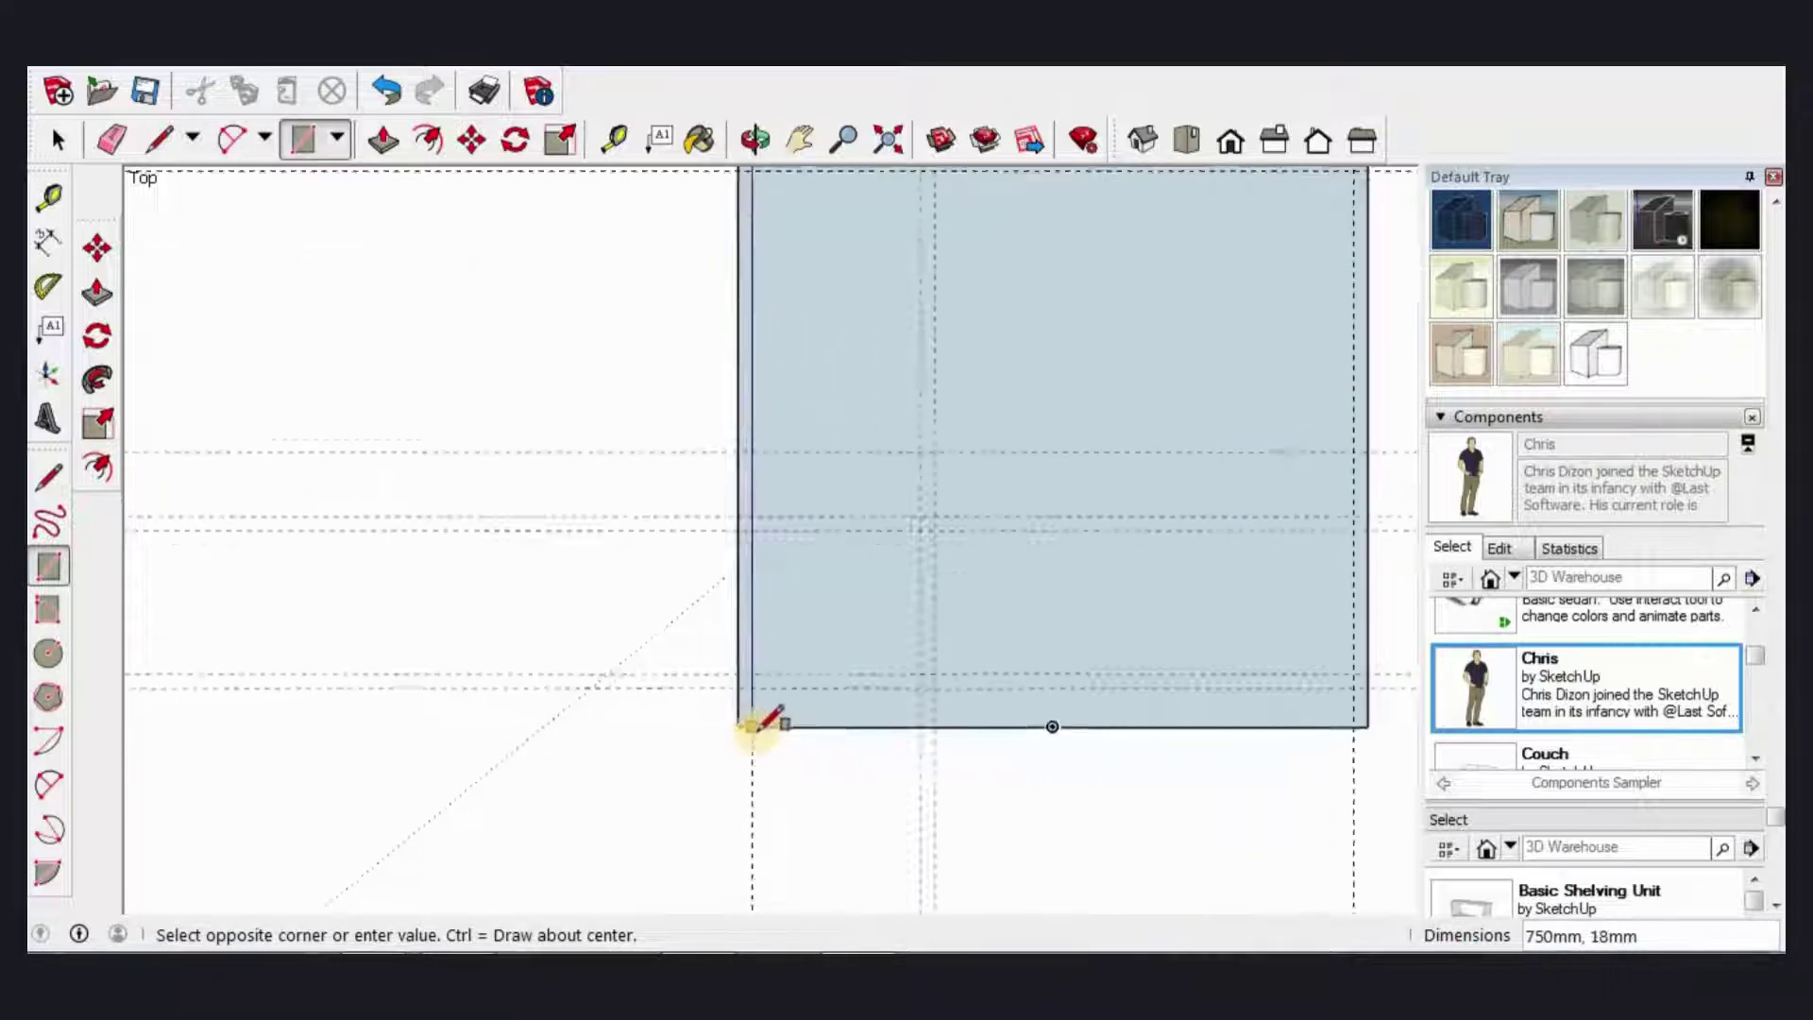
pyautogui.scroll(1, 746, 726)
pyautogui.click(752, 726)
pyautogui.scroll(-1, 982, 548)
pyautogui.scroll(-1, 855, 607)
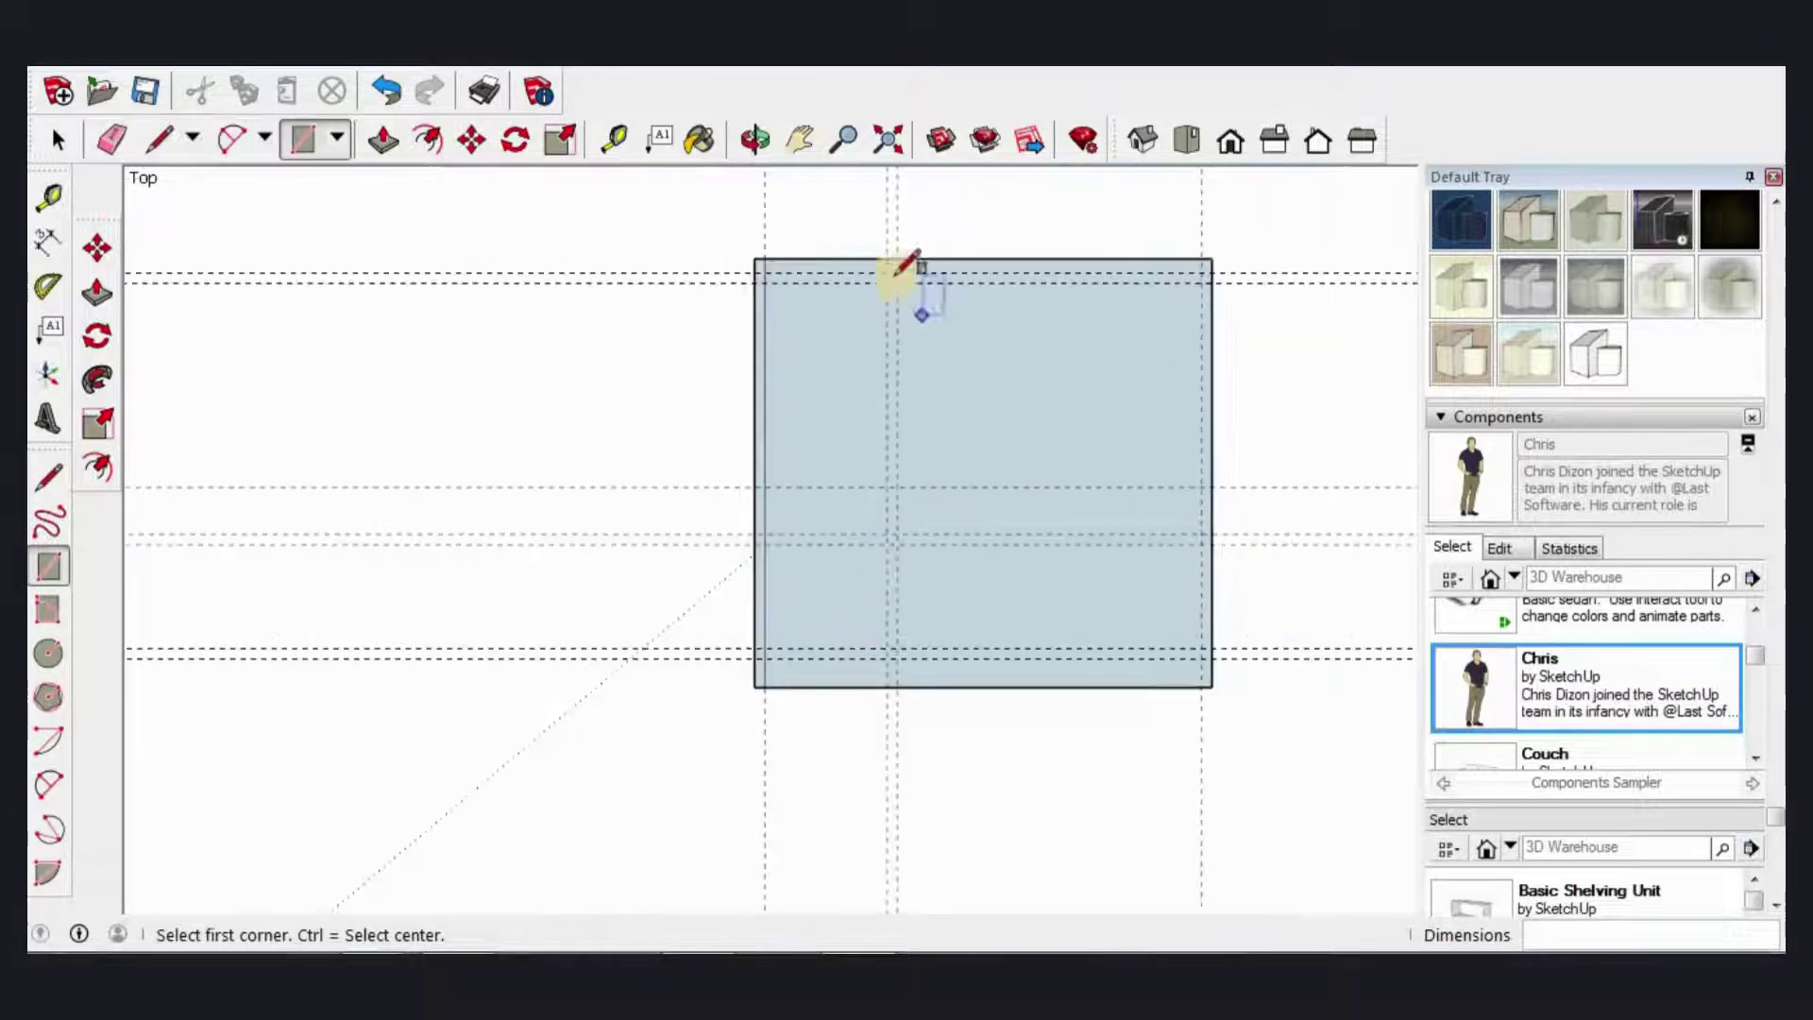
pyautogui.scroll(1, 767, 272)
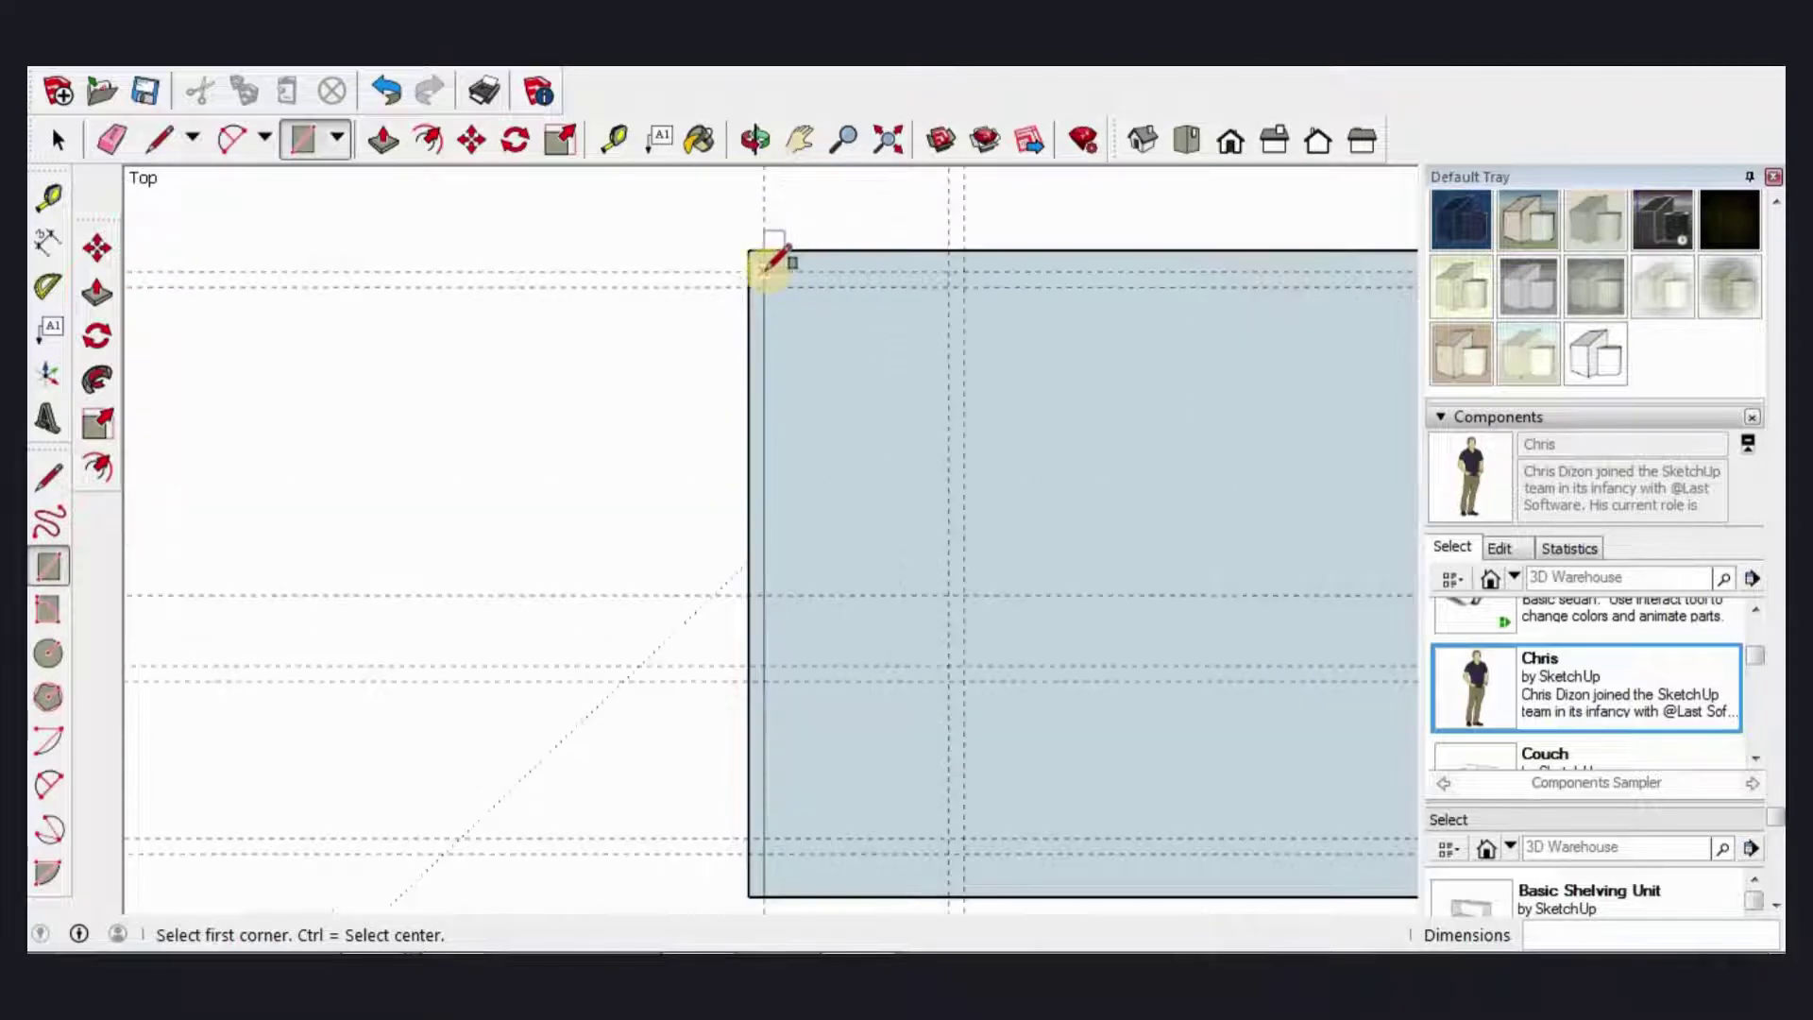
pyautogui.click(756, 264)
pyautogui.scroll(-1, 831, 324)
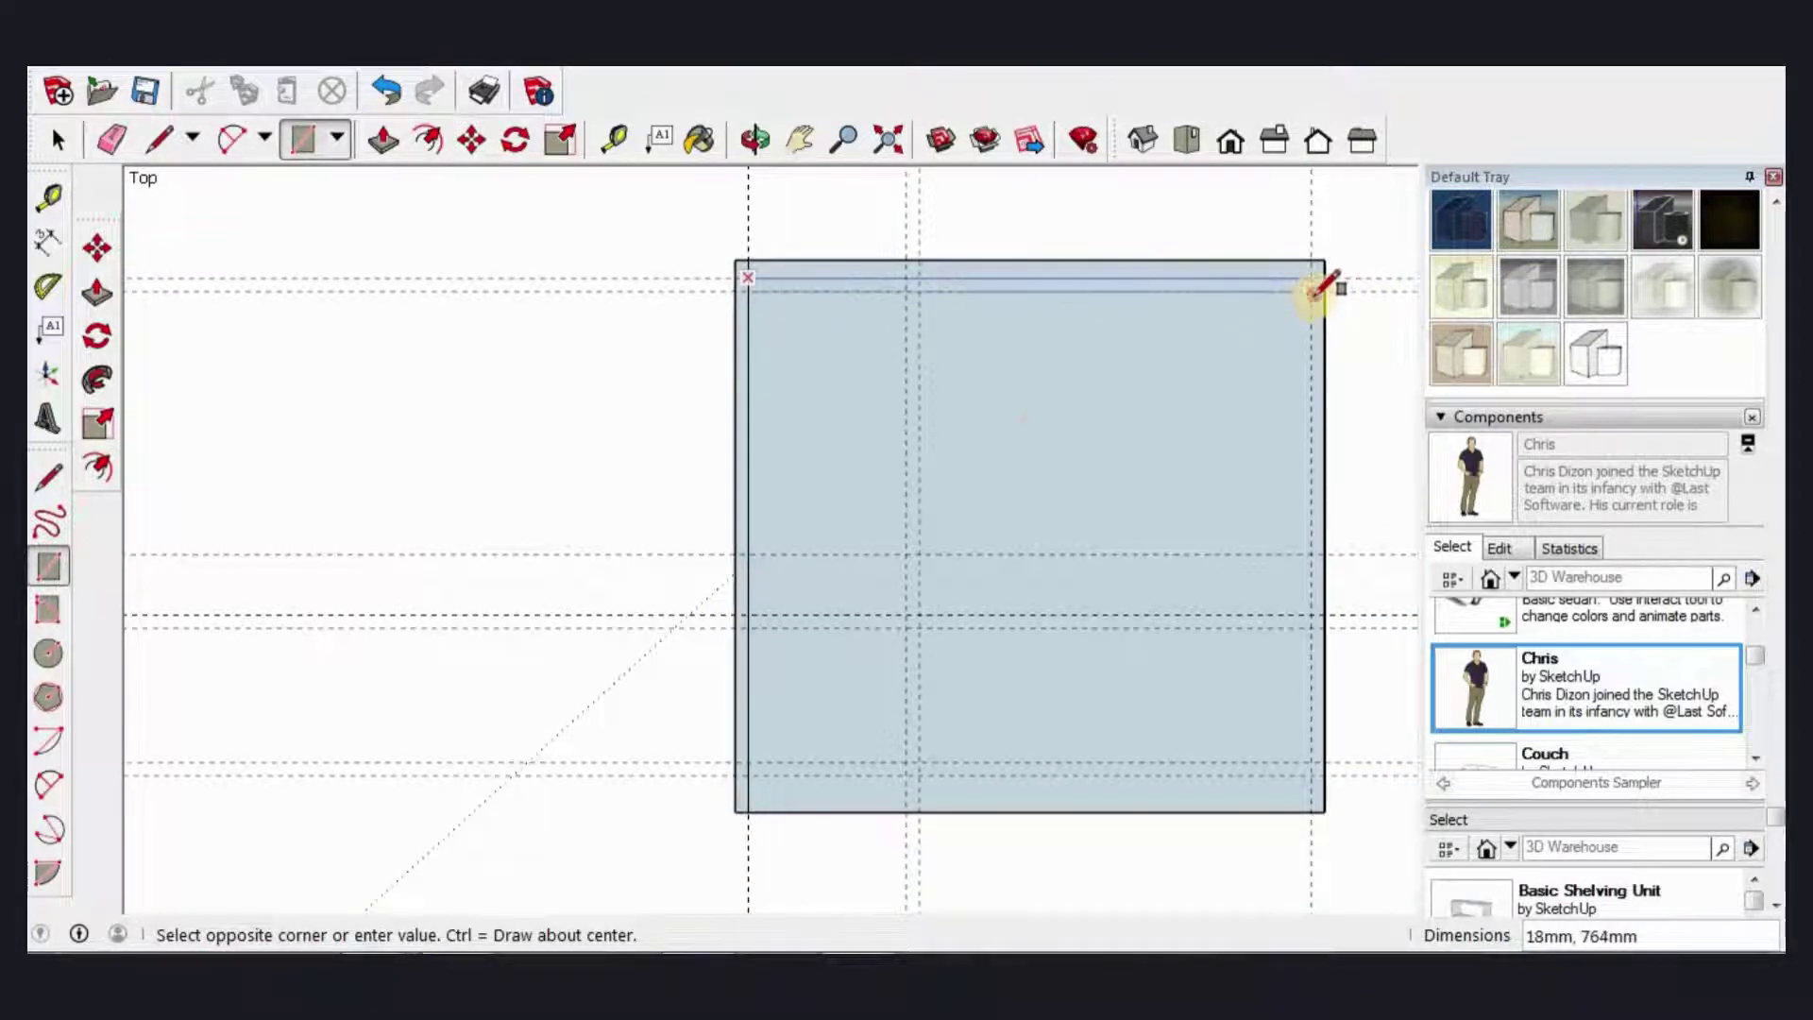
pyautogui.click(1312, 291)
# Step: Draw the vertical inner divider, the right side strip and a horizontal shelf strip
pyautogui.click(909, 290)
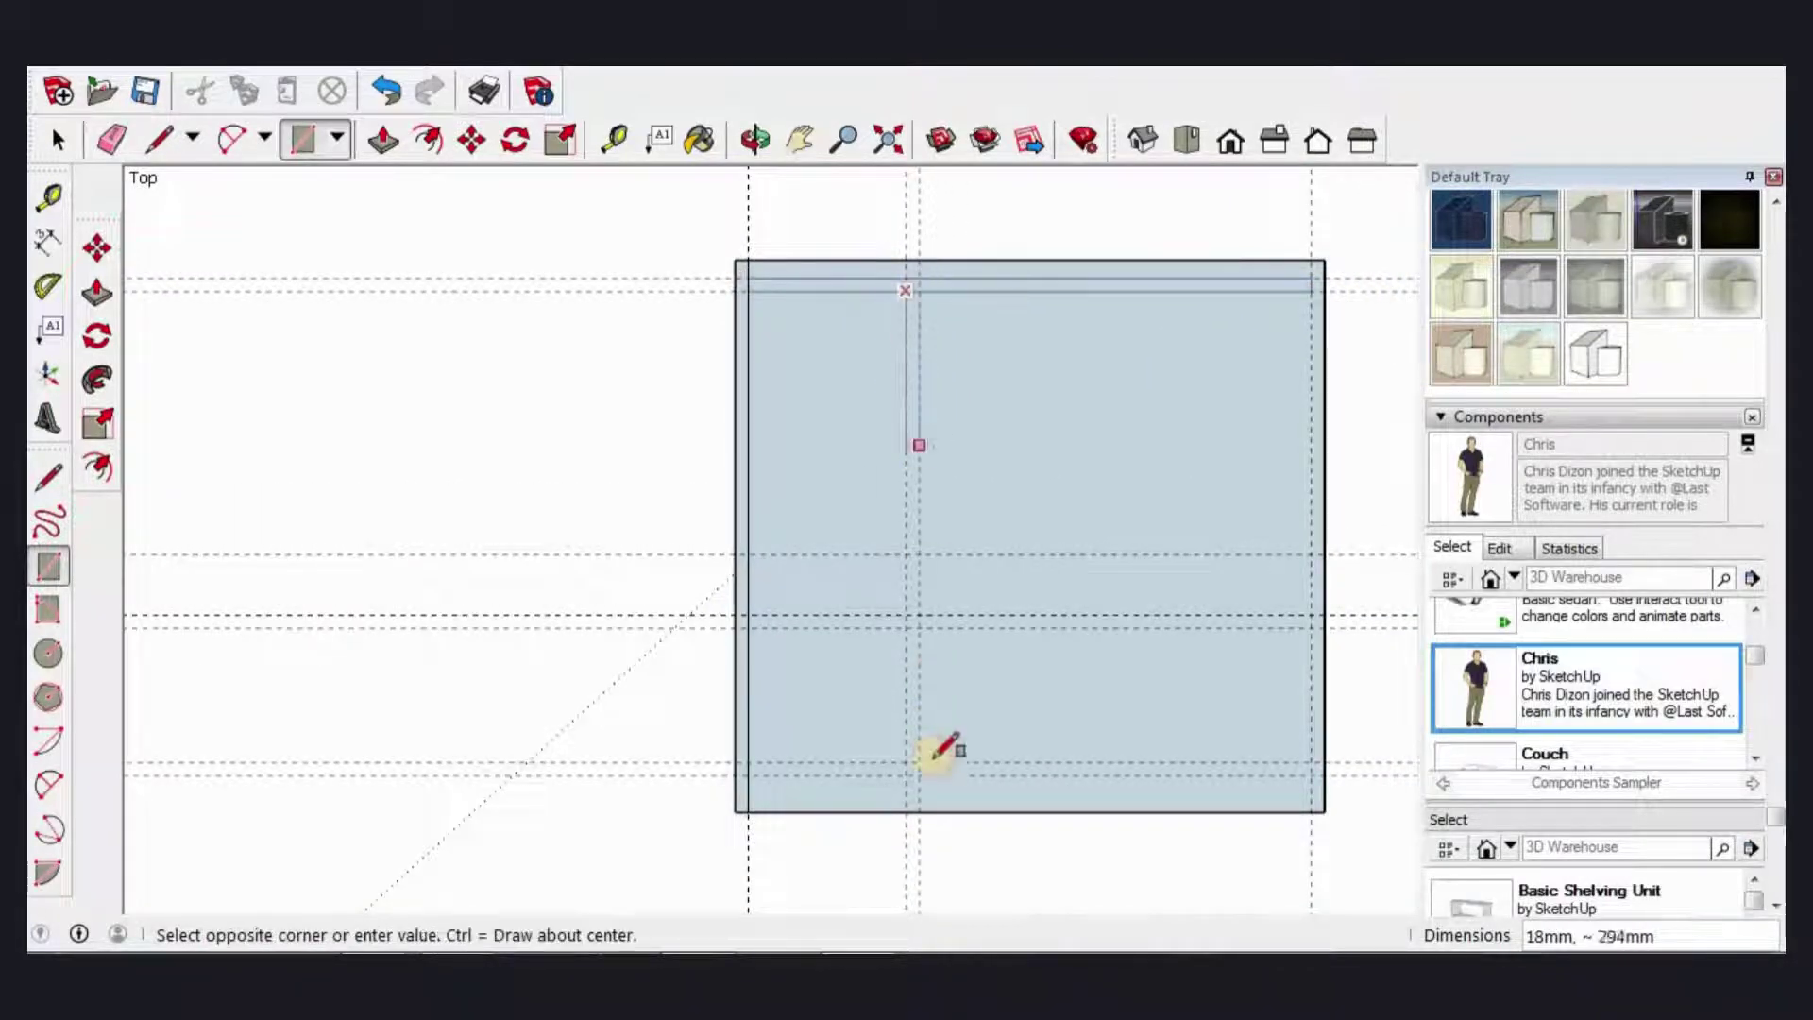
pyautogui.click(919, 811)
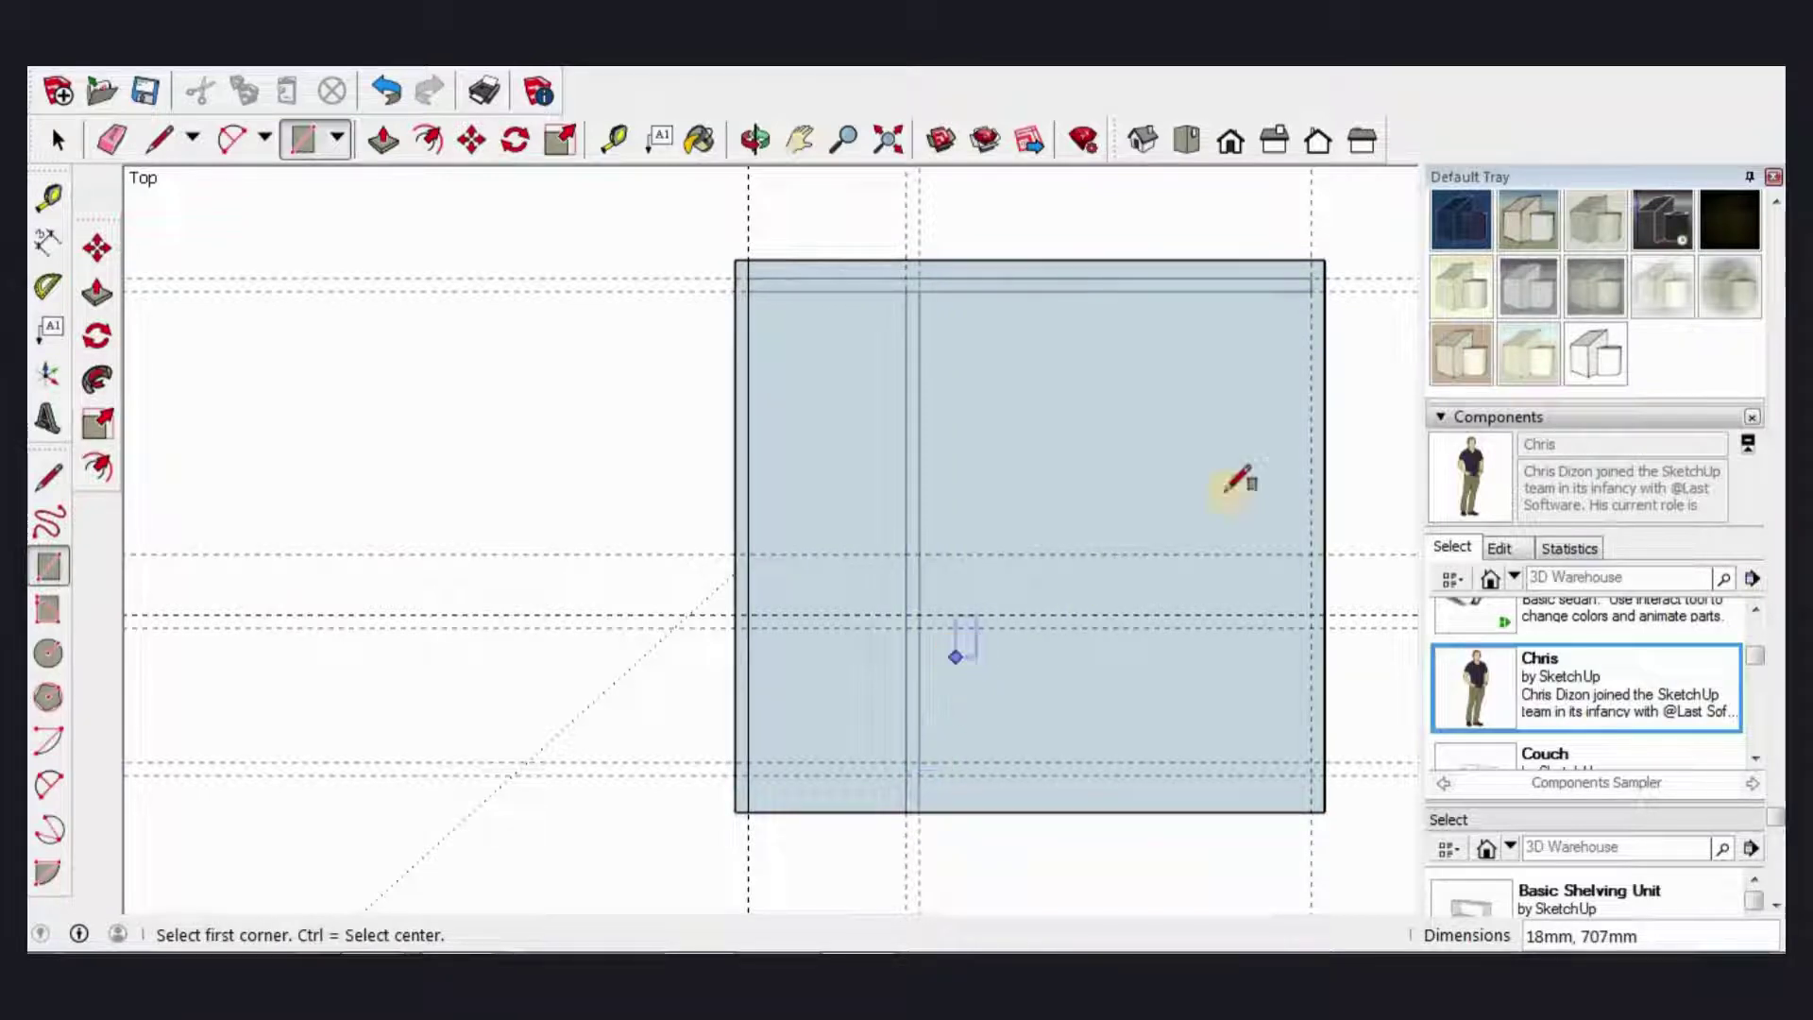
pyautogui.click(1322, 260)
pyautogui.click(1315, 810)
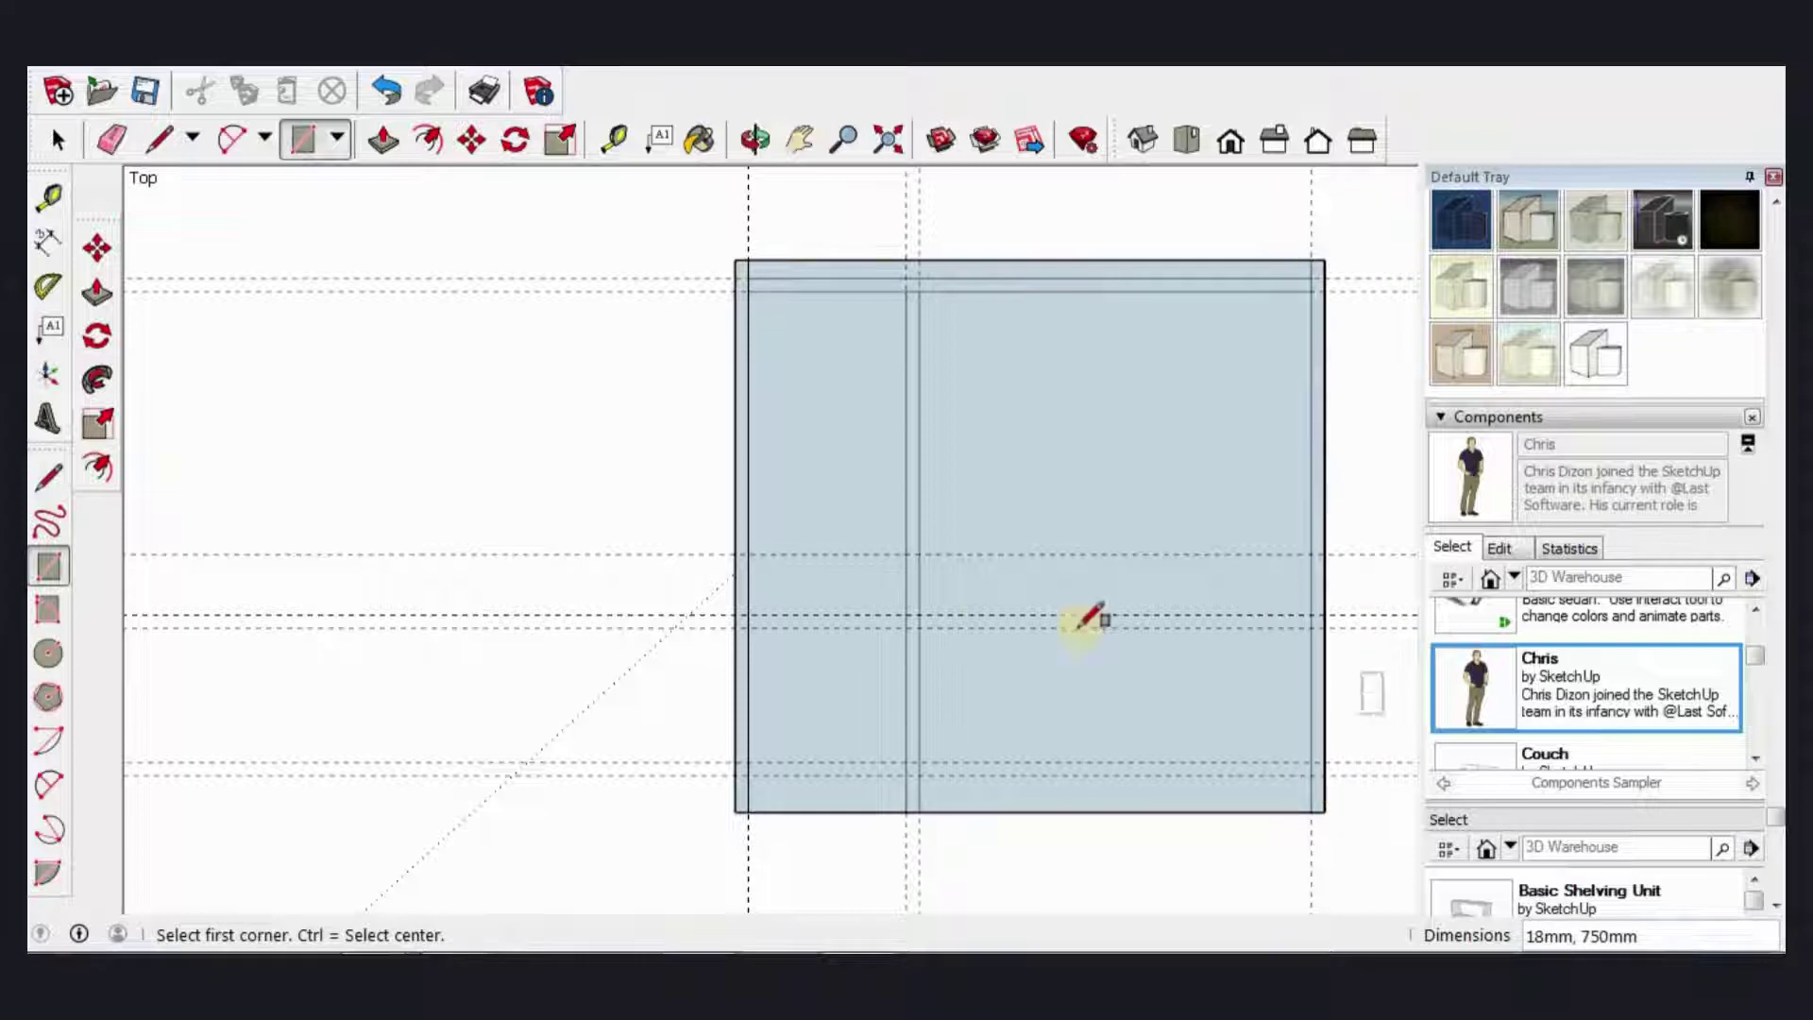
pyautogui.click(919, 615)
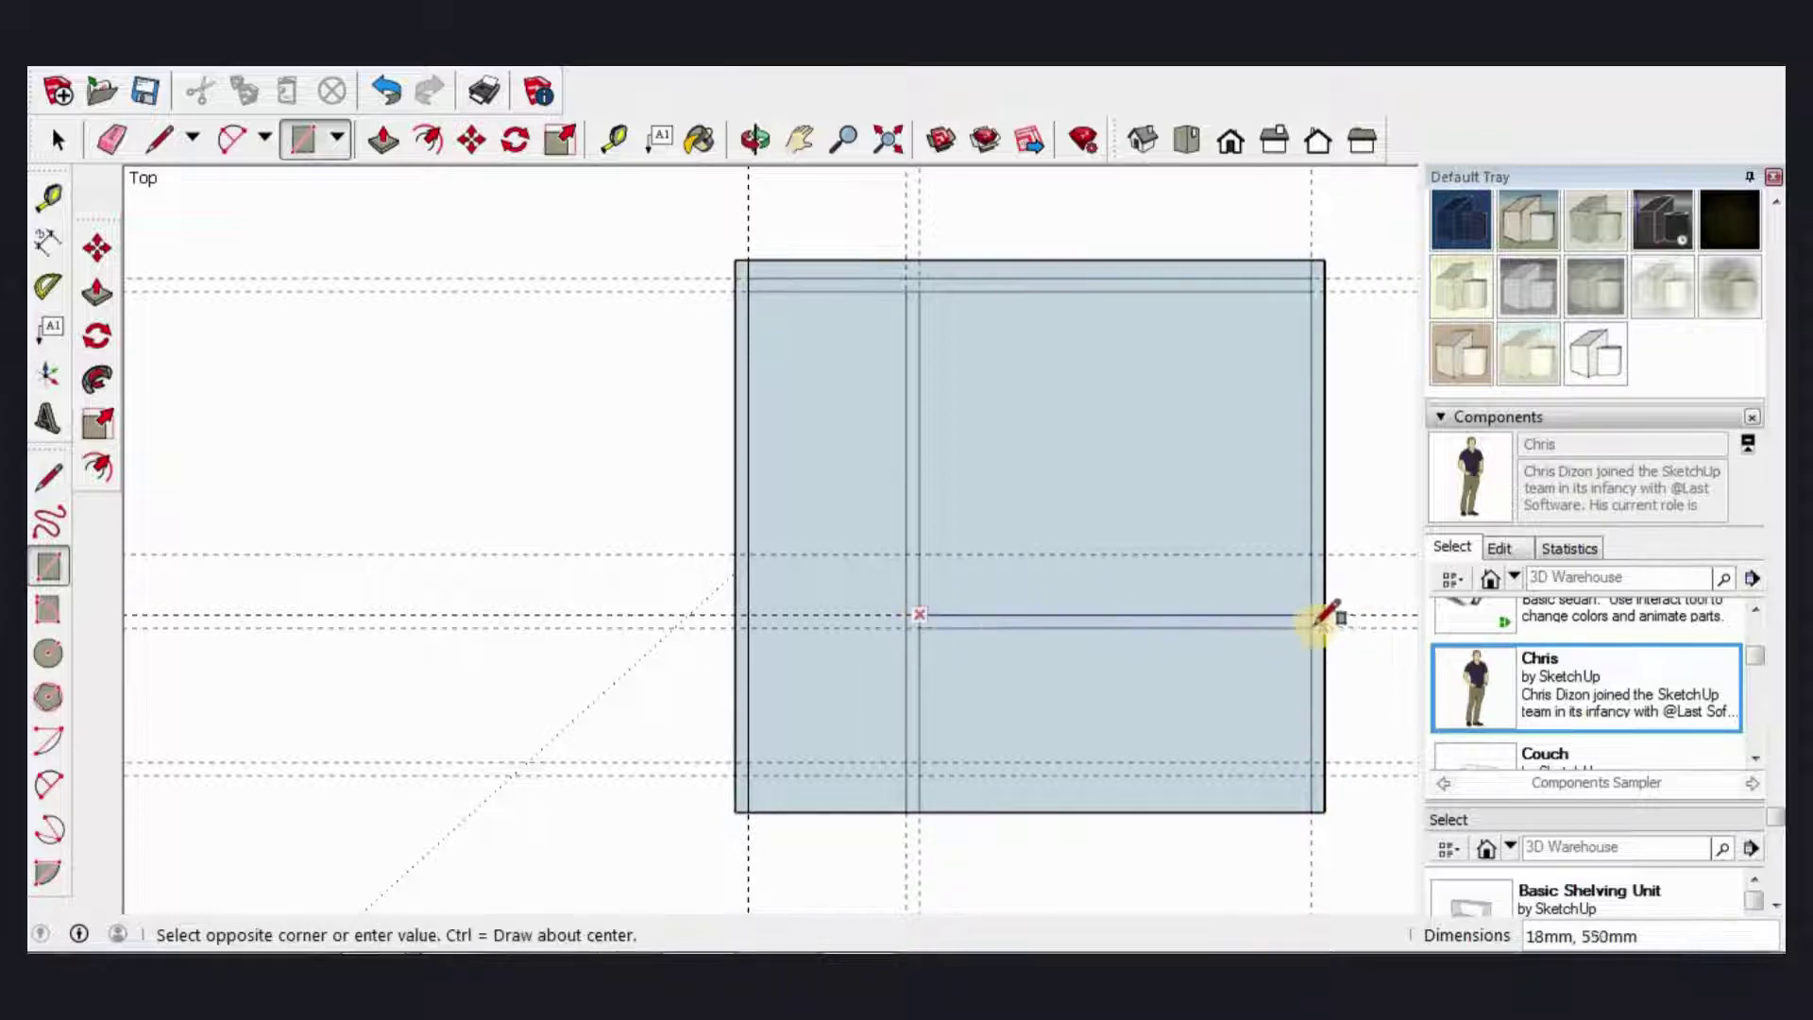
pyautogui.click(1310, 627)
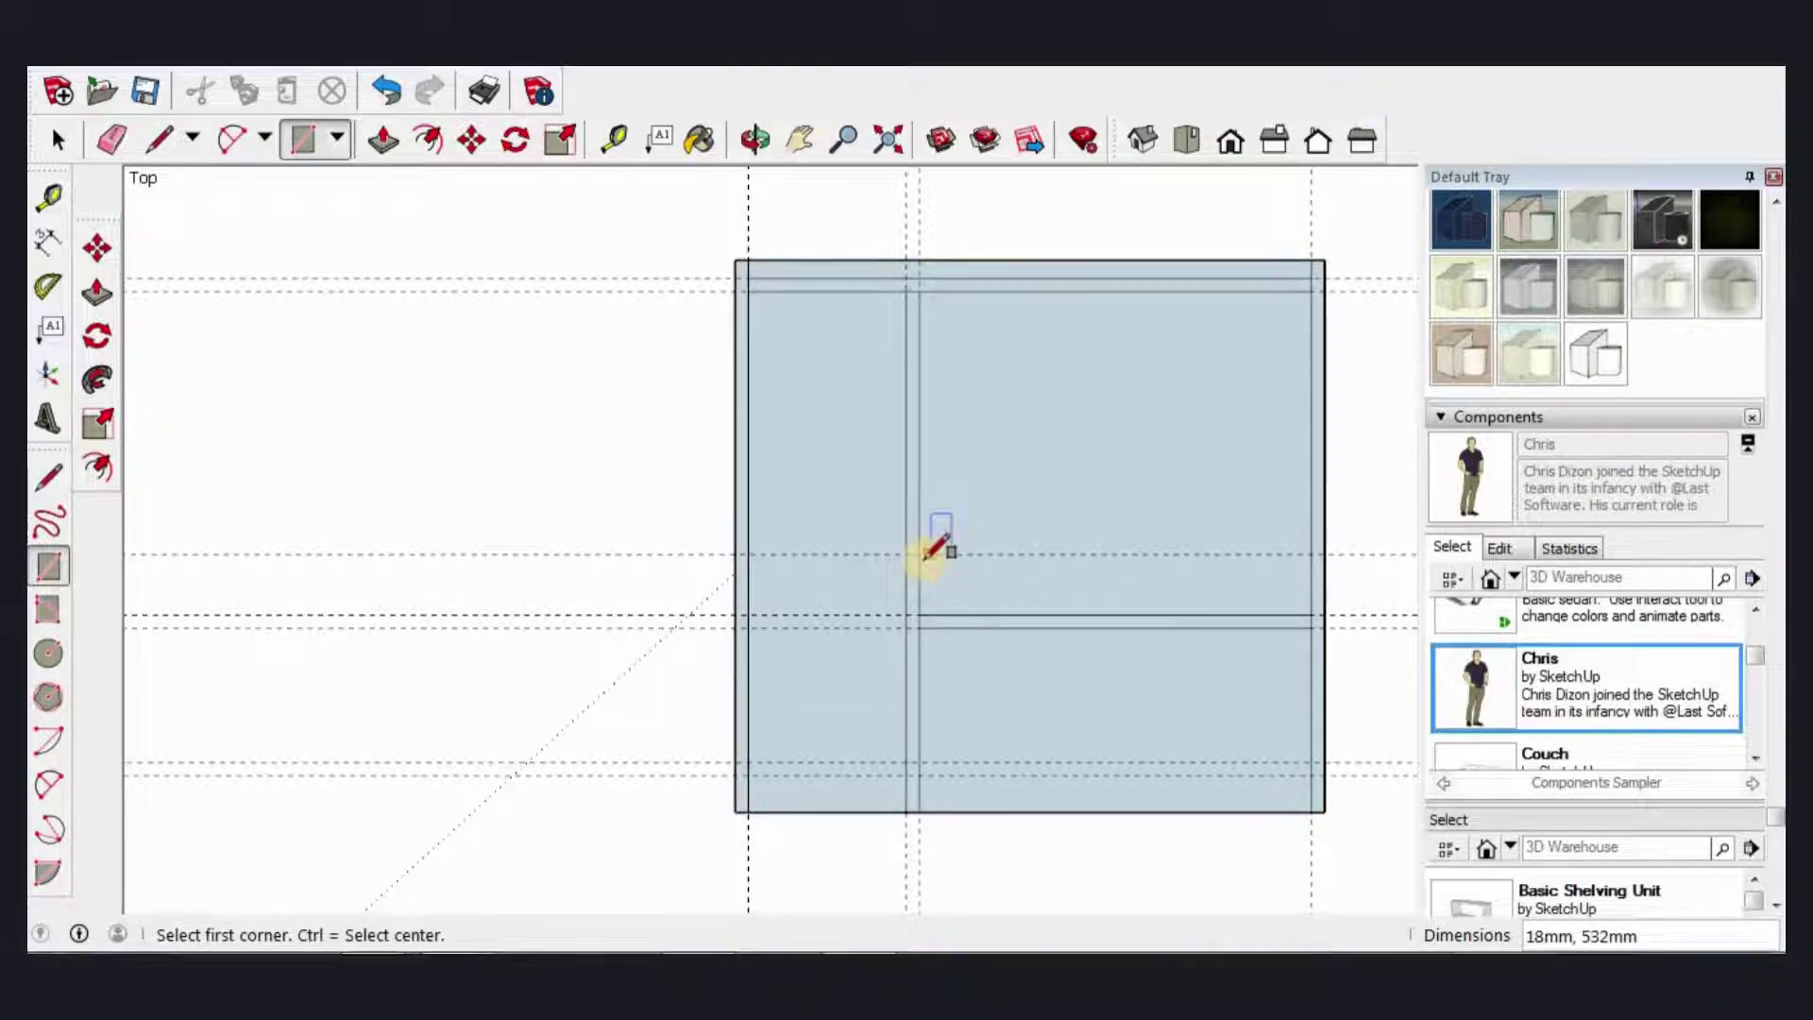
# Step: Add a second horizontal strip above the shelf and a short strip at the bottom left
pyautogui.click(920, 553)
pyautogui.click(1310, 615)
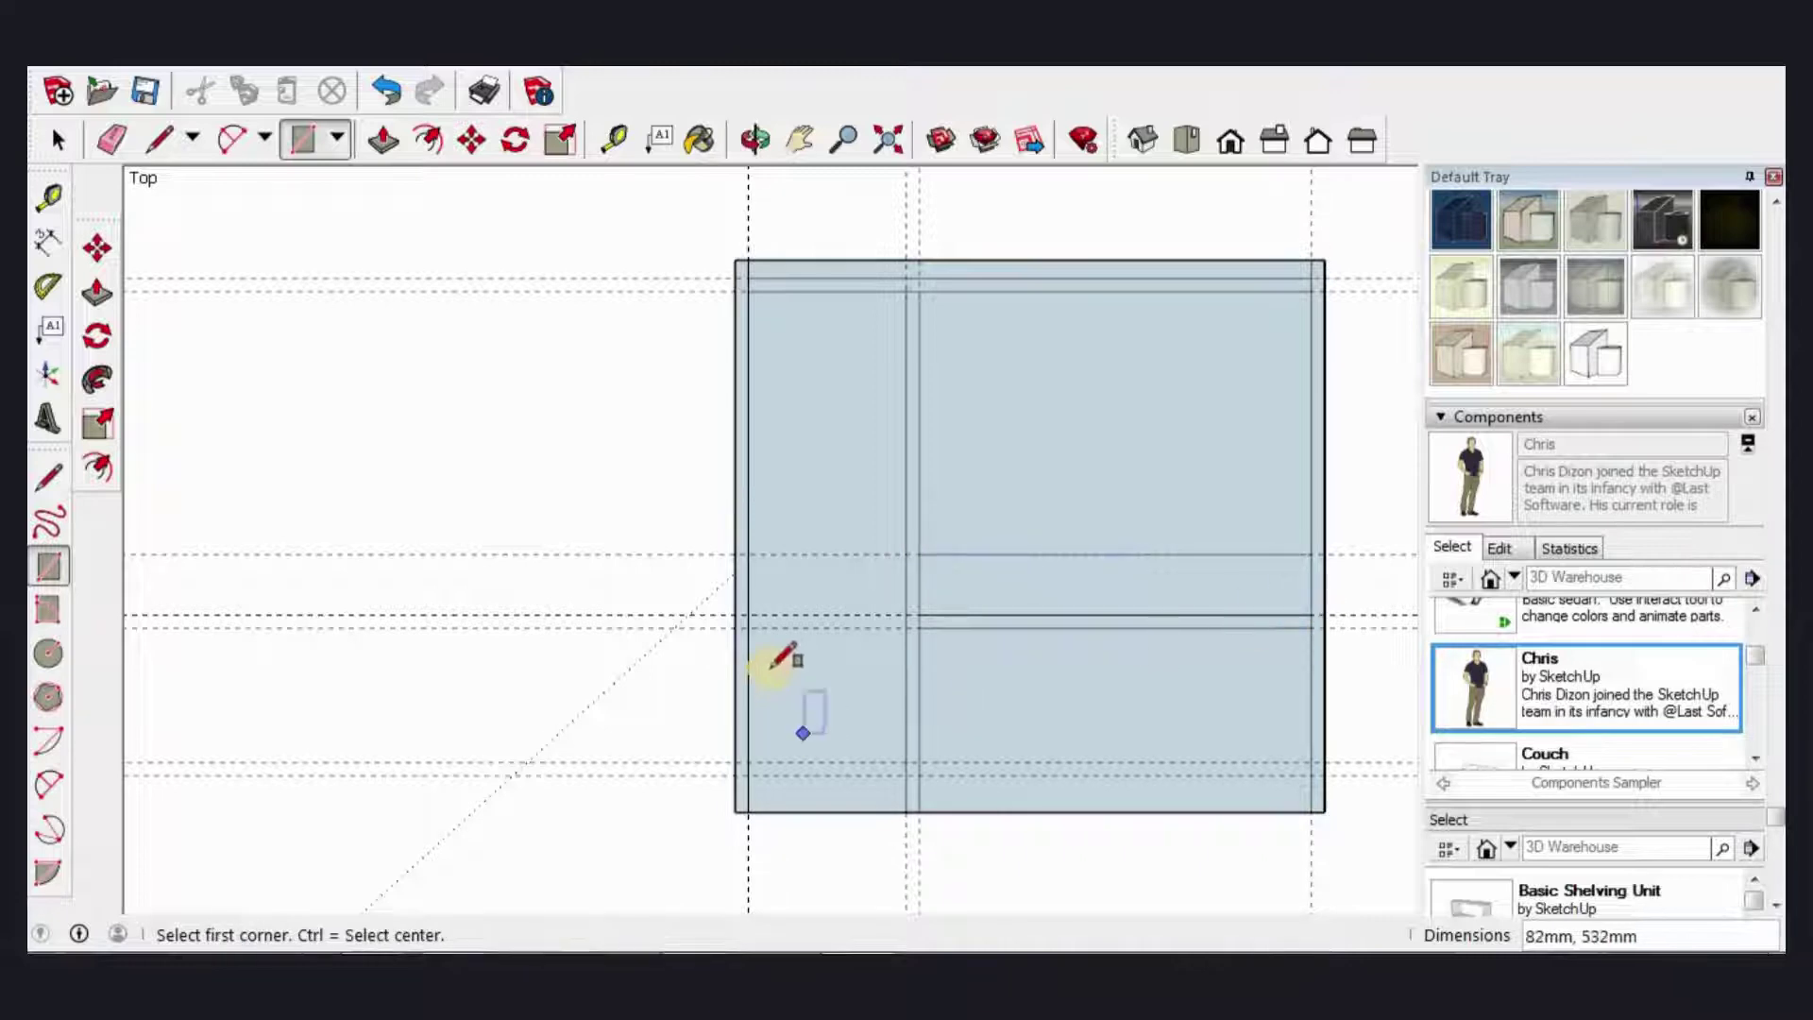
pyautogui.scroll(-1, 875, 648)
pyautogui.scroll(-1, 873, 668)
pyautogui.scroll(-1, 879, 661)
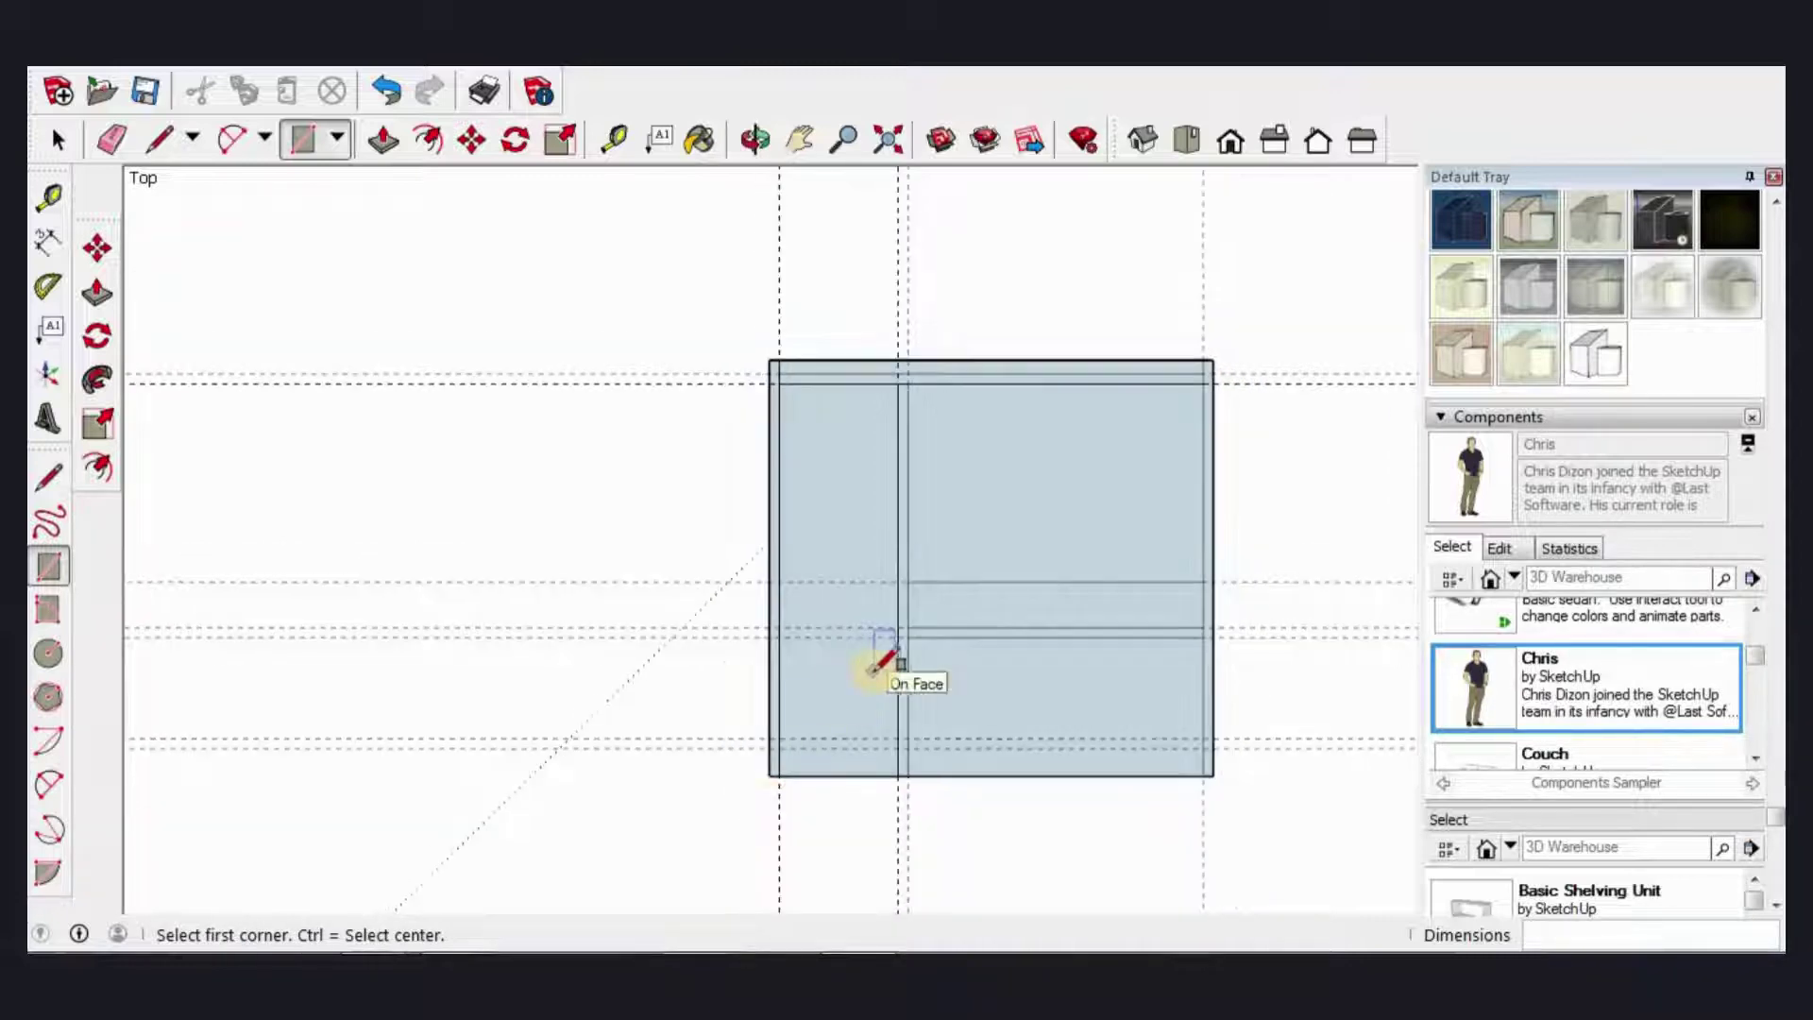
pyautogui.scroll(1, 797, 740)
pyautogui.scroll(2, 781, 708)
pyautogui.click(937, 735)
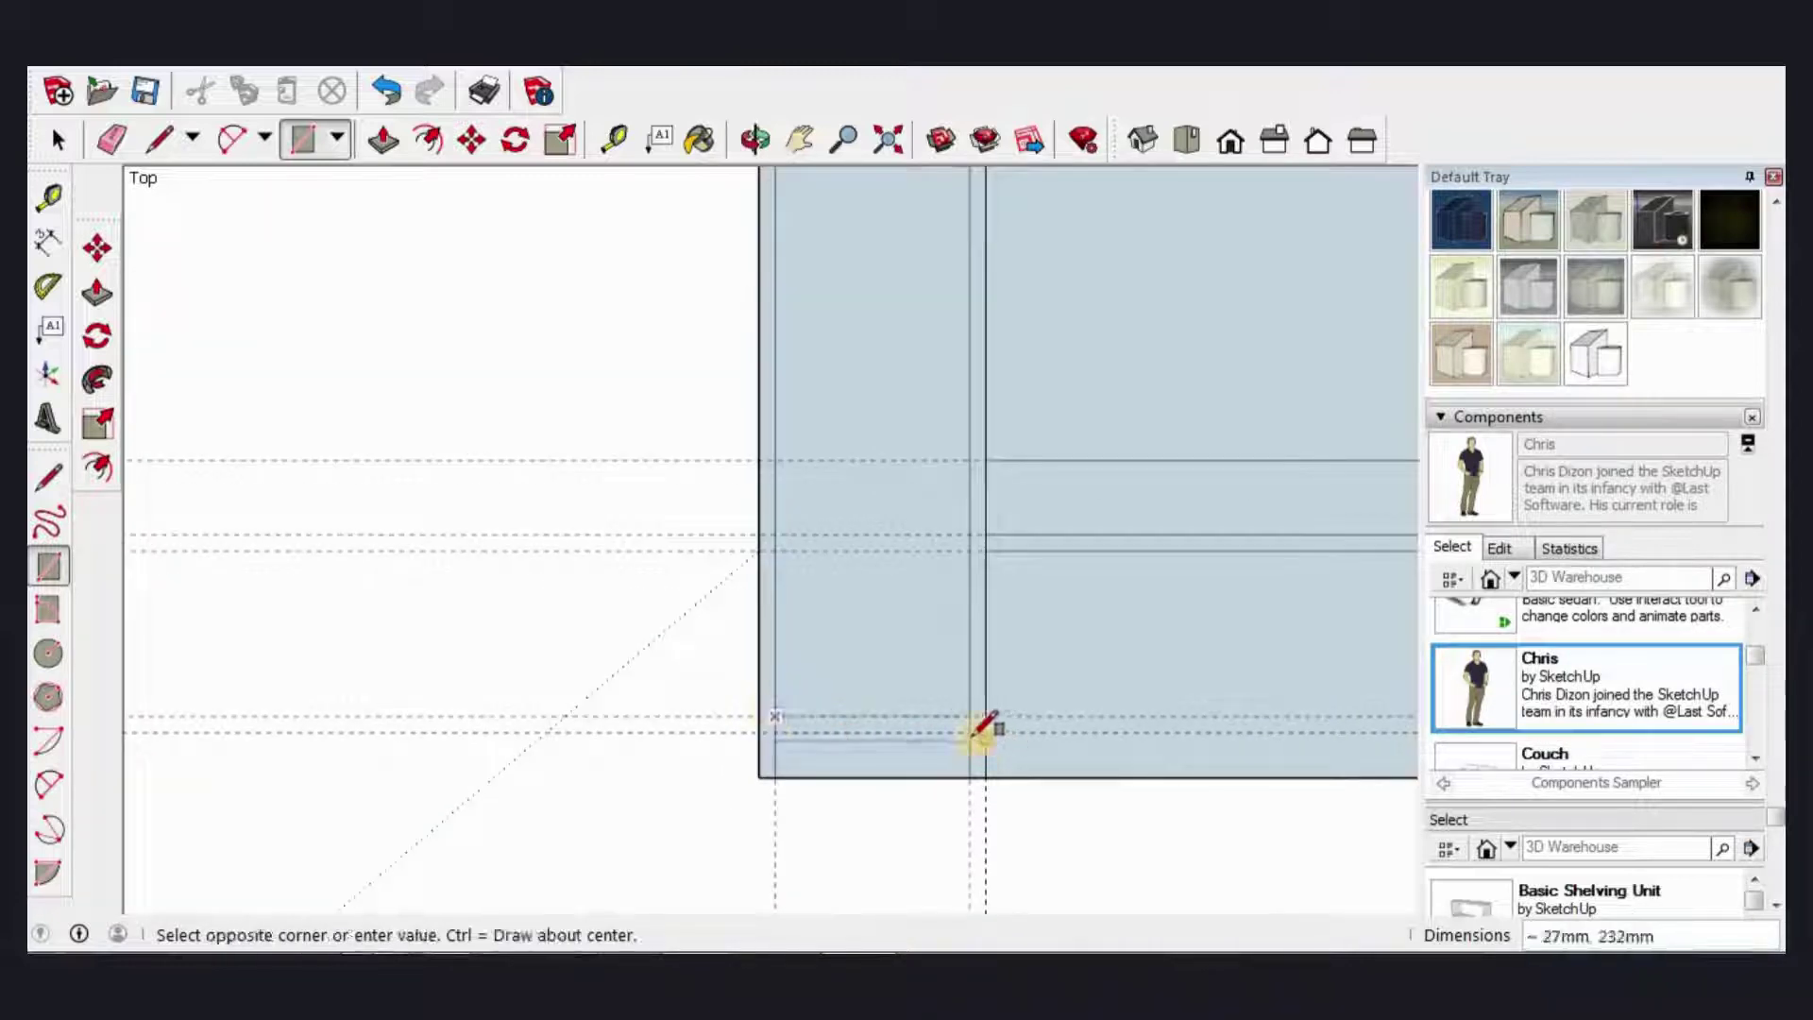
pyautogui.click(1081, 754)
pyautogui.scroll(-2, 906, 756)
pyautogui.scroll(1, 963, 737)
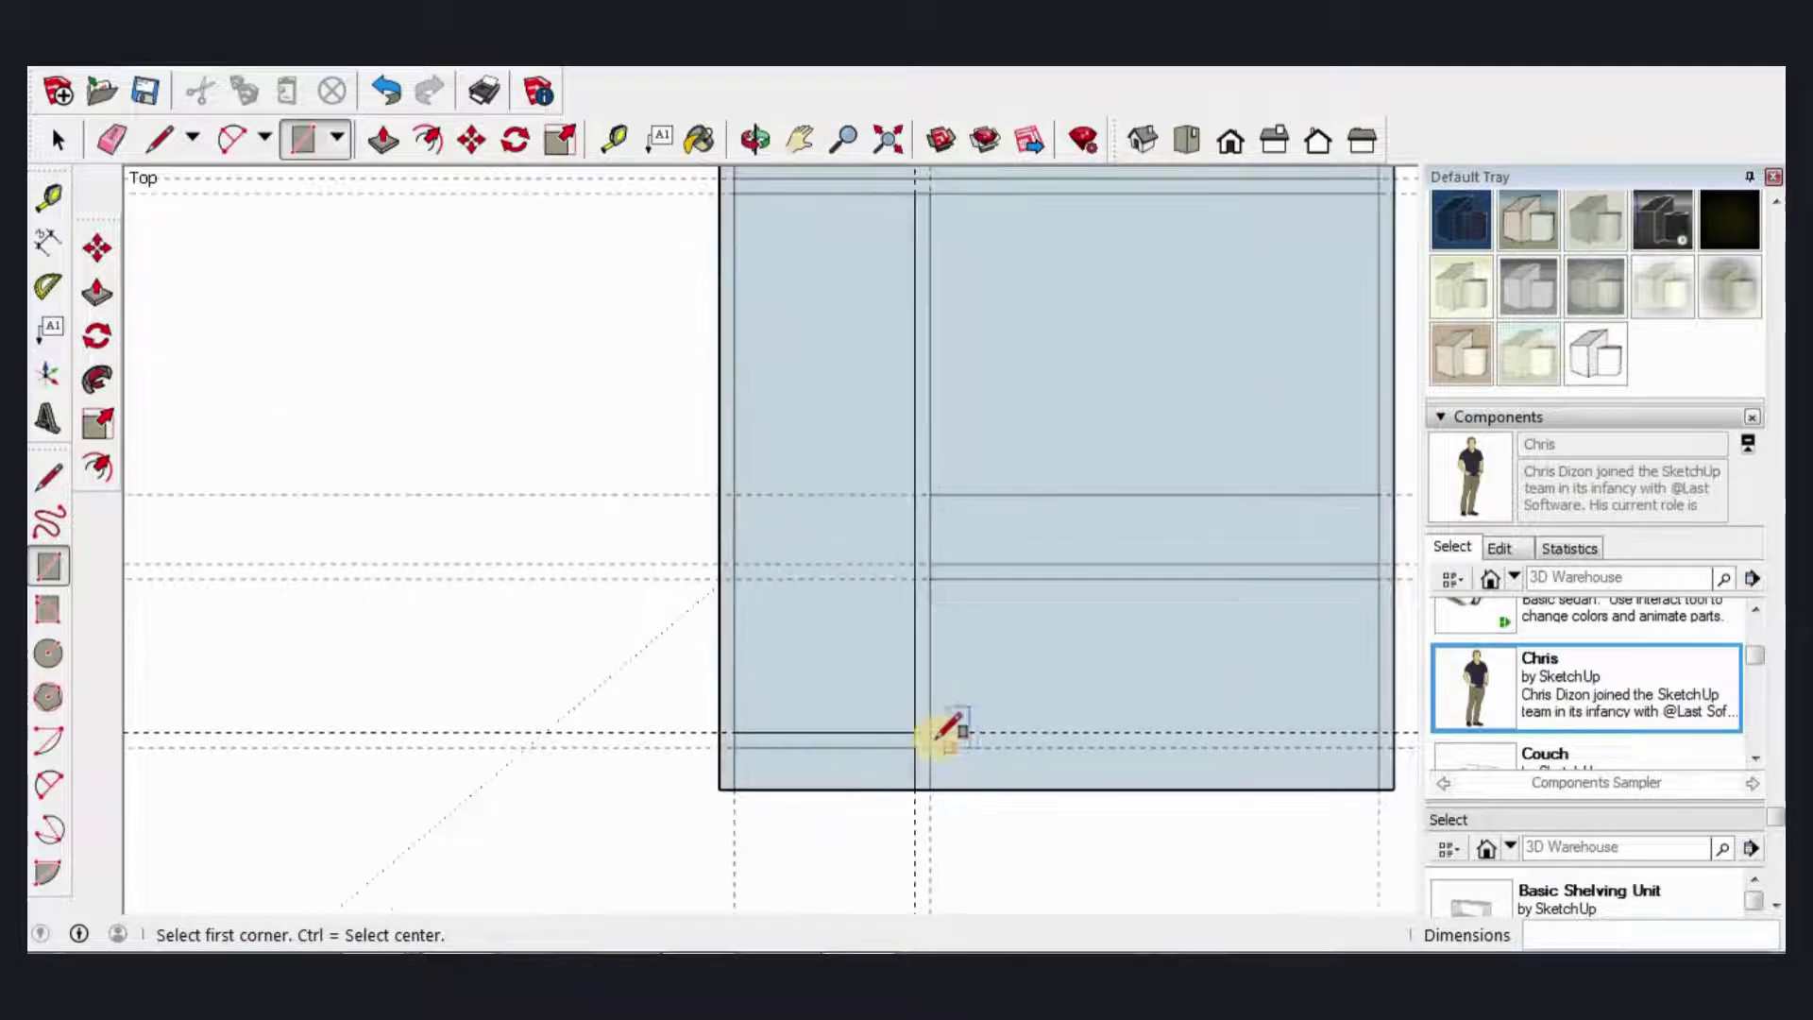
pyautogui.scroll(-1, 831, 741)
pyautogui.scroll(-1, 836, 742)
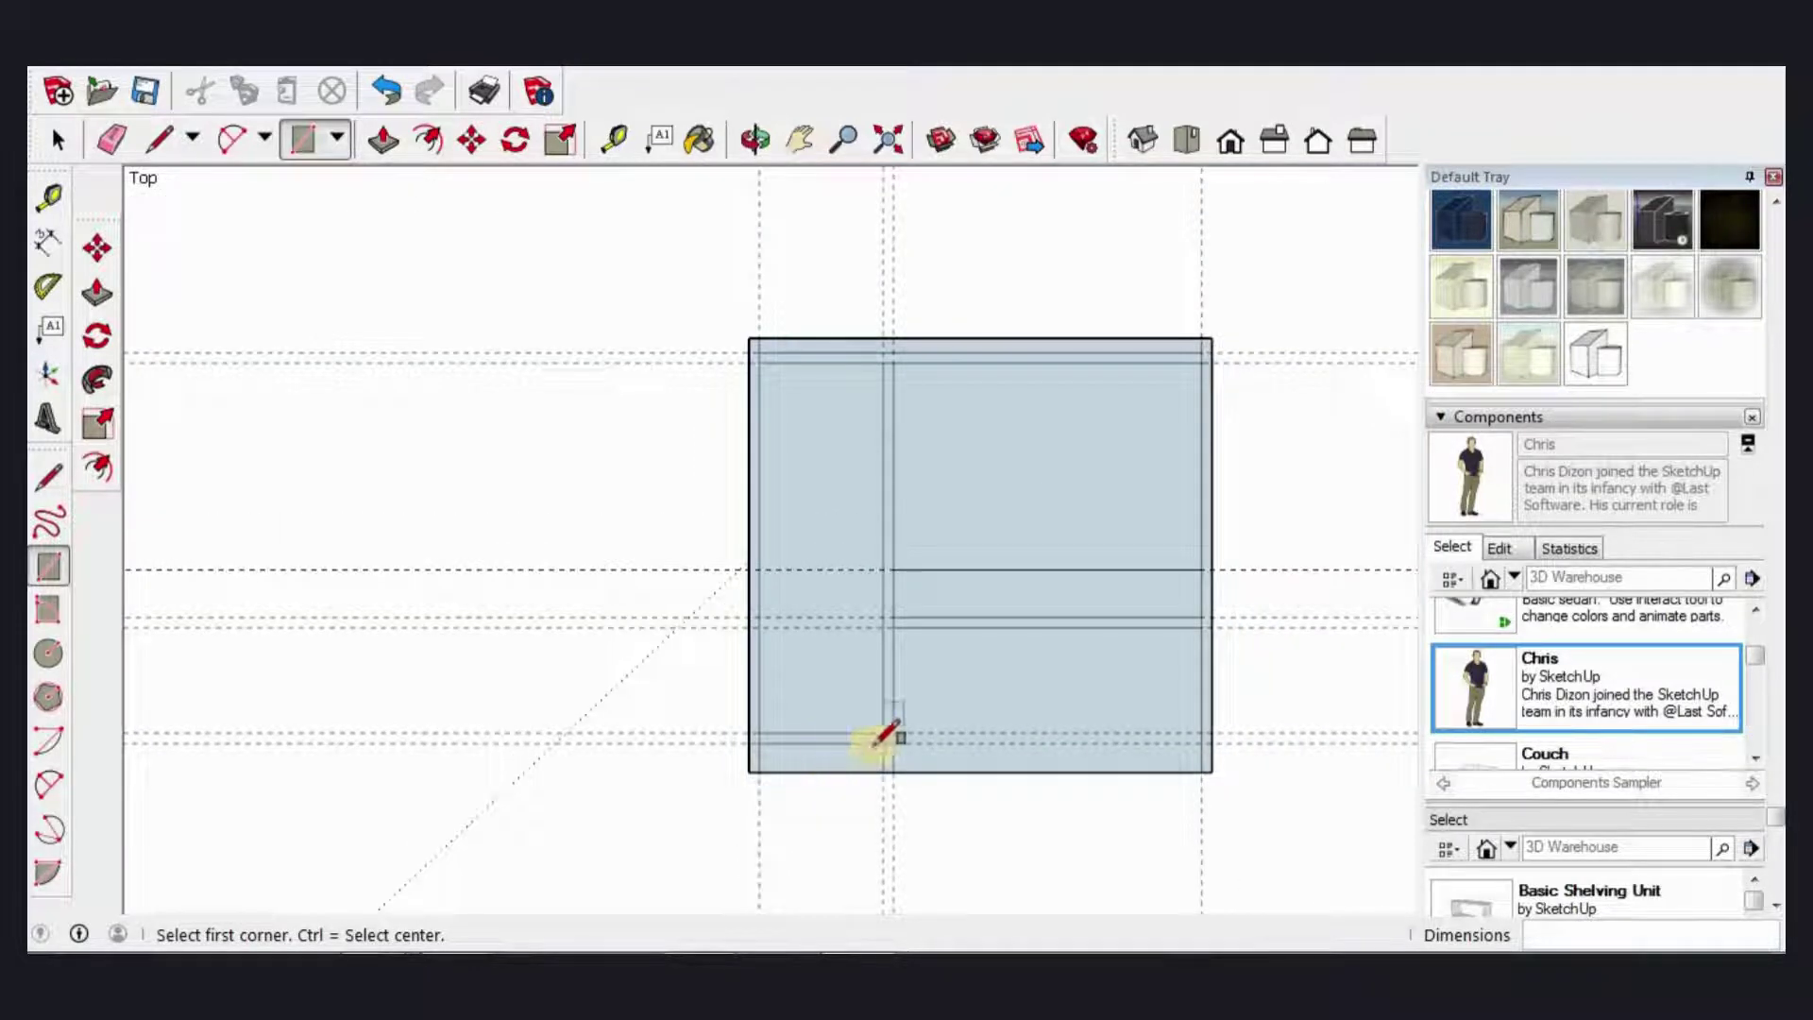
pyautogui.scroll(-1, 870, 734)
pyautogui.scroll(-1, 874, 740)
# Step: Select and delete the guide lines around the cabinet plan
pyautogui.press('space')
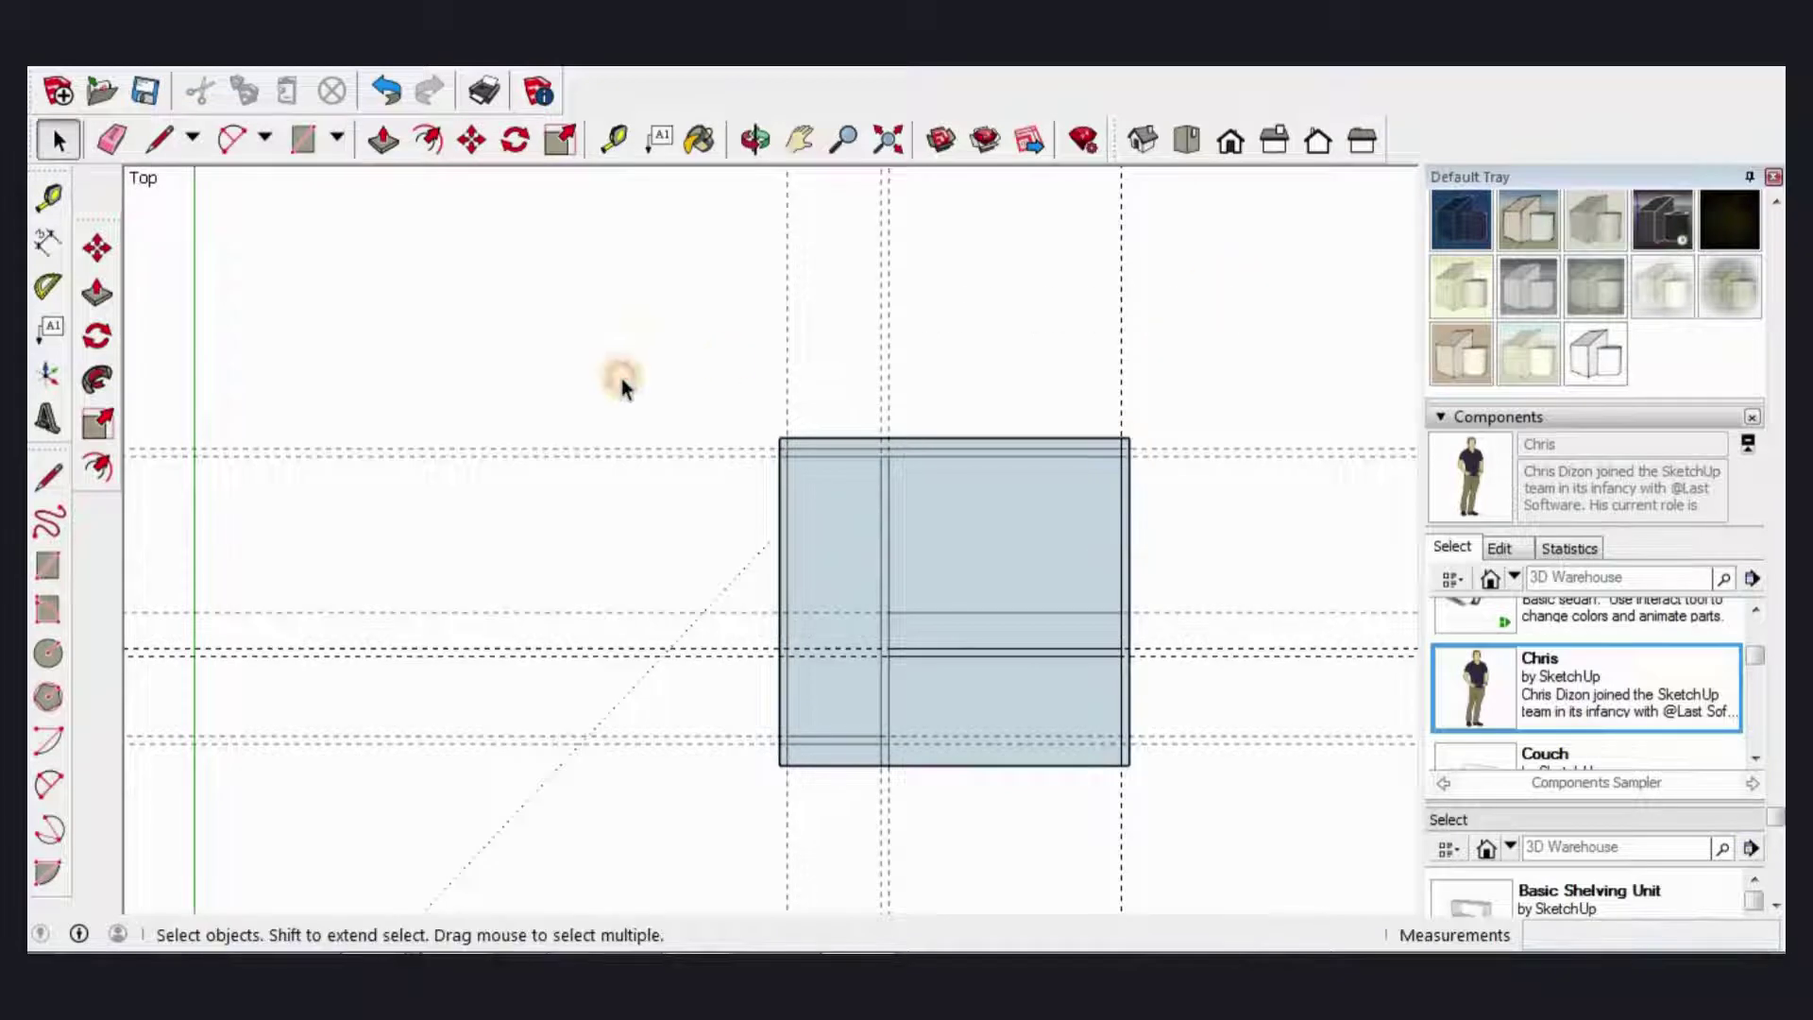
pyautogui.click(1227, 871)
pyautogui.moveTo(1227, 870); pyautogui.dragTo(1336, 384)
pyautogui.press('Delete')
pyautogui.scroll(-1, 745, 579)
pyautogui.scroll(1, 976, 710)
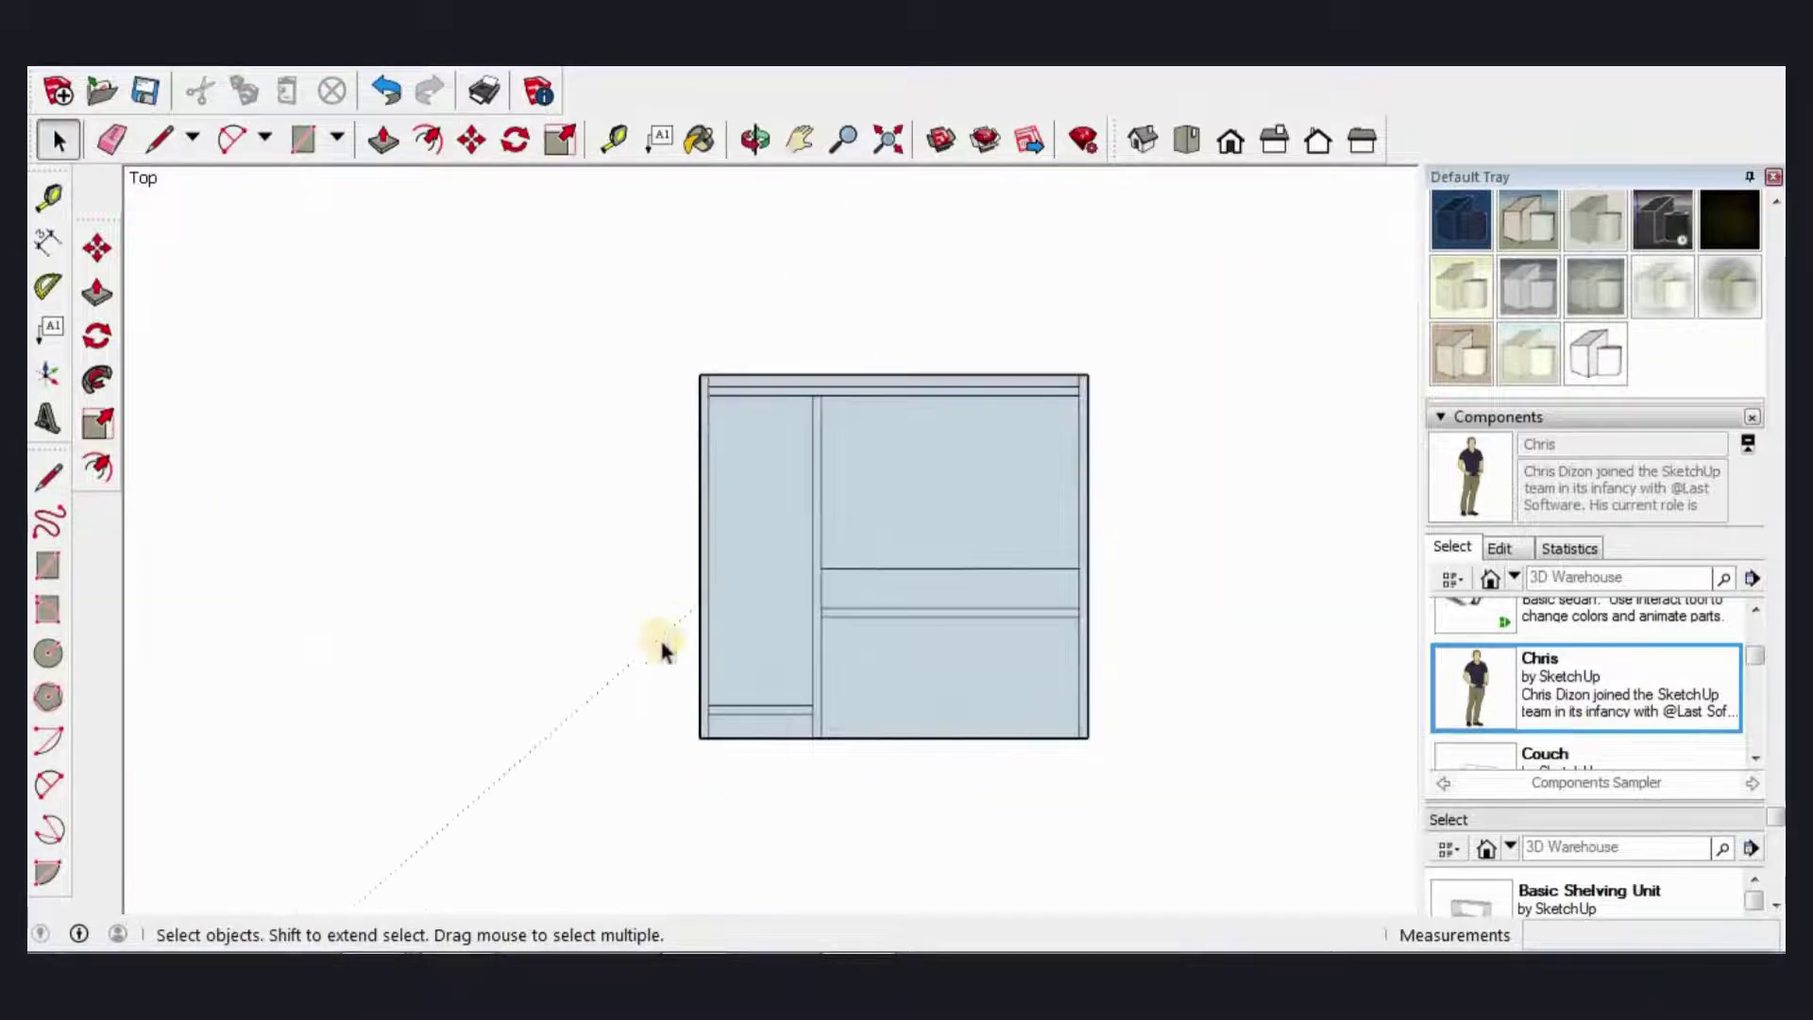
pyautogui.scroll(-1, 666, 633)
pyautogui.scroll(2, 1001, 620)
pyautogui.scroll(-1, 614, 637)
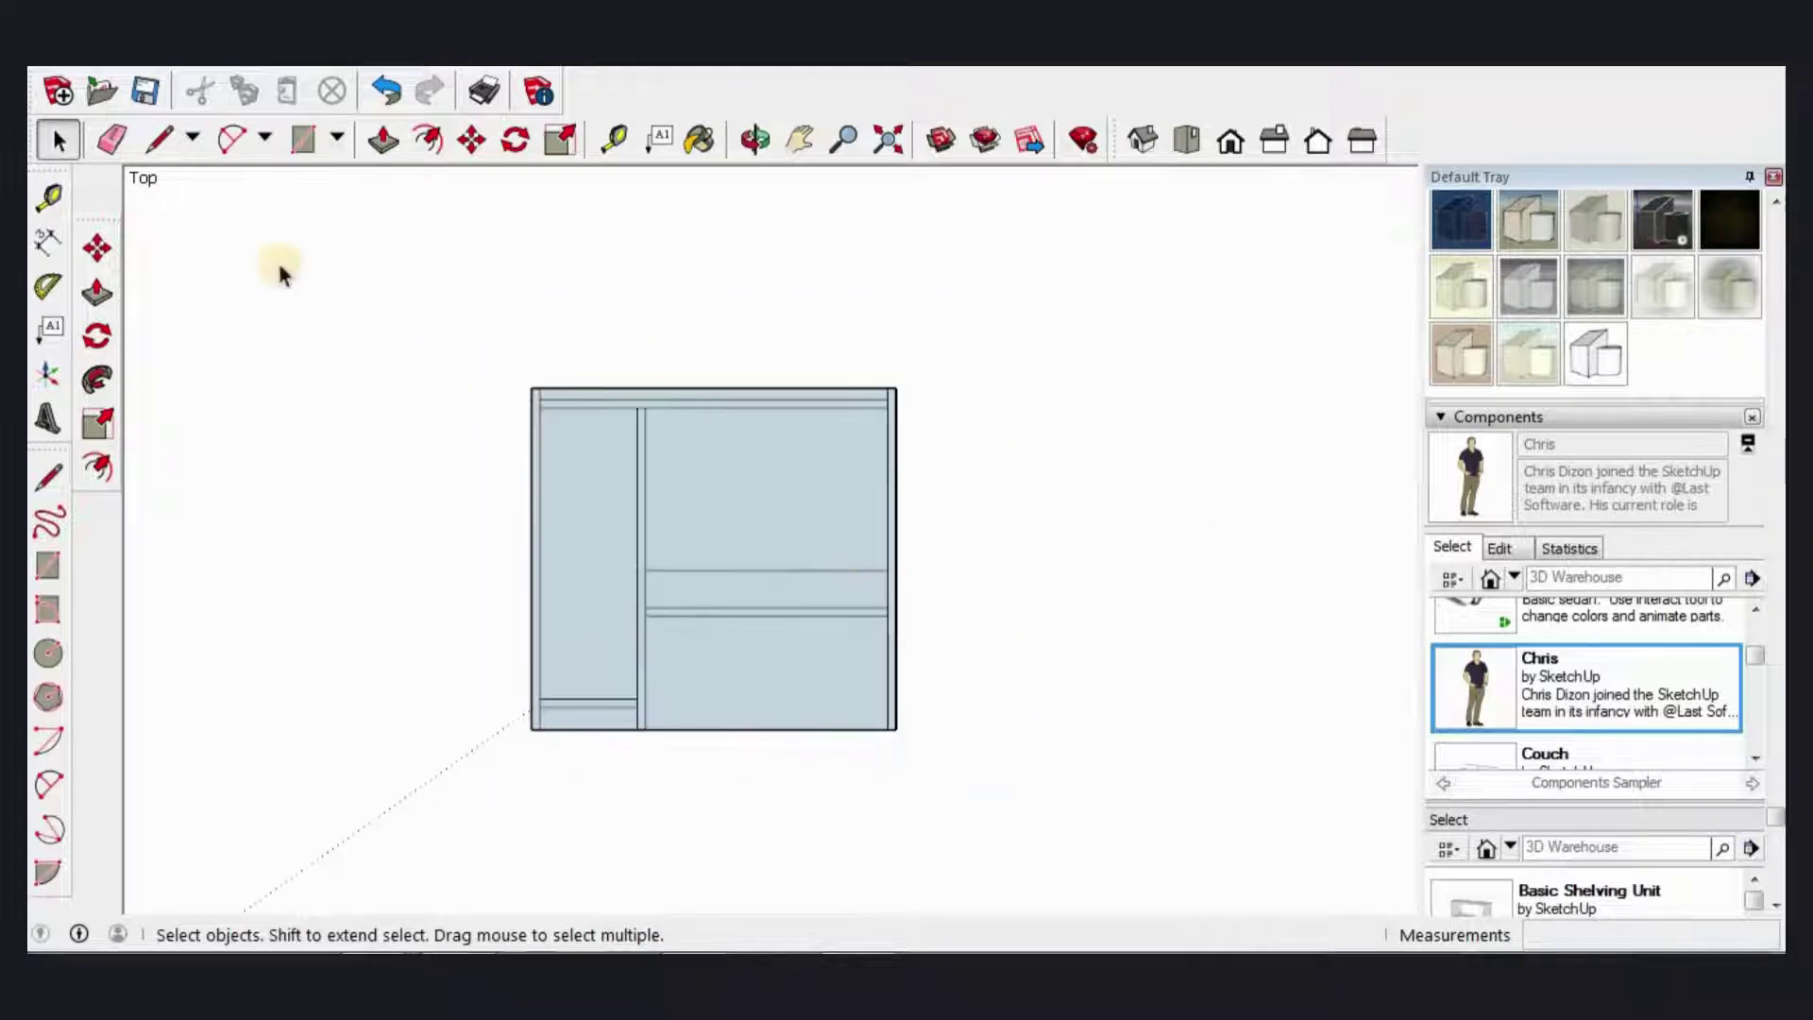
# Step: Draw a 550 × 750 mm rectangle beside the plan and return to Select
pyautogui.click(302, 140)
pyautogui.click(1038, 387)
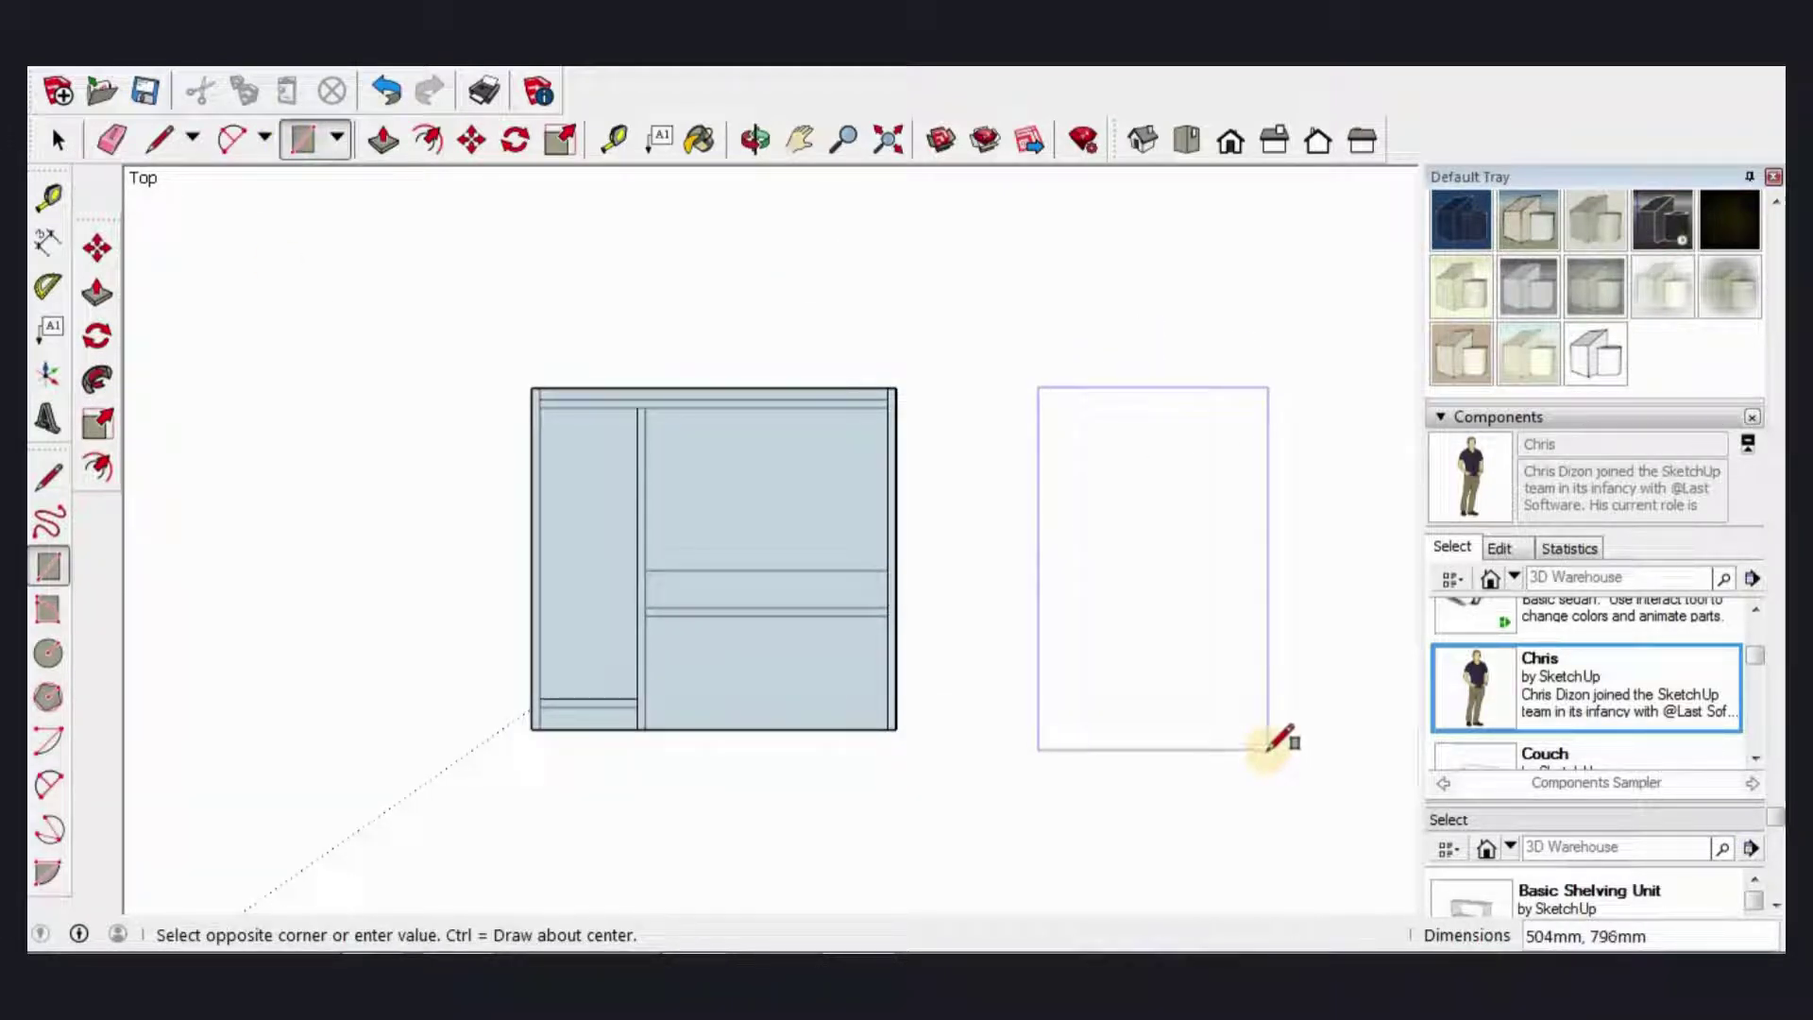
pyautogui.write('550,750')
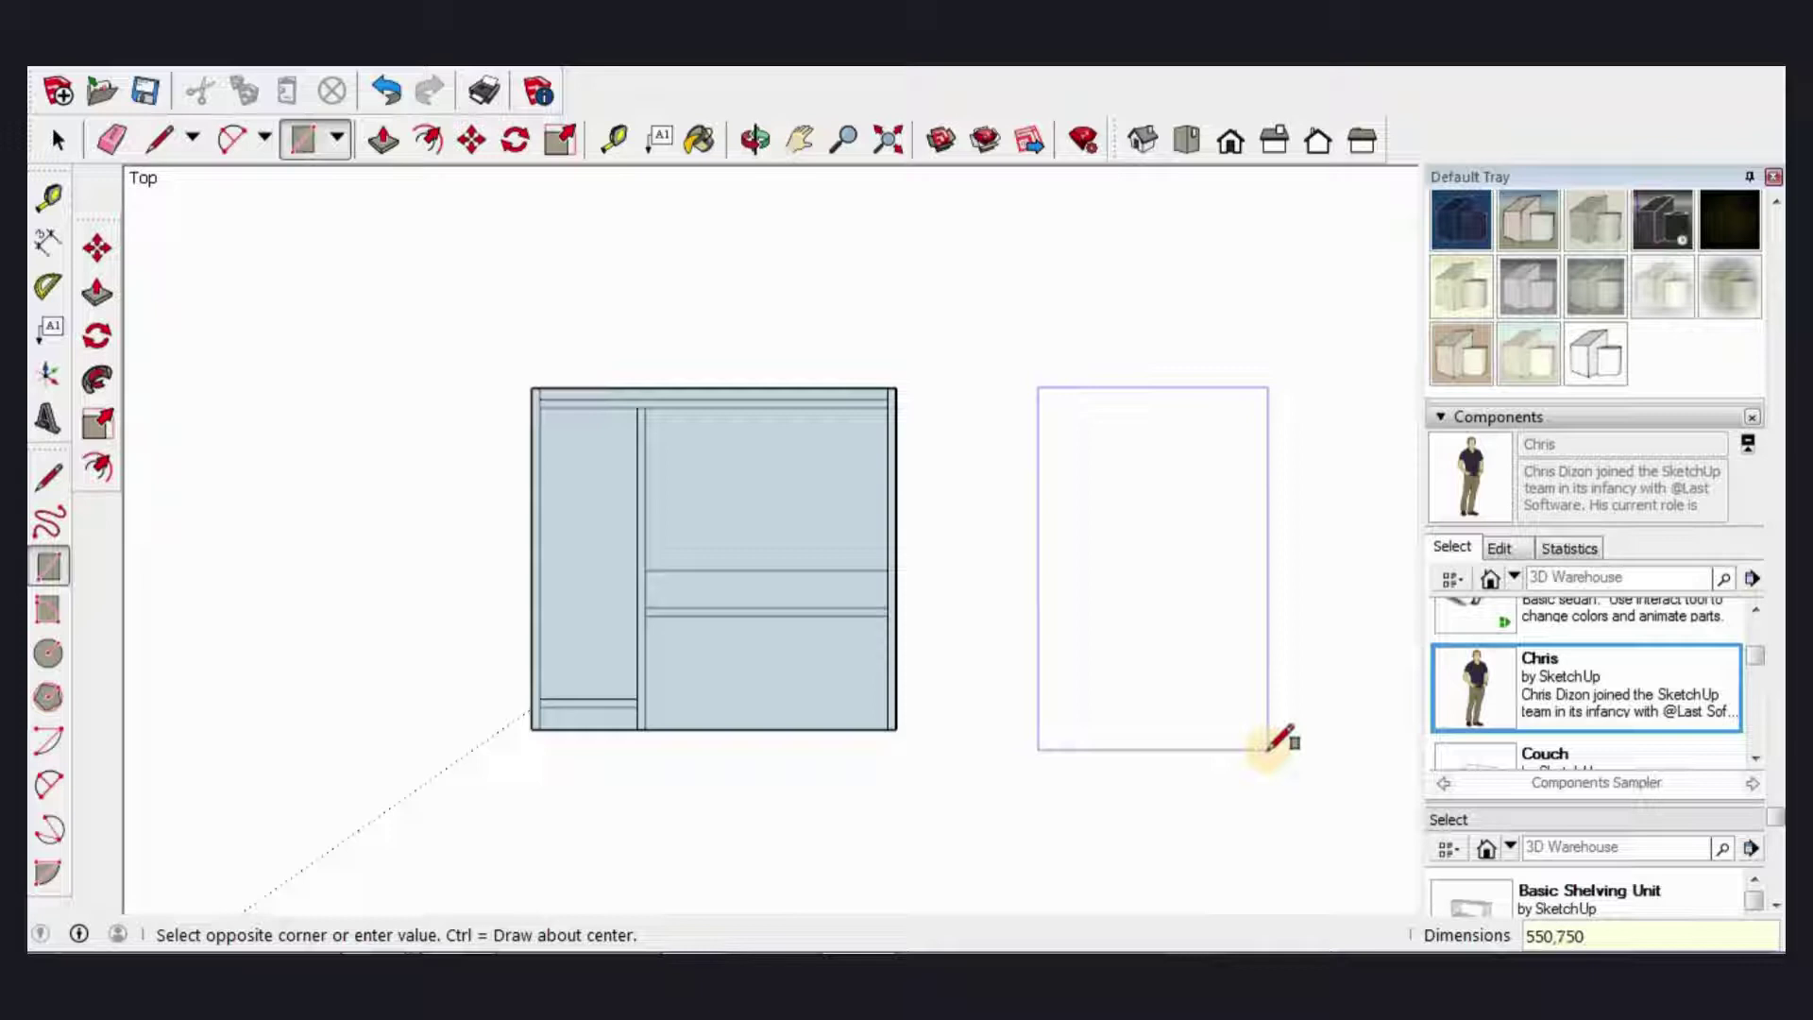
pyautogui.press('Return')
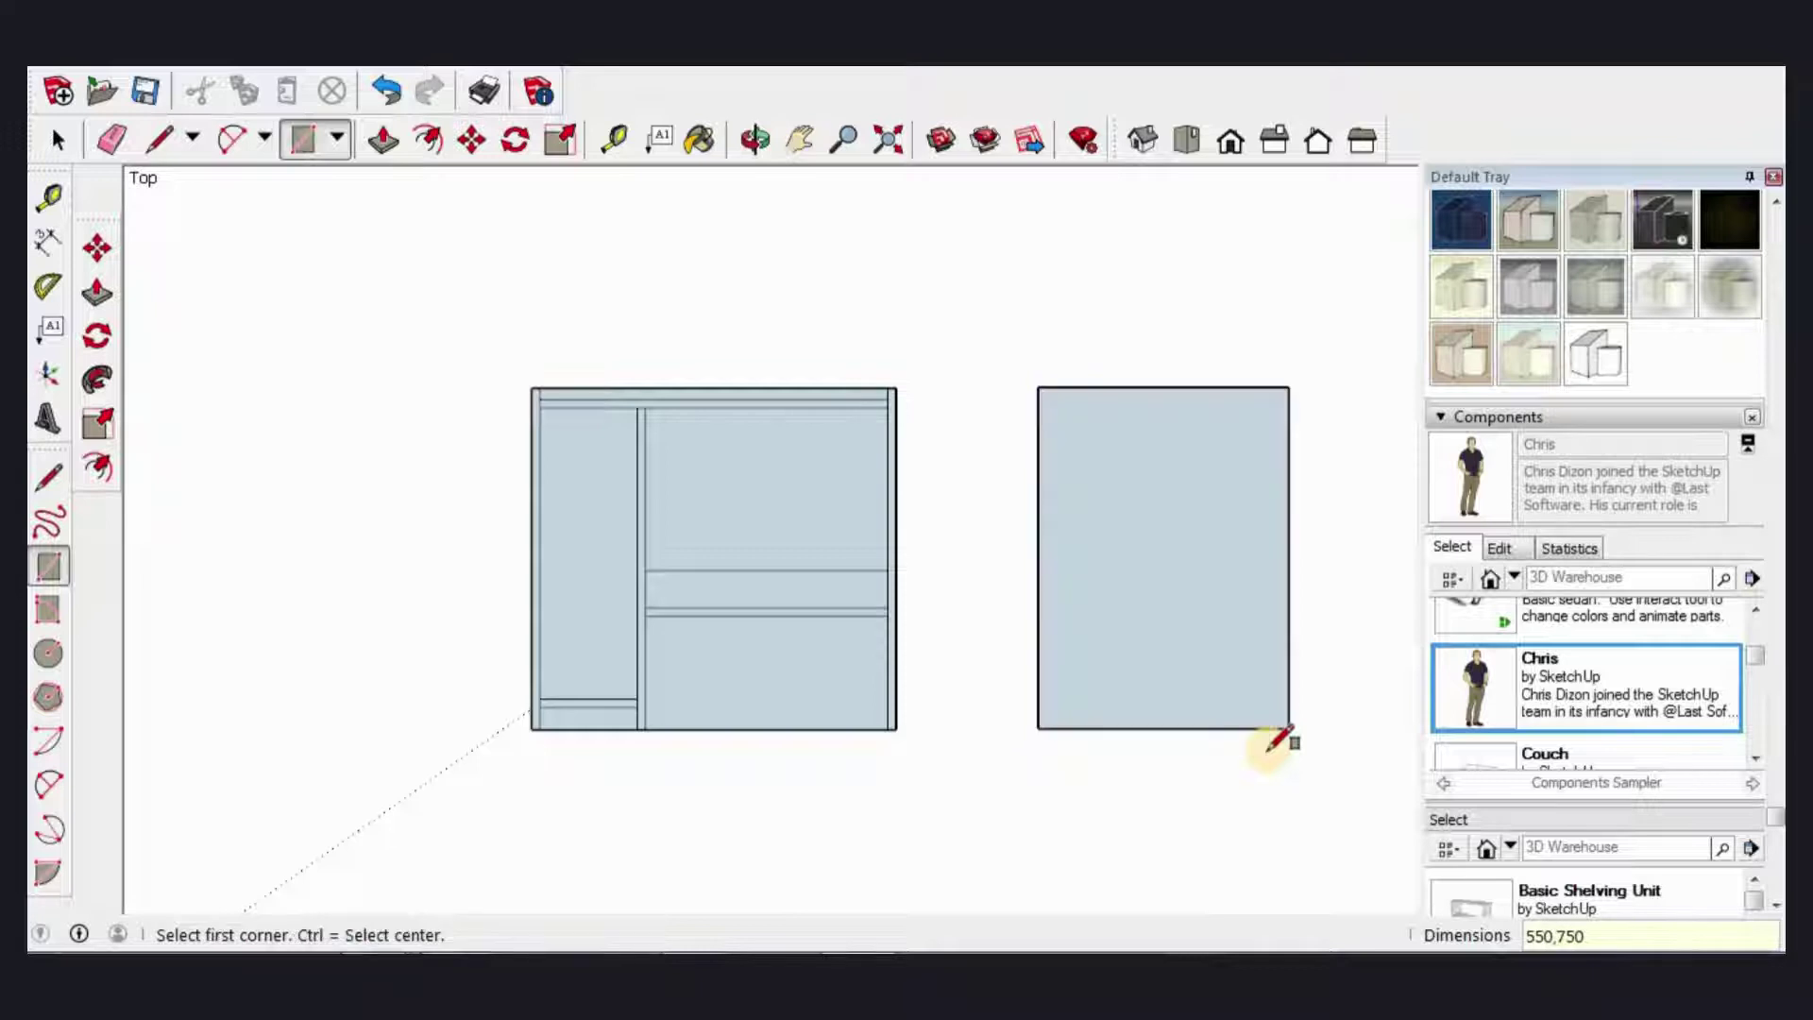
pyautogui.click(58, 139)
pyautogui.press('space')
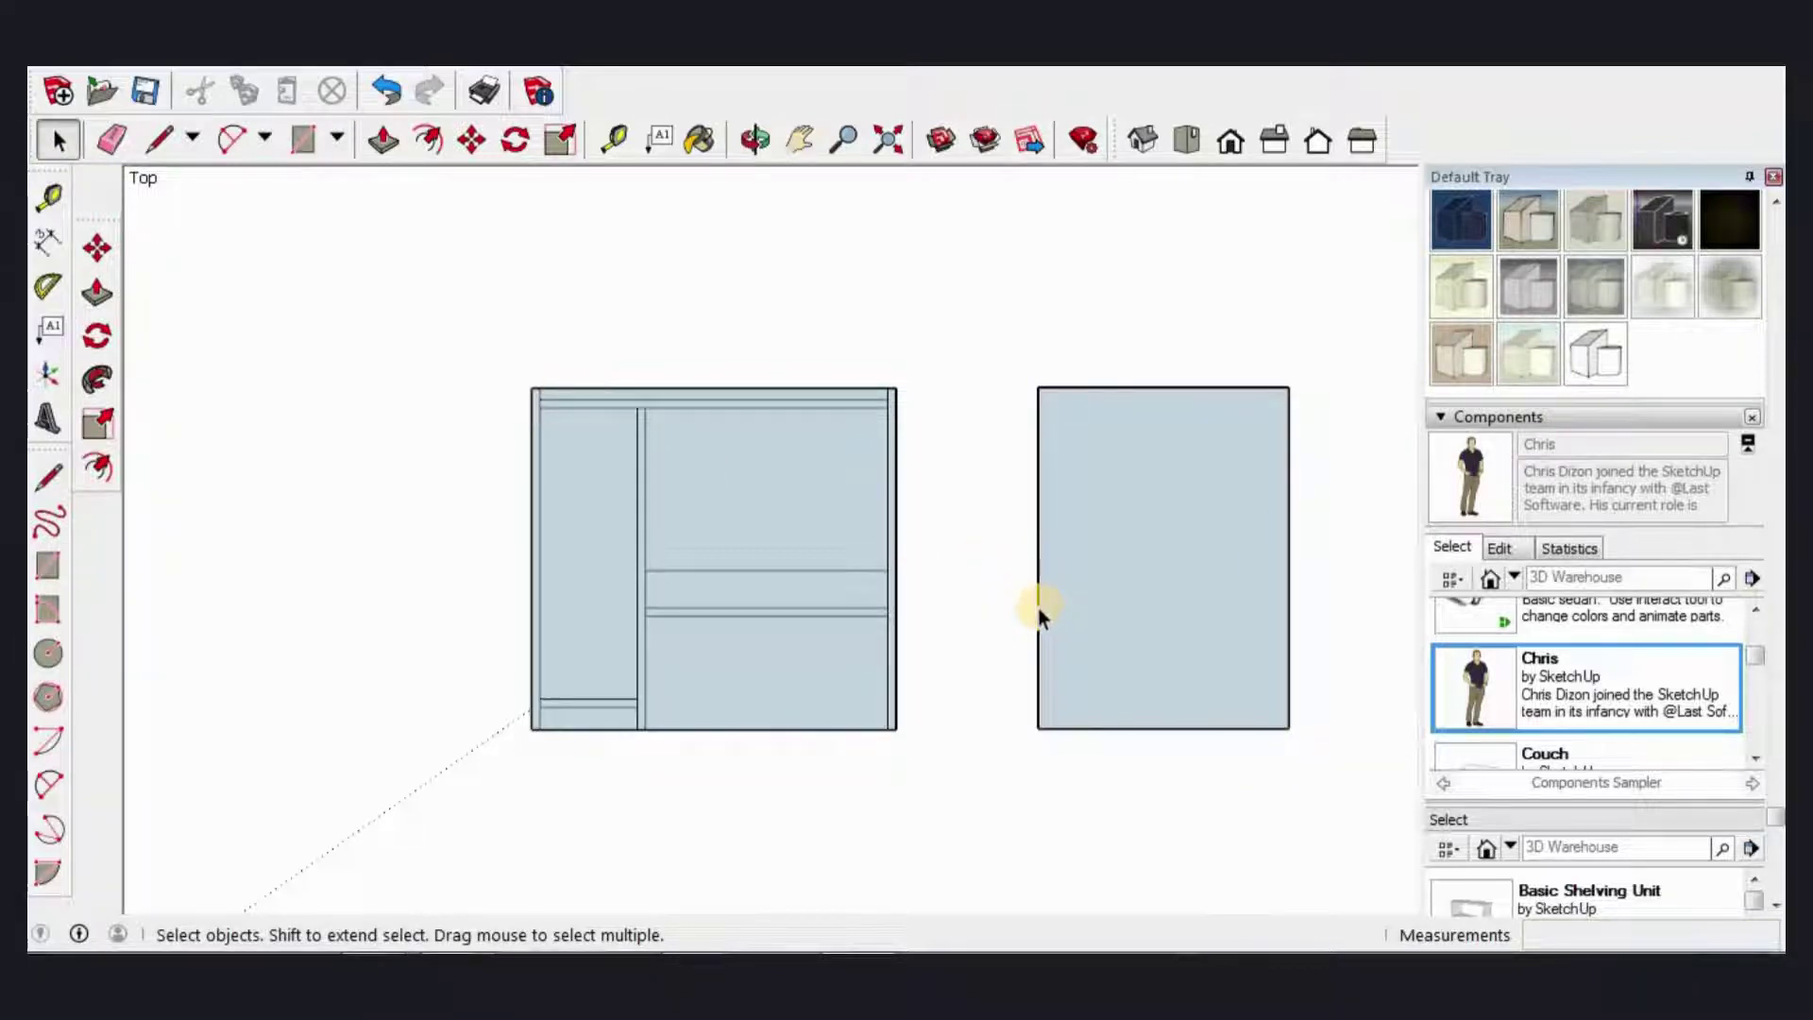
# Step: Place a guide 50 mm in from the new rectangle's left edge
pyautogui.click(49, 198)
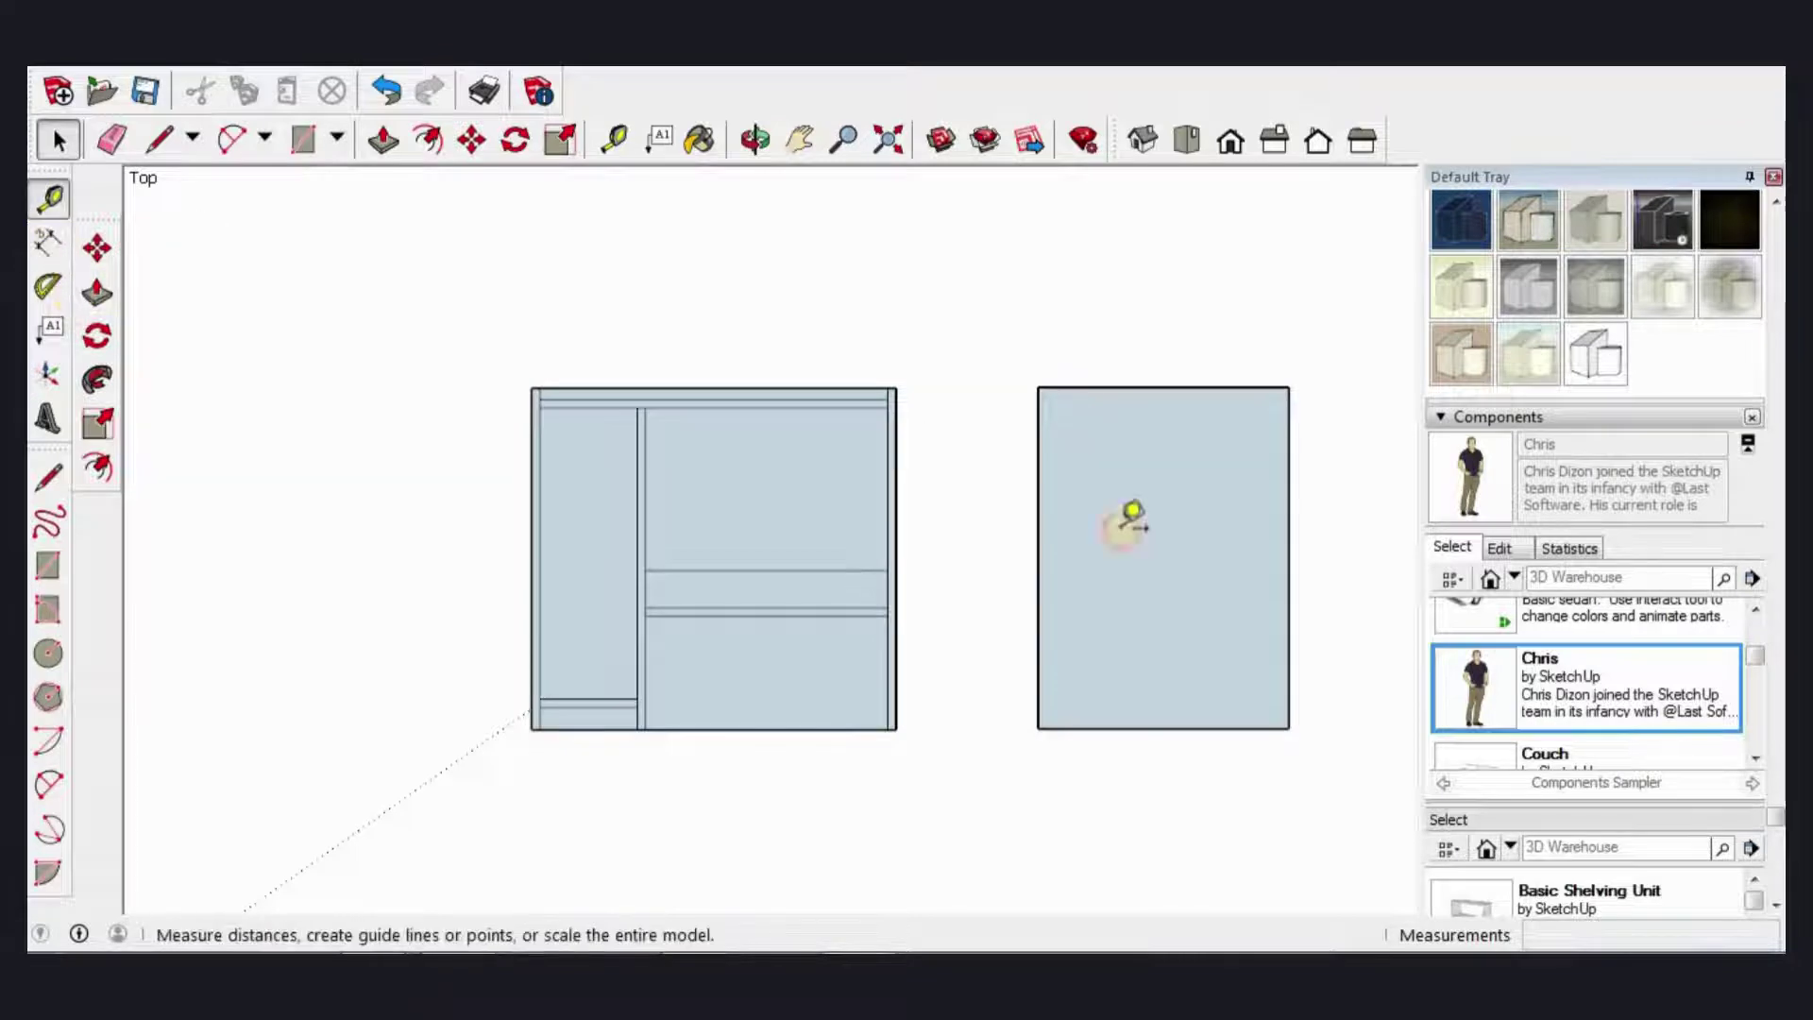
pyautogui.click(1039, 557)
pyautogui.write('5')
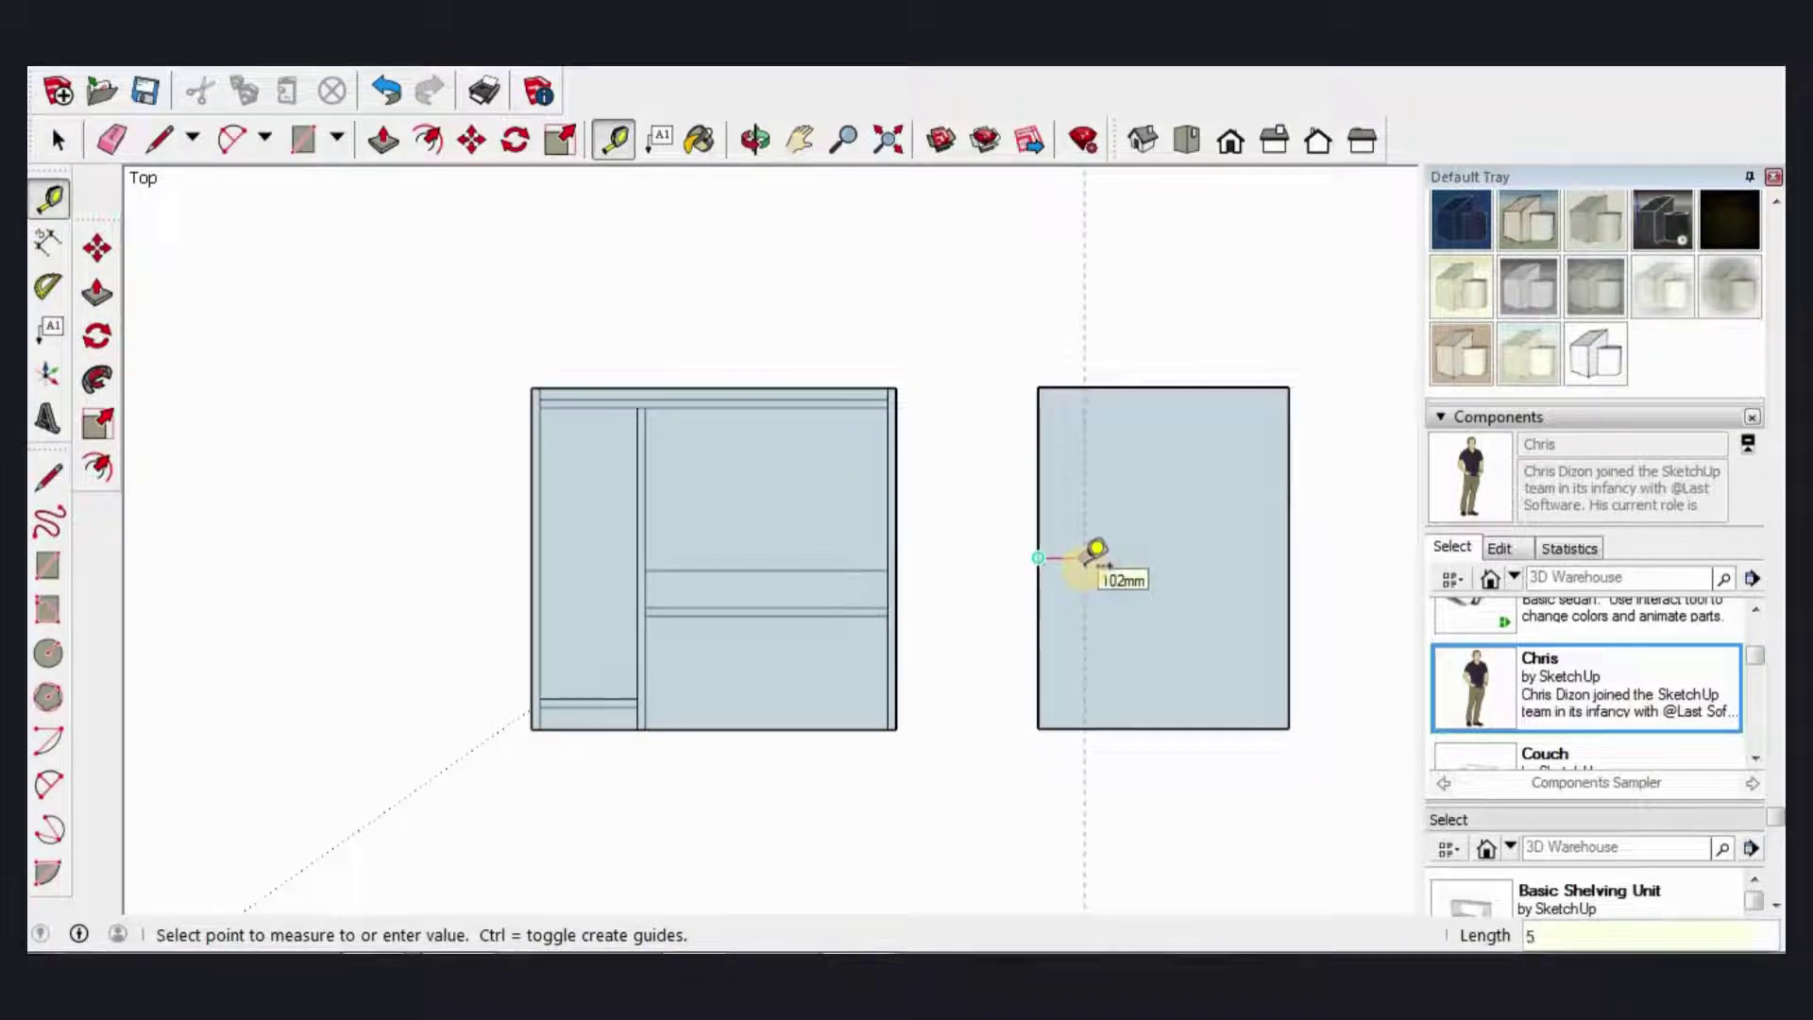
pyautogui.write('0')
pyautogui.press('Return')
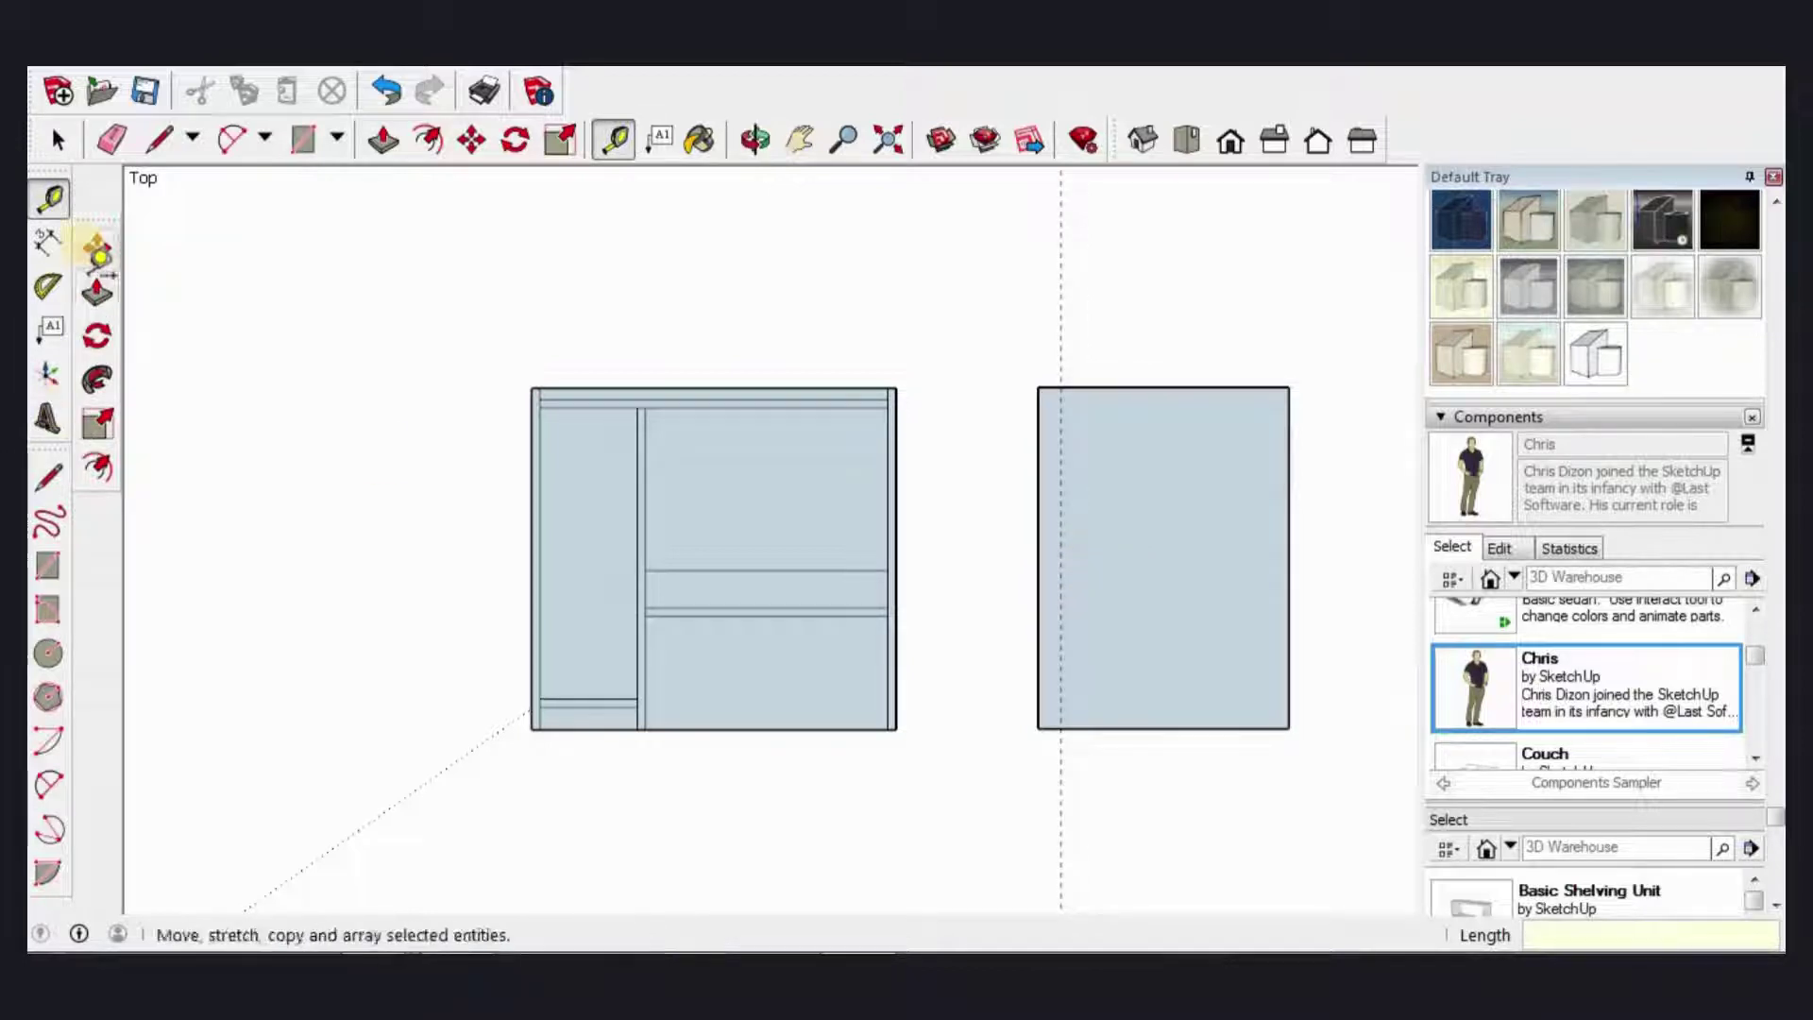
pyautogui.hotkey('ctrl', 'z')
pyautogui.click(1131, 533)
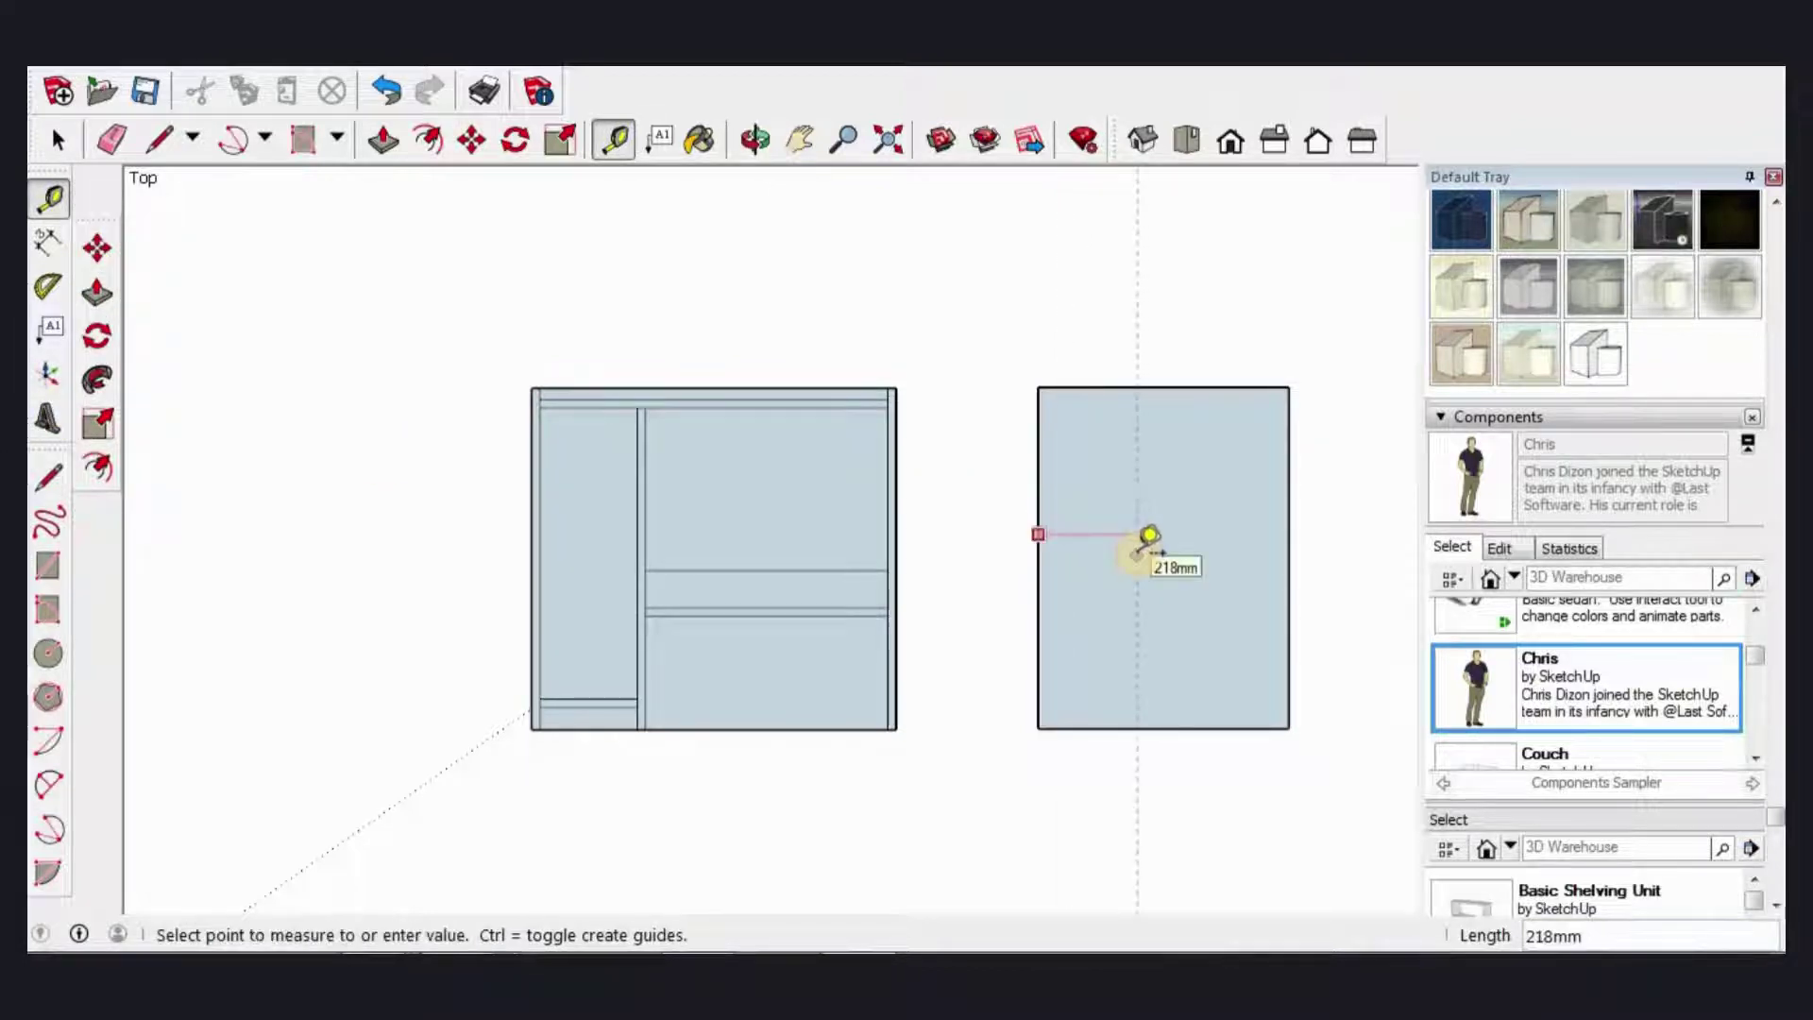
pyautogui.write('50')
pyautogui.press('Return')
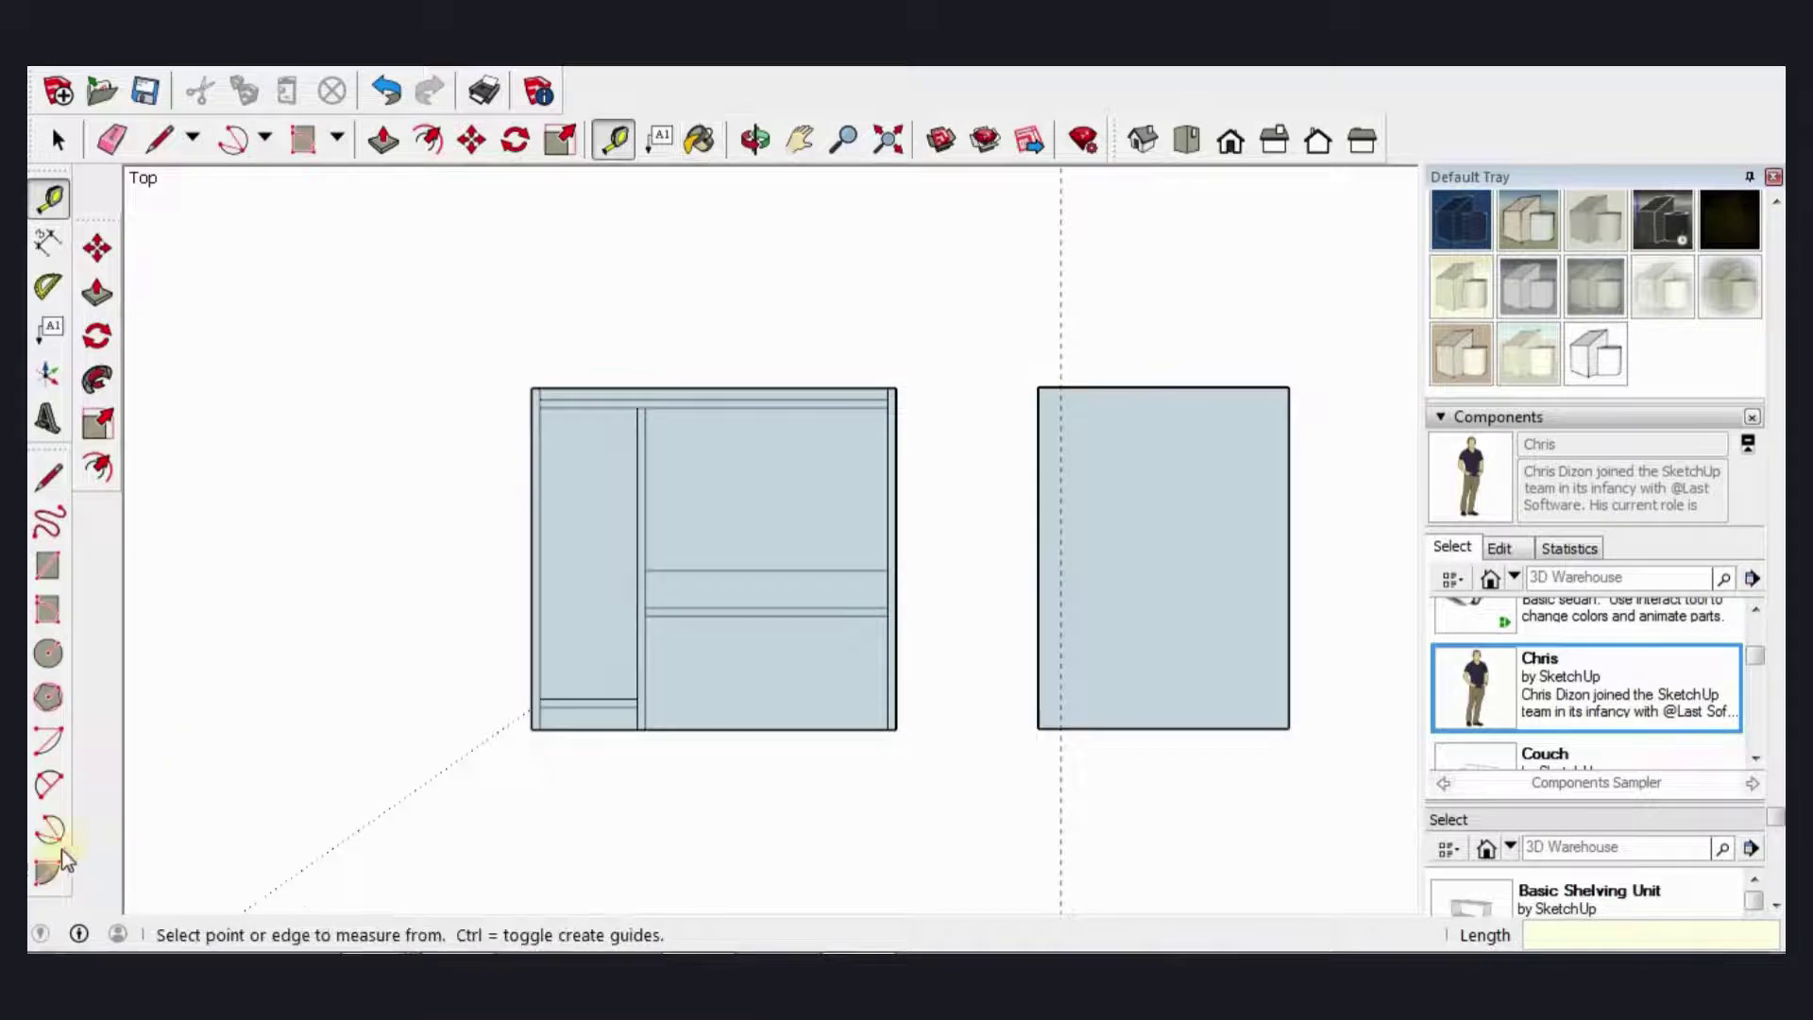
# Step: Draw an arc along the left side through the guide and erase the scraps outside it
pyautogui.click(51, 829)
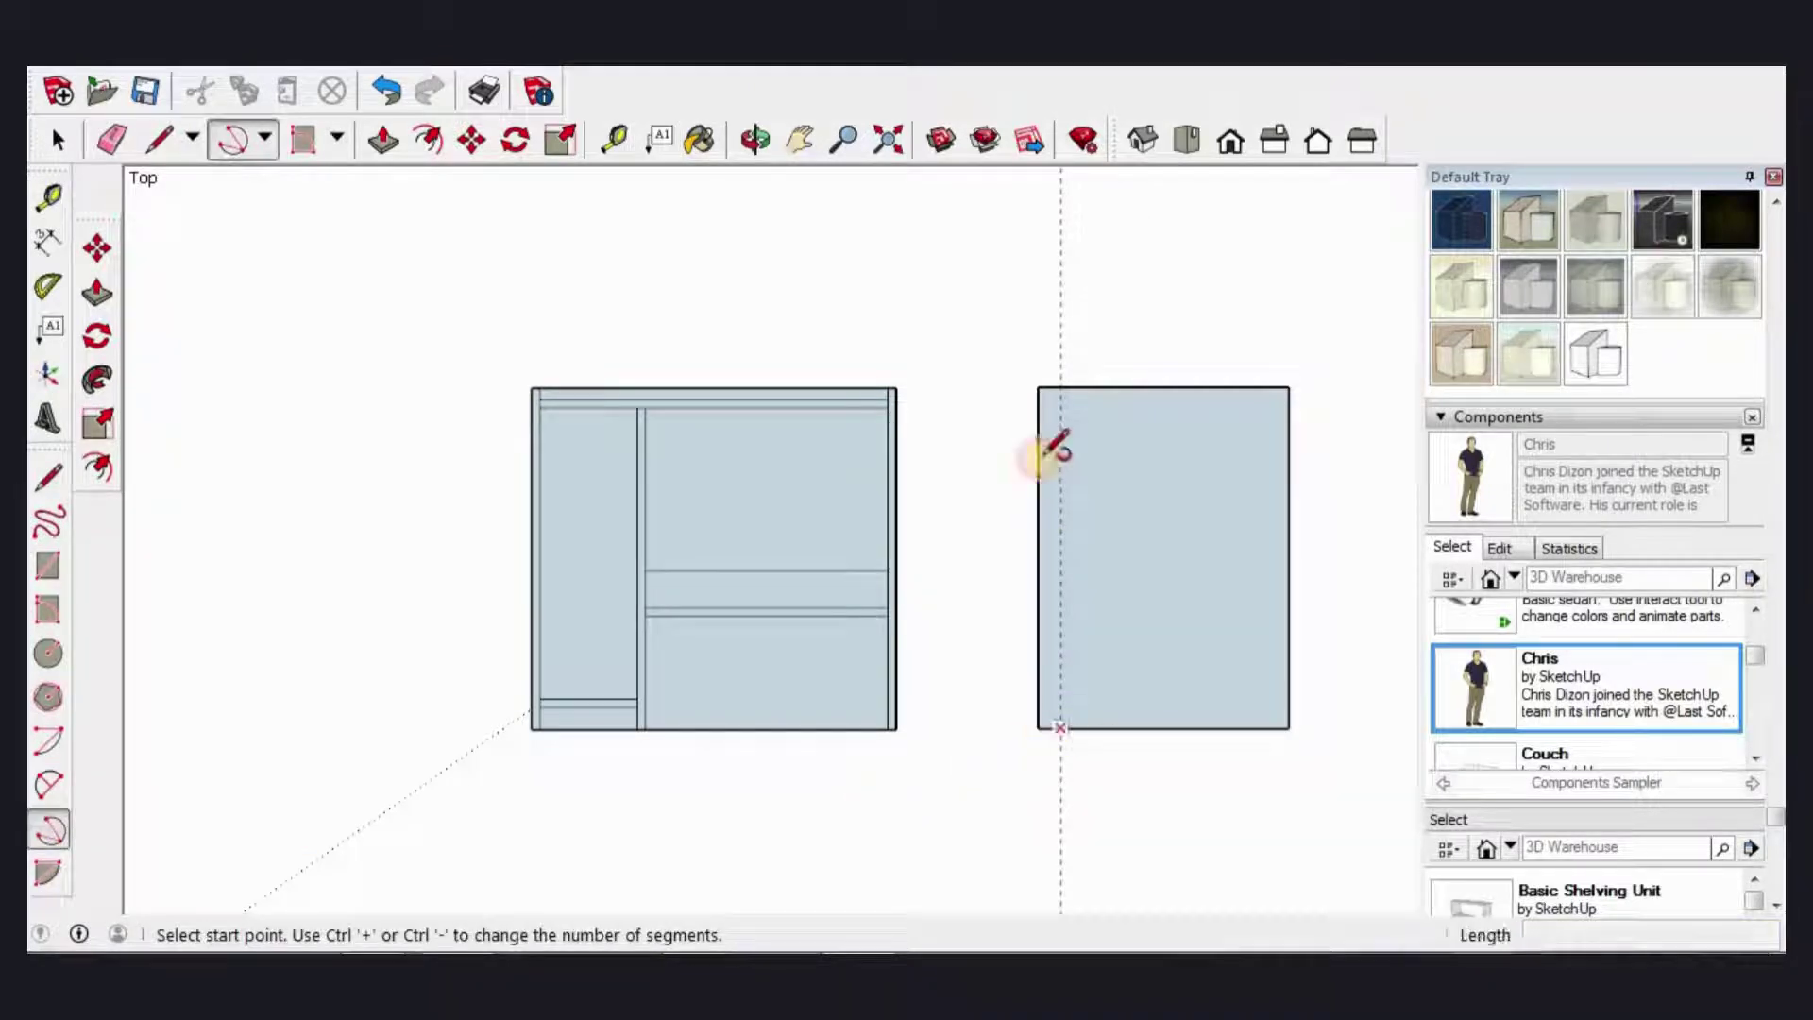
pyautogui.click(1060, 386)
pyautogui.click(1038, 386)
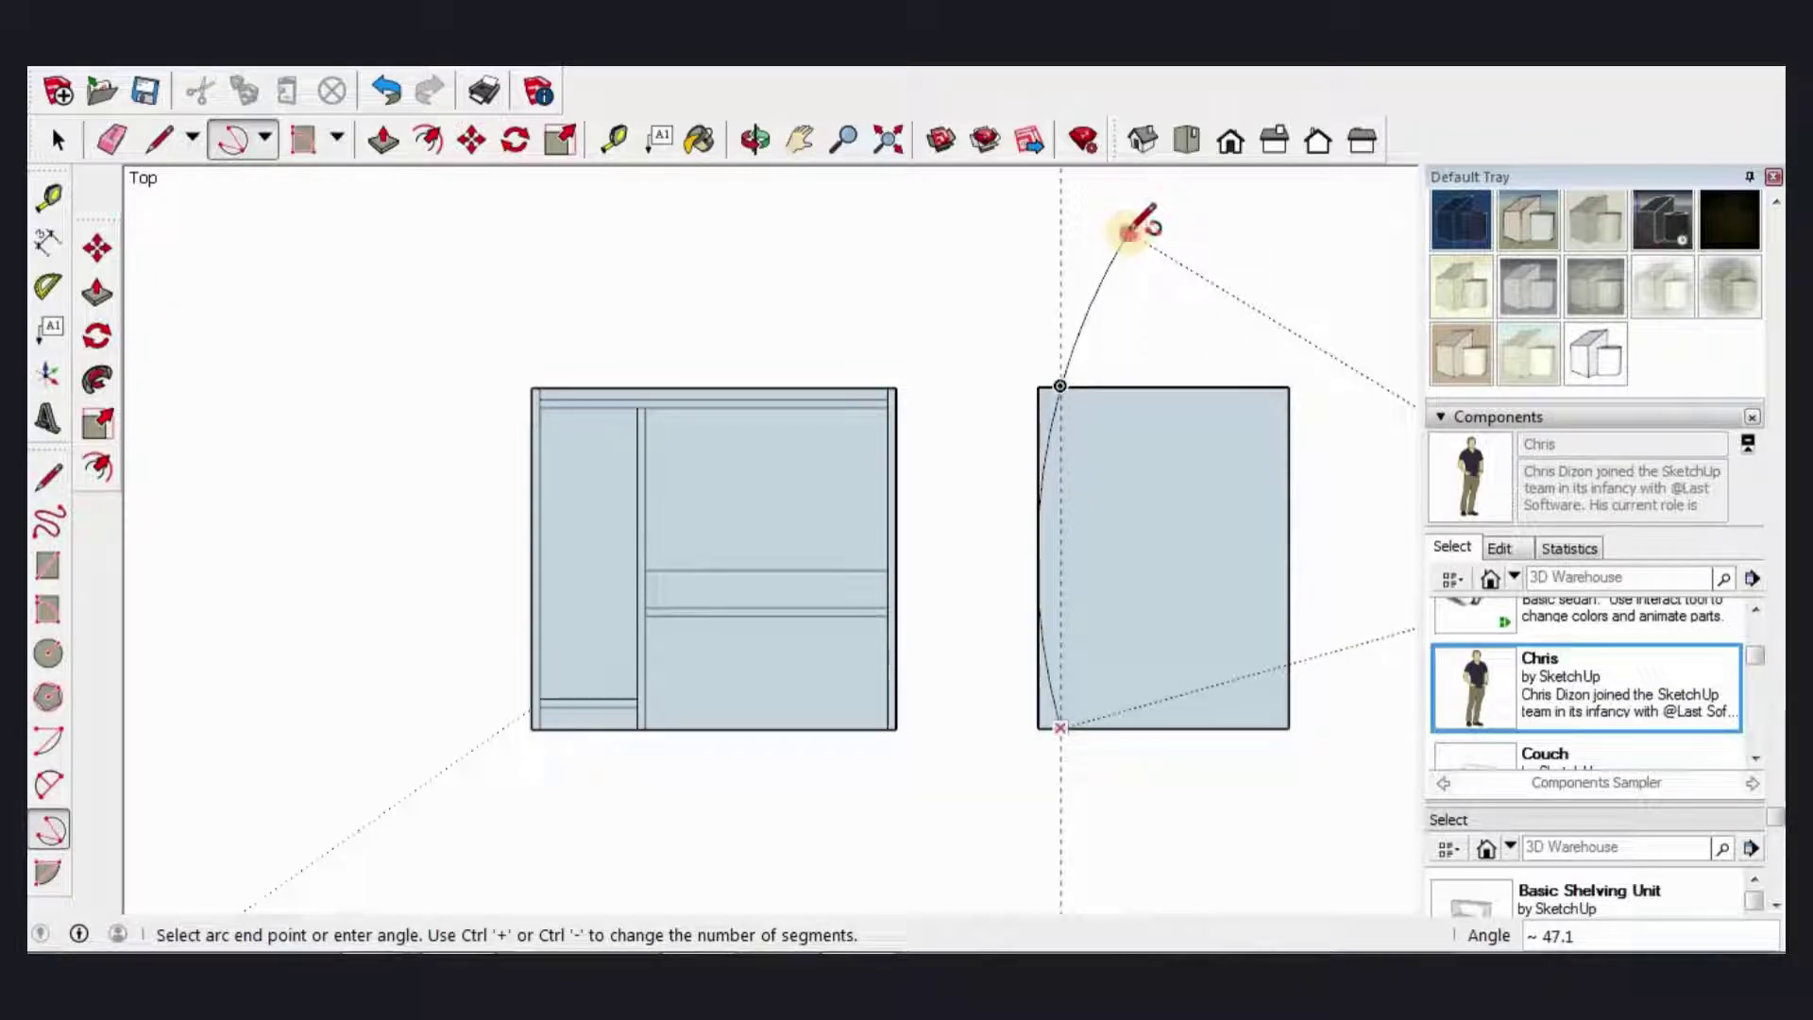
pyautogui.click(1129, 231)
pyautogui.press('space')
pyautogui.moveTo(1152, 299); pyautogui.dragTo(1023, 313)
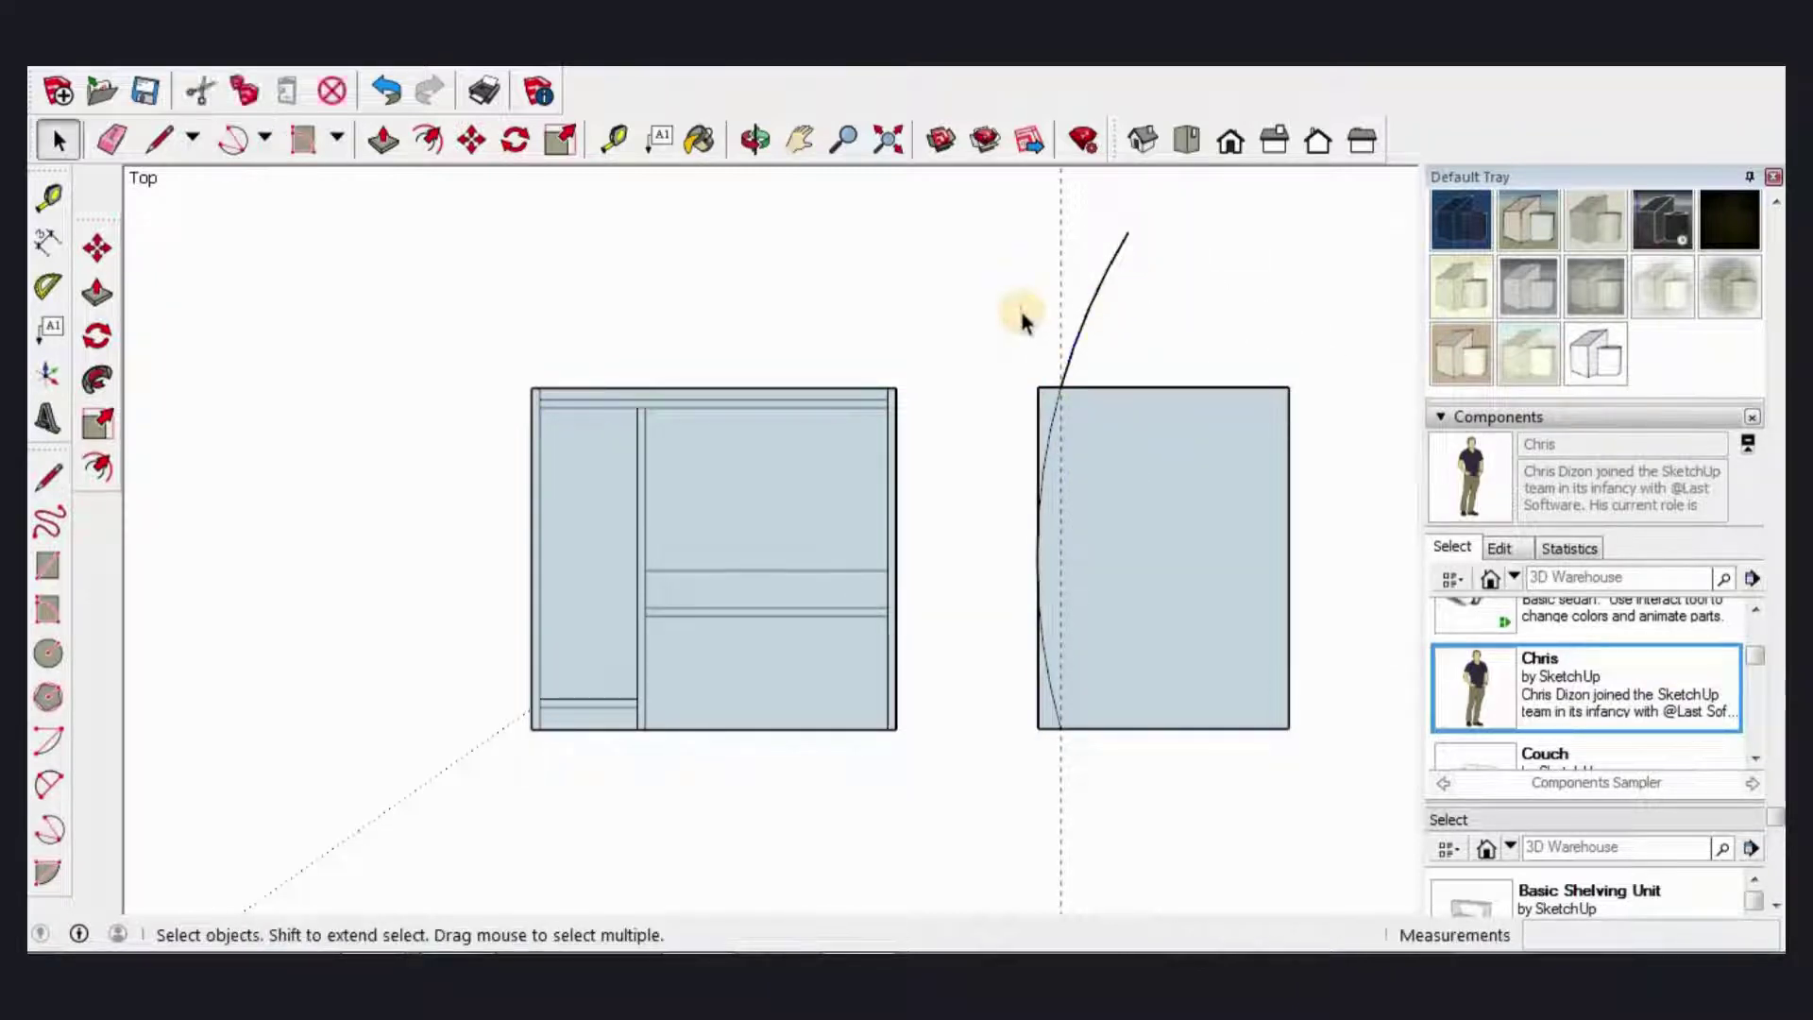
pyautogui.click(1037, 419)
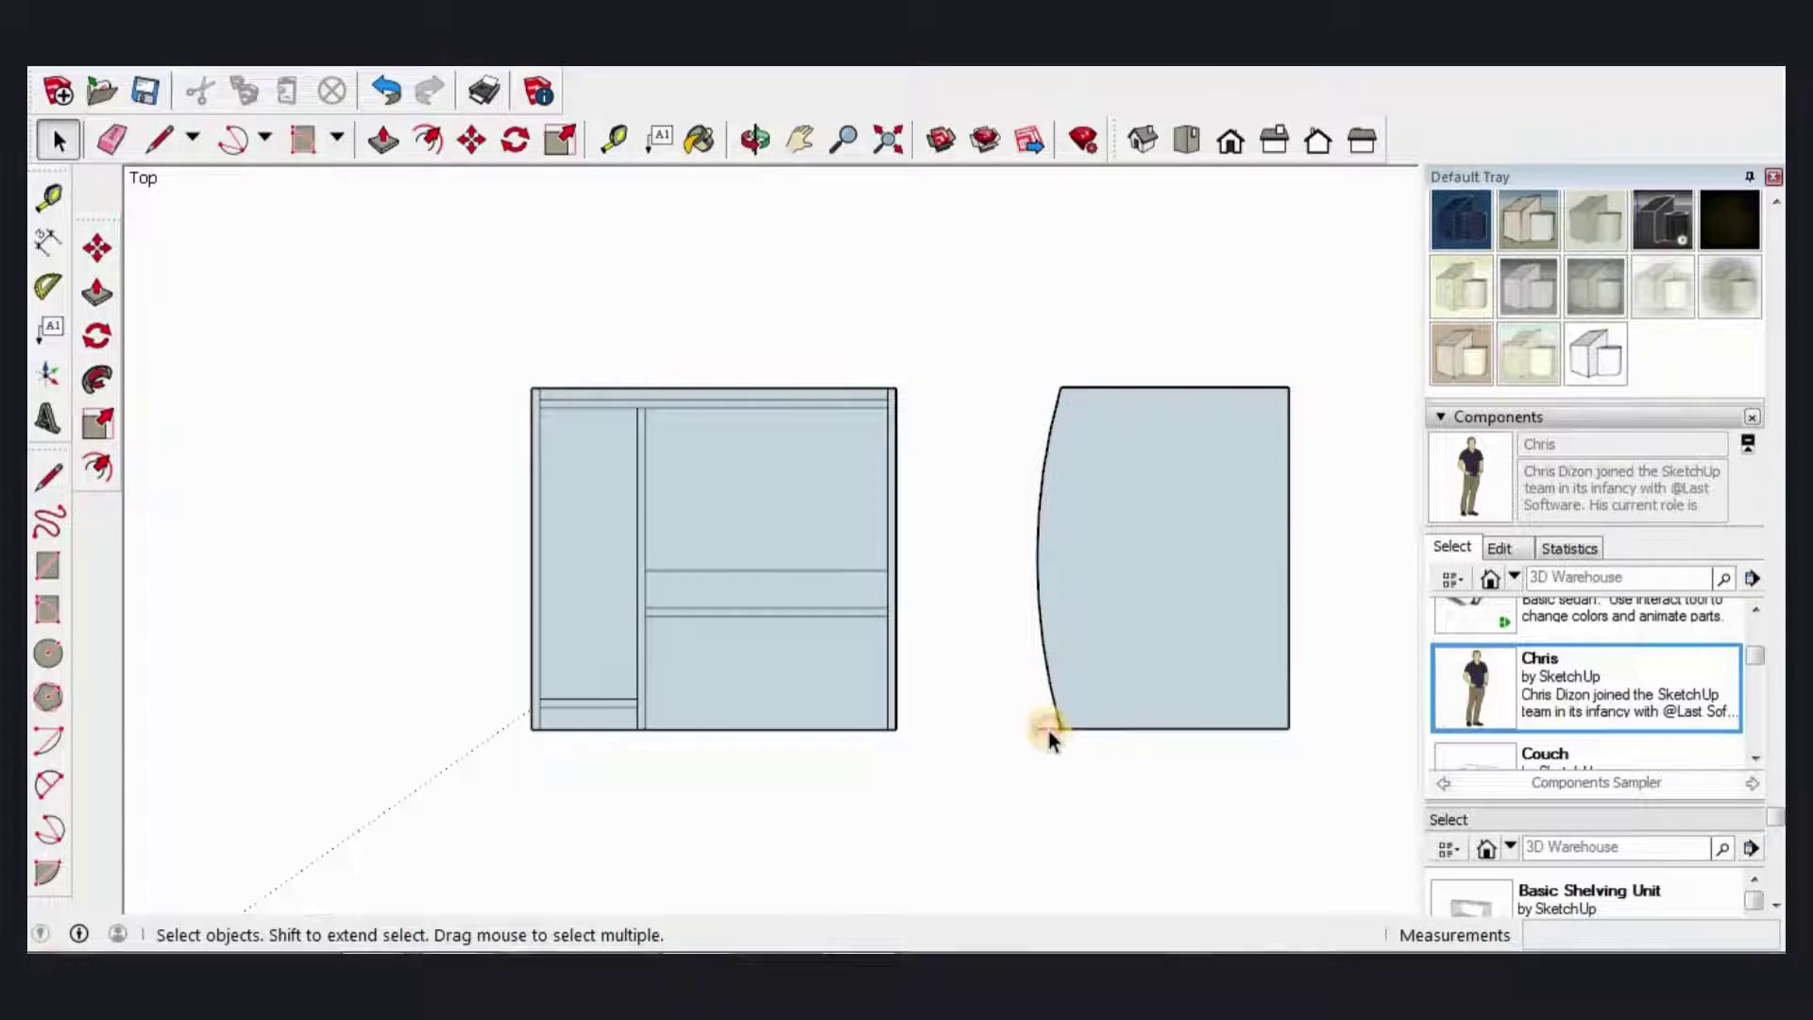
pyautogui.scroll(1, 1040, 591)
# Step: Orbit to an angled view, abandon a Push/Pull attempt, and open the Wood materials collection
pyautogui.scroll(2, 1039, 591)
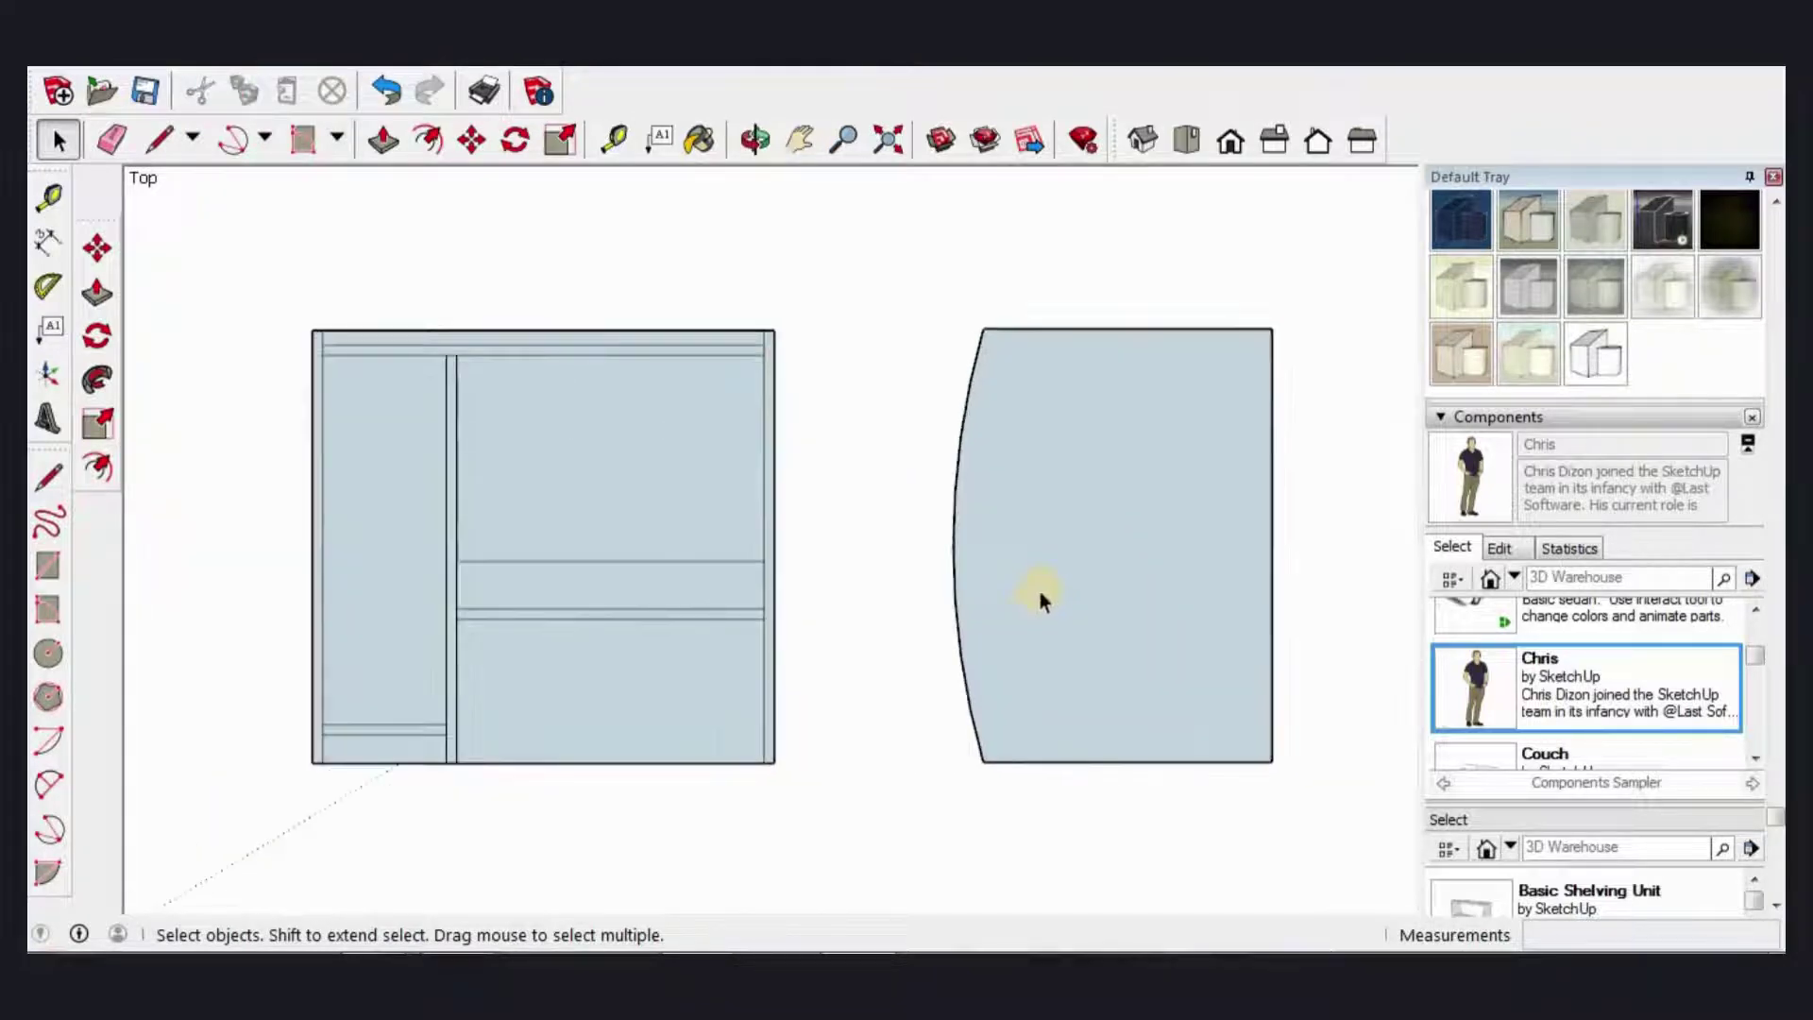
pyautogui.click(384, 140)
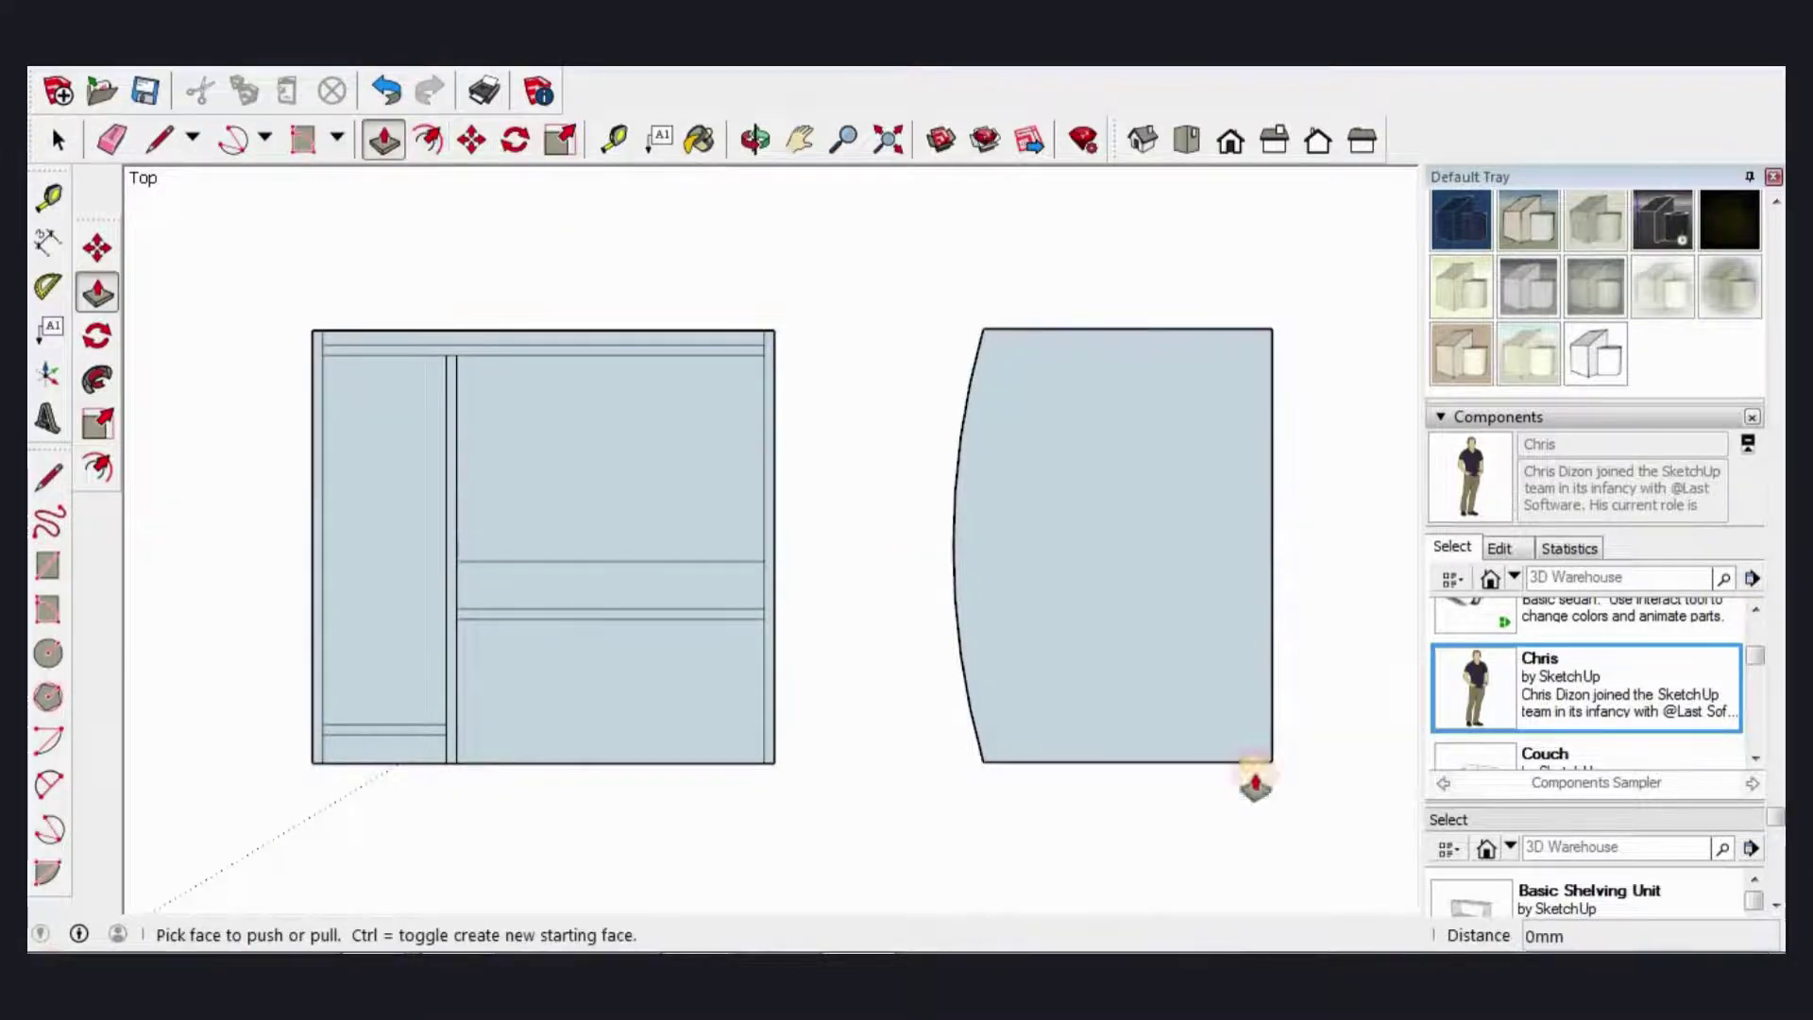
pyautogui.moveTo(1256, 782)
pyautogui.mouseDown(button='middle')
pyautogui.moveTo(1426, 527)
pyautogui.moveTo(1057, 510)
pyautogui.mouseUp(button='middle')
pyautogui.click(1058, 510)
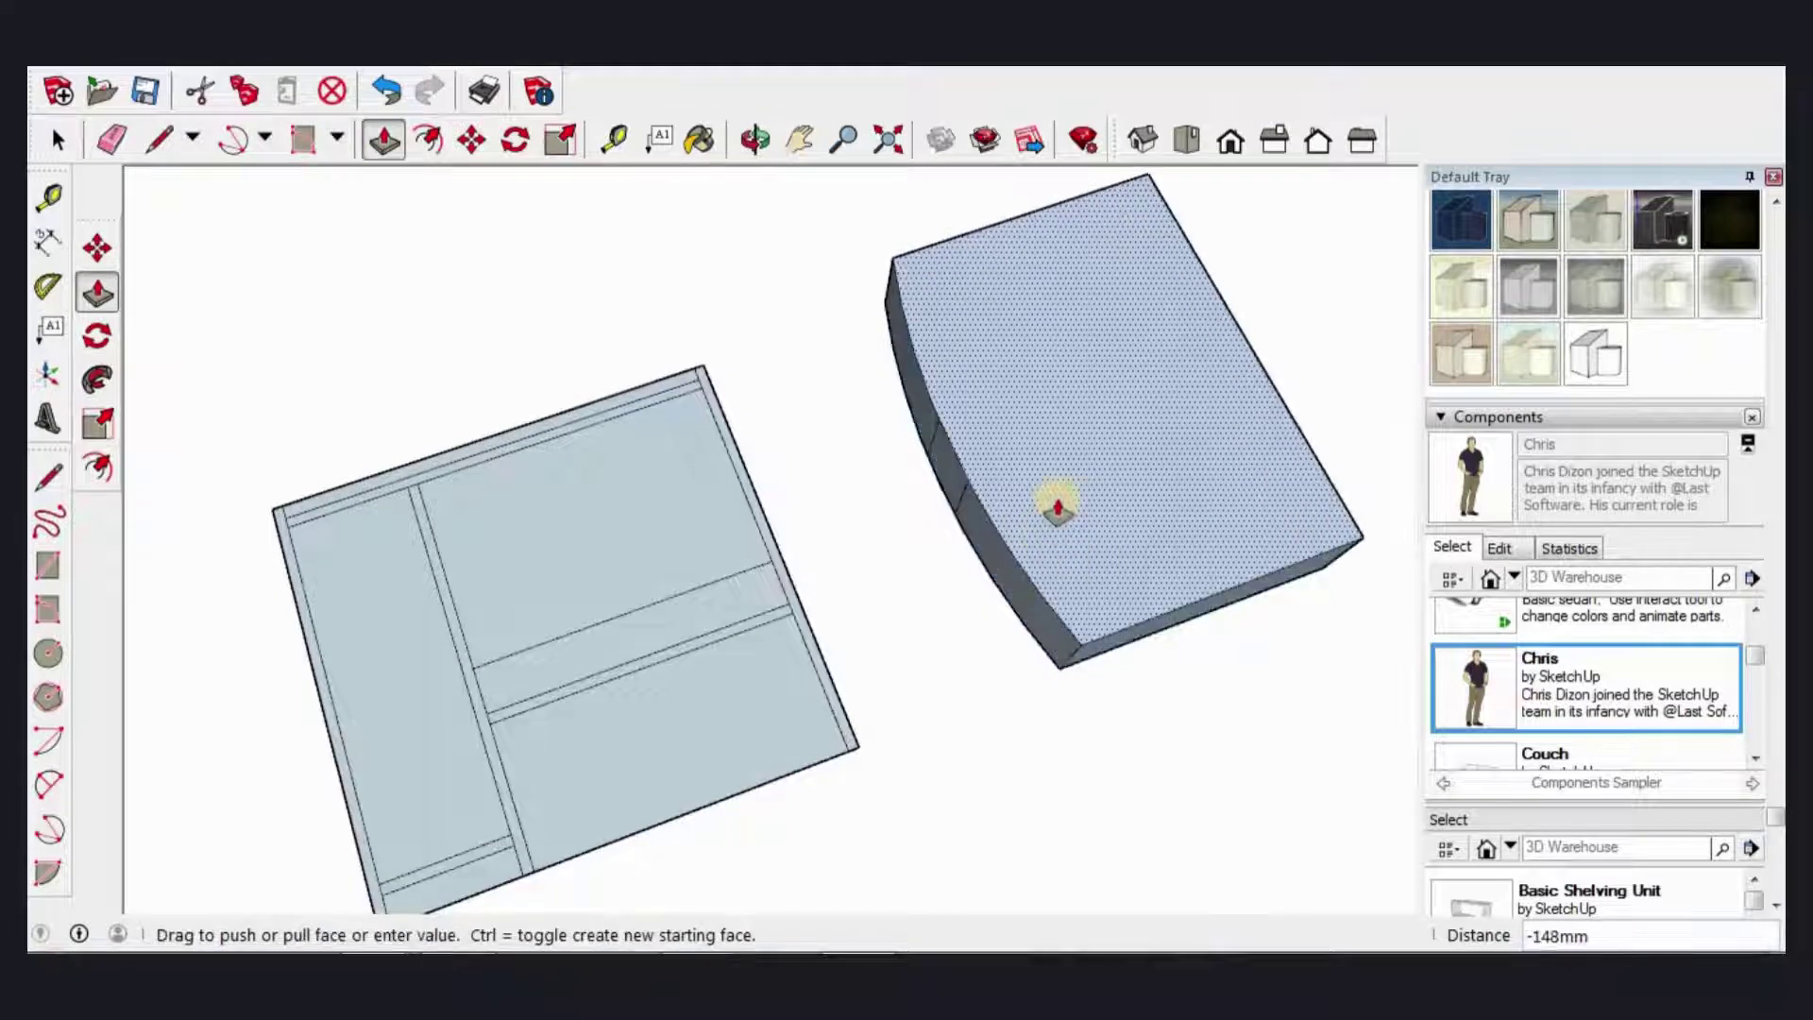
pyautogui.press('Escape')
pyautogui.press('space')
pyautogui.scroll(-1, 1214, 370)
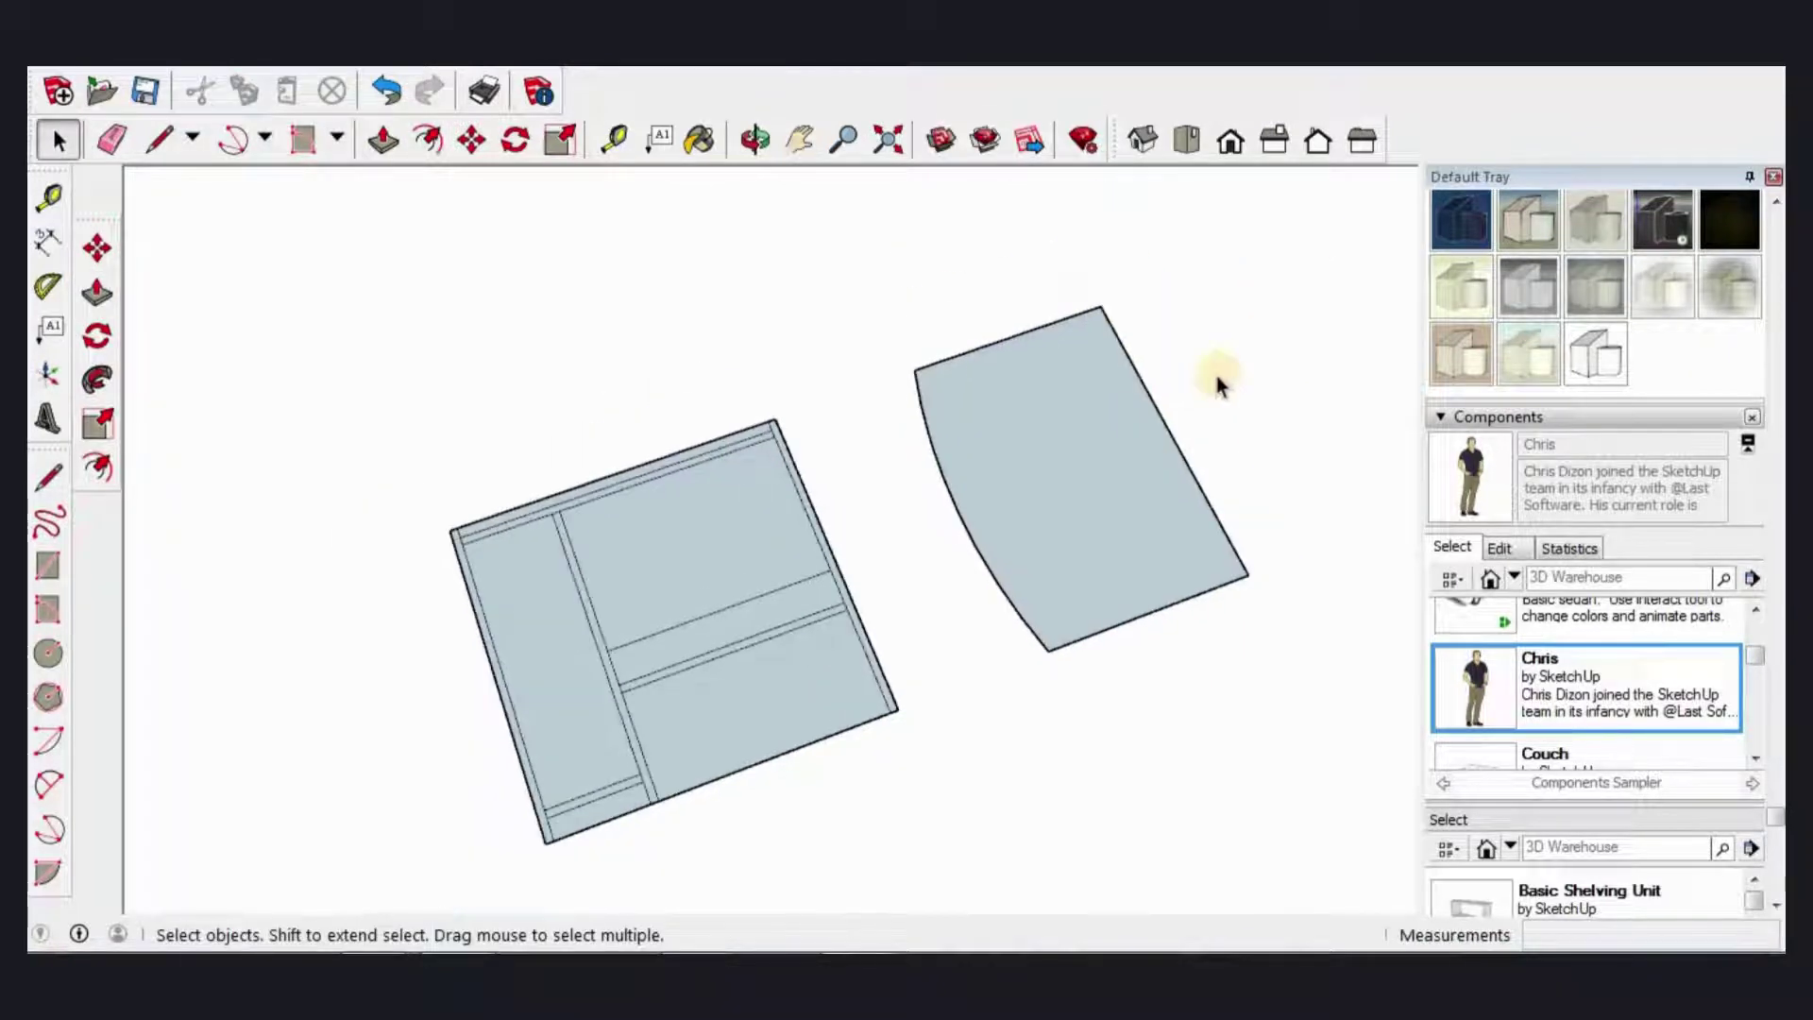
pyautogui.scroll(1, 1035, 281)
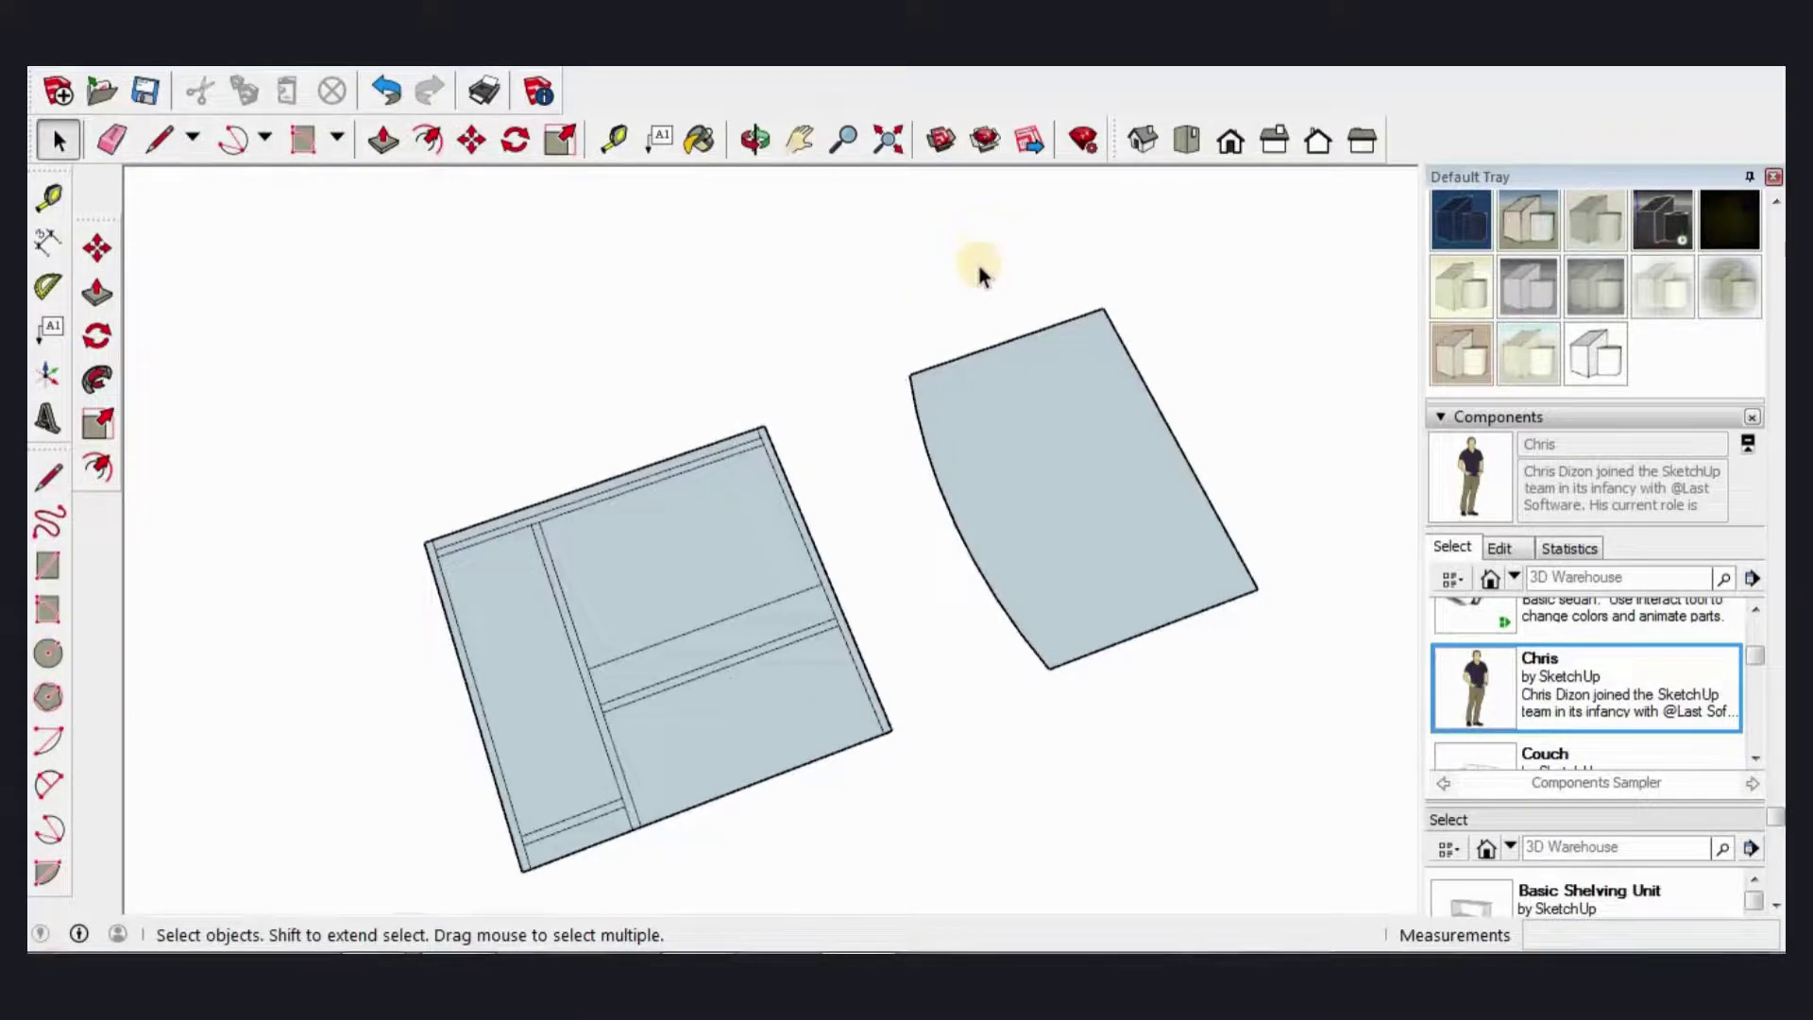
pyautogui.click(1645, 355)
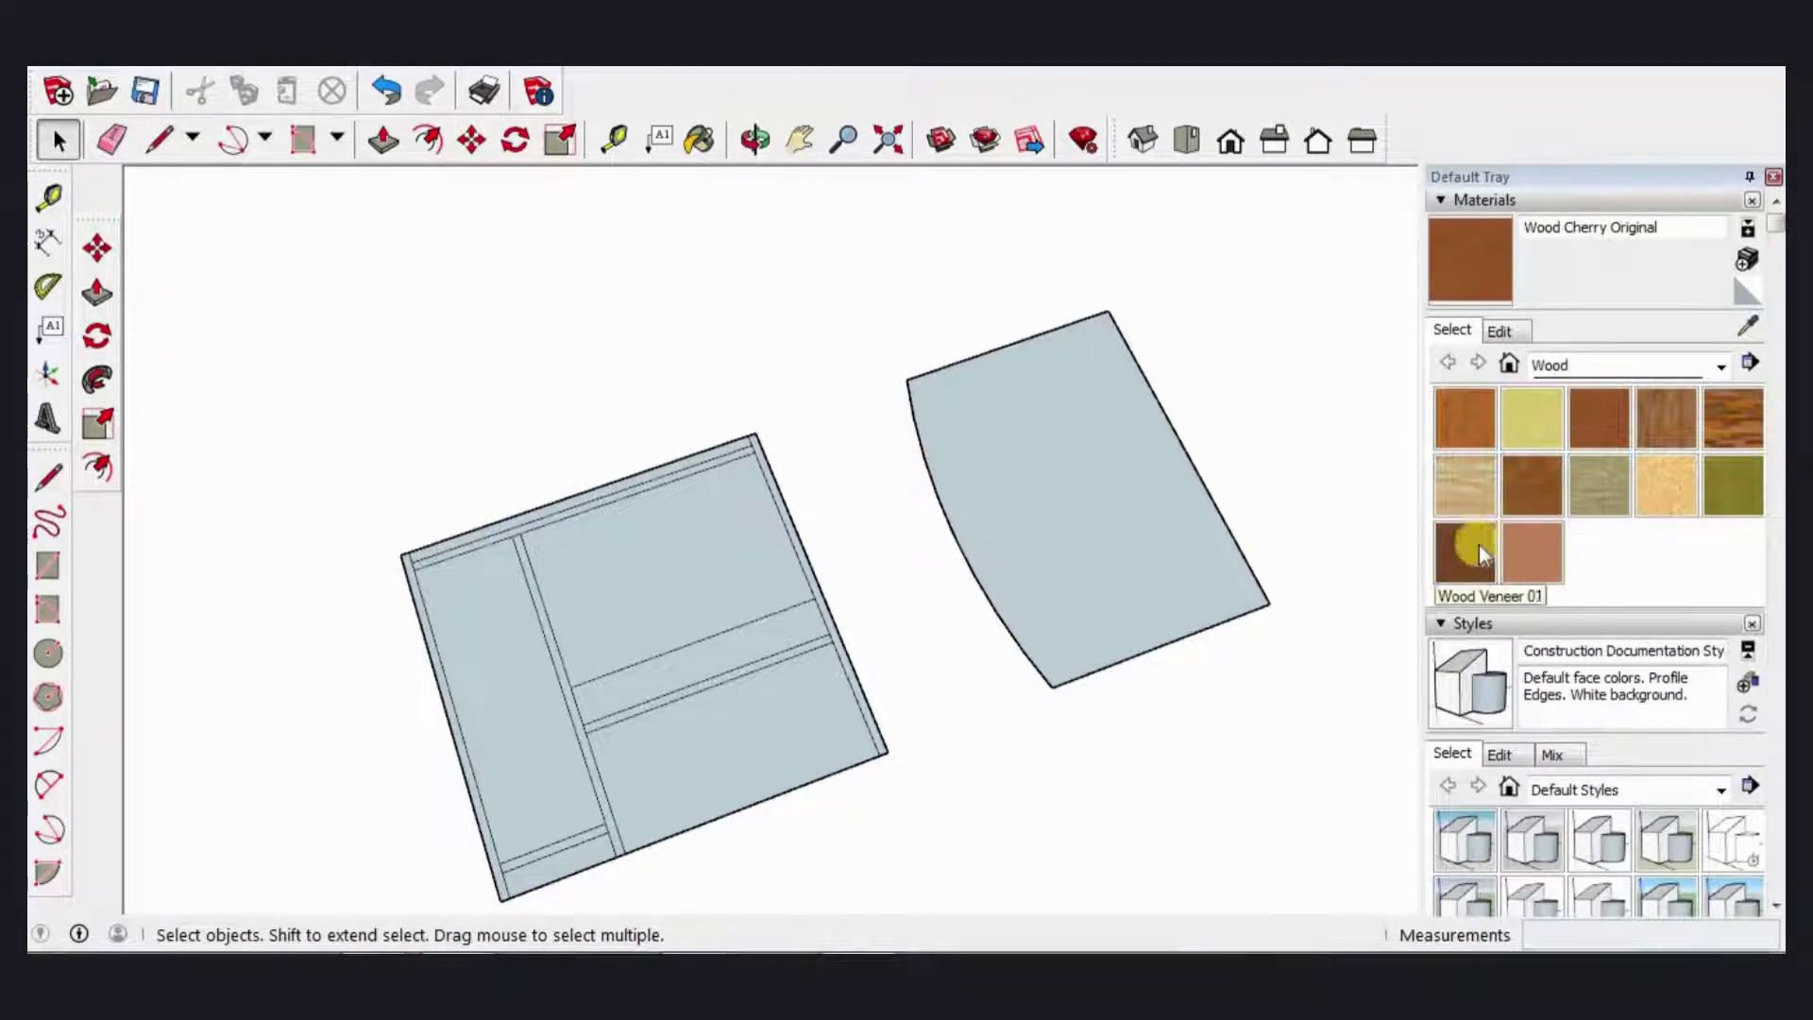
# Step: Paint the curved panel Wood Cherry Original and pull it up into a thin slab
pyautogui.click(1601, 416)
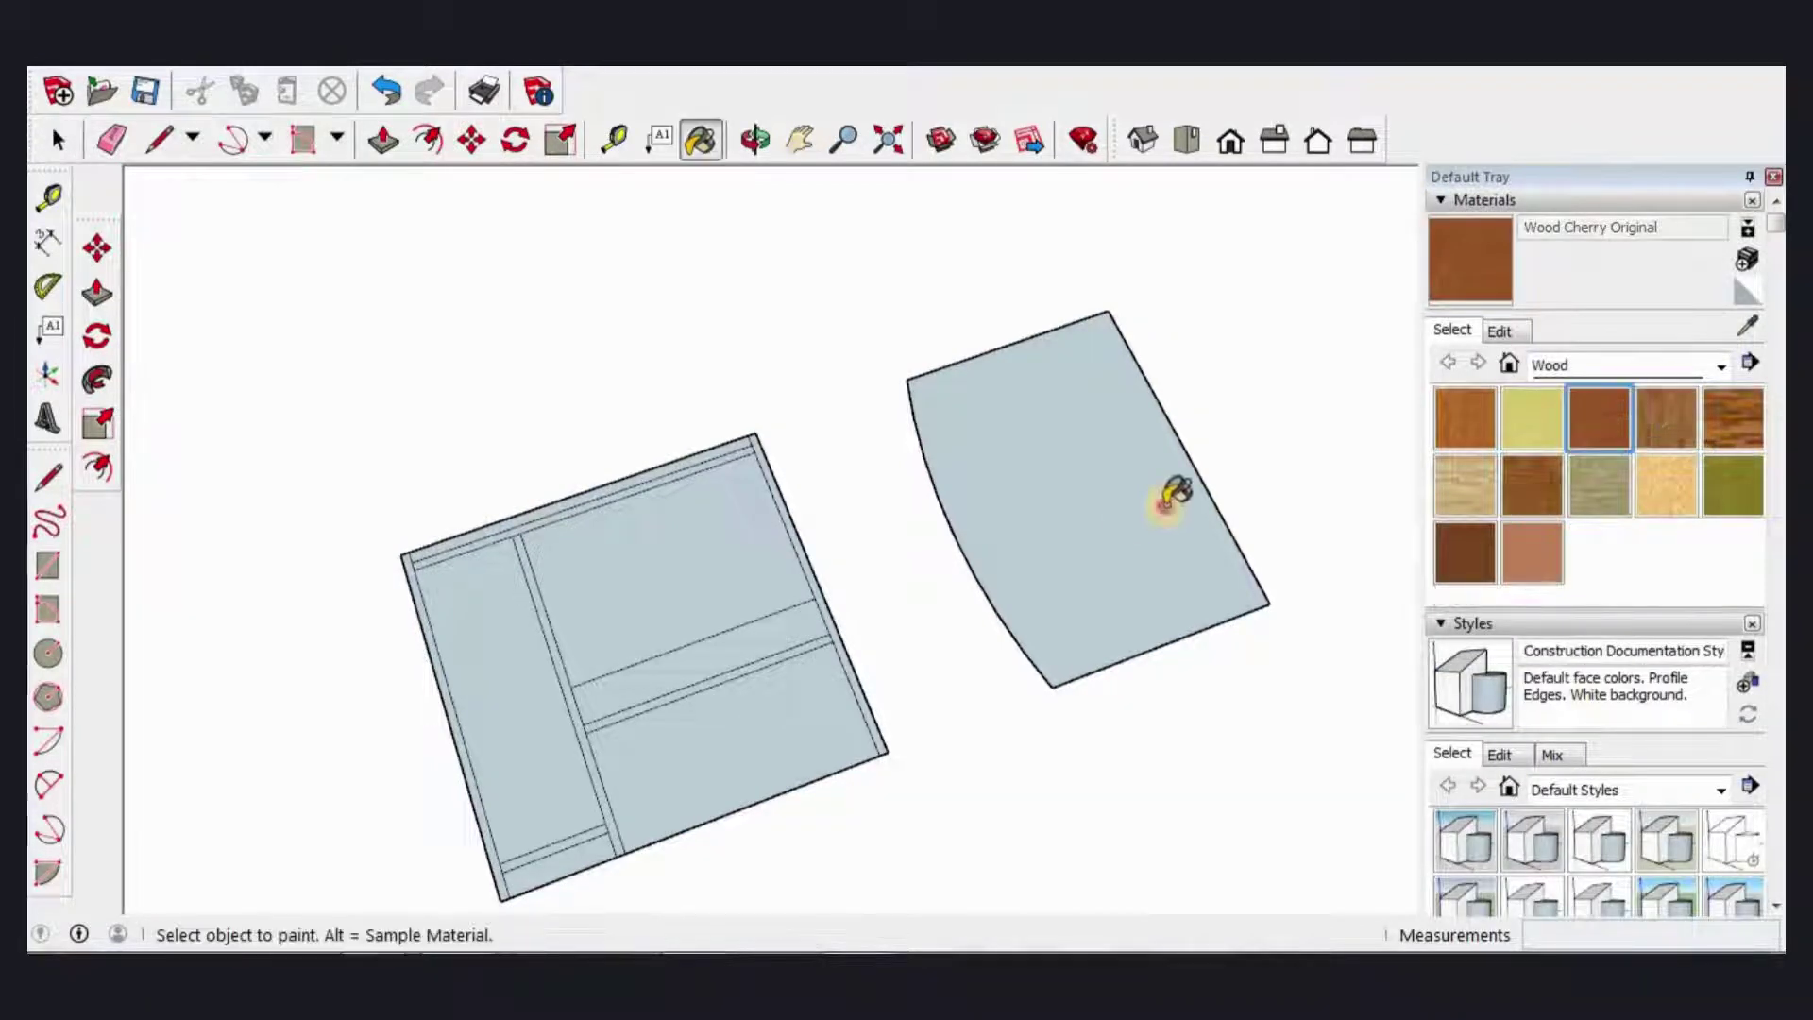
pyautogui.click(1182, 492)
pyautogui.scroll(1, 1182, 493)
pyautogui.click(383, 140)
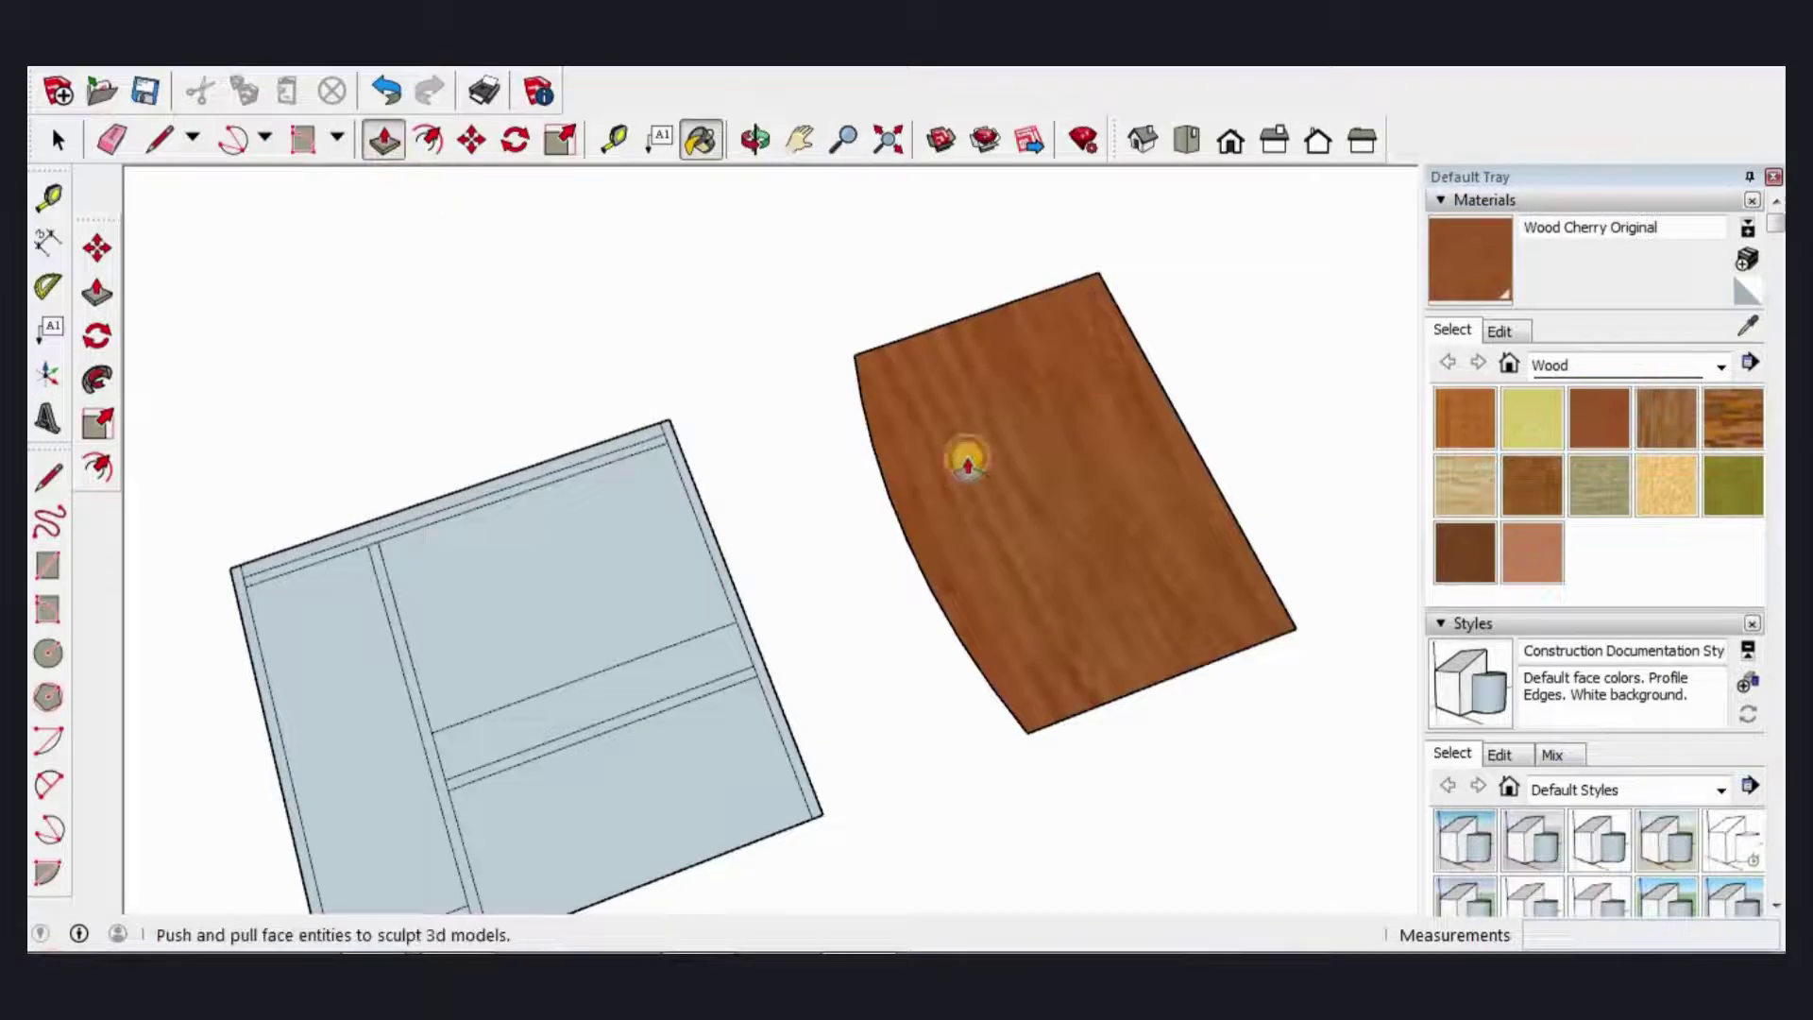
pyautogui.moveTo(980, 432); pyautogui.dragTo(979, 434)
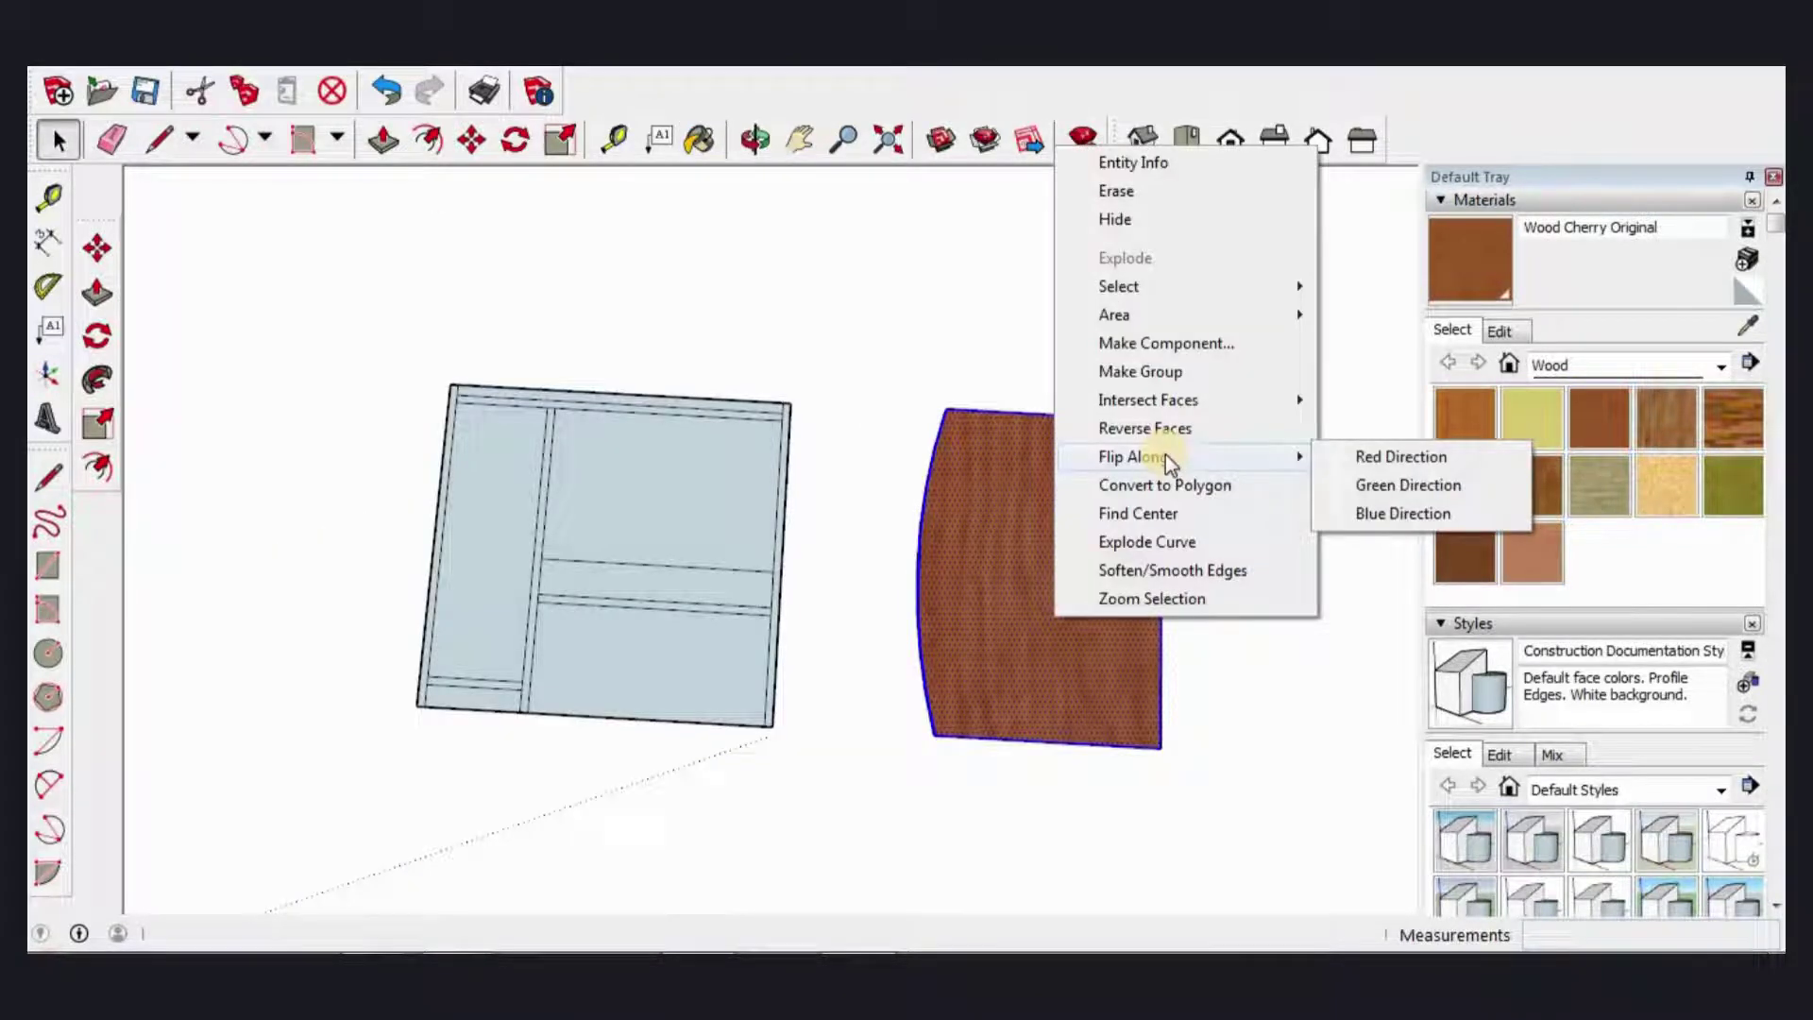
pyautogui.click(1192, 572)
pyautogui.moveTo(1072, 650)
pyautogui.mouseDown(button='middle')
pyautogui.moveTo(992, 628)
pyautogui.moveTo(1138, 441)
pyautogui.moveTo(1085, 465)
pyautogui.mouseUp(button='middle')
# Step: Group the cherry panel's geometry into a single group
pyautogui.rightClick(1077, 518)
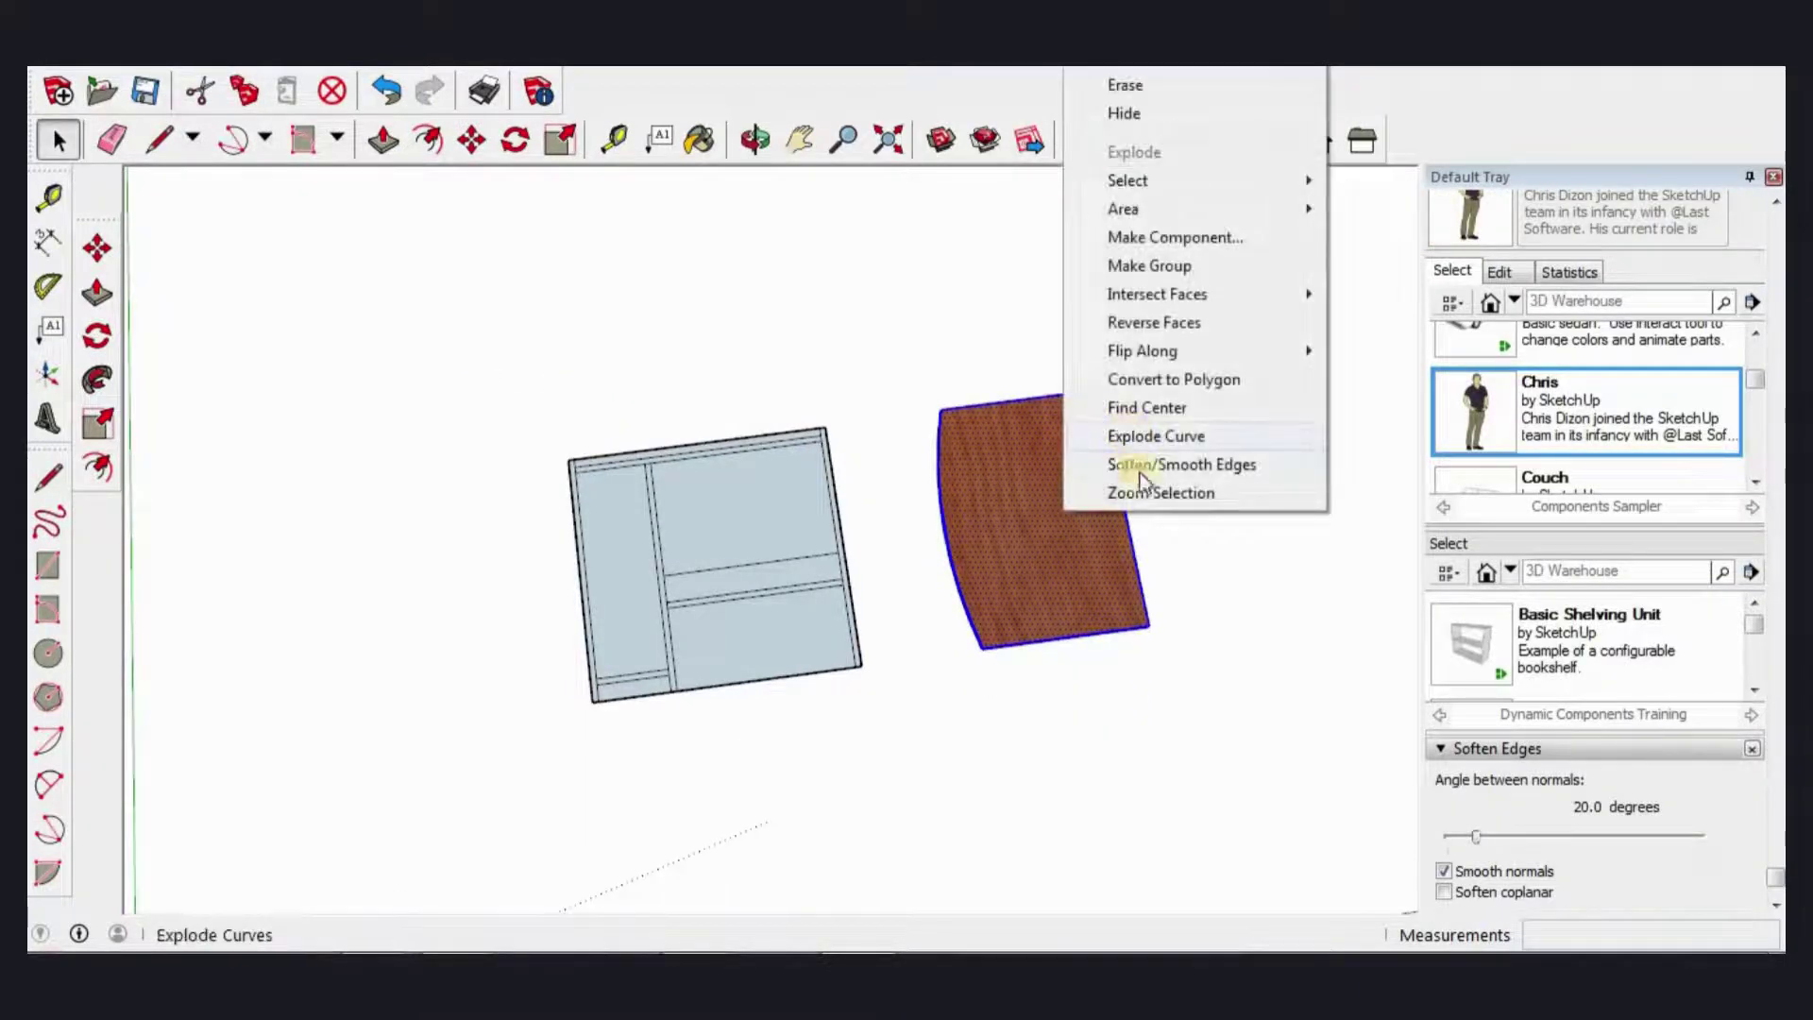
pyautogui.click(1149, 265)
pyautogui.click(988, 648)
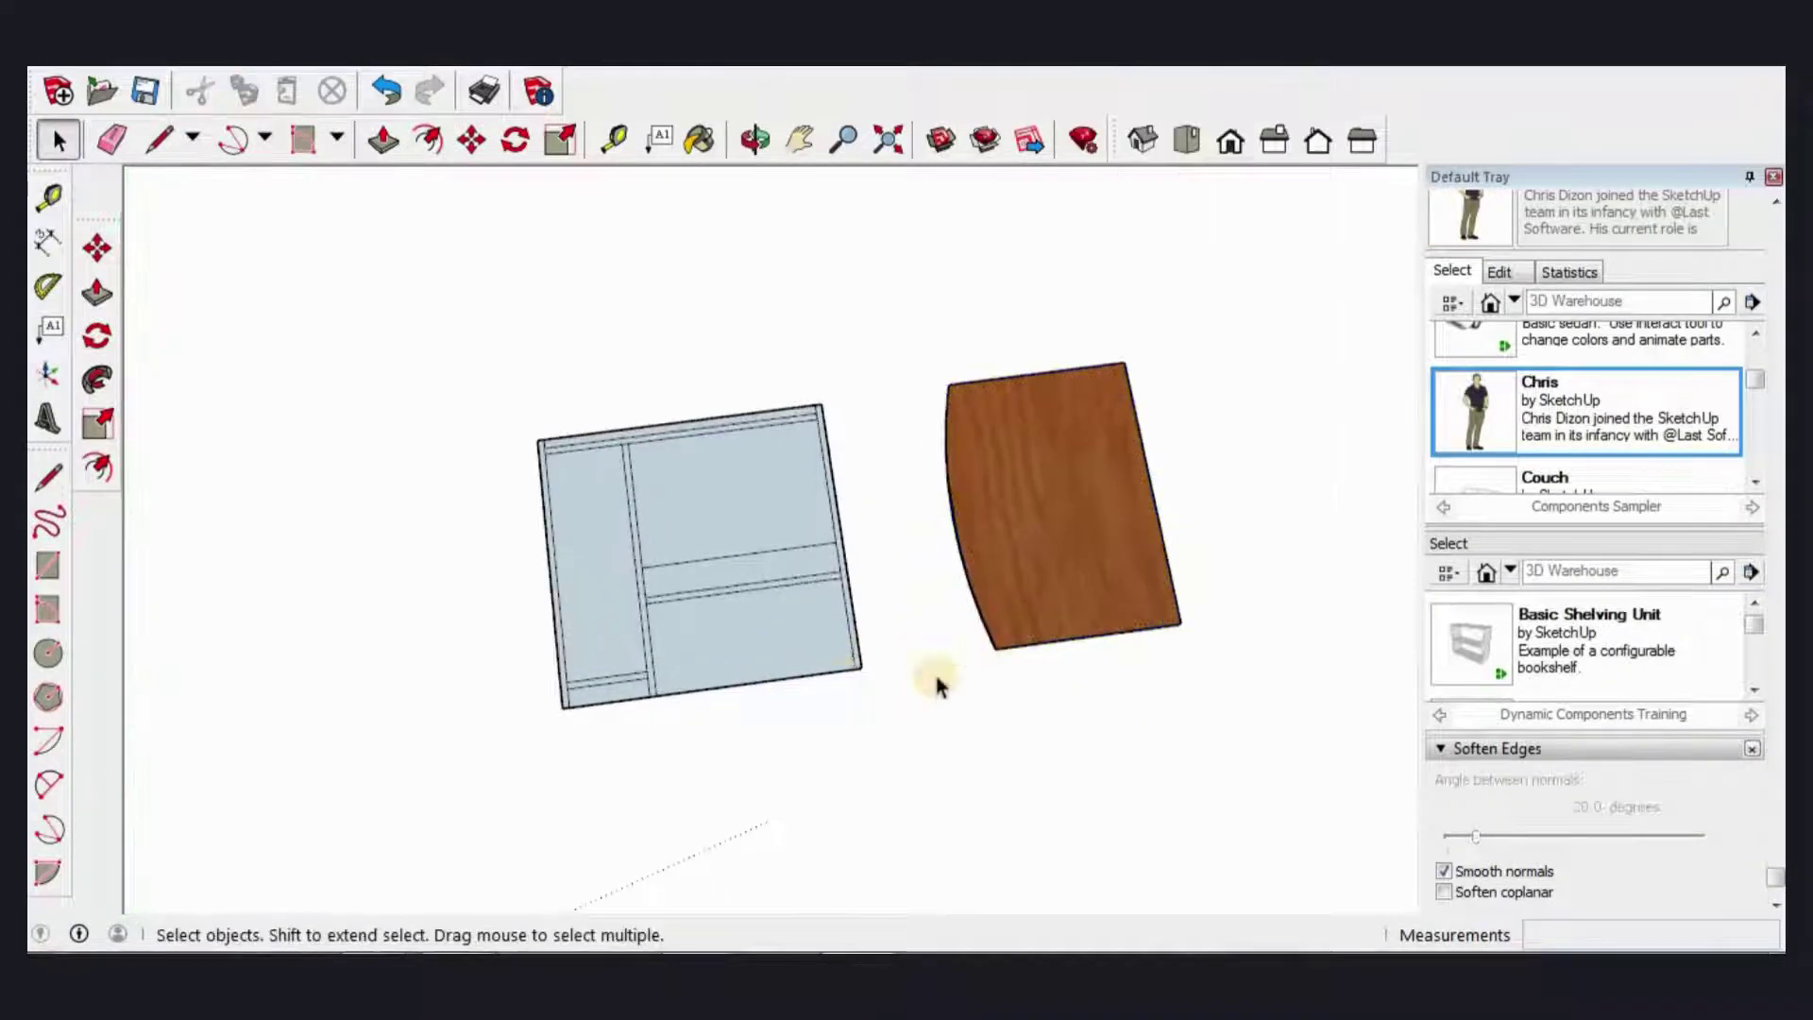
pyautogui.moveTo(933, 670); pyautogui.dragTo(945, 661, button='middle')
pyautogui.scroll(2, 945, 661)
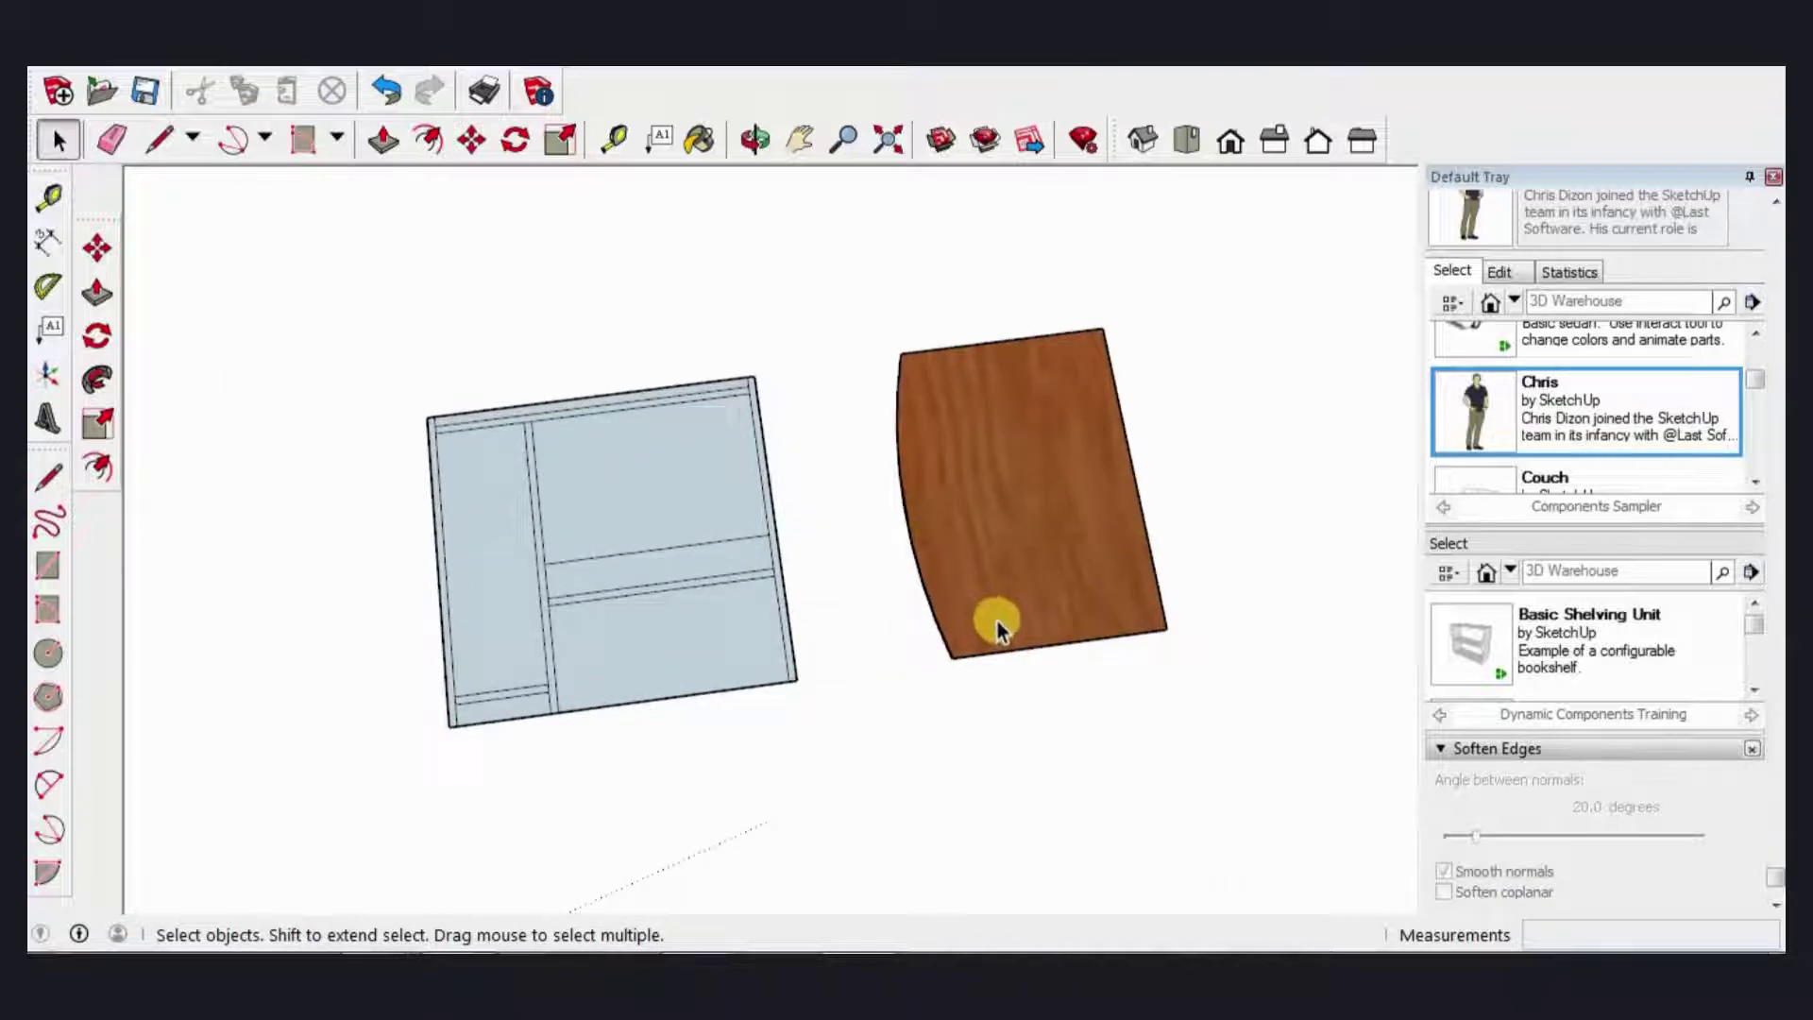
# Step: Rotate the cherry panel 90° about its corner so it stands upright
pyautogui.click(998, 621)
pyautogui.moveTo(922, 526); pyautogui.dragTo(898, 340, button='middle')
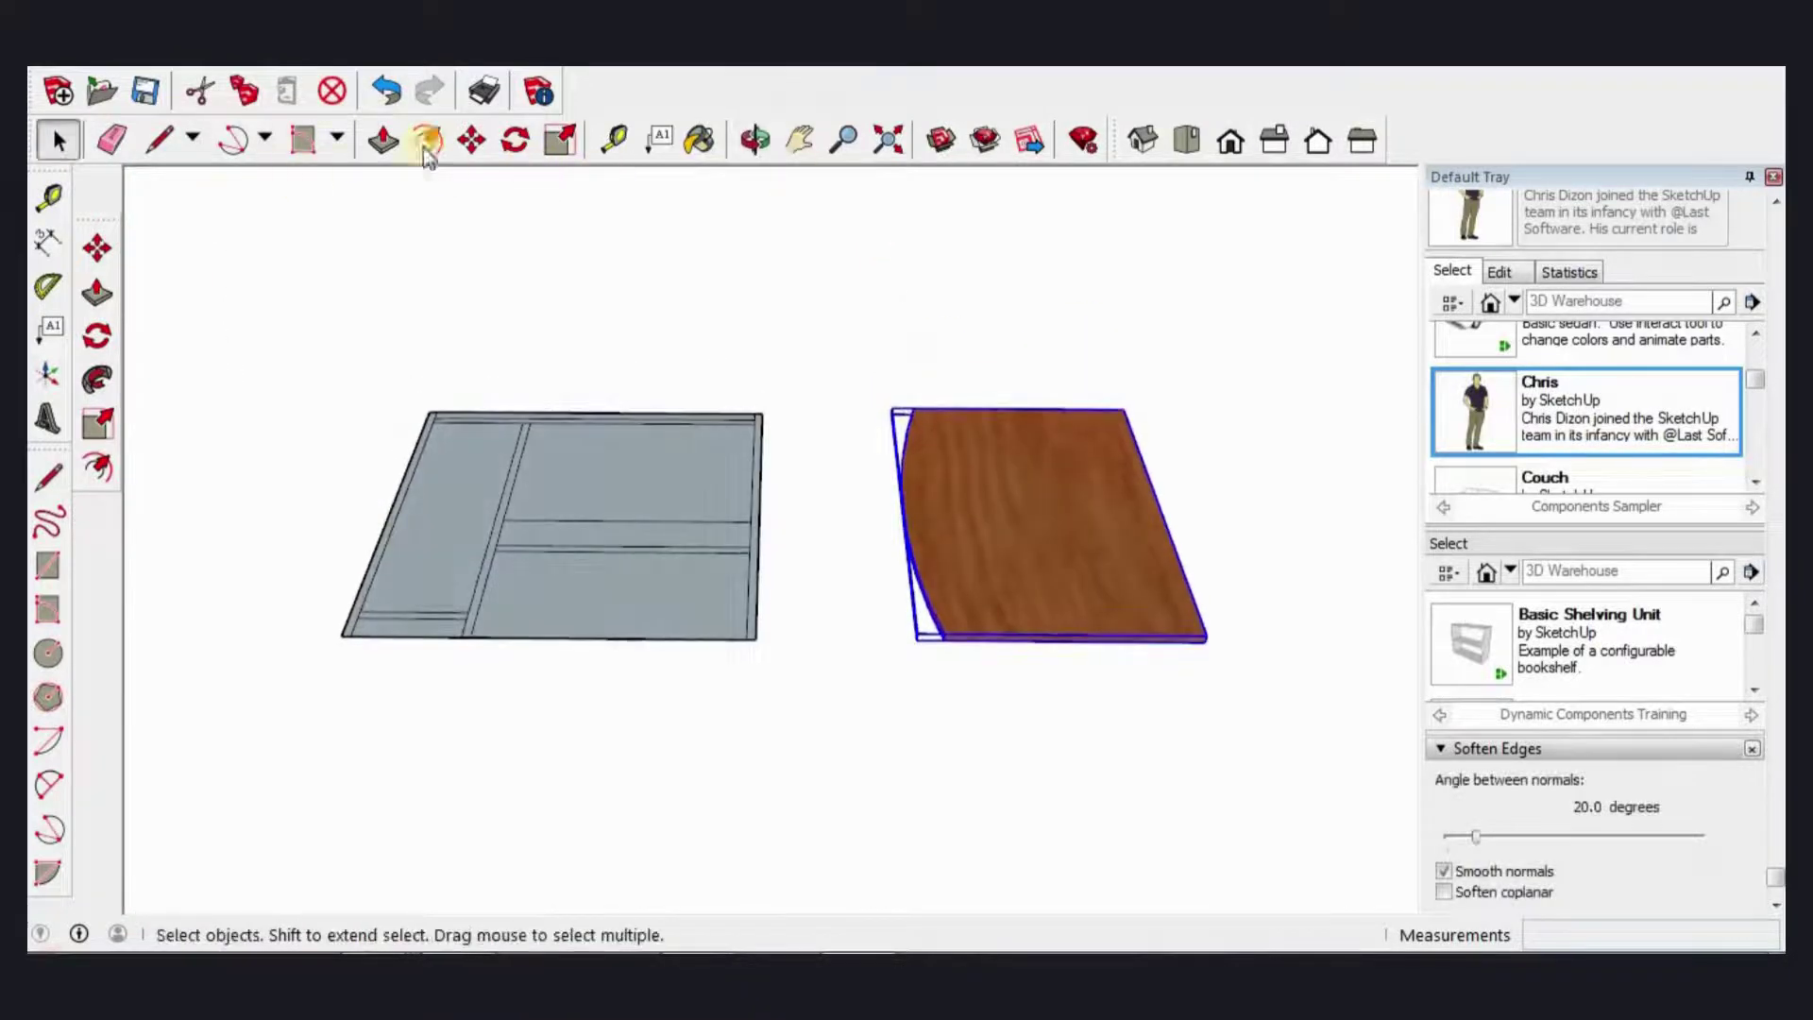
pyautogui.click(514, 140)
pyautogui.moveTo(1202, 636); pyautogui.dragTo(1210, 632, button='middle')
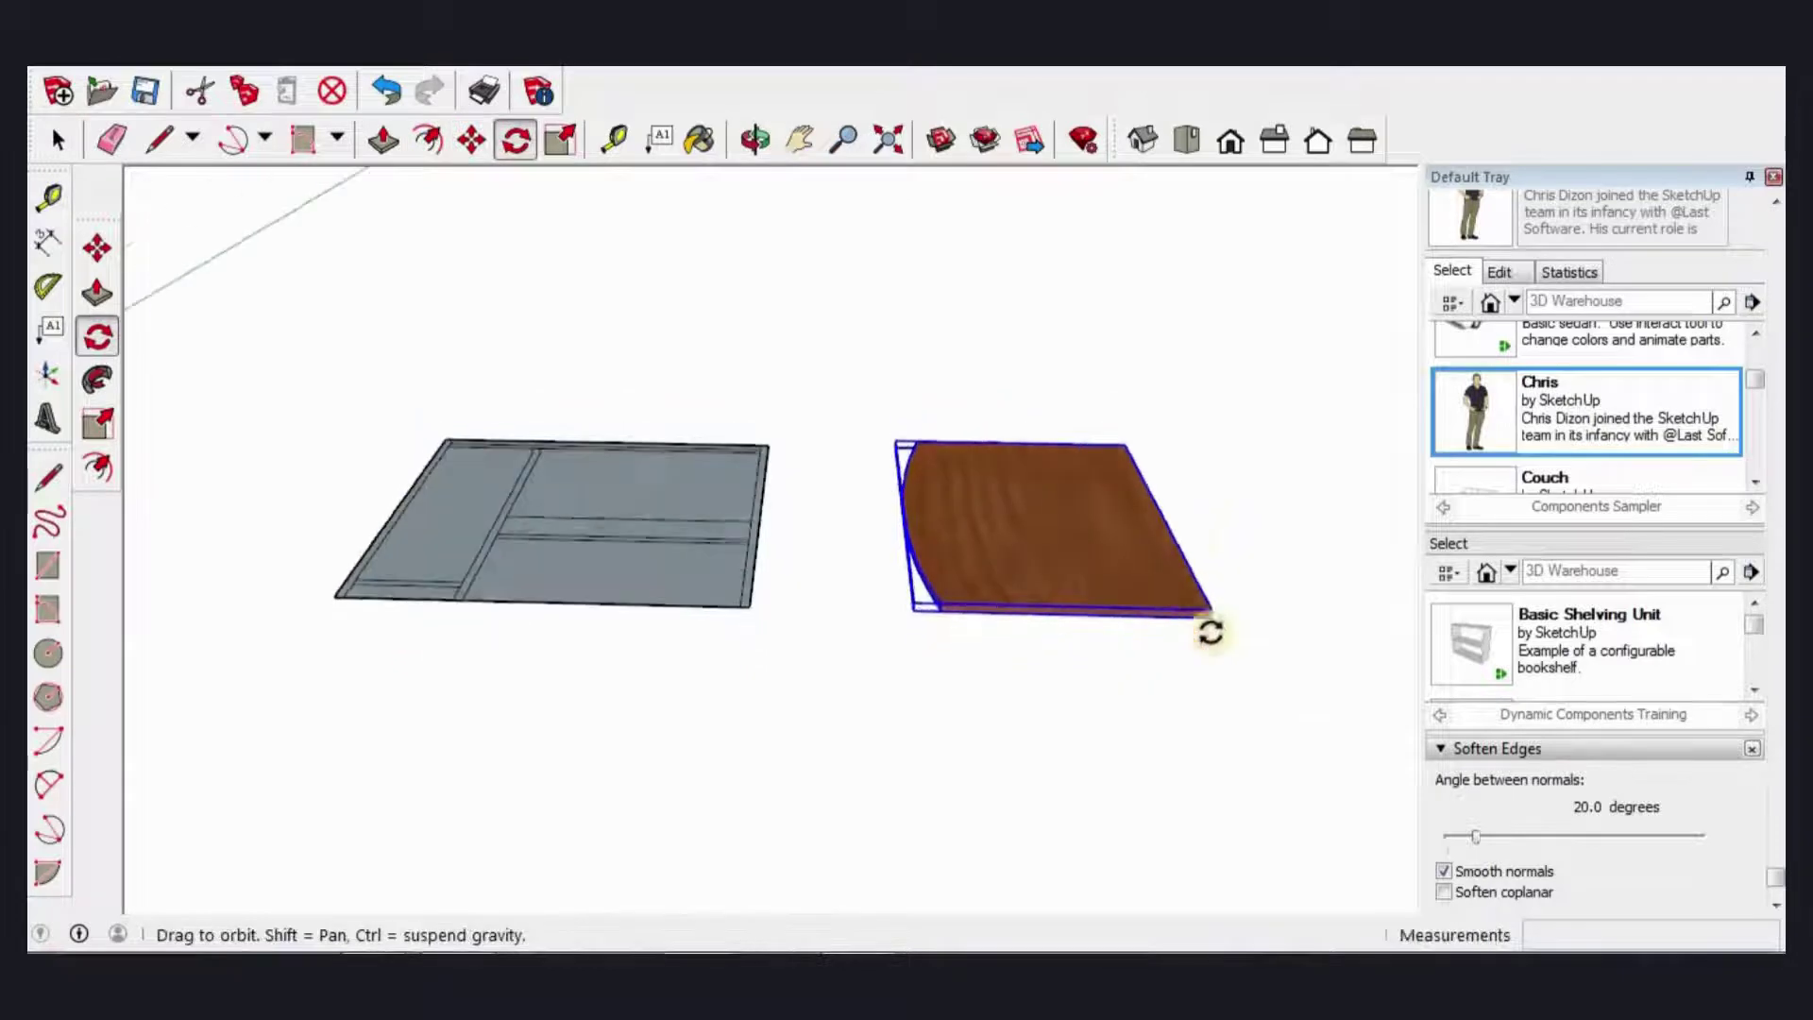
pyautogui.moveTo(1210, 615); pyautogui.dragTo(1274, 618)
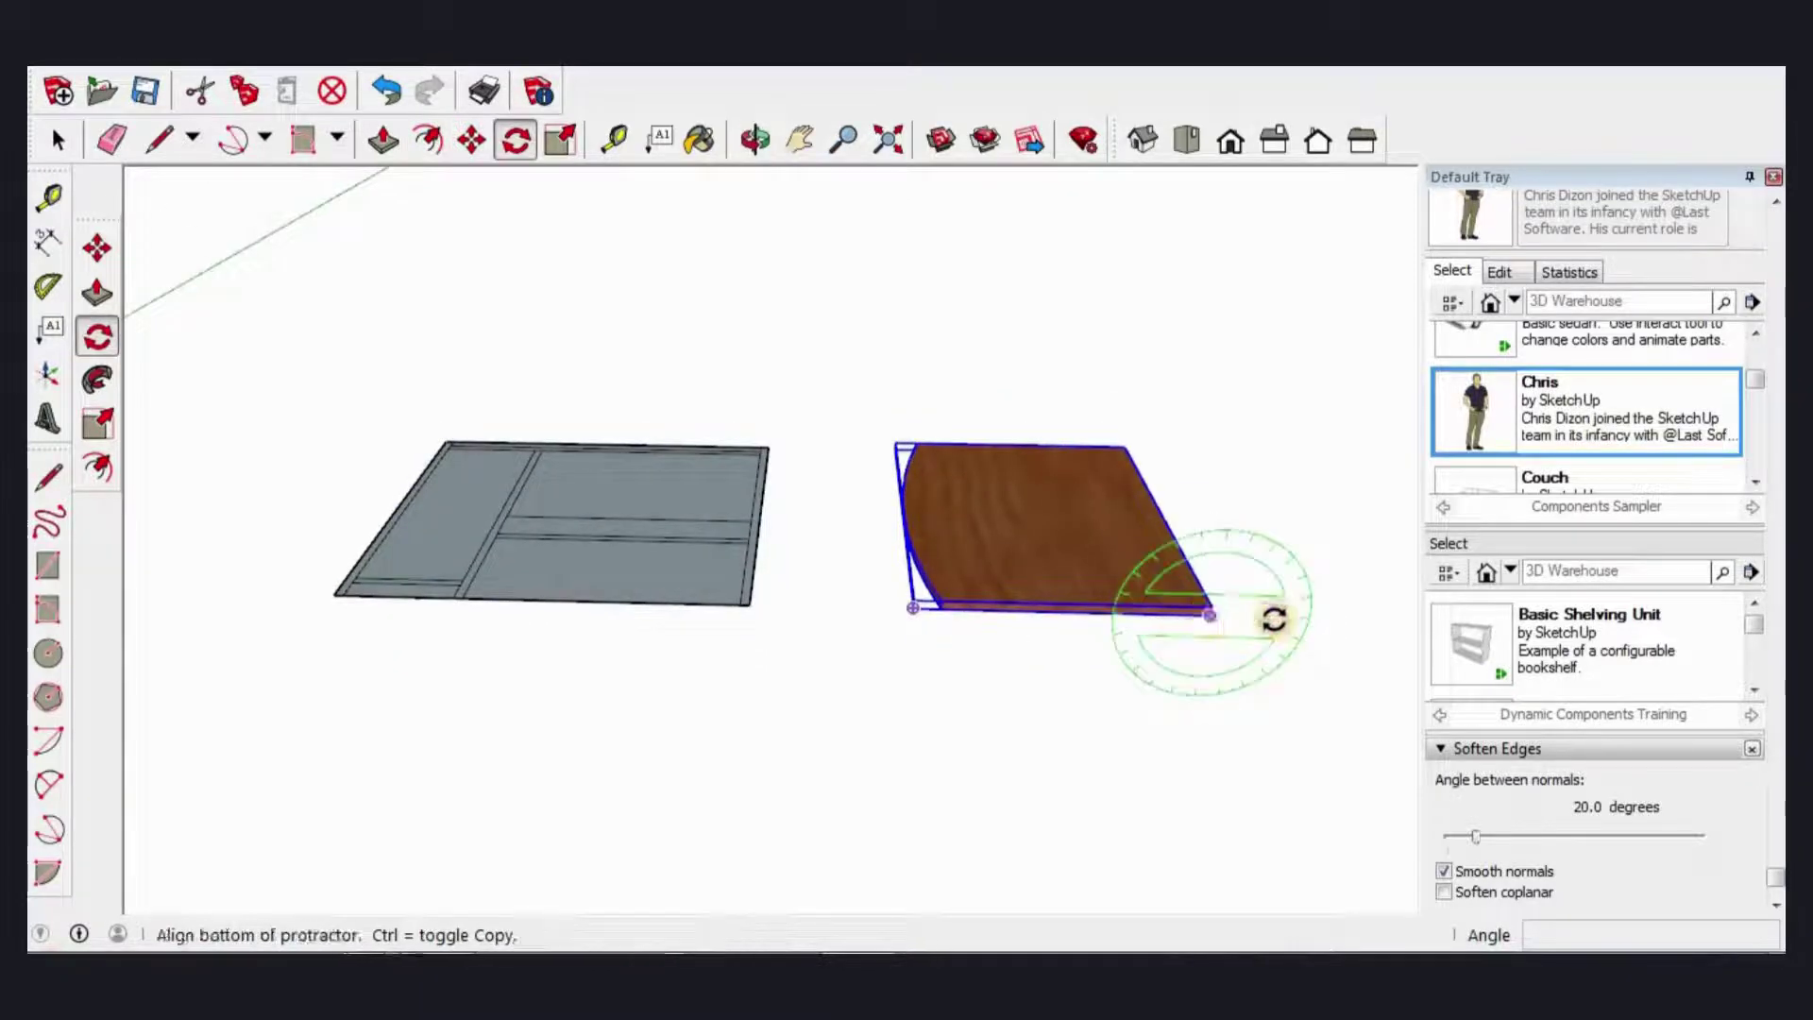
pyautogui.click(1274, 618)
pyautogui.click(1255, 696)
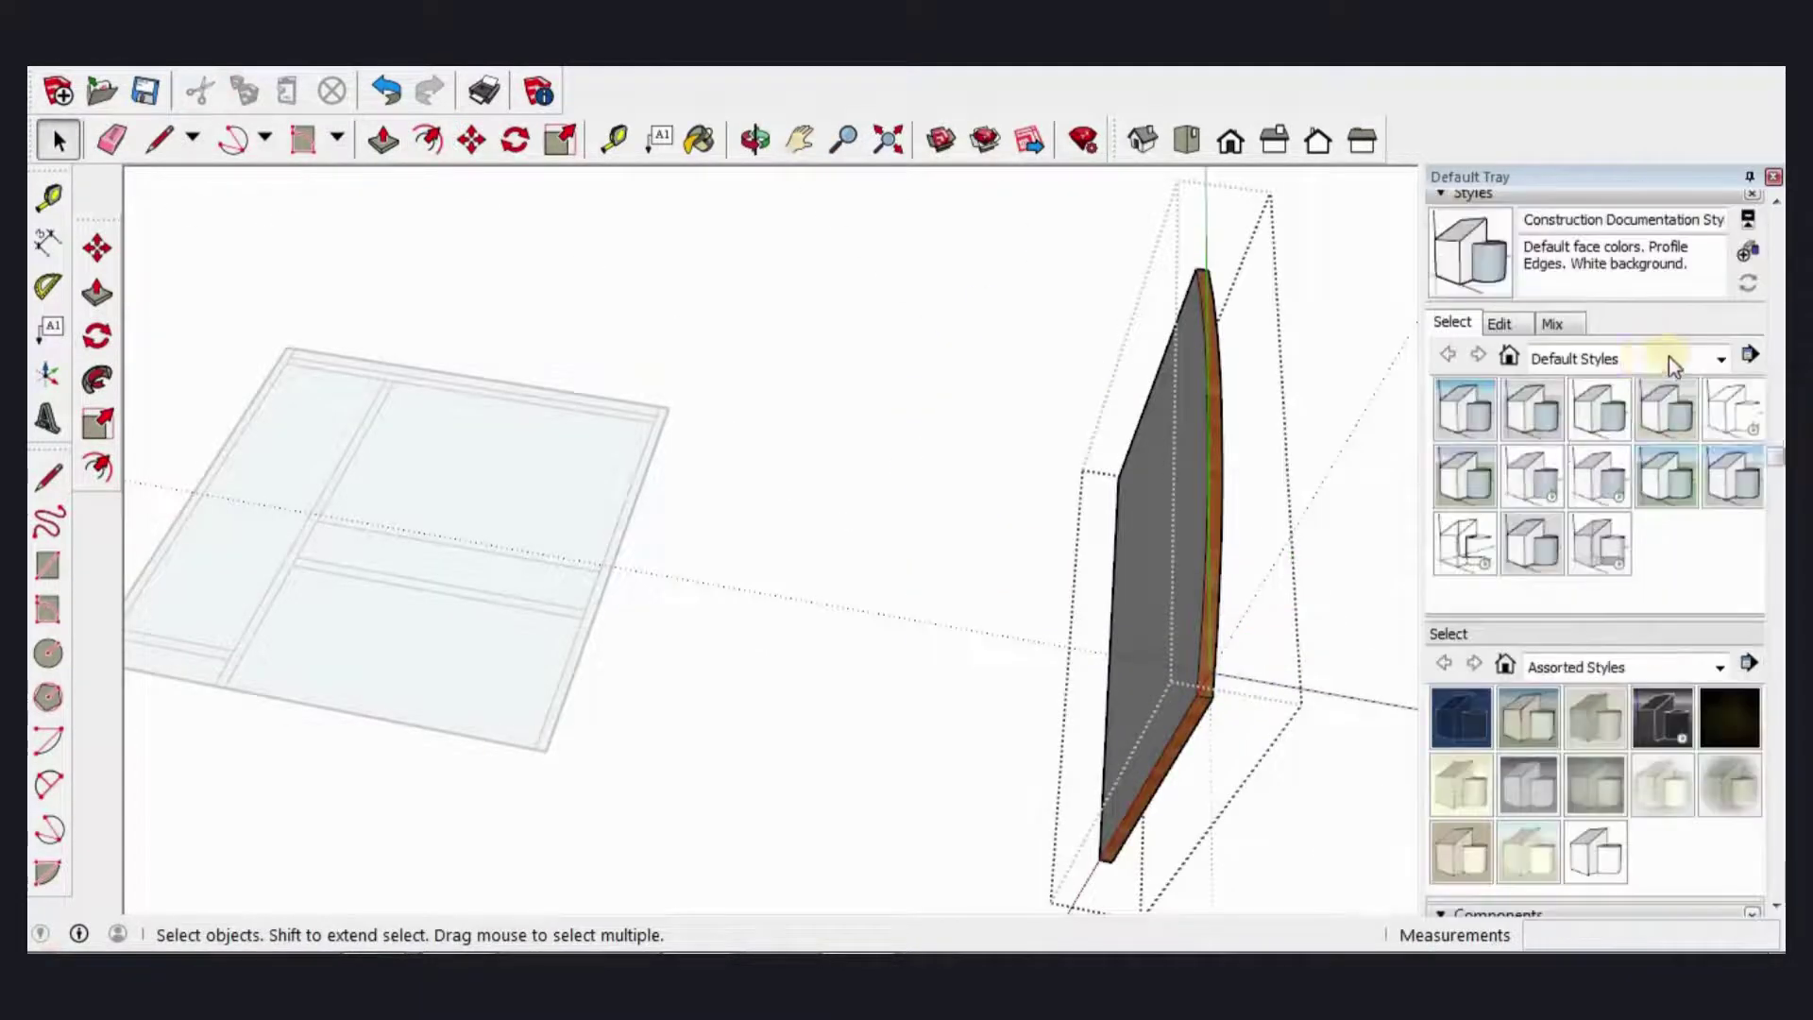
# Step: Paint the upright panel's remaining grey face with Wood Cherry Original
pyautogui.press('b')
pyautogui.moveTo(939, 405)
pyautogui.mouseDown(button='middle')
pyautogui.moveTo(972, 506)
pyautogui.moveTo(1370, 531)
pyautogui.moveTo(1255, 412)
pyautogui.mouseUp(button='middle')
pyautogui.click(1268, 575)
pyautogui.moveTo(1267, 575); pyautogui.dragTo(1381, 660, button='middle')
pyautogui.press('space')
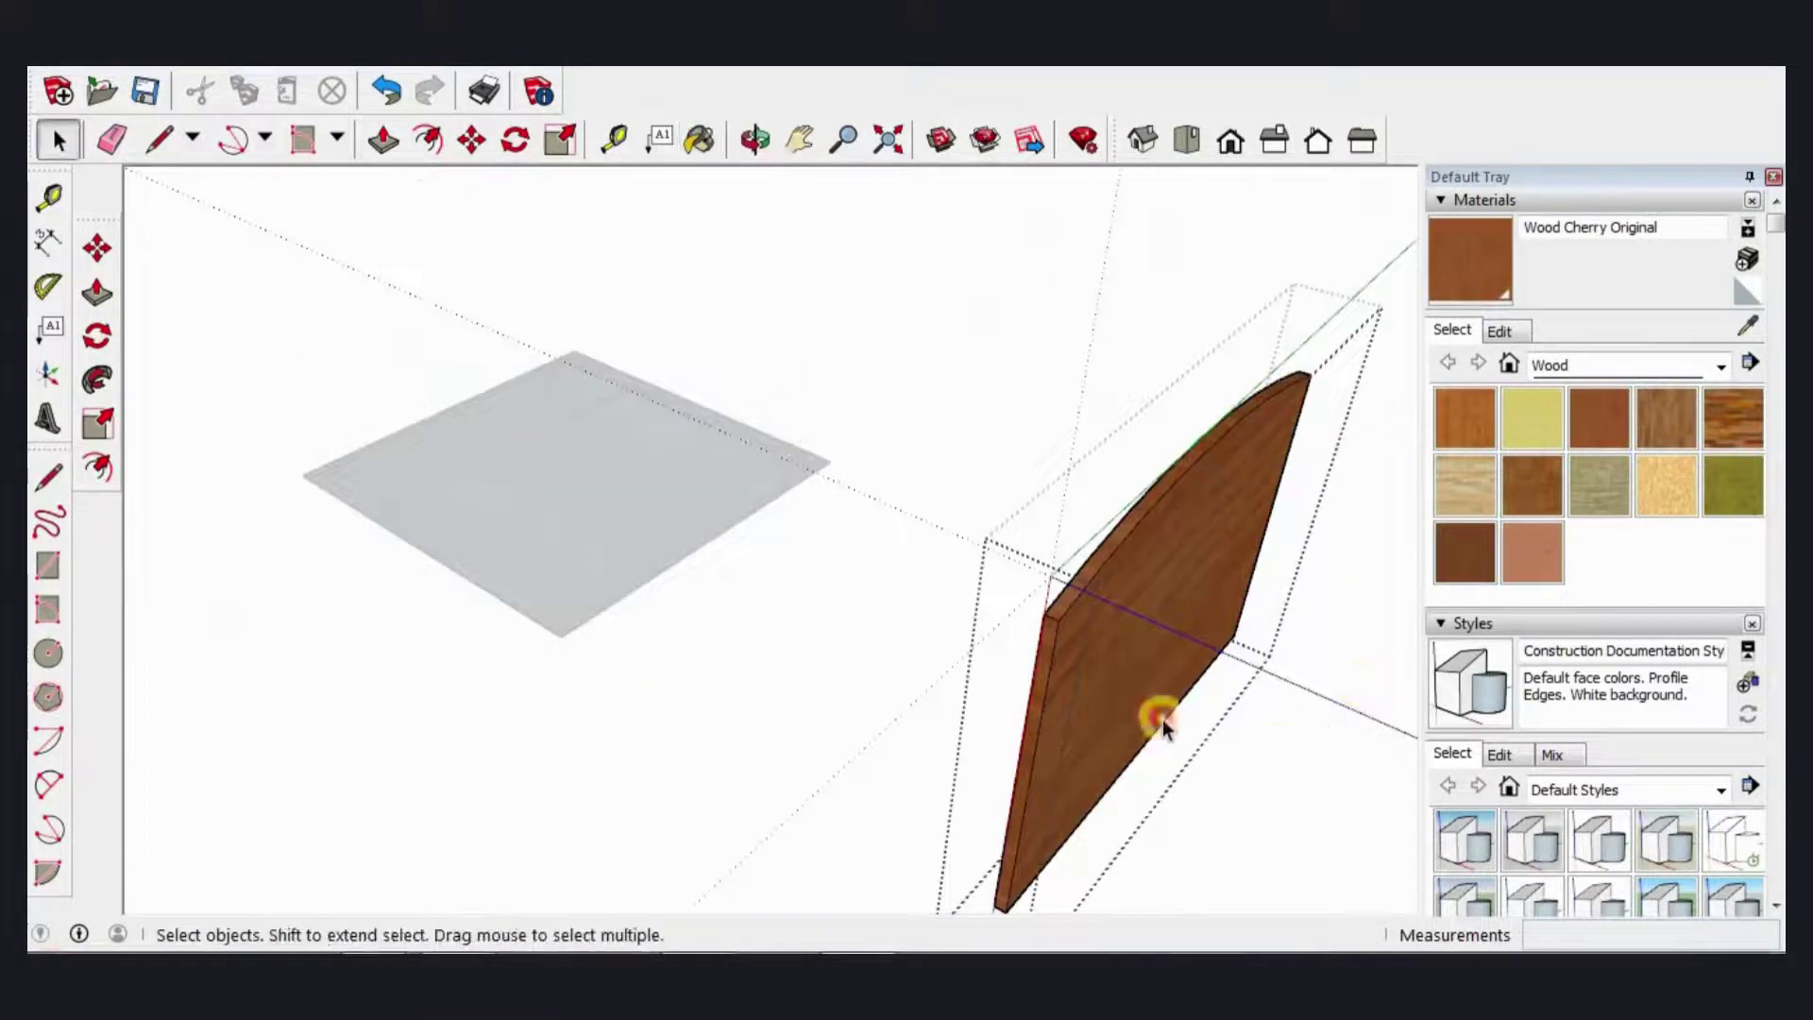
pyautogui.moveTo(1163, 720)
pyautogui.mouseDown(button='middle')
pyautogui.moveTo(1195, 729)
pyautogui.moveTo(1174, 708)
pyautogui.mouseUp(button='middle')
pyautogui.click(1175, 711)
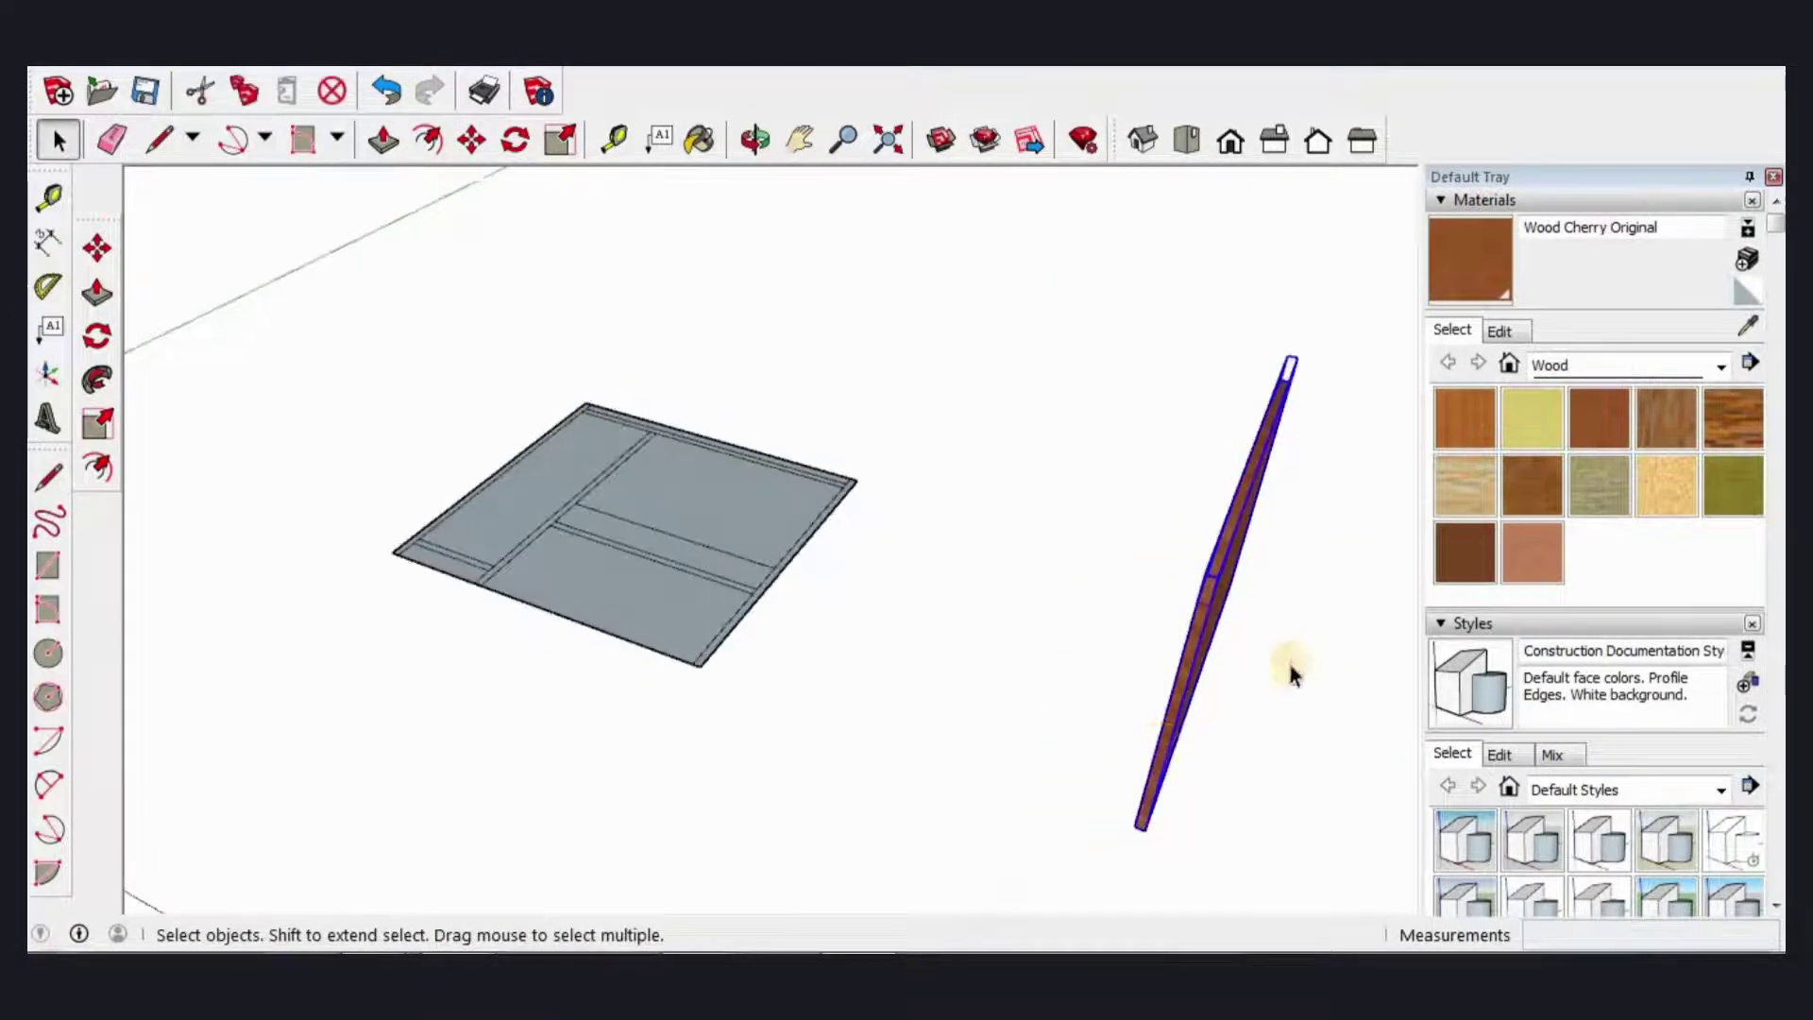
# Step: Copy the side panel from its bottom corner to the cabinet base's front corner
pyautogui.scroll(-1, 1137, 718)
pyautogui.scroll(-2, 1137, 718)
pyautogui.press('m')
pyautogui.scroll(3, 1142, 805)
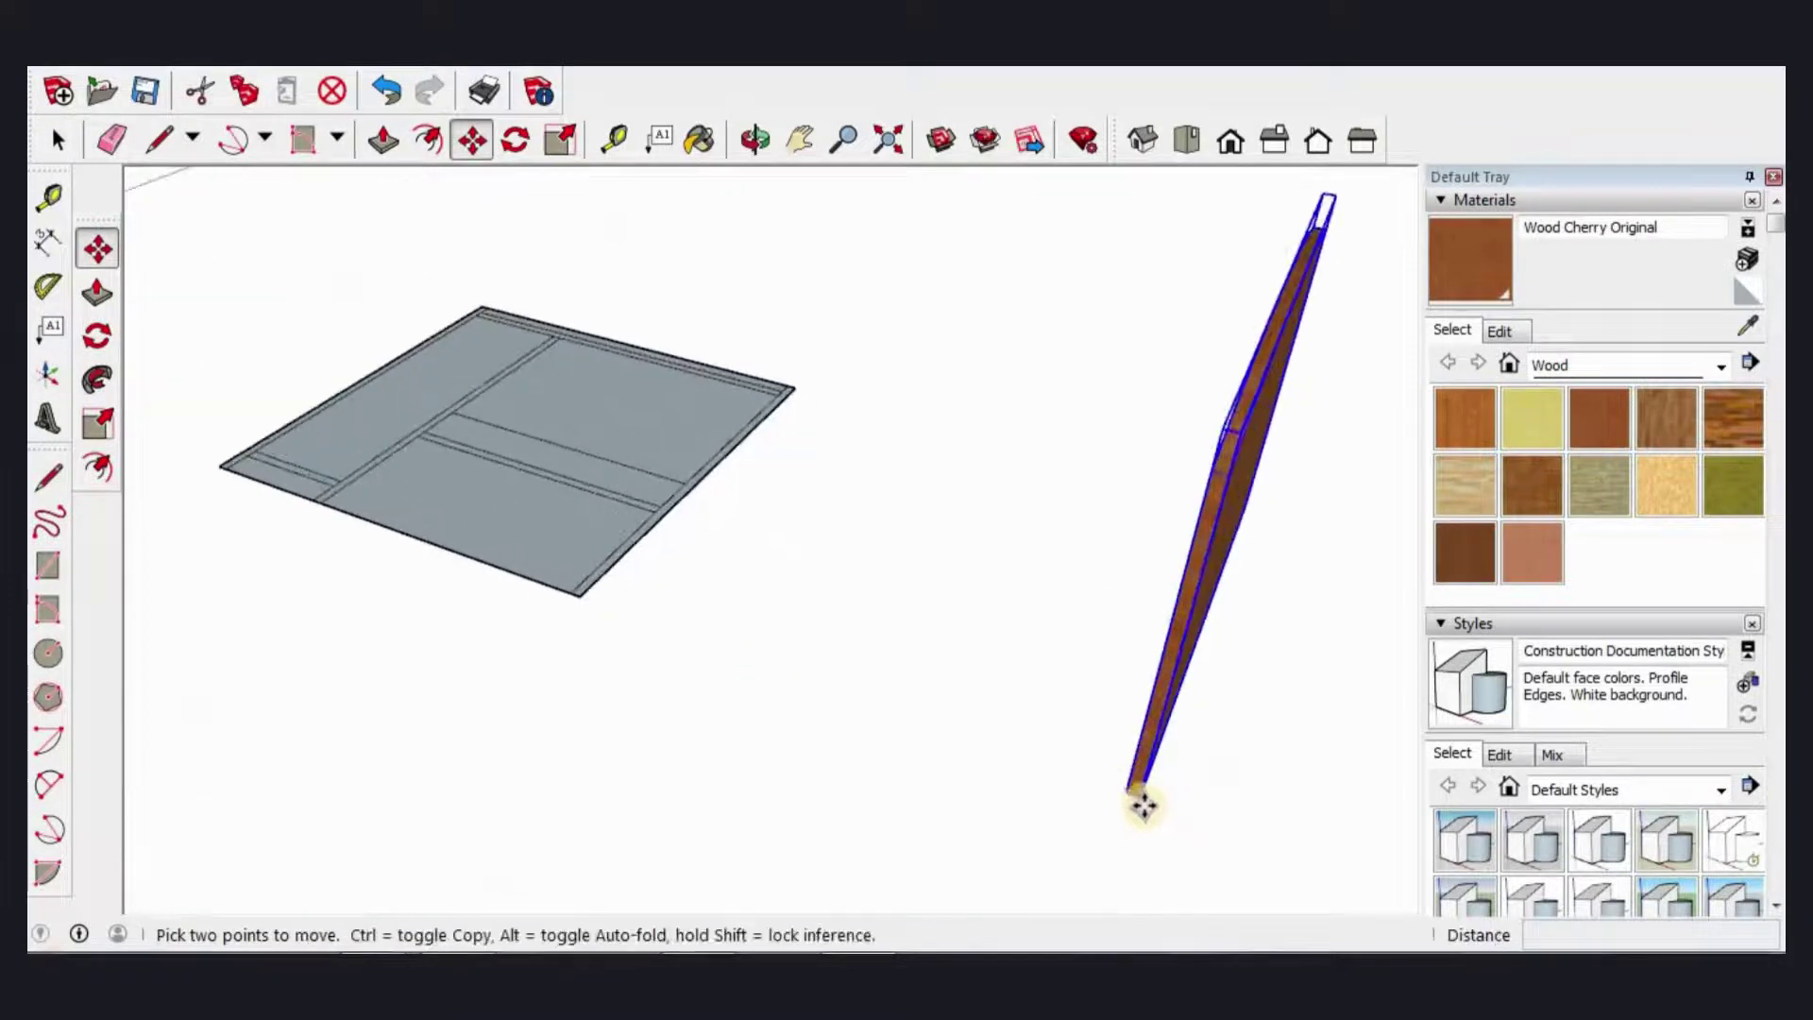
pyautogui.click(1129, 801)
pyautogui.press('ctrl')
pyautogui.click(579, 593)
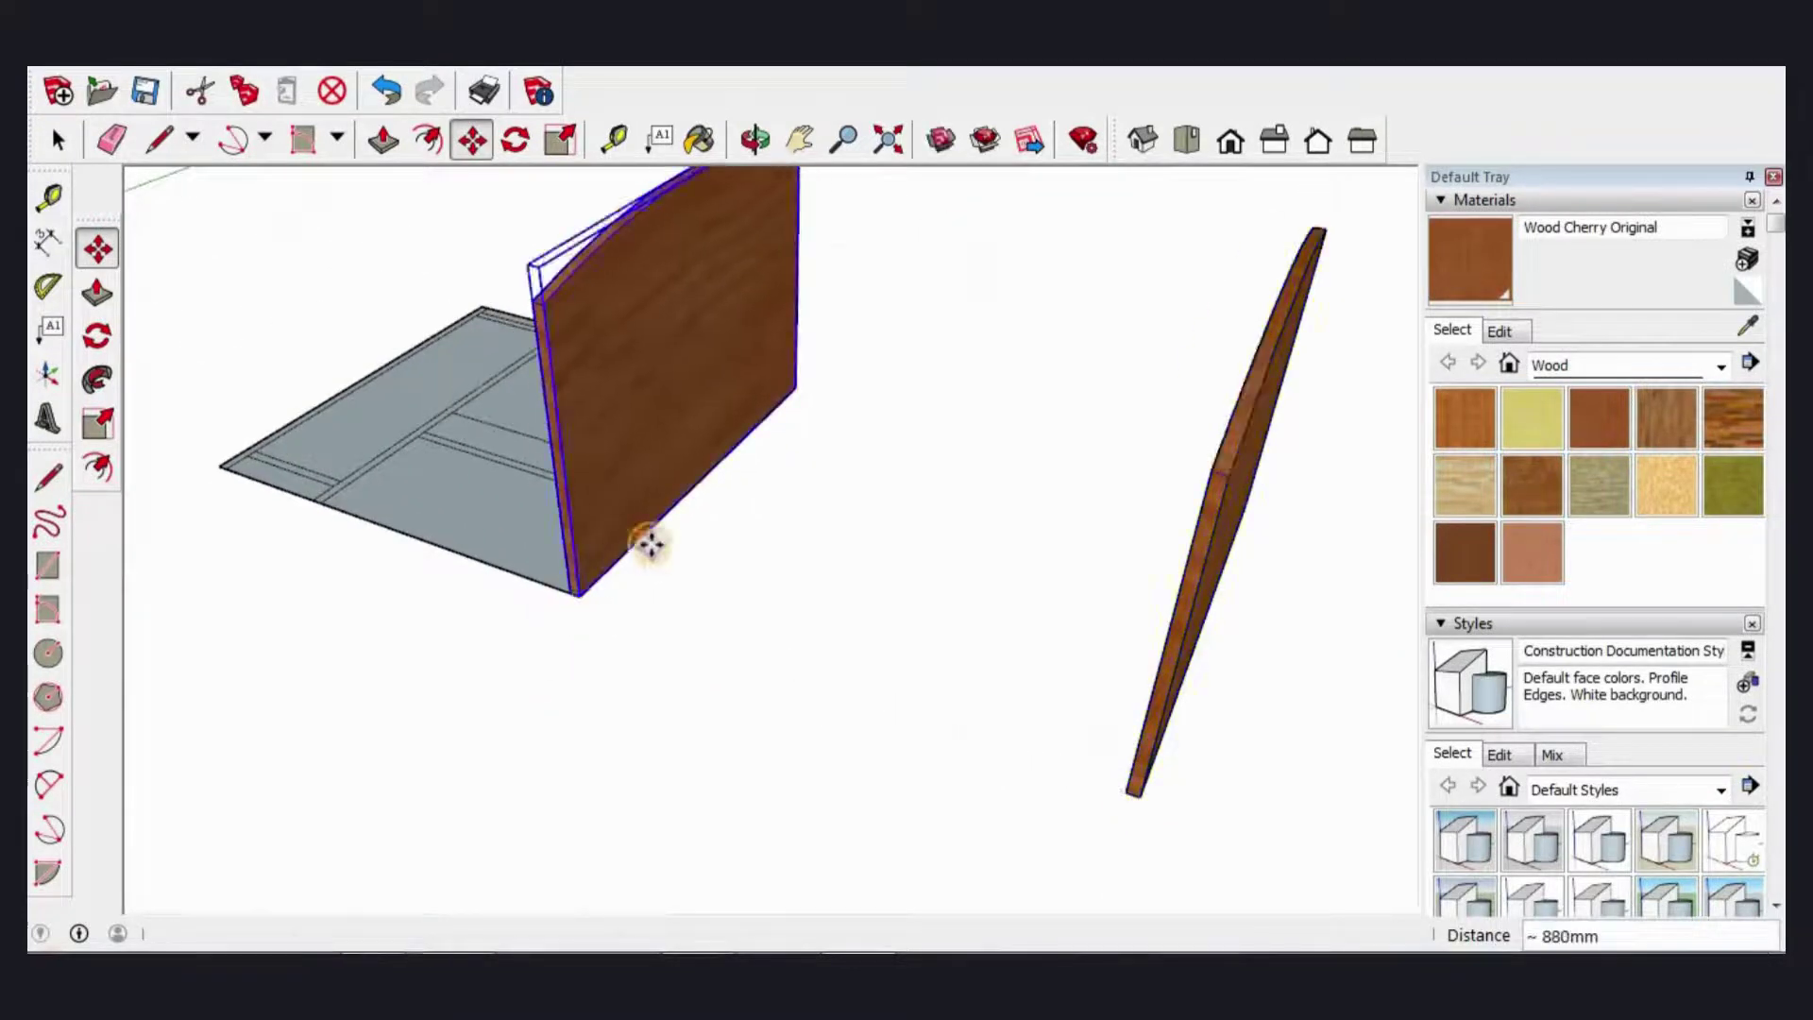
# Step: Copy the side panel again, snapping it to the floor's front-left corner 782 mm across
pyautogui.moveTo(691, 507); pyautogui.dragTo(720, 676, button='middle')
pyautogui.scroll(2, 695, 634)
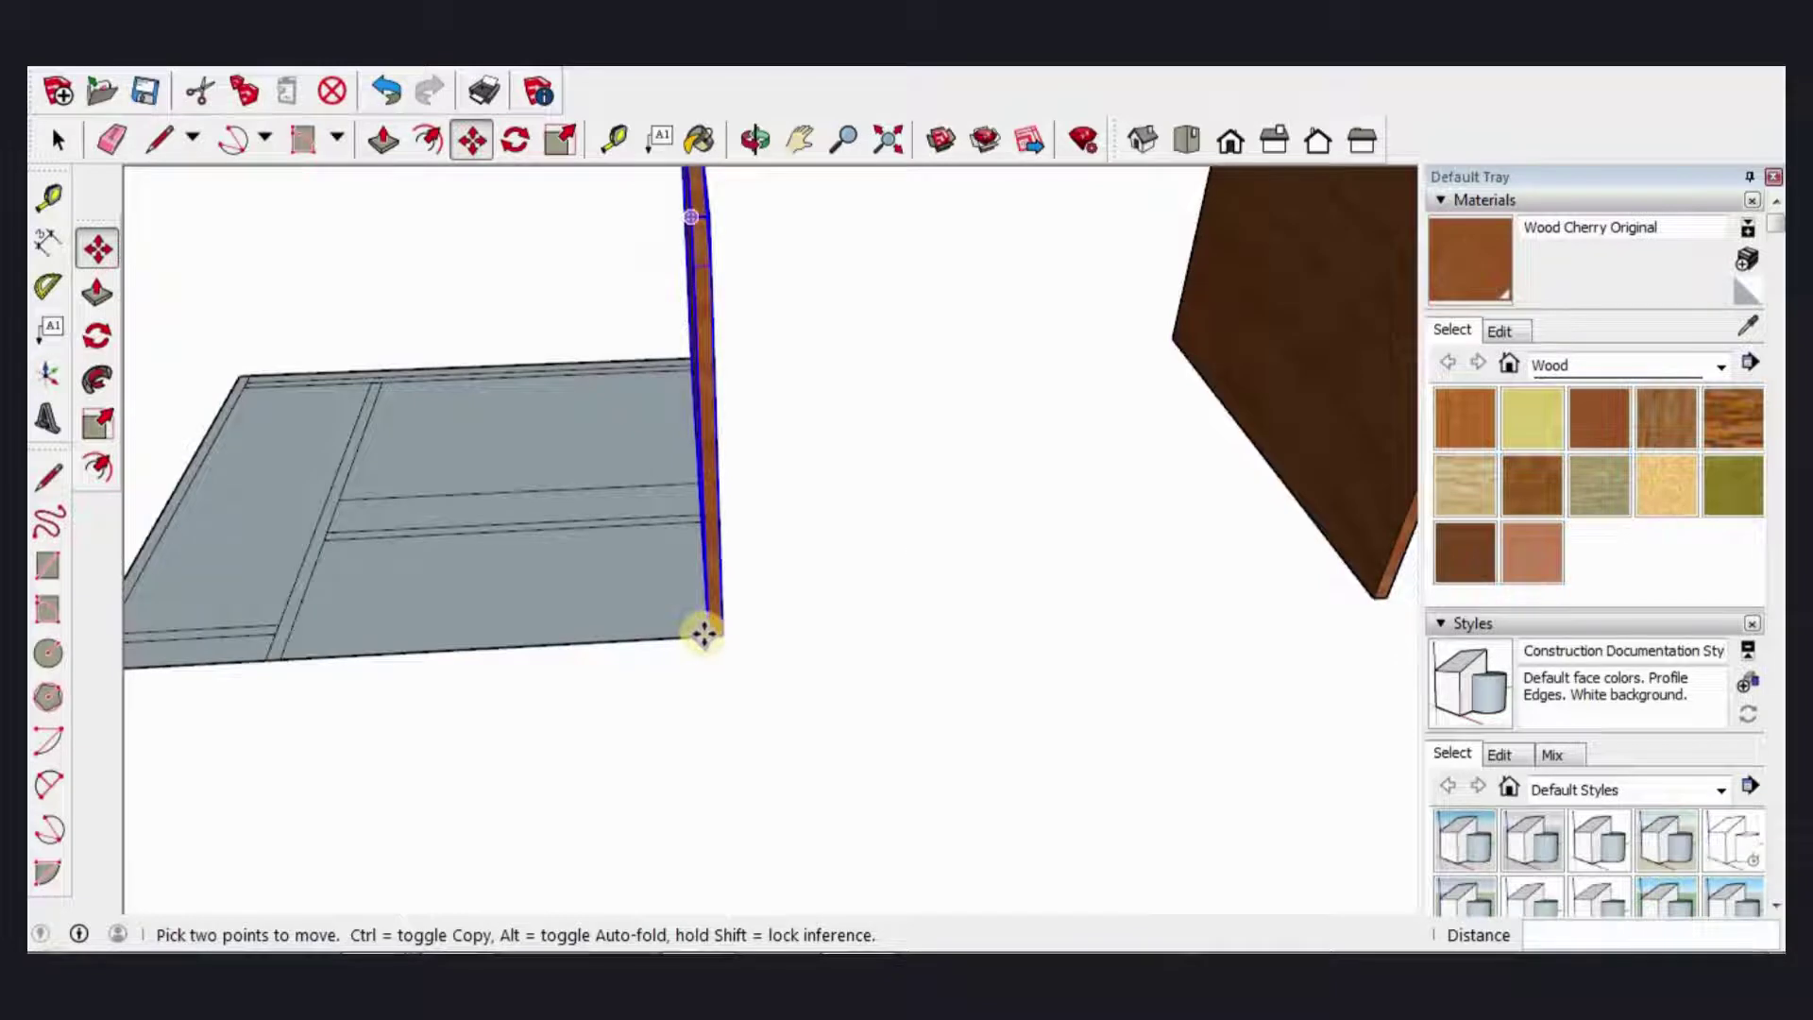
pyautogui.click(703, 634)
pyautogui.press('ctrl')
pyautogui.scroll(-2, 157, 652)
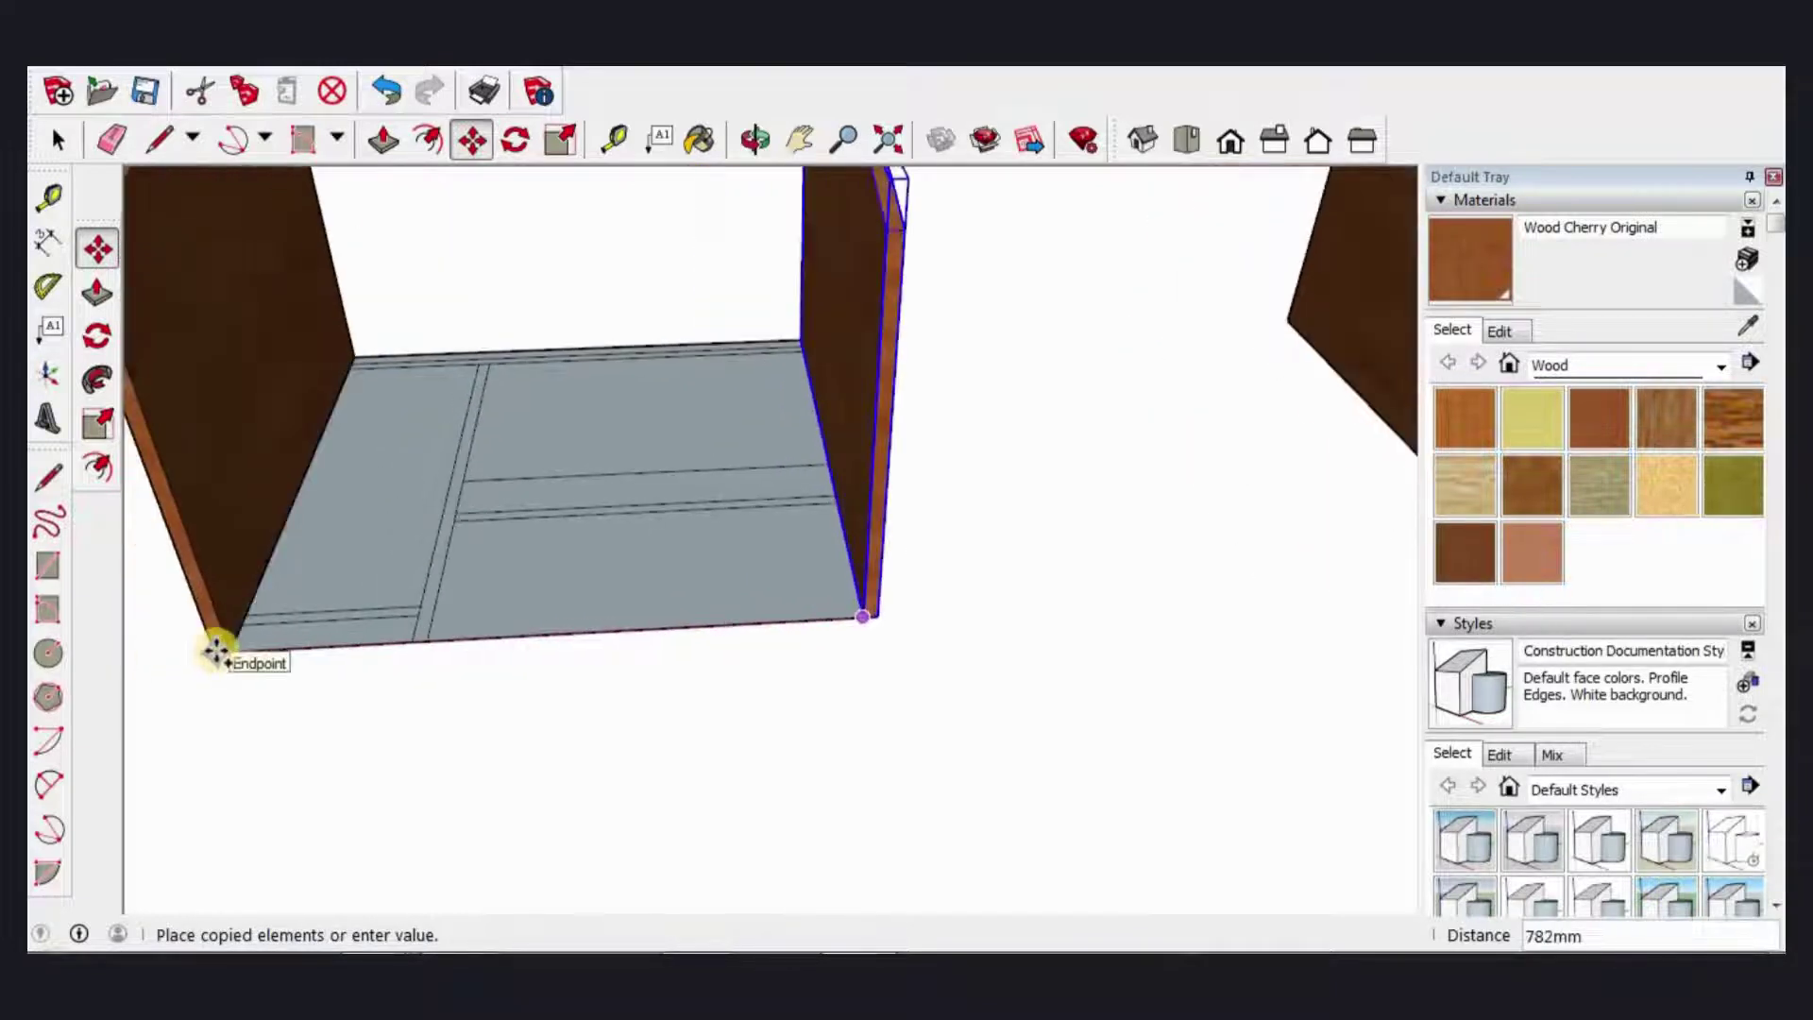
pyautogui.click(215, 651)
pyautogui.scroll(-2, 1133, 721)
pyautogui.moveTo(1133, 721); pyautogui.dragTo(1053, 595, button='middle')
pyautogui.press('space')
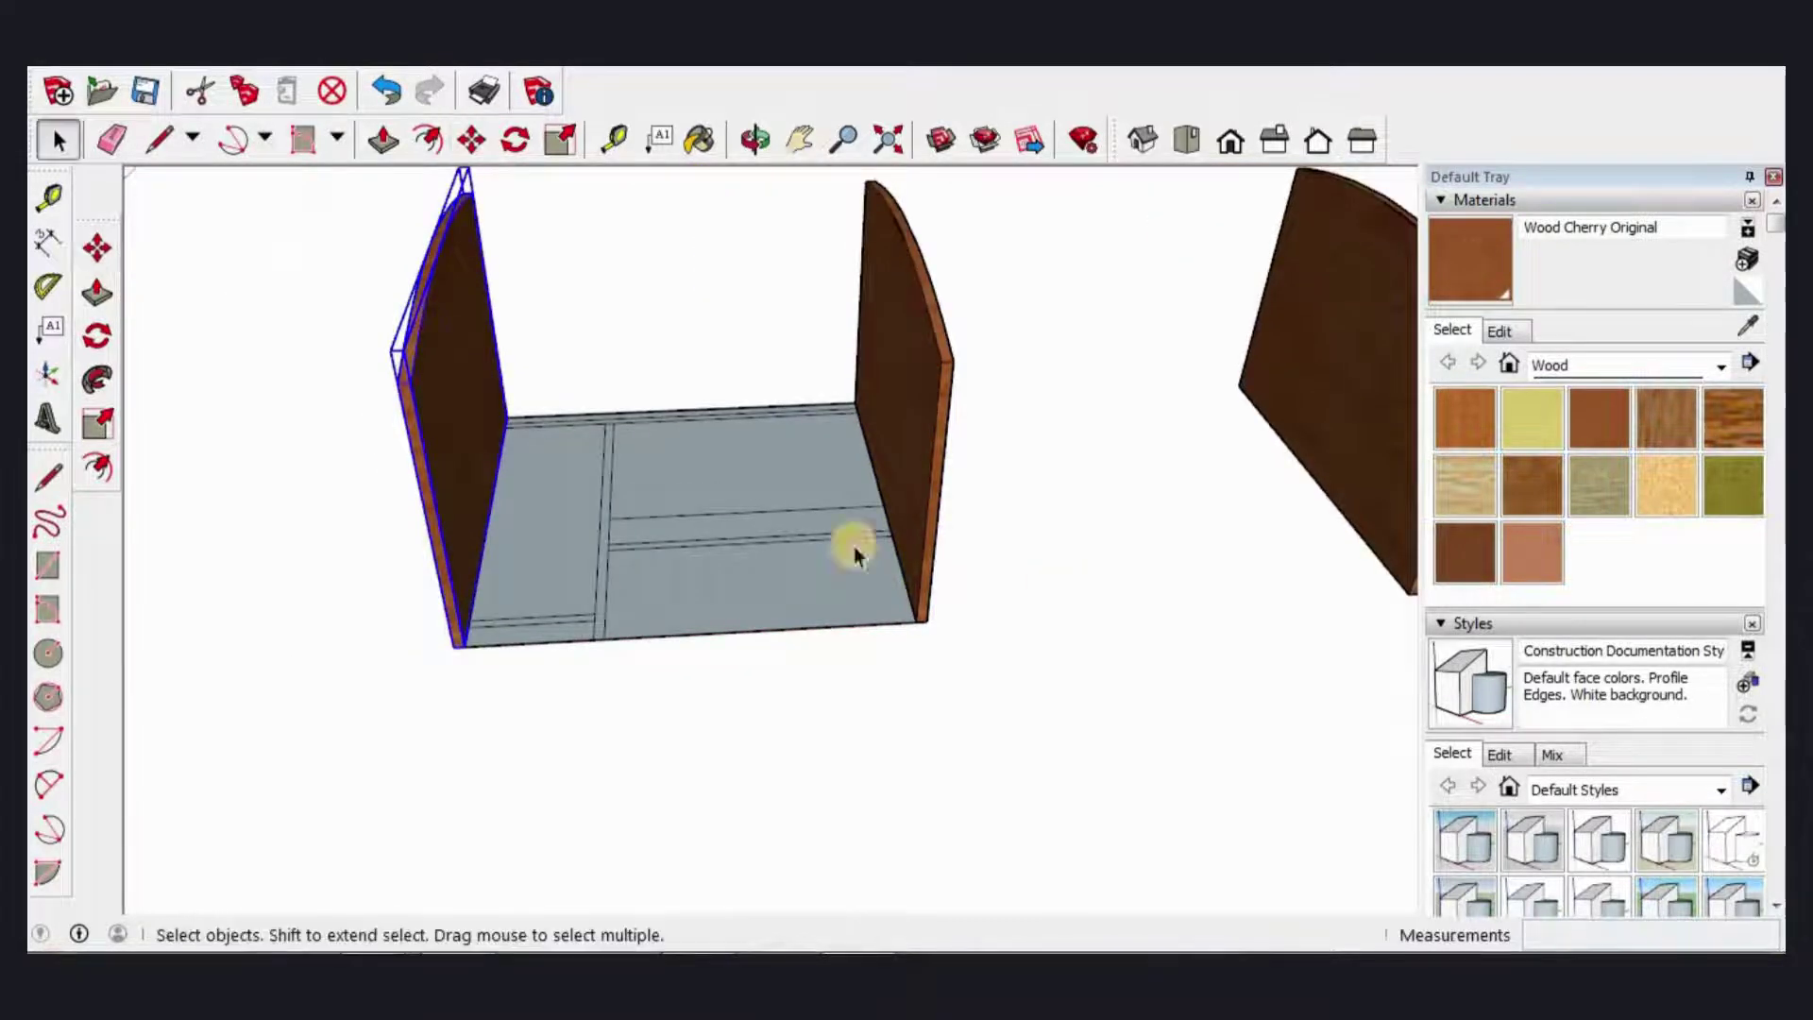
pyautogui.moveTo(853, 546); pyautogui.dragTo(579, 728, button='middle')
pyautogui.scroll(3, 405, 608)
pyautogui.scroll(1, 402, 614)
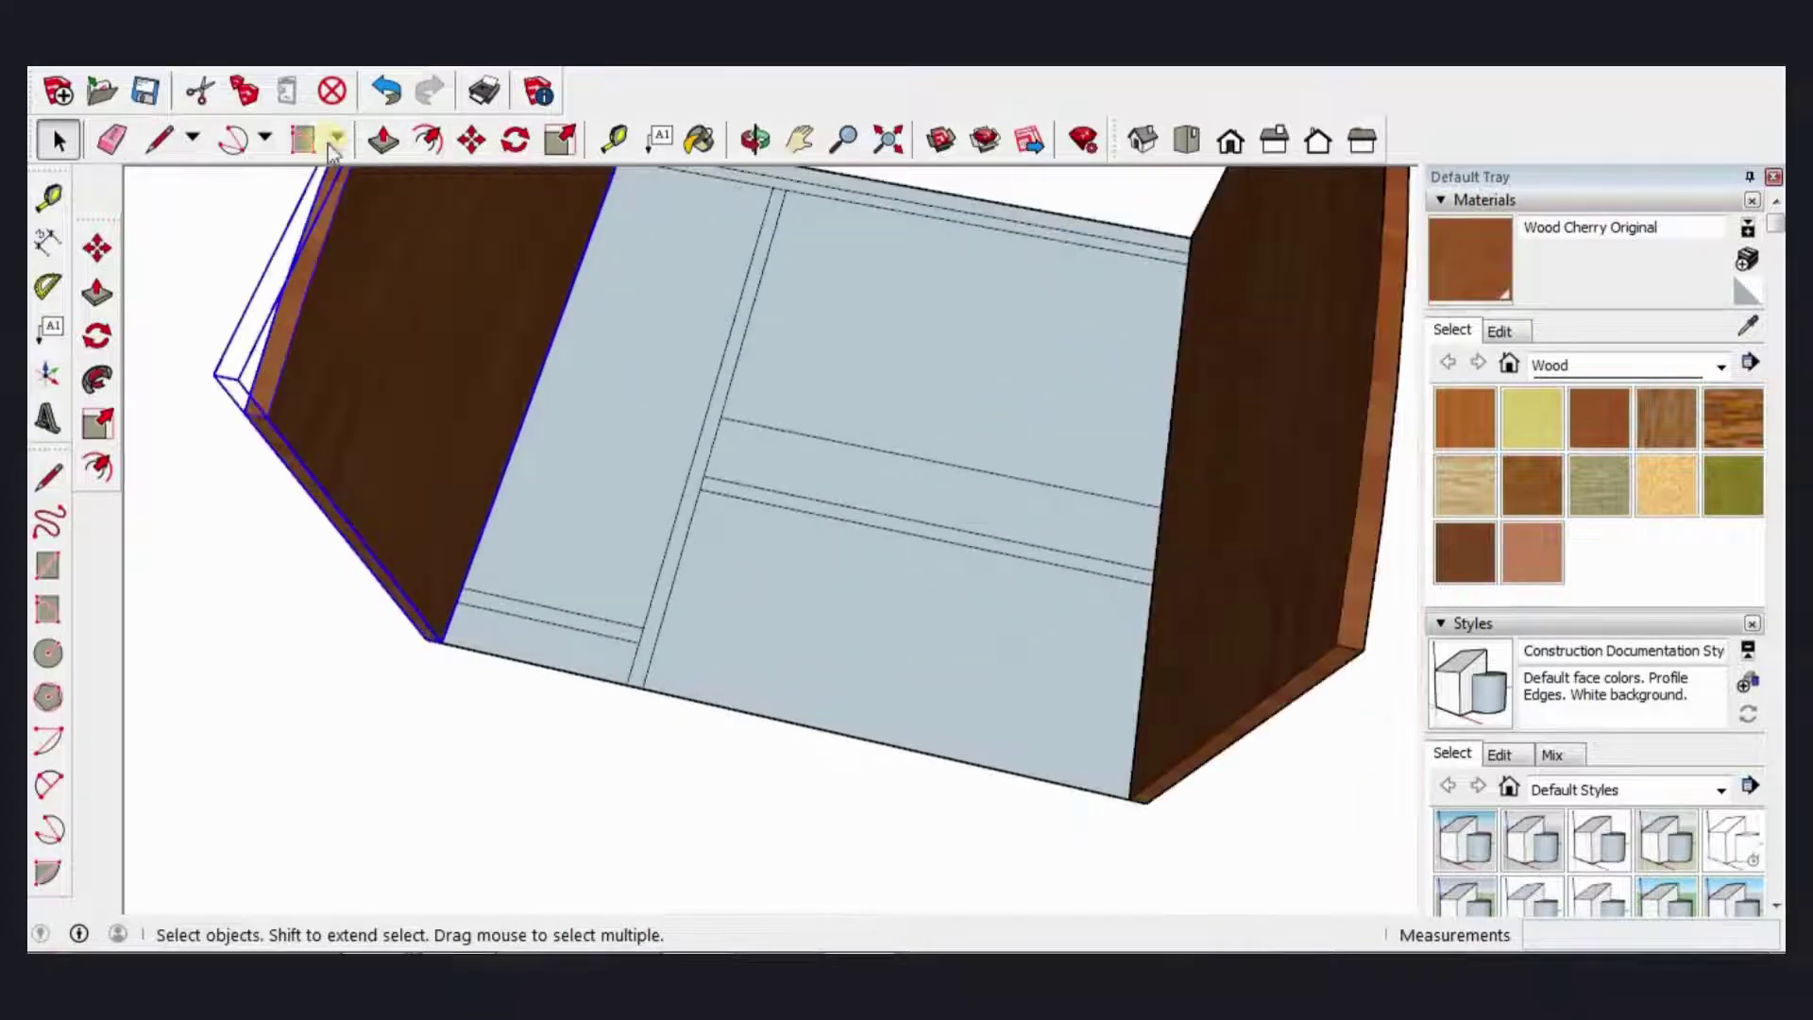
# Step: Raise the front-left floor strip into a 500 mm tall panel (-500)
pyautogui.moveTo(400, 247)
pyautogui.mouseDown(button='middle')
pyautogui.moveTo(296, 170)
pyautogui.moveTo(414, 151)
pyautogui.mouseUp(button='middle')
pyautogui.click(382, 139)
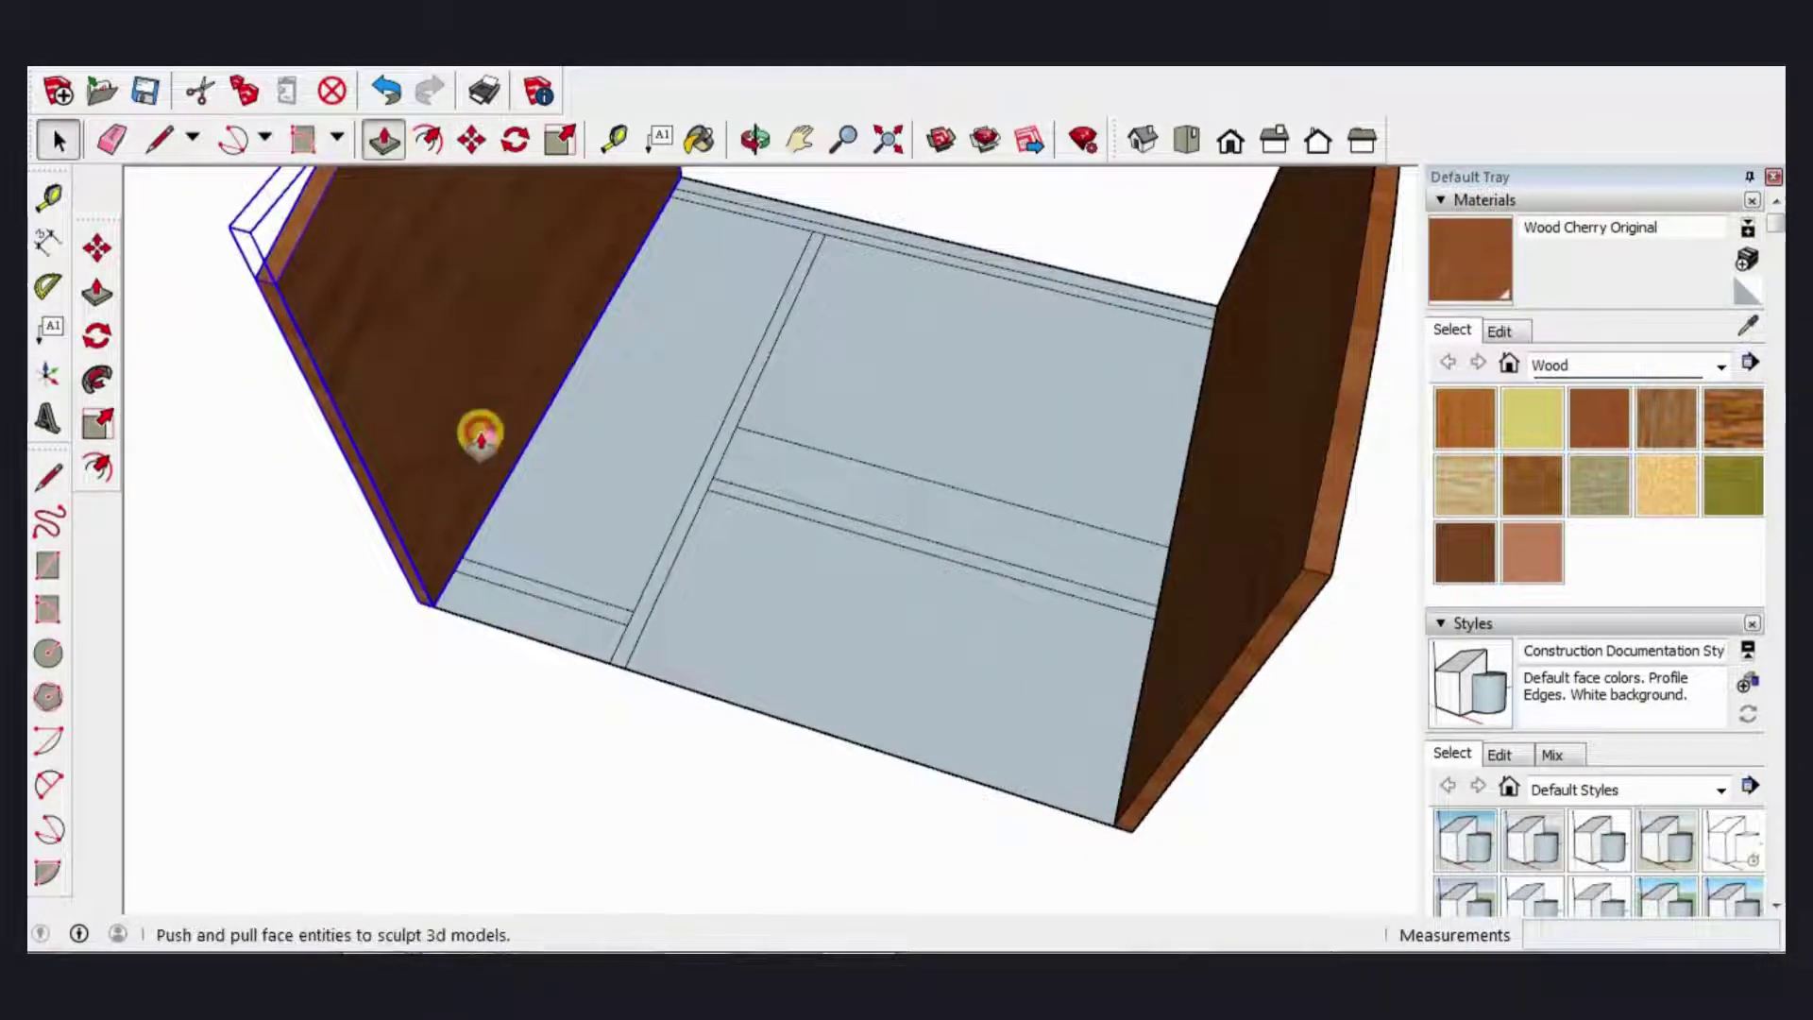
pyautogui.moveTo(493, 573); pyautogui.dragTo(288, 247)
pyautogui.scroll(2, 321, 281)
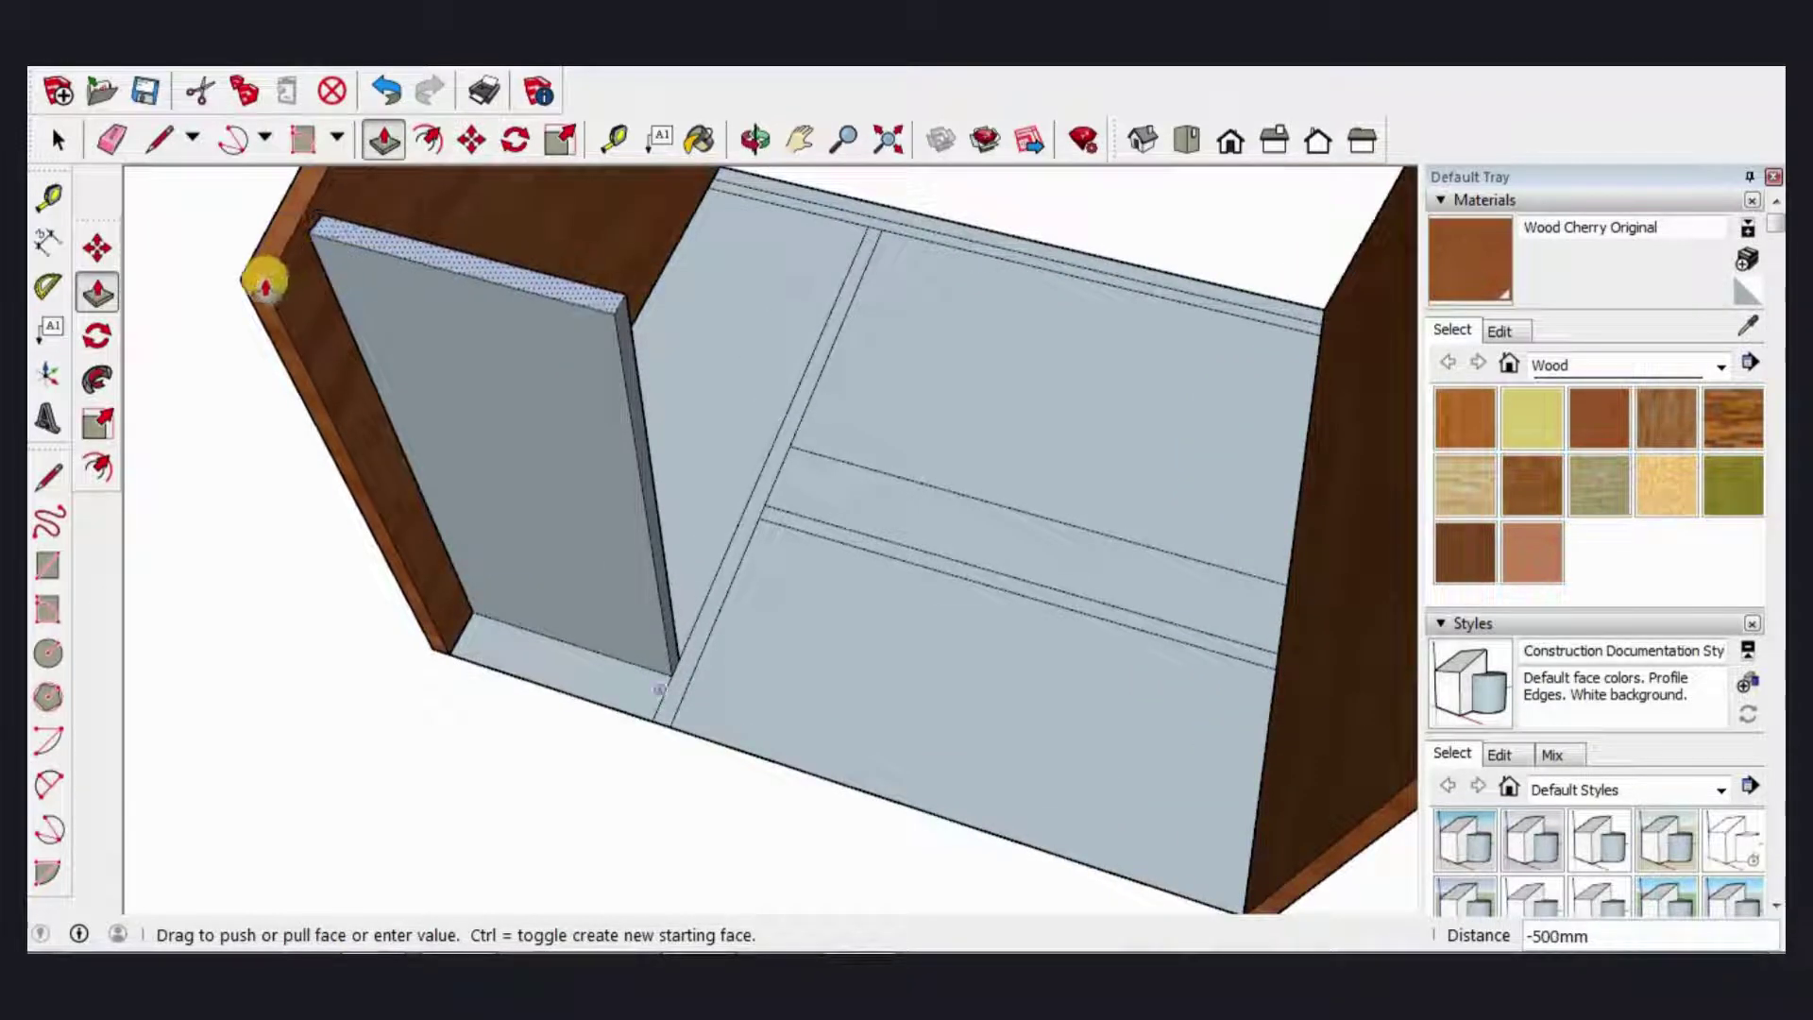
pyautogui.write('-500')
pyautogui.press('Return')
# Step: Extrude the thin divider face up to the panel height
pyautogui.moveTo(605, 442)
pyautogui.mouseDown(button='middle')
pyautogui.moveTo(803, 408)
pyautogui.moveTo(854, 421)
pyautogui.mouseUp(button='middle')
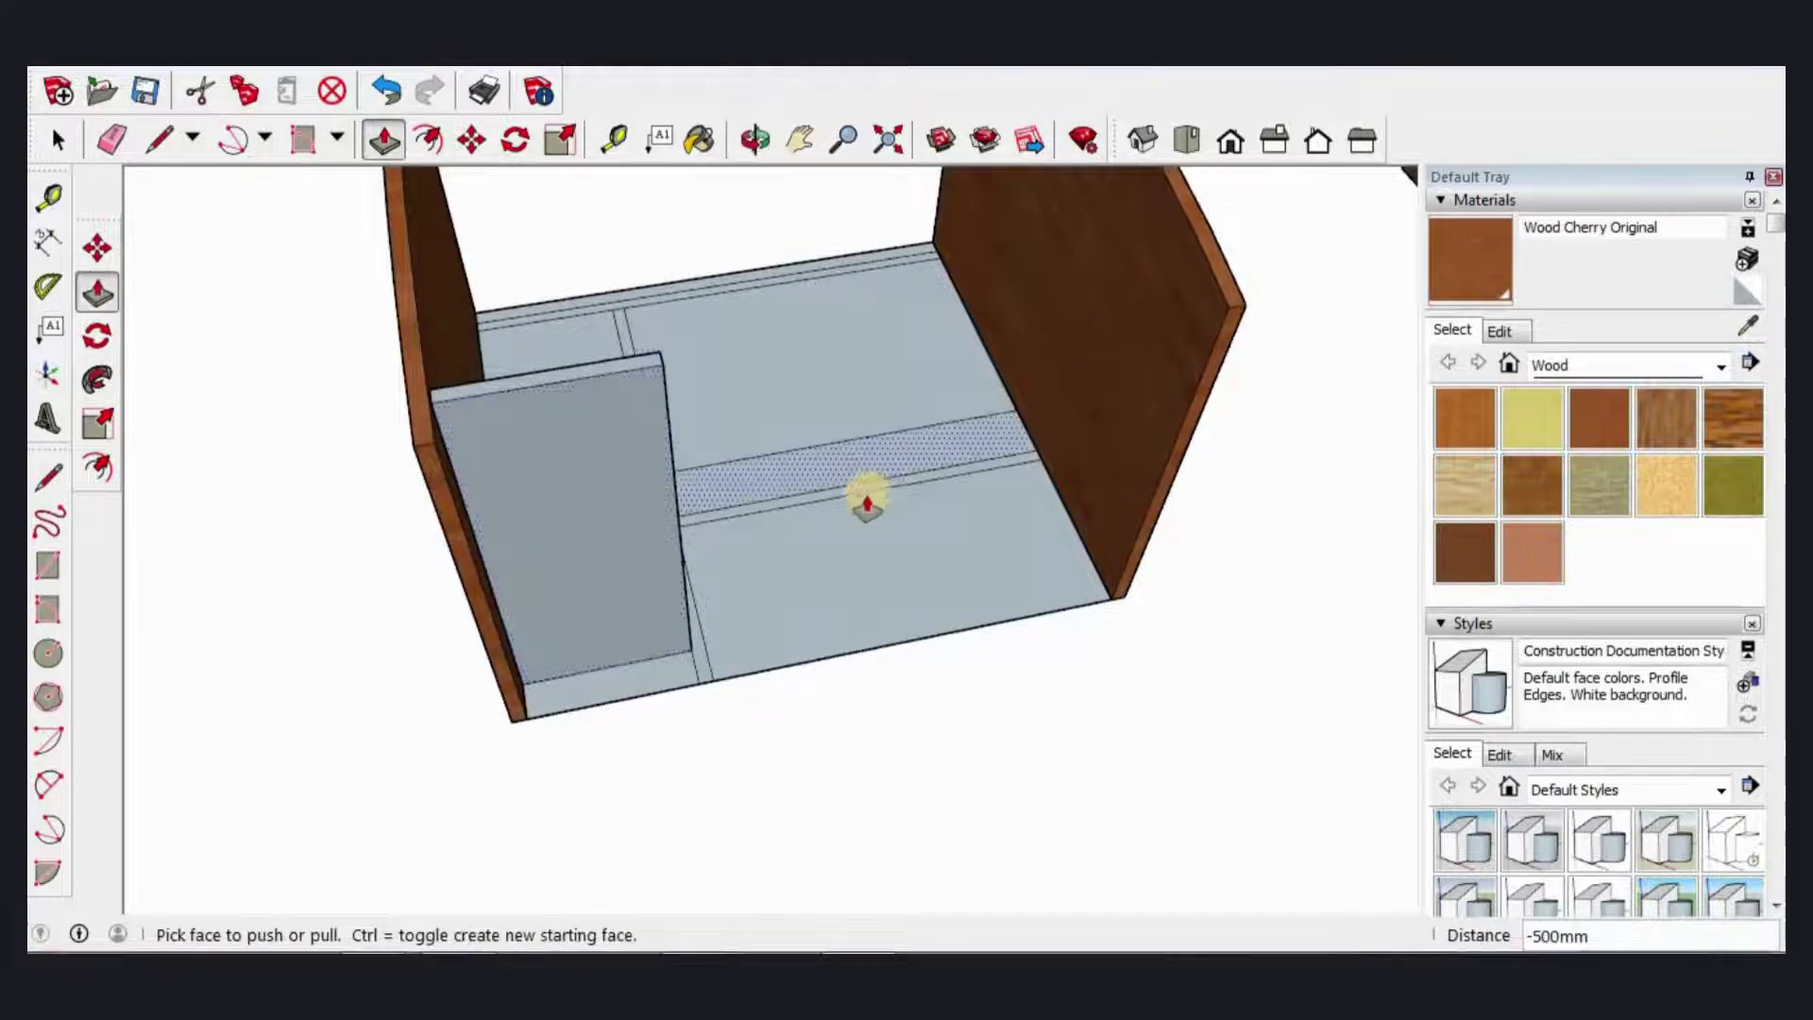
pyautogui.moveTo(789, 507)
pyautogui.mouseDown(button='middle')
pyautogui.moveTo(601, 557)
pyautogui.moveTo(668, 675)
pyautogui.mouseUp(button='middle')
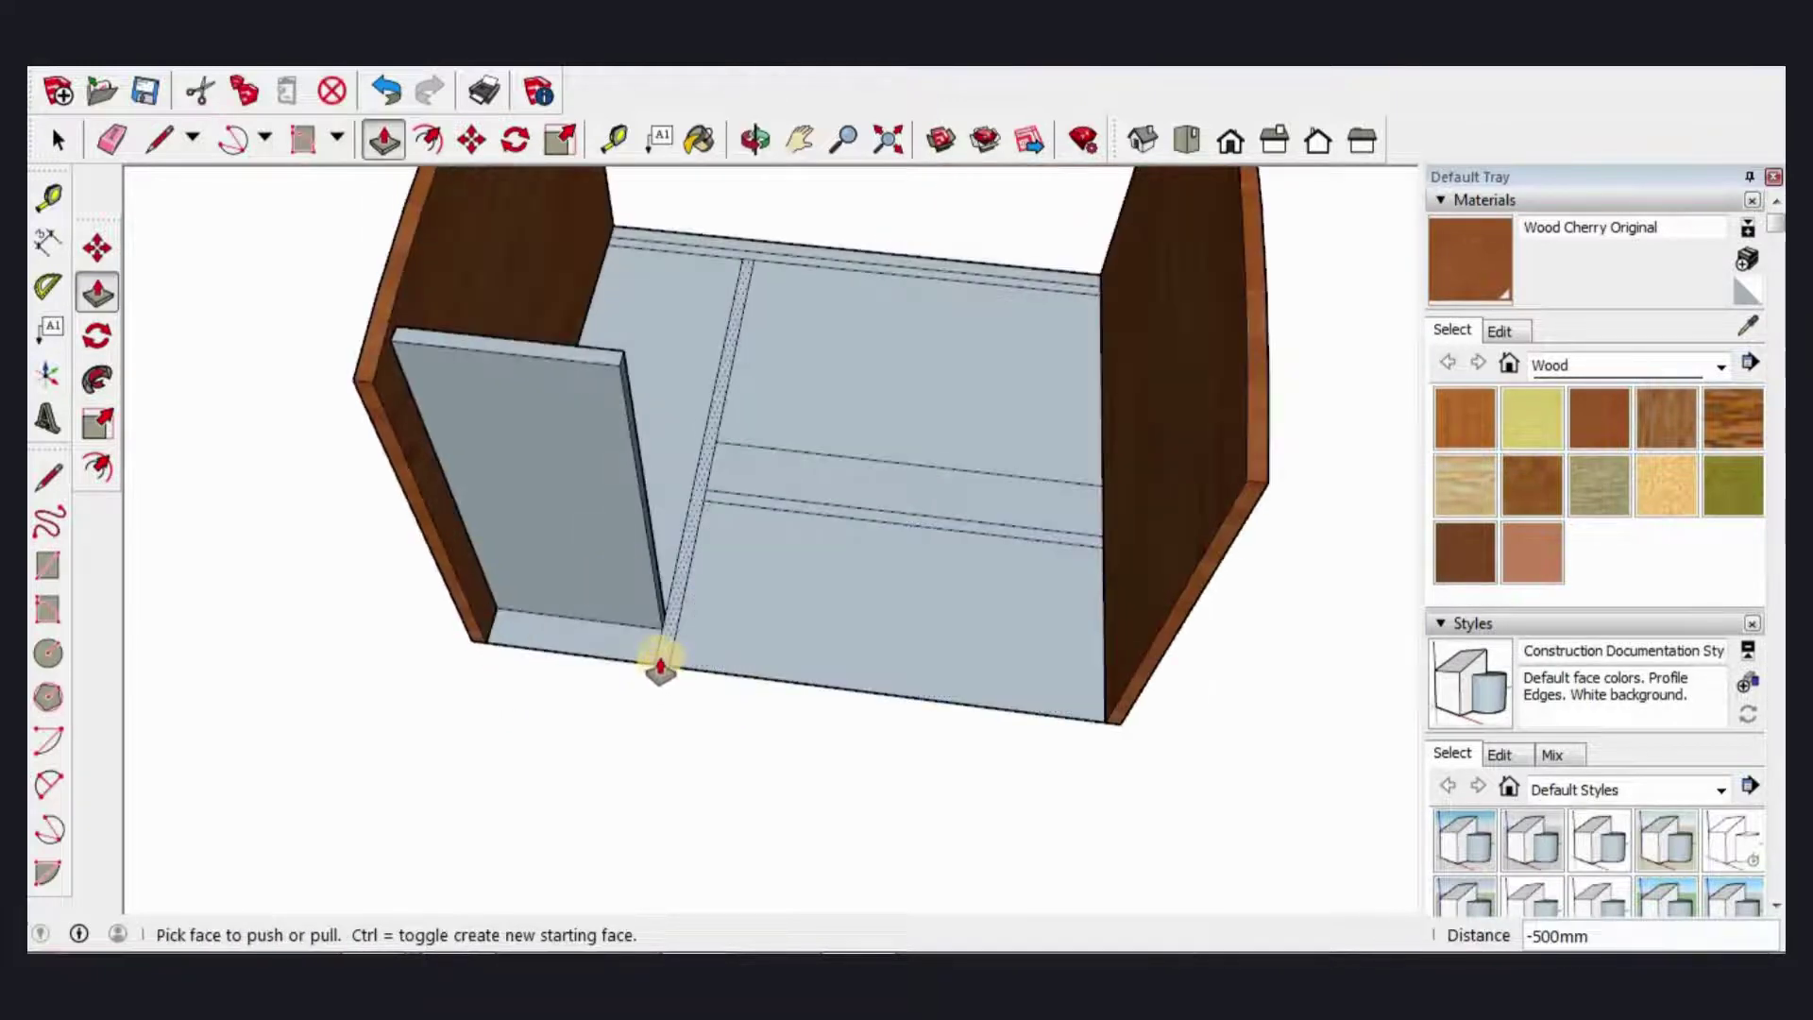
pyautogui.moveTo(660, 669); pyautogui.dragTo(359, 387)
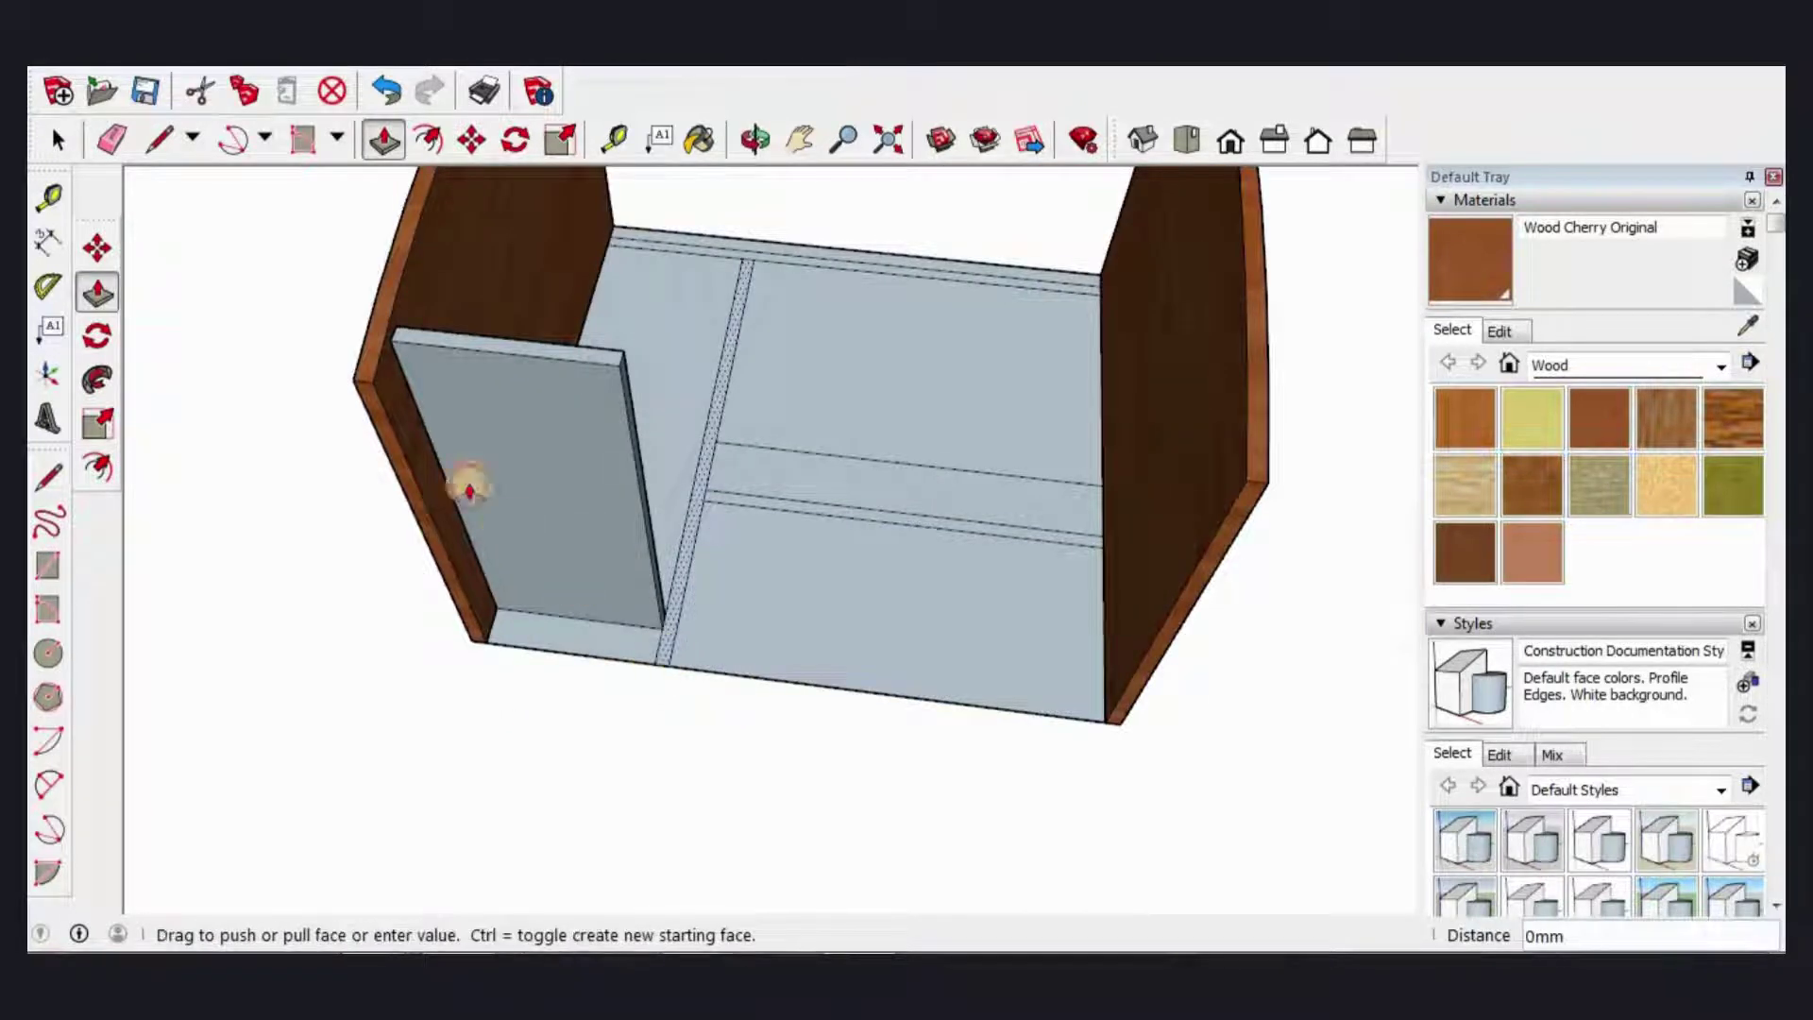
pyautogui.click(372, 385)
# Step: Extrude the top board face between the curved sides
pyautogui.scroll(-5, 769, 750)
pyautogui.moveTo(770, 750); pyautogui.dragTo(647, 292, button='middle')
pyautogui.scroll(6, 689, 363)
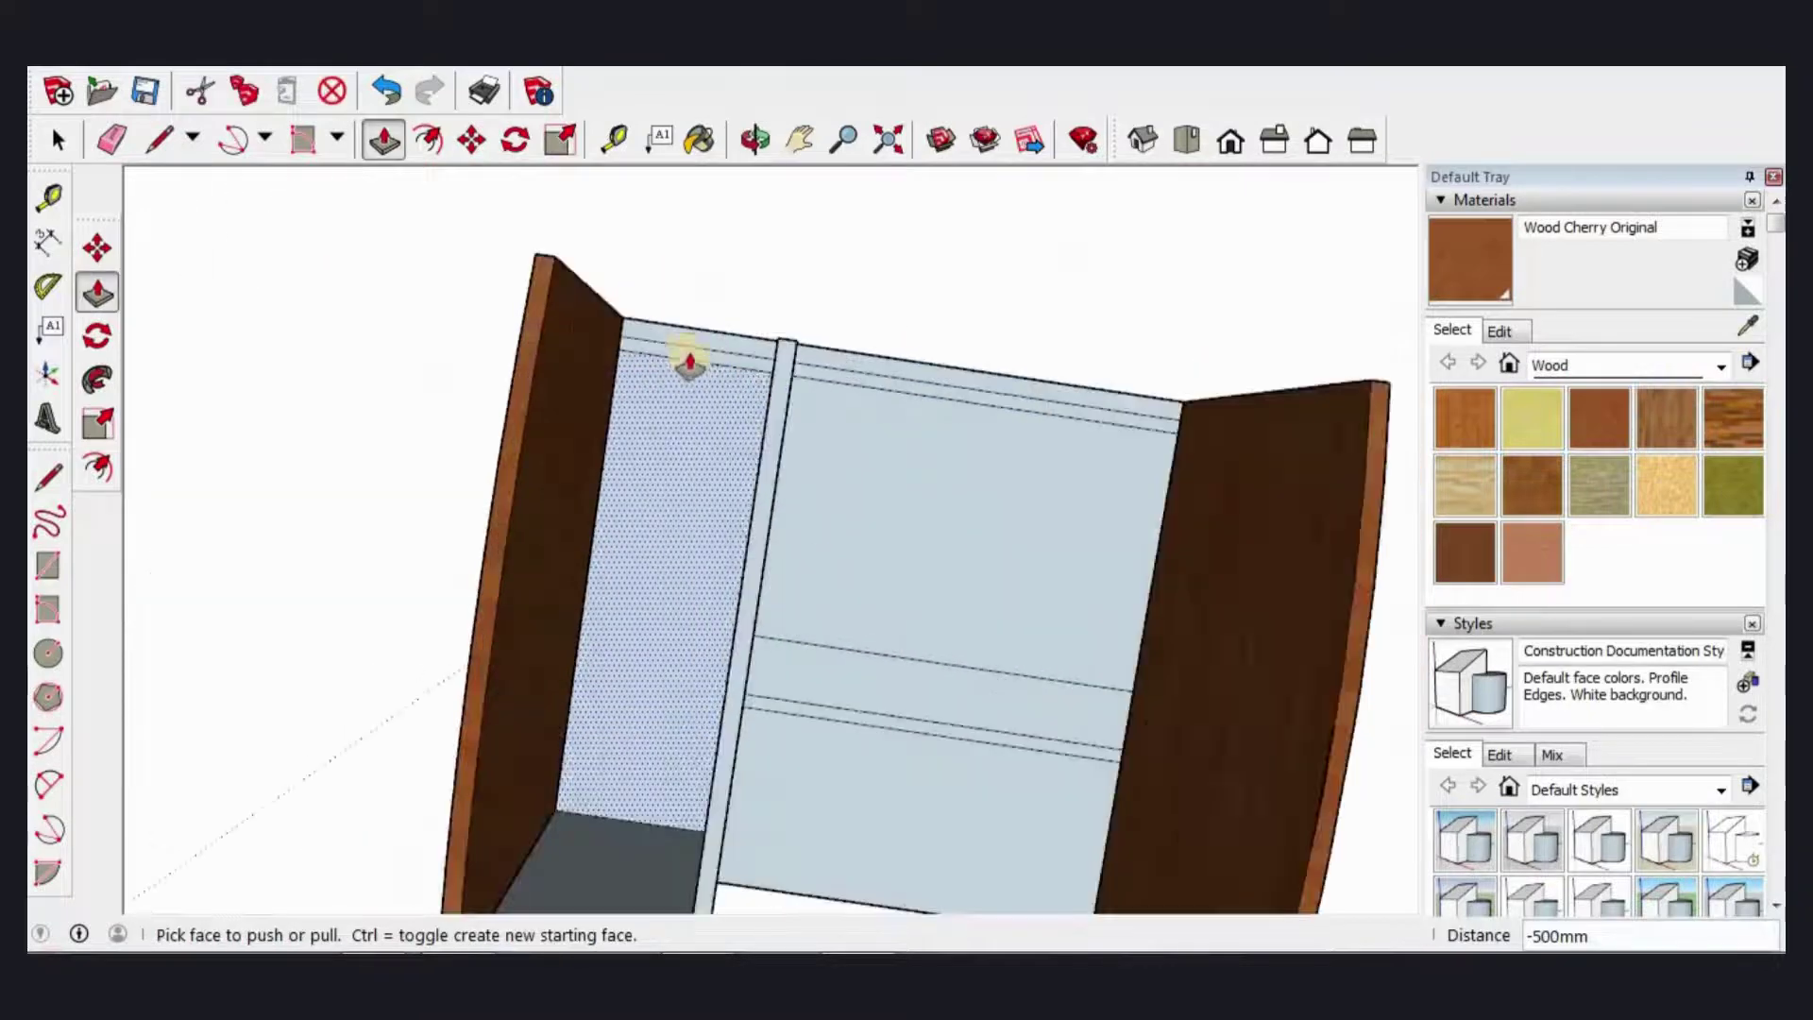
pyautogui.moveTo(689, 364)
pyautogui.mouseDown(button='middle')
pyautogui.moveTo(660, 473)
pyautogui.moveTo(688, 340)
pyautogui.mouseUp(button='middle')
pyautogui.moveTo(642, 376); pyautogui.dragTo(469, 486)
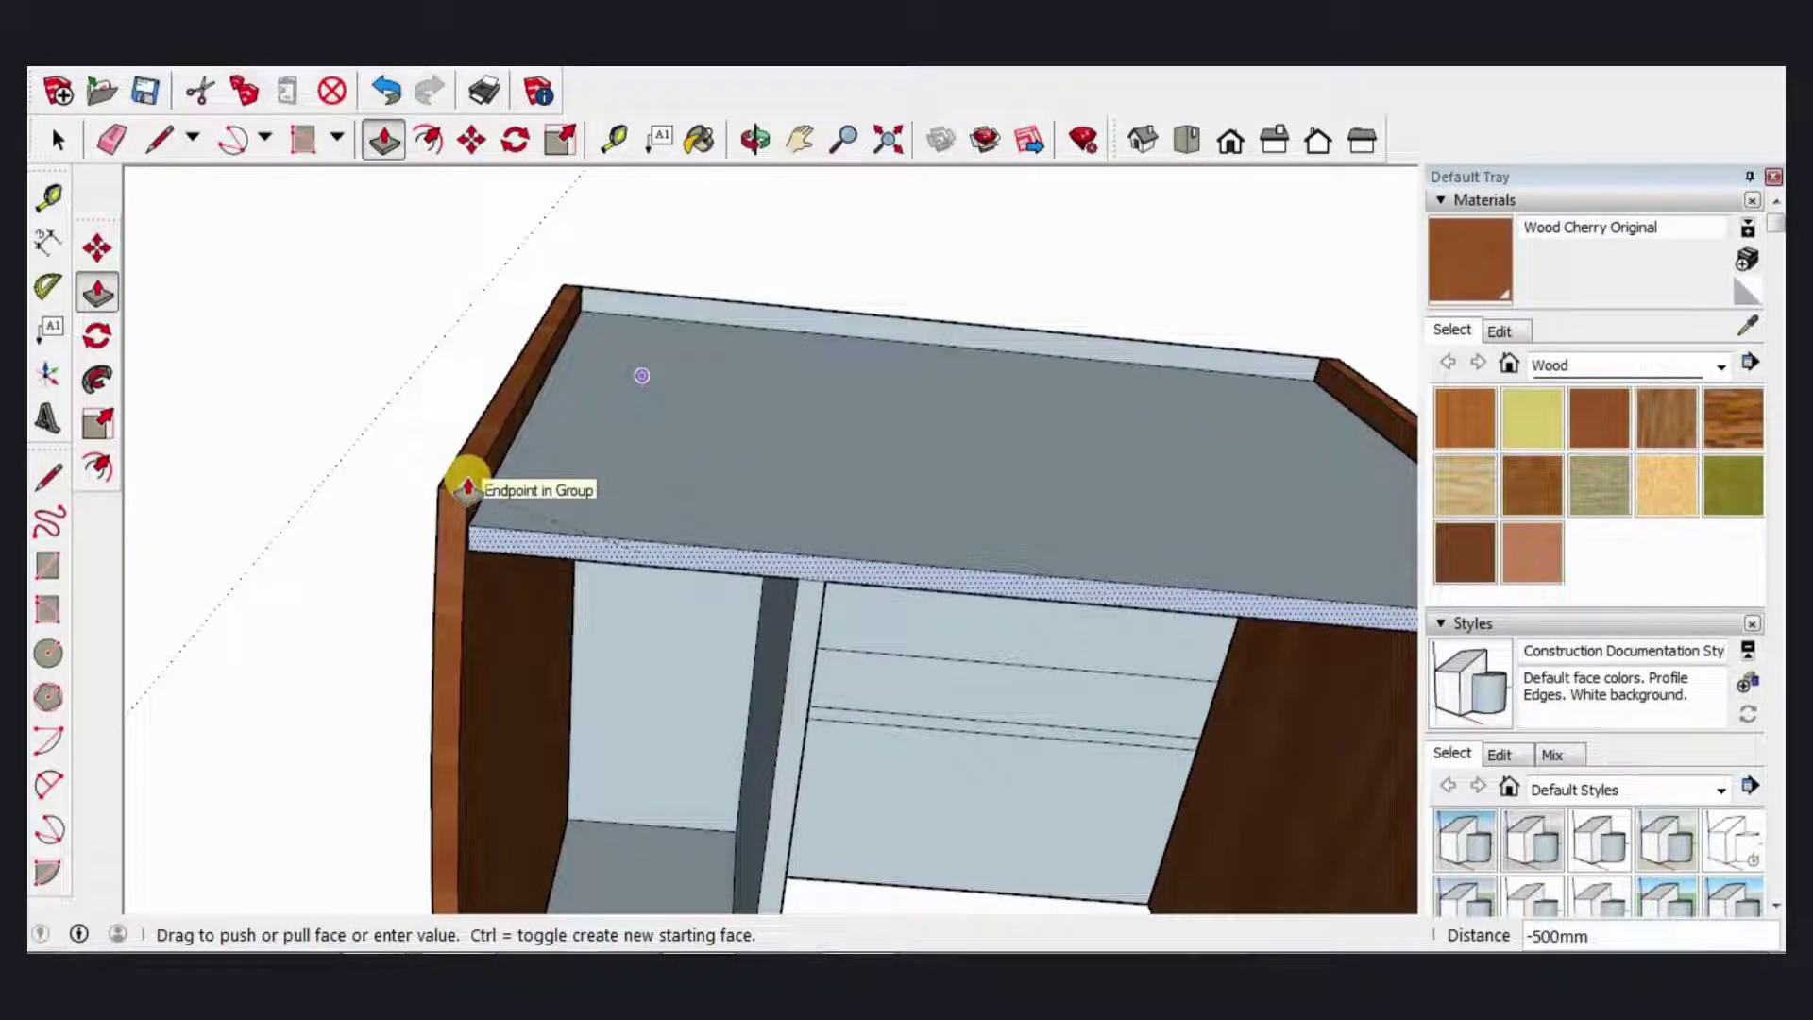
pyautogui.click(466, 487)
pyautogui.scroll(-4, 790, 458)
pyautogui.scroll(3, 891, 384)
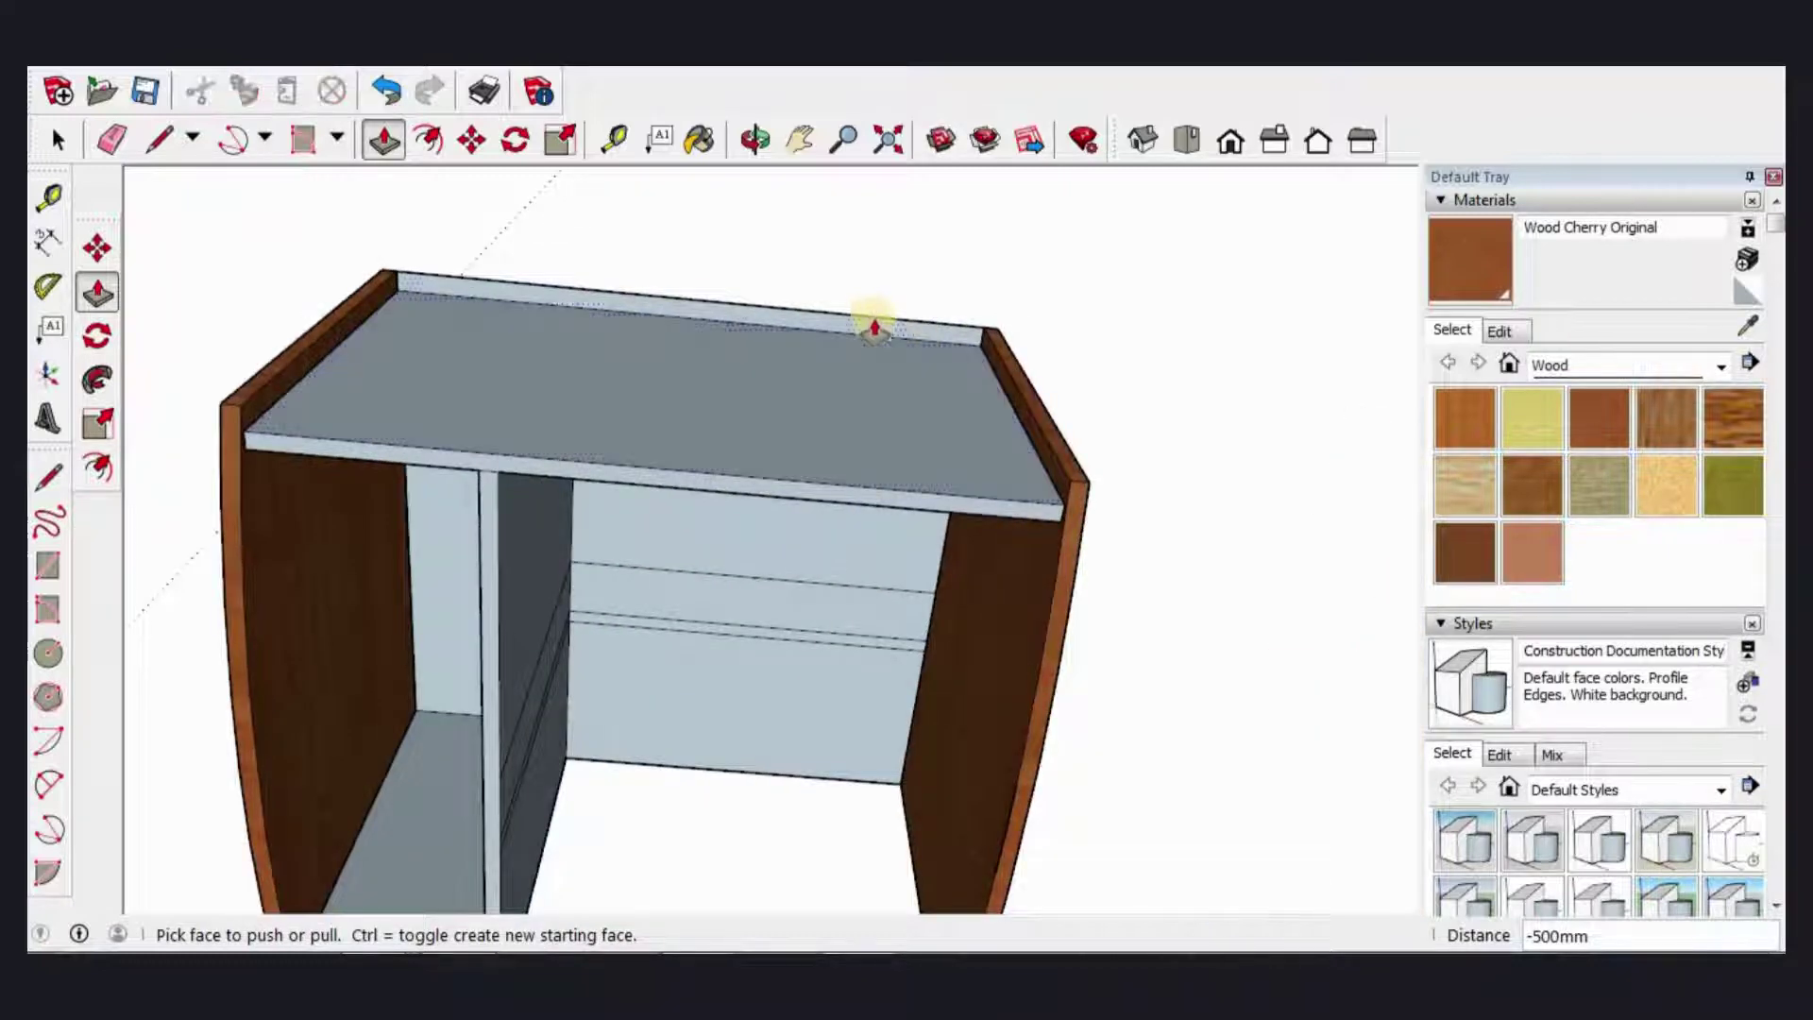
pyautogui.moveTo(874, 325)
pyautogui.mouseDown(button='middle')
pyautogui.moveTo(287, 336)
pyautogui.moveTo(624, 295)
pyautogui.moveTo(883, 304)
pyautogui.moveTo(907, 324)
pyautogui.mouseUp(button='middle')
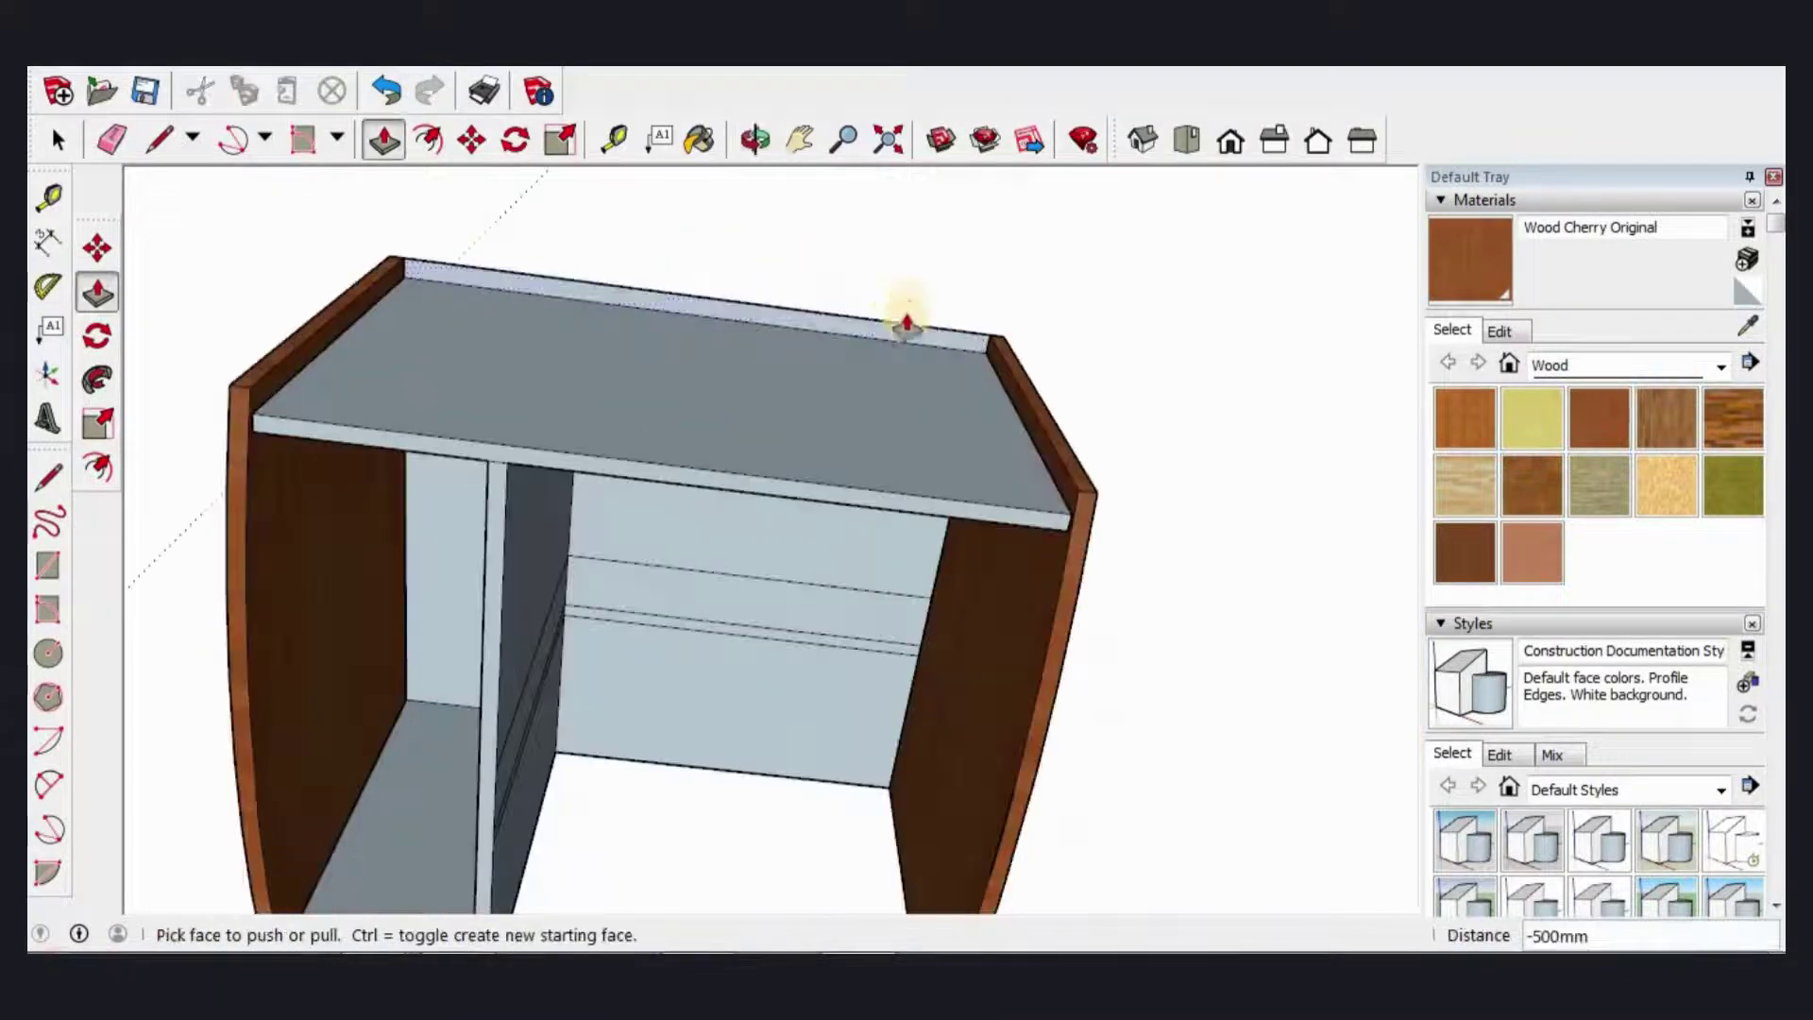
# Step: Delete the thin strip along the top's back edge
pyautogui.scroll(2, 906, 321)
pyautogui.scroll(1, 897, 321)
pyautogui.press('space')
pyautogui.click(881, 333)
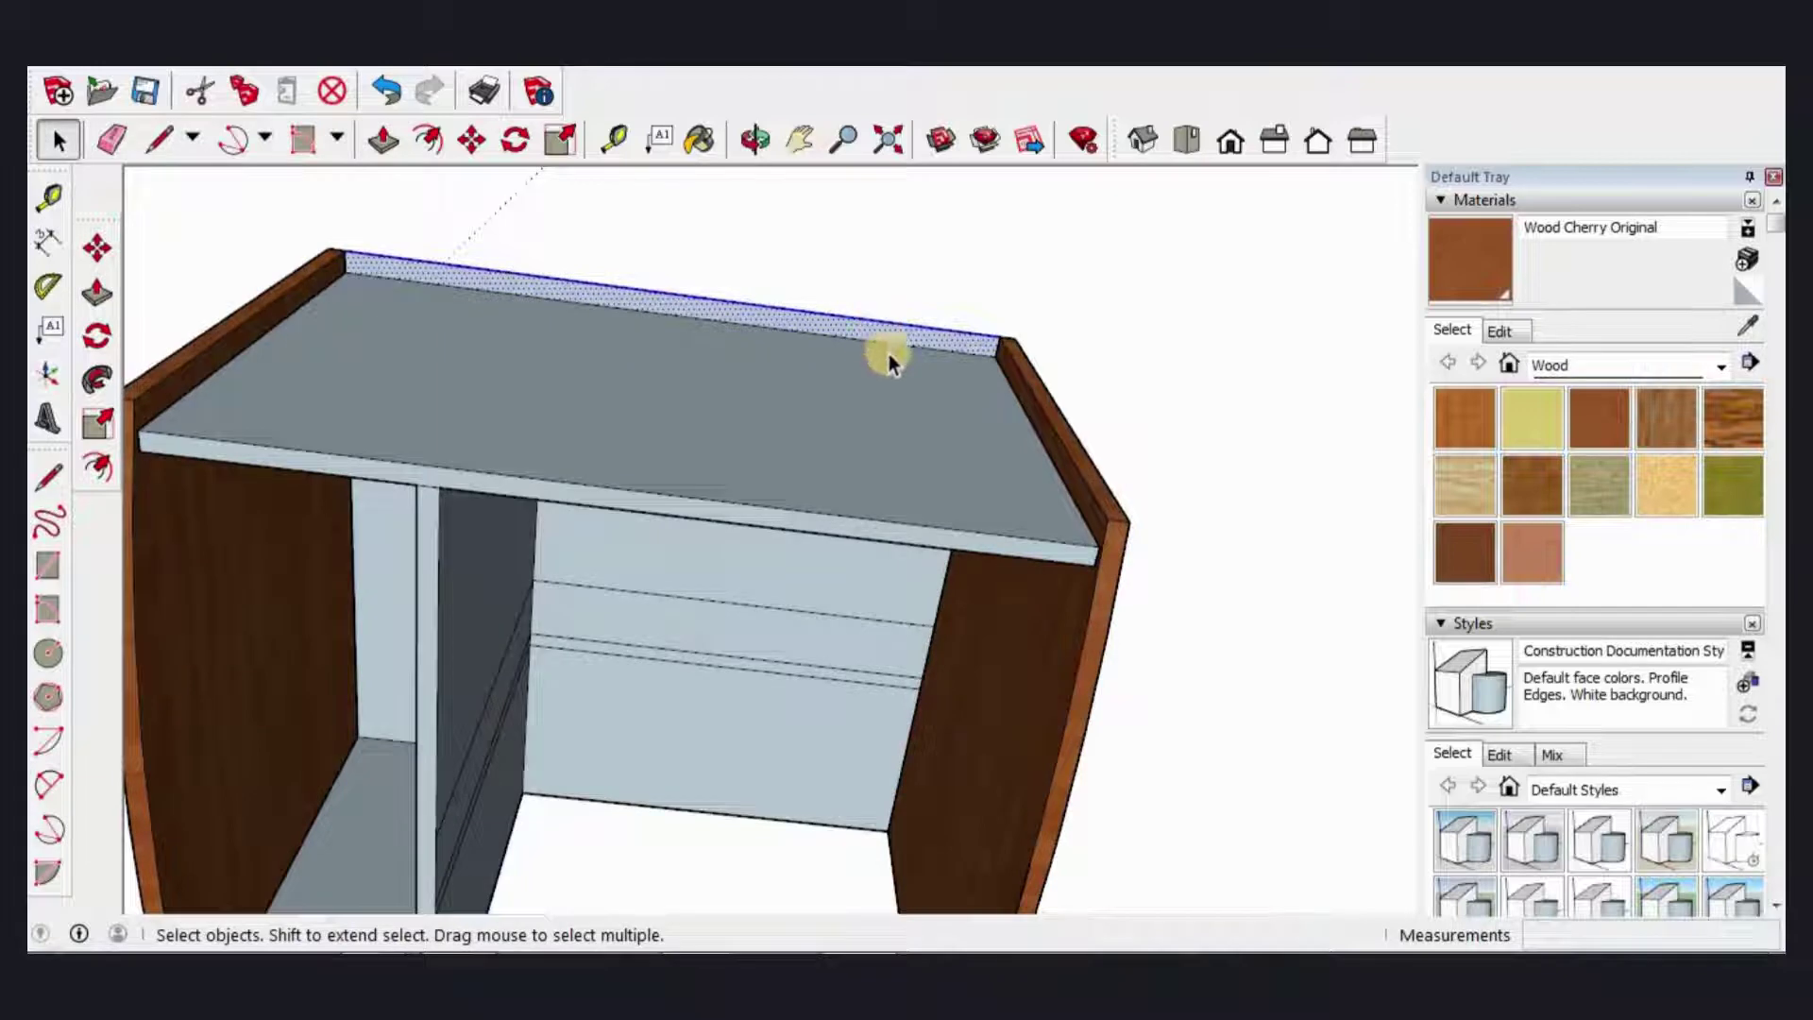
pyautogui.press('Delete')
pyautogui.scroll(-2, 838, 535)
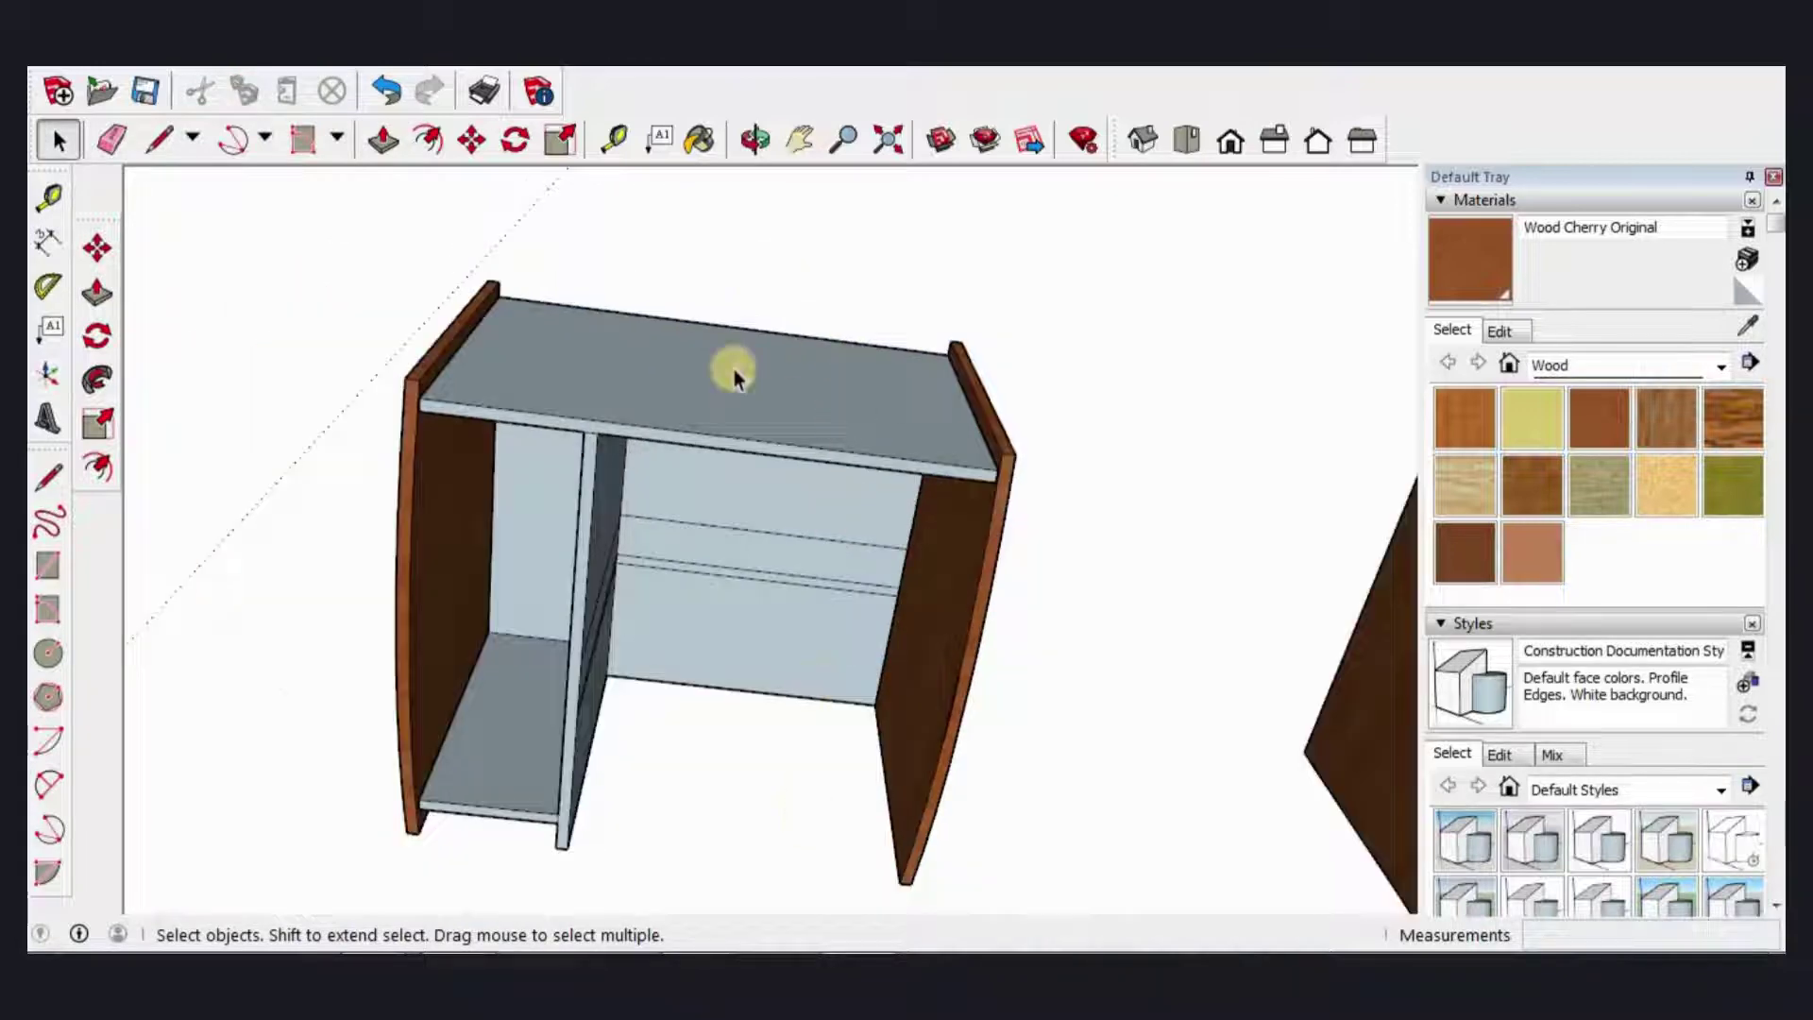
pyautogui.moveTo(734, 375)
pyautogui.mouseDown(button='middle')
pyautogui.moveTo(740, 656)
pyautogui.moveTo(667, 661)
pyautogui.moveTo(740, 401)
pyautogui.moveTo(161, 680)
pyautogui.moveTo(627, 494)
pyautogui.moveTo(579, 473)
pyautogui.moveTo(550, 145)
pyautogui.mouseUp(button='middle')
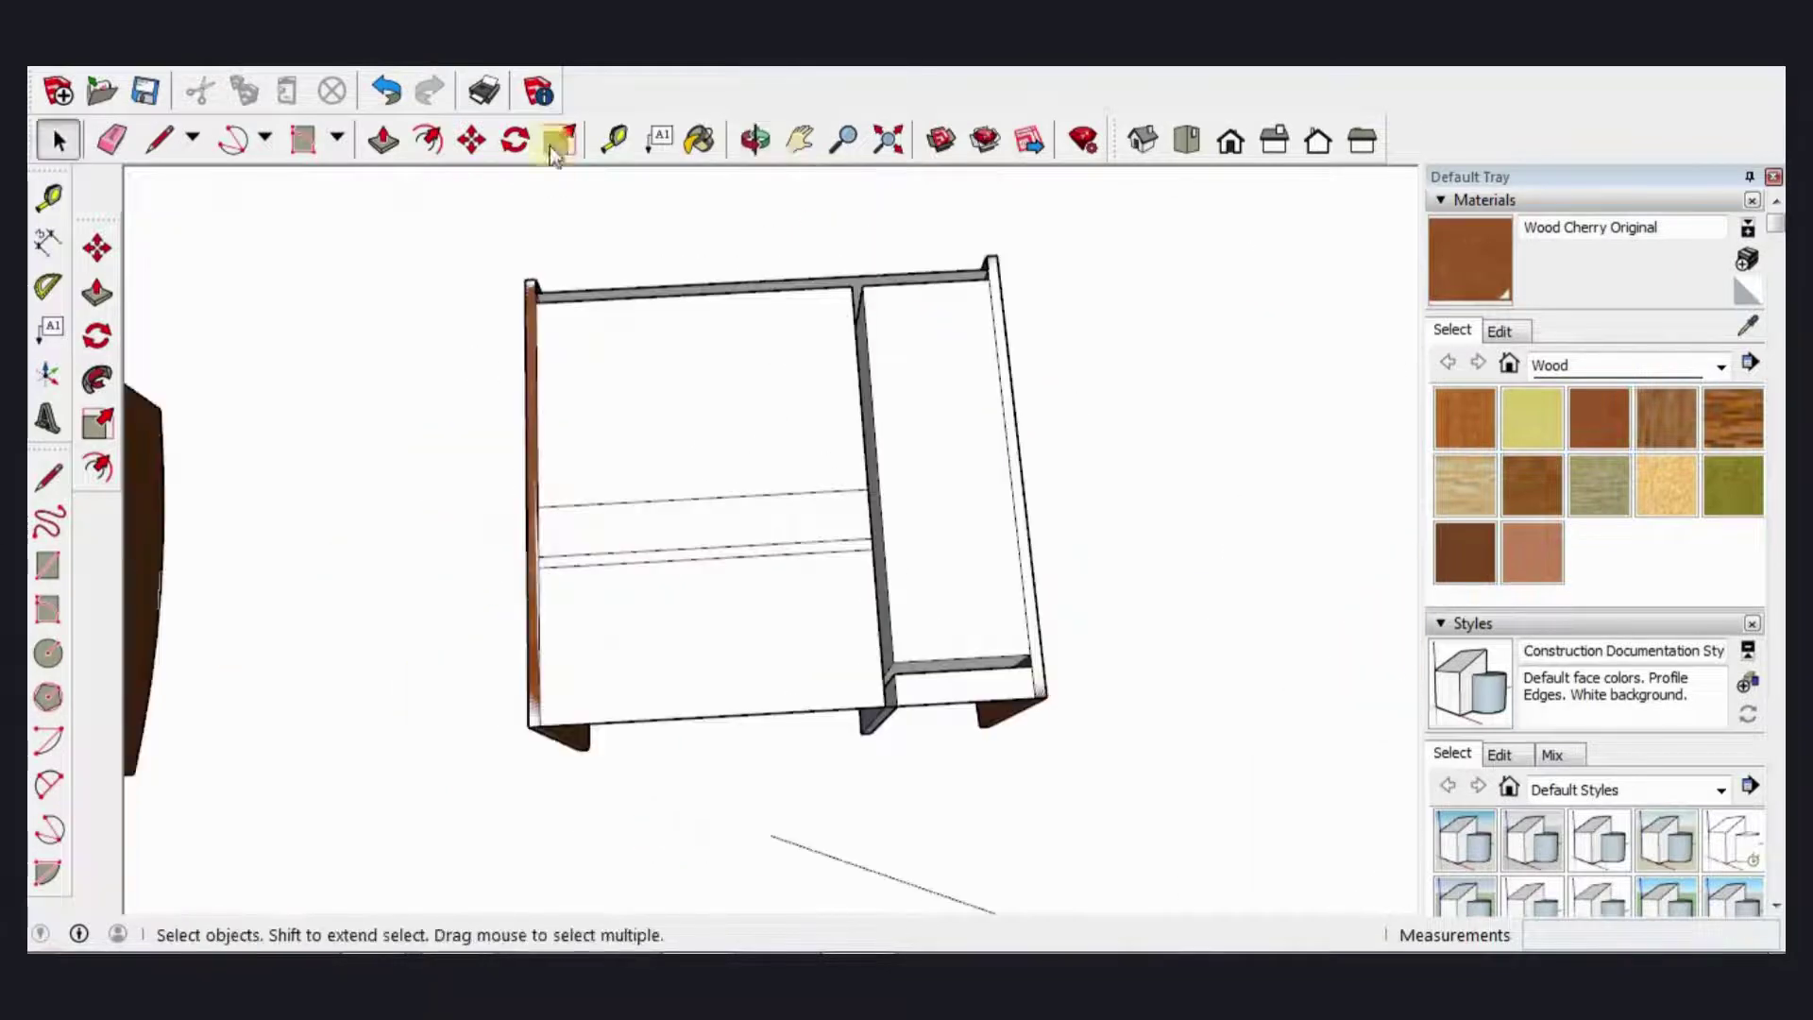
# Step: Draw a 764 mm by 18 mm rectangle across the cabinet's top back edge
pyautogui.click(316, 149)
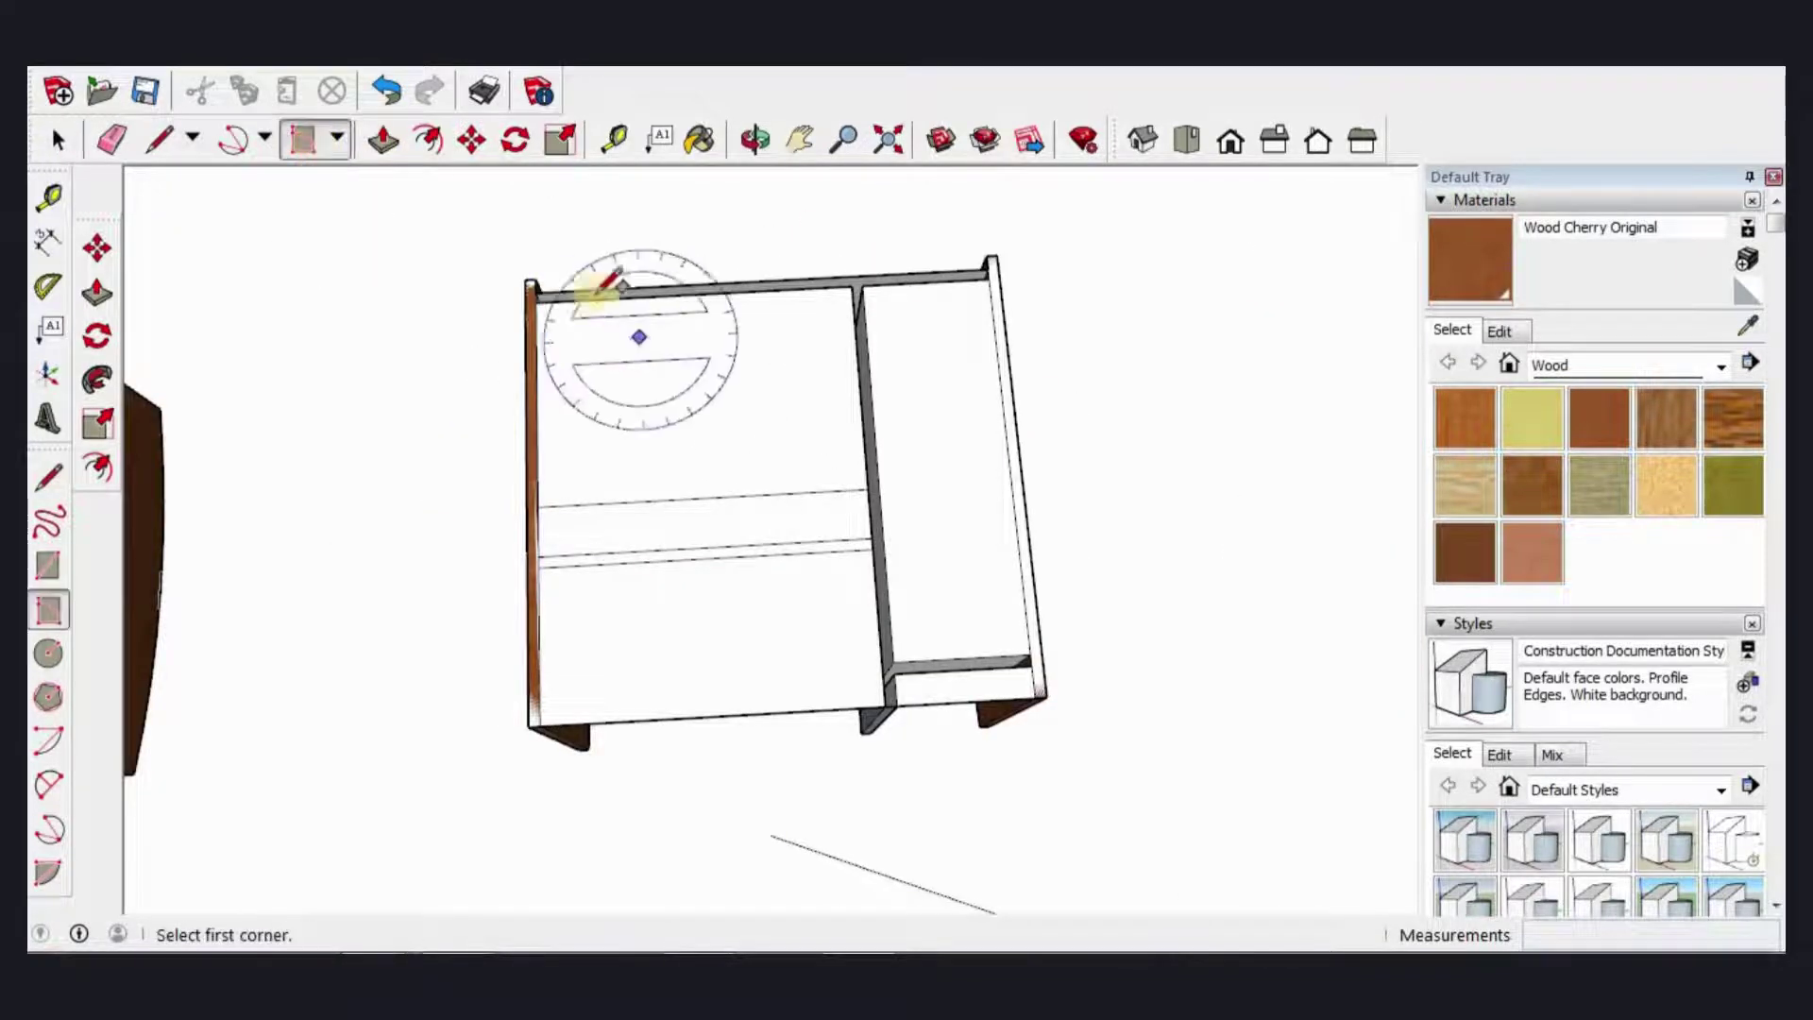
pyautogui.scroll(2, 609, 283)
pyautogui.click(338, 141)
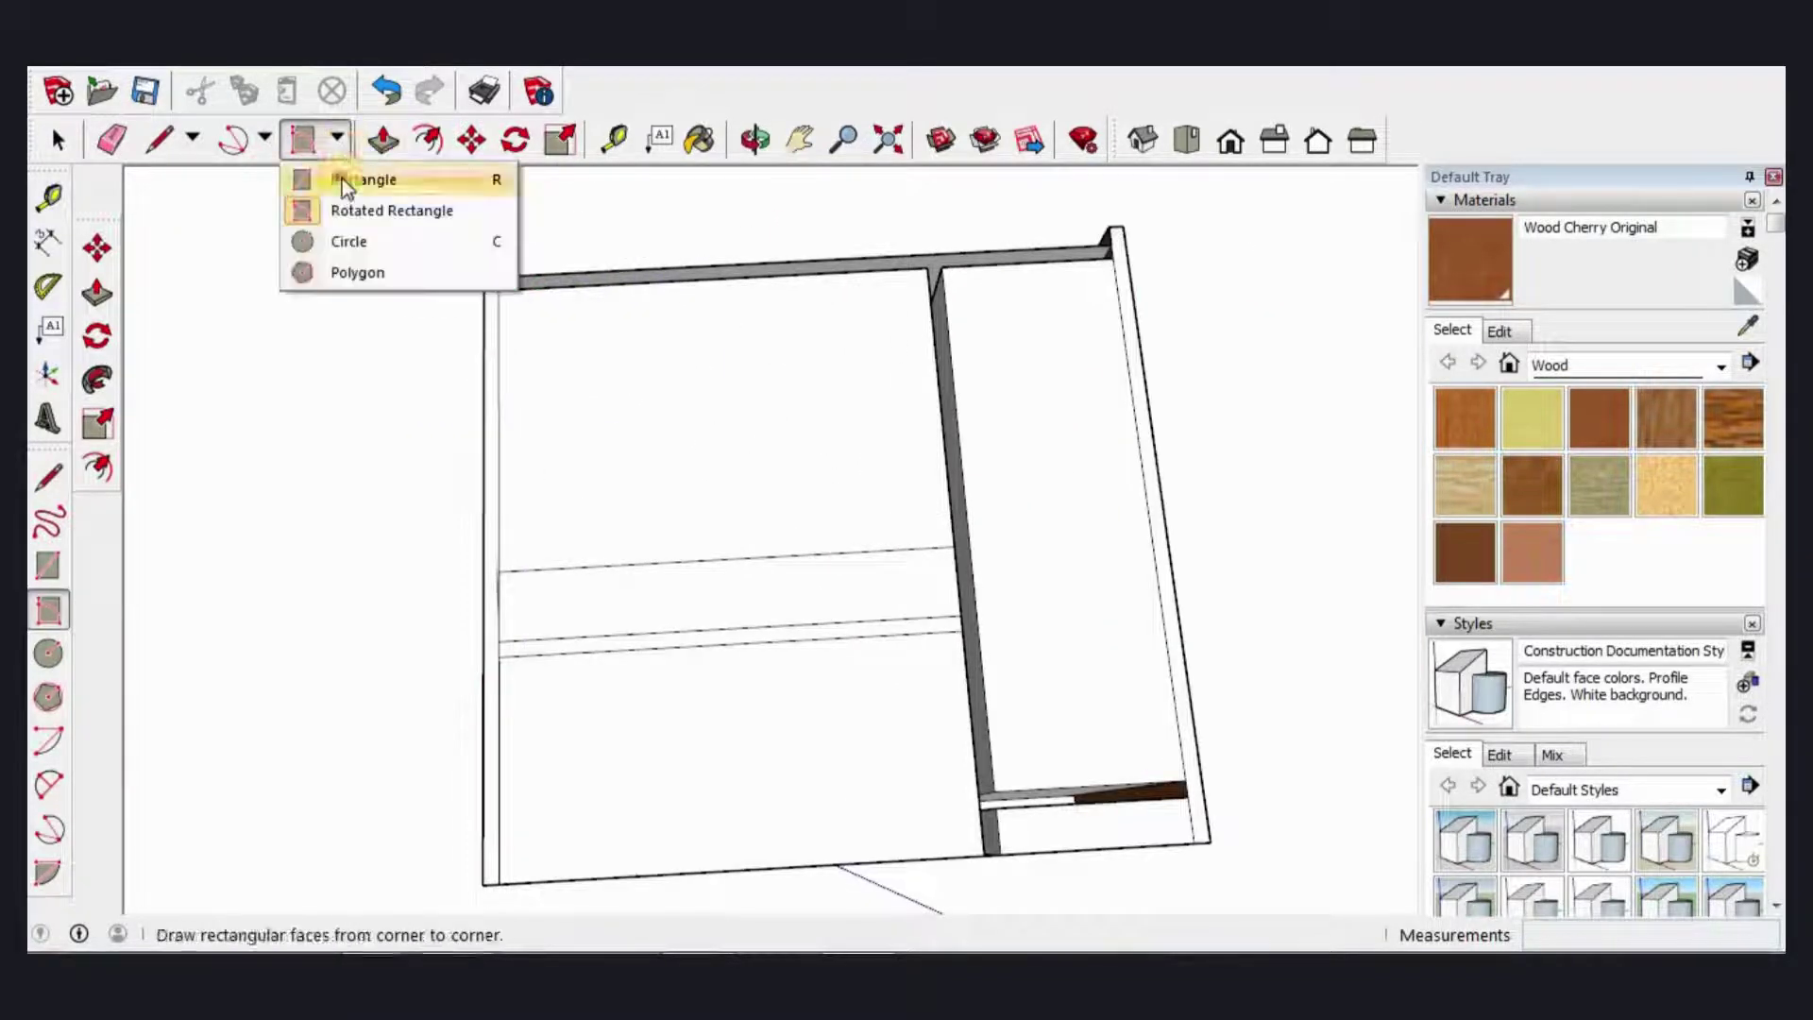
pyautogui.click(342, 179)
pyautogui.click(499, 265)
pyautogui.scroll(1, 1124, 241)
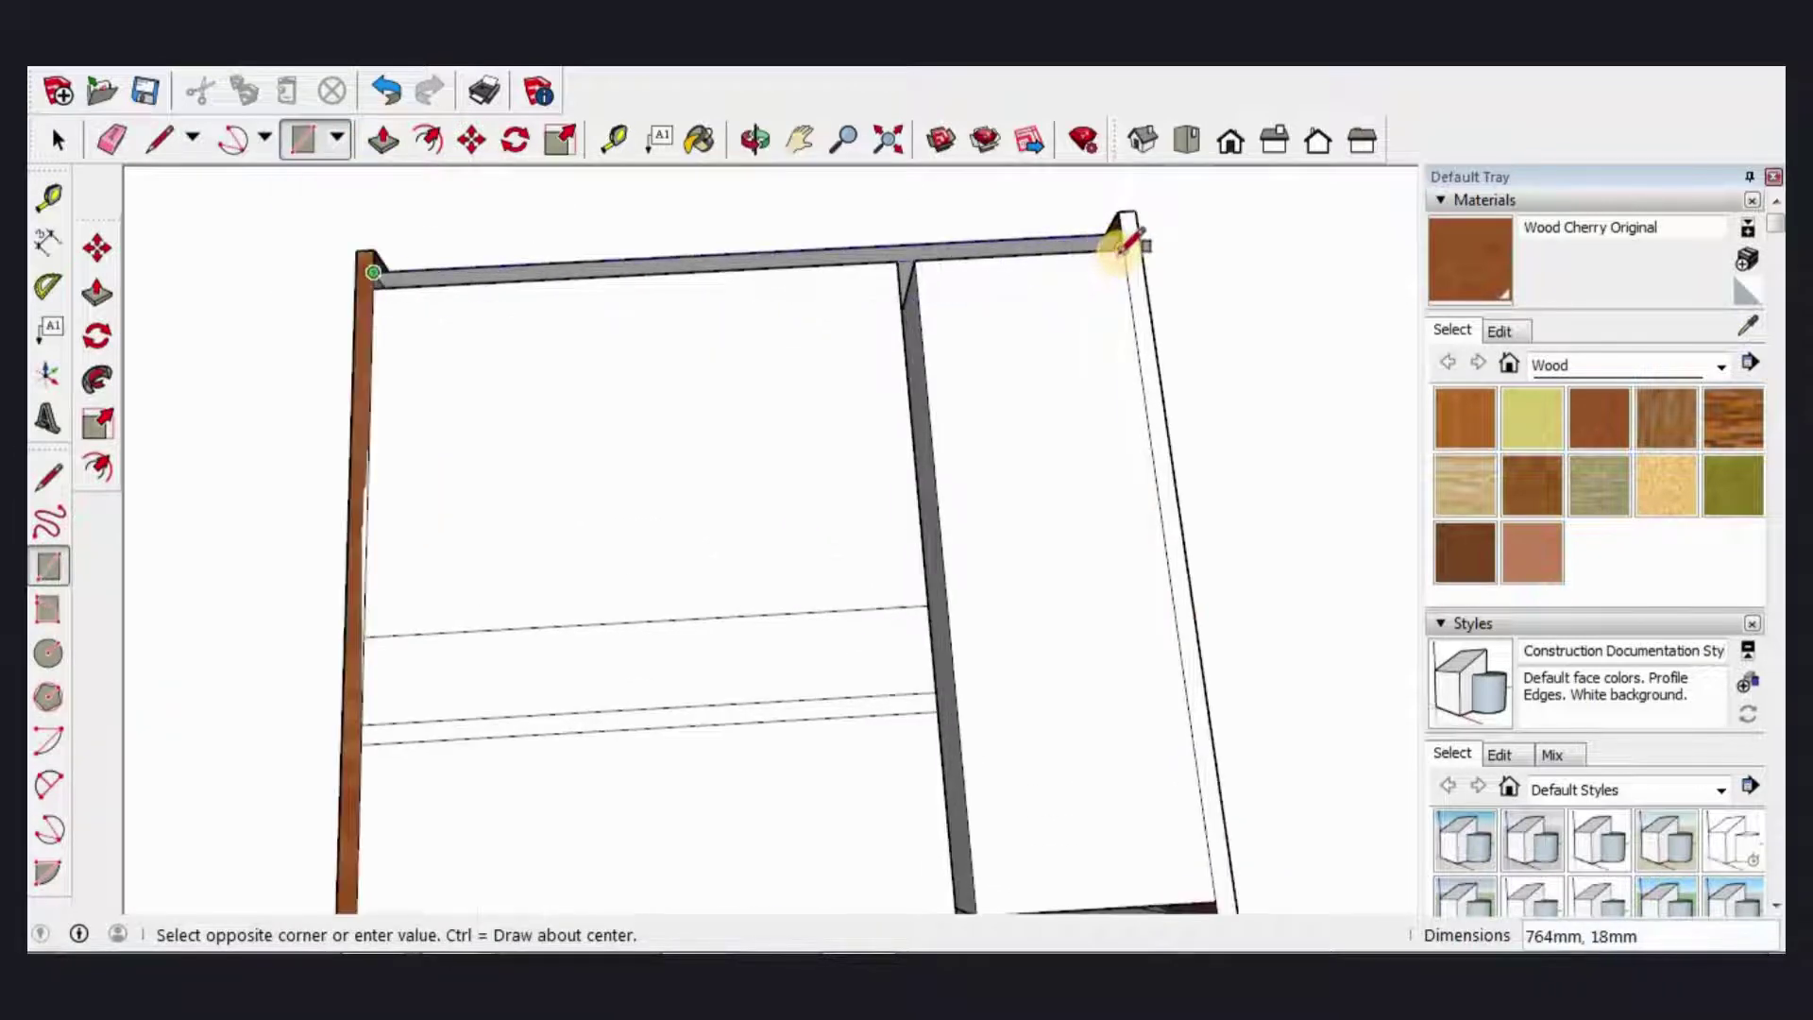
pyautogui.click(1123, 244)
# Step: Delete the upper-left and lower-left back faces covering the left bay
pyautogui.moveTo(1004, 316)
pyautogui.mouseDown(button='middle')
pyautogui.moveTo(943, 365)
pyautogui.moveTo(1149, 598)
pyautogui.moveTo(774, 347)
pyautogui.moveTo(769, 377)
pyautogui.mouseUp(button='middle')
pyautogui.scroll(3, 526, 425)
pyautogui.press('space')
pyautogui.click(480, 404)
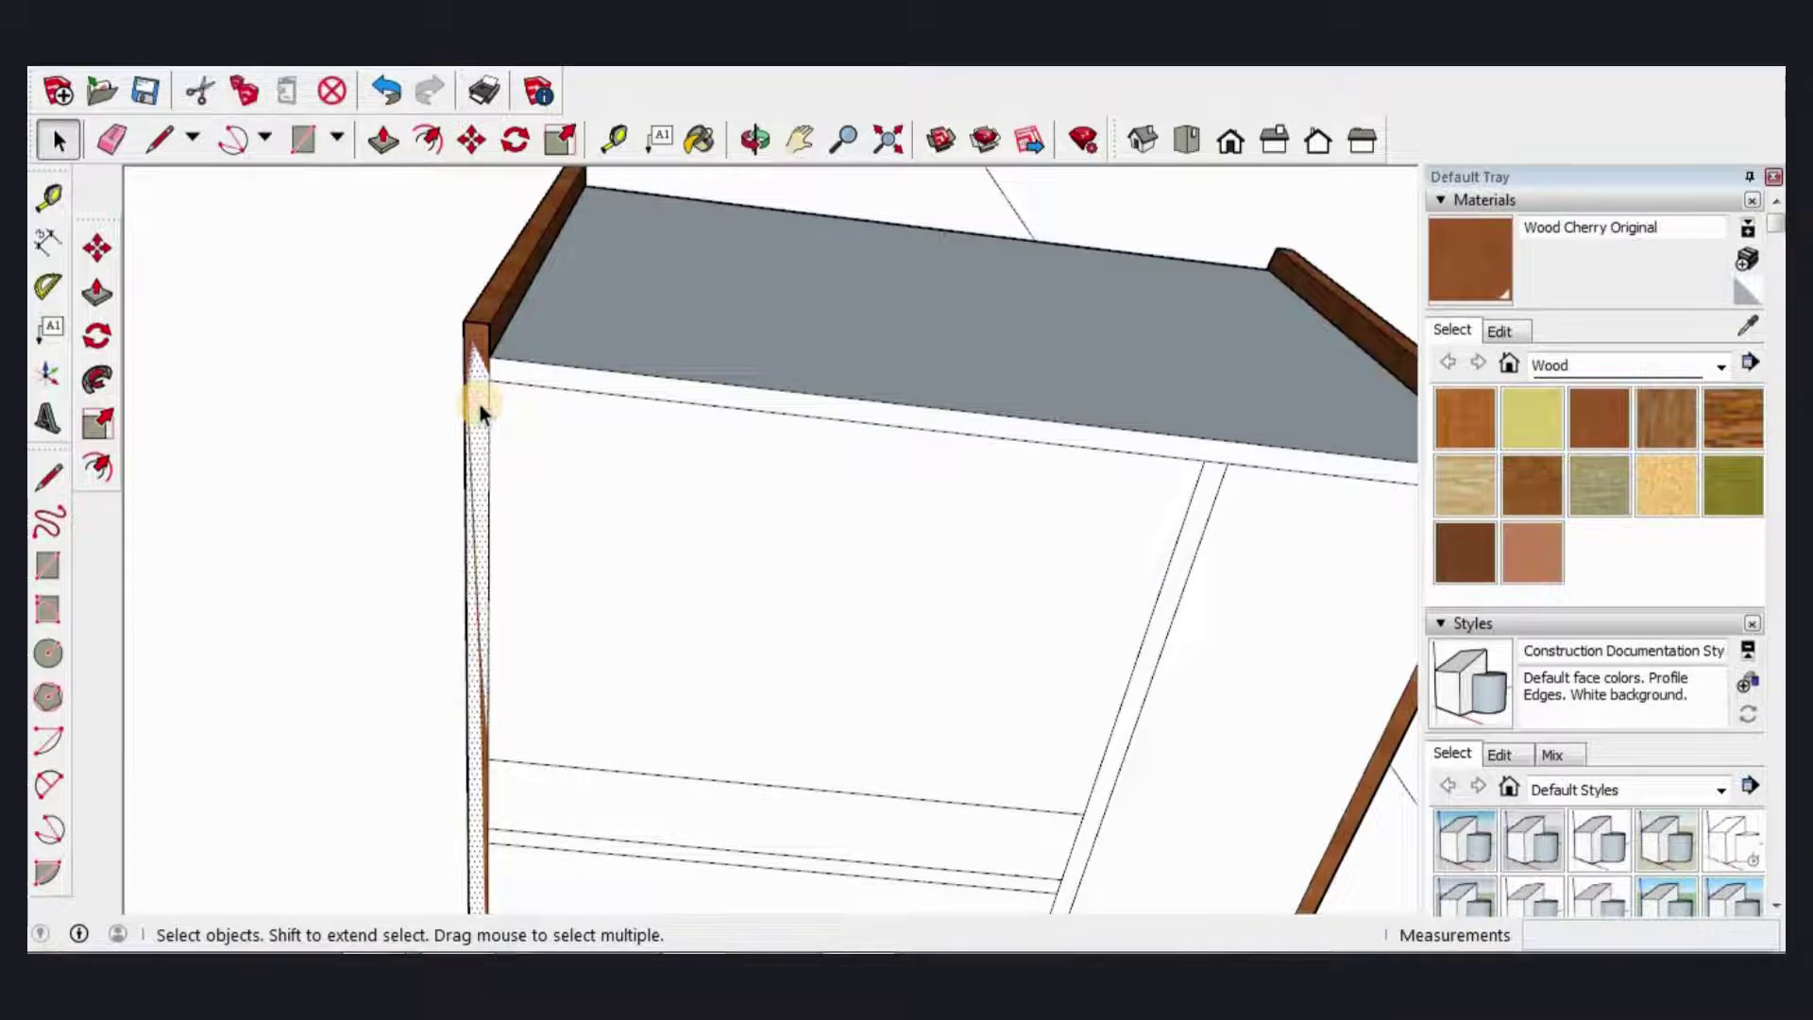
pyautogui.scroll(-3, 480, 422)
pyautogui.click(1214, 515)
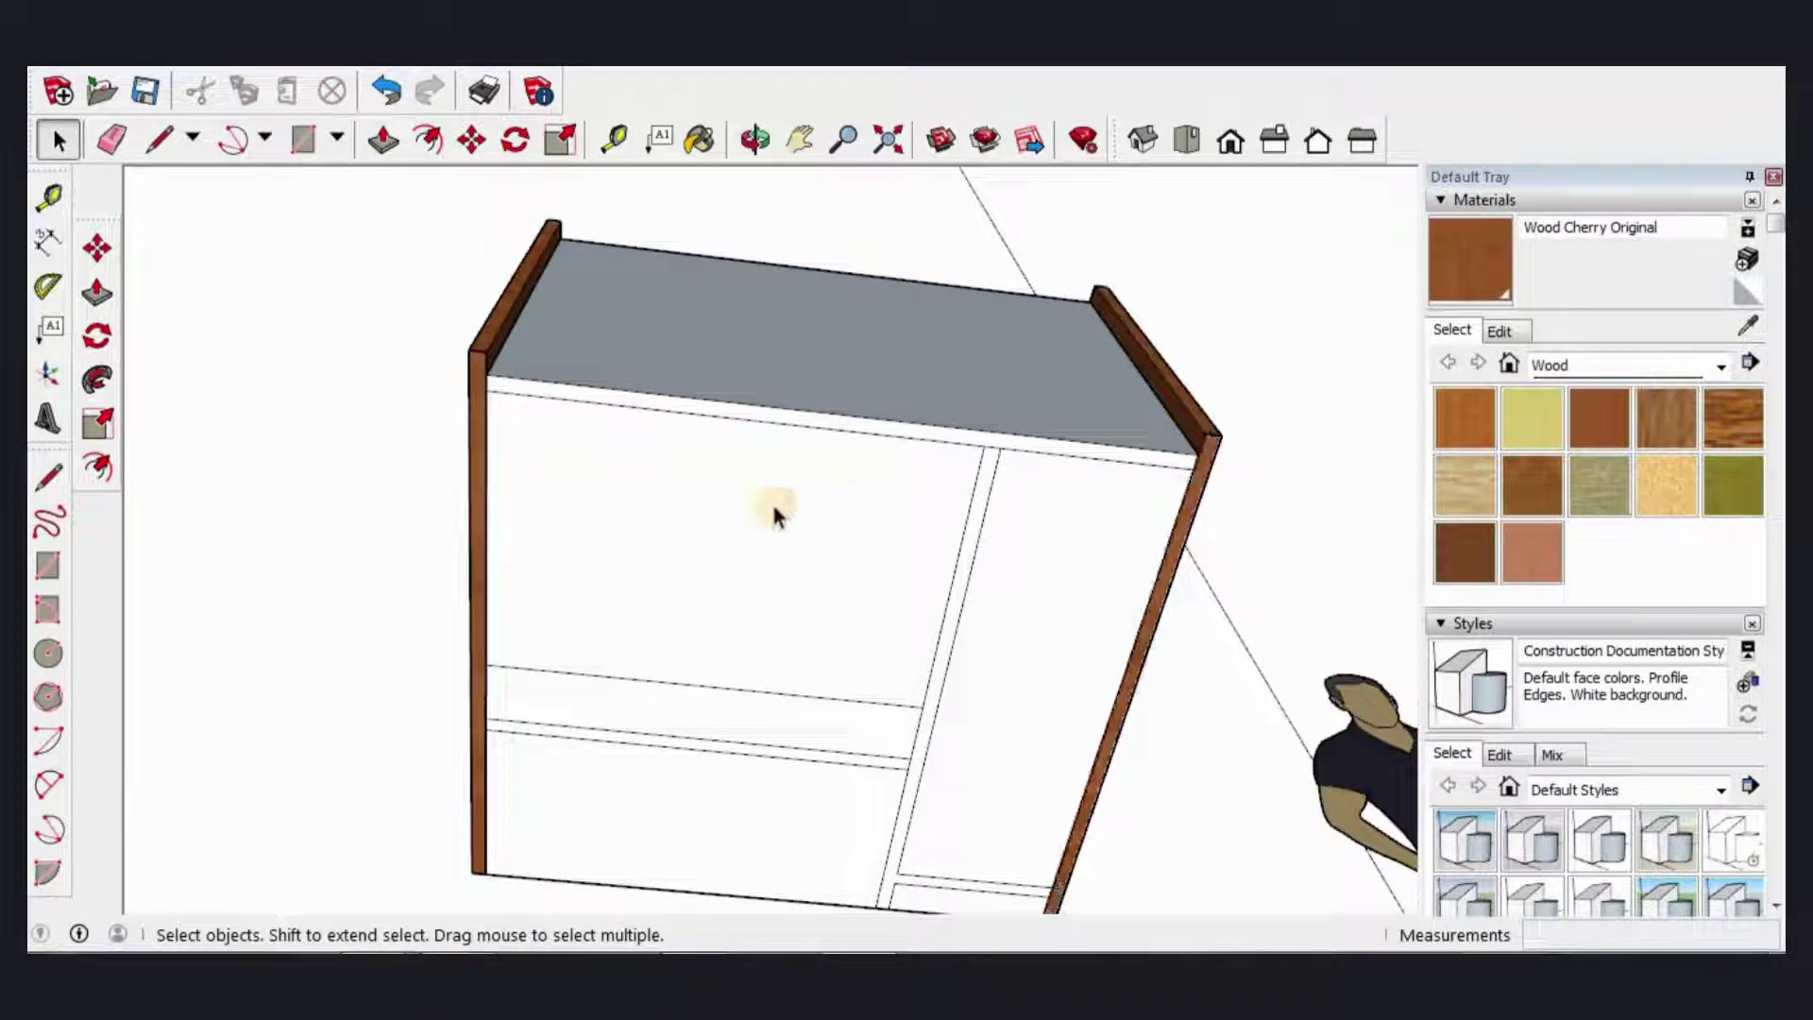
pyautogui.scroll(-2, 793, 494)
pyautogui.scroll(3, 814, 478)
pyautogui.moveTo(806, 526)
pyautogui.mouseDown(button='middle')
pyautogui.moveTo(900, 301)
pyautogui.moveTo(668, 264)
pyautogui.moveTo(749, 303)
pyautogui.moveTo(810, 377)
pyautogui.mouseUp(button='middle')
pyautogui.scroll(-2, 862, 506)
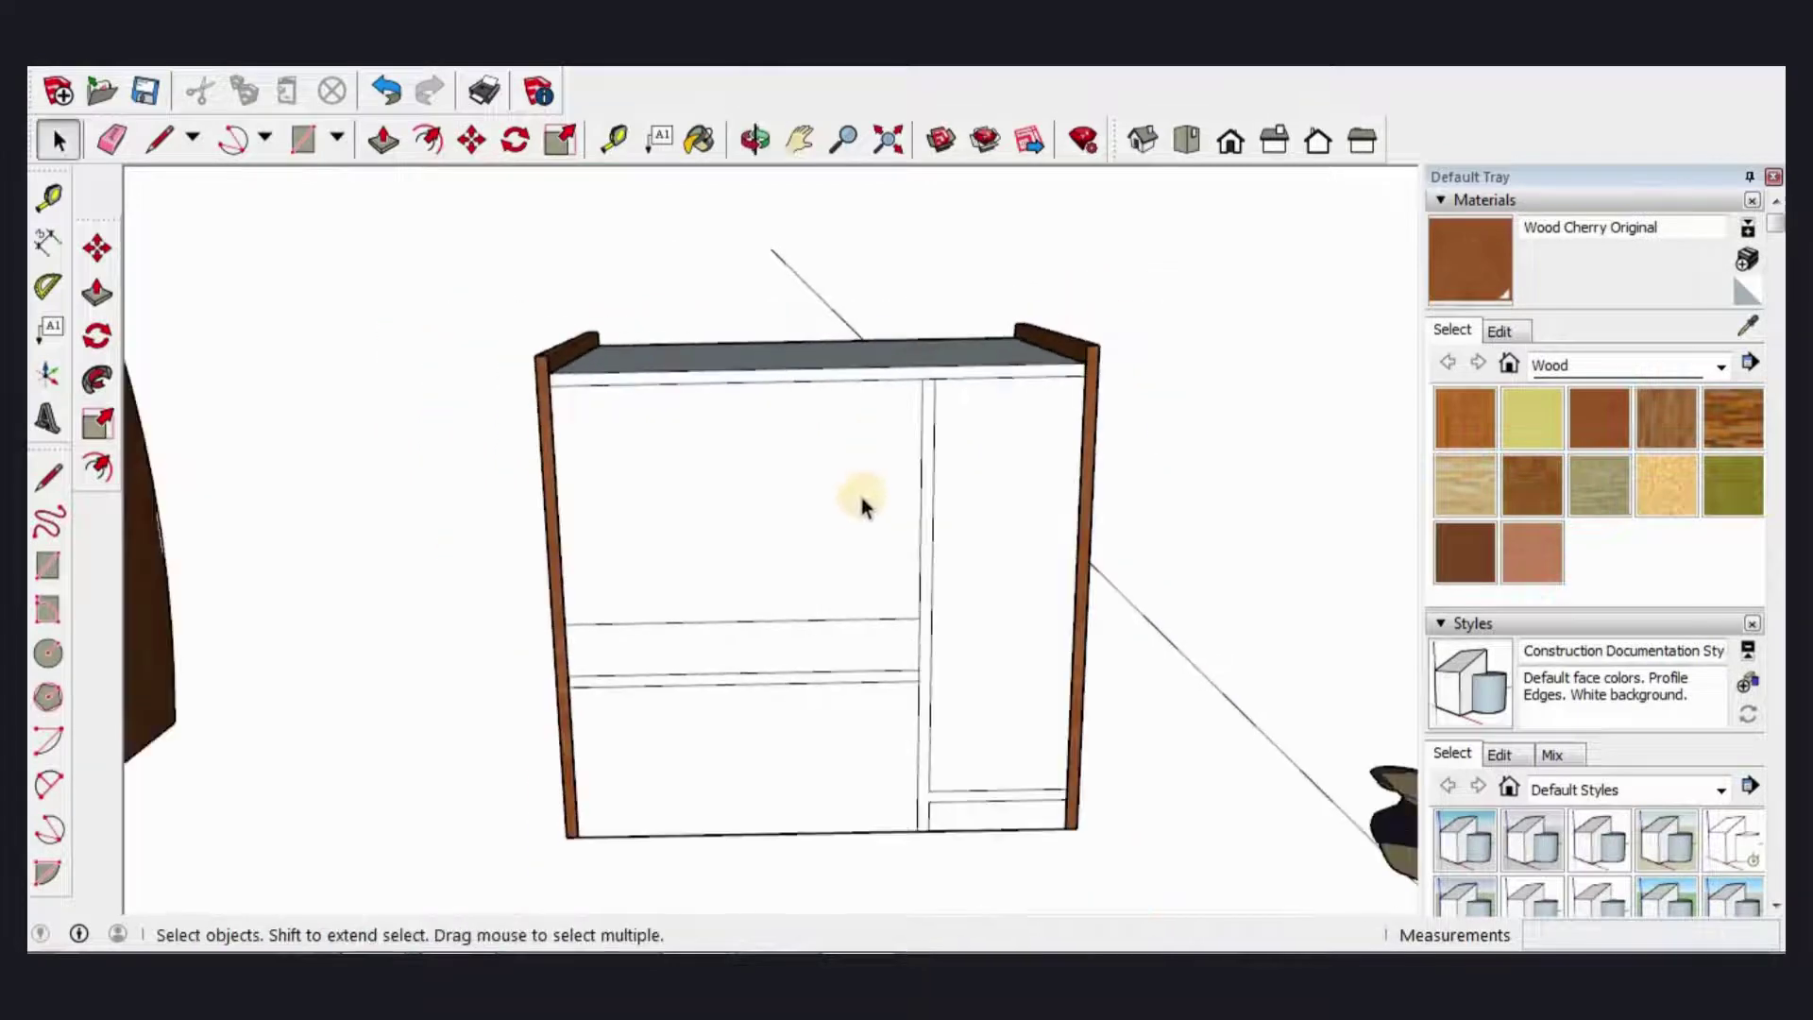
pyautogui.click(805, 501)
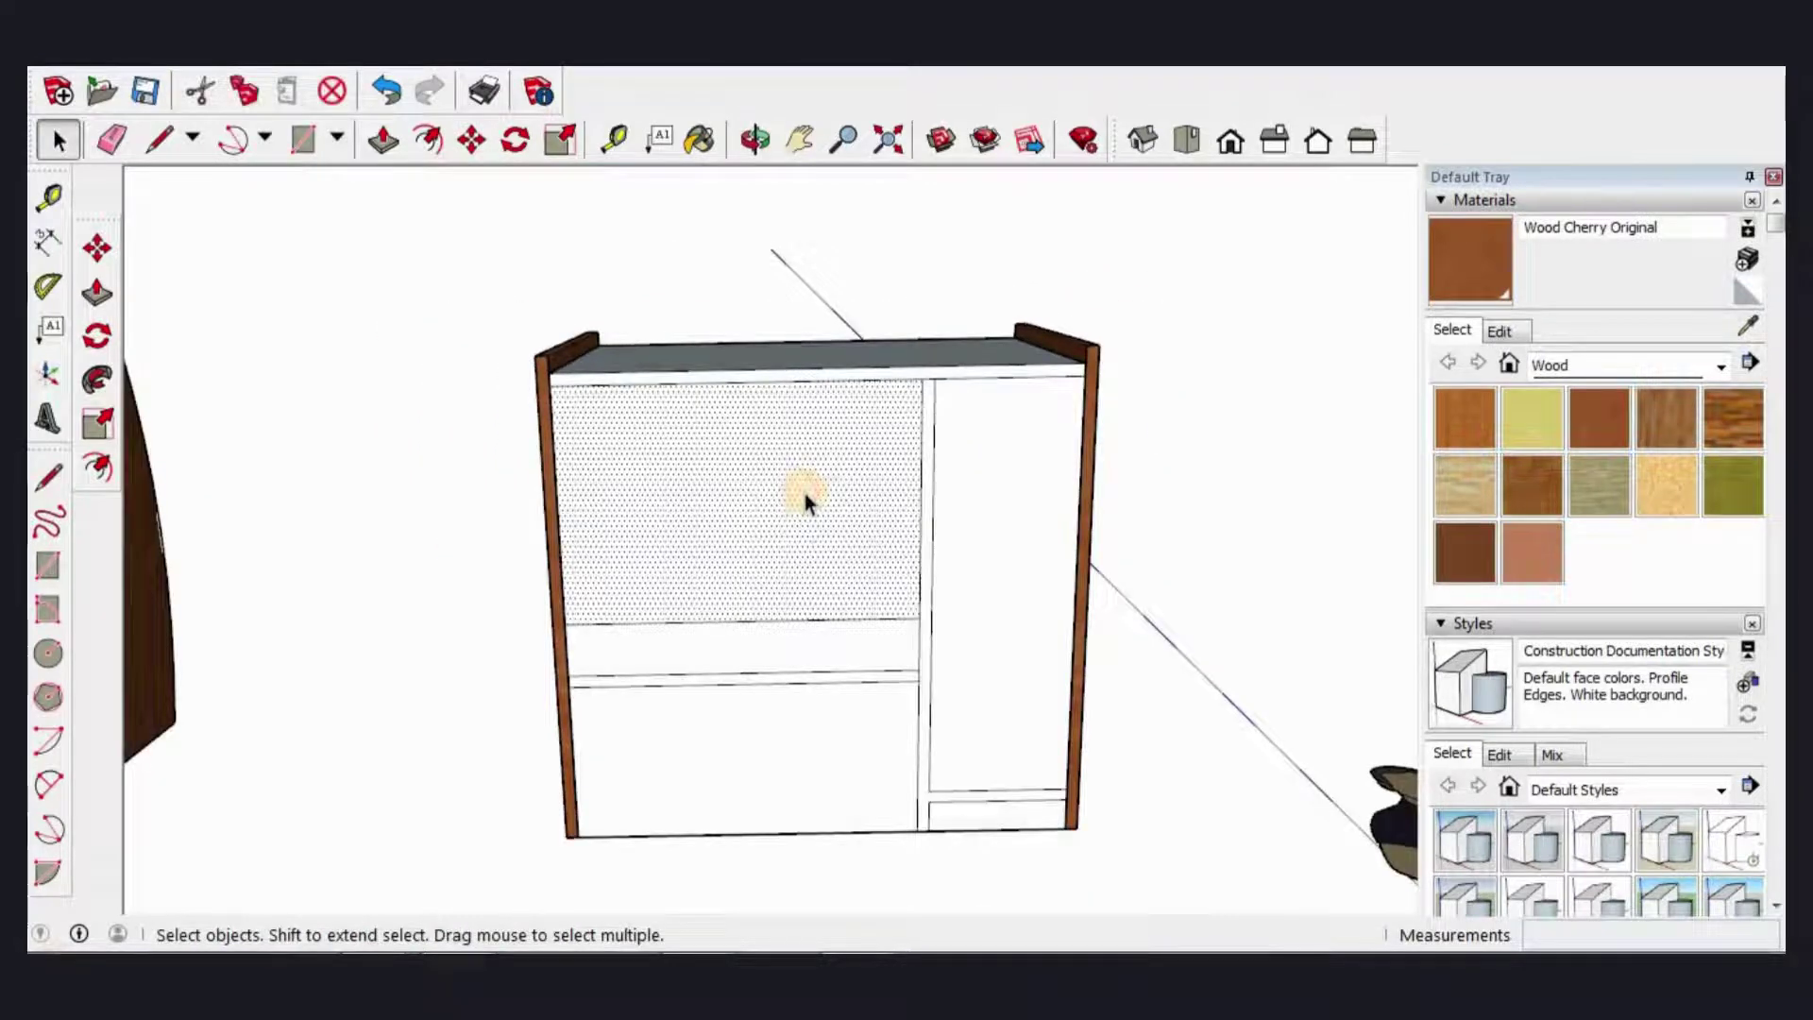
pyautogui.press('Delete')
pyautogui.click(799, 752)
pyautogui.press('Delete')
pyautogui.moveTo(769, 752)
pyautogui.mouseDown(button='middle')
pyautogui.moveTo(1028, 735)
pyautogui.moveTo(1153, 608)
pyautogui.moveTo(696, 749)
pyautogui.moveTo(842, 607)
pyautogui.moveTo(862, 614)
pyautogui.mouseUp(button='middle')
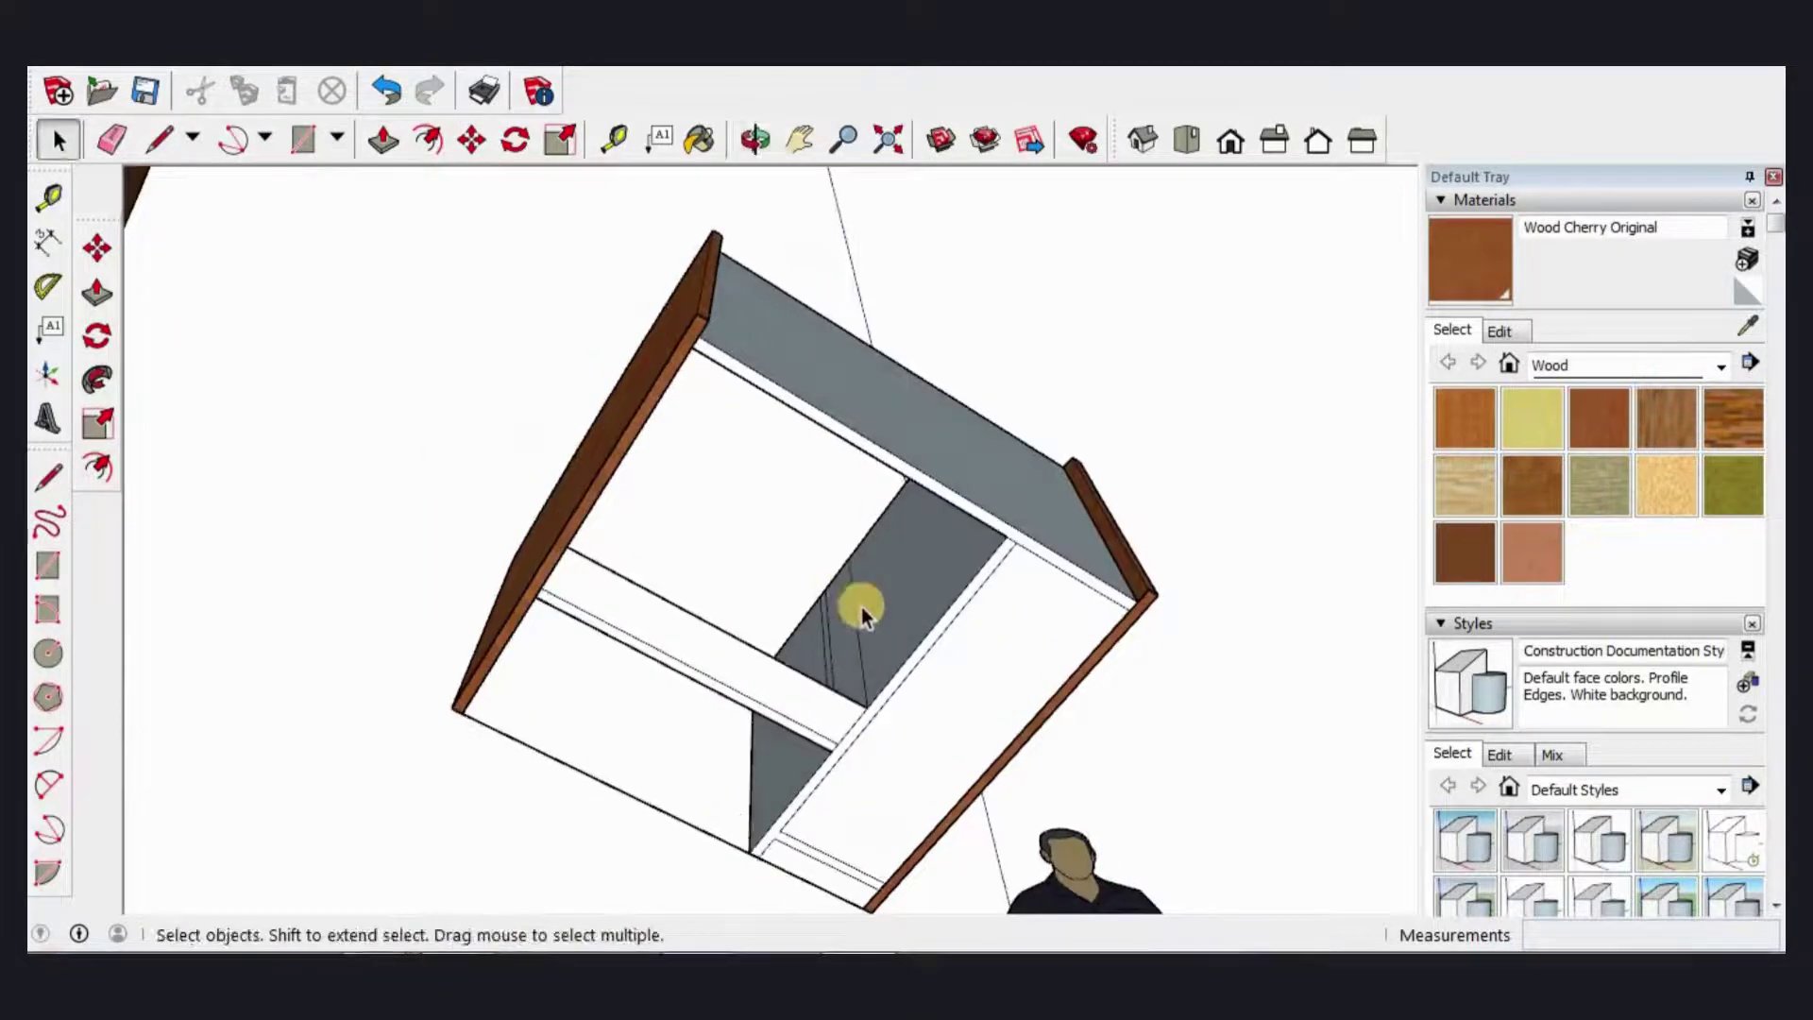
# Step: Thicken the shelf strip by 18 mm with Push/Pull
pyautogui.click(853, 628)
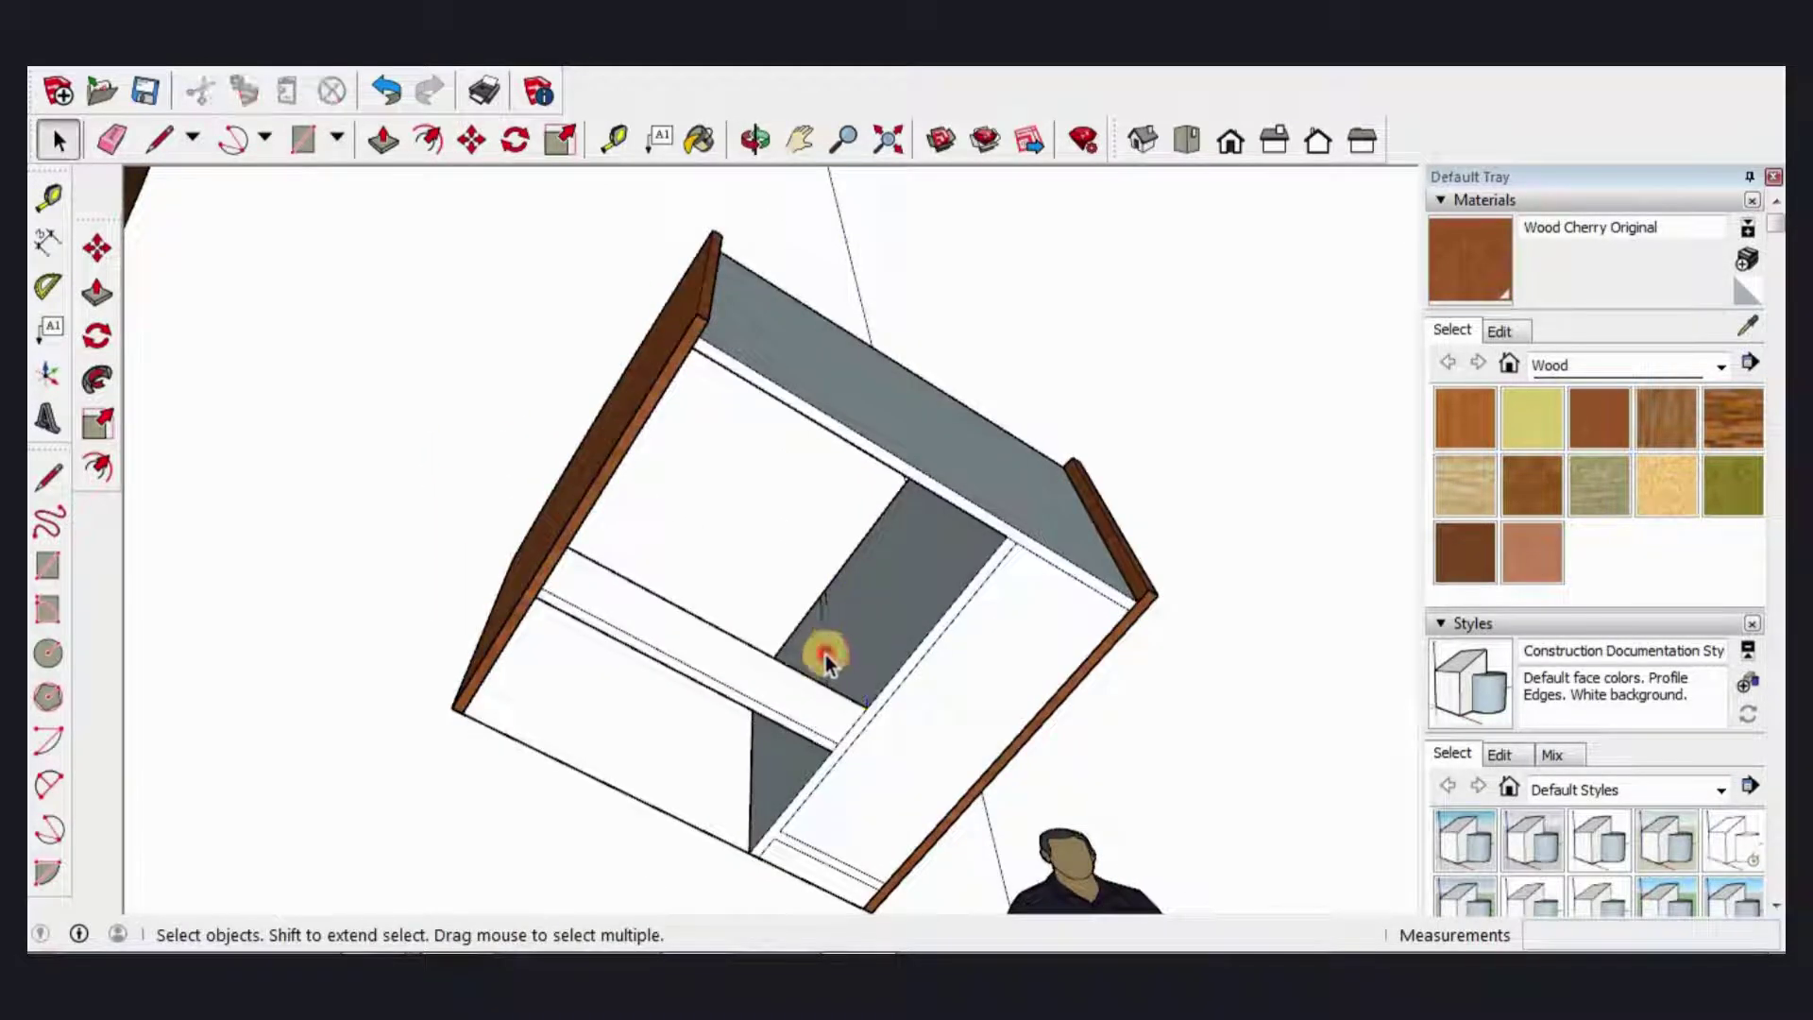
pyautogui.scroll(2, 812, 585)
pyautogui.scroll(2, 784, 623)
pyautogui.scroll(2, 784, 567)
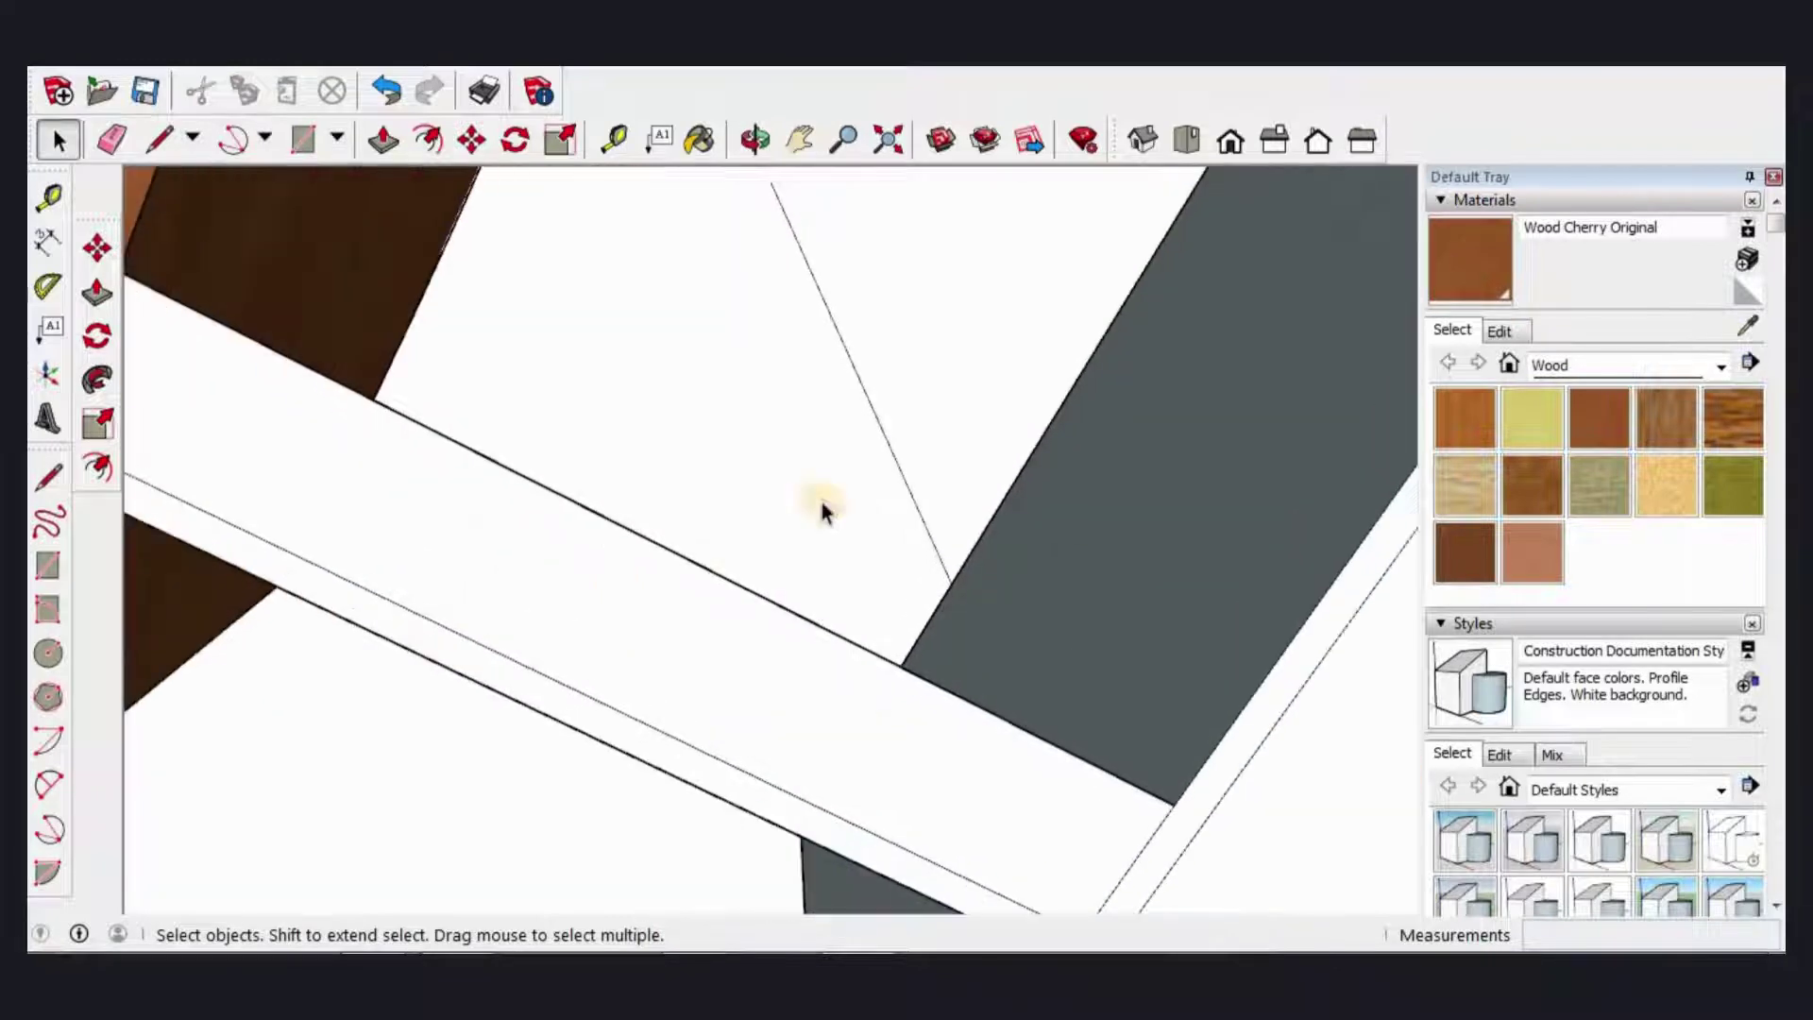
pyautogui.scroll(-2, 661, 505)
pyautogui.moveTo(547, 510)
pyautogui.mouseDown(button='middle')
pyautogui.moveTo(822, 607)
pyautogui.moveTo(836, 685)
pyautogui.moveTo(787, 723)
pyautogui.mouseUp(button='middle')
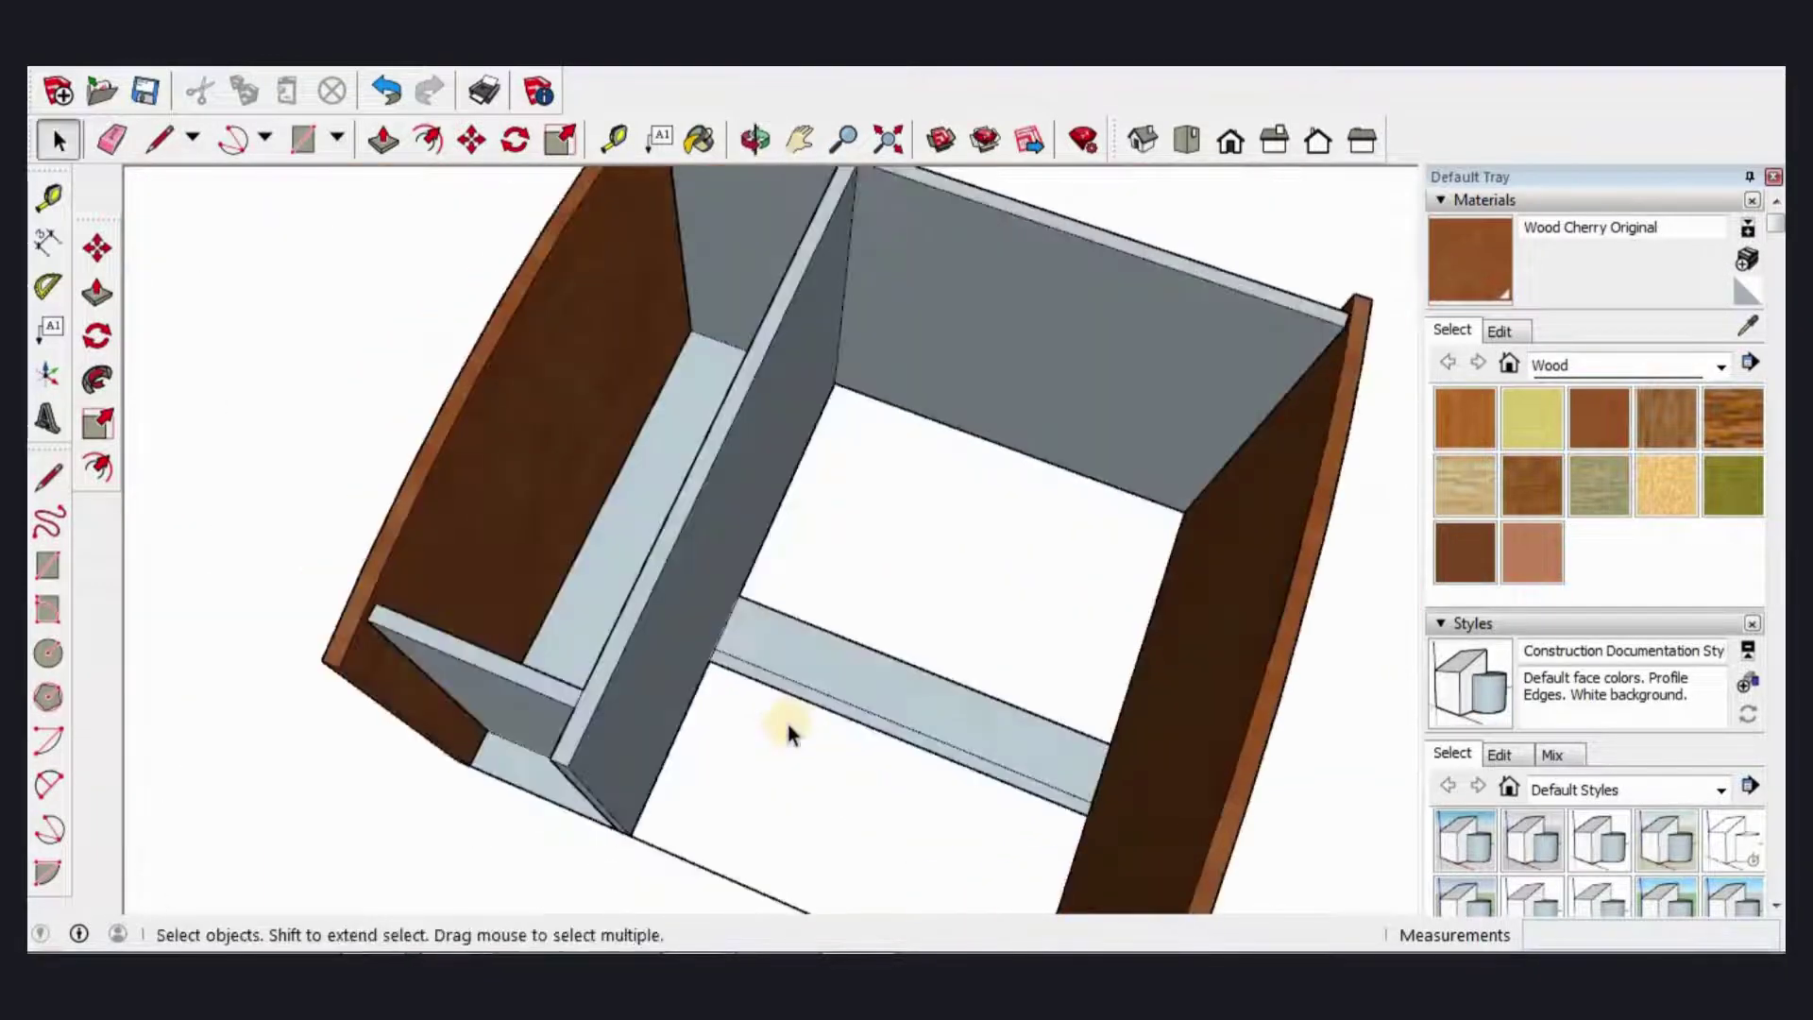
pyautogui.scroll(2, 750, 699)
pyautogui.scroll(2, 797, 641)
pyautogui.scroll(2, 802, 644)
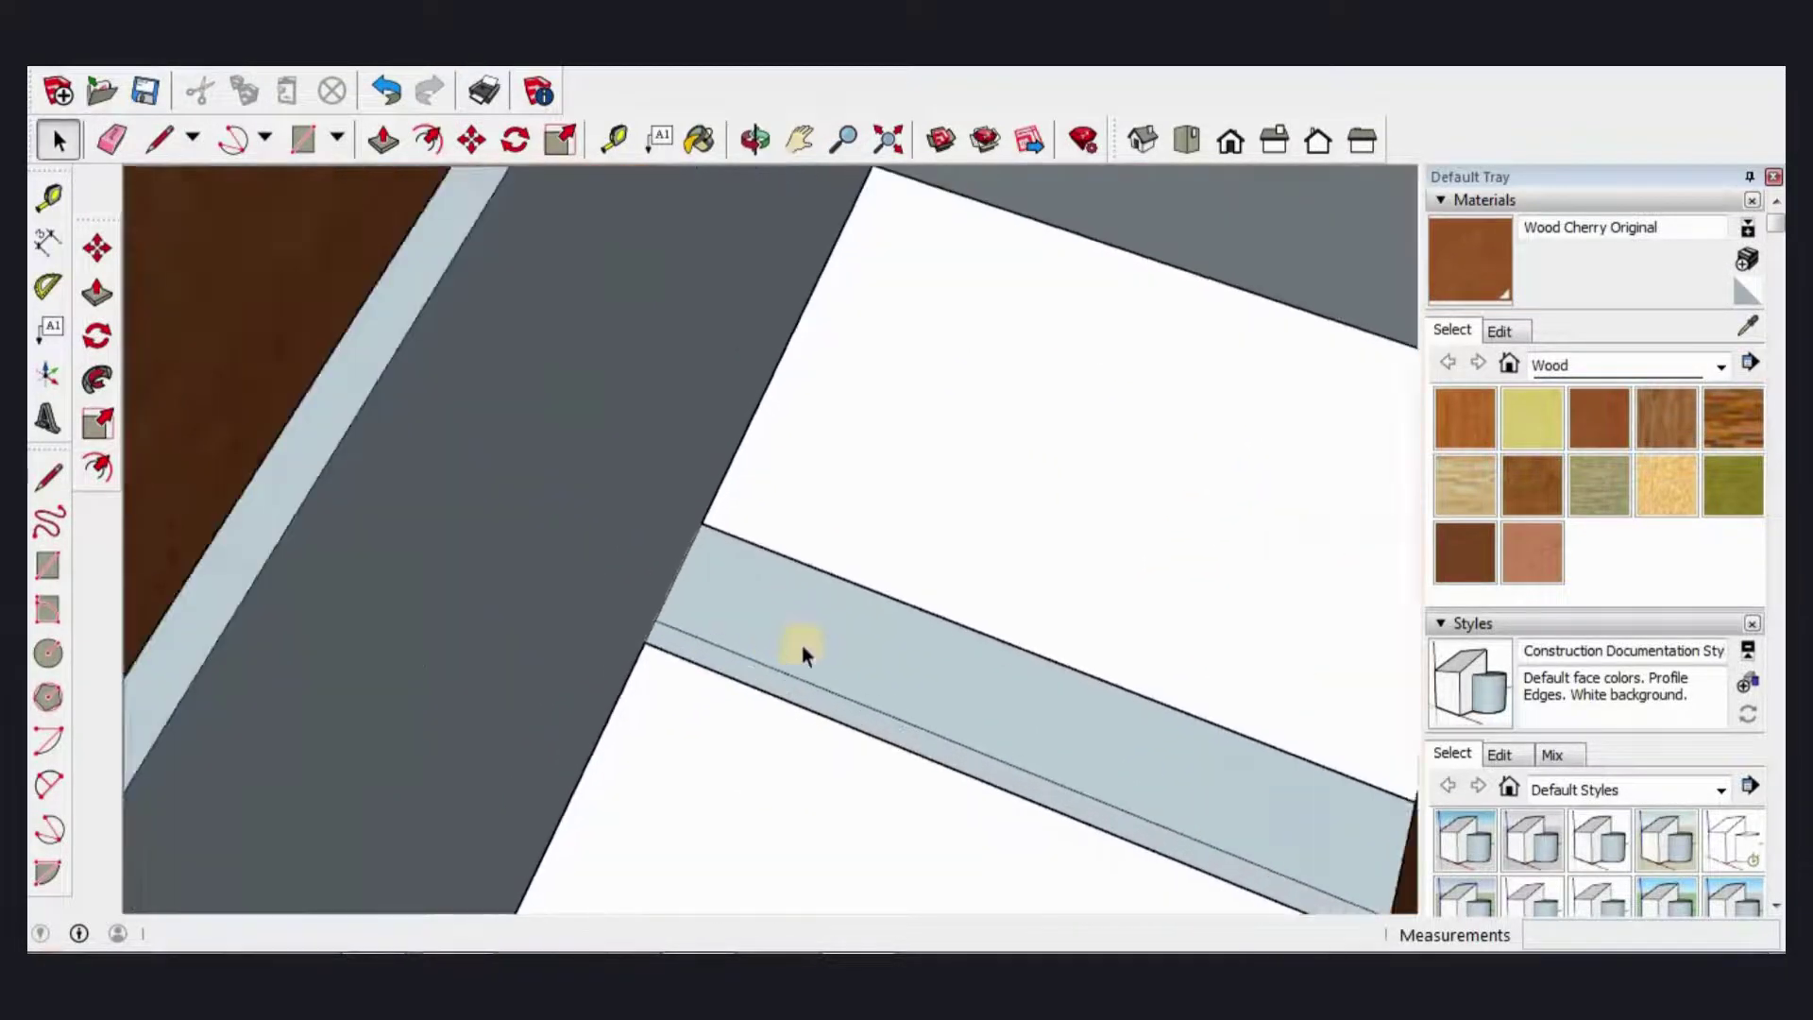
pyautogui.click(383, 139)
pyautogui.click(766, 599)
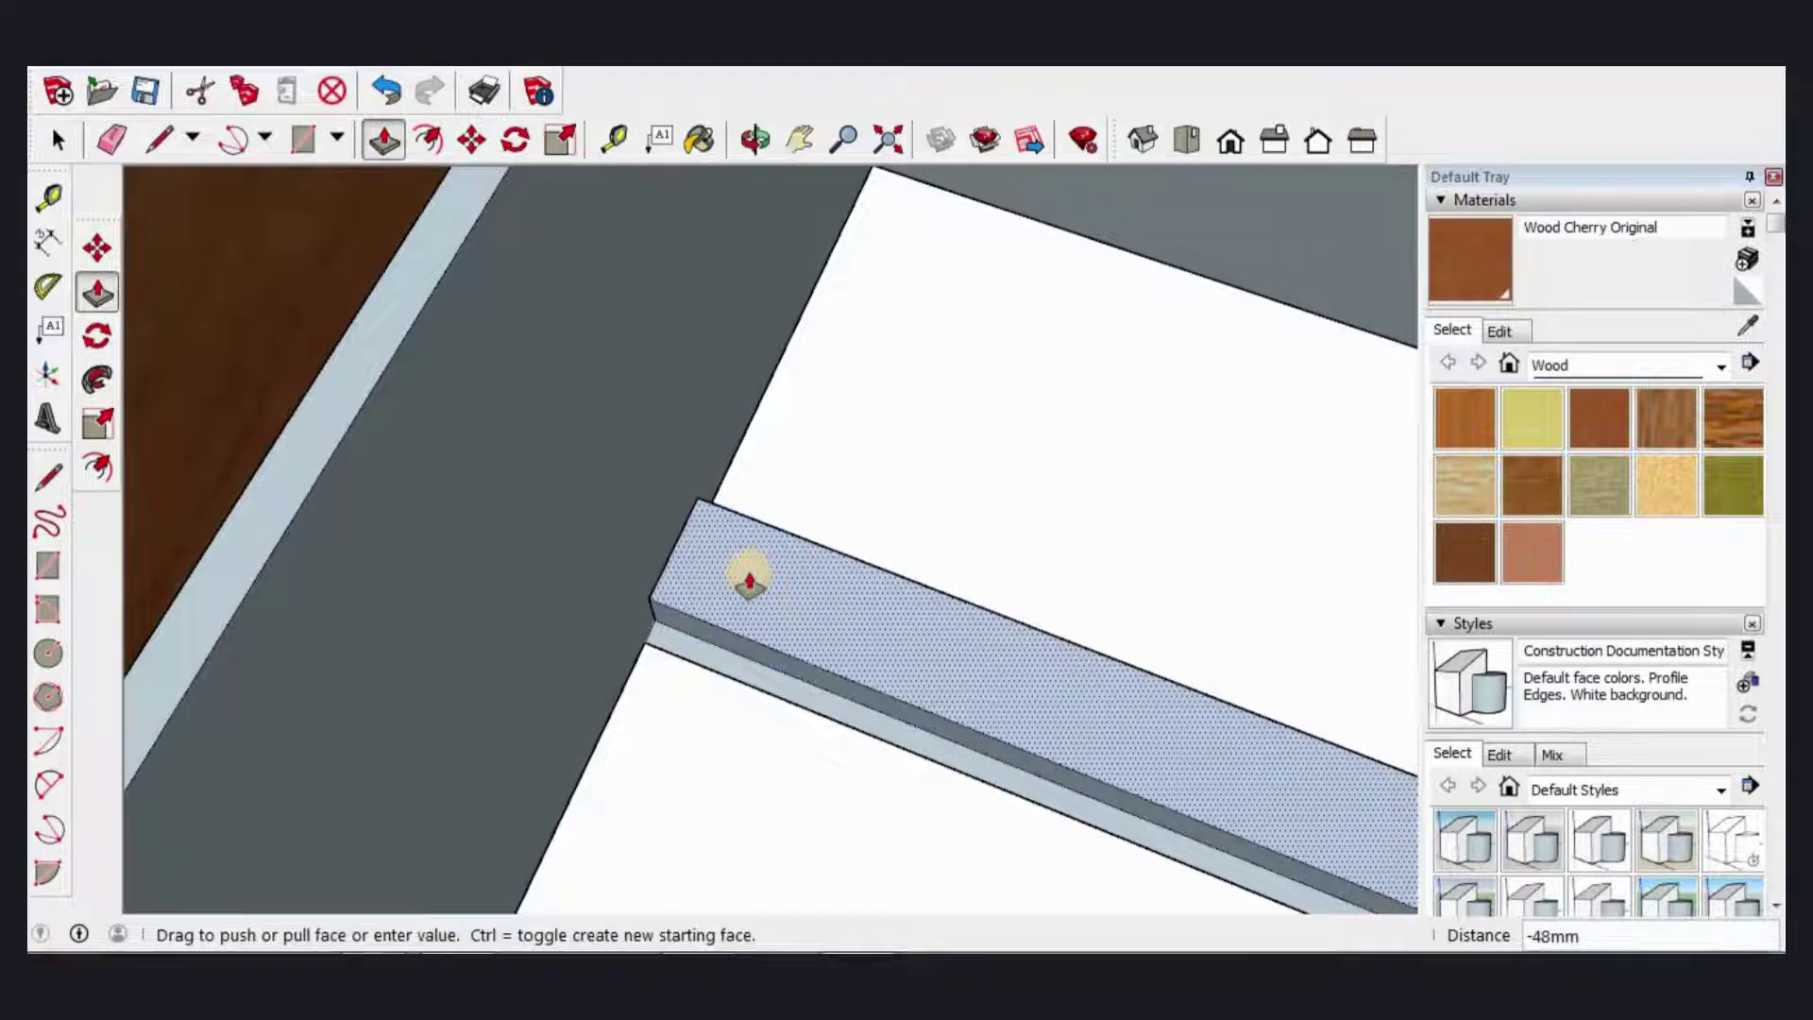
pyautogui.write('18')
pyautogui.press('Return')
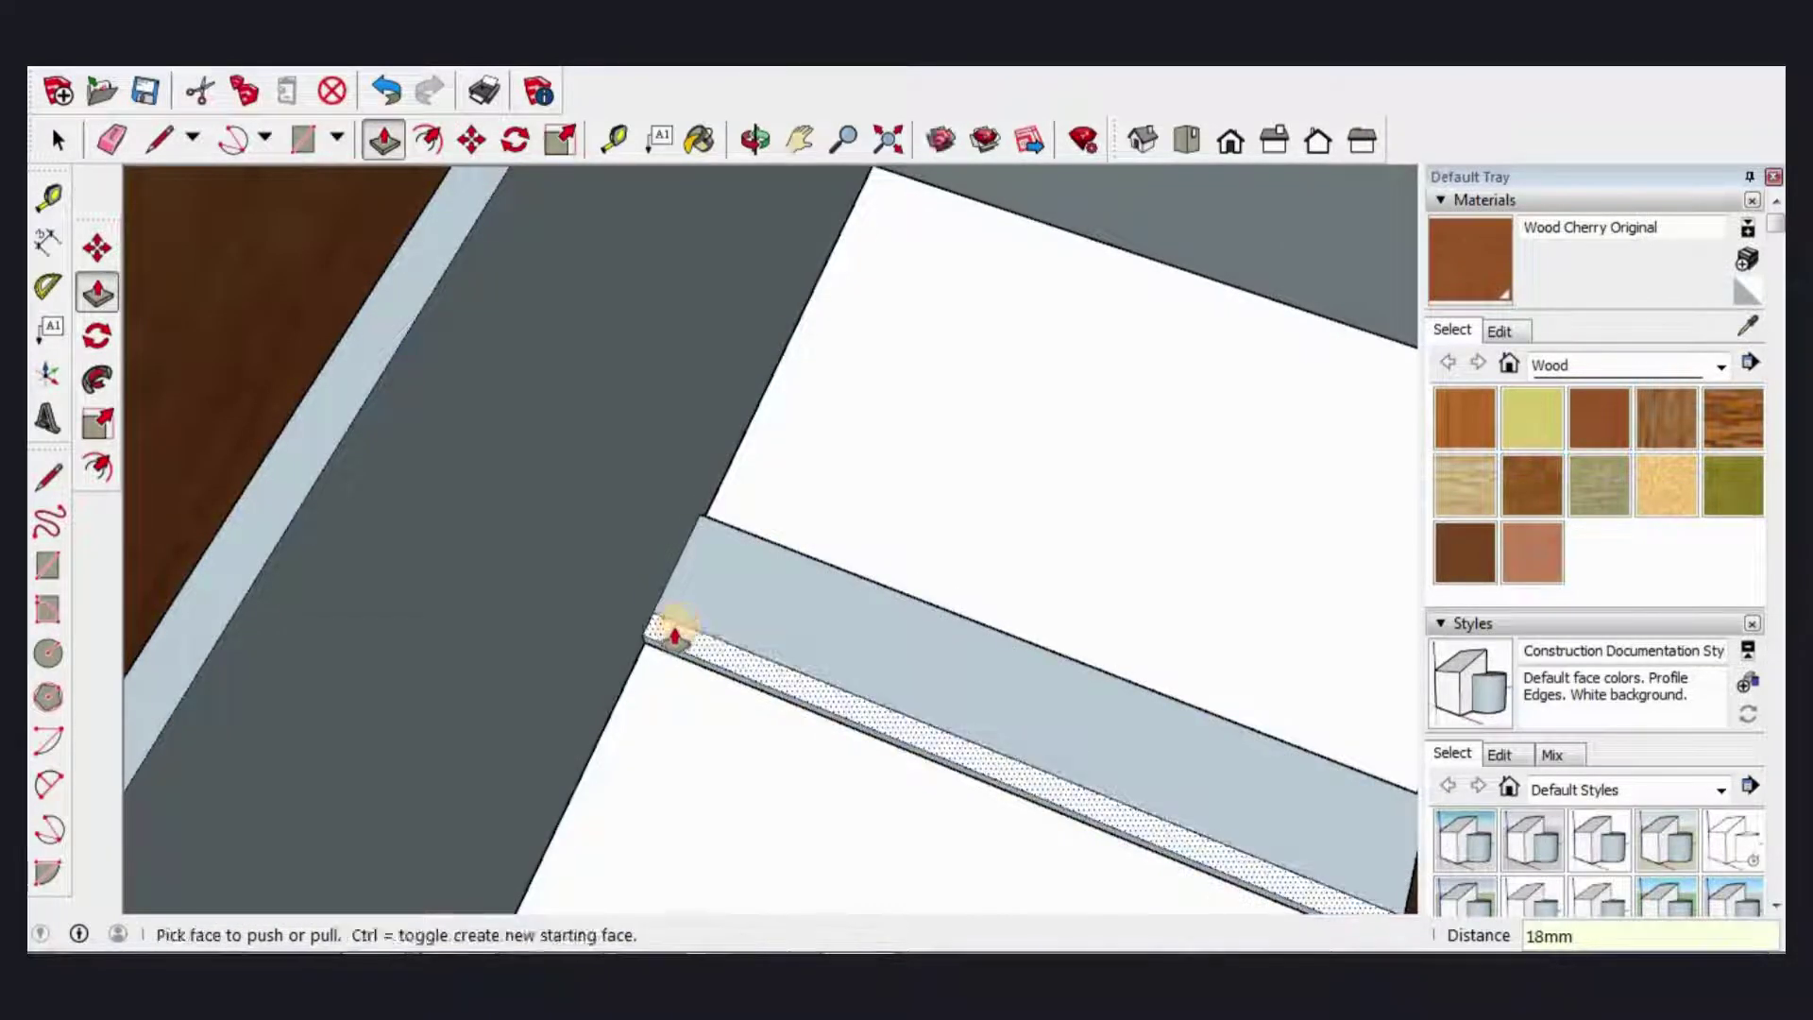
# Step: Push the strip's edge face outward into a 250 mm deep shelf in the right bay
pyautogui.moveTo(674, 636); pyautogui.dragTo(648, 579)
pyautogui.moveTo(556, 515)
pyautogui.mouseDown(button='middle')
pyautogui.moveTo(421, 688)
pyautogui.moveTo(516, 551)
pyautogui.moveTo(736, 607)
pyautogui.mouseUp(button='middle')
pyautogui.scroll(-5, 878, 749)
pyautogui.press('space')
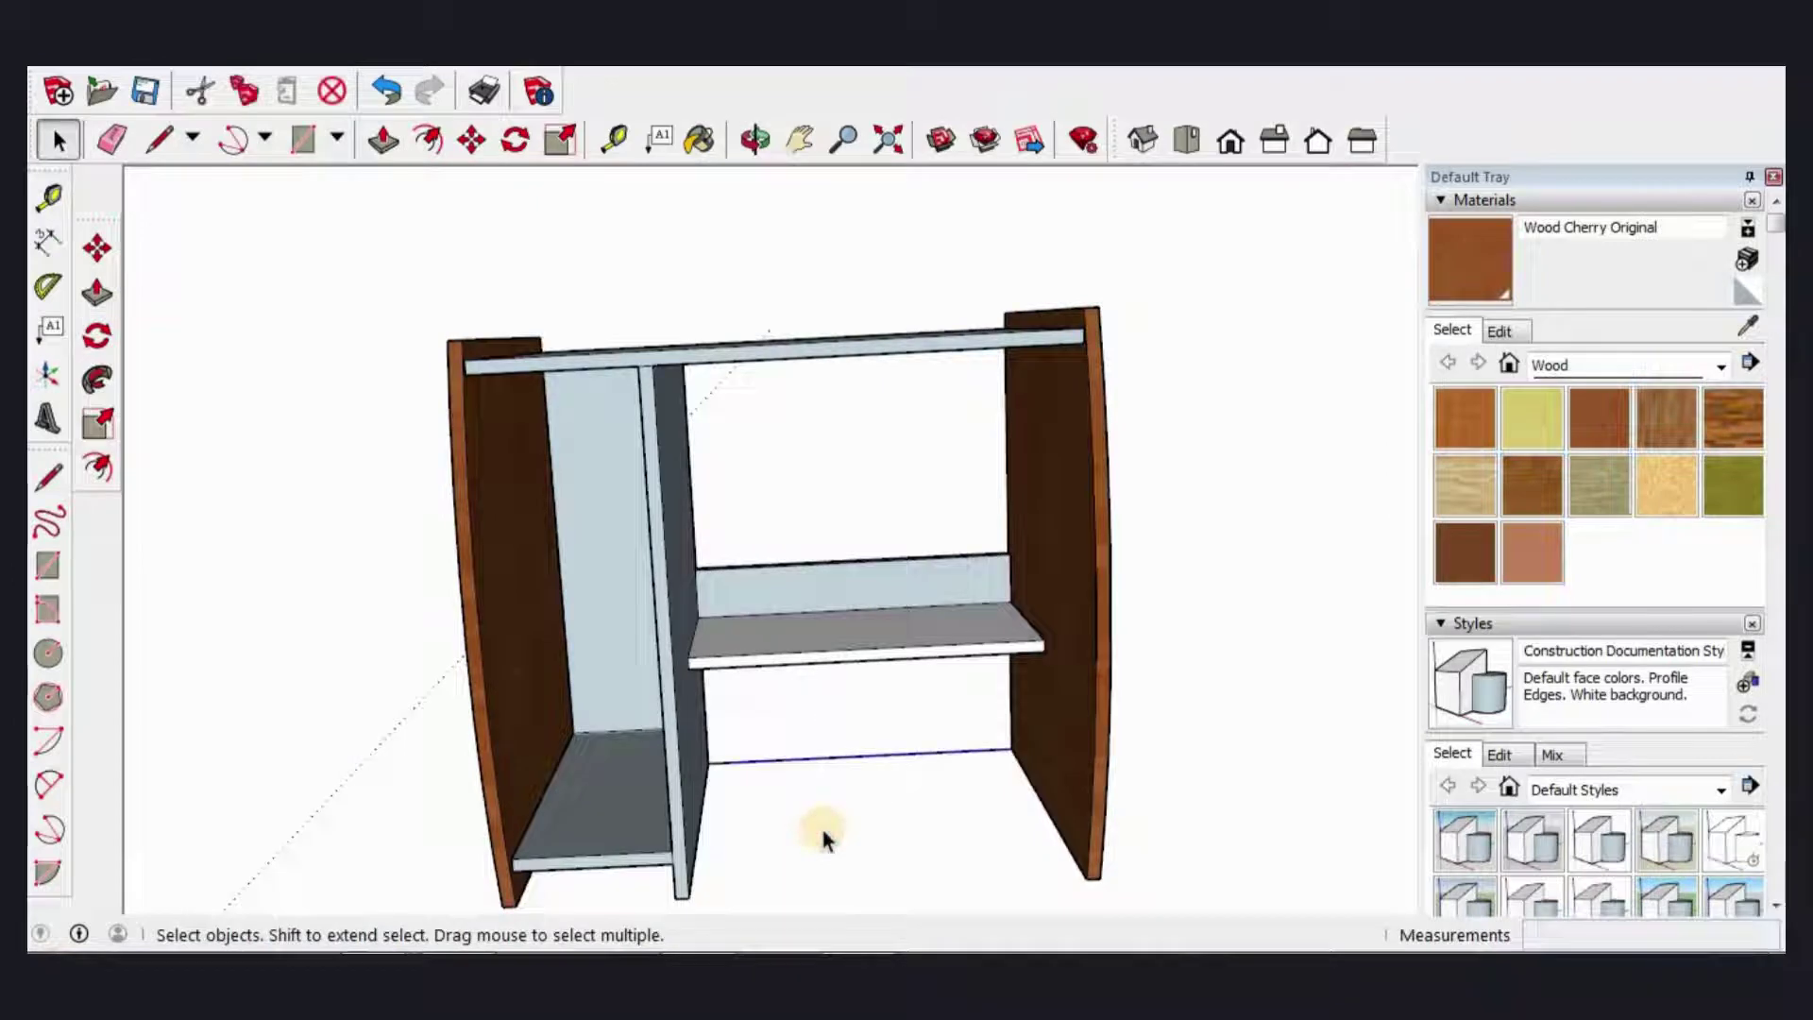
# Step: Orbit toward the cabinet's top-left corner and select the top front edge
pyautogui.click(823, 830)
pyautogui.moveTo(931, 566)
pyautogui.mouseDown(button='middle')
pyautogui.moveTo(831, 437)
pyautogui.moveTo(860, 572)
pyautogui.mouseUp(button='middle')
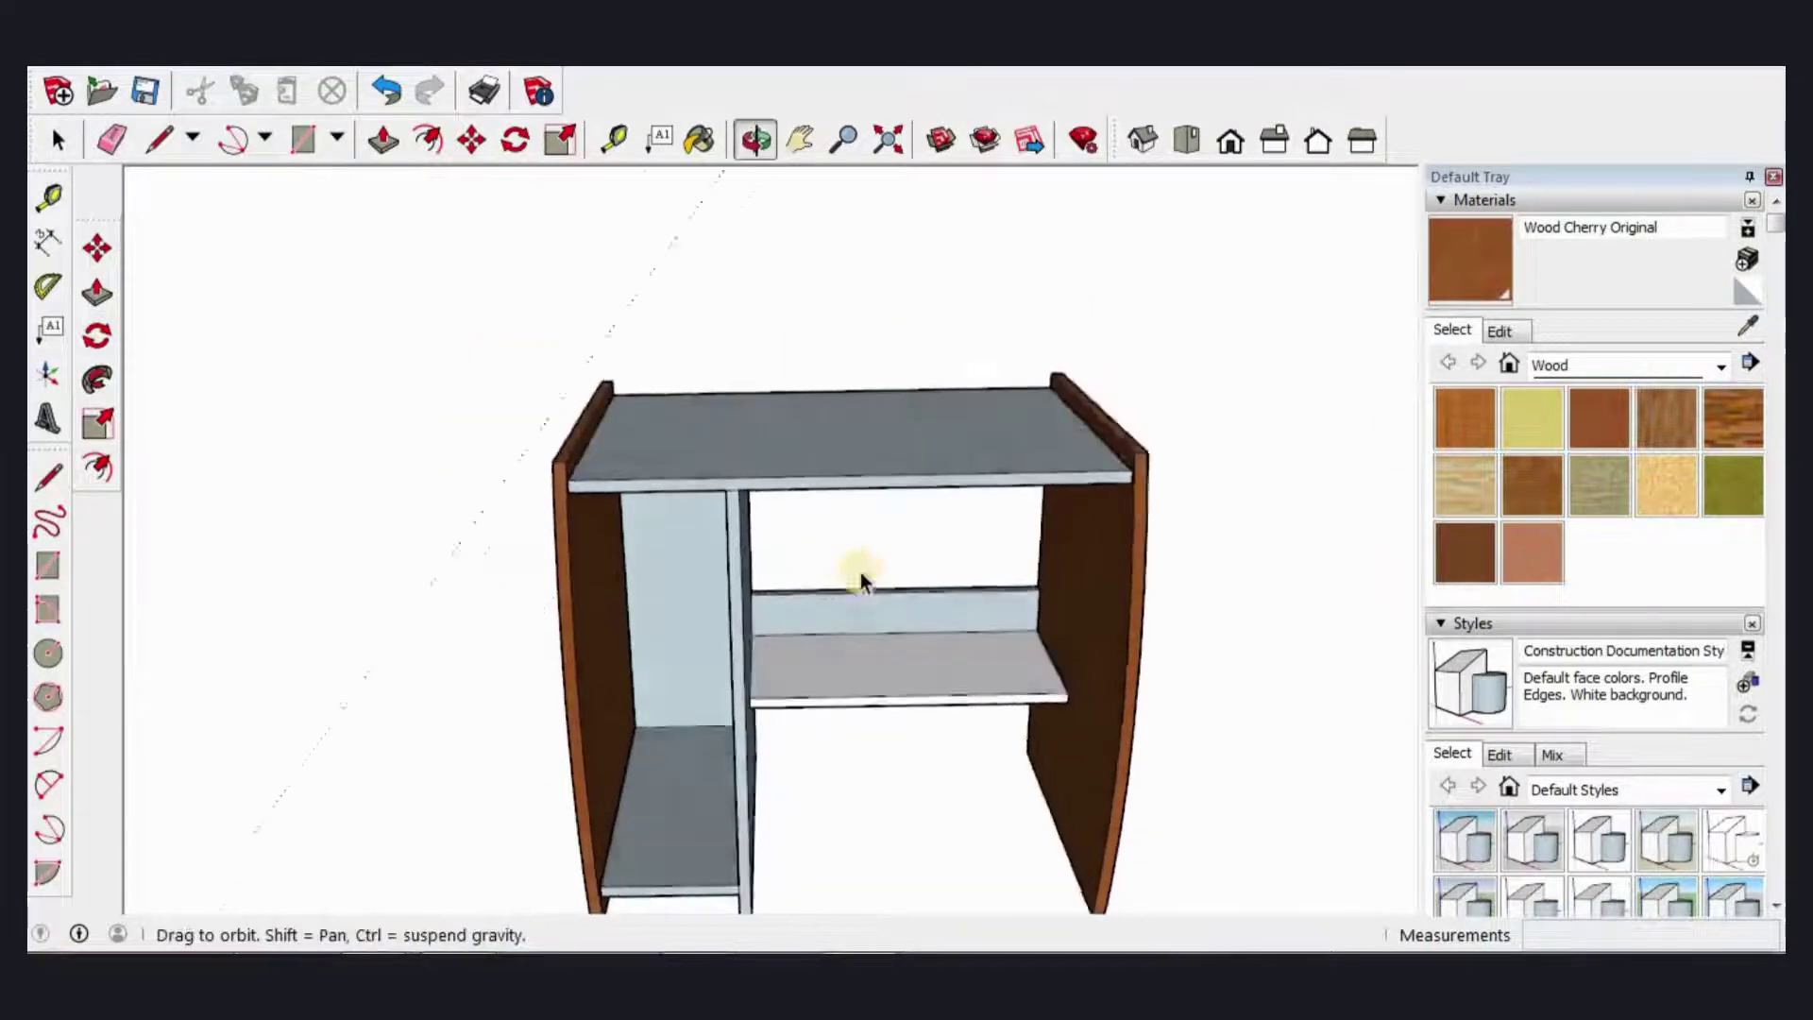
pyautogui.scroll(-2, 859, 572)
pyautogui.scroll(-2, 882, 569)
pyautogui.moveTo(541, 559)
pyautogui.mouseDown(button='middle')
pyautogui.moveTo(735, 450)
pyautogui.moveTo(704, 395)
pyautogui.mouseUp(button='middle')
pyautogui.scroll(3, 706, 451)
pyautogui.scroll(2, 701, 397)
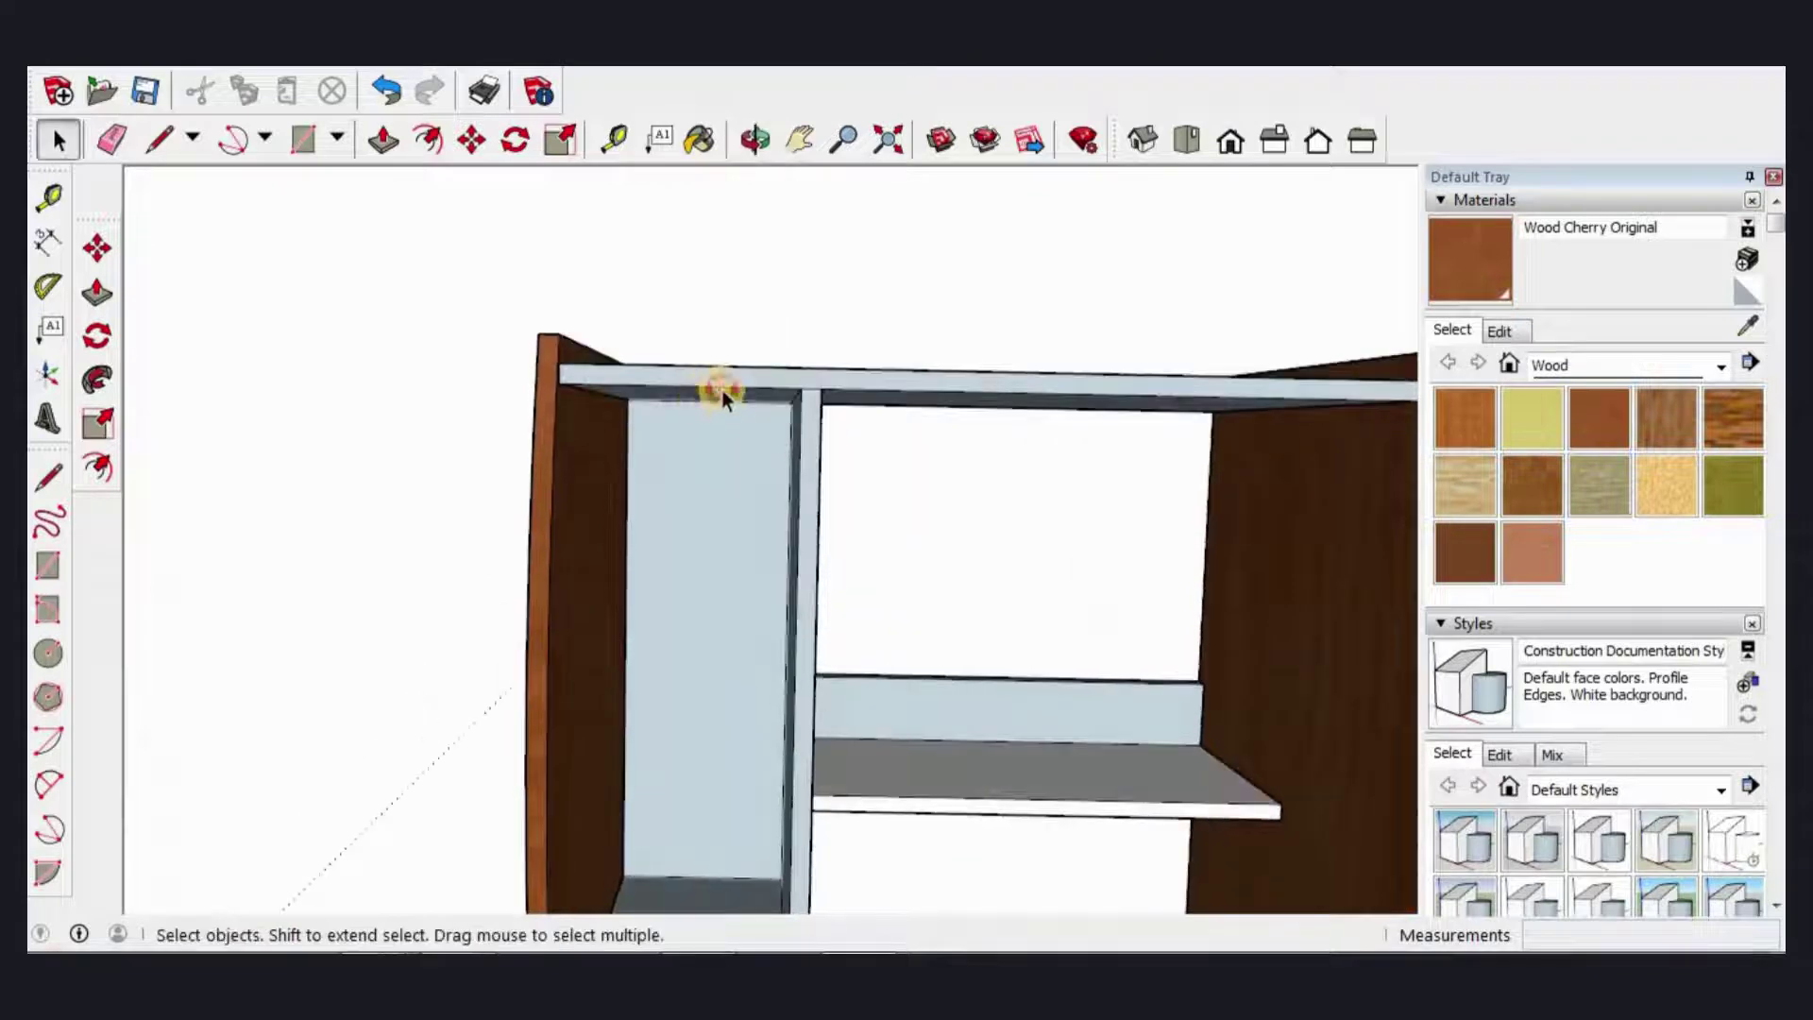
pyautogui.click(722, 389)
pyautogui.scroll(1, 727, 400)
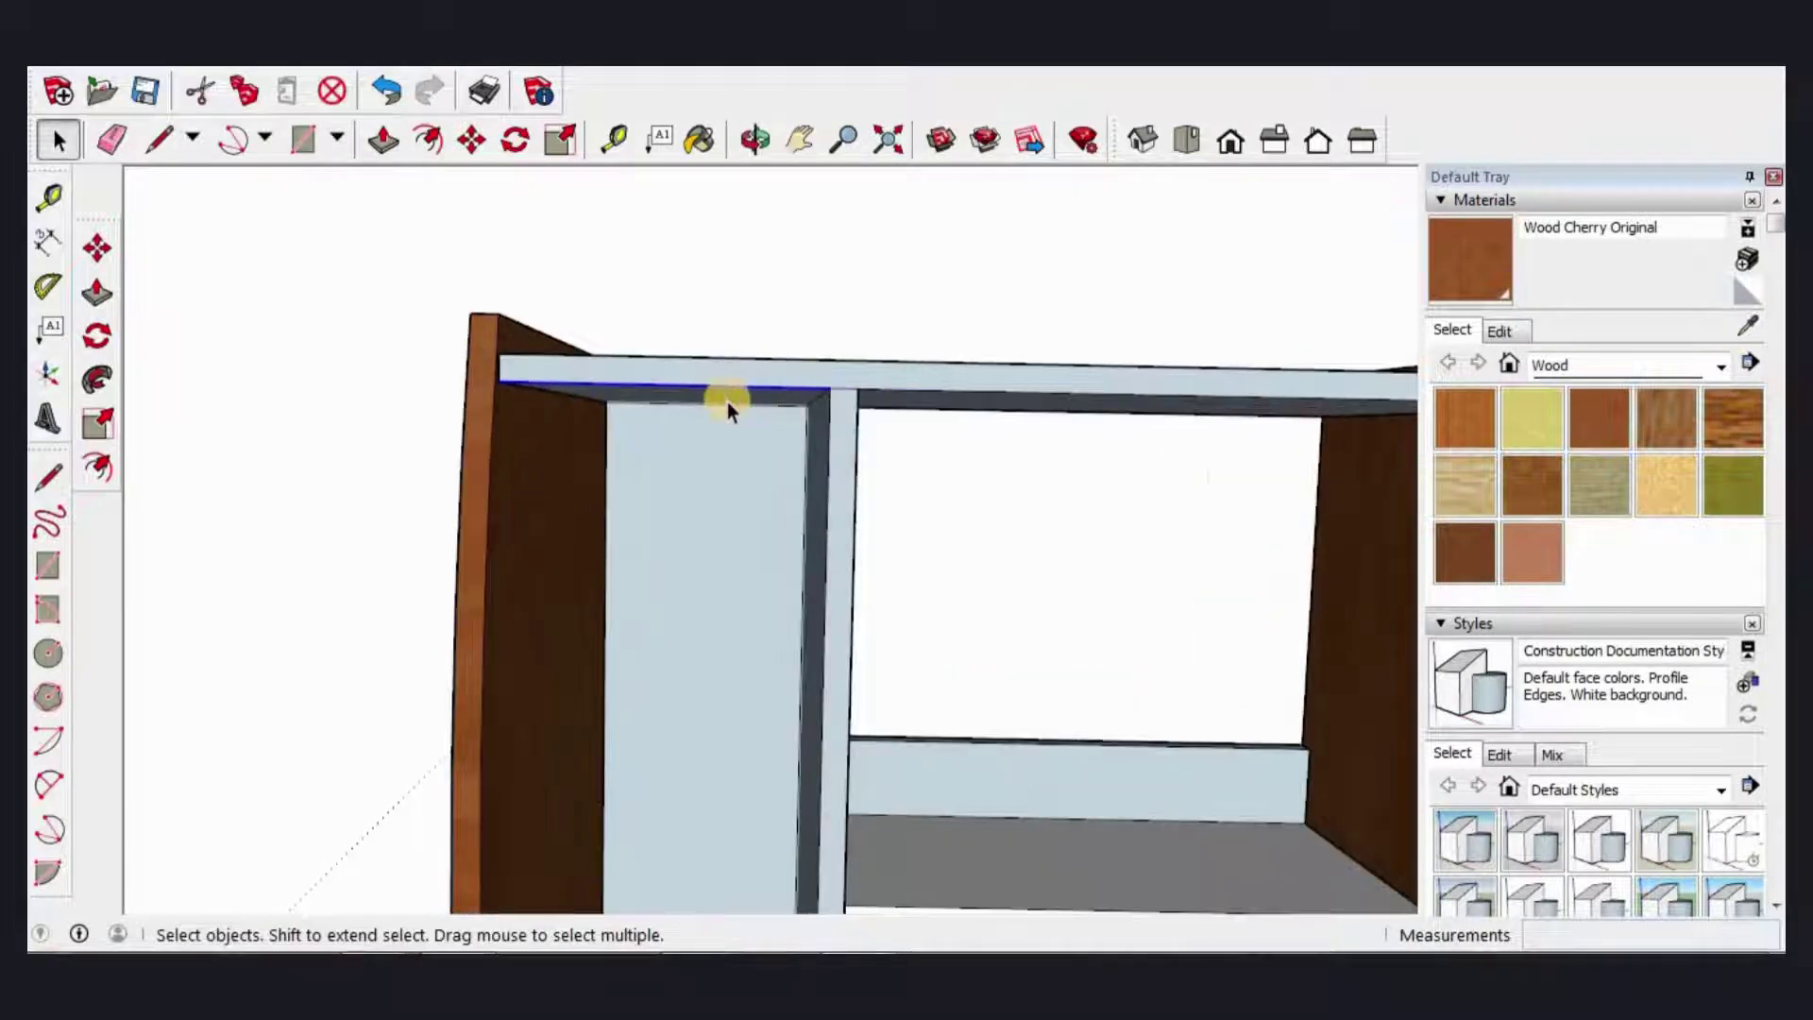
# Step: Place a guide 130 mm below the top board
pyautogui.click(50, 196)
pyautogui.click(804, 385)
pyautogui.write('13')
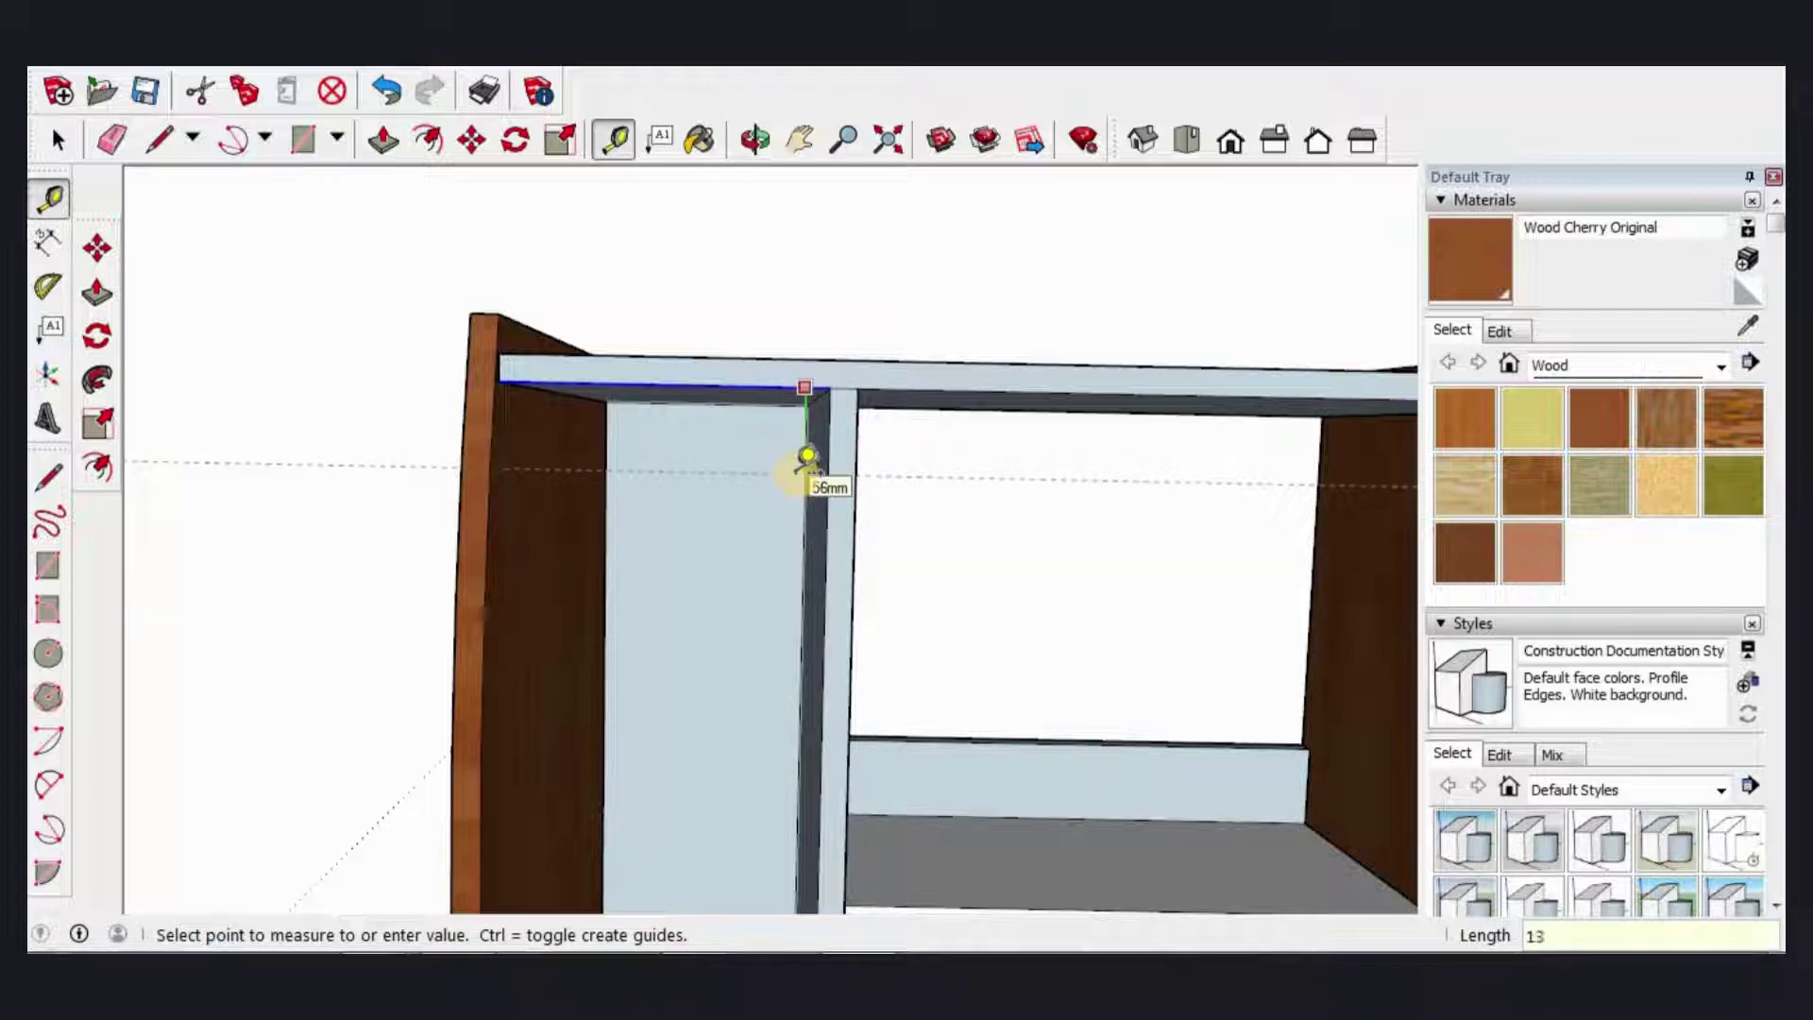
pyautogui.write('0')
pyautogui.press('Return')
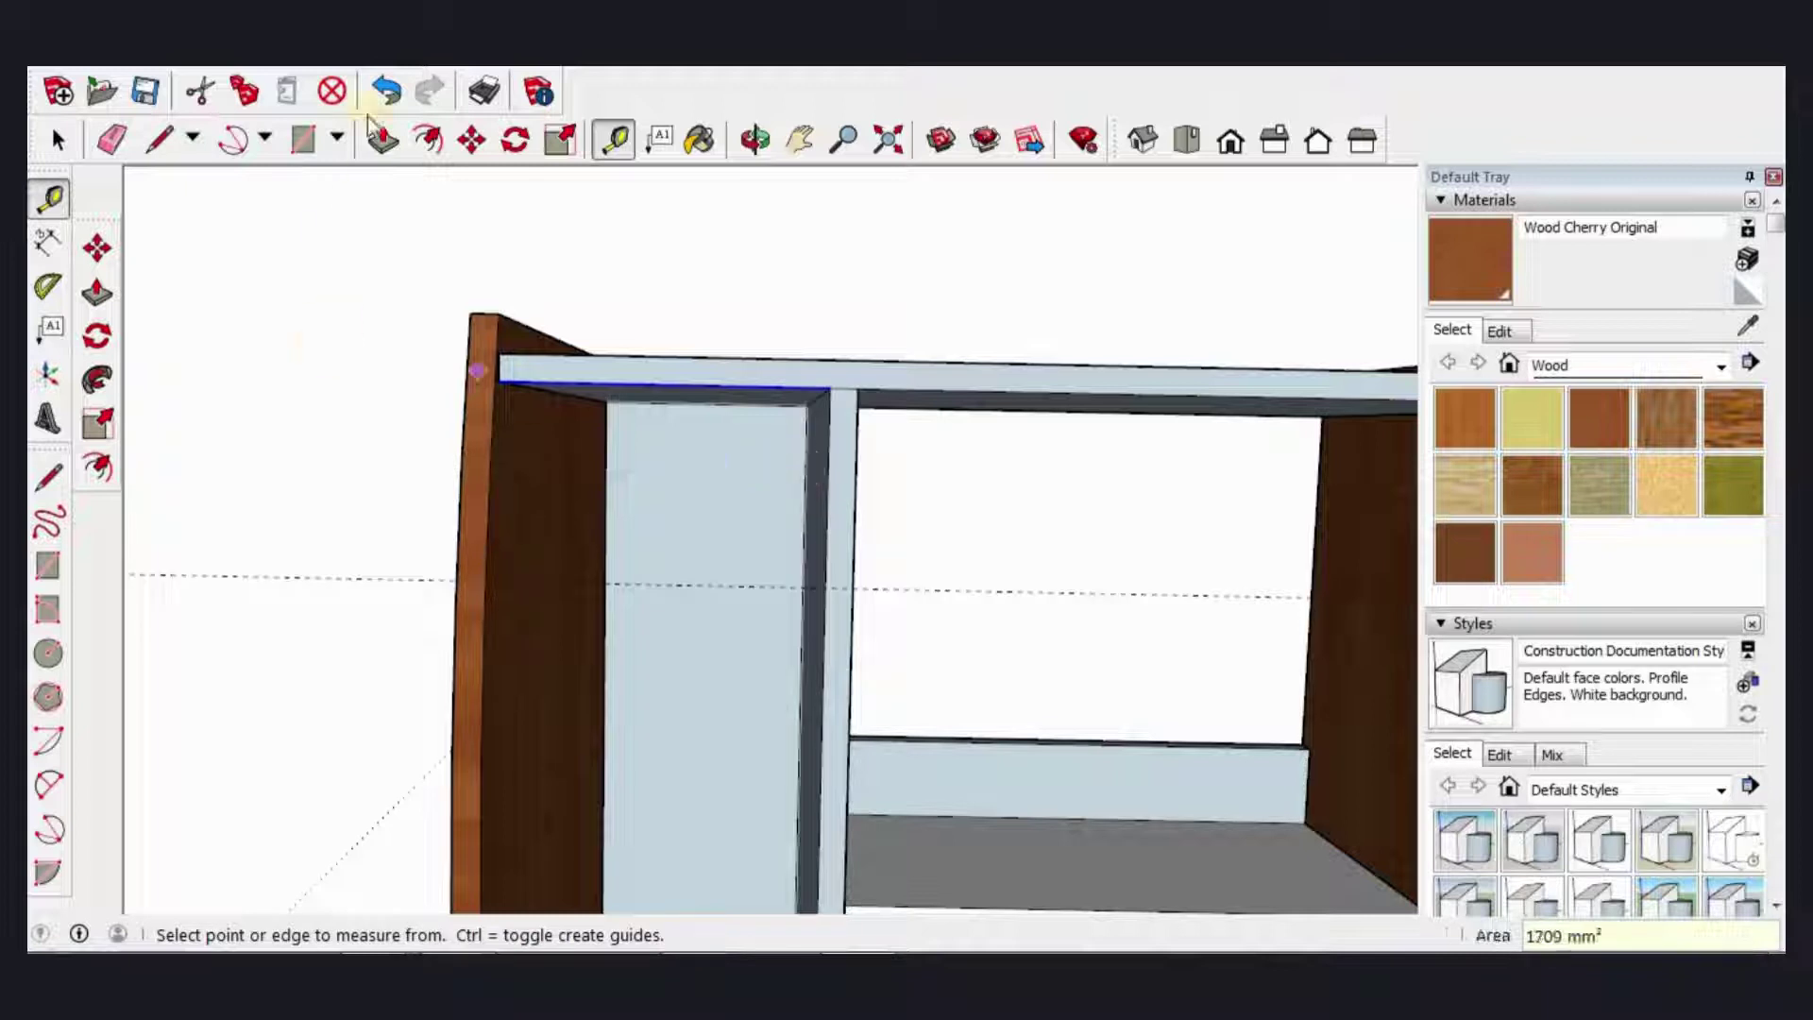
# Step: Draw the left front panel from the 130 mm guide up to the top board
pyautogui.click(302, 140)
pyautogui.scroll(3, 953, 314)
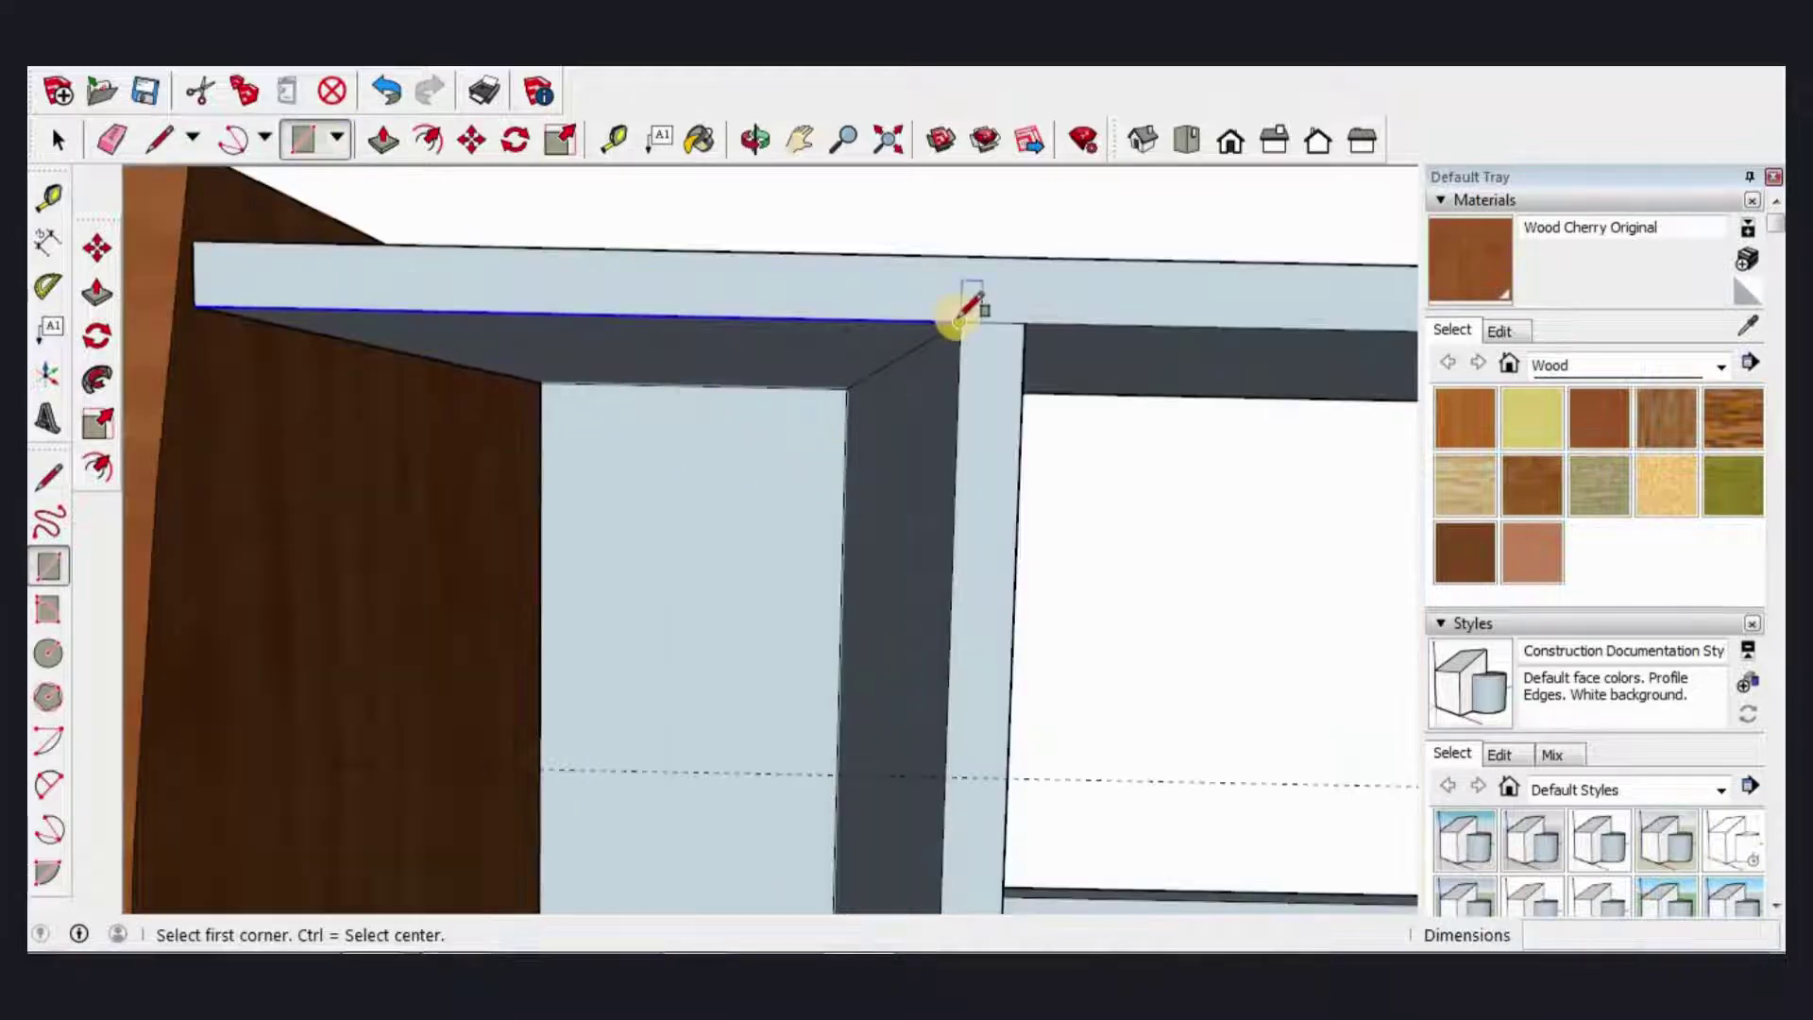
pyautogui.click(959, 322)
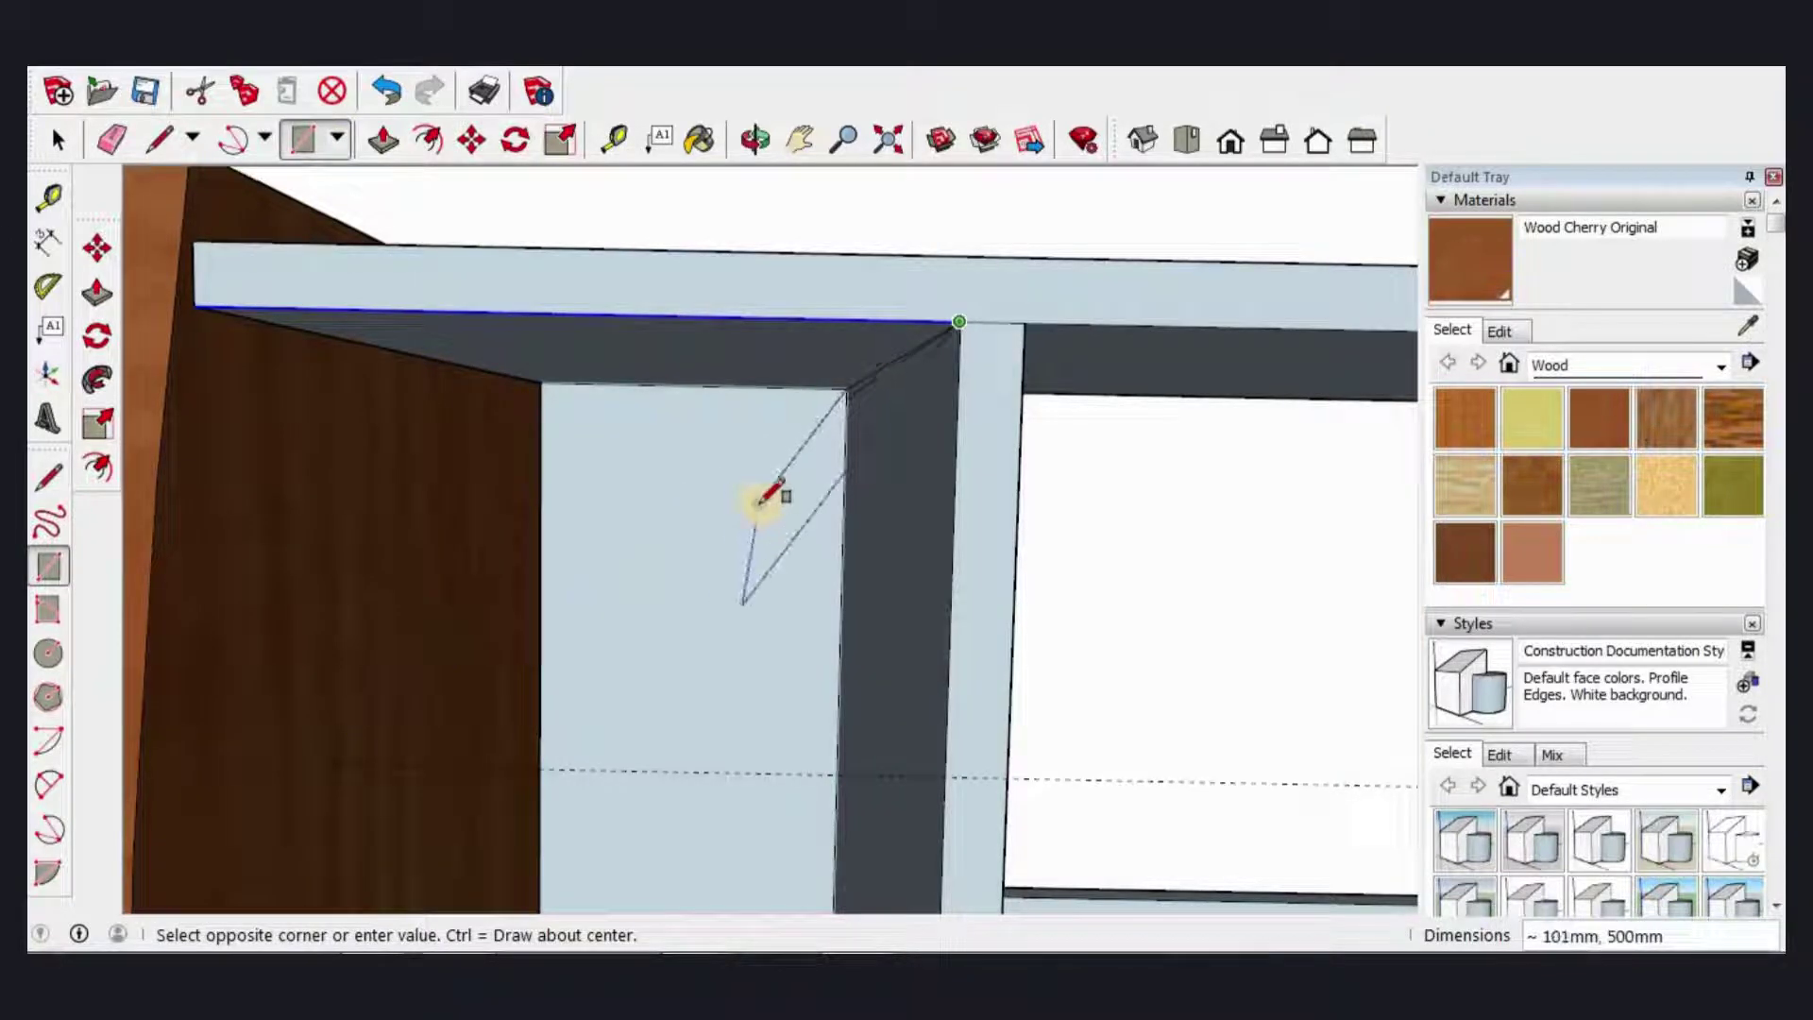
pyautogui.press('space')
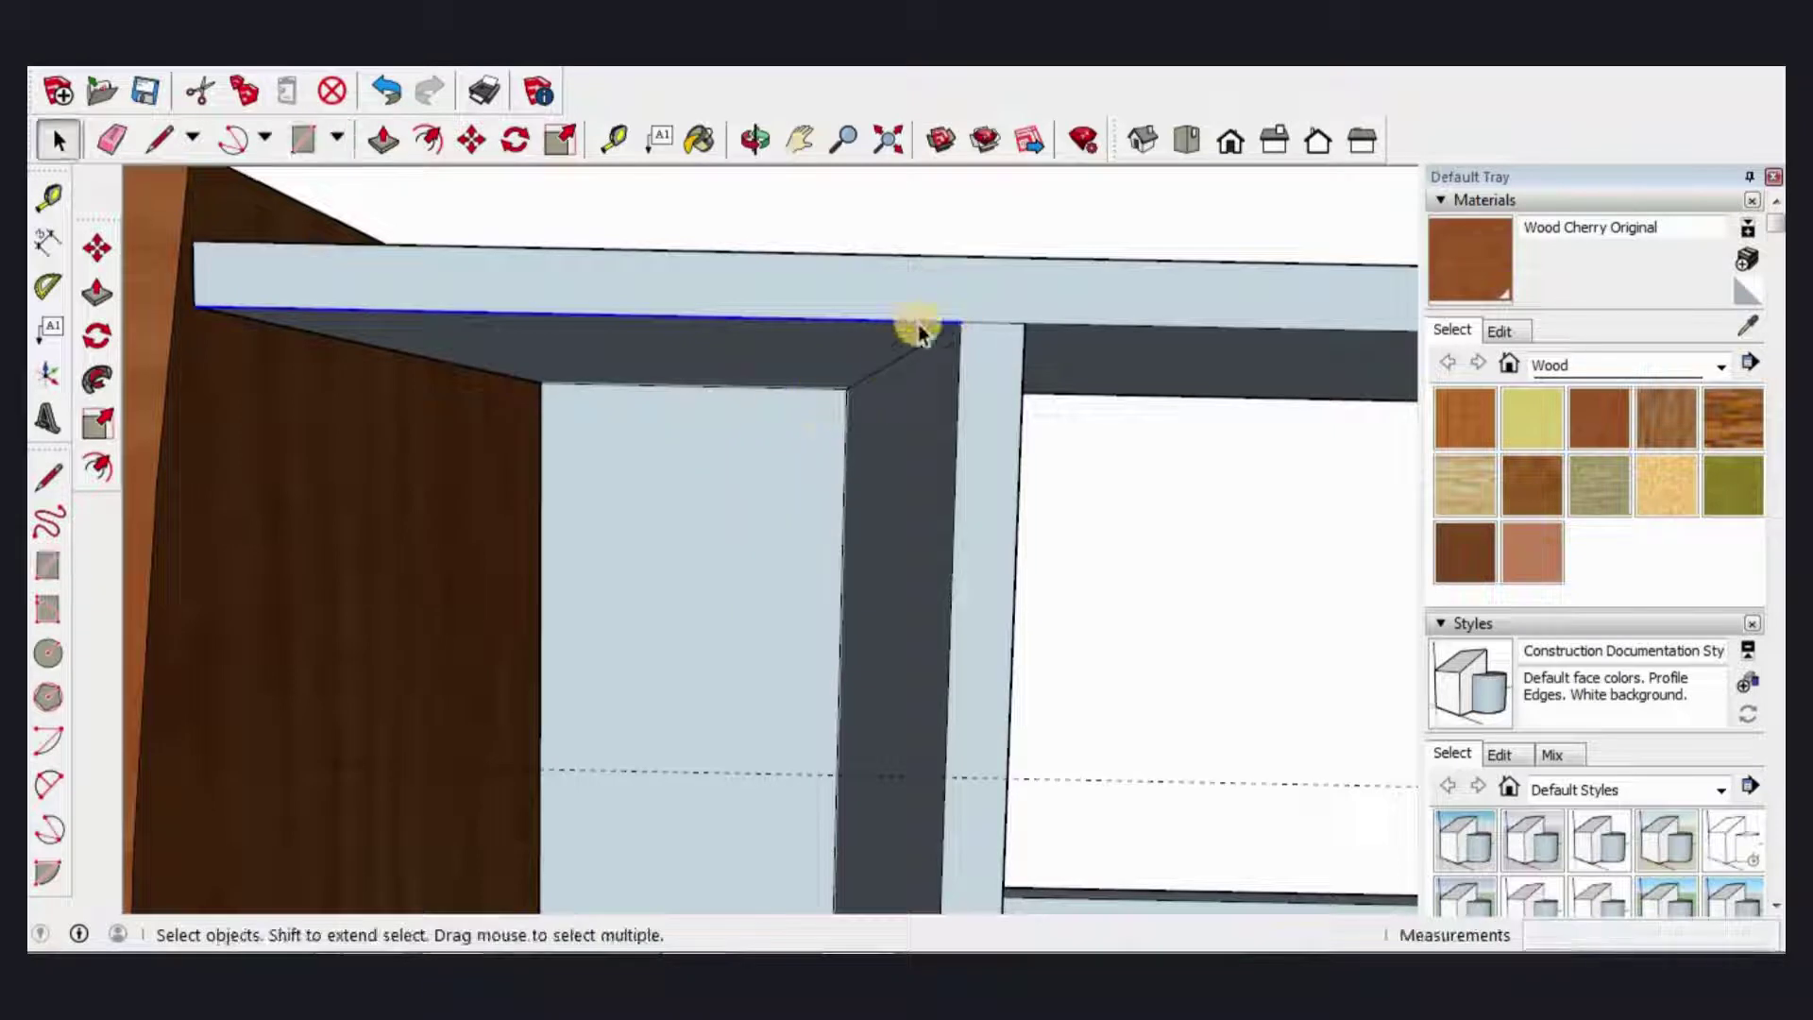
pyautogui.click(302, 140)
pyautogui.scroll(-2, 821, 661)
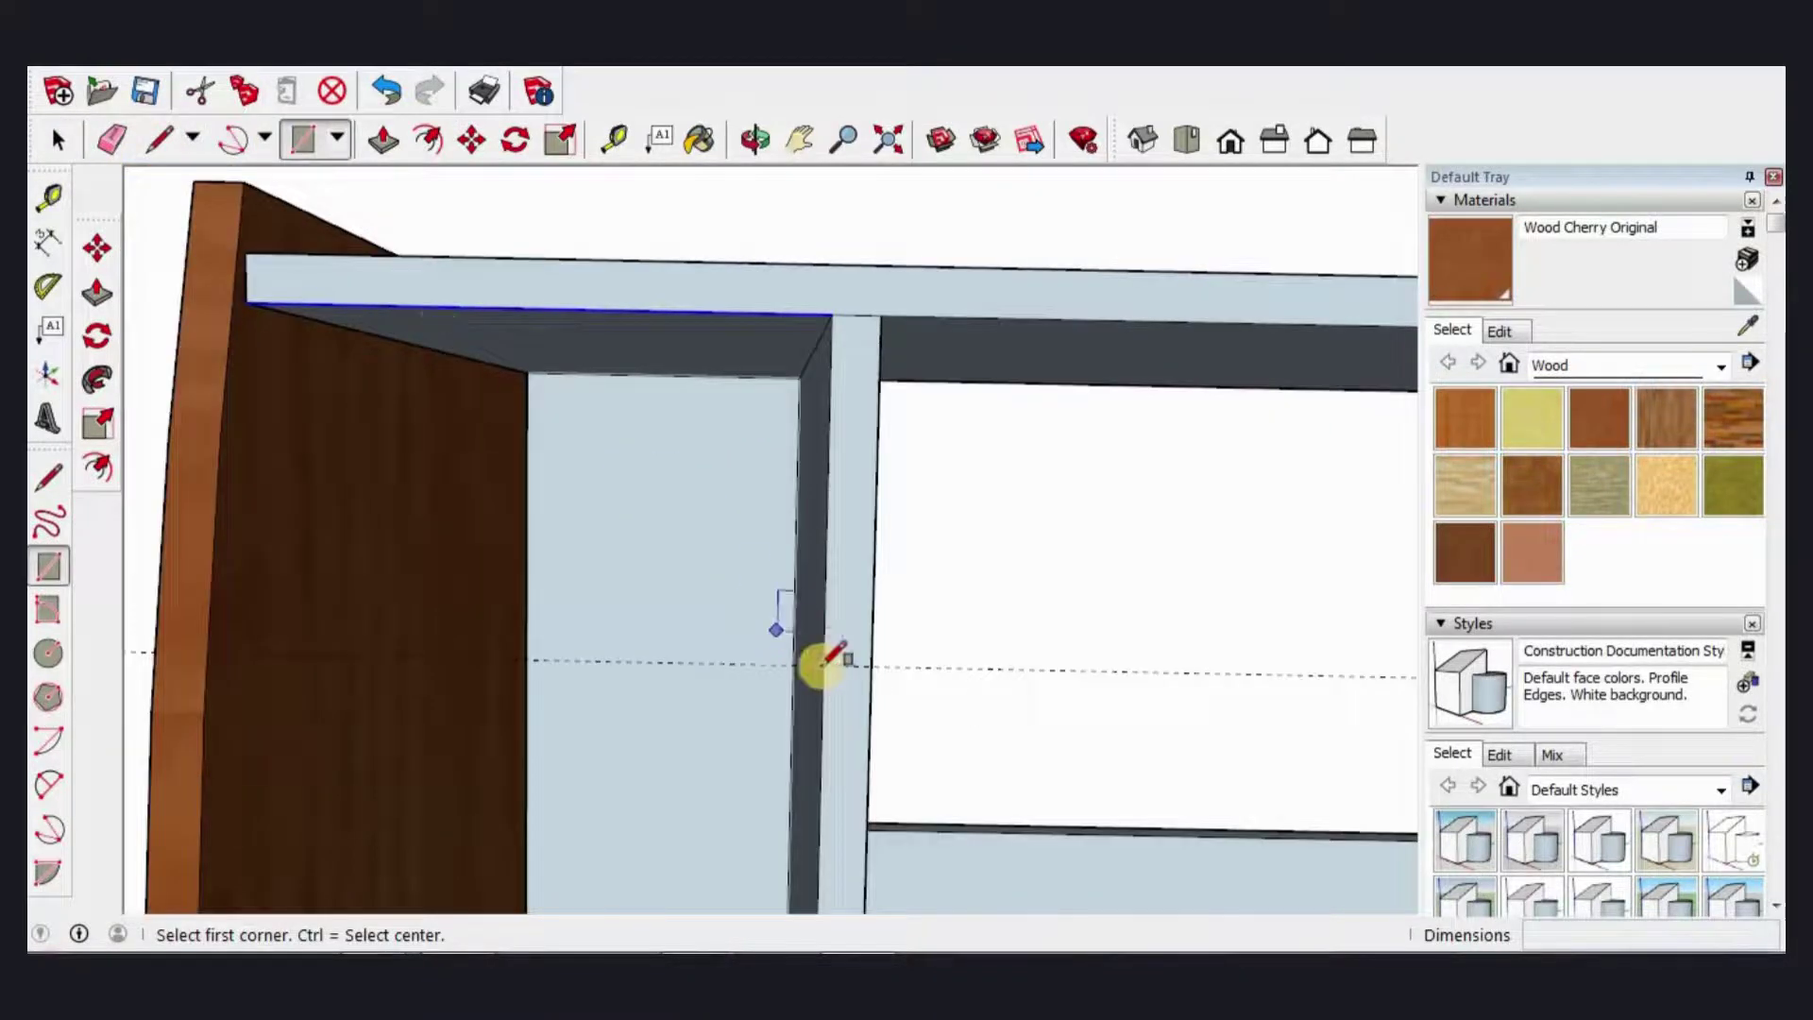
pyautogui.click(821, 663)
pyautogui.click(245, 301)
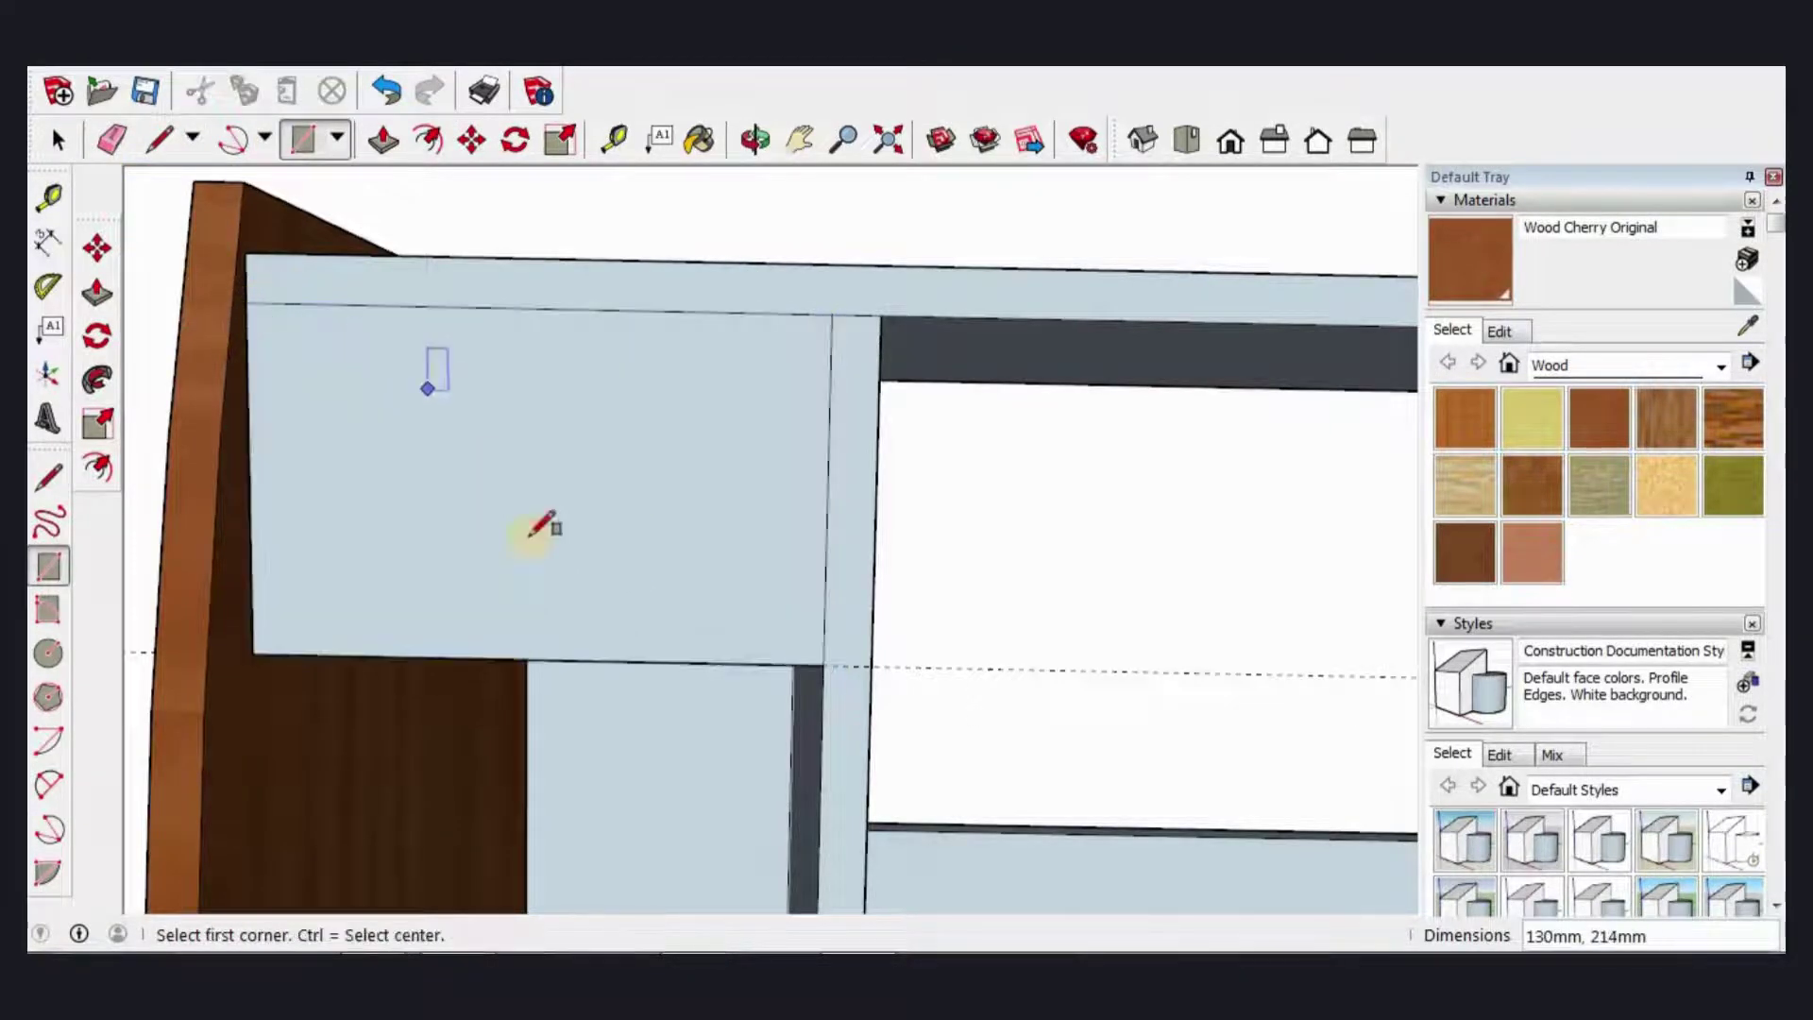
pyautogui.scroll(-3, 761, 619)
pyautogui.press('space')
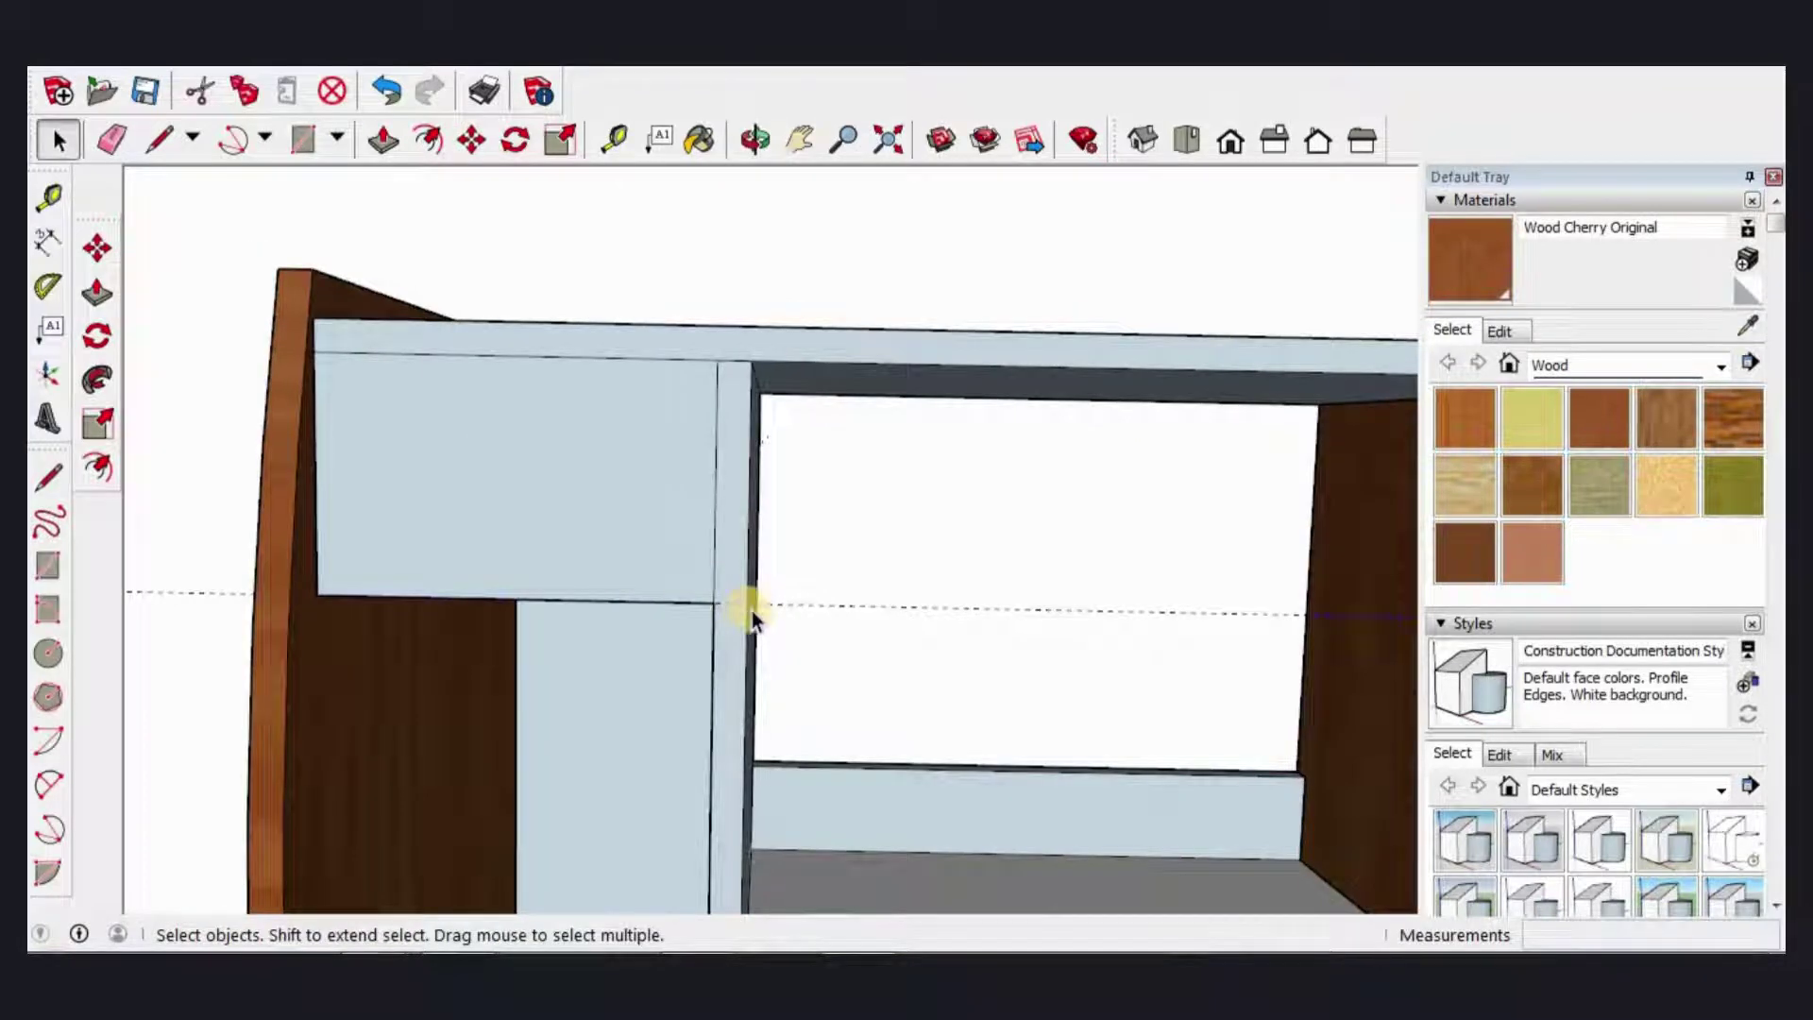
# Step: Draw the roughly 539 × 90 mm right front panel beside the divider
pyautogui.scroll(-2, 752, 610)
pyautogui.scroll(-2, 619, 599)
pyautogui.scroll(-2, 807, 607)
pyautogui.scroll(-2, 752, 631)
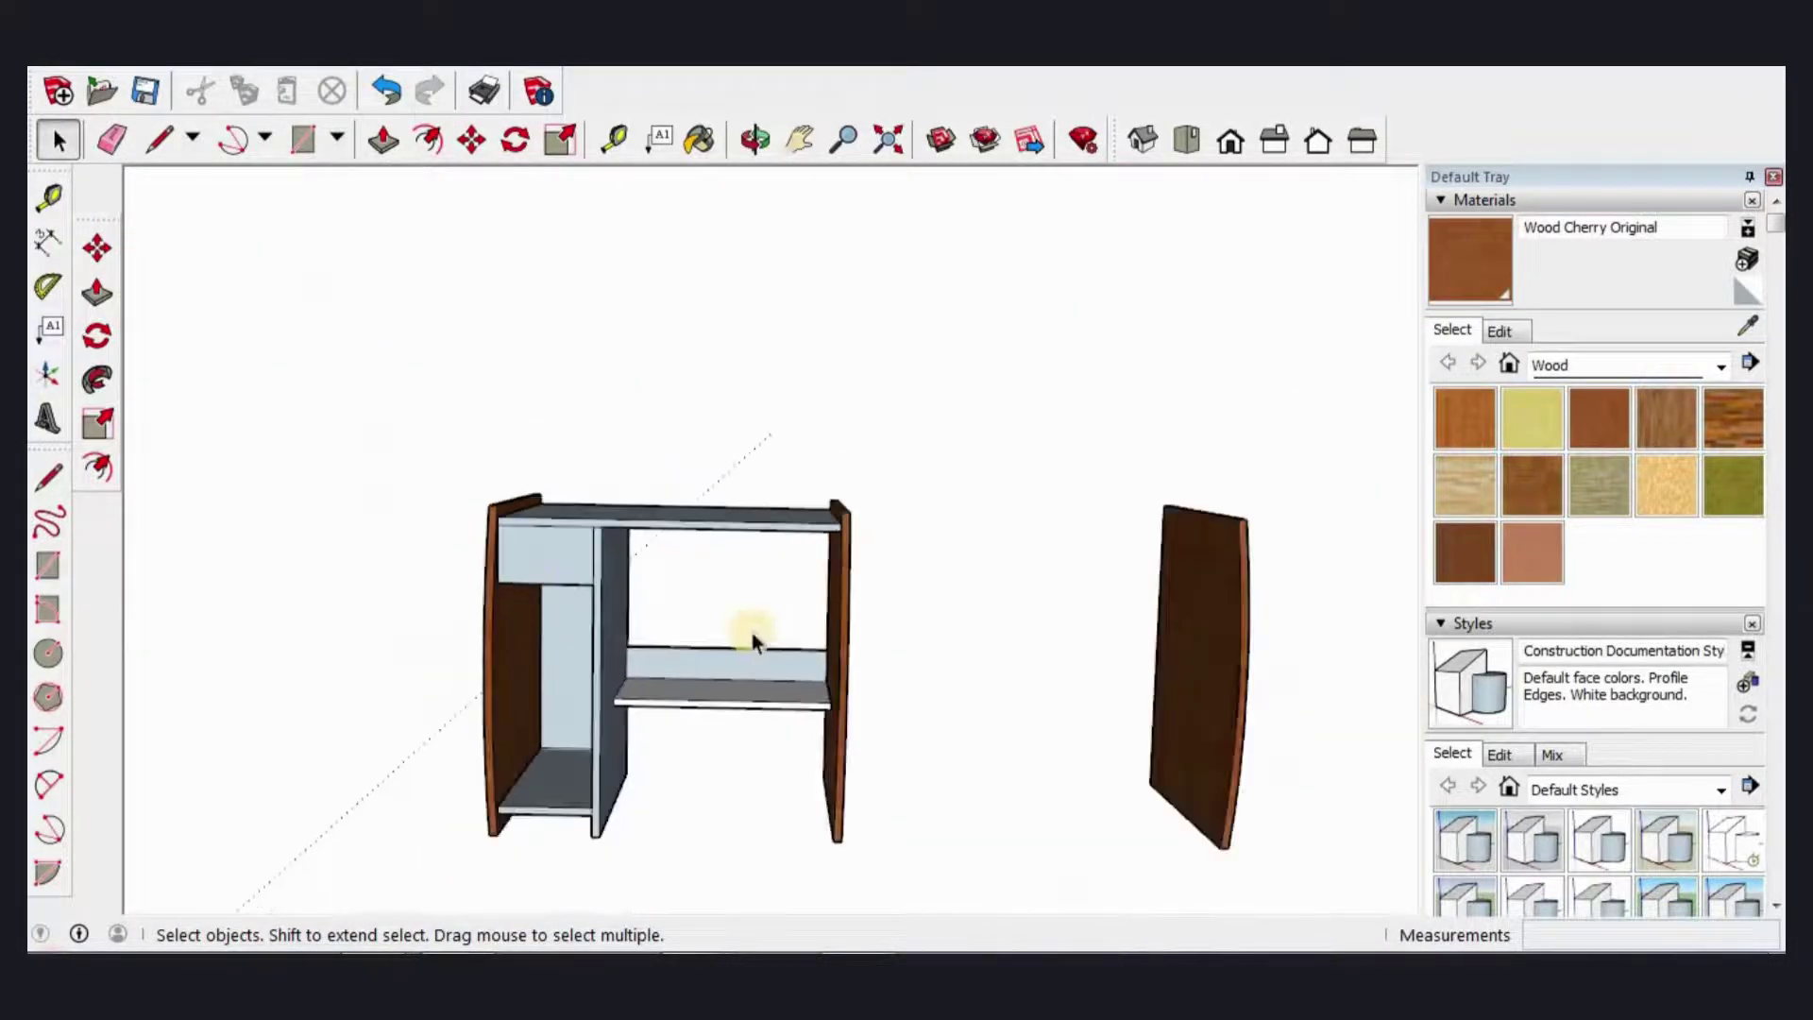
pyautogui.scroll(1, 714, 694)
pyautogui.scroll(2, 714, 694)
pyautogui.click(301, 140)
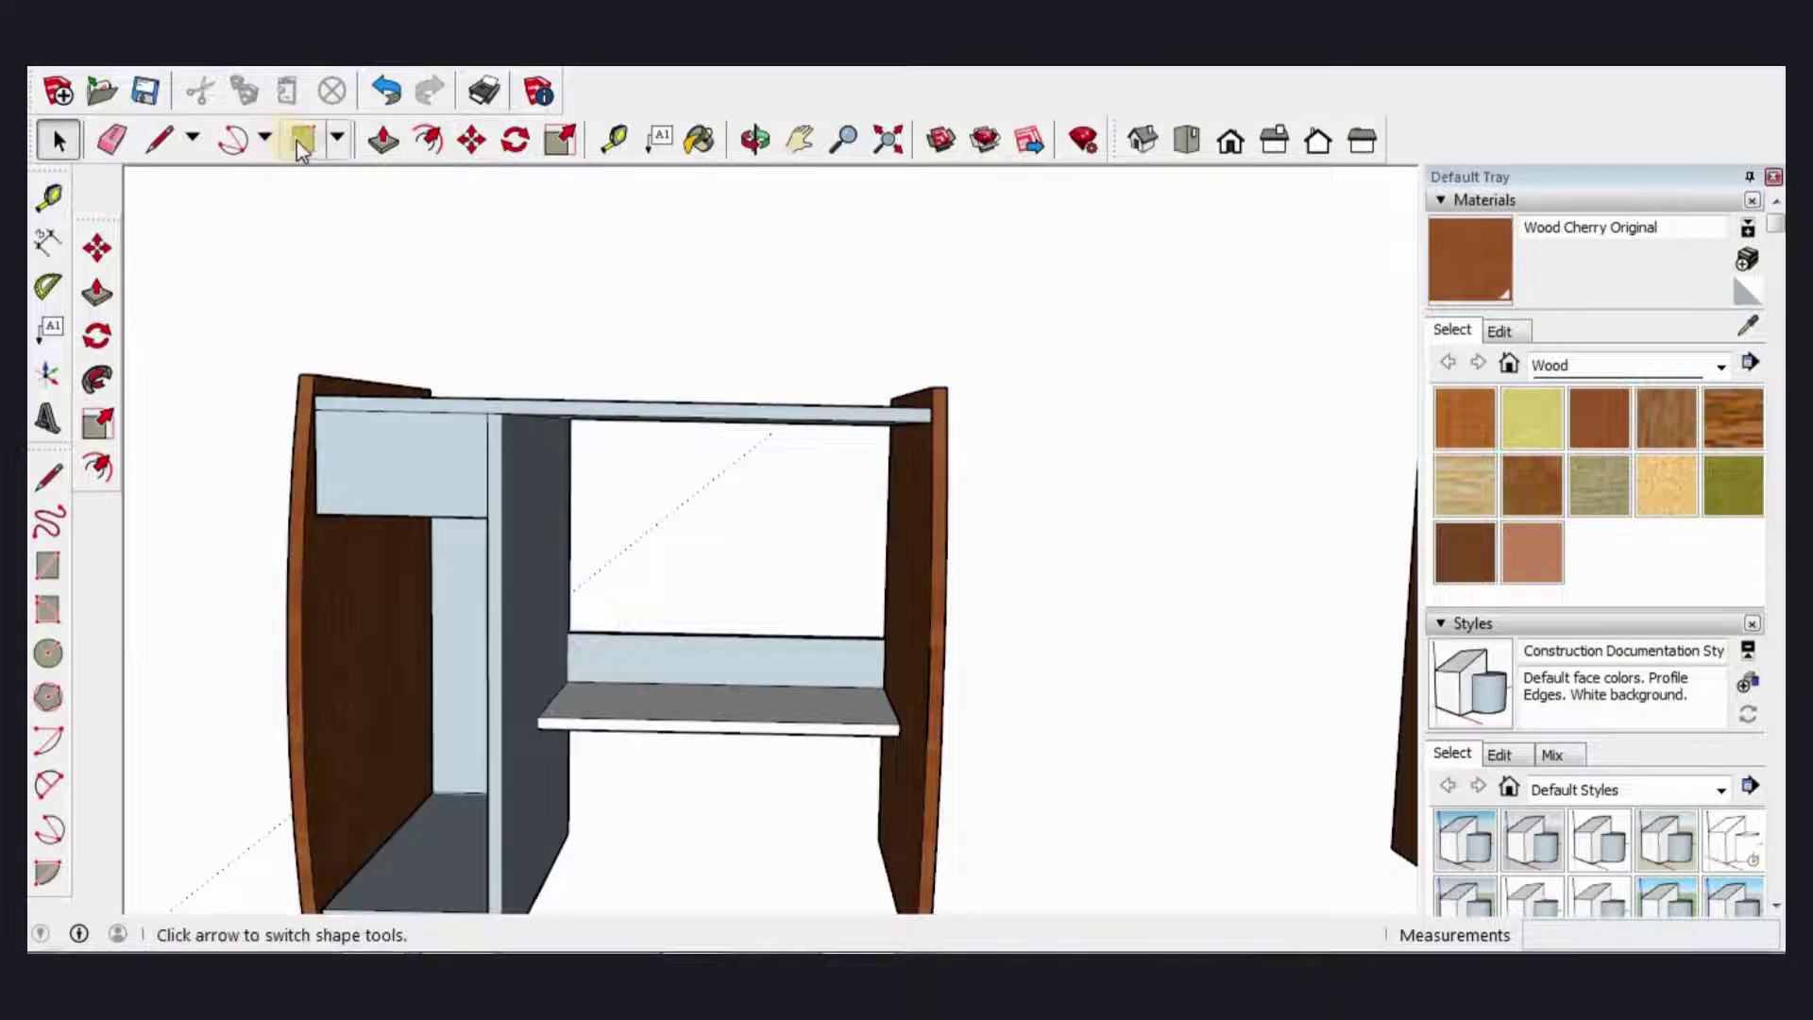
pyautogui.scroll(3, 487, 373)
pyautogui.click(469, 360)
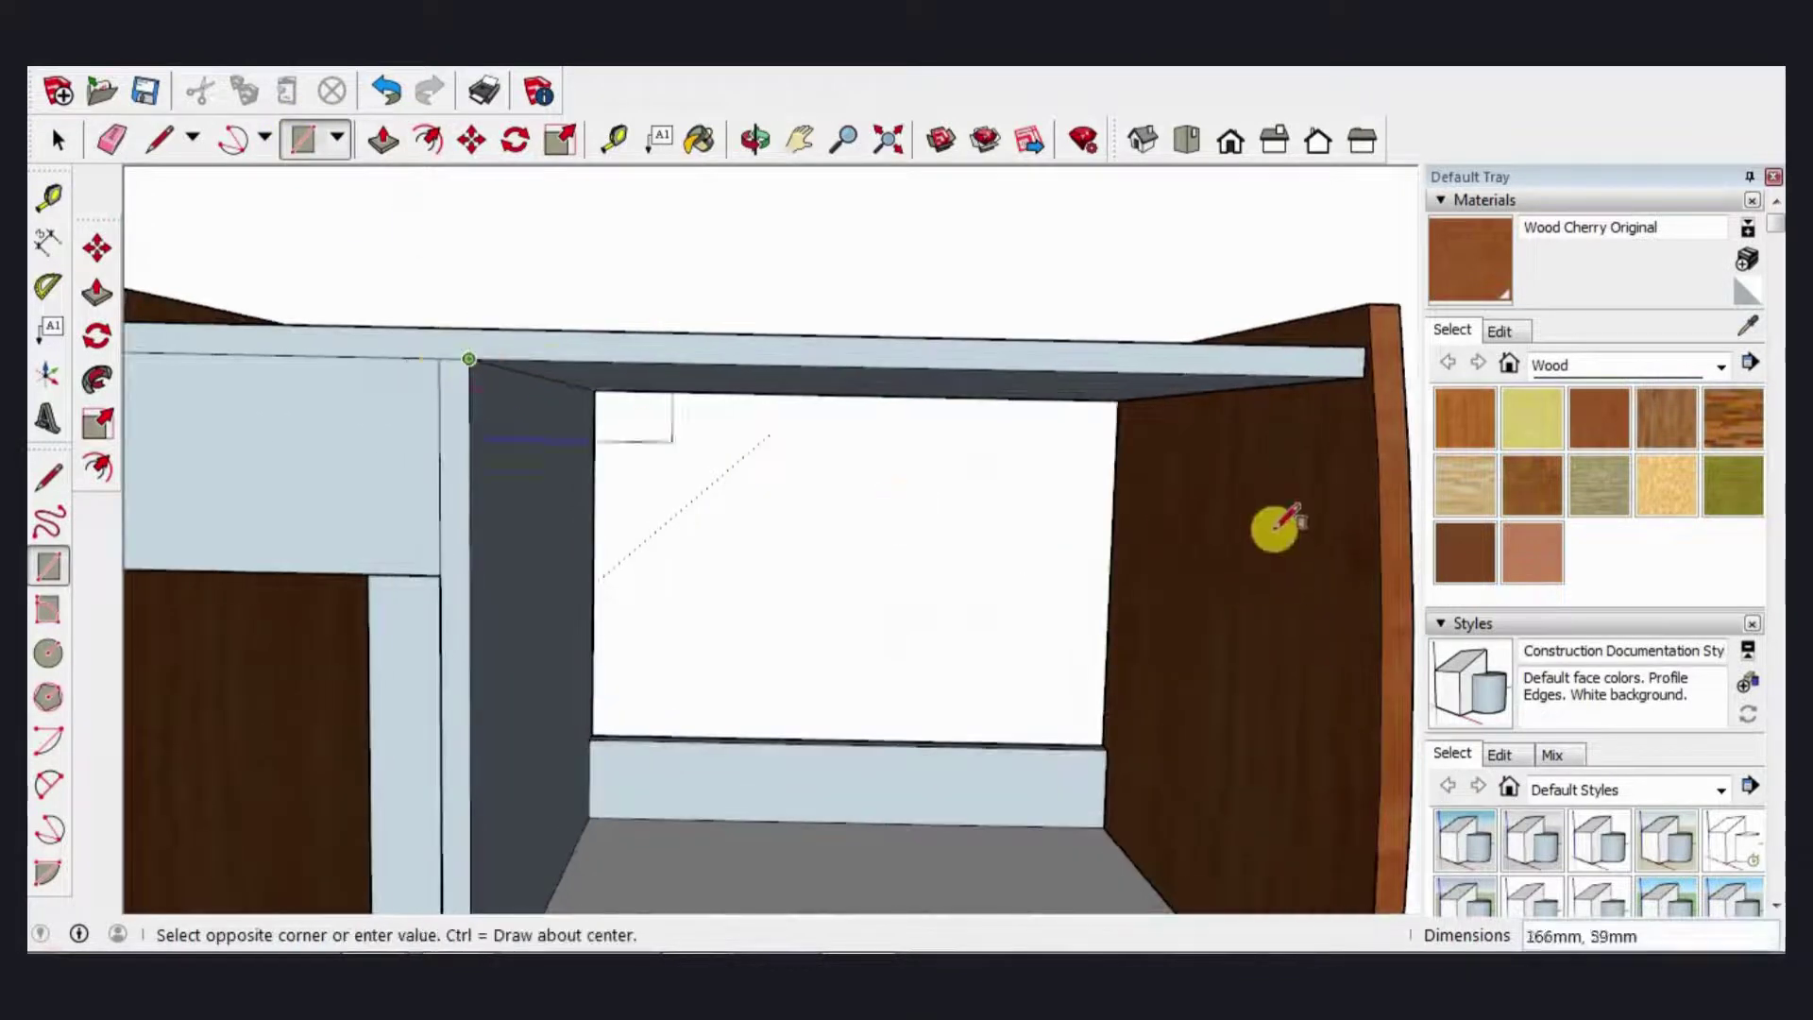
pyautogui.press('space')
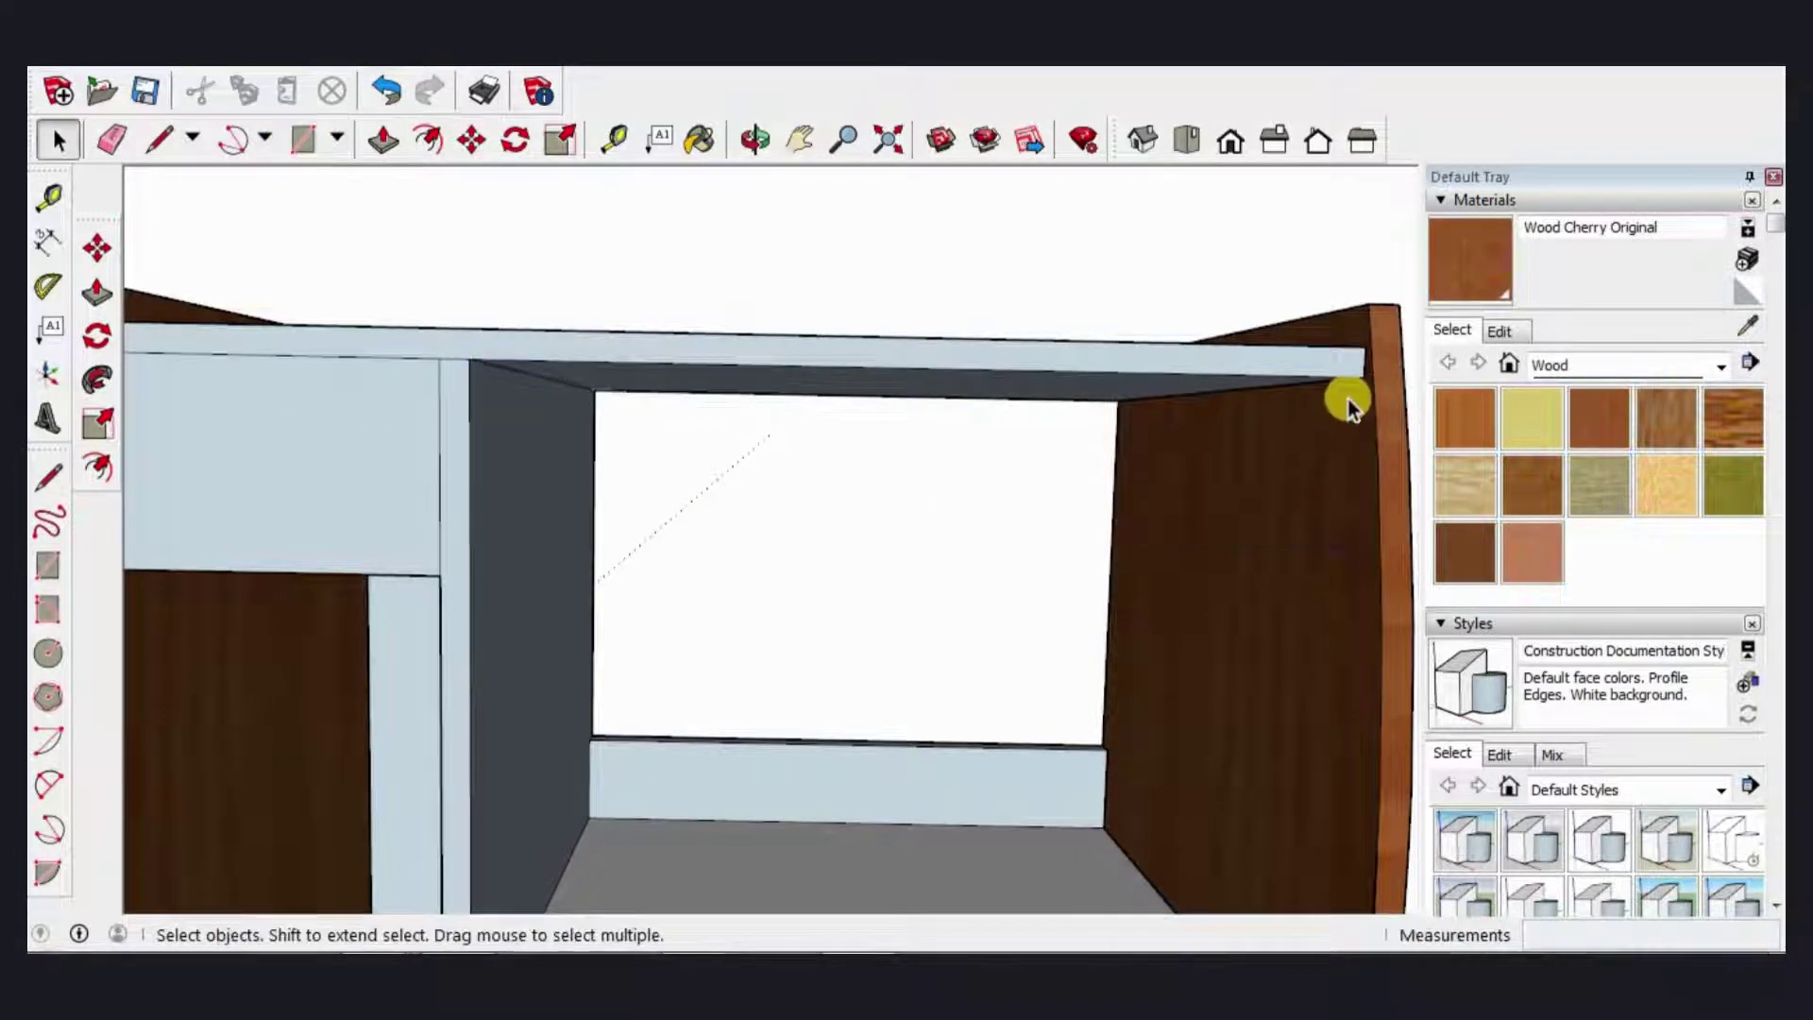
pyautogui.click(302, 139)
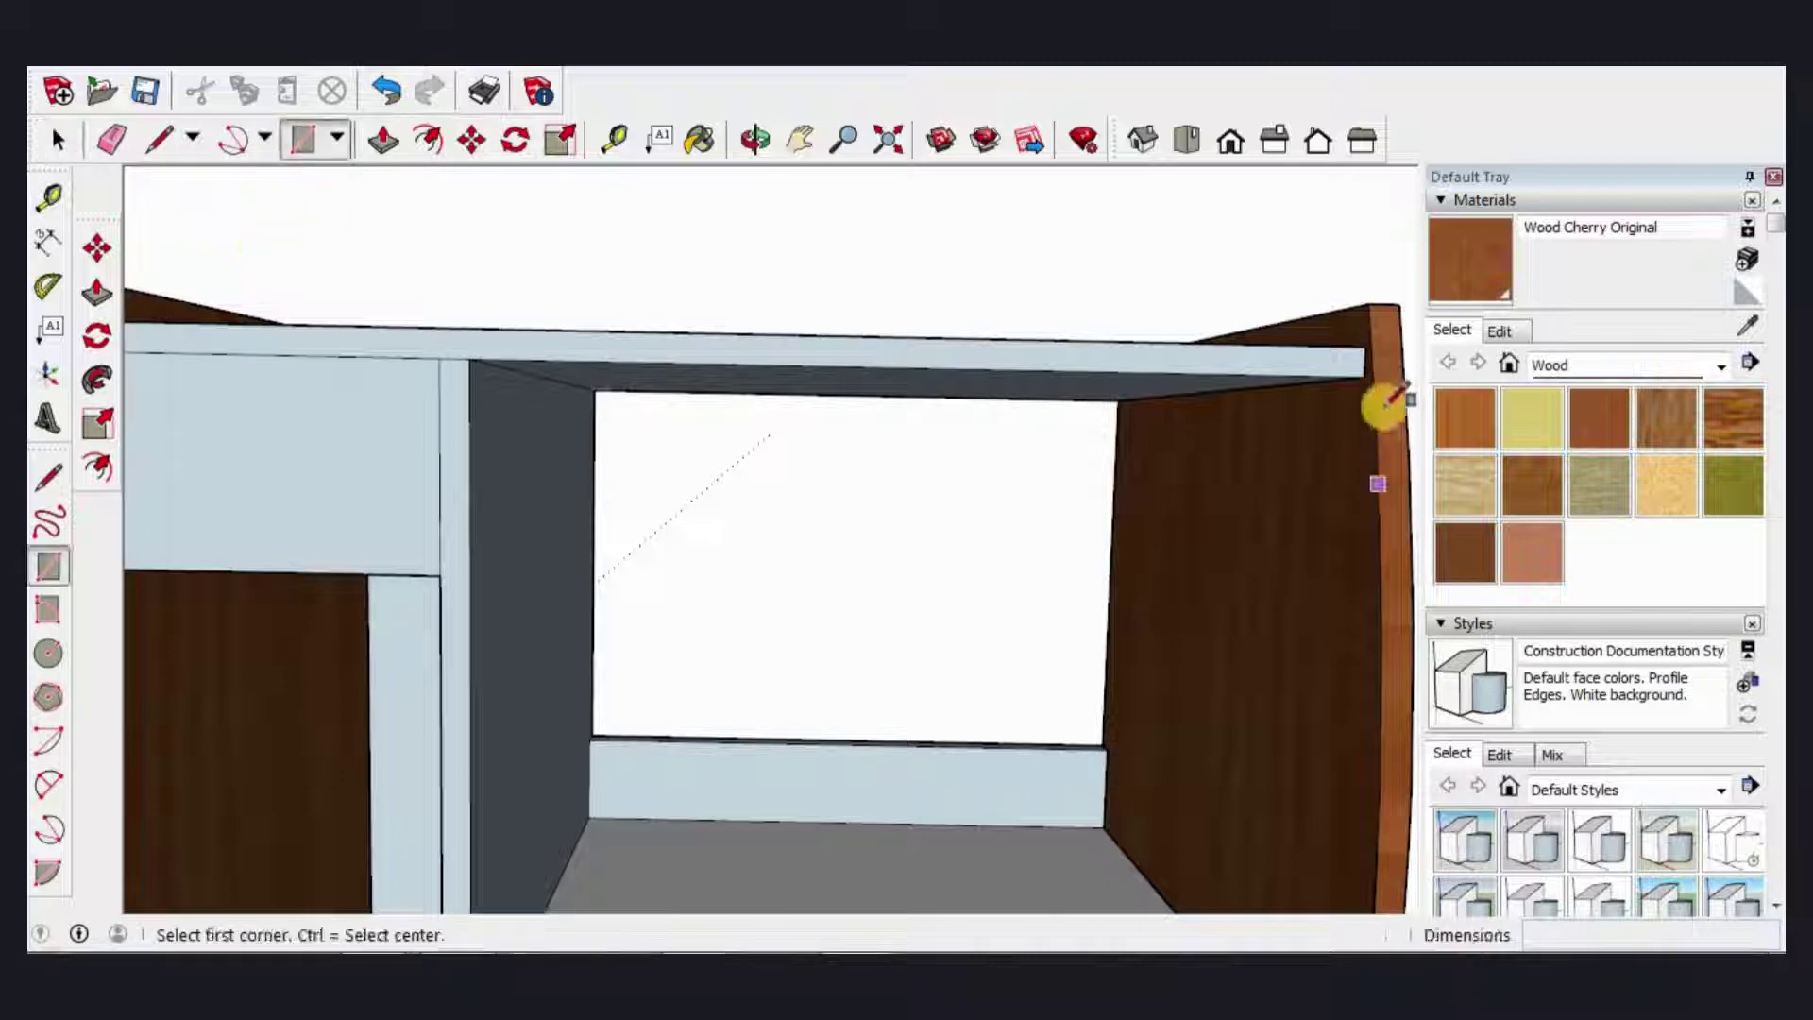
pyautogui.click(1363, 377)
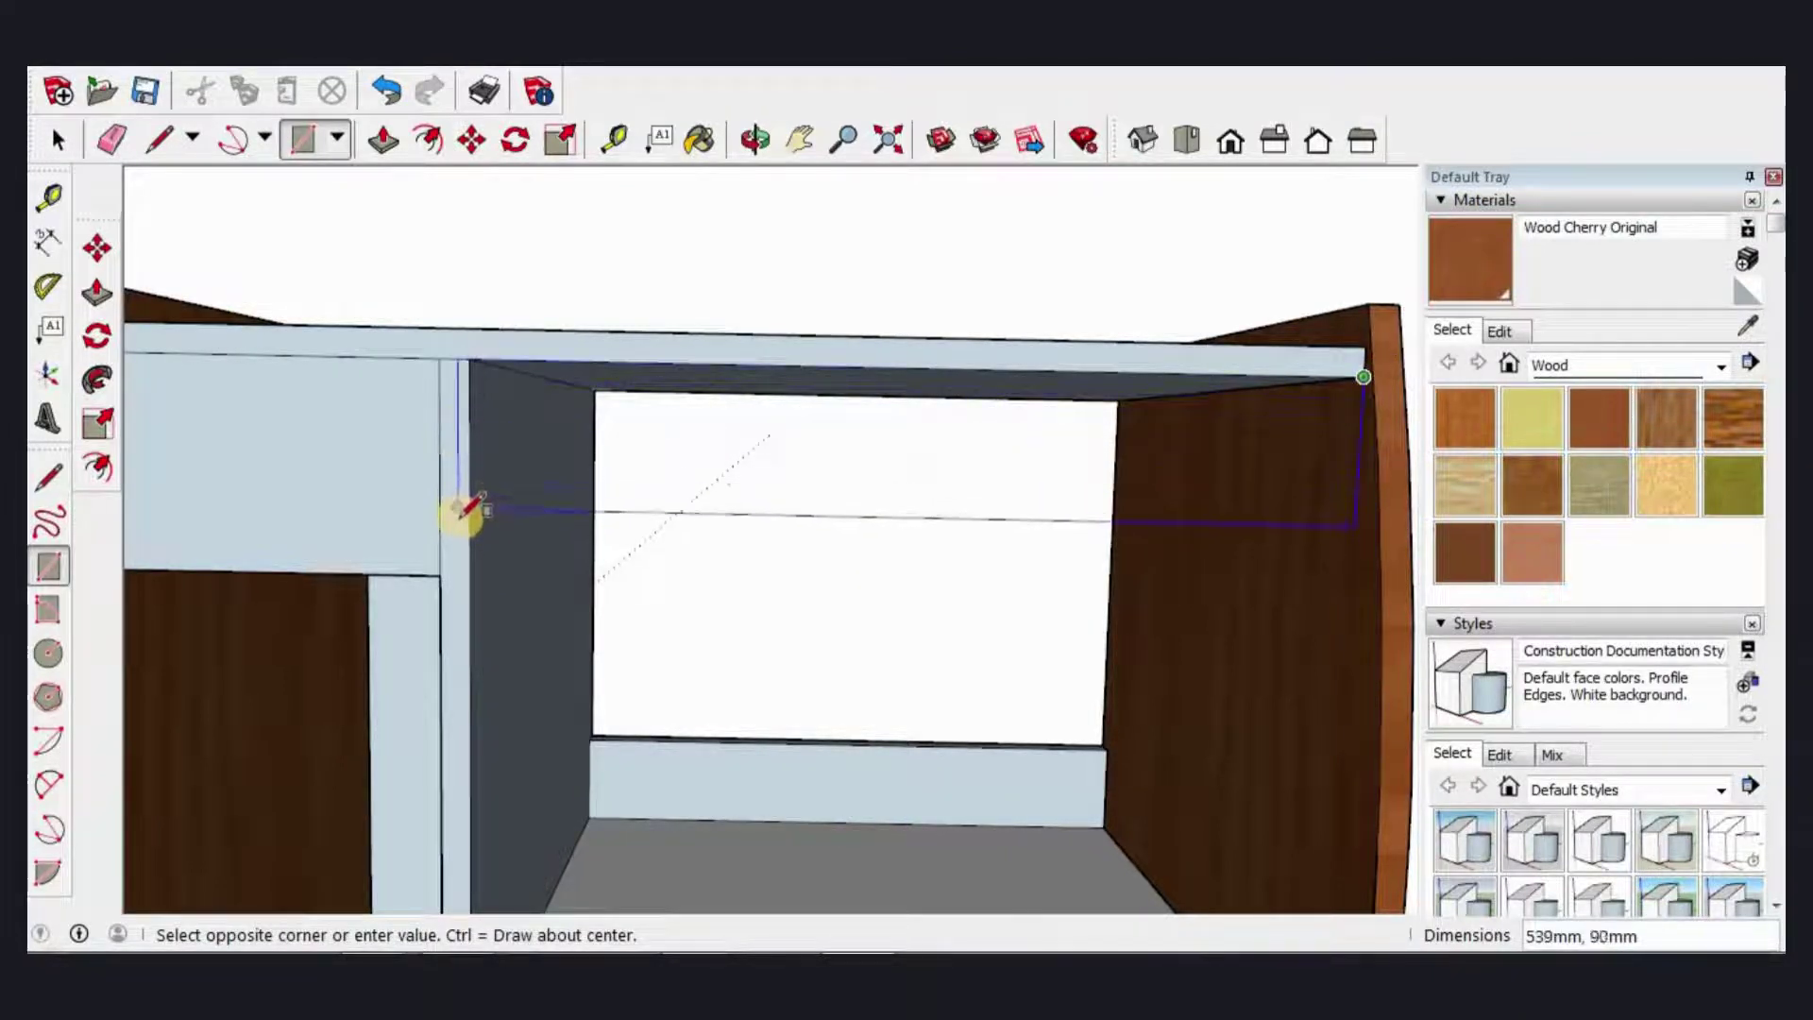
pyautogui.click(473, 515)
pyautogui.moveTo(809, 554); pyautogui.dragTo(607, 485, button='middle')
pyautogui.press('space')
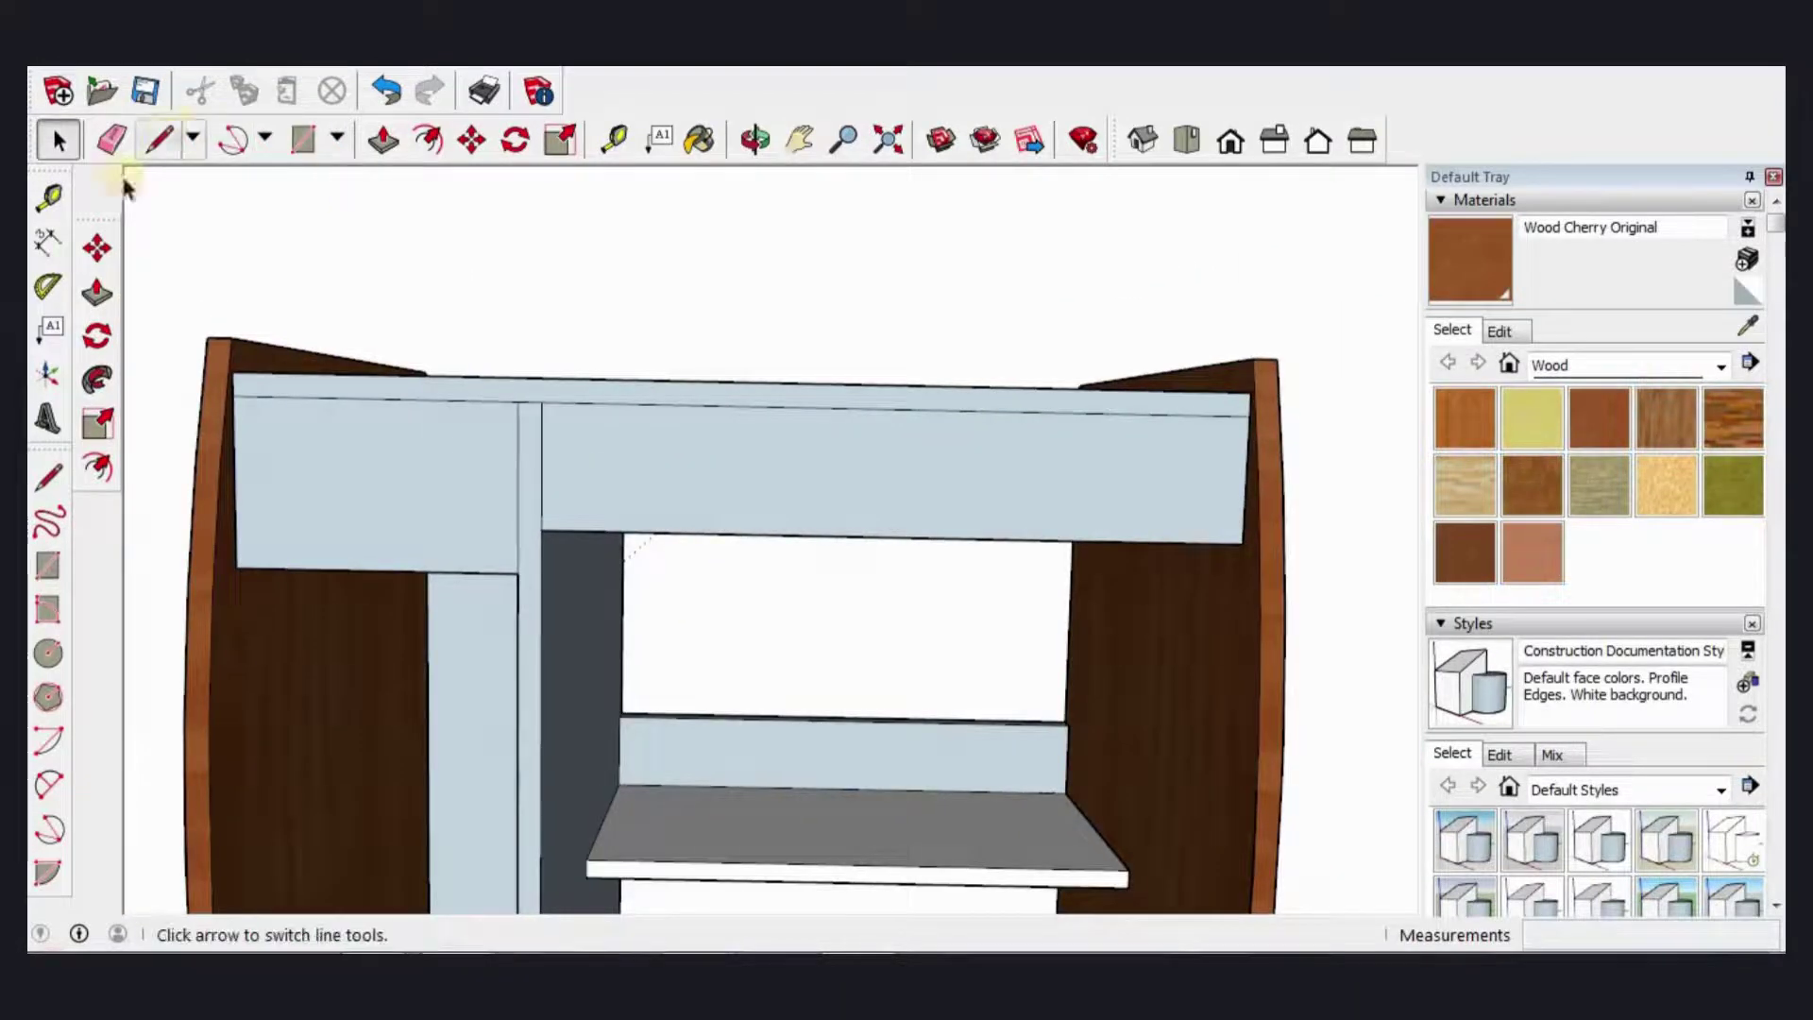
pyautogui.click(49, 243)
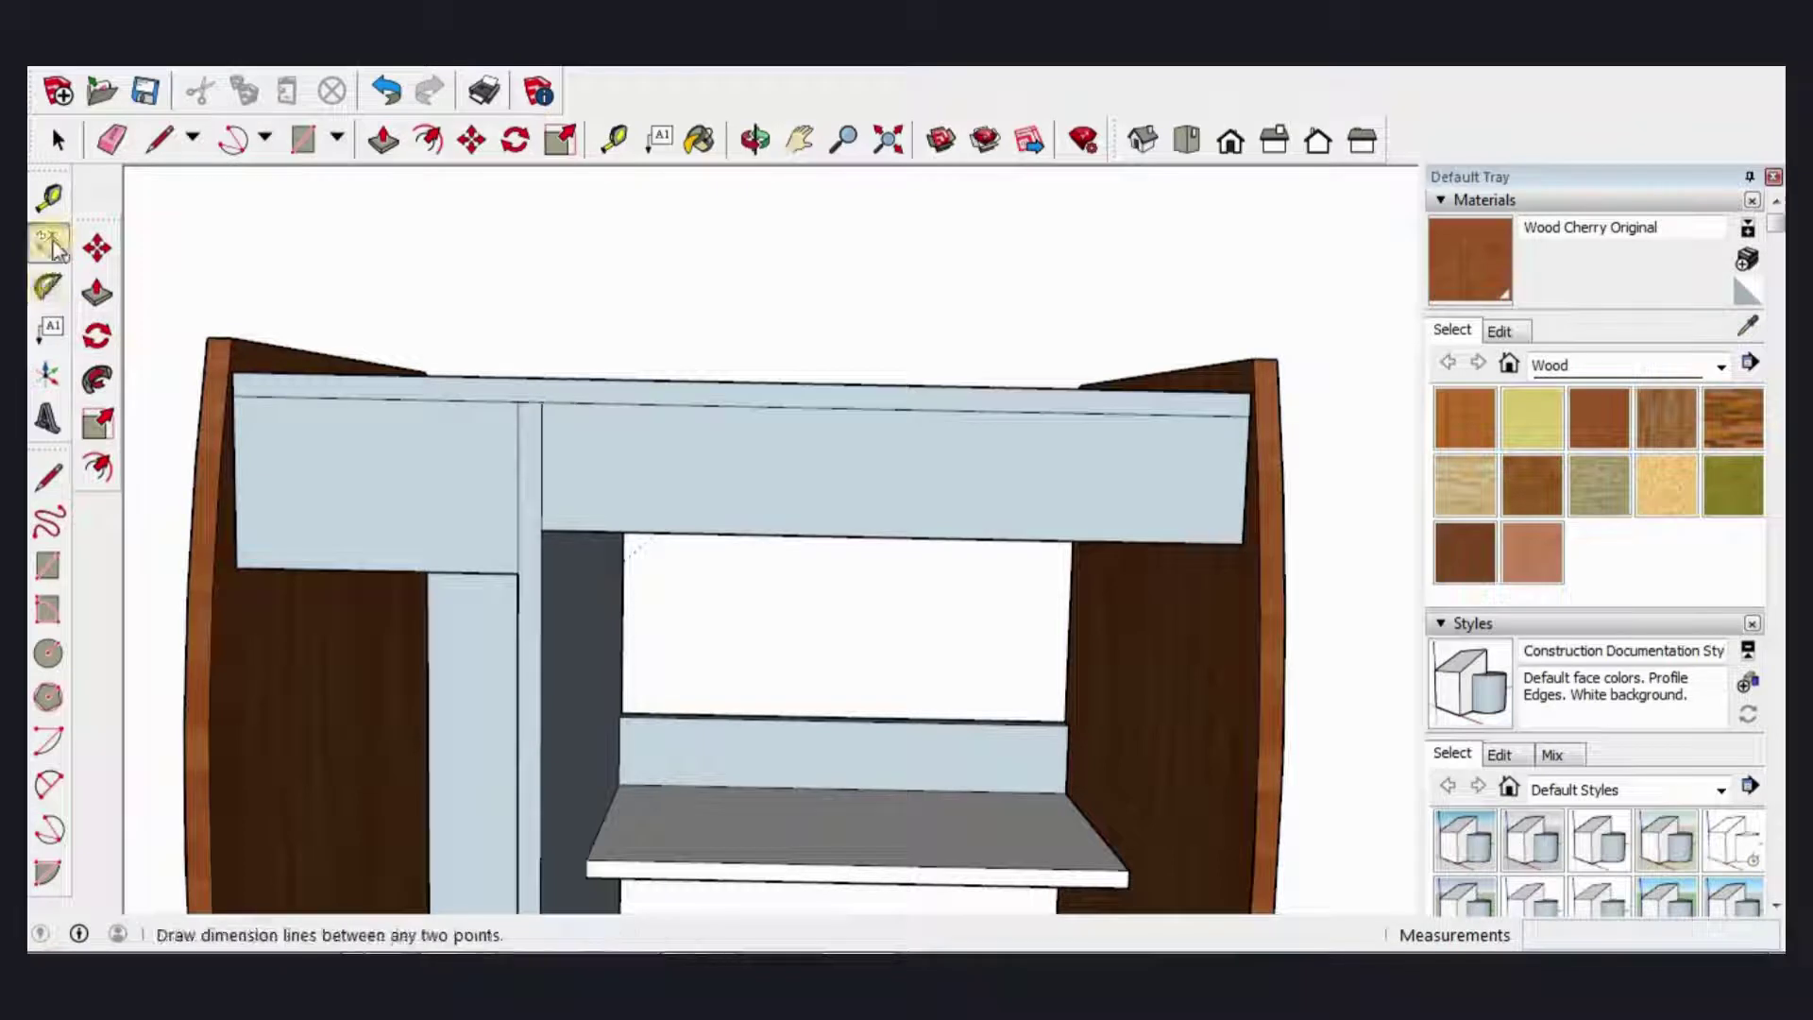
# Step: Place two guides down the right front panel, the second 60 mm below the first
pyautogui.click(49, 198)
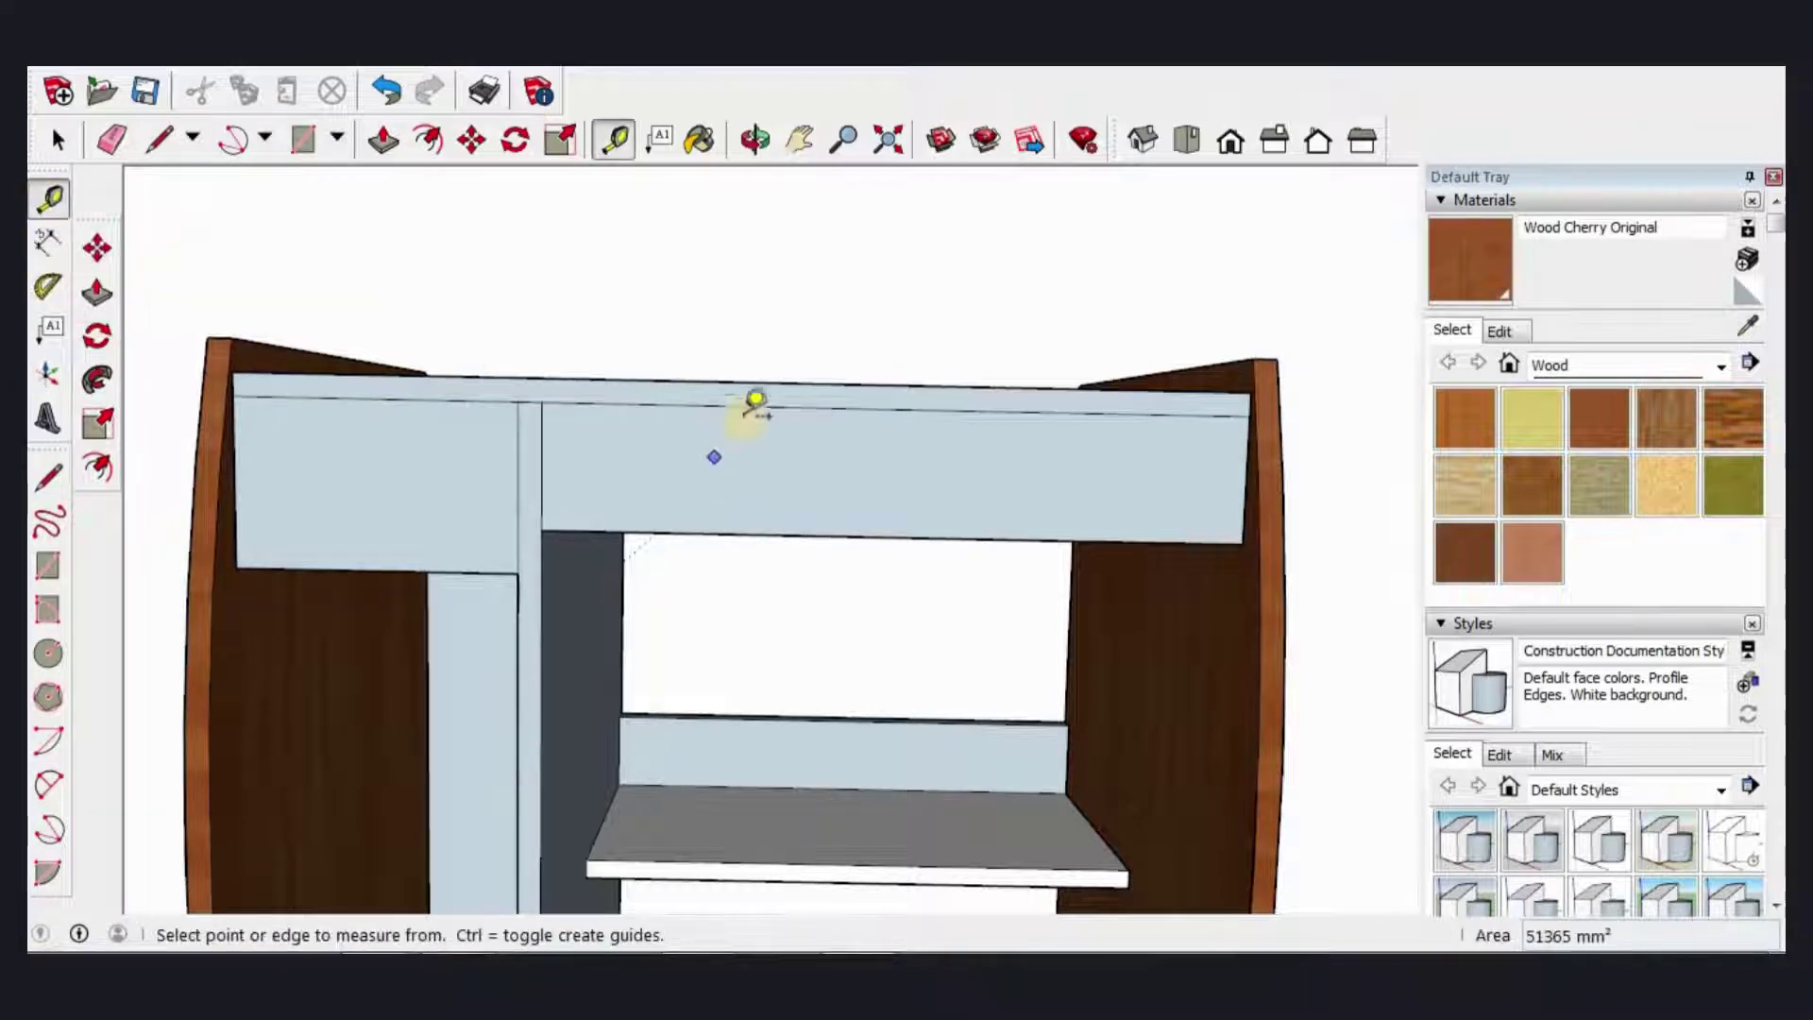
pyautogui.click(747, 406)
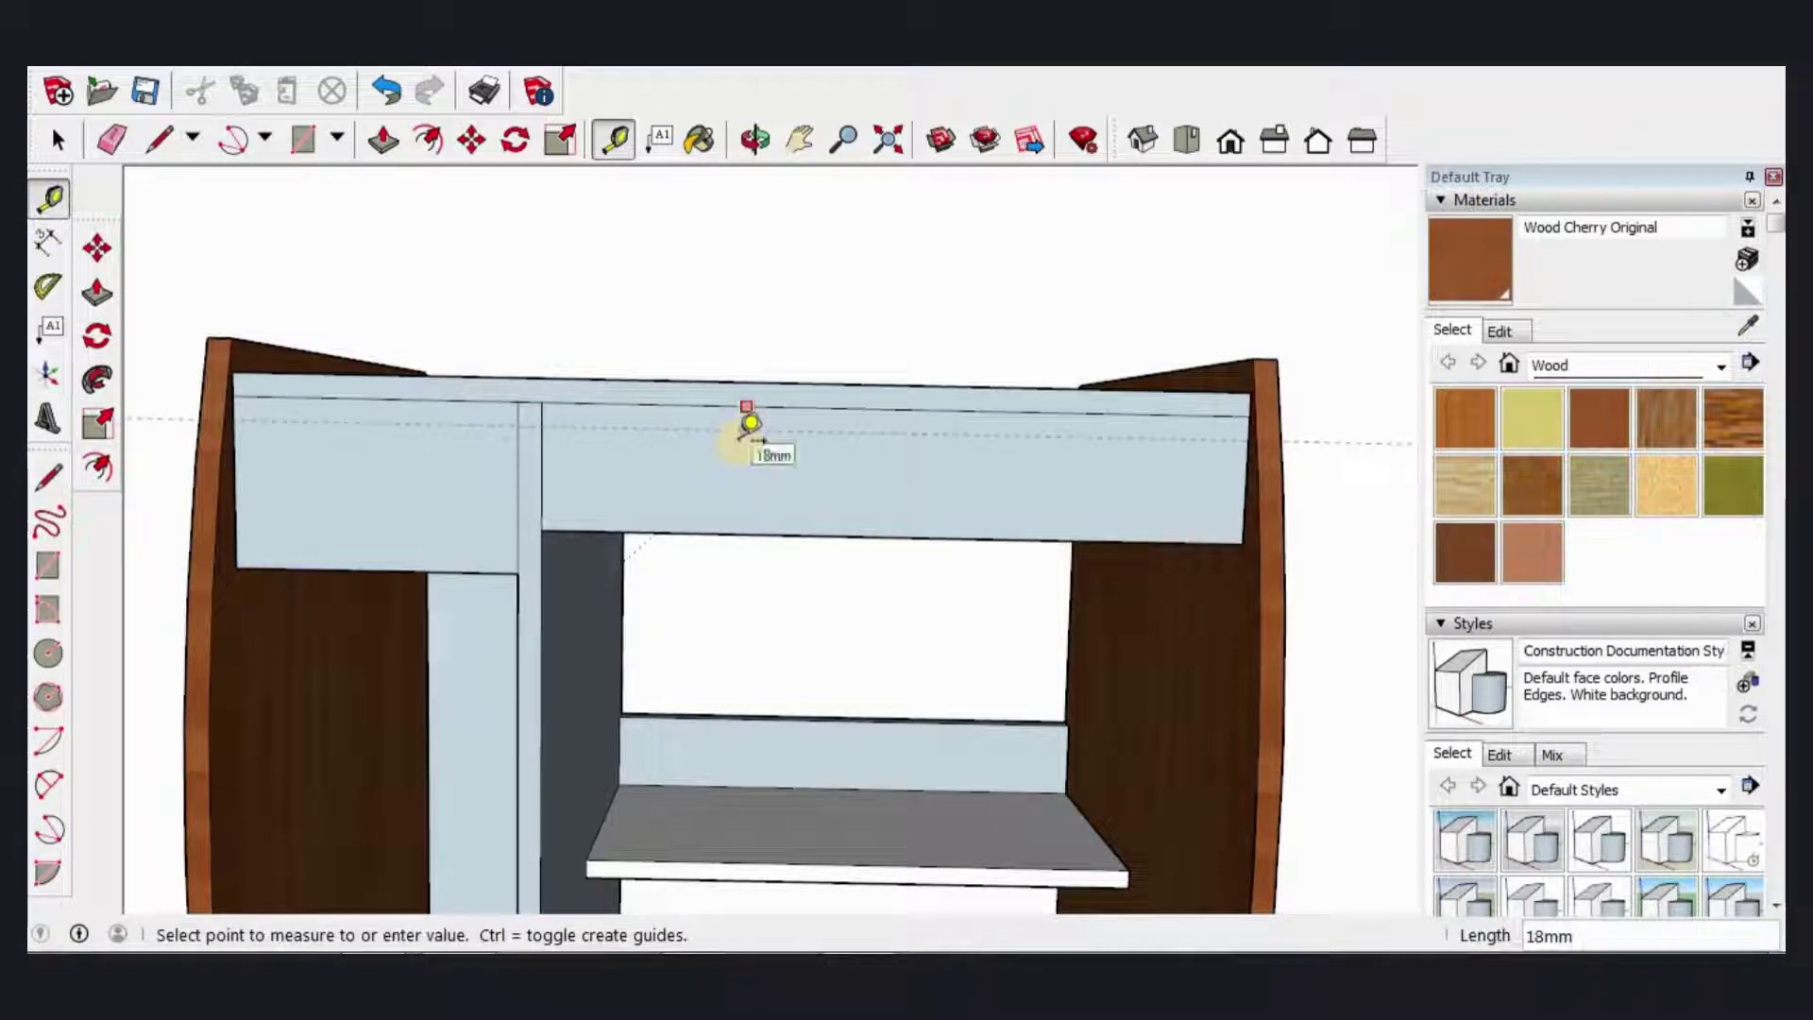
pyautogui.press('Return')
pyautogui.click(751, 435)
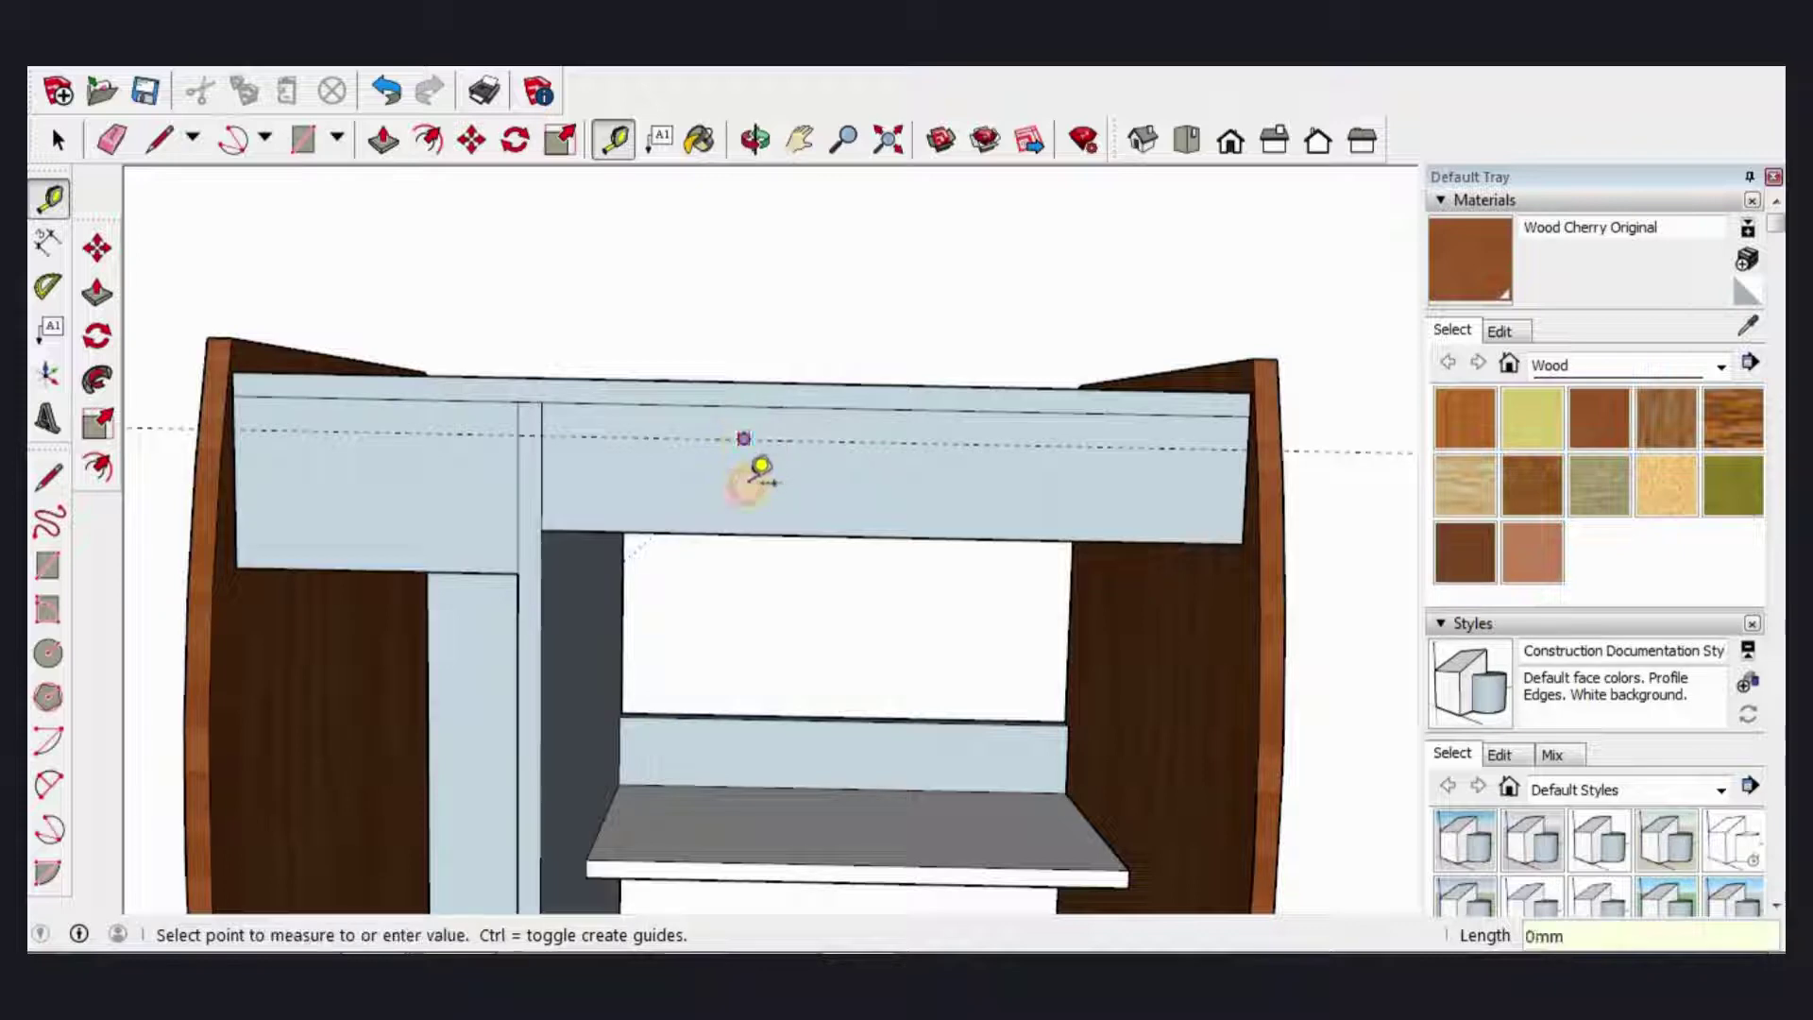
pyautogui.write('60')
pyautogui.press('Return')
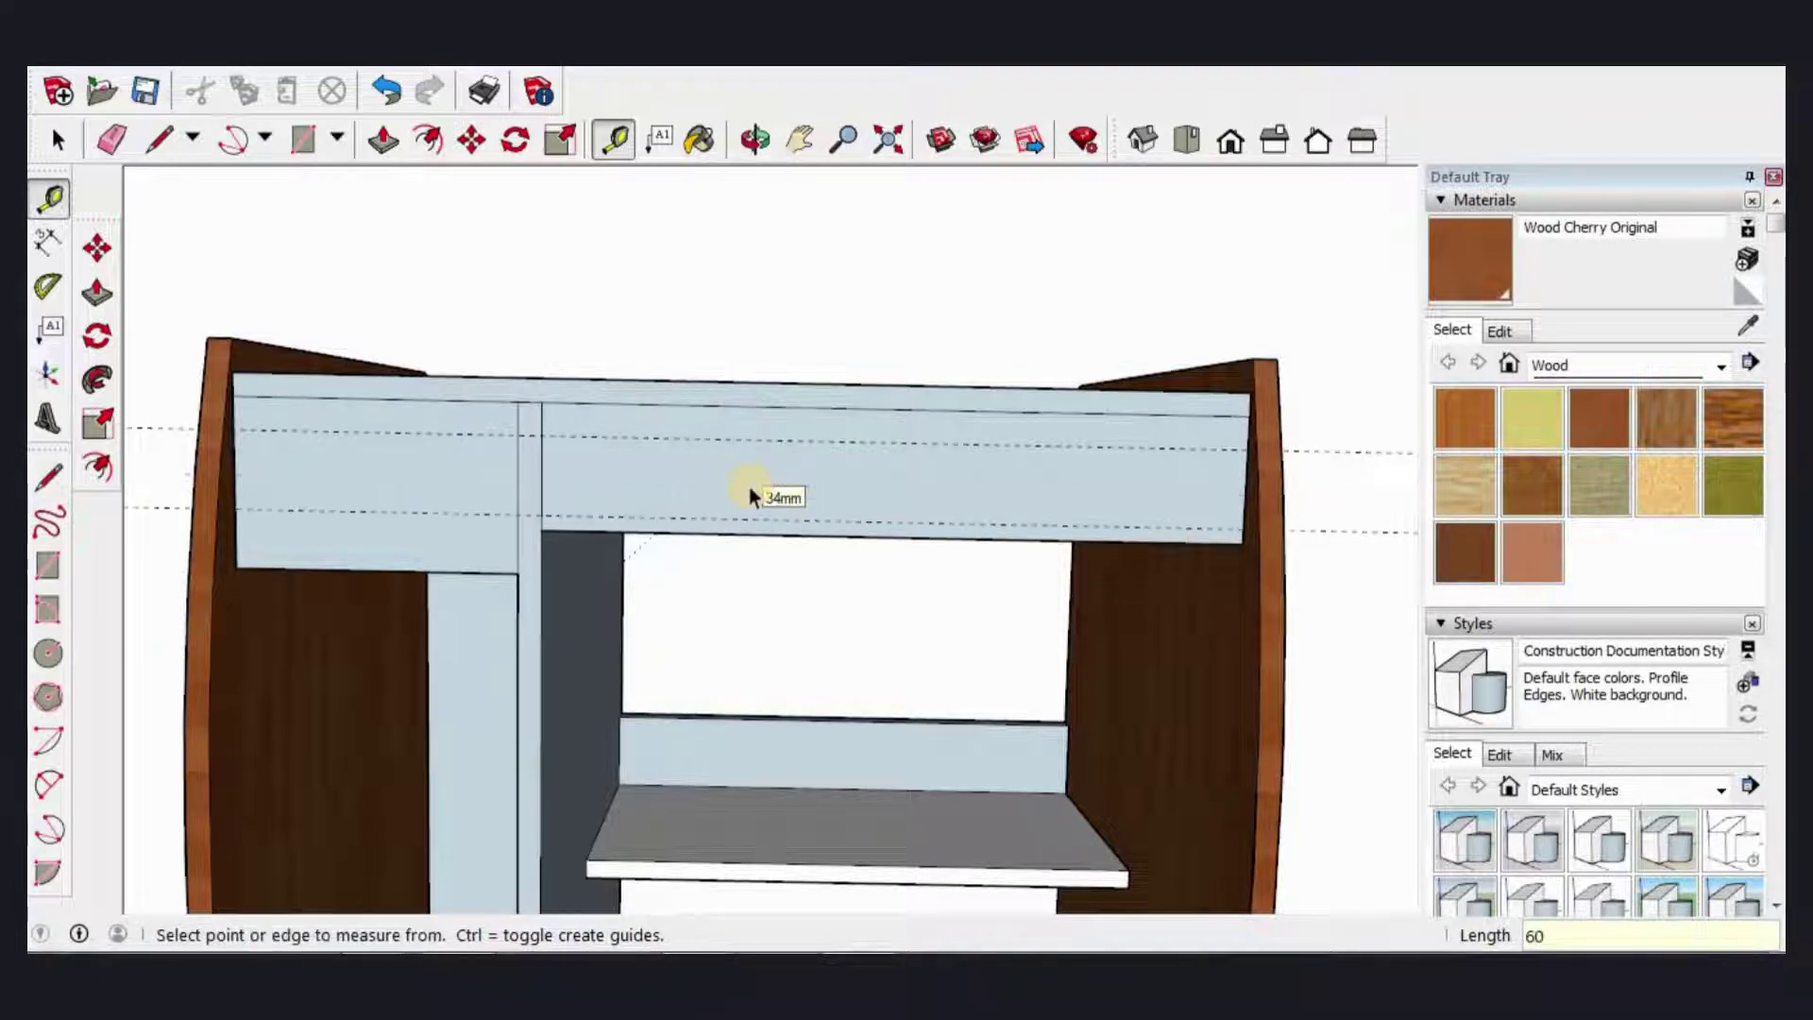
pyautogui.press('space')
# Step: Draw lines along both guides to split the right front panel into strips
pyautogui.scroll(3, 683, 421)
pyautogui.click(686, 421)
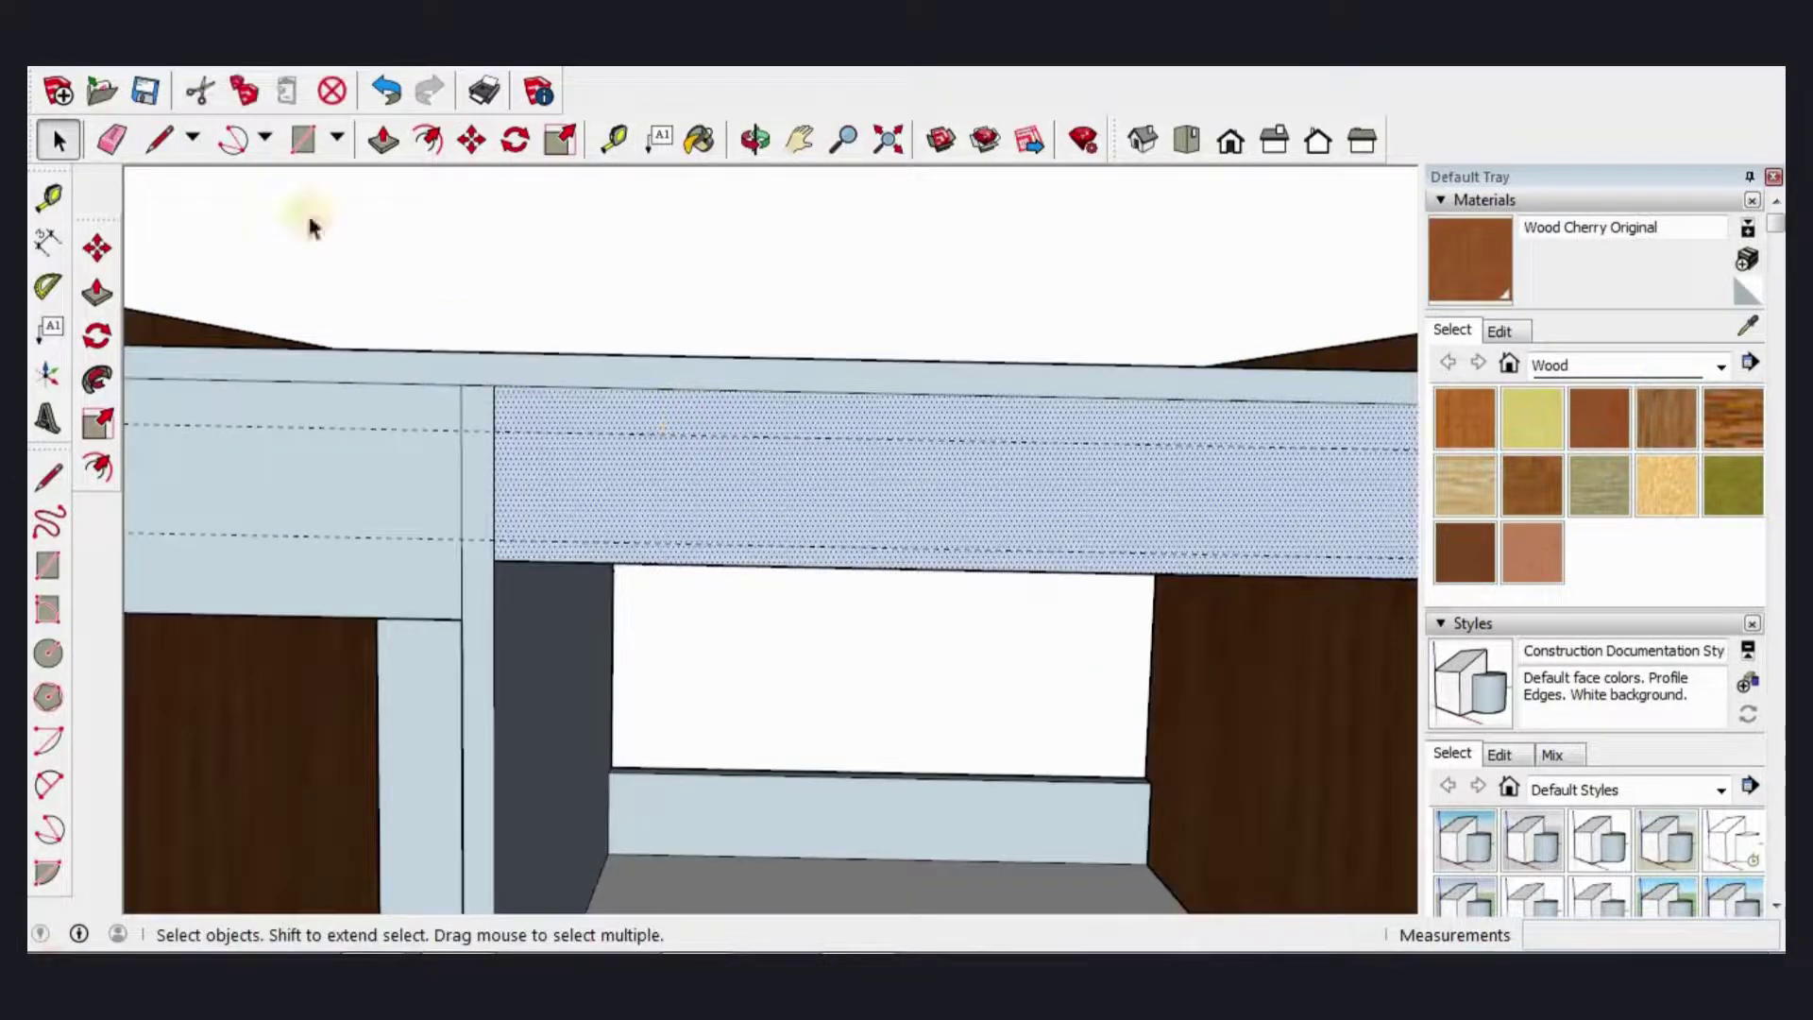
pyautogui.click(159, 139)
pyautogui.click(492, 427)
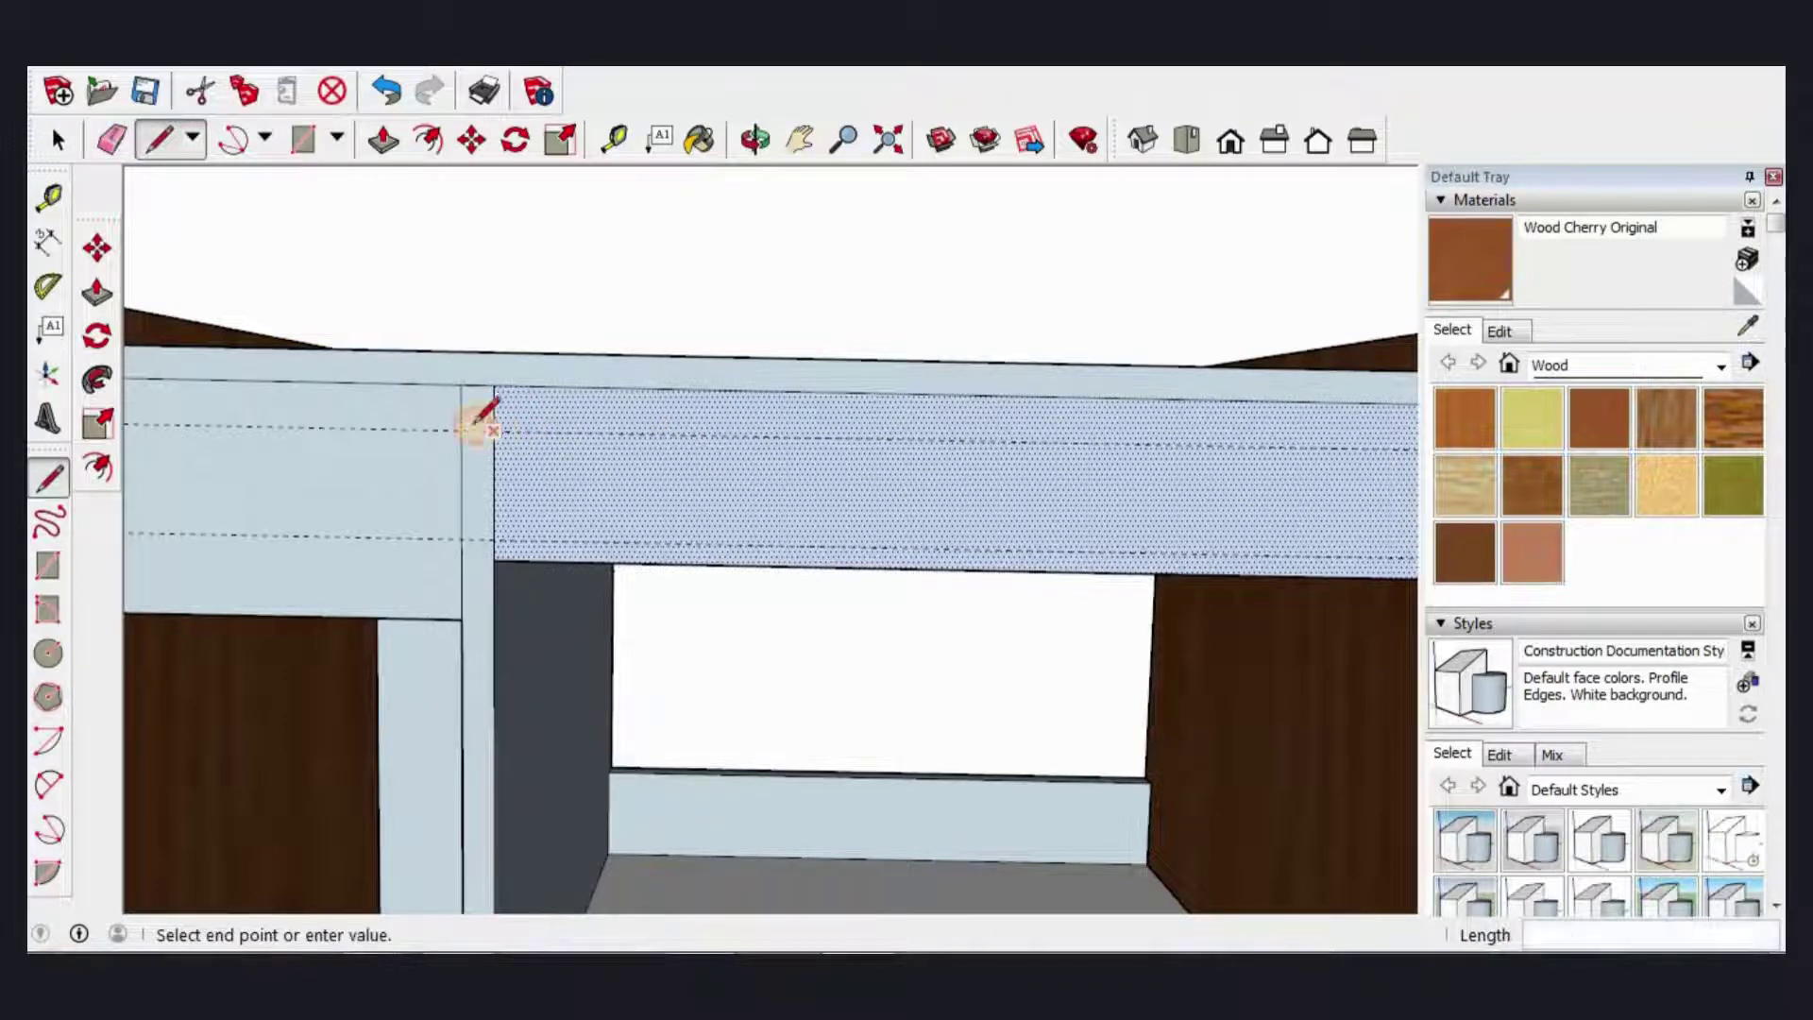
pyautogui.scroll(-2, 492, 427)
pyautogui.scroll(2, 1227, 439)
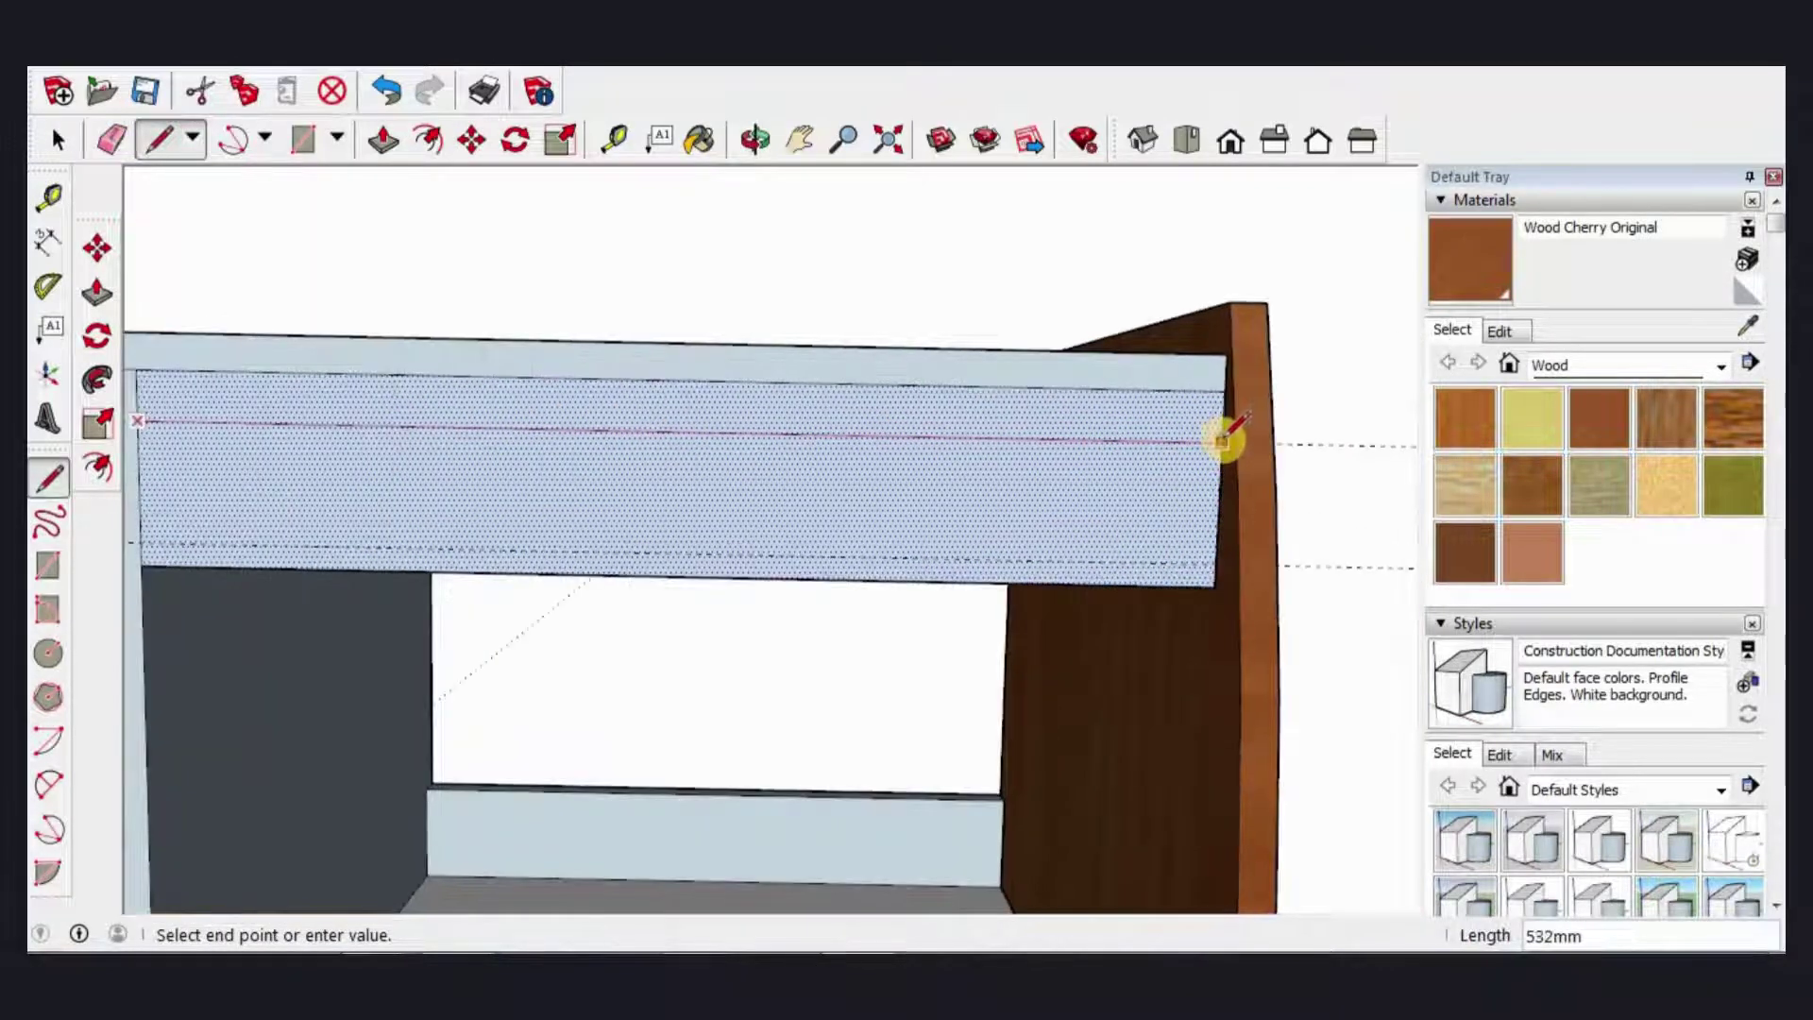
pyautogui.click(1225, 436)
pyautogui.scroll(-1, 1209, 510)
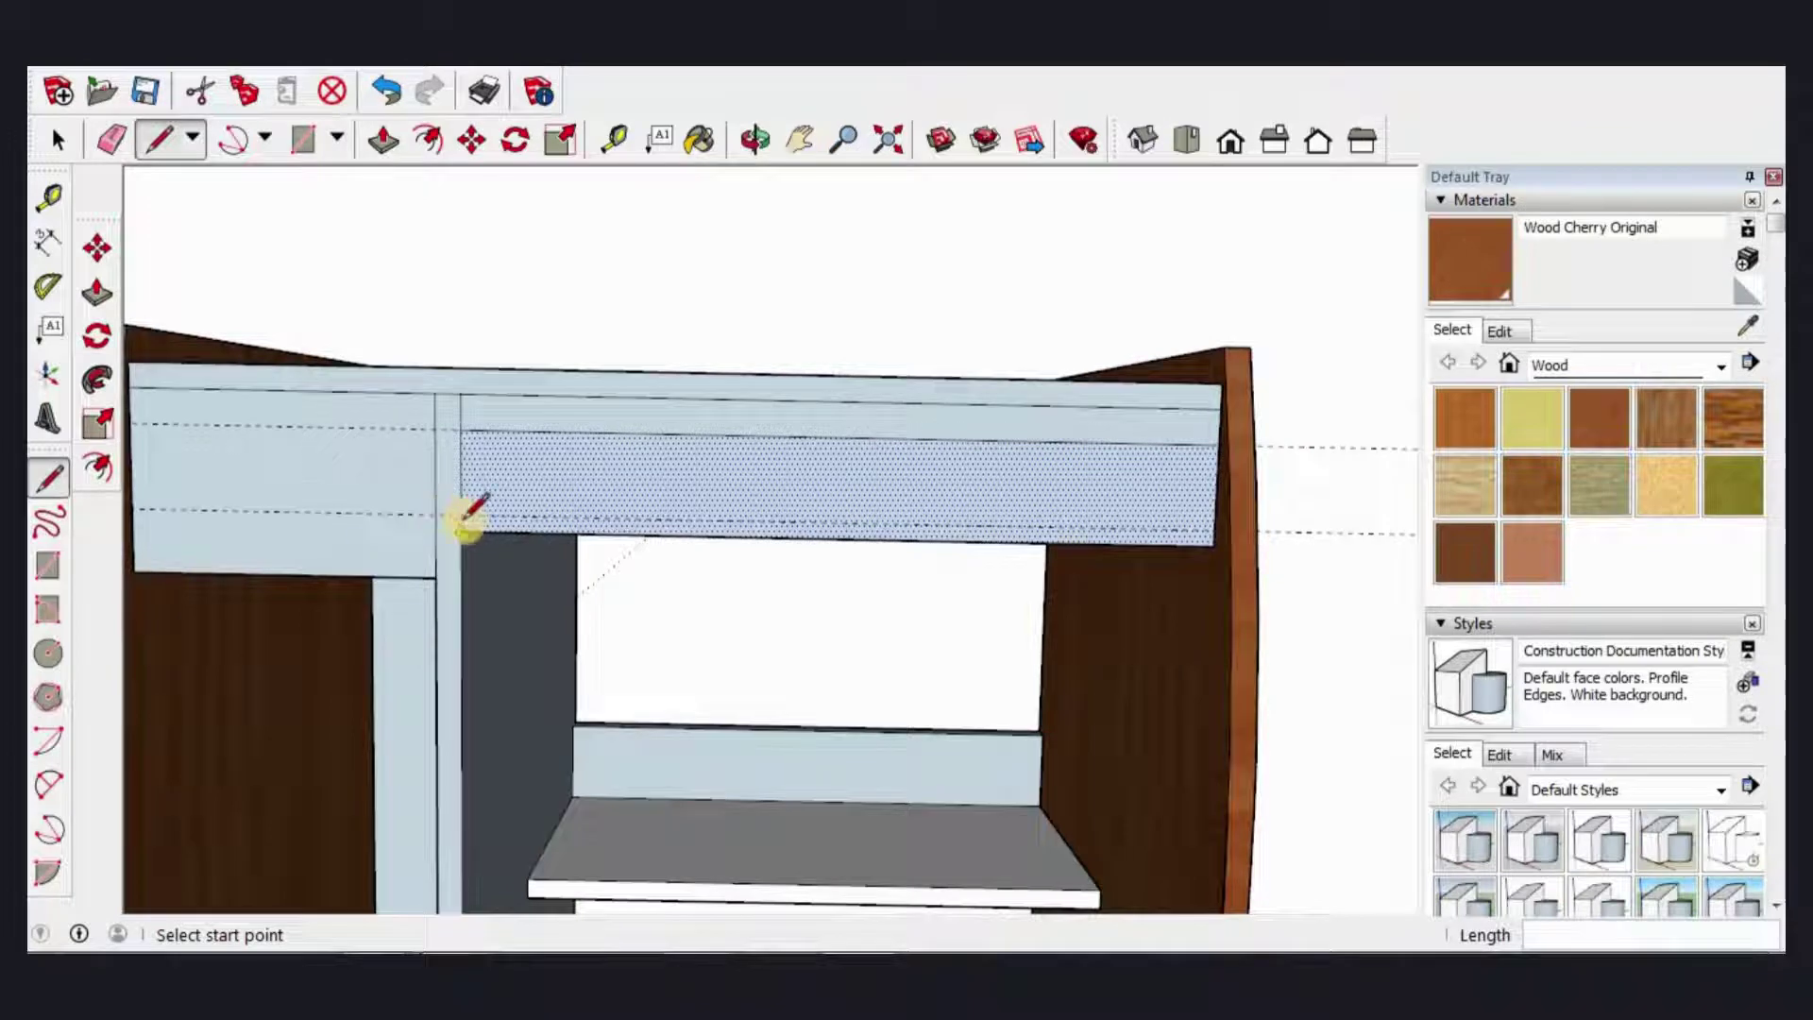
pyautogui.click(462, 512)
pyautogui.scroll(2, 1199, 510)
pyautogui.scroll(2, 1265, 496)
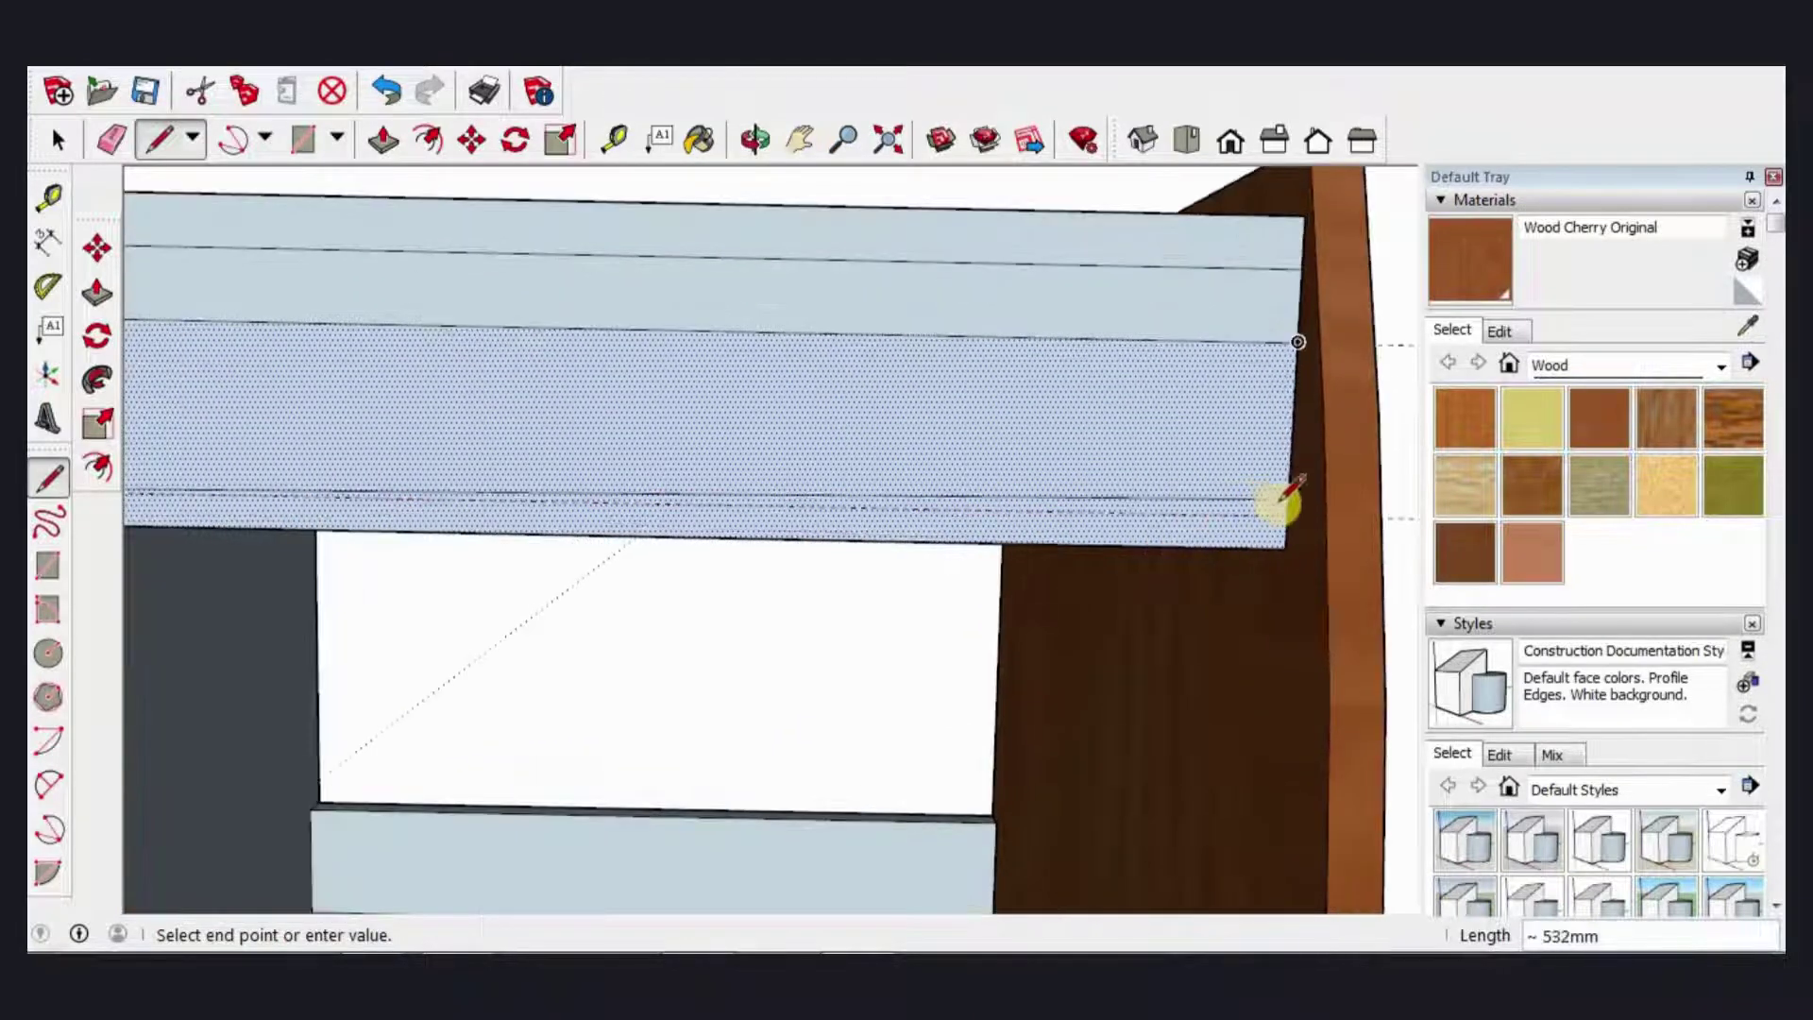
pyautogui.click(1287, 513)
# Step: Delete the leftover guides and check the panel from above and front
pyautogui.moveTo(857, 494)
pyautogui.mouseDown(button='middle')
pyautogui.moveTo(1348, 284)
pyautogui.moveTo(1178, 332)
pyautogui.moveTo(1256, 165)
pyautogui.moveTo(898, 352)
pyautogui.moveTo(1109, 311)
pyautogui.moveTo(643, 508)
pyautogui.moveTo(924, 526)
pyautogui.moveTo(713, 713)
pyautogui.moveTo(1207, 445)
pyautogui.mouseUp(button='middle')
pyautogui.press('space')
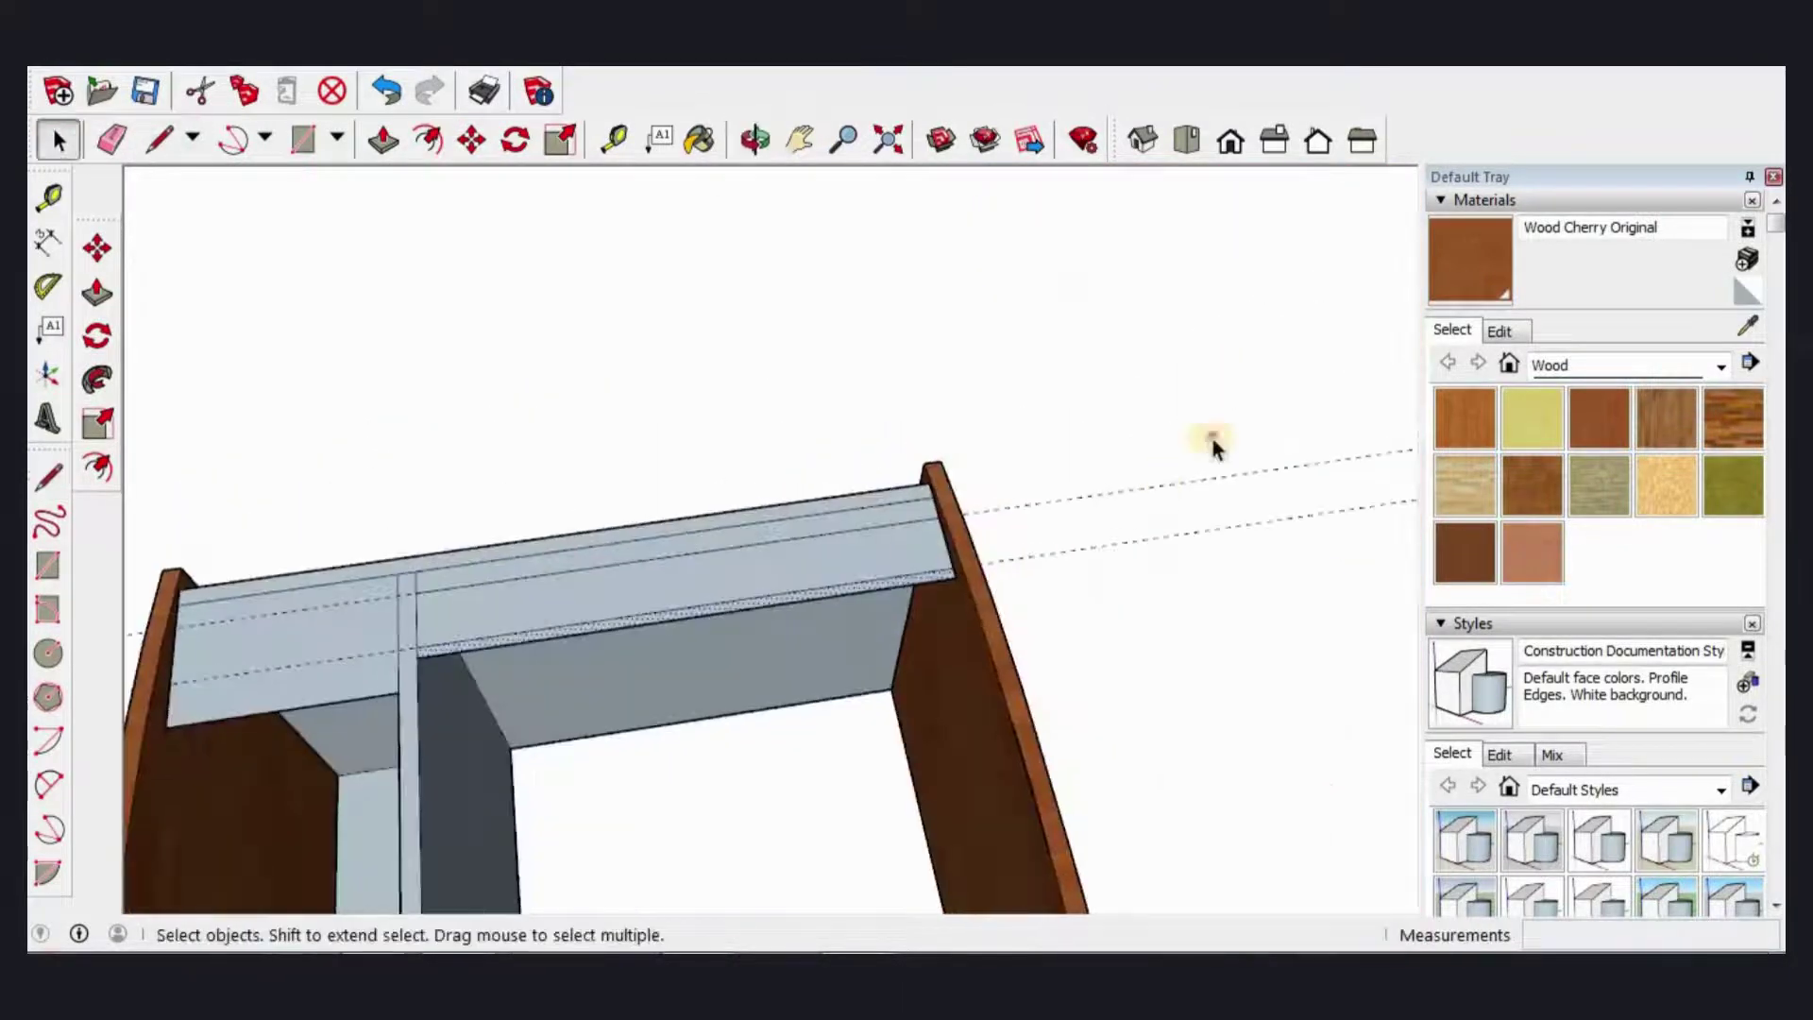
pyautogui.moveTo(1237, 378); pyautogui.dragTo(1161, 593)
pyautogui.press('Delete')
pyautogui.scroll(3, 713, 614)
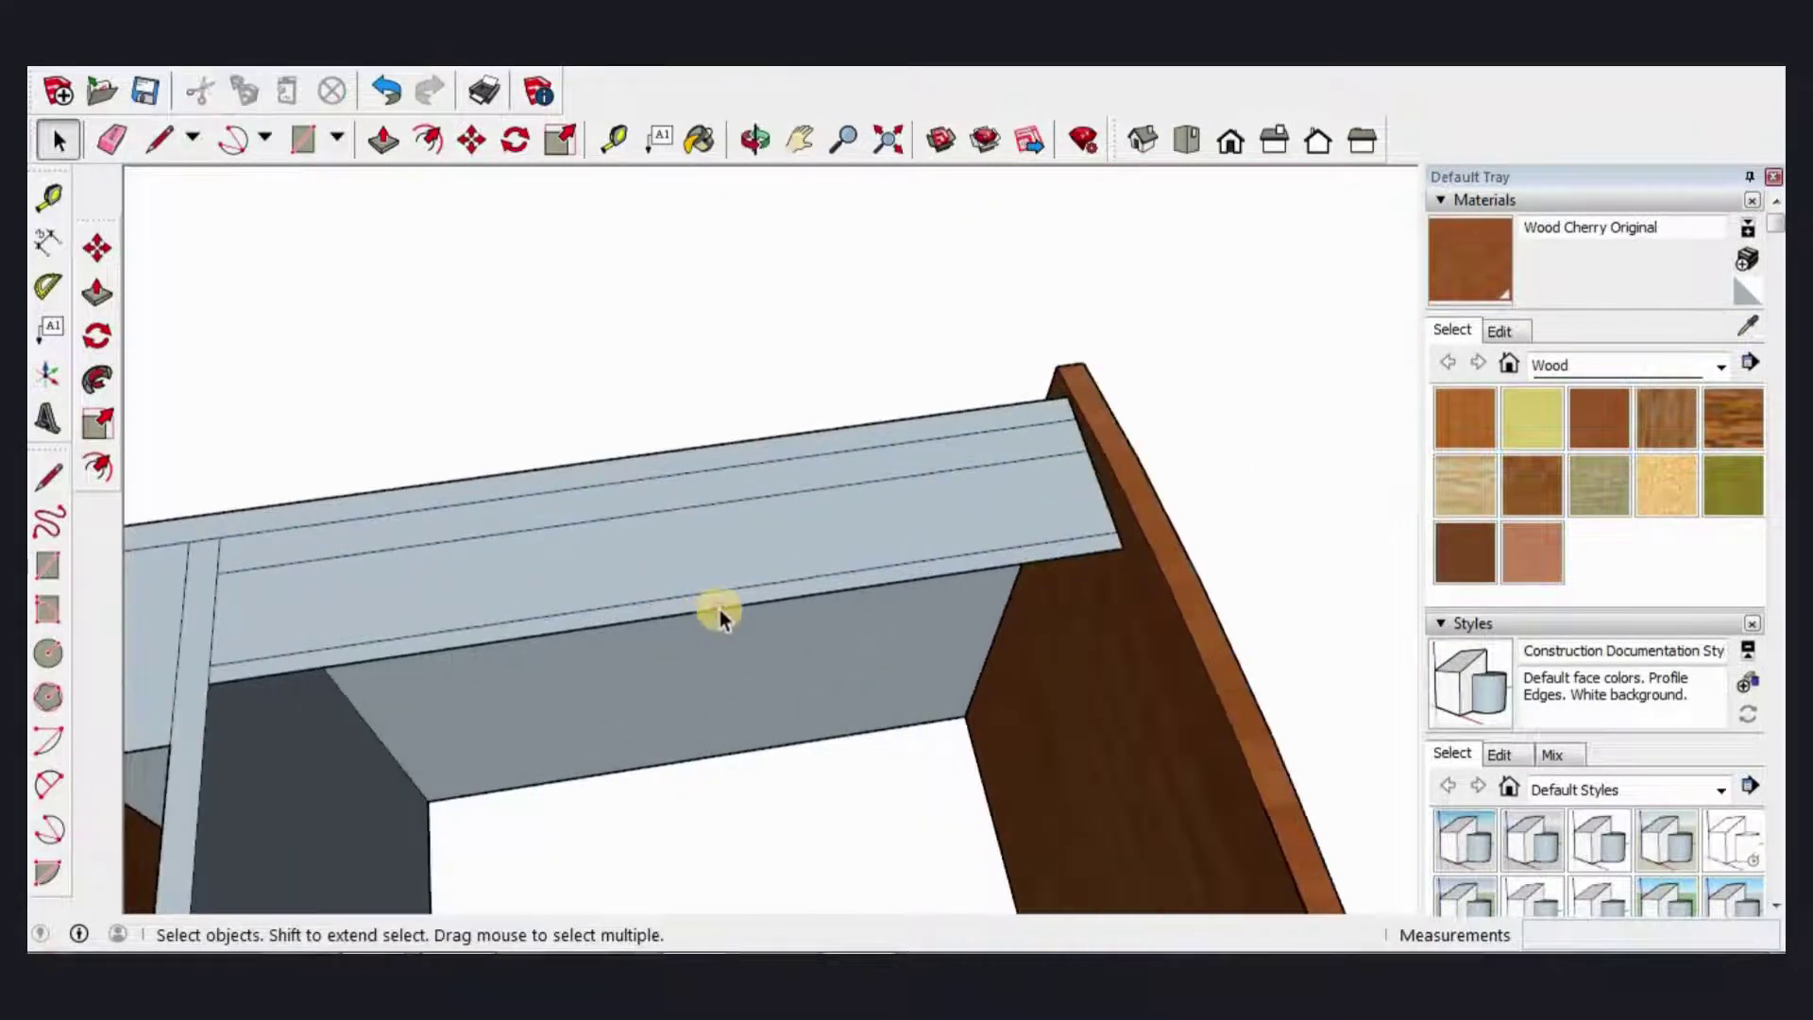
pyautogui.scroll(-3, 720, 609)
pyautogui.moveTo(899, 634)
pyautogui.mouseDown(button='middle')
pyautogui.moveTo(871, 850)
pyautogui.moveTo(738, 697)
pyautogui.mouseUp(button='middle')
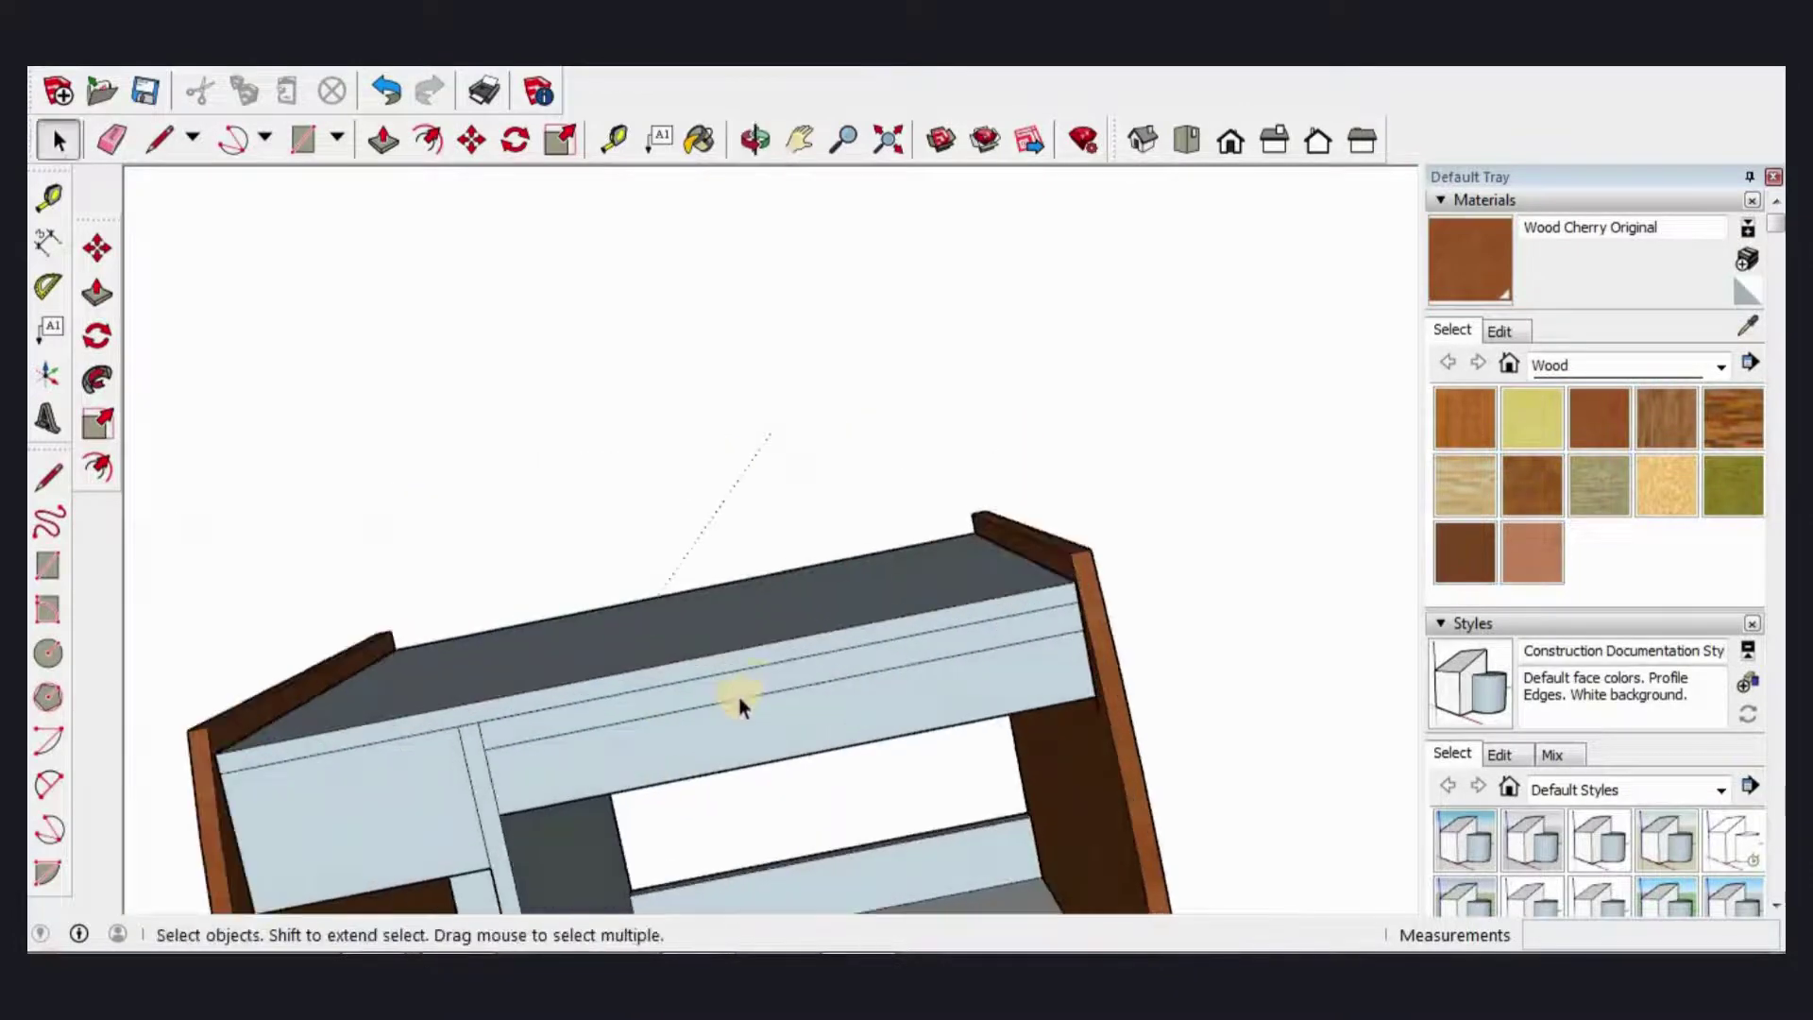
pyautogui.scroll(-2, 761, 682)
pyautogui.scroll(-2, 797, 680)
pyautogui.moveTo(910, 696)
pyautogui.mouseDown(button='middle')
pyautogui.moveTo(963, 705)
pyautogui.moveTo(638, 678)
pyautogui.moveTo(777, 628)
pyautogui.moveTo(697, 911)
pyautogui.moveTo(867, 717)
pyautogui.moveTo(984, 751)
pyautogui.moveTo(1530, 404)
pyautogui.moveTo(1036, 179)
pyautogui.moveTo(1004, 519)
pyautogui.moveTo(956, 611)
pyautogui.moveTo(768, 501)
pyautogui.moveTo(1101, 490)
pyautogui.moveTo(809, 344)
pyautogui.mouseUp(button='middle')
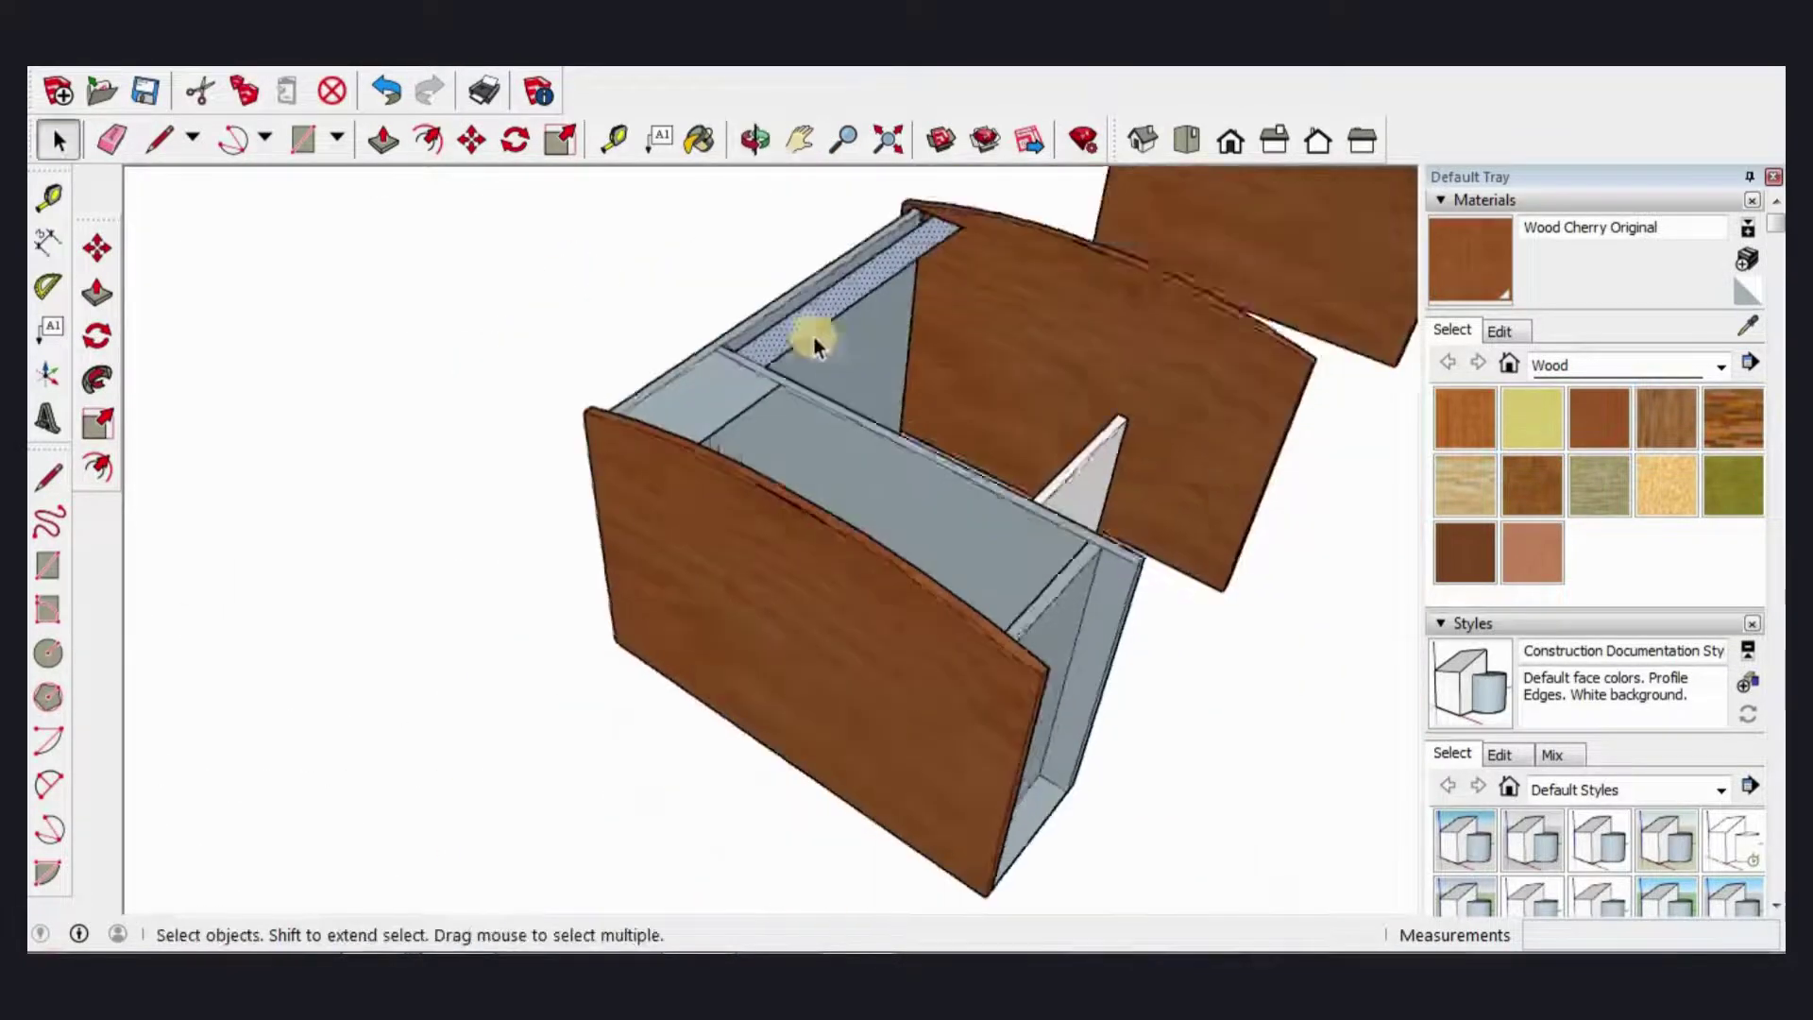
# Step: Move-copy the front panel's top strip upward by 18 mm
pyautogui.click(814, 378)
pyautogui.moveTo(858, 438); pyautogui.dragTo(890, 442, button='middle')
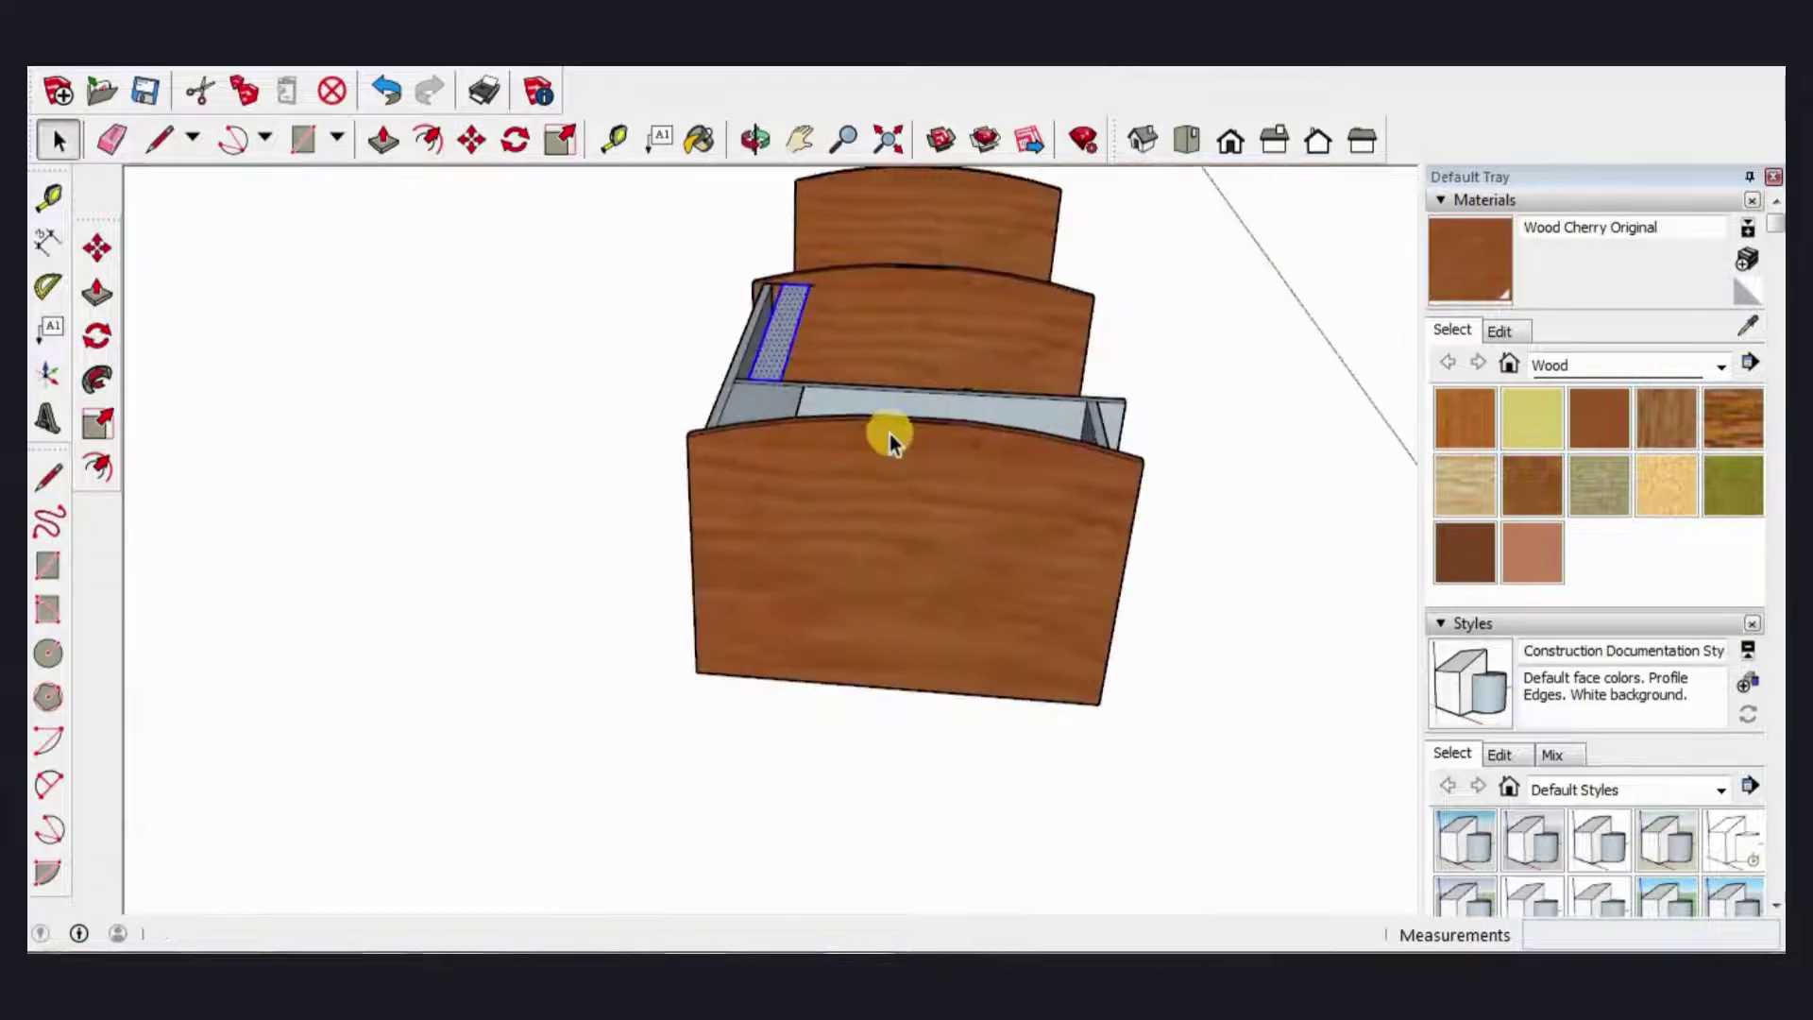
pyautogui.press('m')
pyautogui.click(696, 666)
pyautogui.press('ctrl')
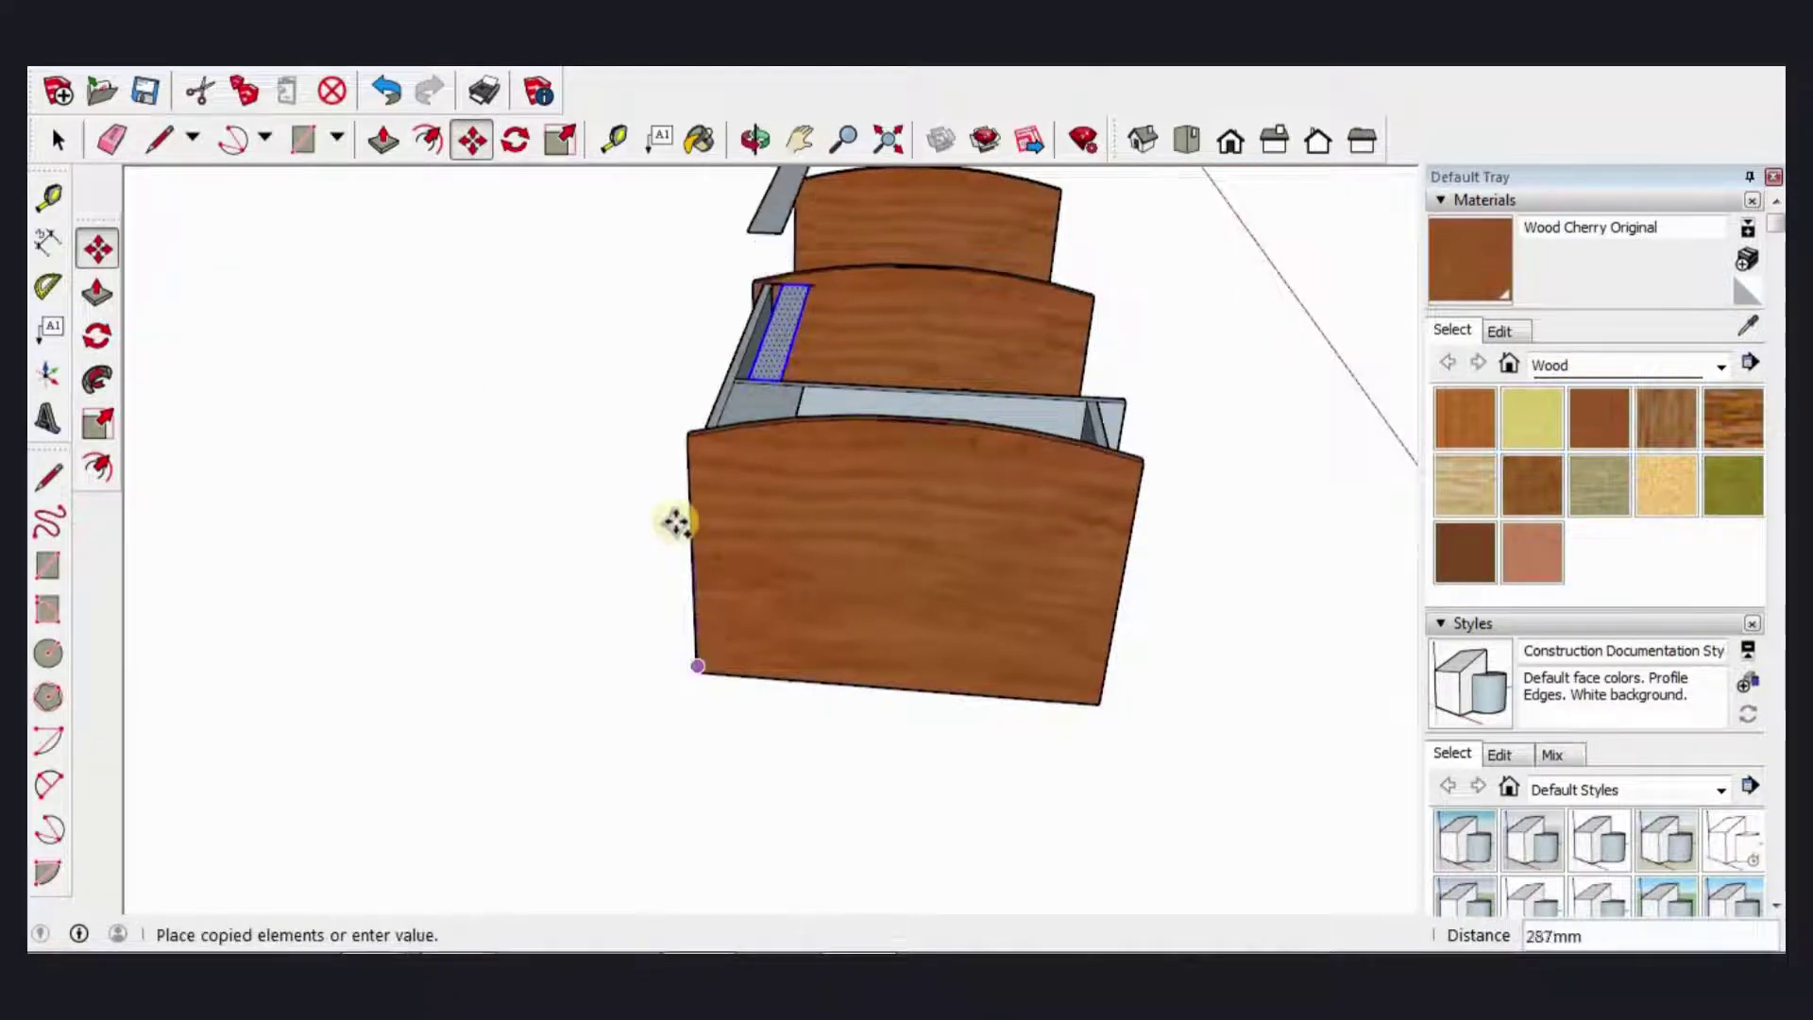
pyautogui.click(684, 436)
pyautogui.moveTo(788, 614); pyautogui.dragTo(850, 329, button='middle')
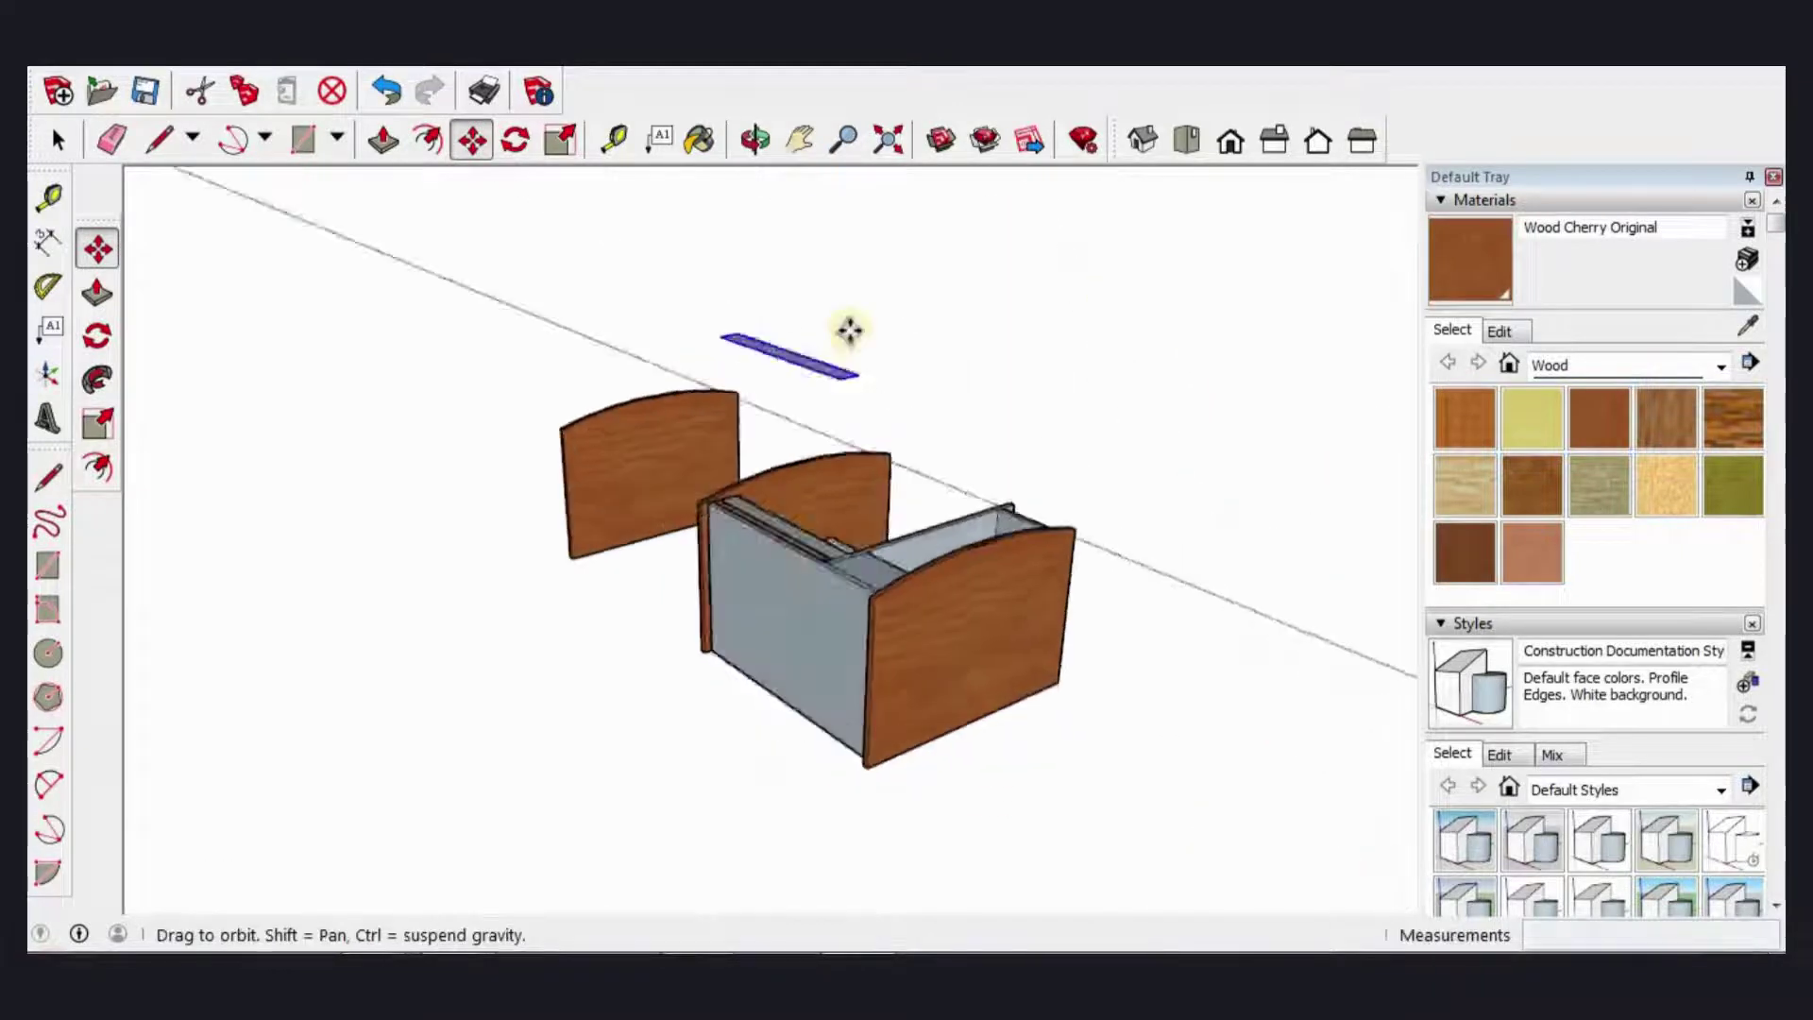
pyautogui.scroll(2, 810, 393)
pyautogui.scroll(2, 837, 397)
pyautogui.scroll(2, 850, 397)
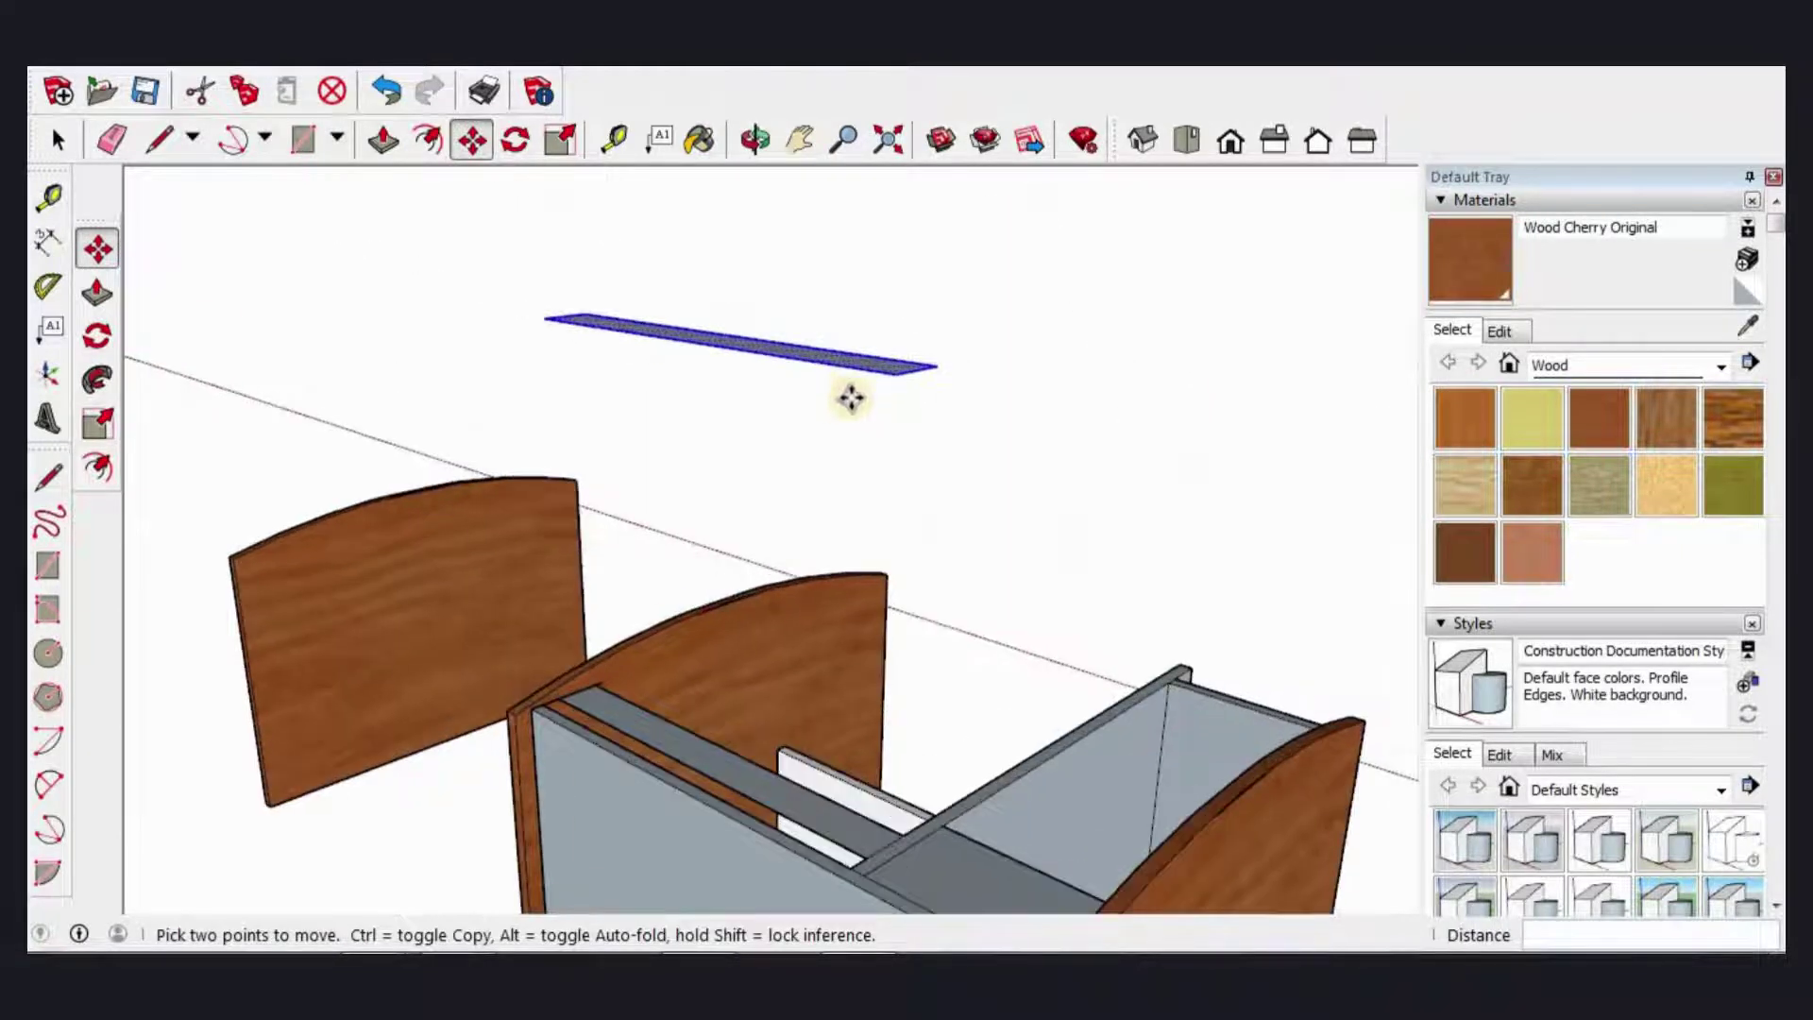
pyautogui.press('ctrl')
pyautogui.click(897, 373)
pyautogui.write('18')
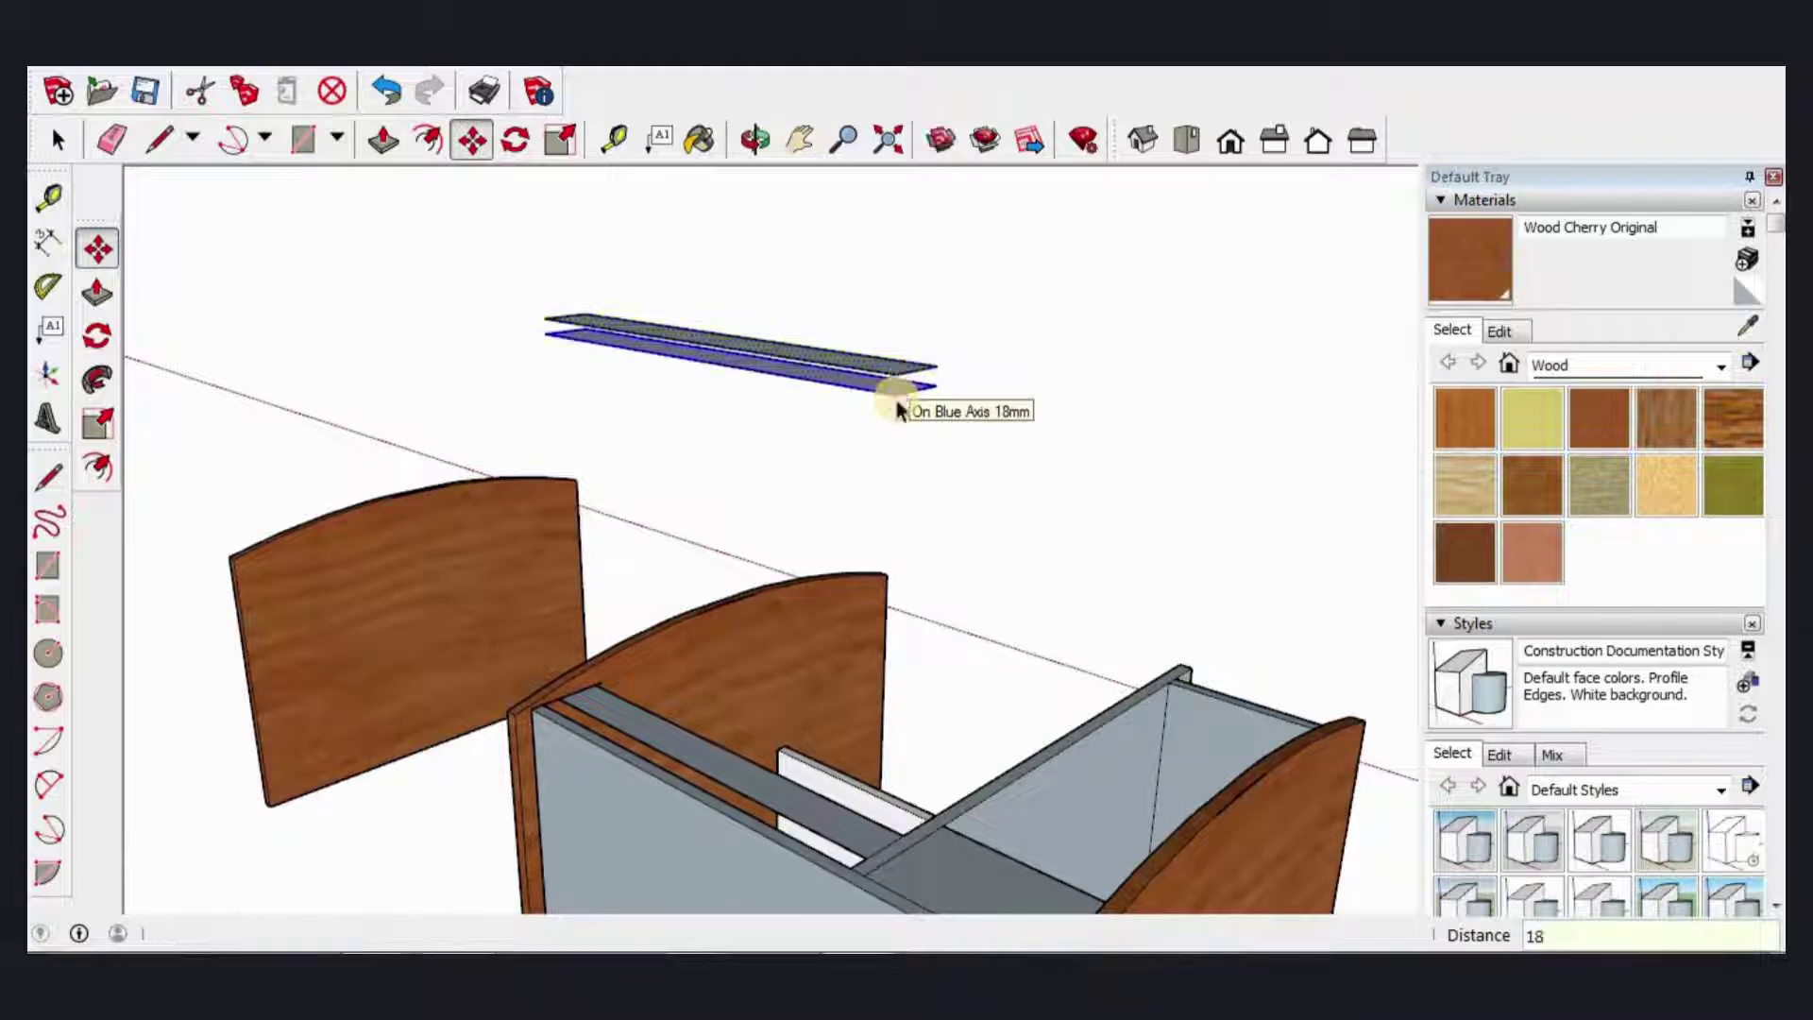
pyautogui.press('Return')
# Step: Draw rectangles on the copied strip's open sides to close it into a 532 × 18 mm box
pyautogui.click(302, 140)
pyautogui.click(544, 318)
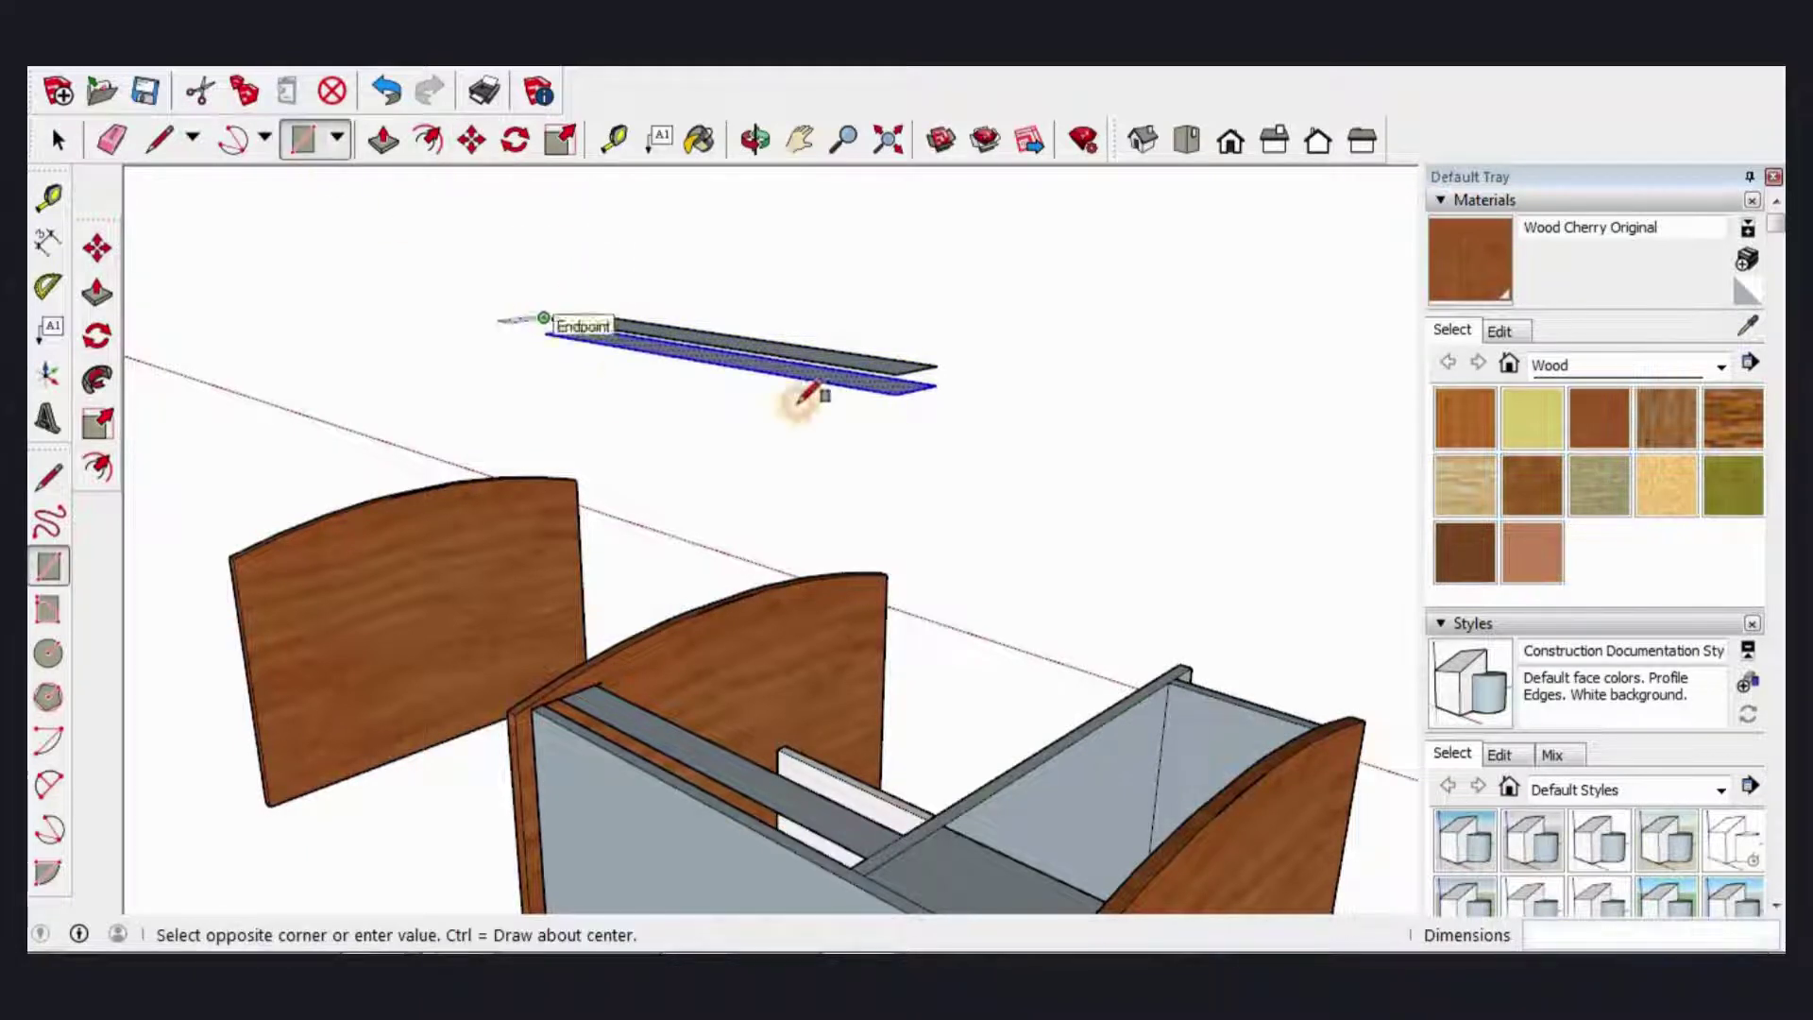
pyautogui.click(303, 138)
pyautogui.scroll(2, 537, 331)
pyautogui.click(743, 391)
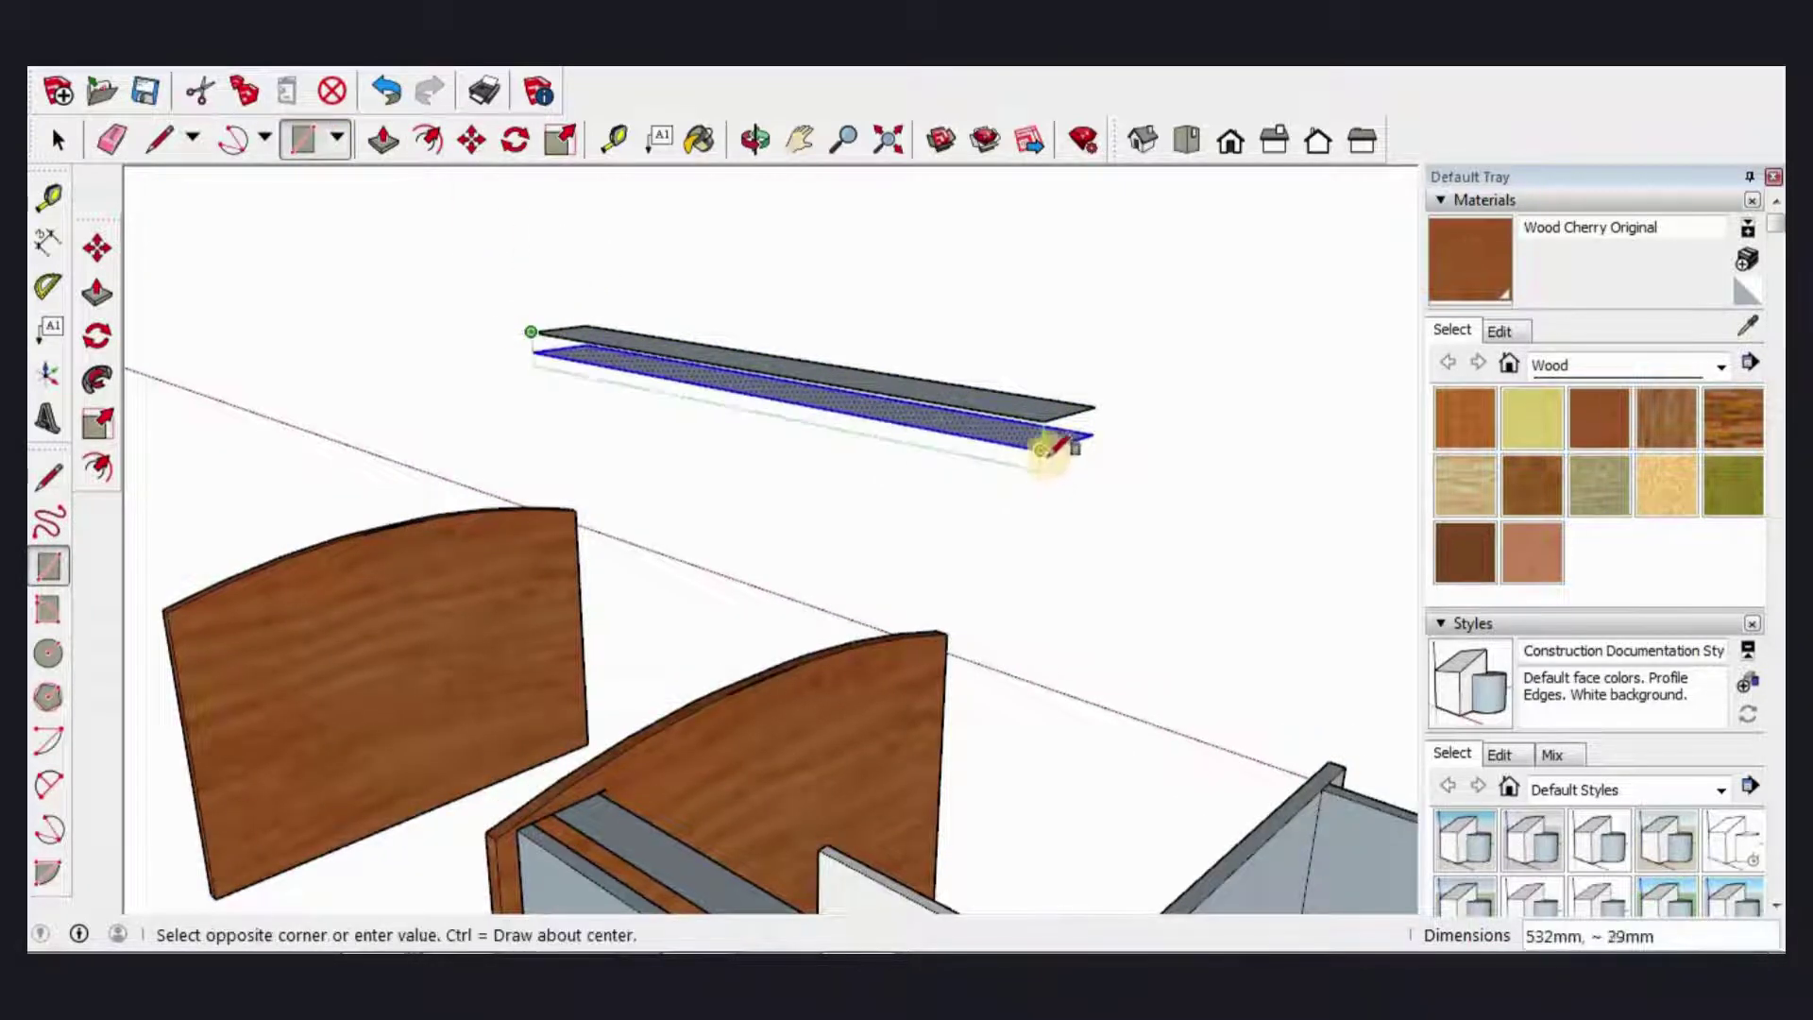
pyautogui.click(1041, 449)
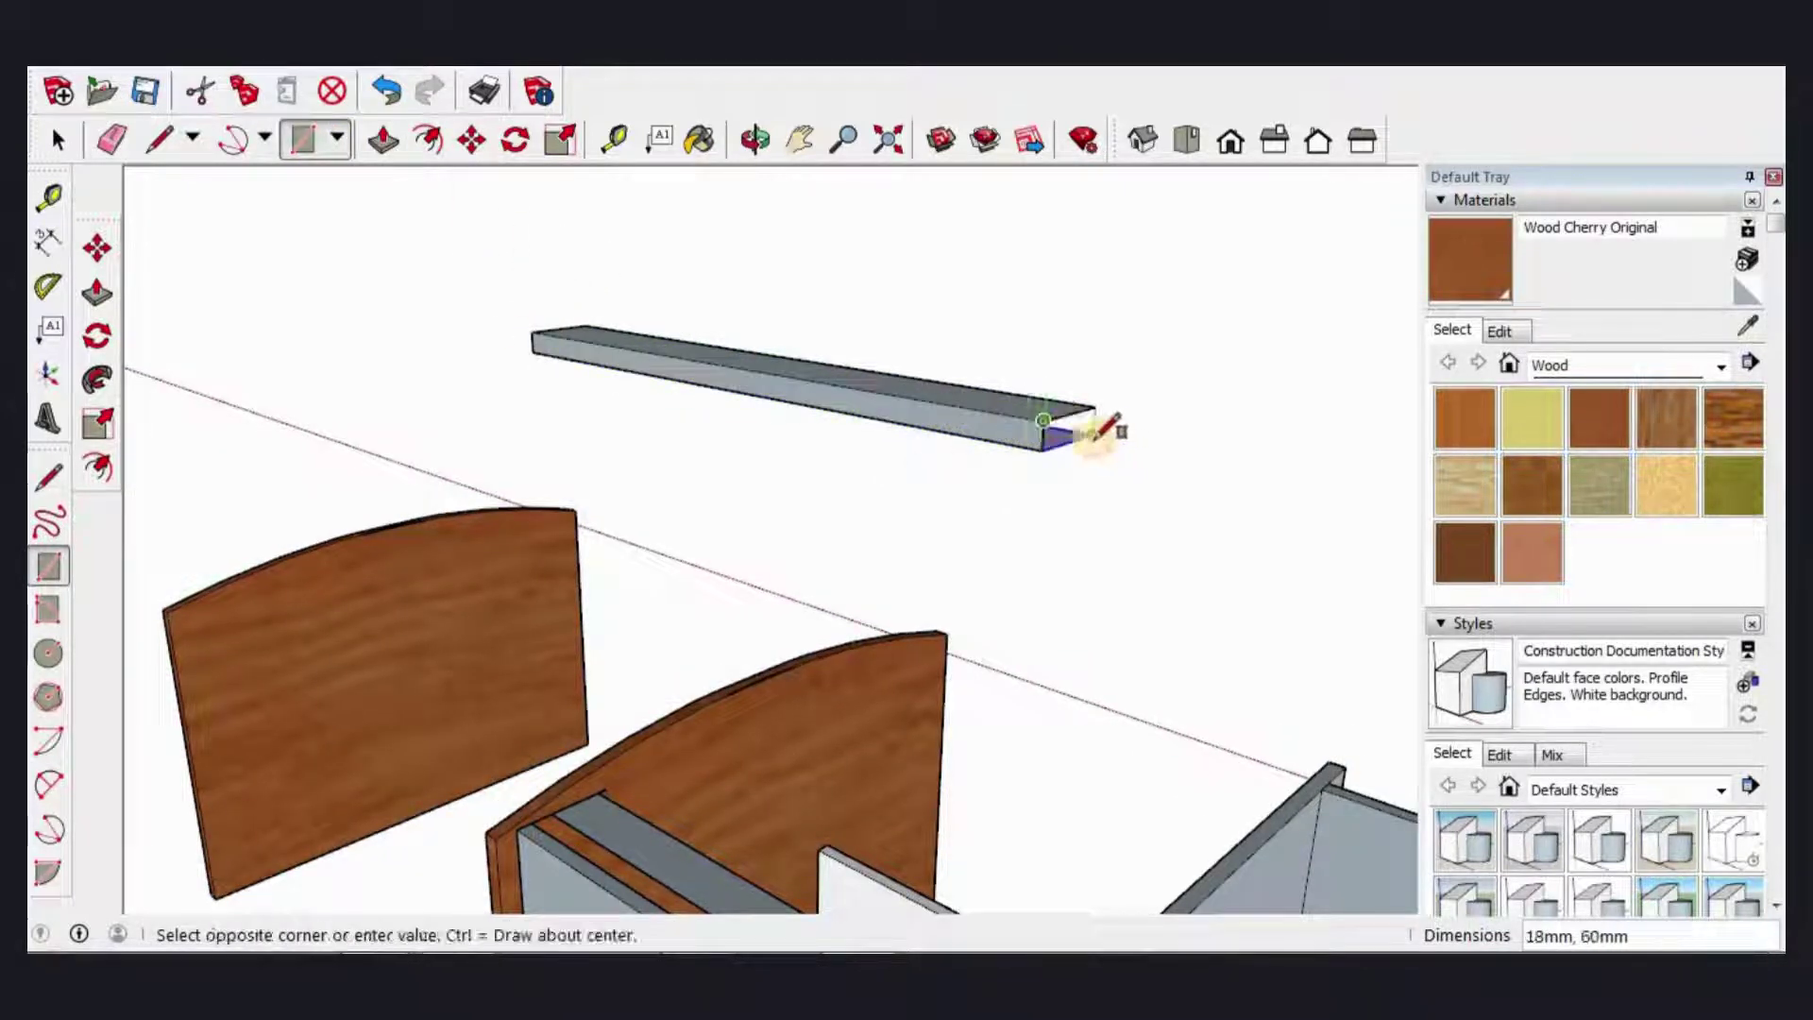
pyautogui.click(1094, 435)
pyautogui.moveTo(1036, 434)
pyautogui.mouseDown(button='middle')
pyautogui.moveTo(364, 554)
pyautogui.moveTo(455, 510)
pyautogui.mouseUp(button='middle')
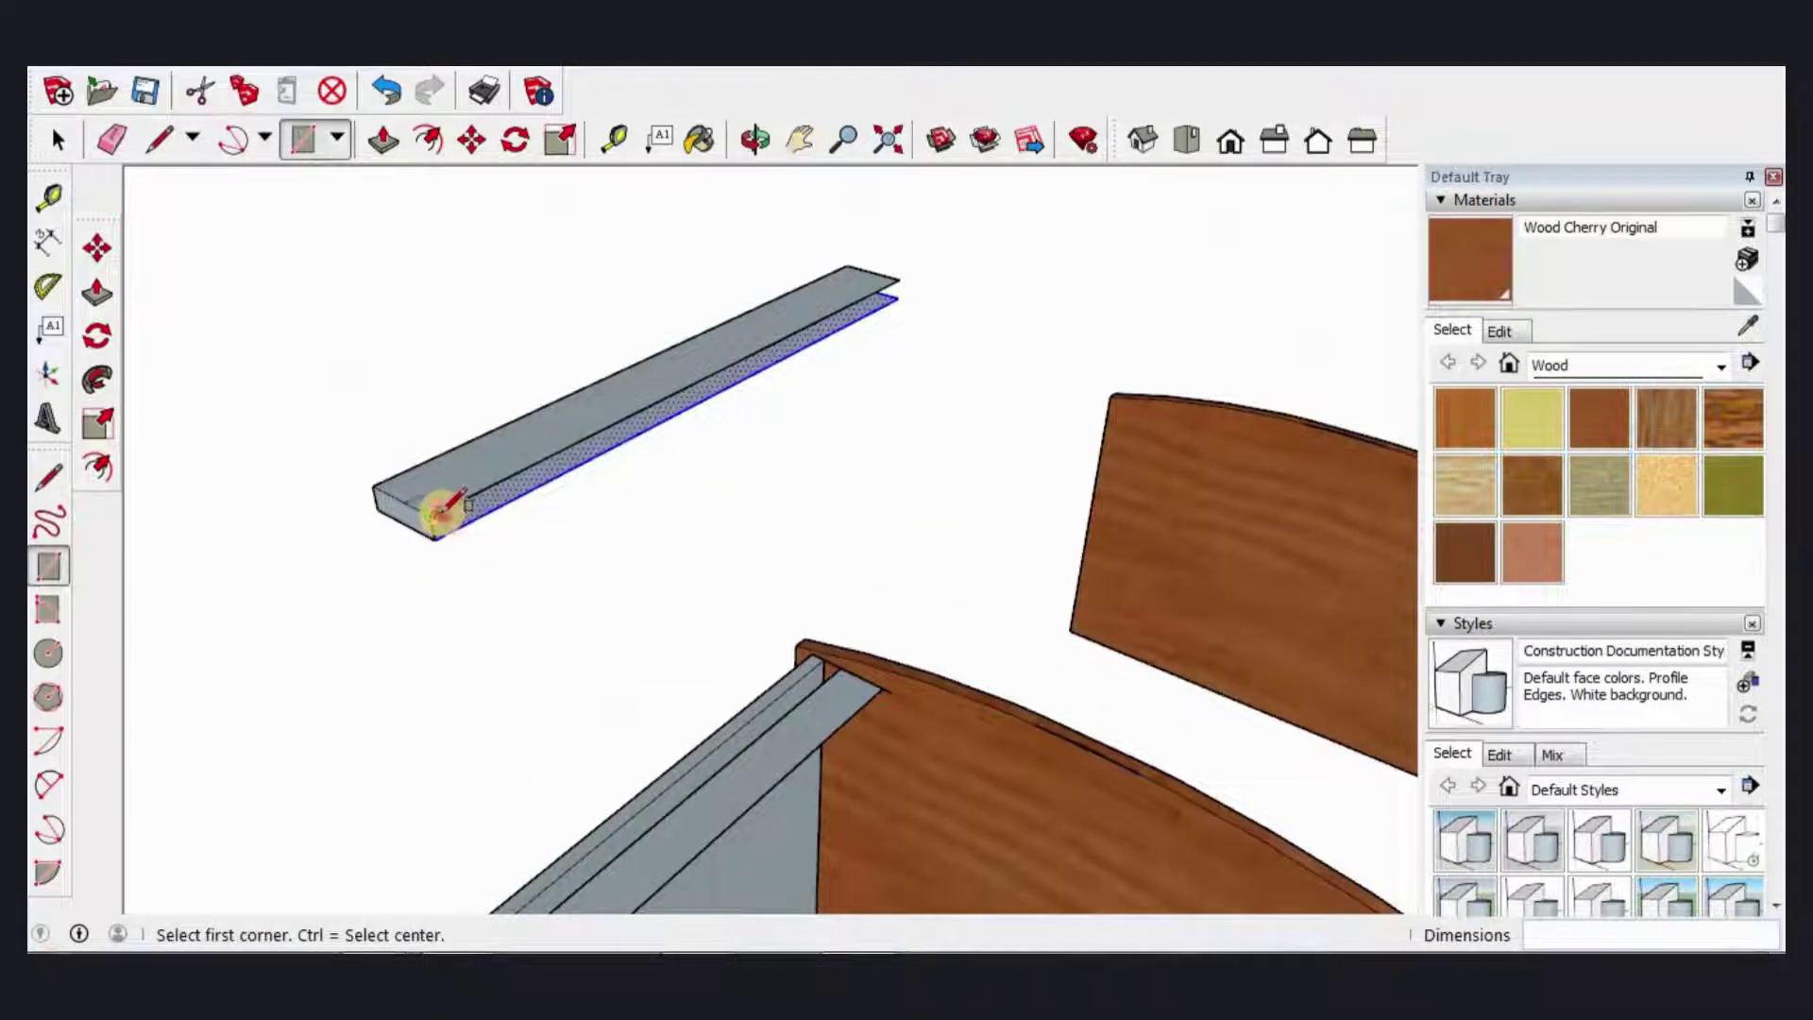
pyautogui.click(436, 514)
pyautogui.click(902, 297)
pyautogui.moveTo(749, 353)
pyautogui.mouseDown(button='middle')
pyautogui.moveTo(792, 483)
pyautogui.moveTo(862, 457)
pyautogui.moveTo(1417, 506)
pyautogui.moveTo(1027, 501)
pyautogui.moveTo(963, 454)
pyautogui.moveTo(944, 359)
pyautogui.mouseUp(button='middle')
# Step: Offset the strip's underside and push the inner face down 300 mm
pyautogui.scroll(5, 939, 234)
pyautogui.scroll(3, 923, 292)
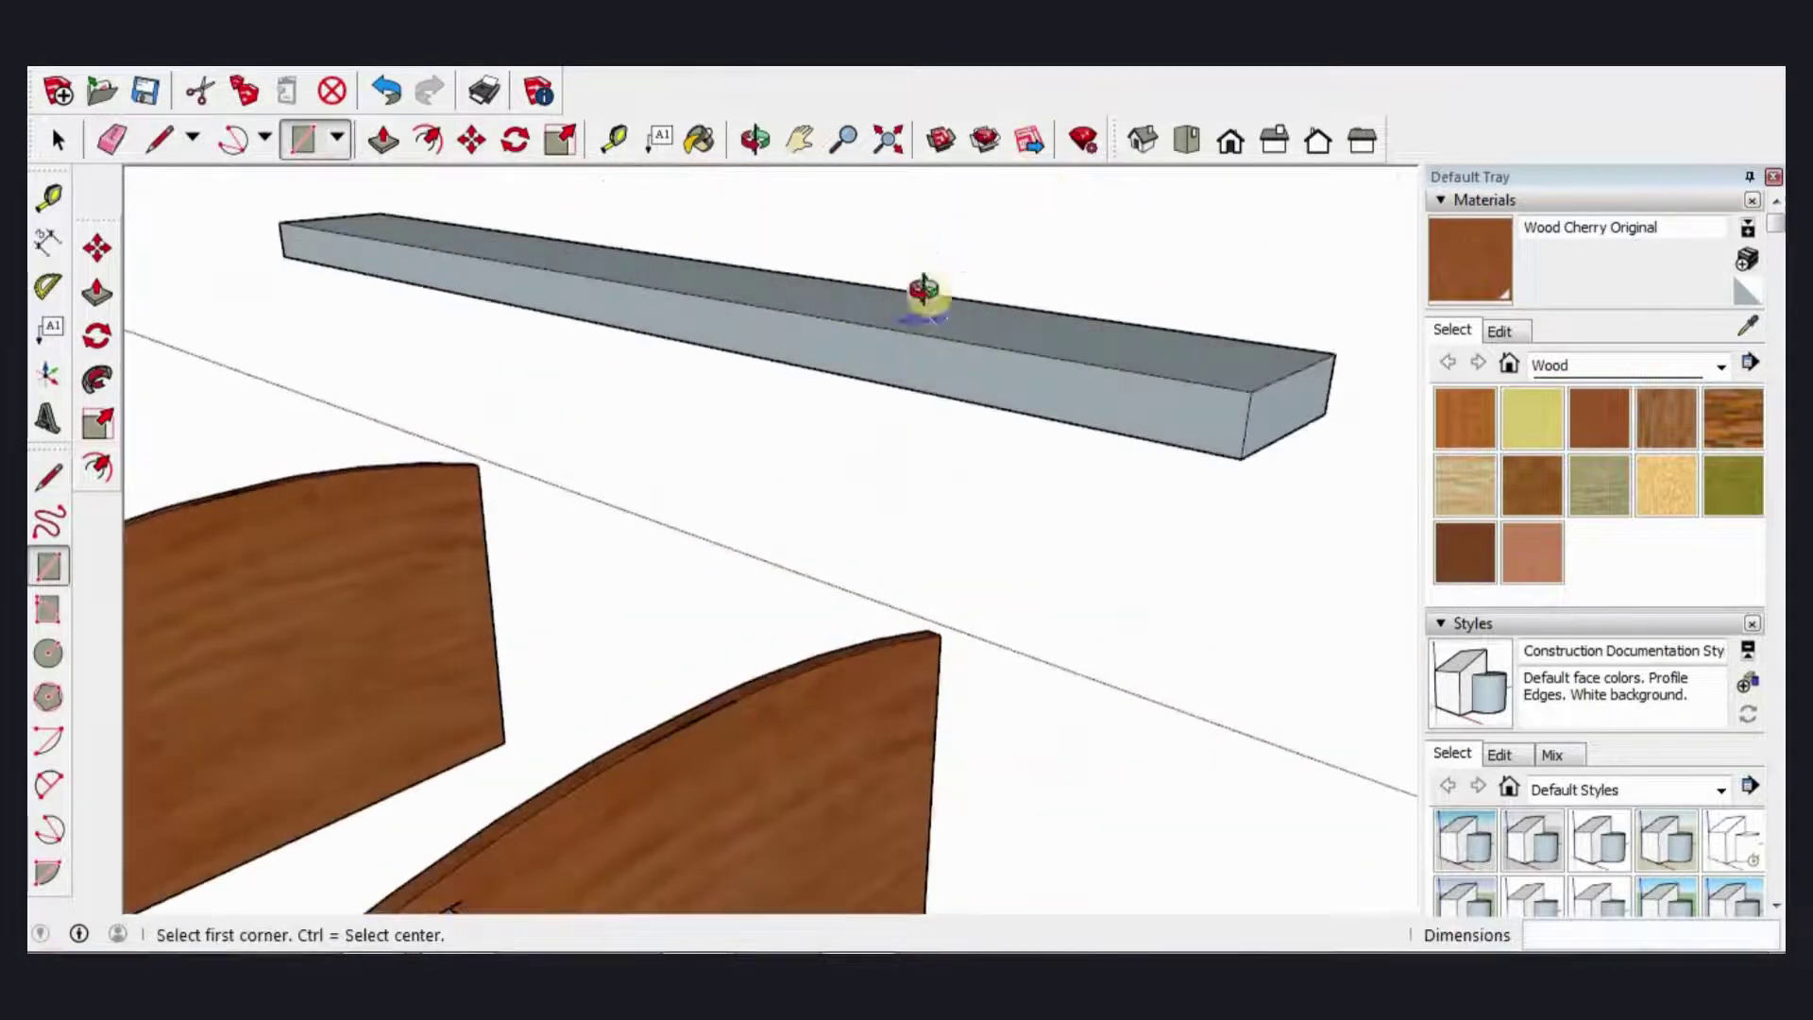
pyautogui.moveTo(924, 290); pyautogui.dragTo(477, 179, button='middle')
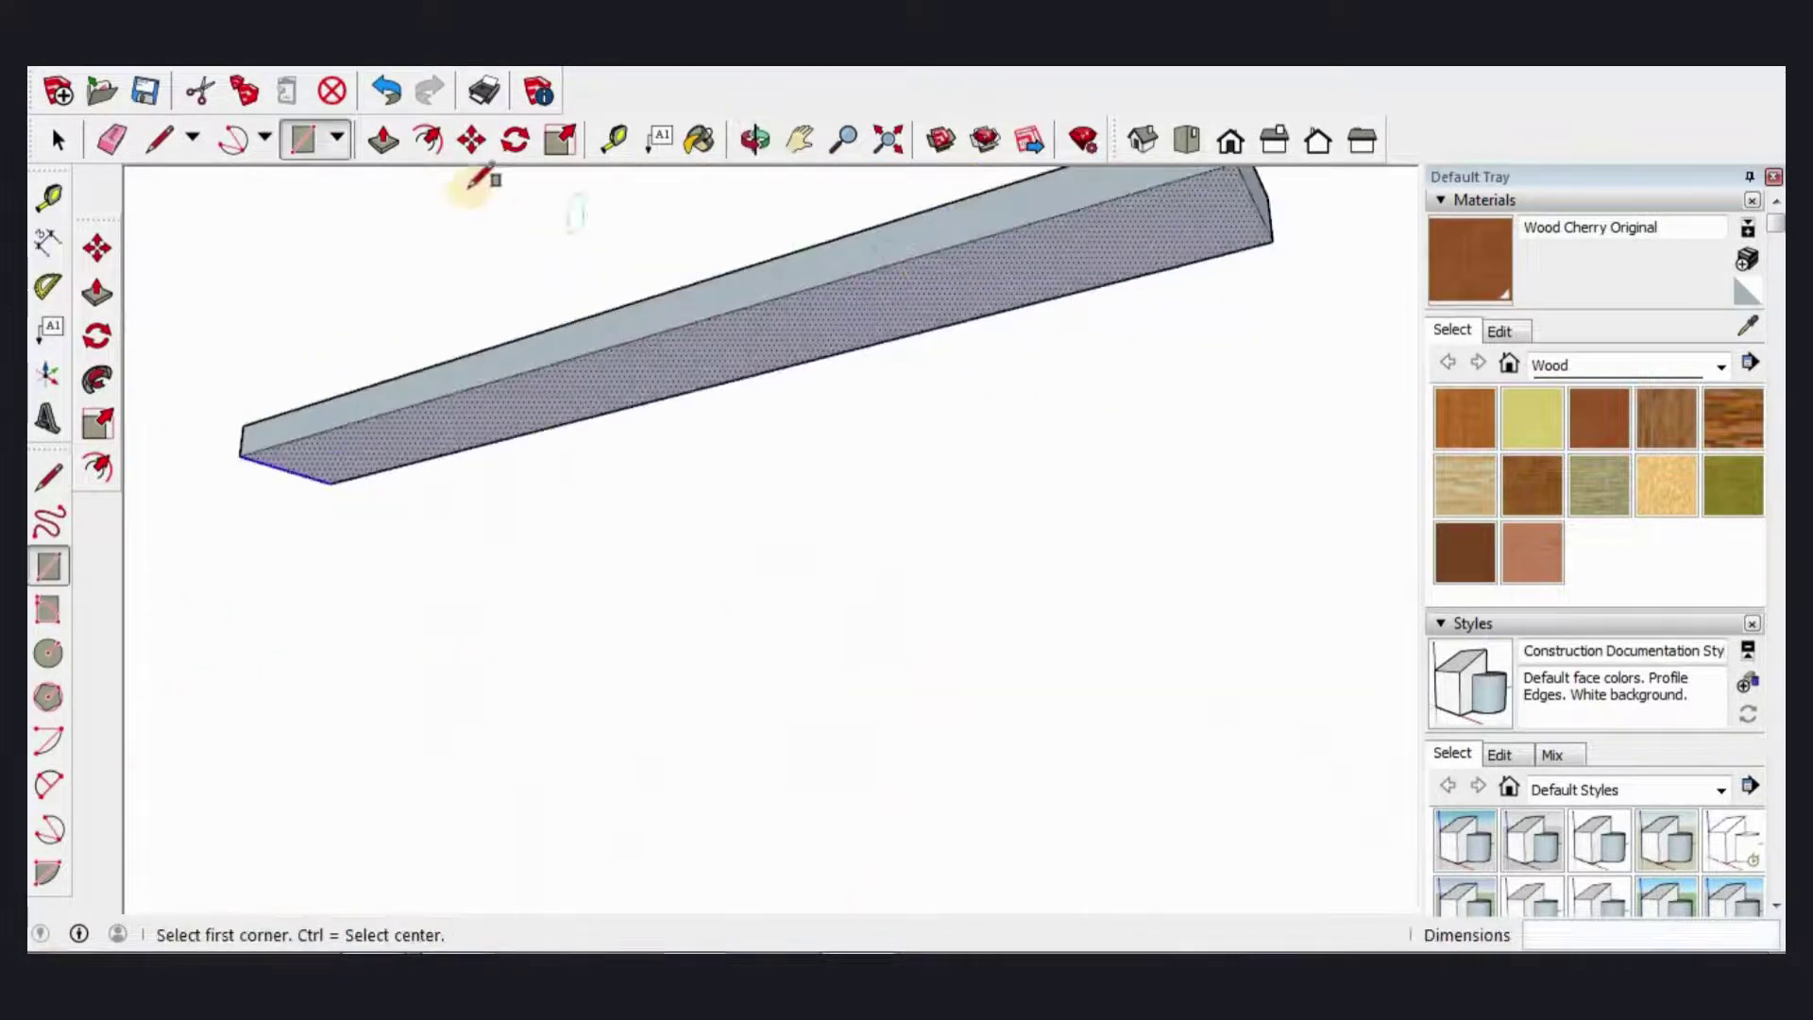
pyautogui.click(430, 142)
pyautogui.click(847, 313)
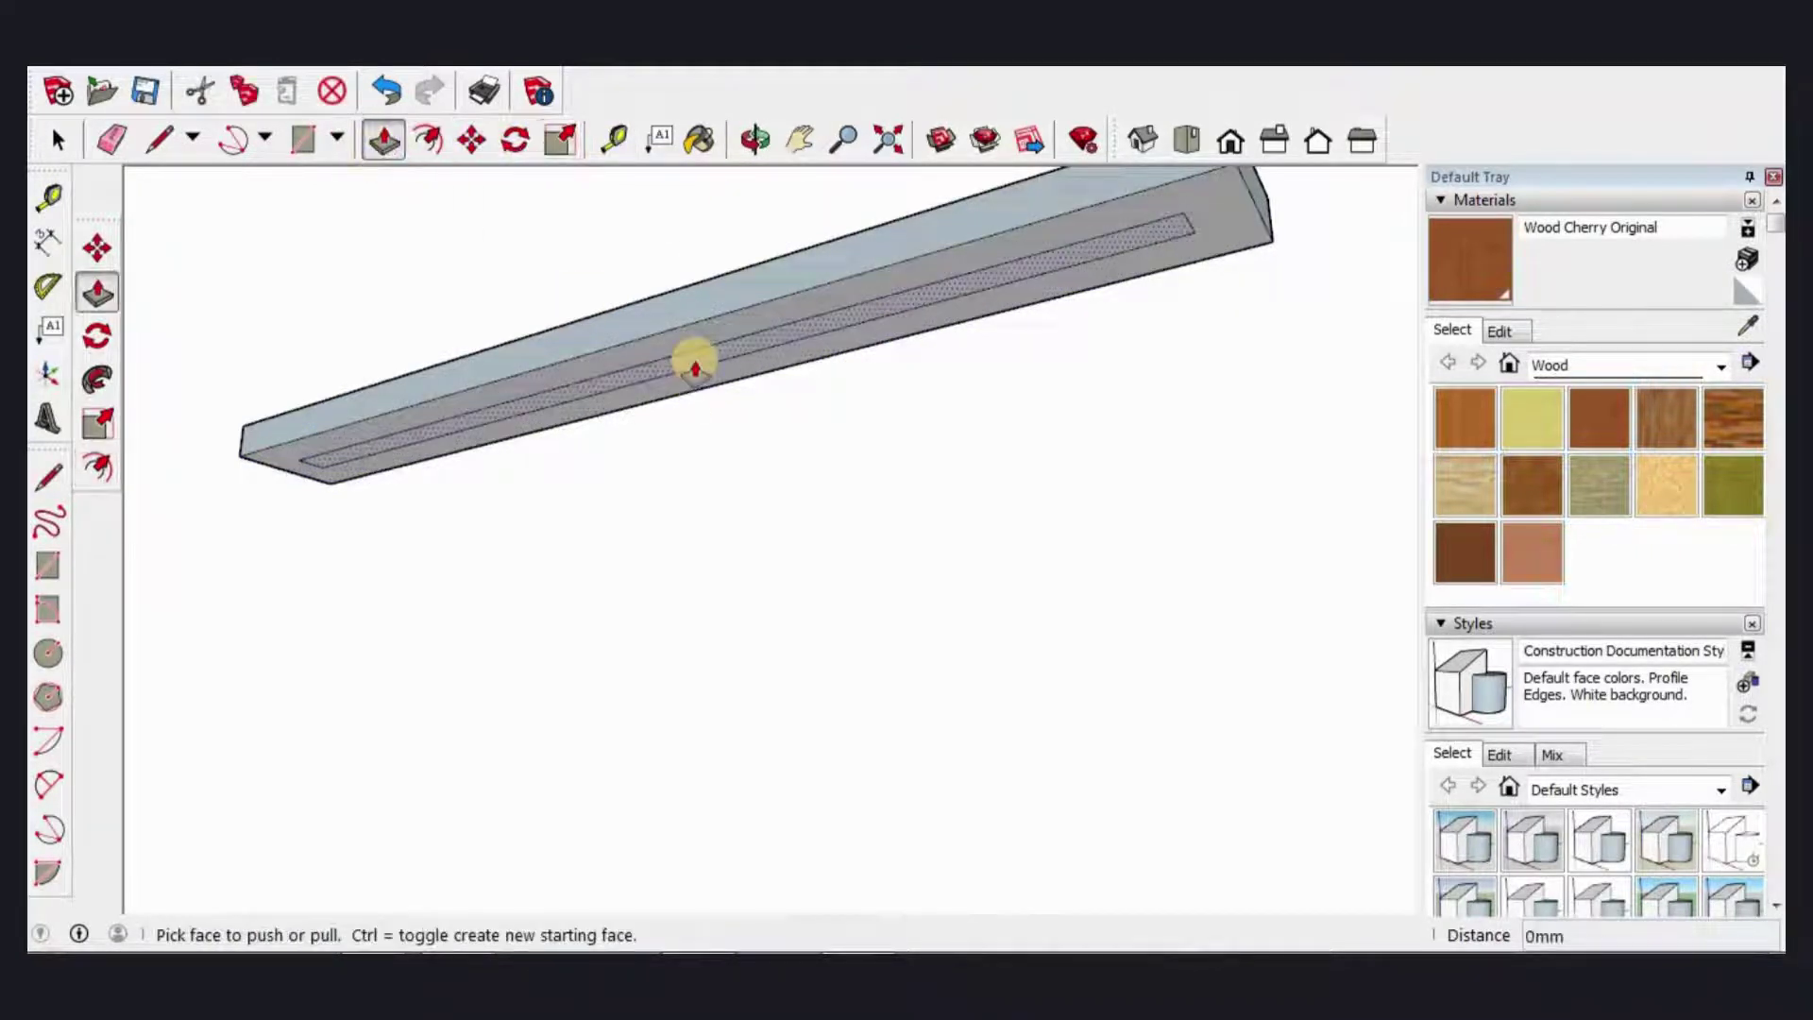
pyautogui.moveTo(696, 359); pyautogui.dragTo(718, 580)
pyautogui.write('3')
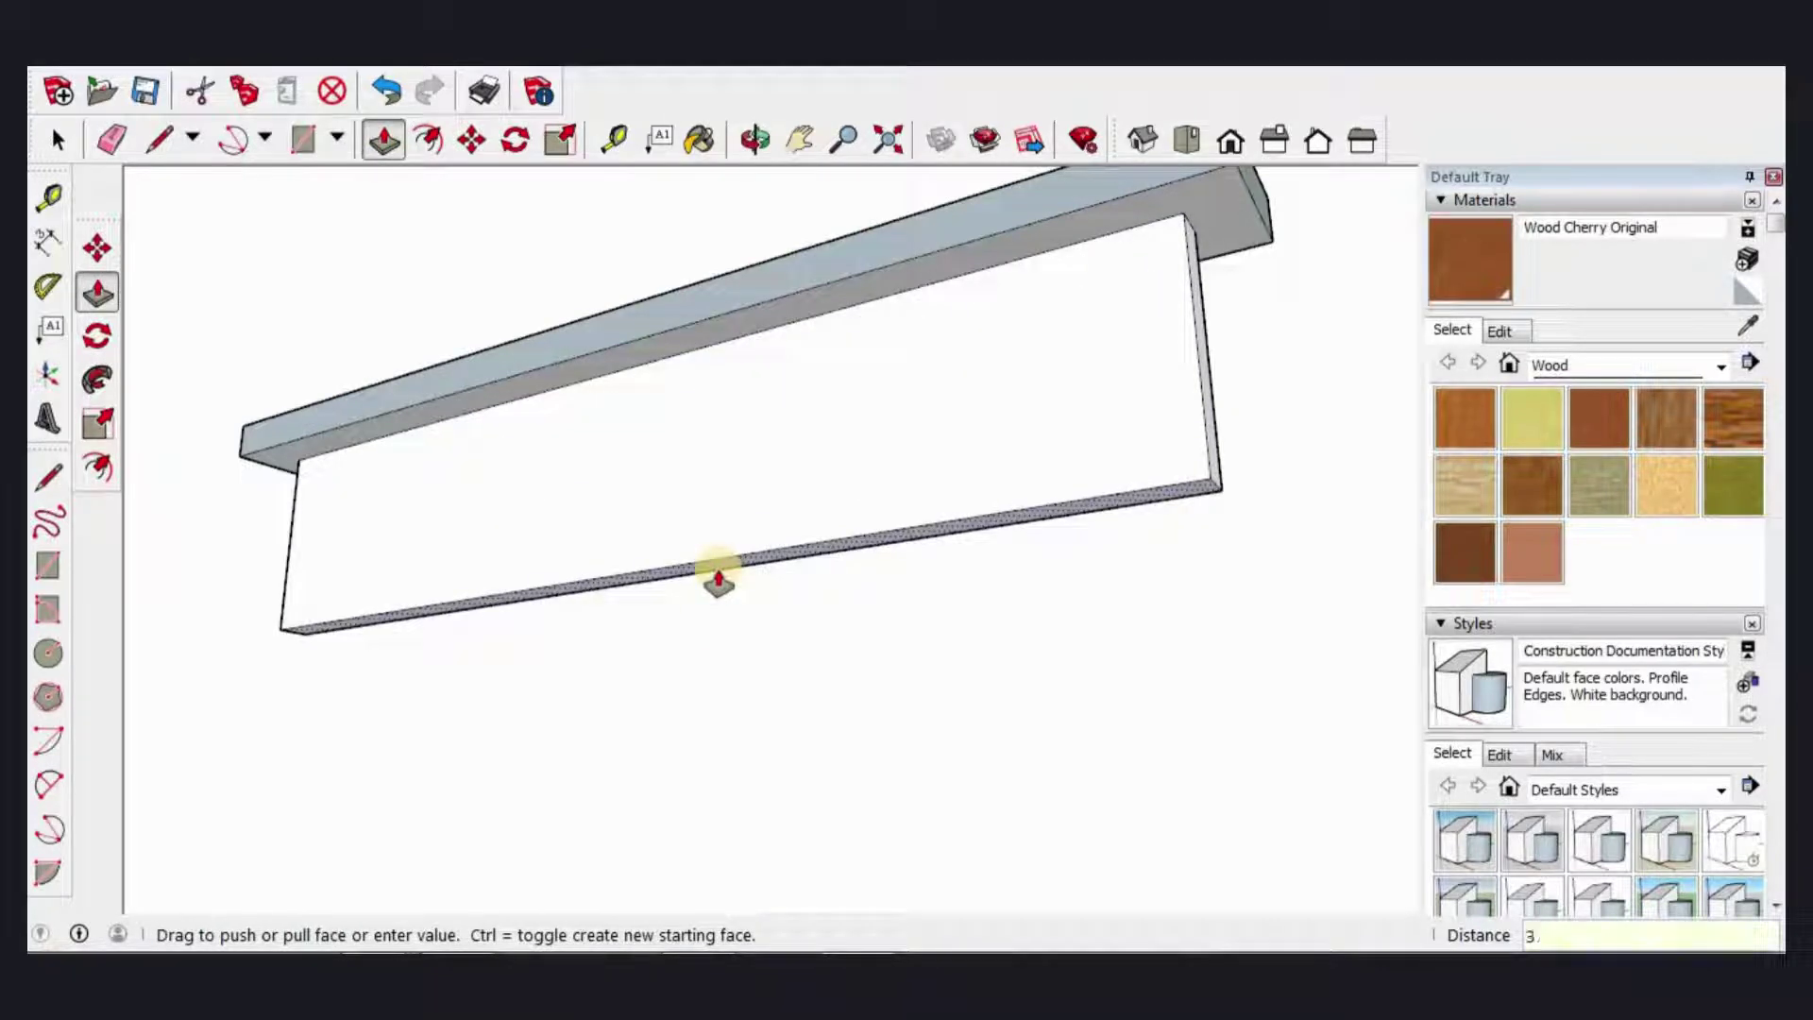
pyautogui.write('0')
pyautogui.press('Return')
pyautogui.scroll(-3, 717, 581)
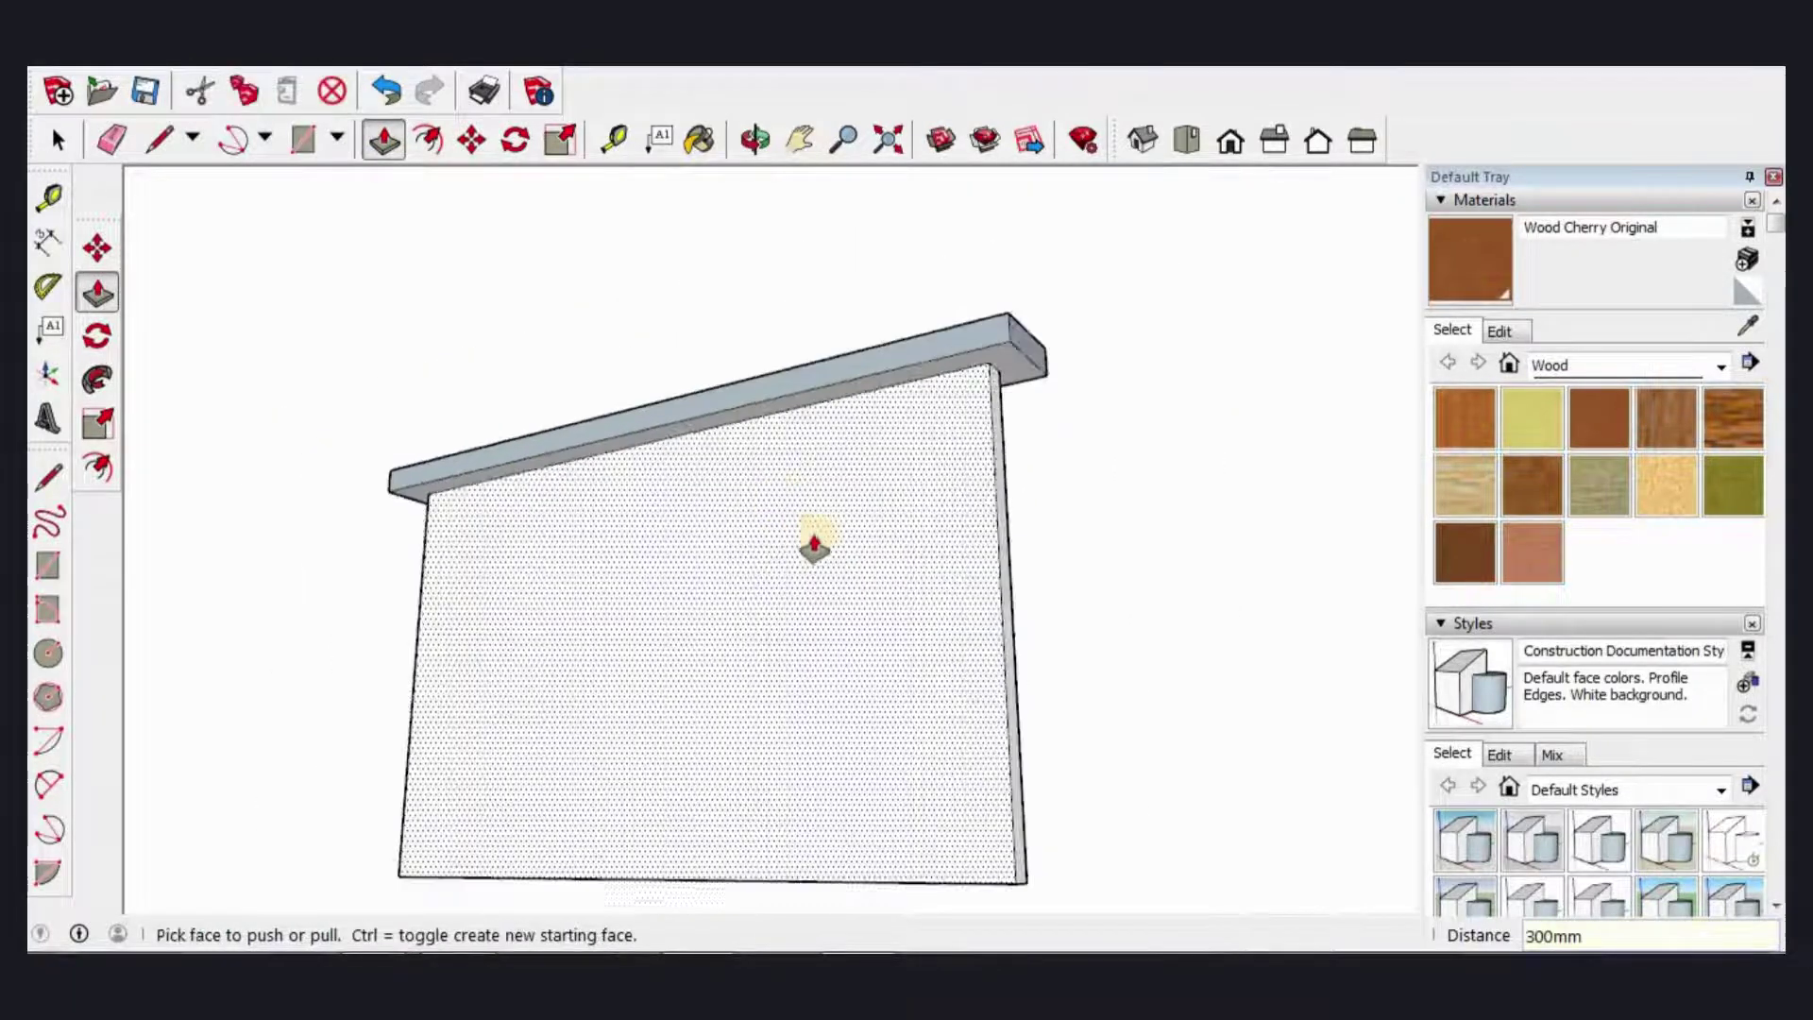
pyautogui.scroll(-3, 921, 522)
pyautogui.press('space')
pyautogui.press('o')
pyautogui.scroll(-2, 1169, 474)
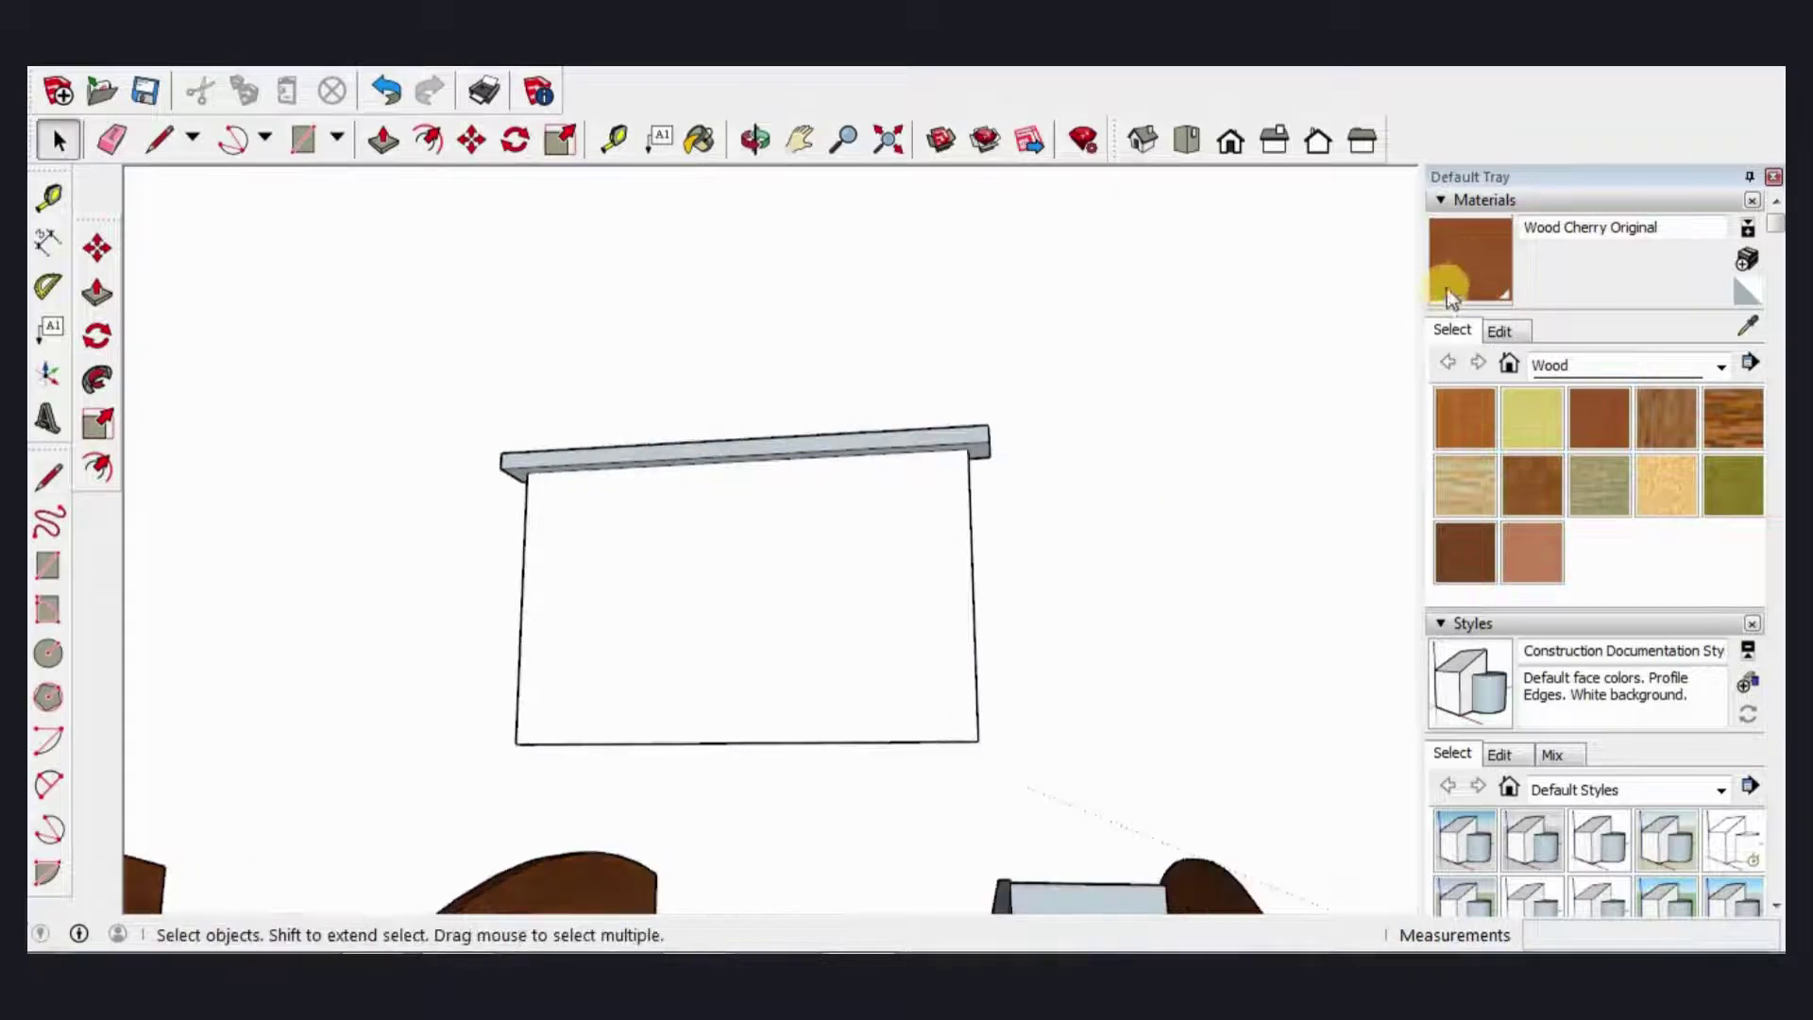
# Step: Paint the top strip and panel front faces with Wood Cherry Original
pyautogui.click(1446, 274)
pyautogui.moveTo(932, 587); pyautogui.dragTo(911, 533, button='middle')
pyautogui.click(886, 472)
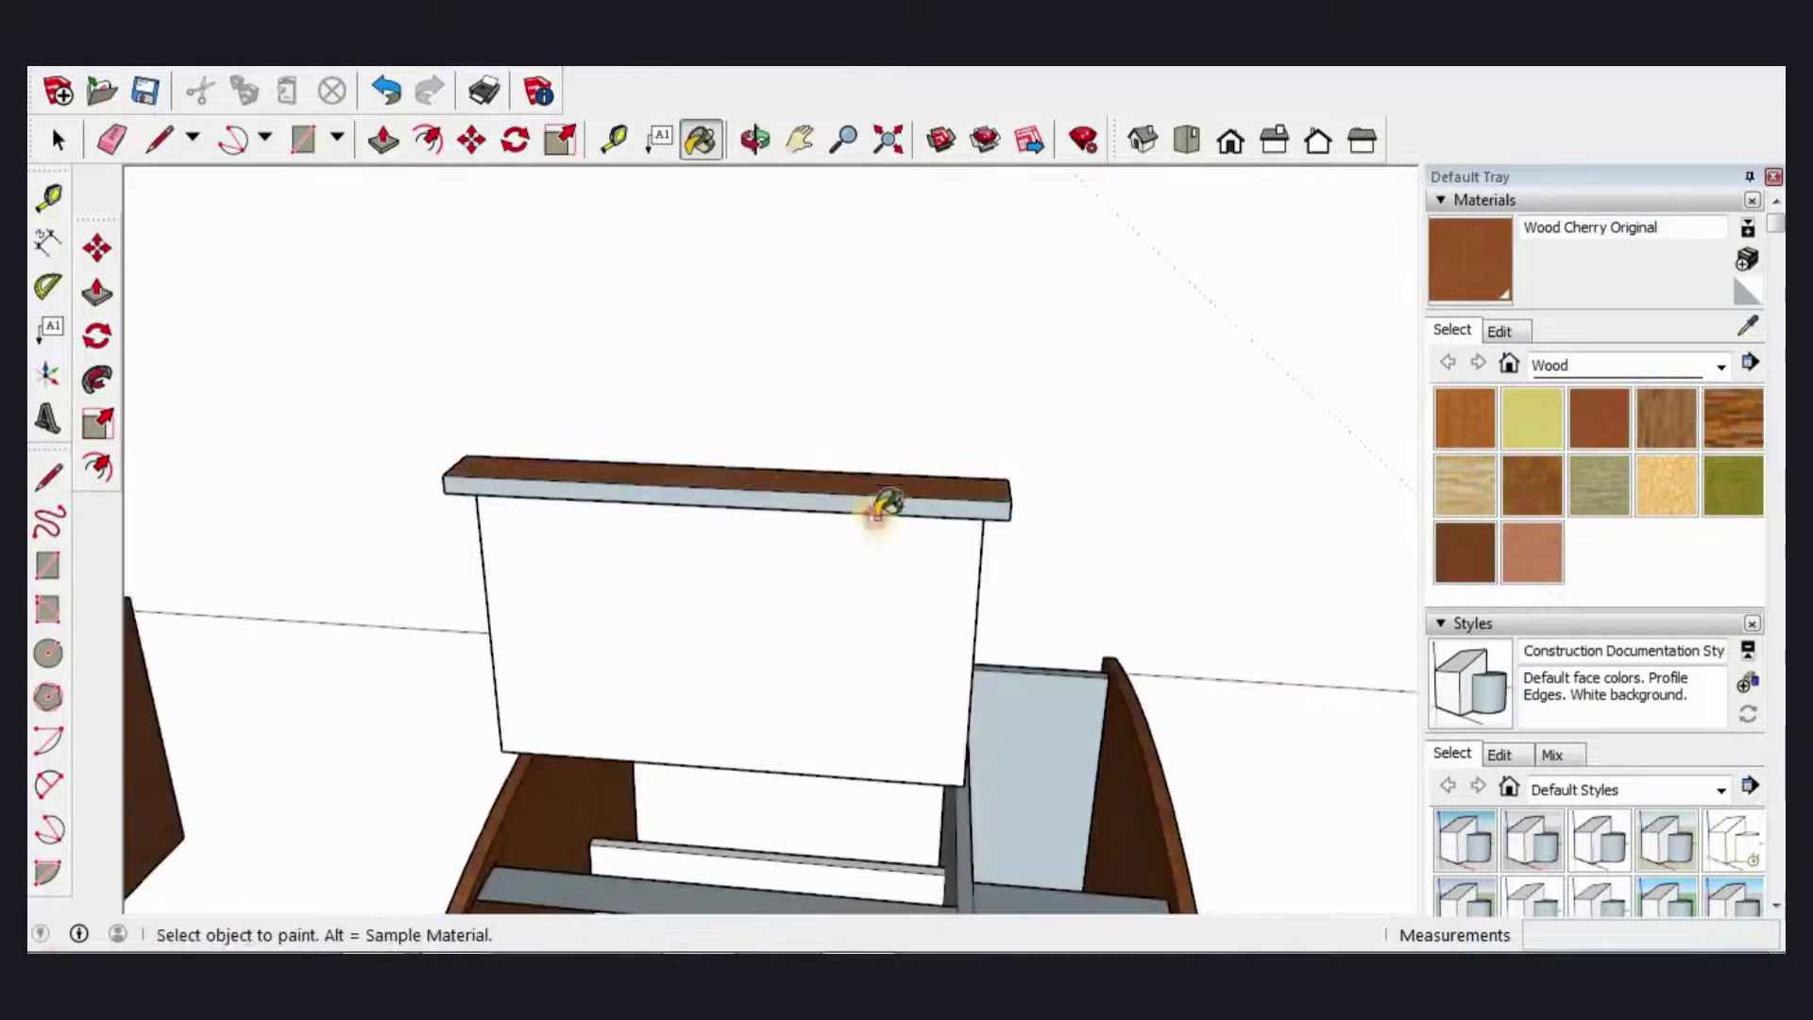
pyautogui.click(858, 648)
pyautogui.moveTo(858, 648)
pyautogui.mouseDown(button='middle')
pyautogui.moveTo(875, 429)
pyautogui.moveTo(675, 288)
pyautogui.mouseUp(button='middle')
pyautogui.scroll(2, 680, 278)
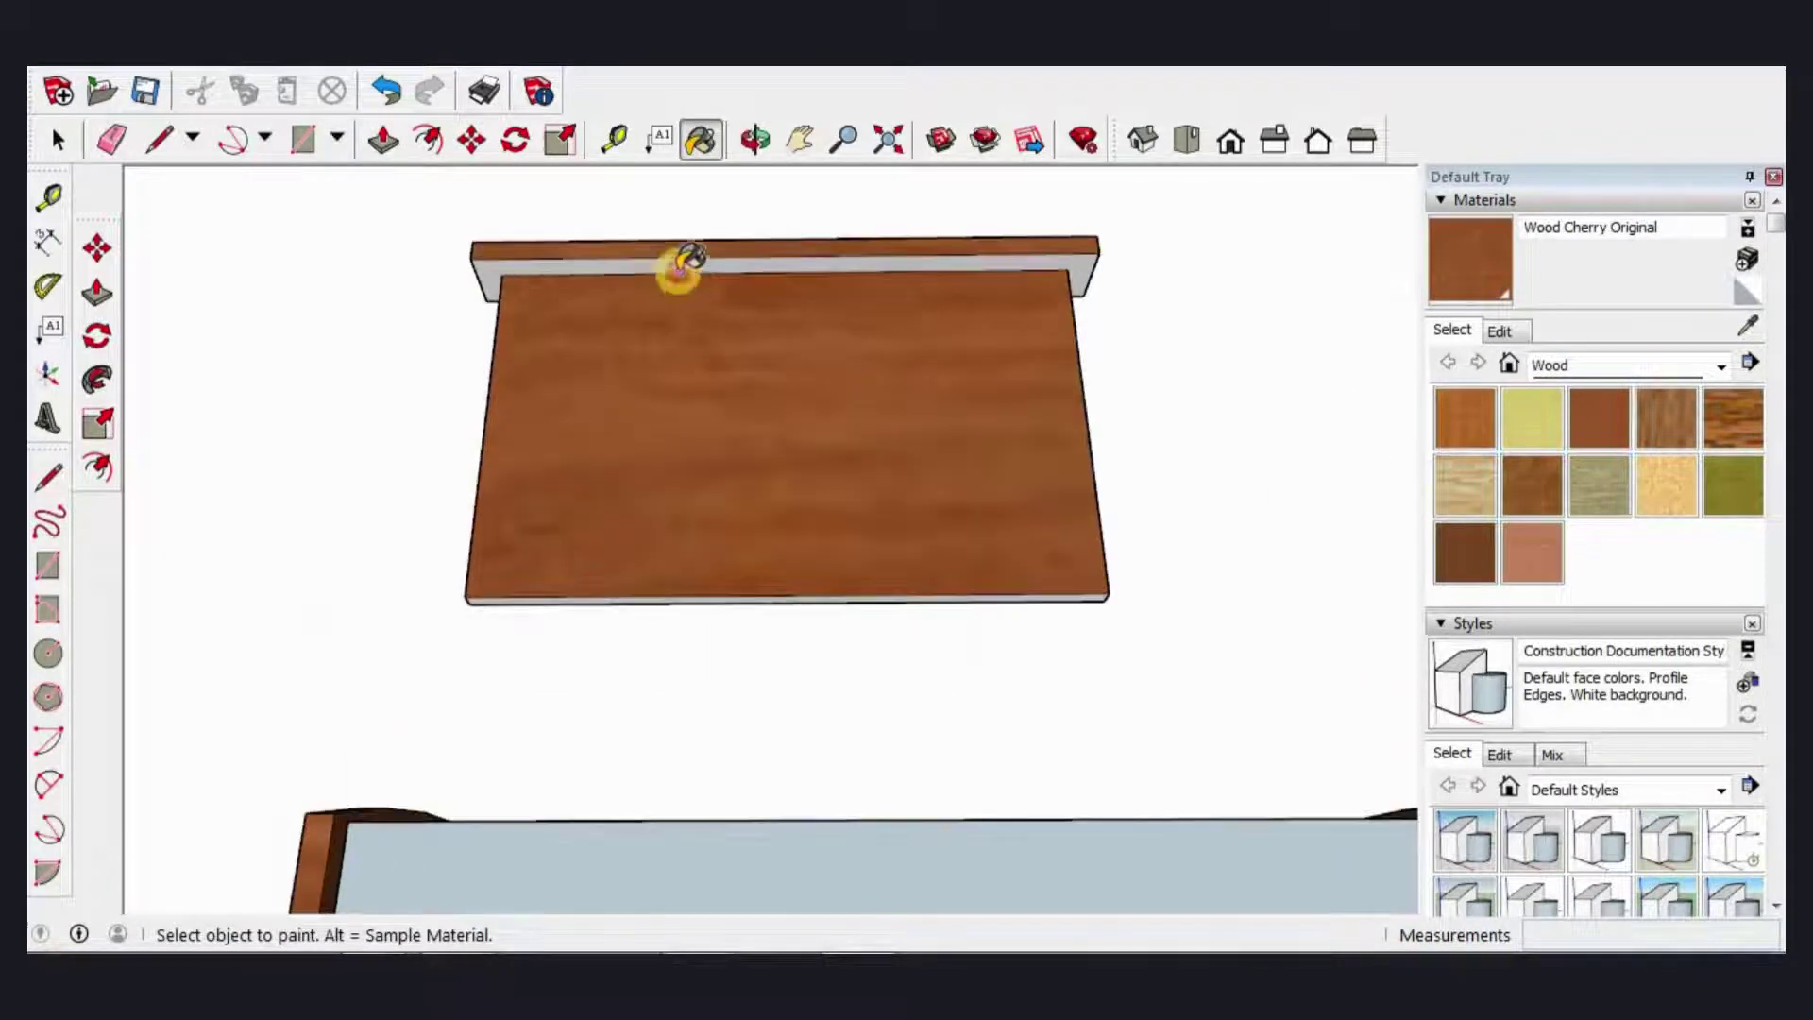
pyautogui.scroll(1, 557, 253)
pyautogui.click(555, 264)
# Step: Paint the front edge strip and grey board cherry, then review the whole piece
pyautogui.moveTo(694, 669)
pyautogui.mouseDown(button='middle')
pyautogui.moveTo(695, 384)
pyautogui.moveTo(637, 590)
pyautogui.mouseUp(button='middle')
pyautogui.click(652, 578)
pyautogui.moveTo(1024, 579); pyautogui.dragTo(546, 601, button='middle')
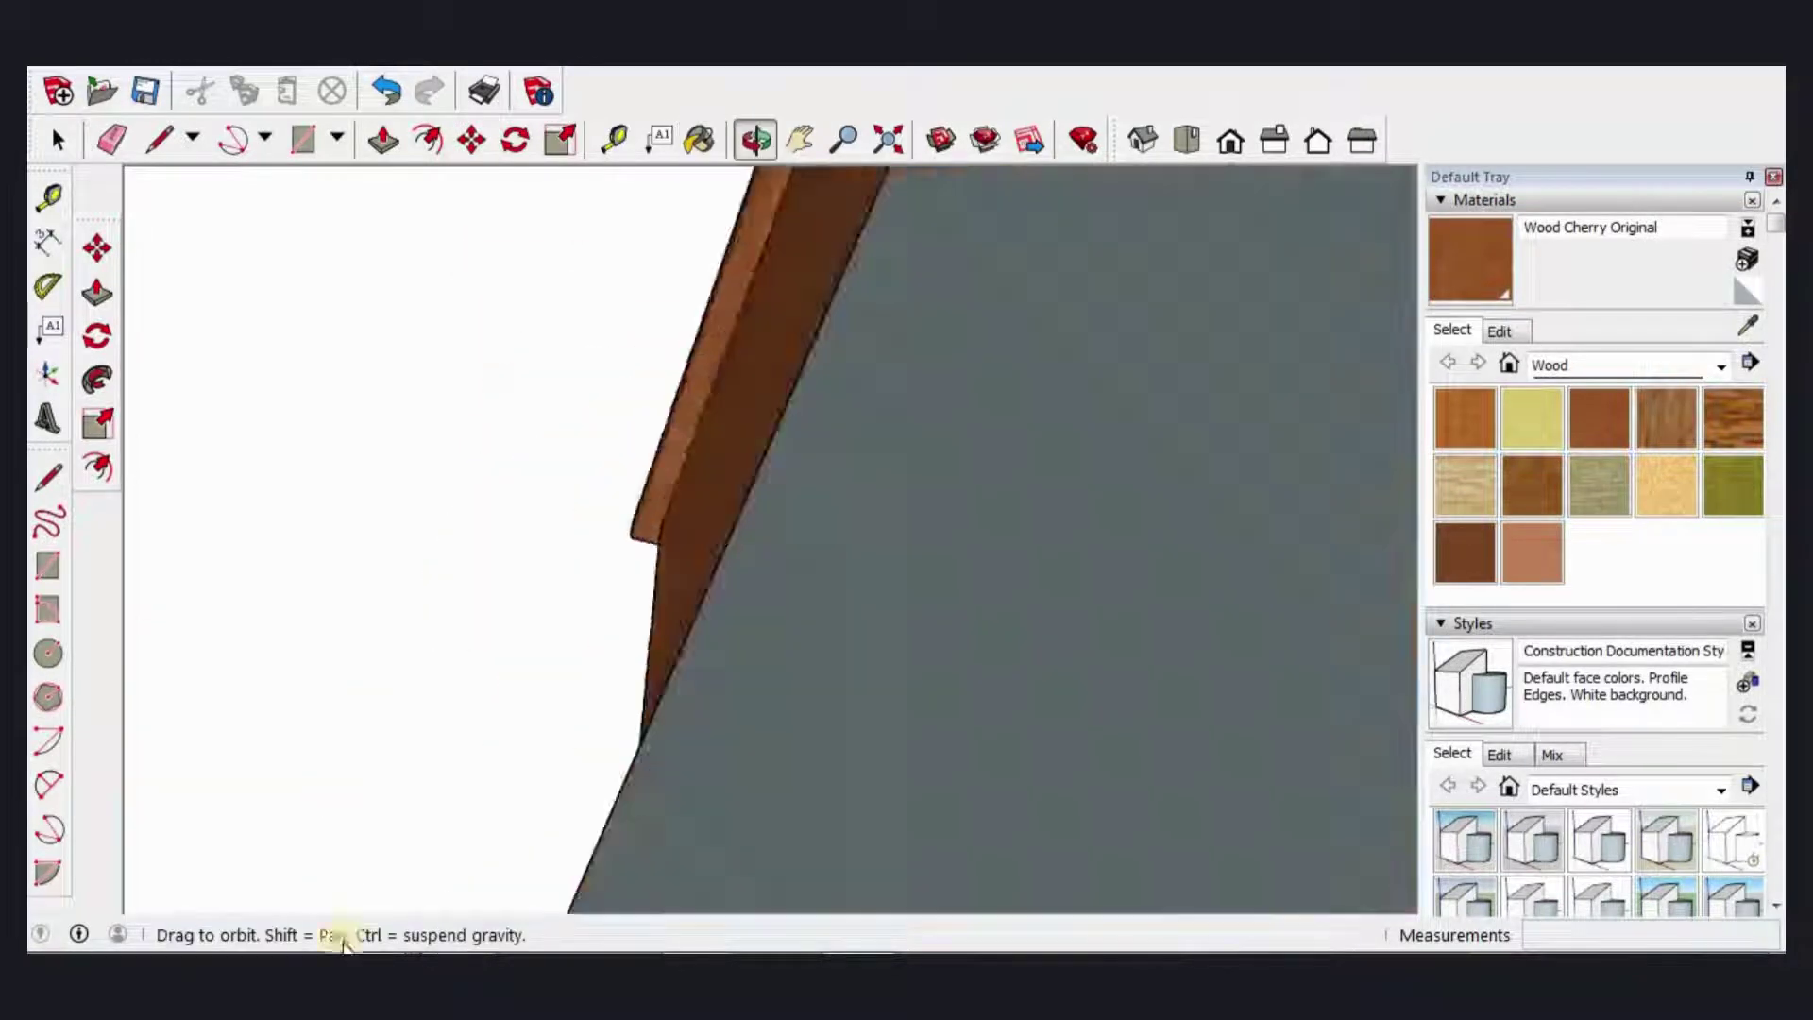
pyautogui.click(626, 557)
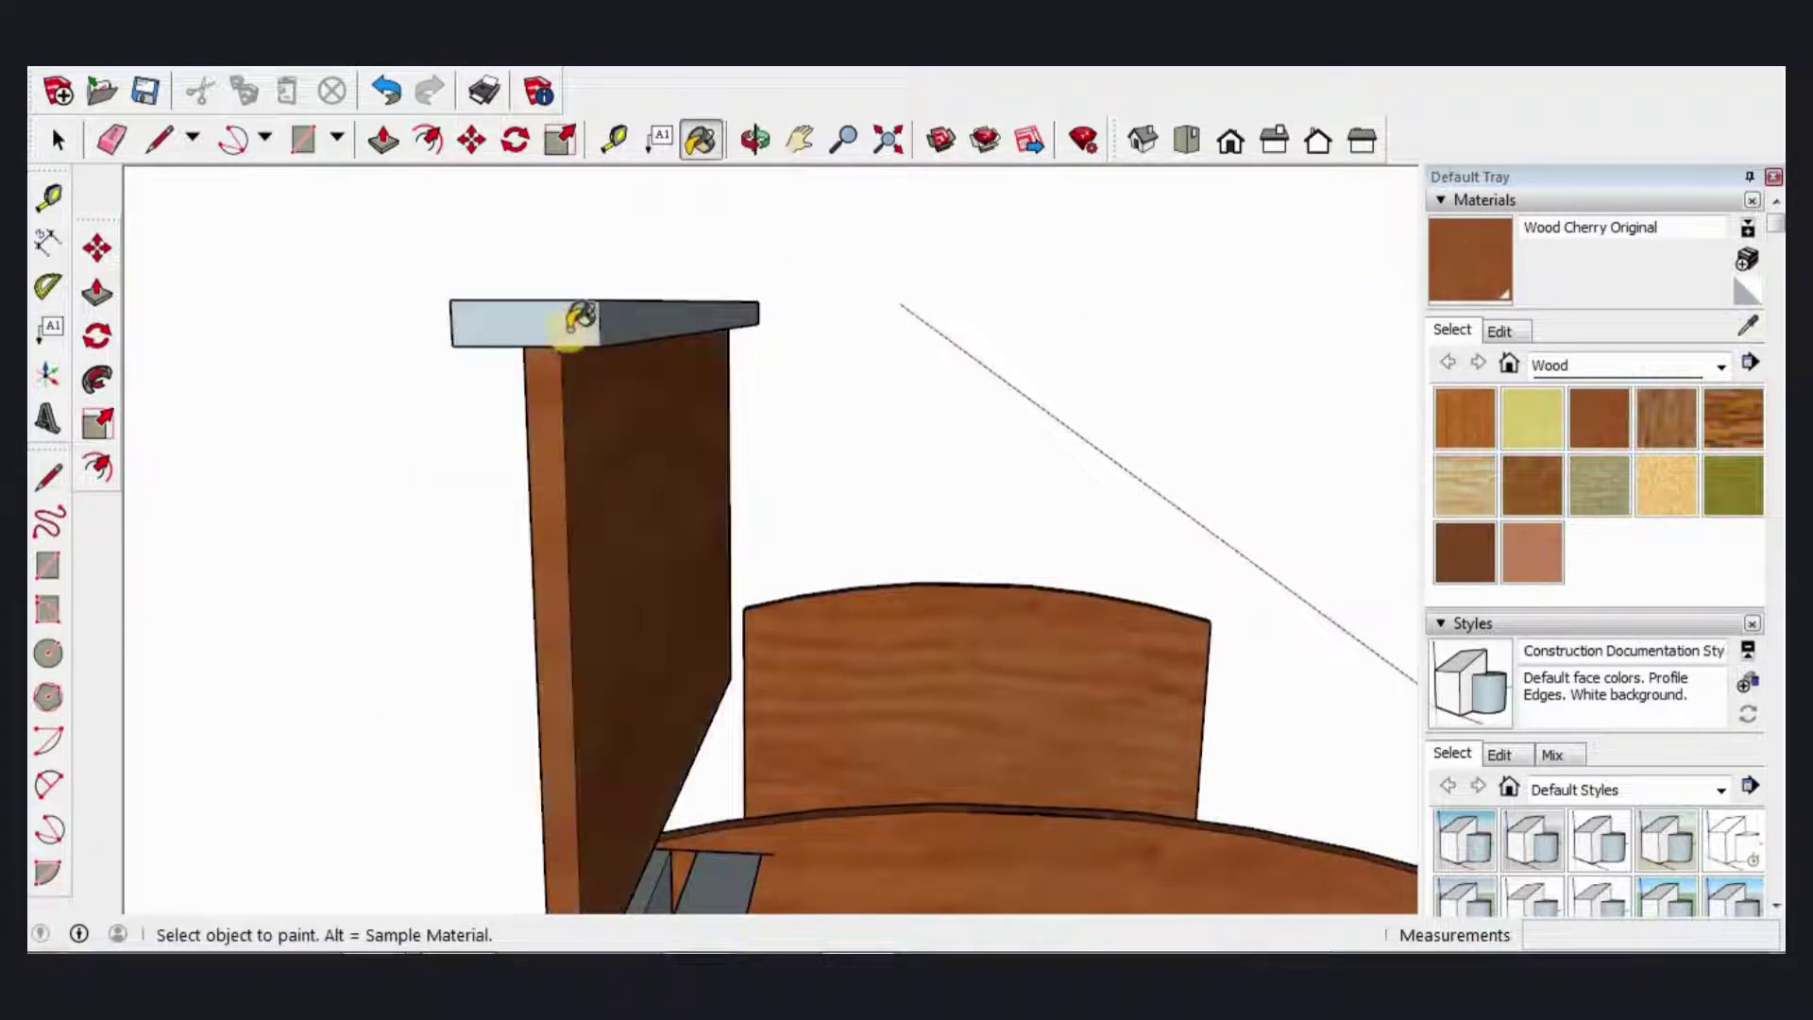
pyautogui.click(652, 312)
pyautogui.moveTo(660, 304)
pyautogui.mouseDown(button='middle')
pyautogui.moveTo(770, 401)
pyautogui.moveTo(923, 349)
pyautogui.mouseUp(button='middle')
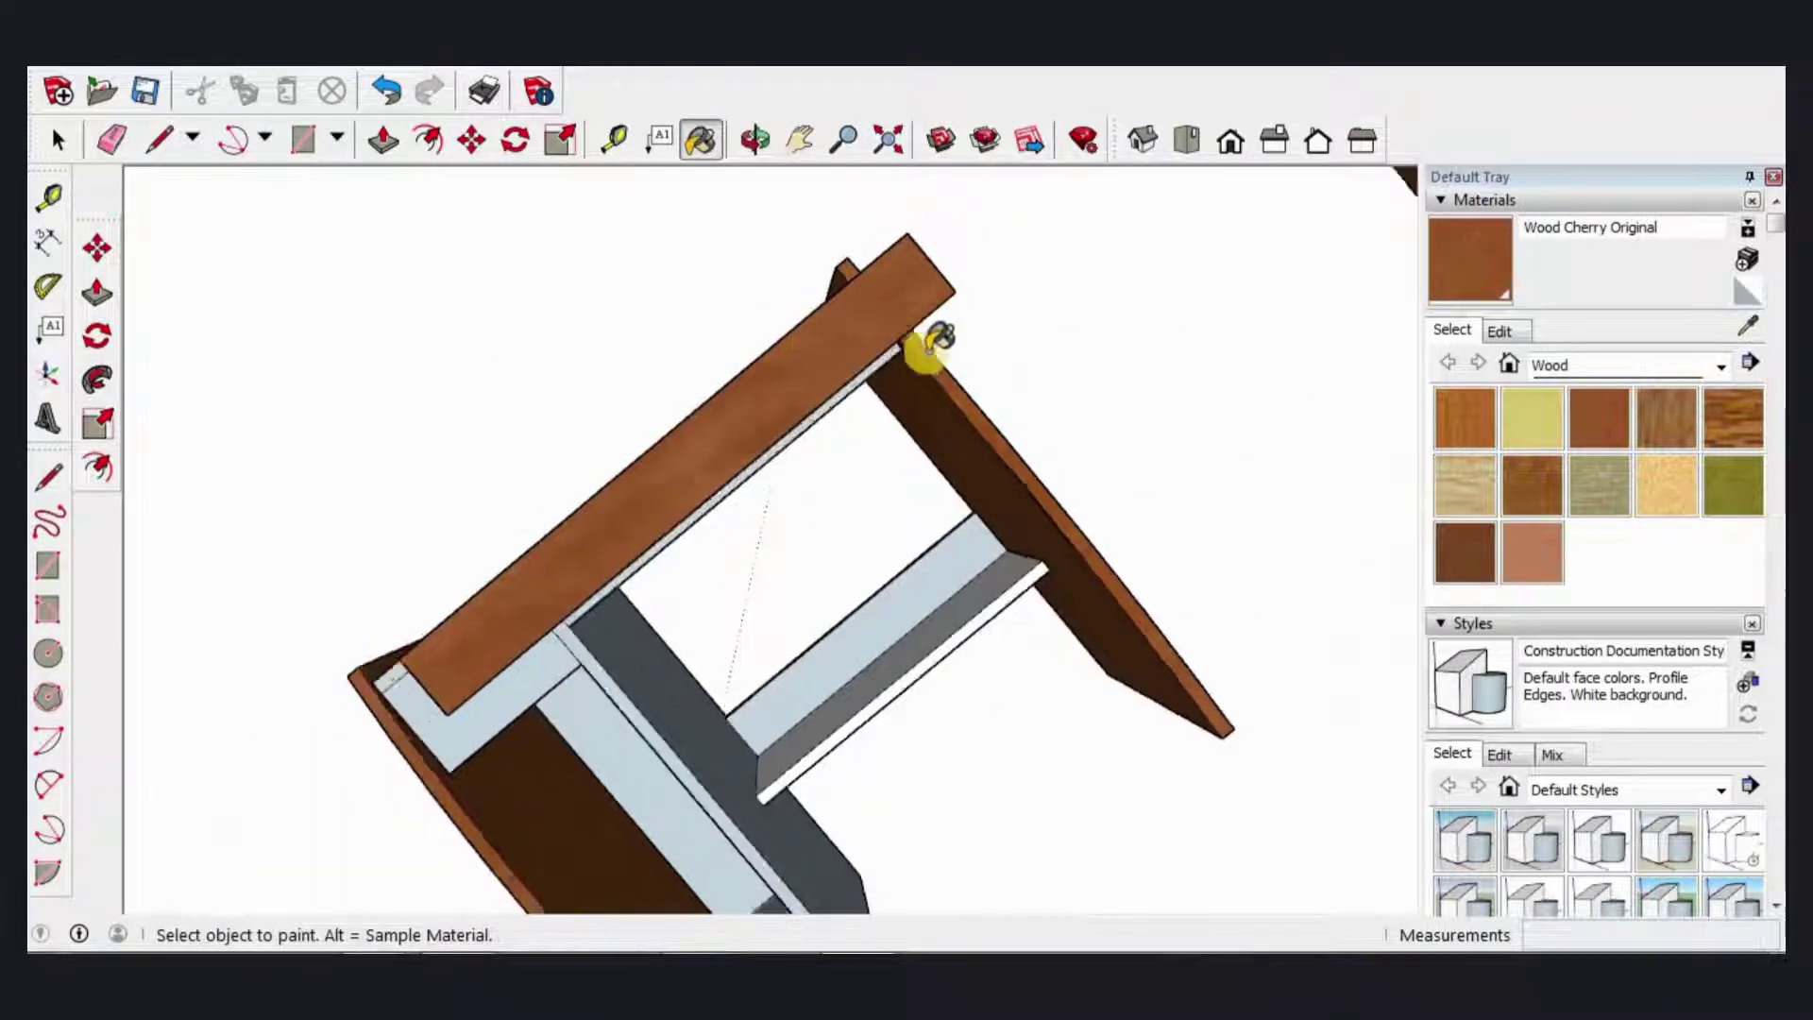
pyautogui.scroll(-5, 907, 387)
pyautogui.moveTo(898, 421)
pyautogui.mouseDown(button='middle')
pyautogui.moveTo(1032, 547)
pyautogui.moveTo(888, 514)
pyautogui.moveTo(1032, 538)
pyautogui.moveTo(809, 740)
pyautogui.moveTo(952, 526)
pyautogui.moveTo(1000, 635)
pyautogui.mouseUp(button='middle')
pyautogui.scroll(3, 1080, 510)
pyautogui.scroll(-4, 1000, 636)
pyautogui.moveTo(915, 453)
pyautogui.mouseDown(button='middle')
pyautogui.moveTo(1123, 529)
pyautogui.moveTo(882, 615)
pyautogui.moveTo(948, 595)
pyautogui.mouseUp(button='middle')
pyautogui.press('space')
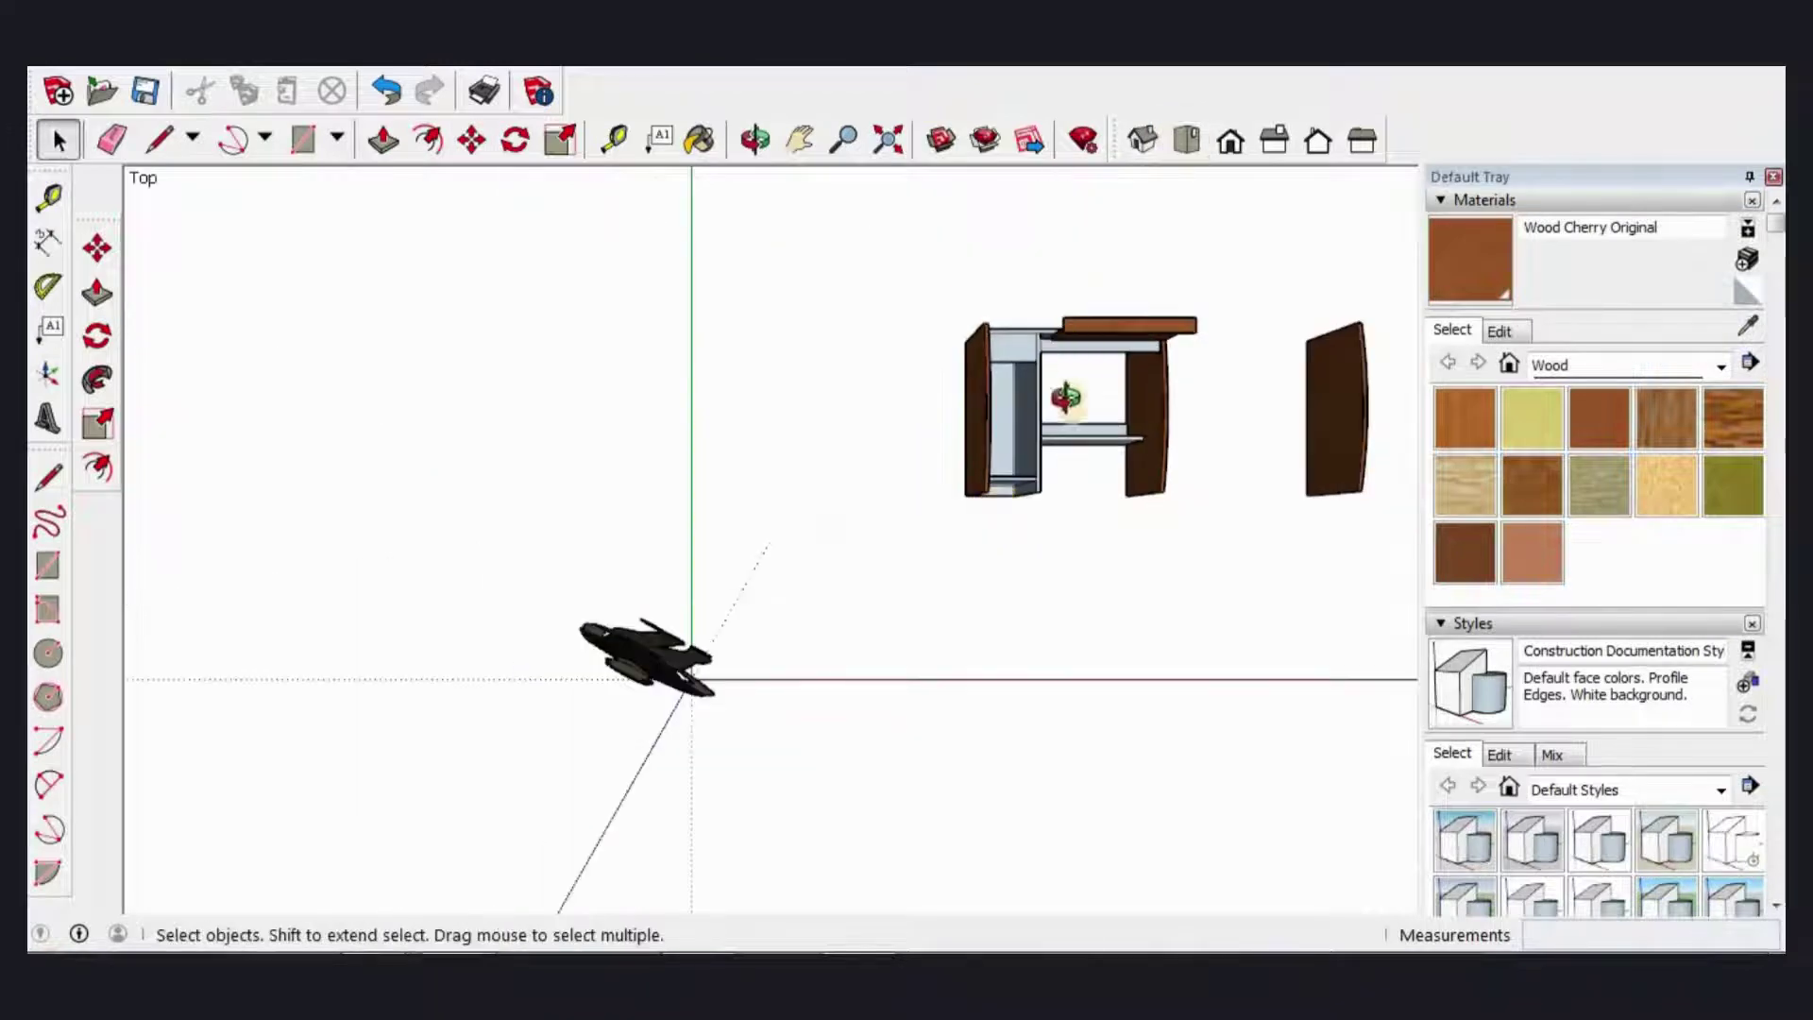
# Step: Make the drawer geometry a group
pyautogui.moveTo(1068, 400); pyautogui.dragTo(963, 873, button='middle')
pyautogui.scroll(3, 1133, 633)
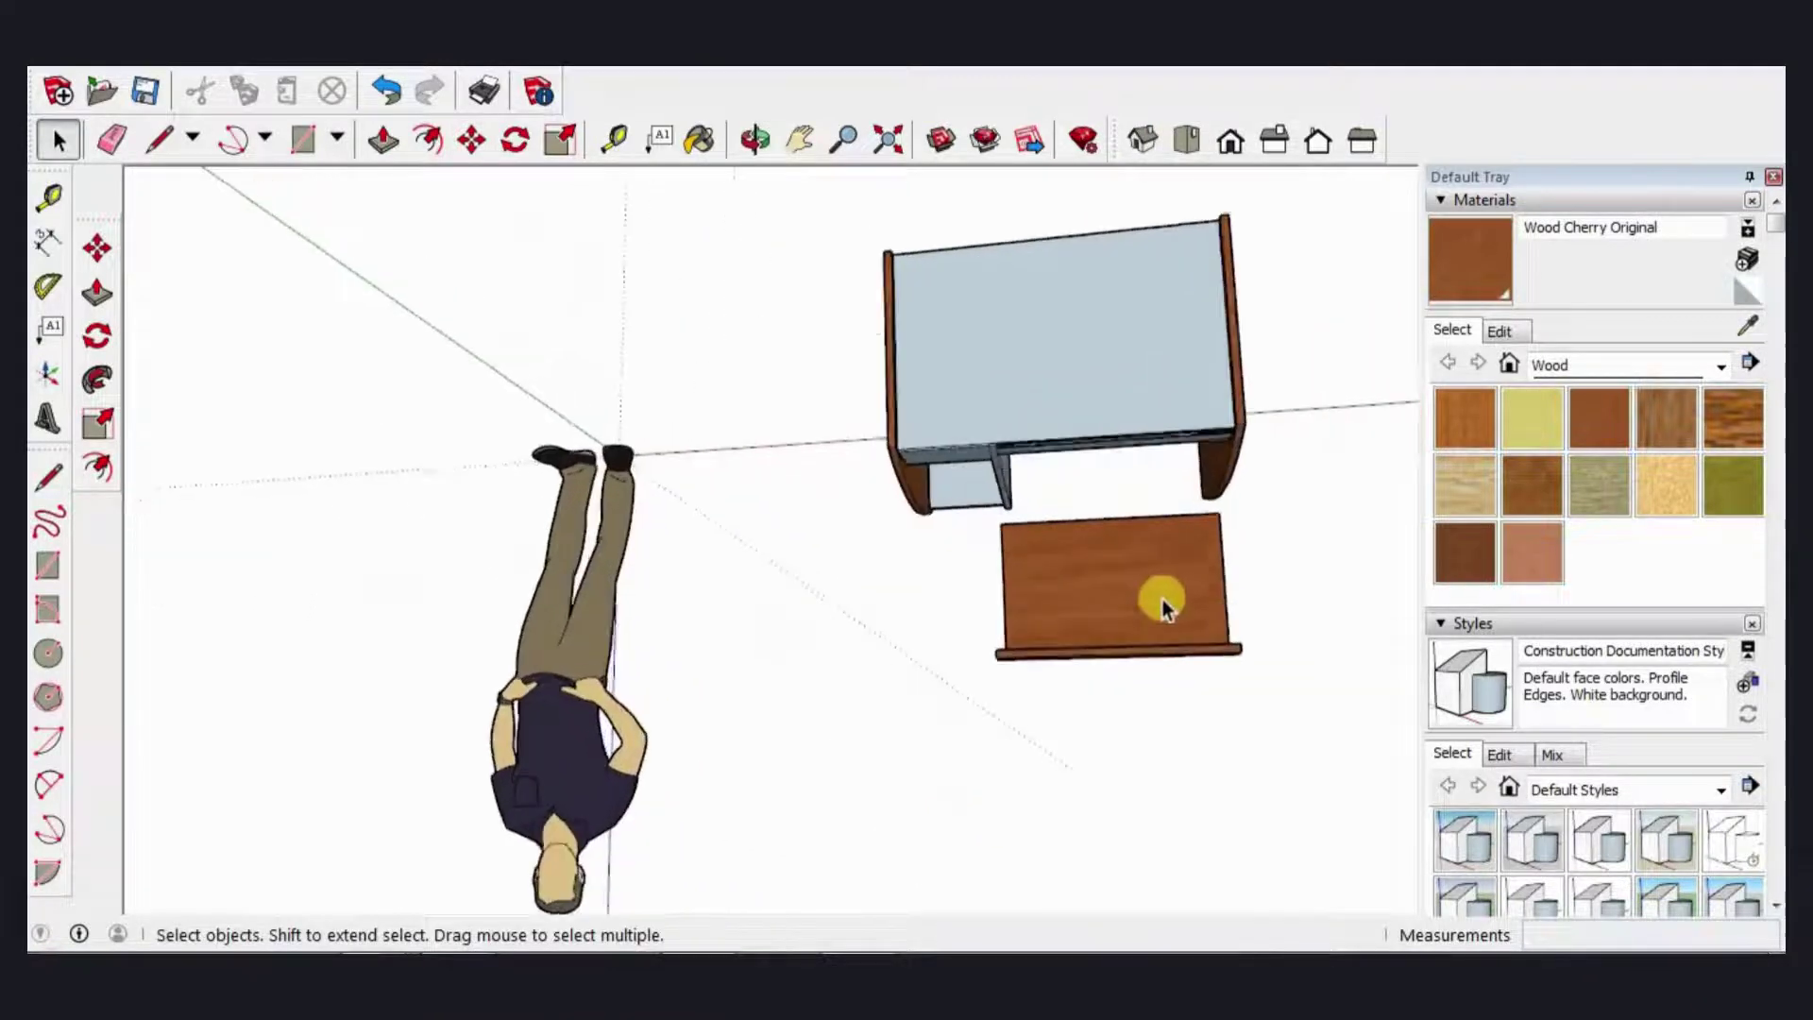
pyautogui.scroll(3, 1208, 547)
pyautogui.moveTo(1261, 538); pyautogui.dragTo(1291, 510, button='middle')
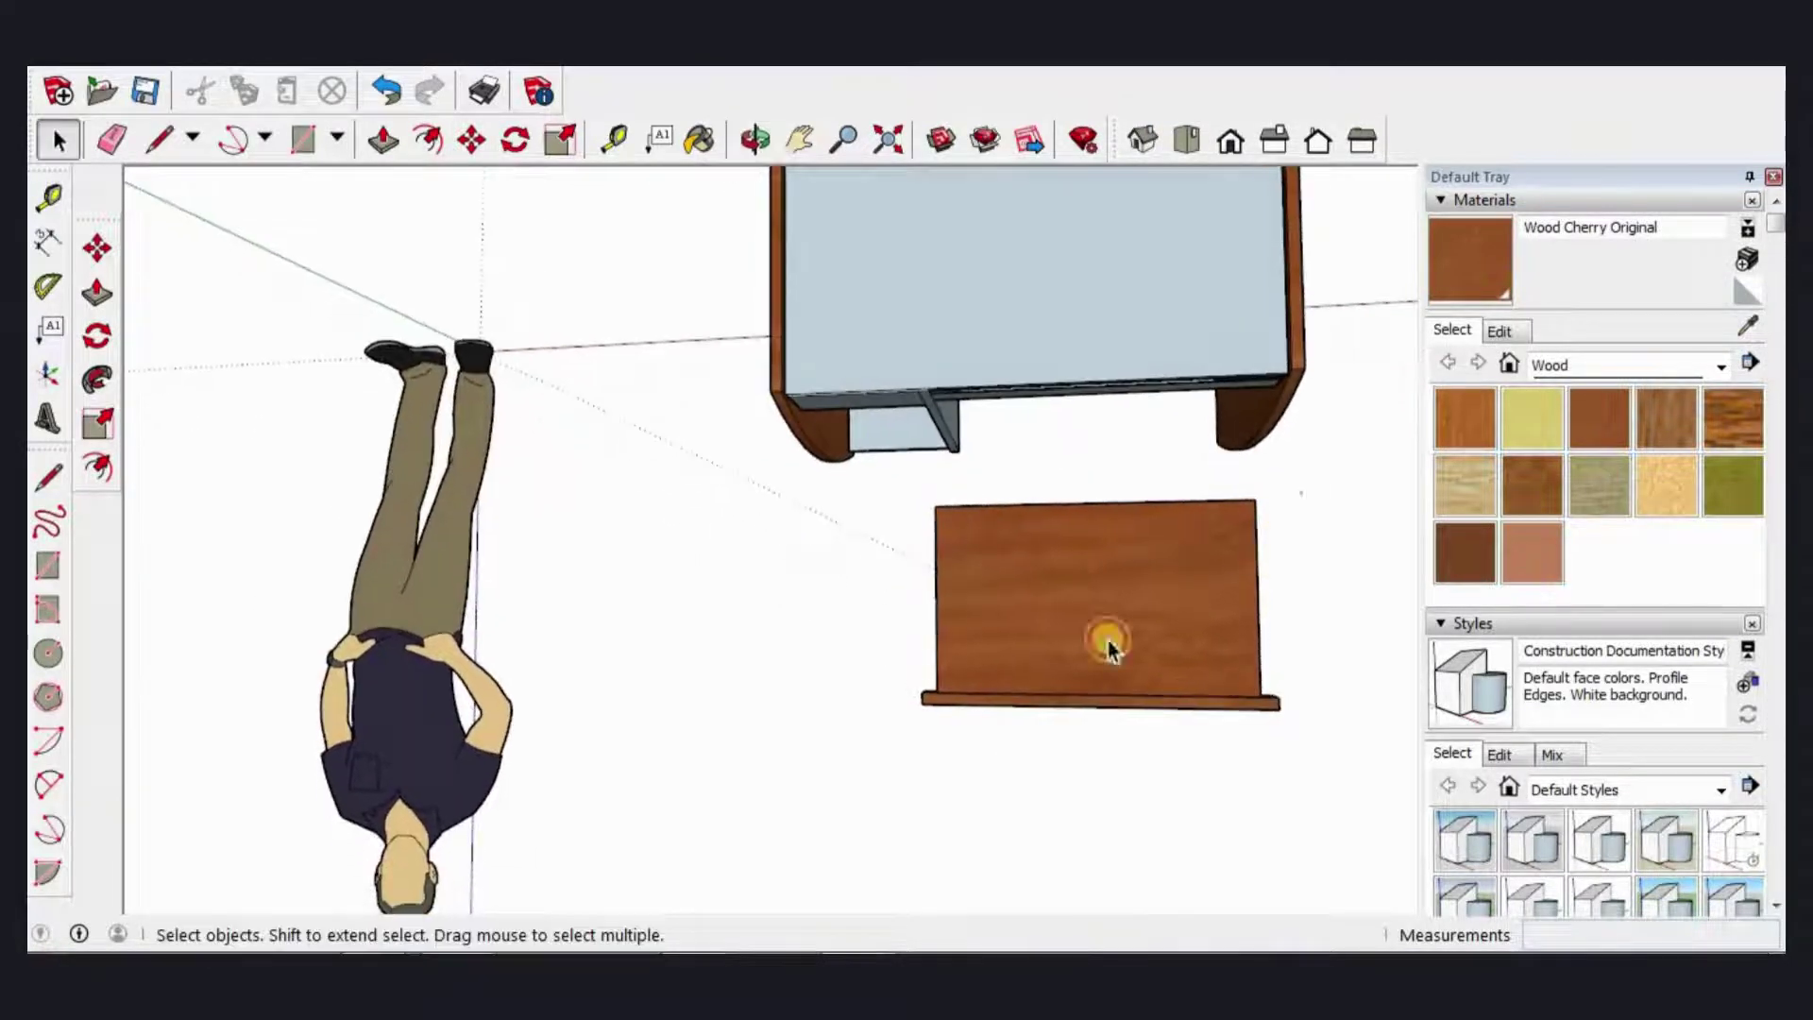
pyautogui.rightClick(1059, 618)
pyautogui.click(1150, 450)
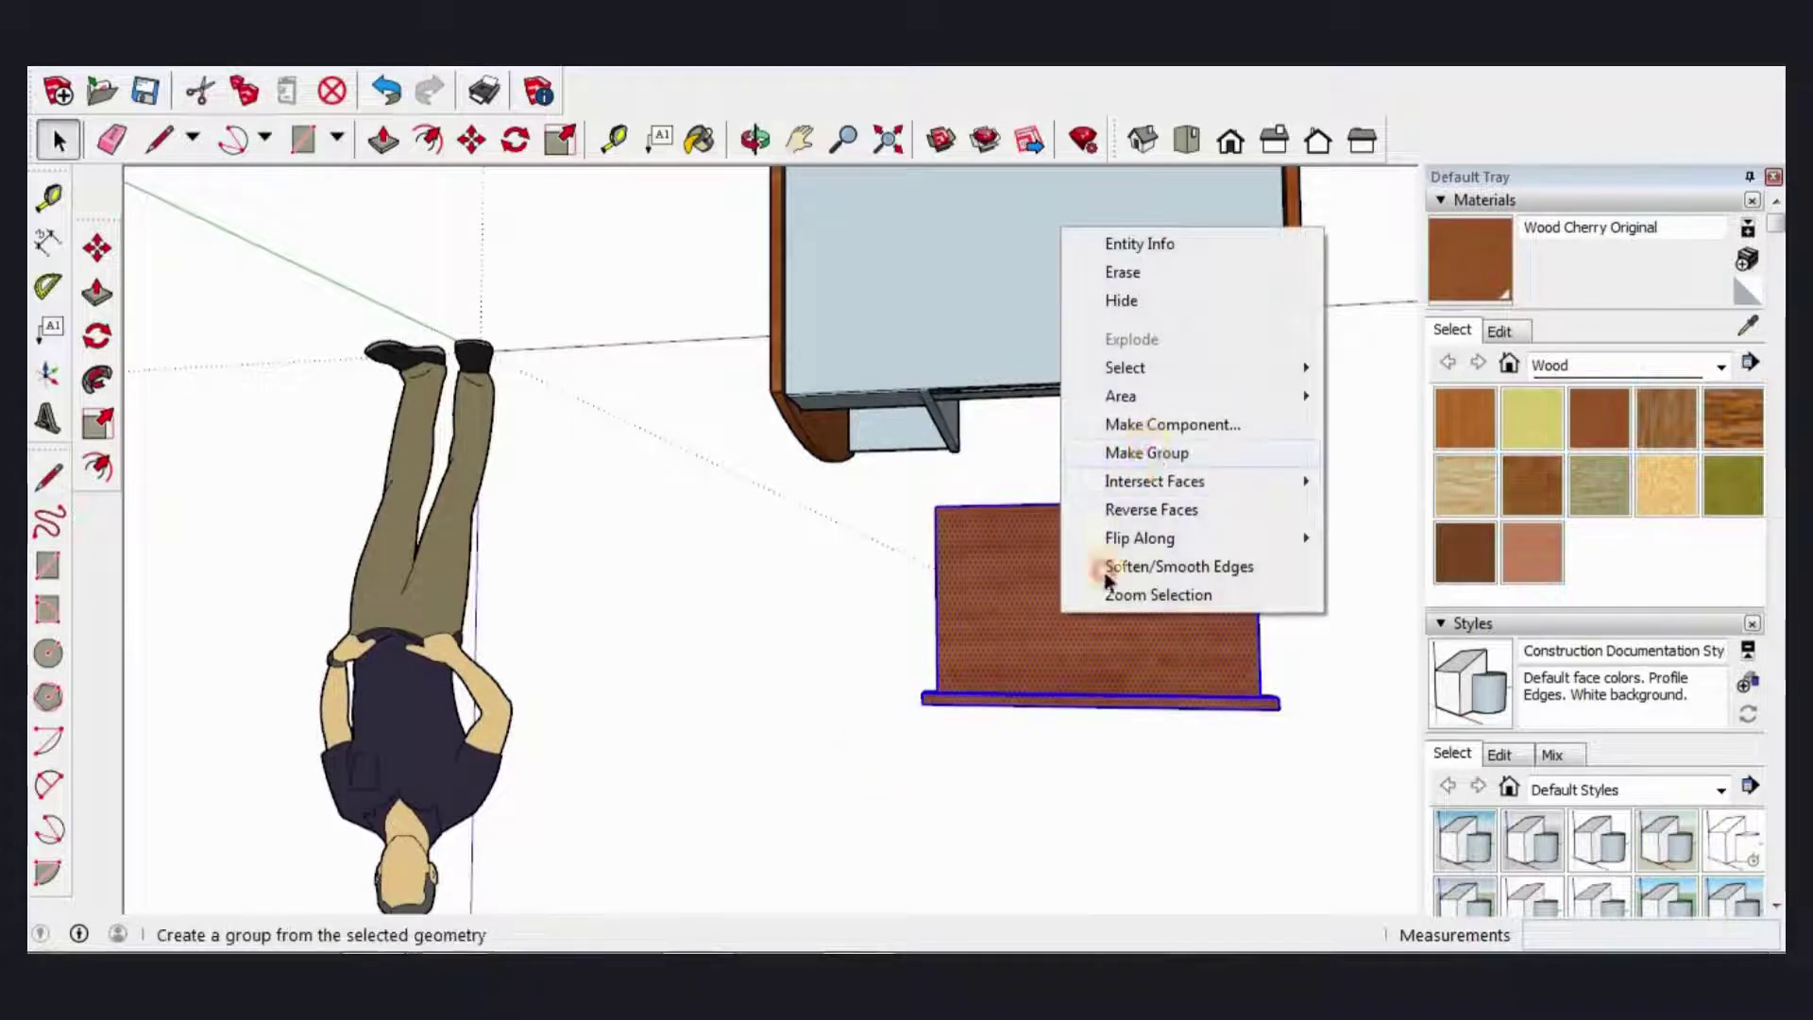
# Step: Paint the desk top, front apron, rail and side panels Wood Cherry Original
pyautogui.moveTo(1102, 571)
pyautogui.mouseDown(button='middle')
pyautogui.moveTo(1117, 393)
pyautogui.moveTo(1369, 312)
pyautogui.mouseUp(button='middle')
pyautogui.click(1450, 286)
pyautogui.click(982, 307)
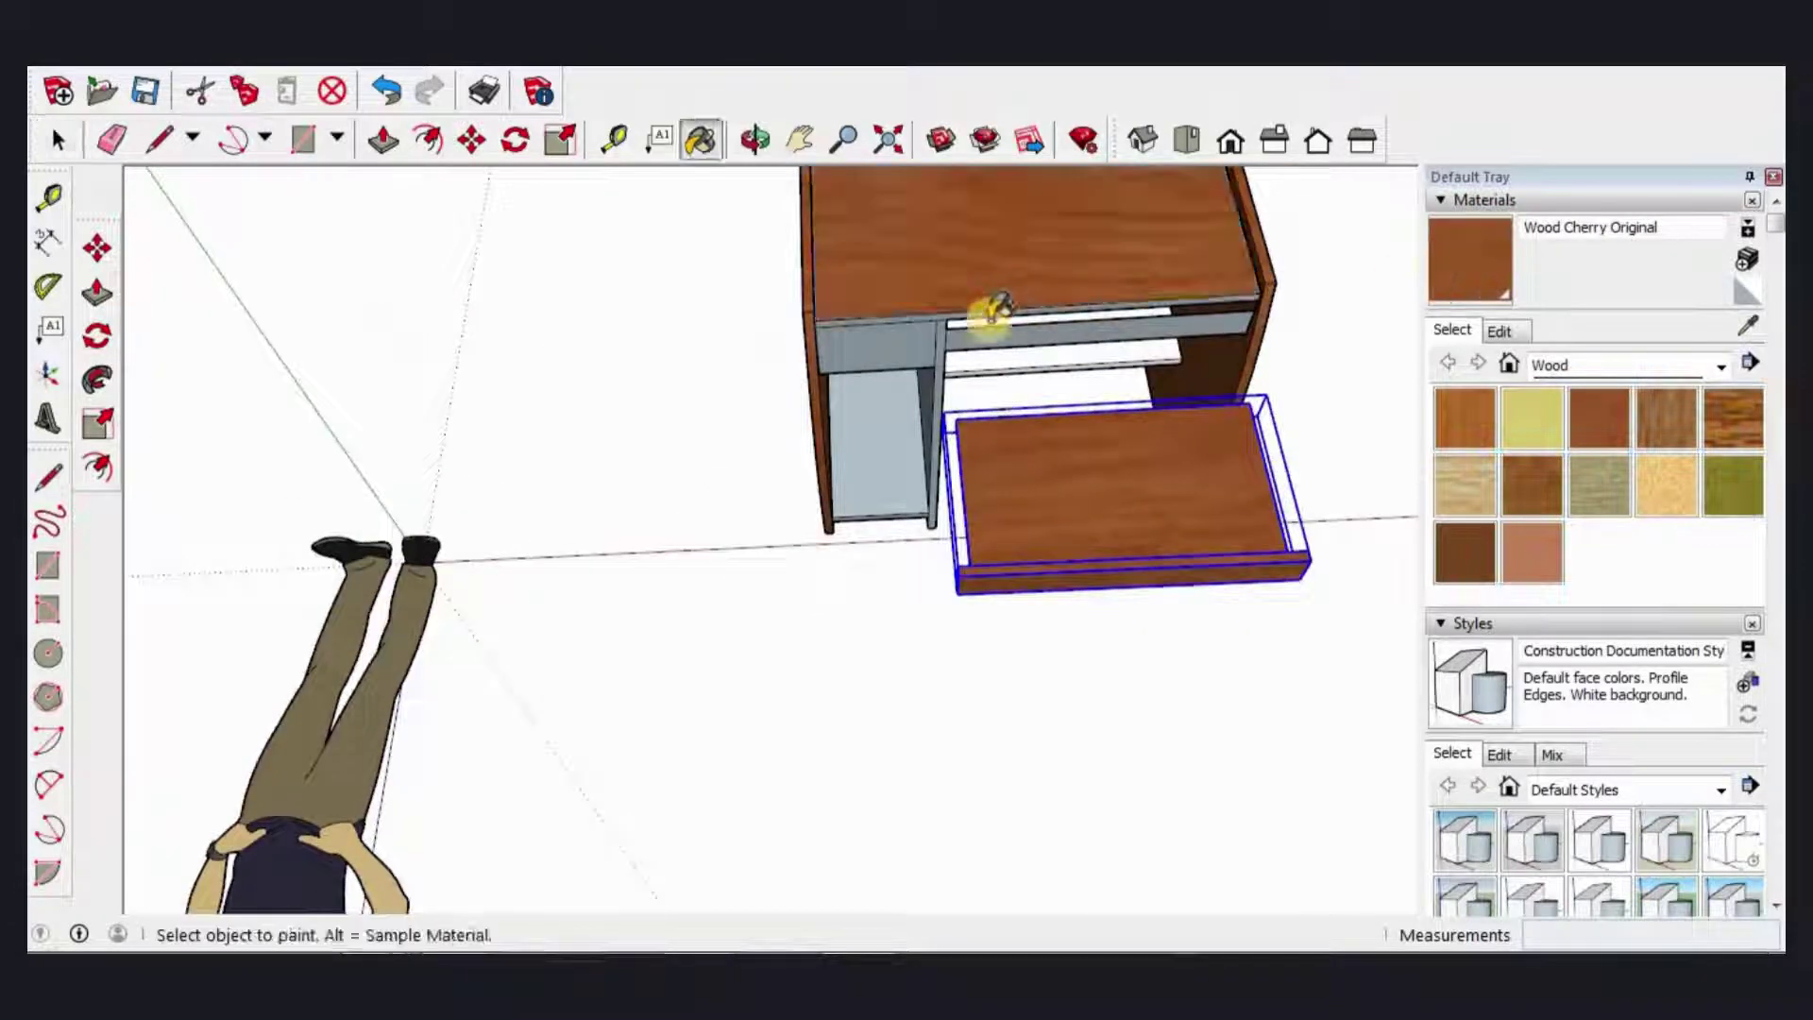
pyautogui.scroll(2, 916, 312)
pyautogui.scroll(2, 921, 298)
pyautogui.click(878, 347)
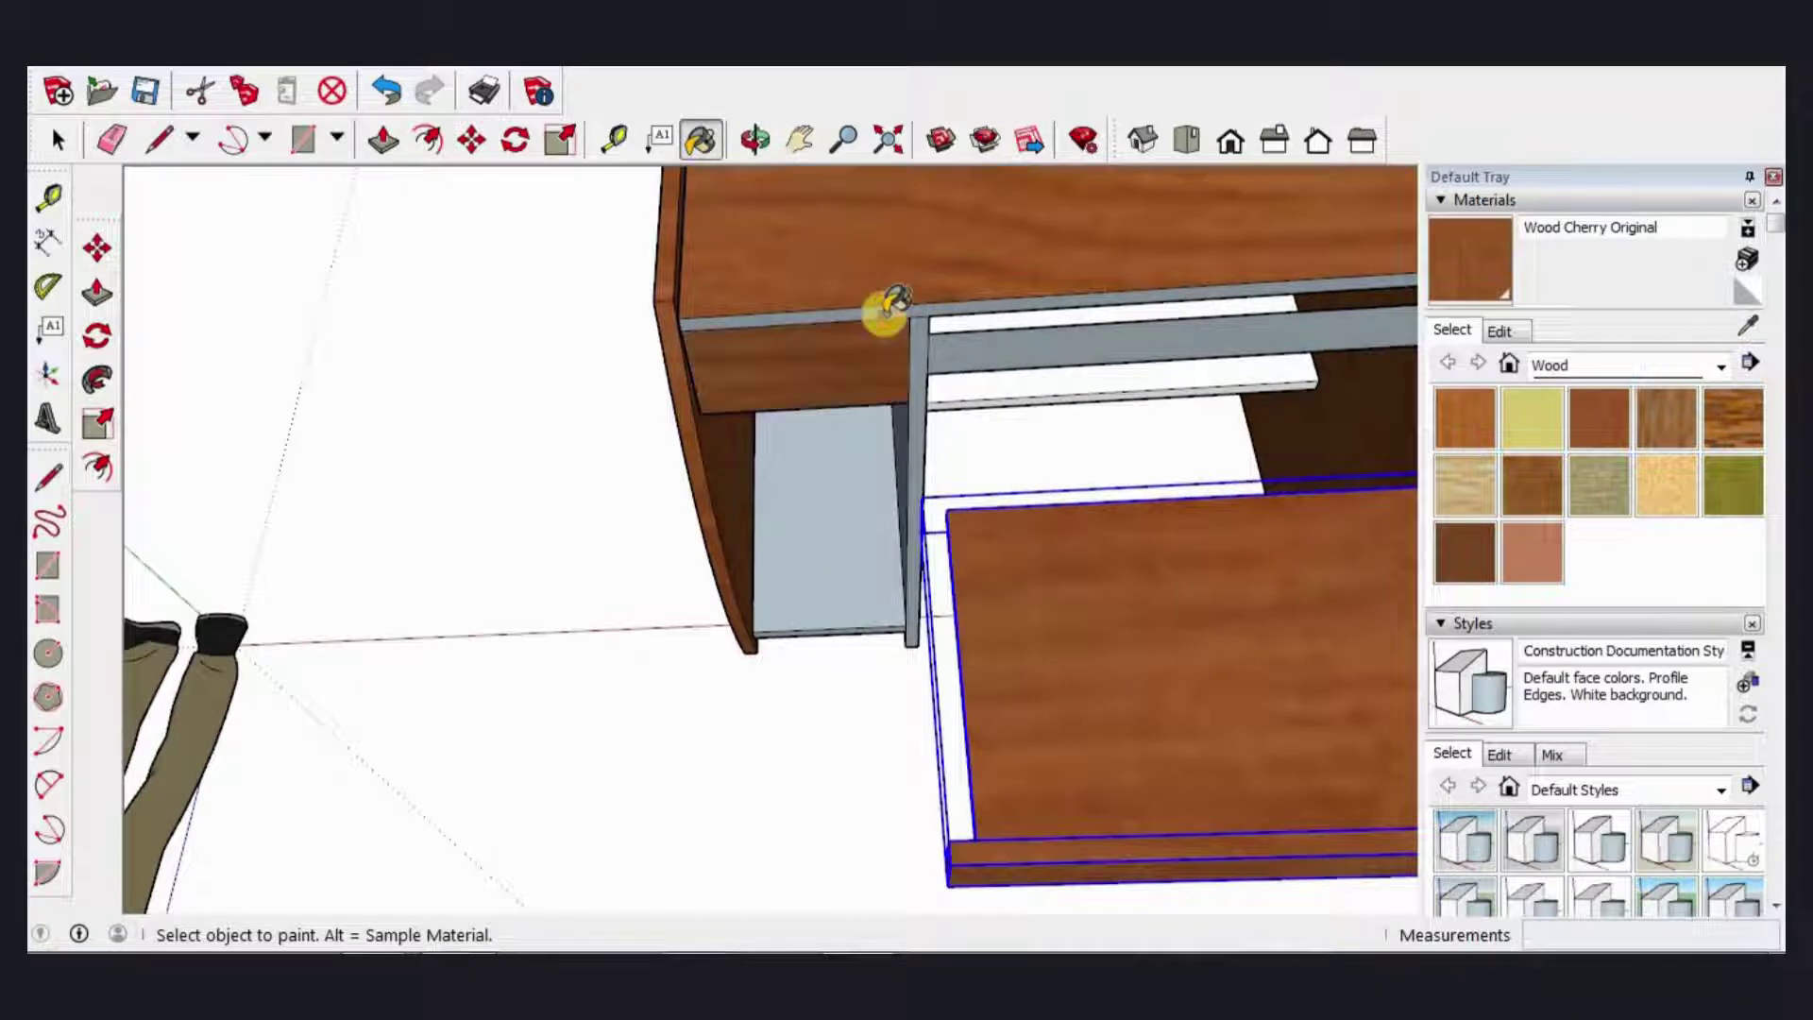
pyautogui.click(883, 304)
pyautogui.click(858, 474)
pyautogui.click(921, 396)
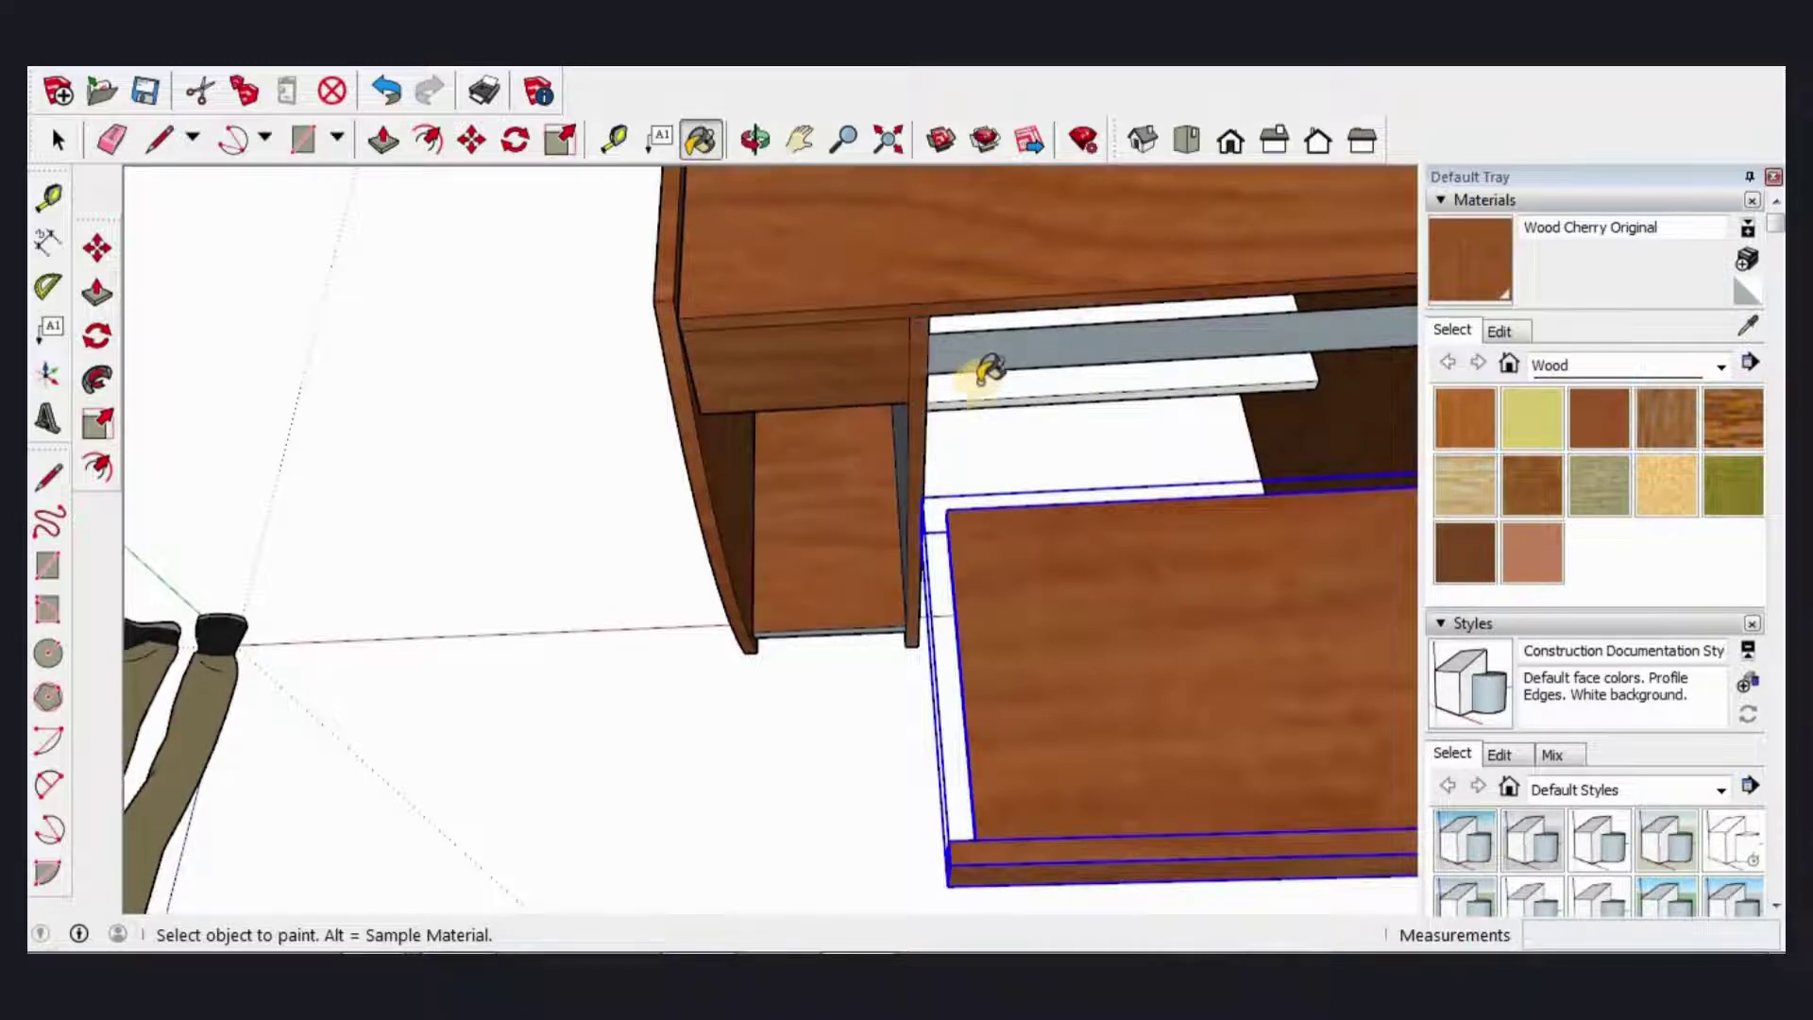
# Step: Paint both shelf faces and the back panel above the shelf cherry wood
pyautogui.scroll(2, 999, 330)
pyautogui.moveTo(888, 382); pyautogui.dragTo(1039, 351, button='middle')
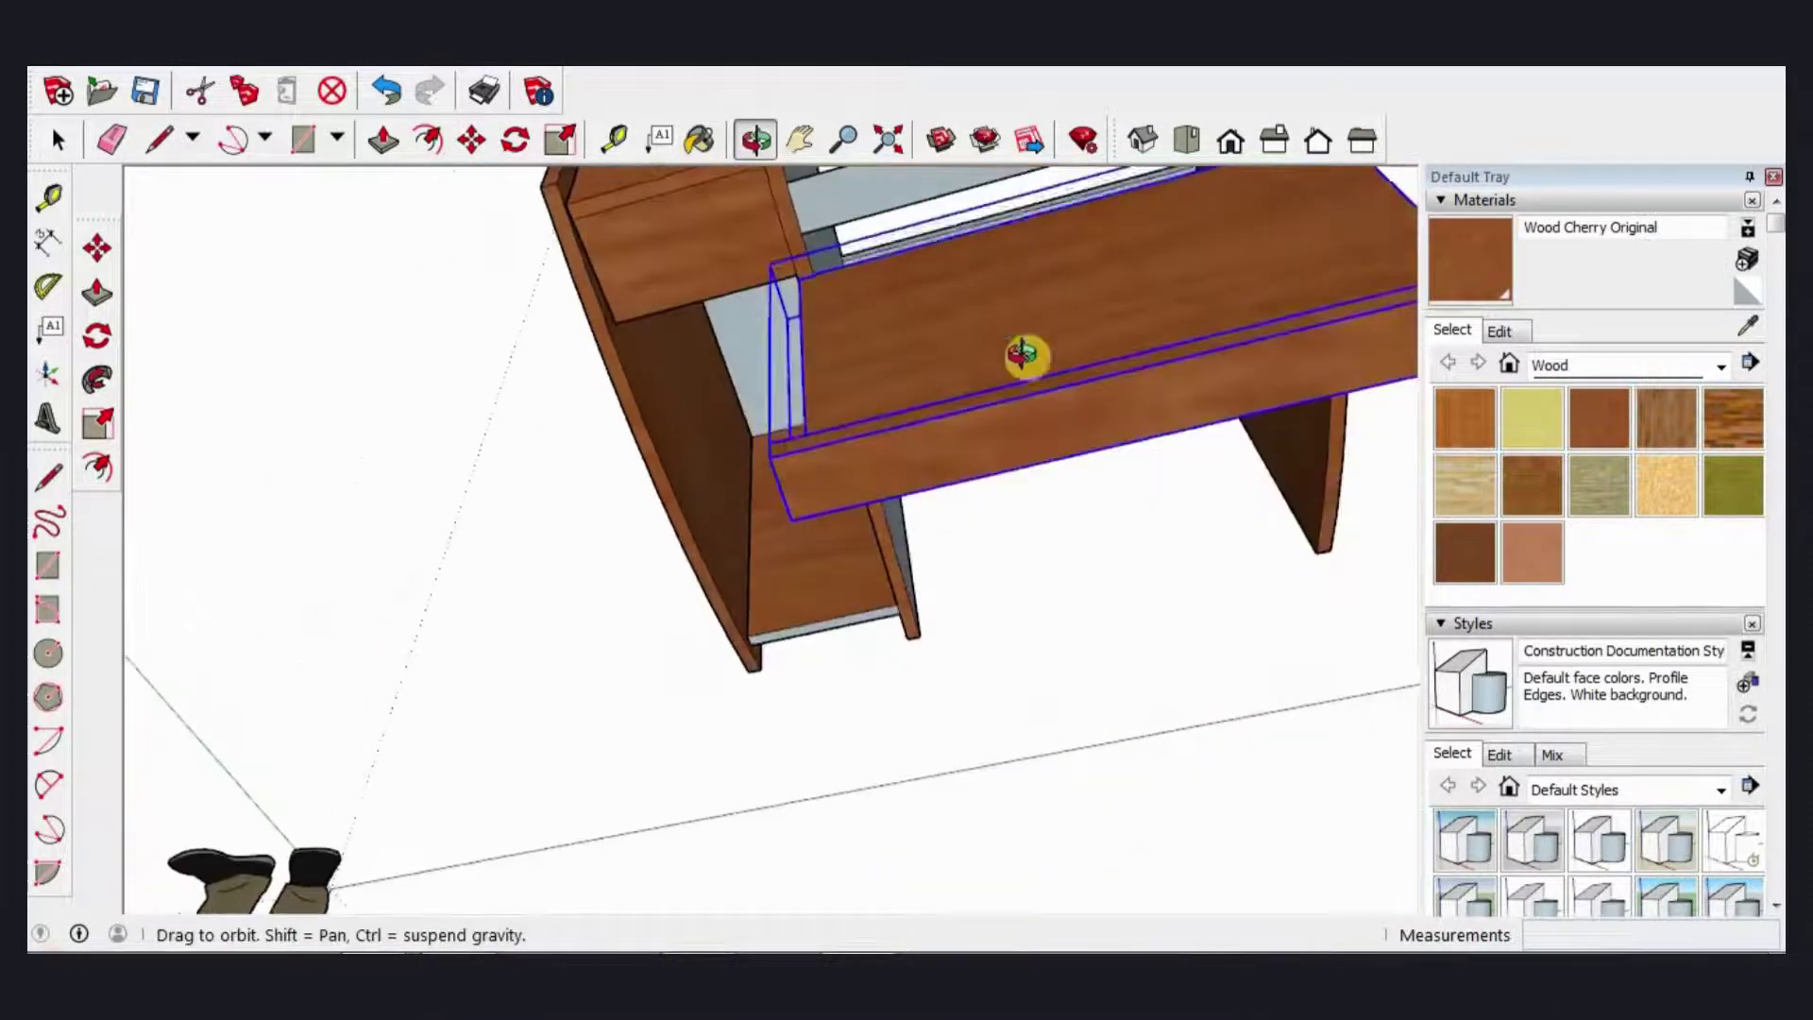
pyautogui.click(1039, 351)
pyautogui.click(995, 382)
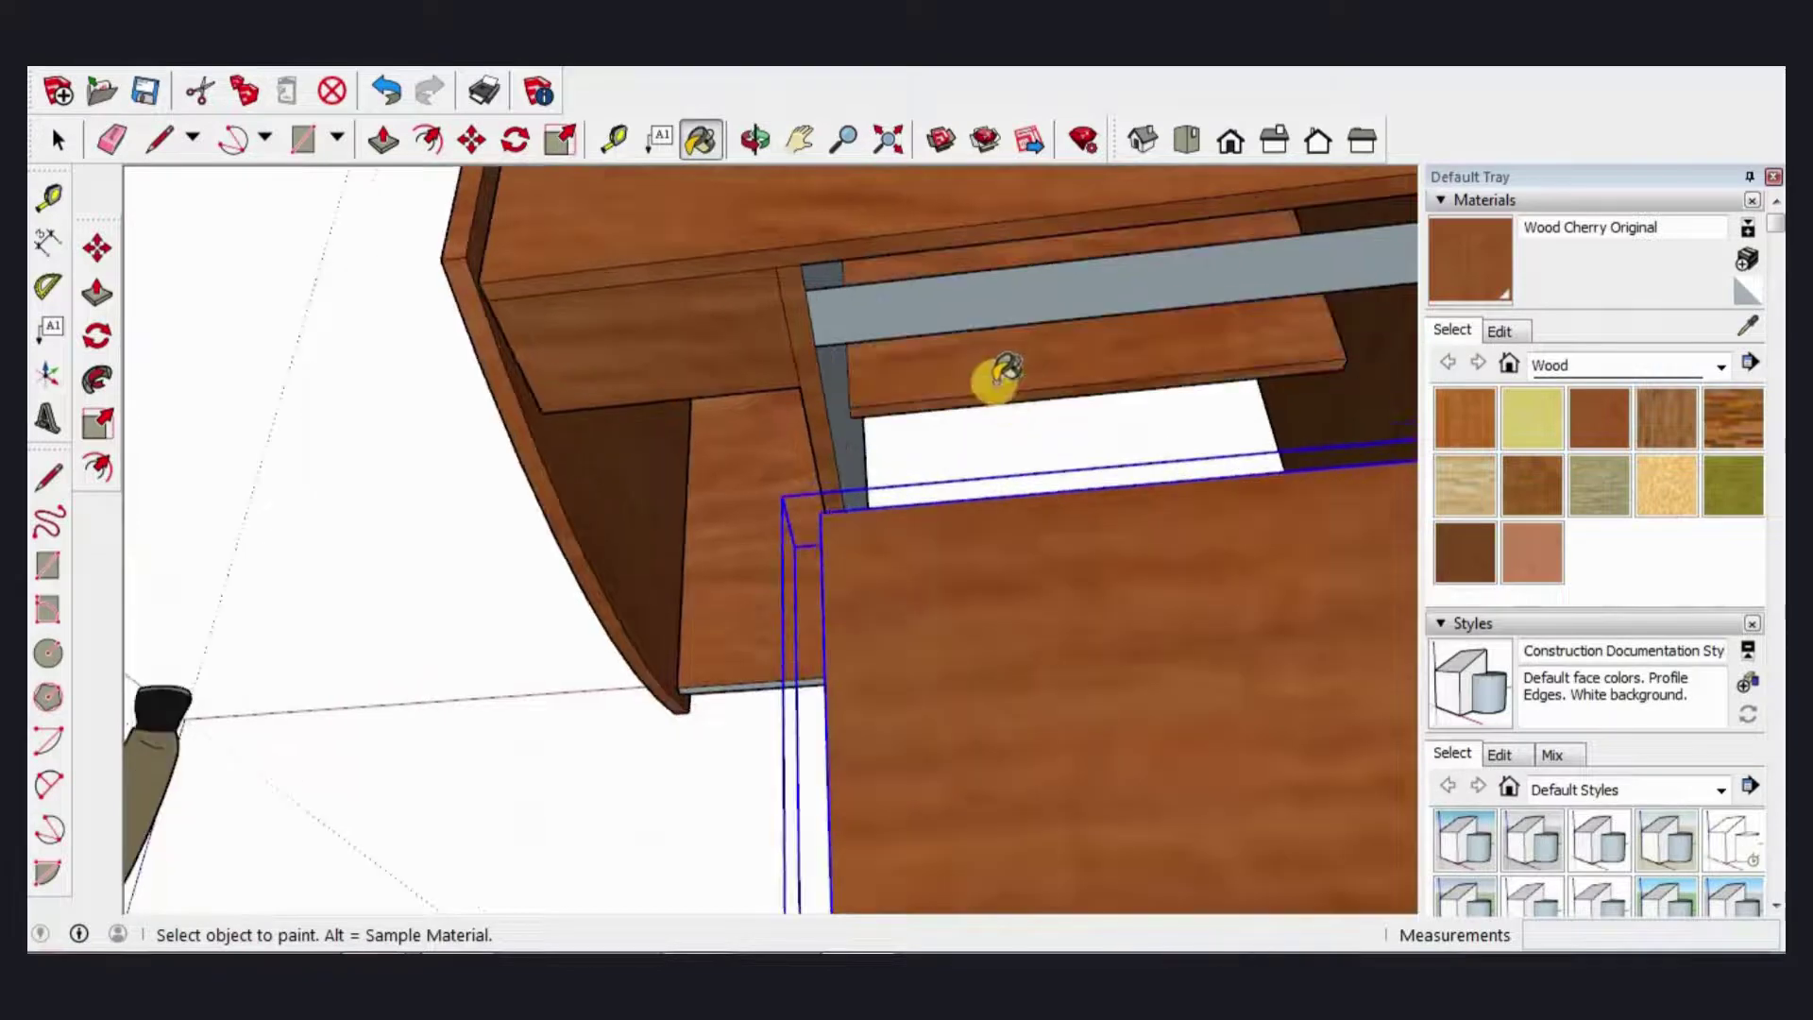
pyautogui.moveTo(995, 377); pyautogui.dragTo(1127, 324, button='middle')
pyautogui.scroll(1, 1114, 350)
pyautogui.scroll(2, 1101, 370)
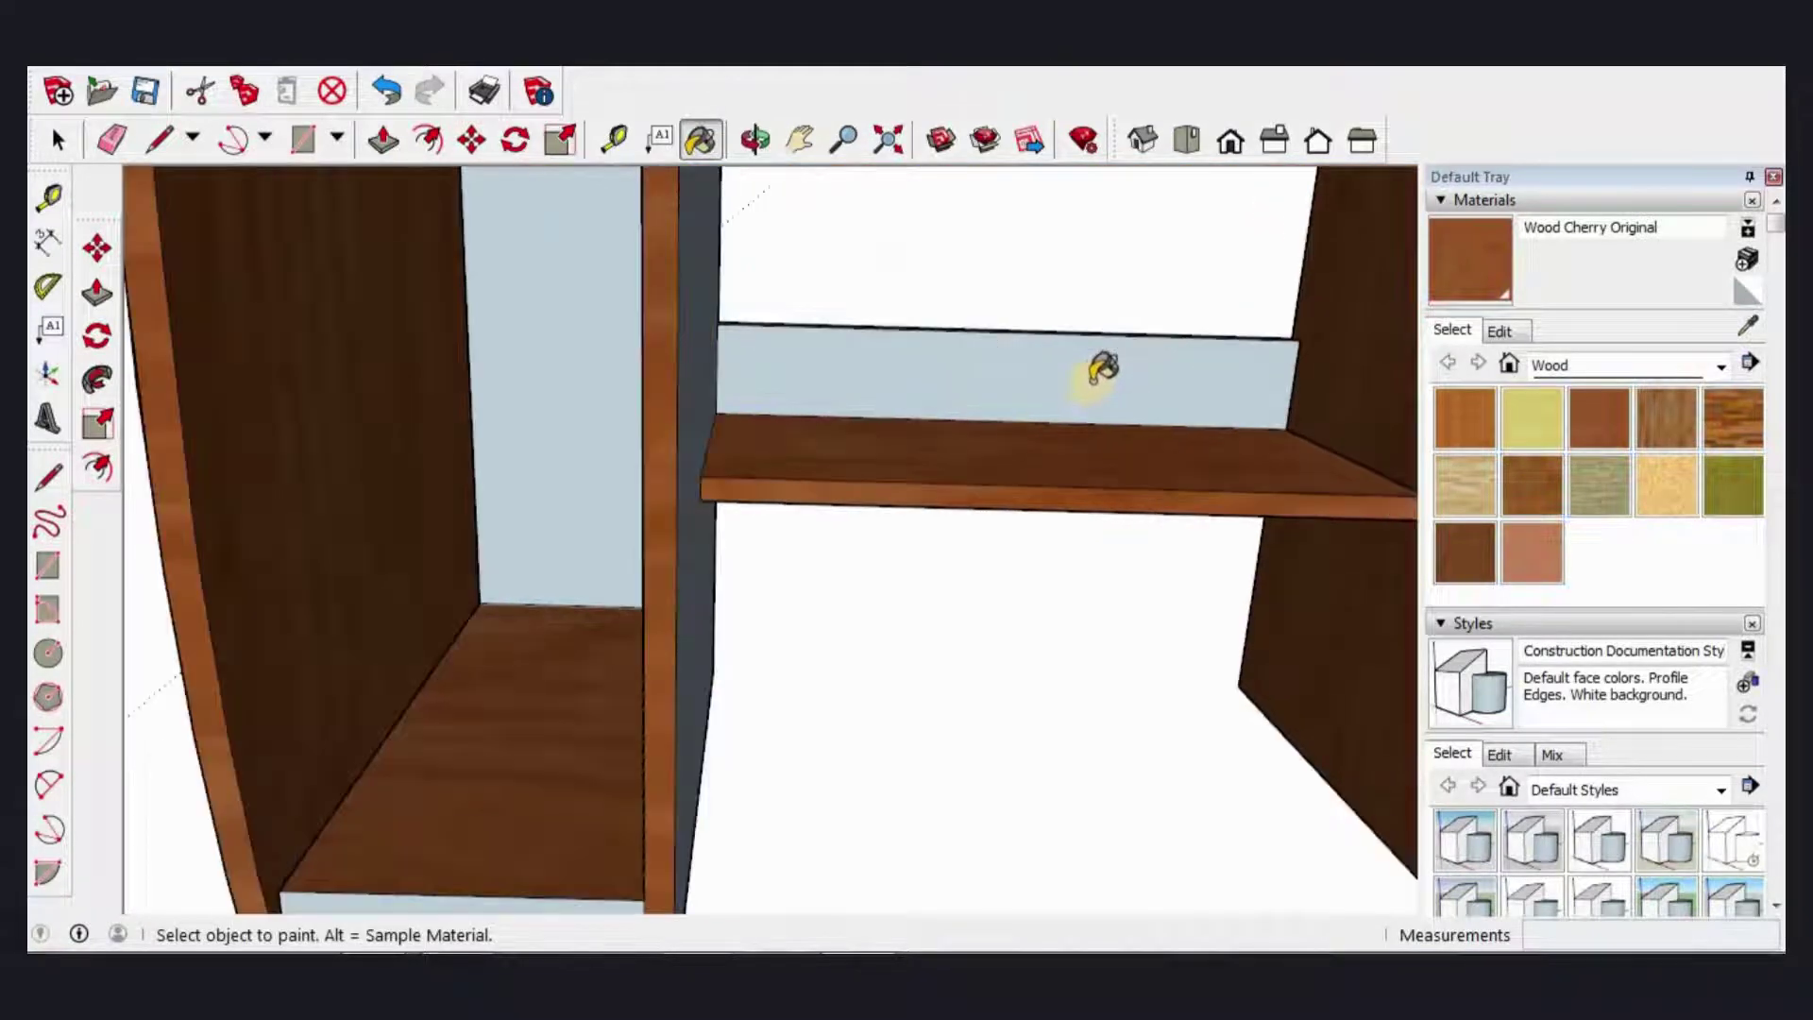
pyautogui.click(1095, 375)
# Step: Paint the left cabinet's side and back panels cherry wood
pyautogui.scroll(-2, 1010, 527)
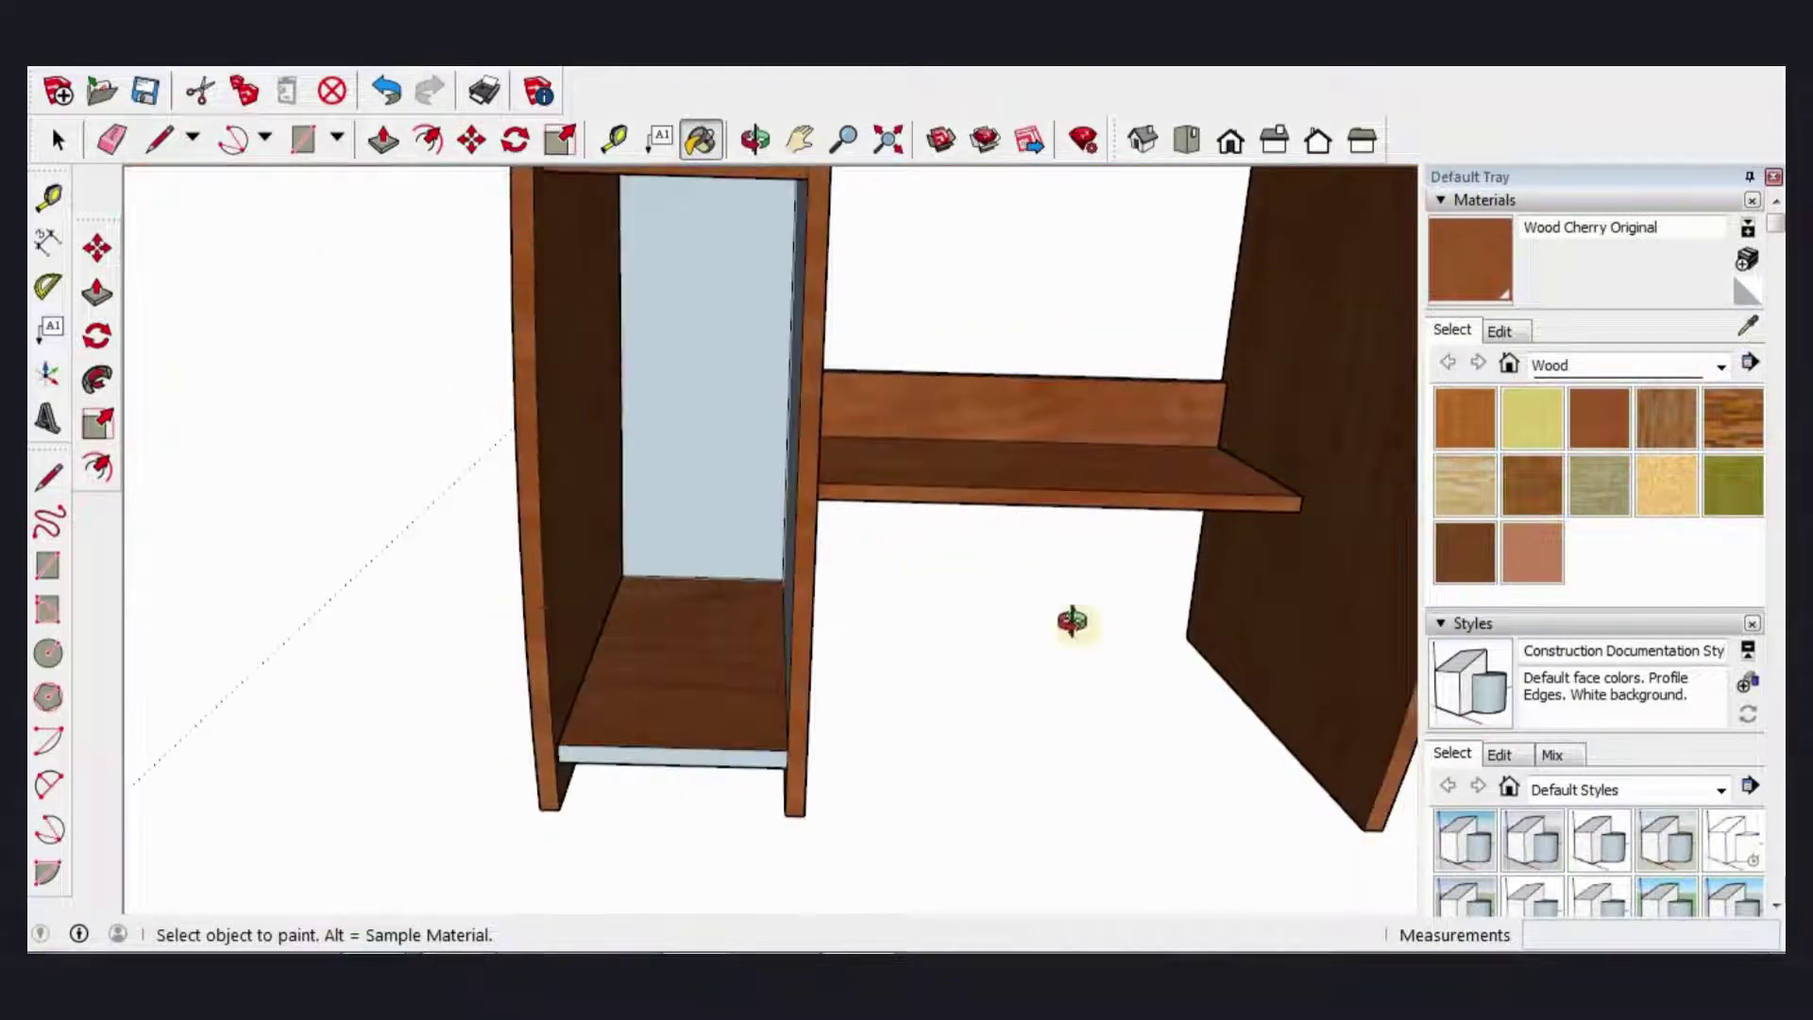
pyautogui.moveTo(1071, 621)
pyautogui.mouseDown(button='middle')
pyautogui.moveTo(809, 466)
pyautogui.moveTo(636, 768)
pyautogui.moveTo(692, 770)
pyautogui.moveTo(671, 473)
pyautogui.moveTo(669, 520)
pyautogui.mouseUp(button='middle')
pyautogui.click(761, 519)
pyautogui.click(746, 472)
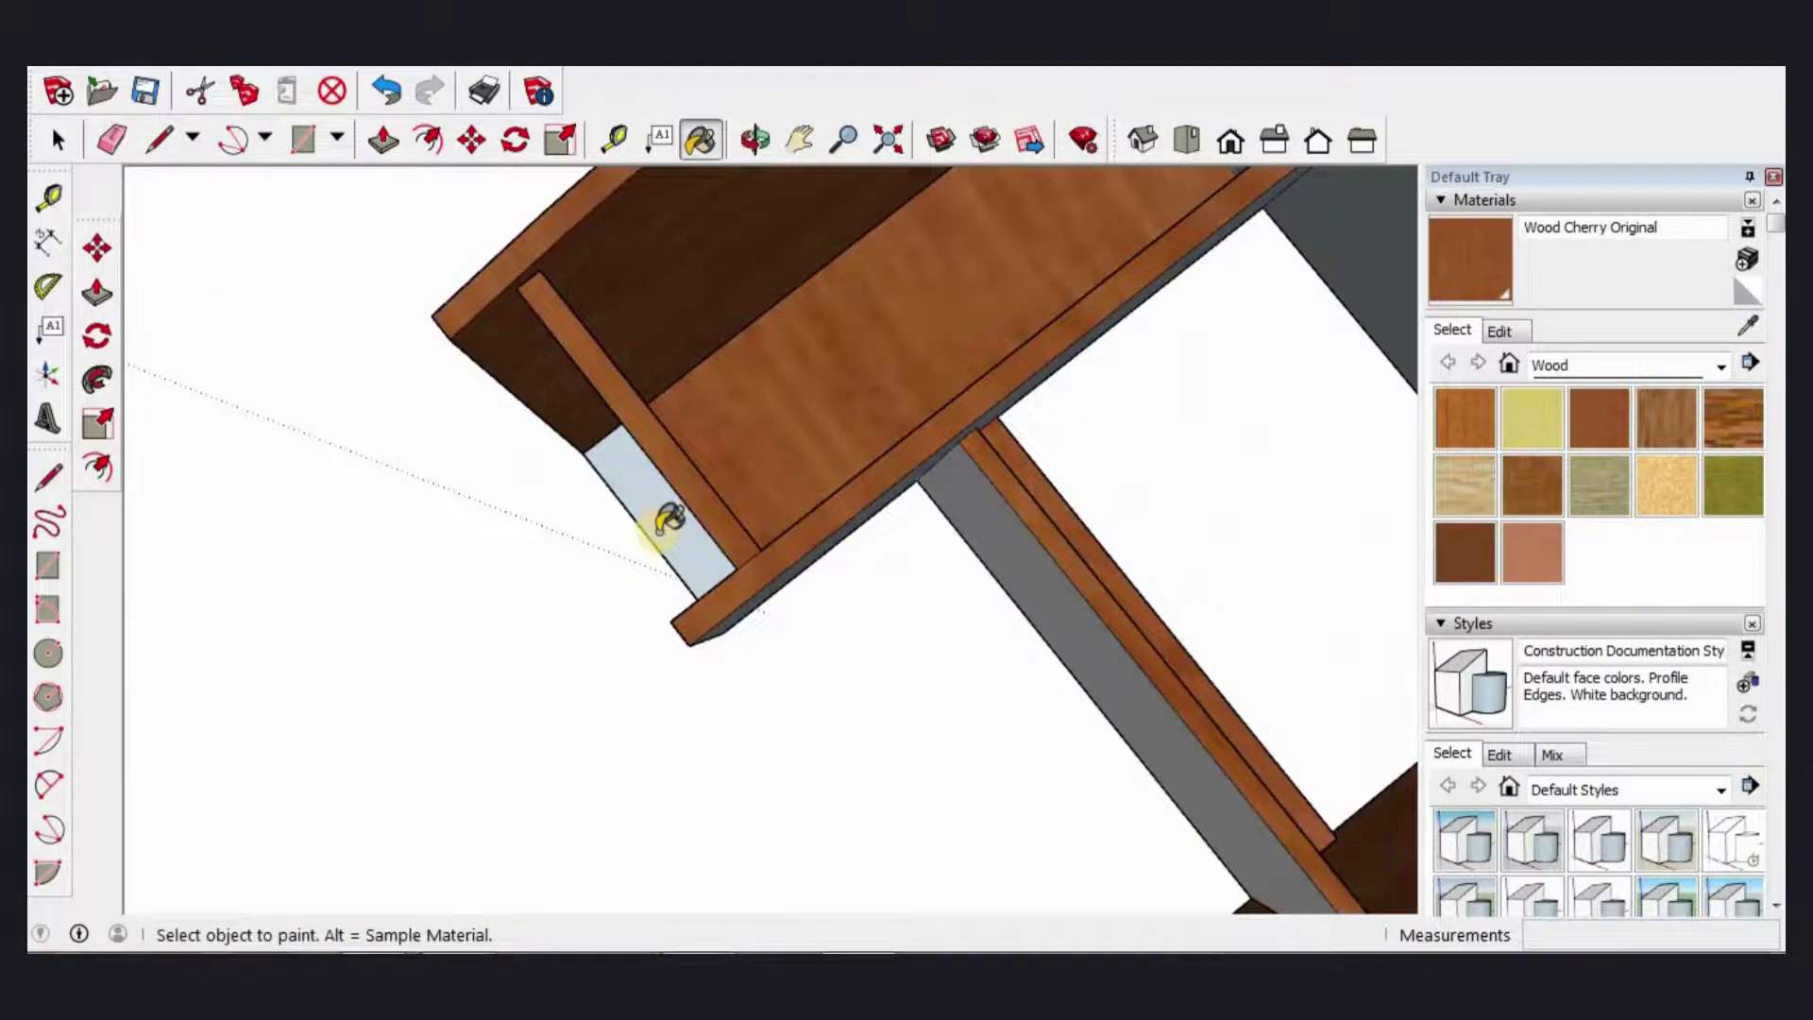
# Step: Close the cabinet's back opening with a 214 by 50 mm rectangle face
pyautogui.click(317, 146)
pyautogui.moveTo(559, 296); pyautogui.dragTo(538, 229, button='middle')
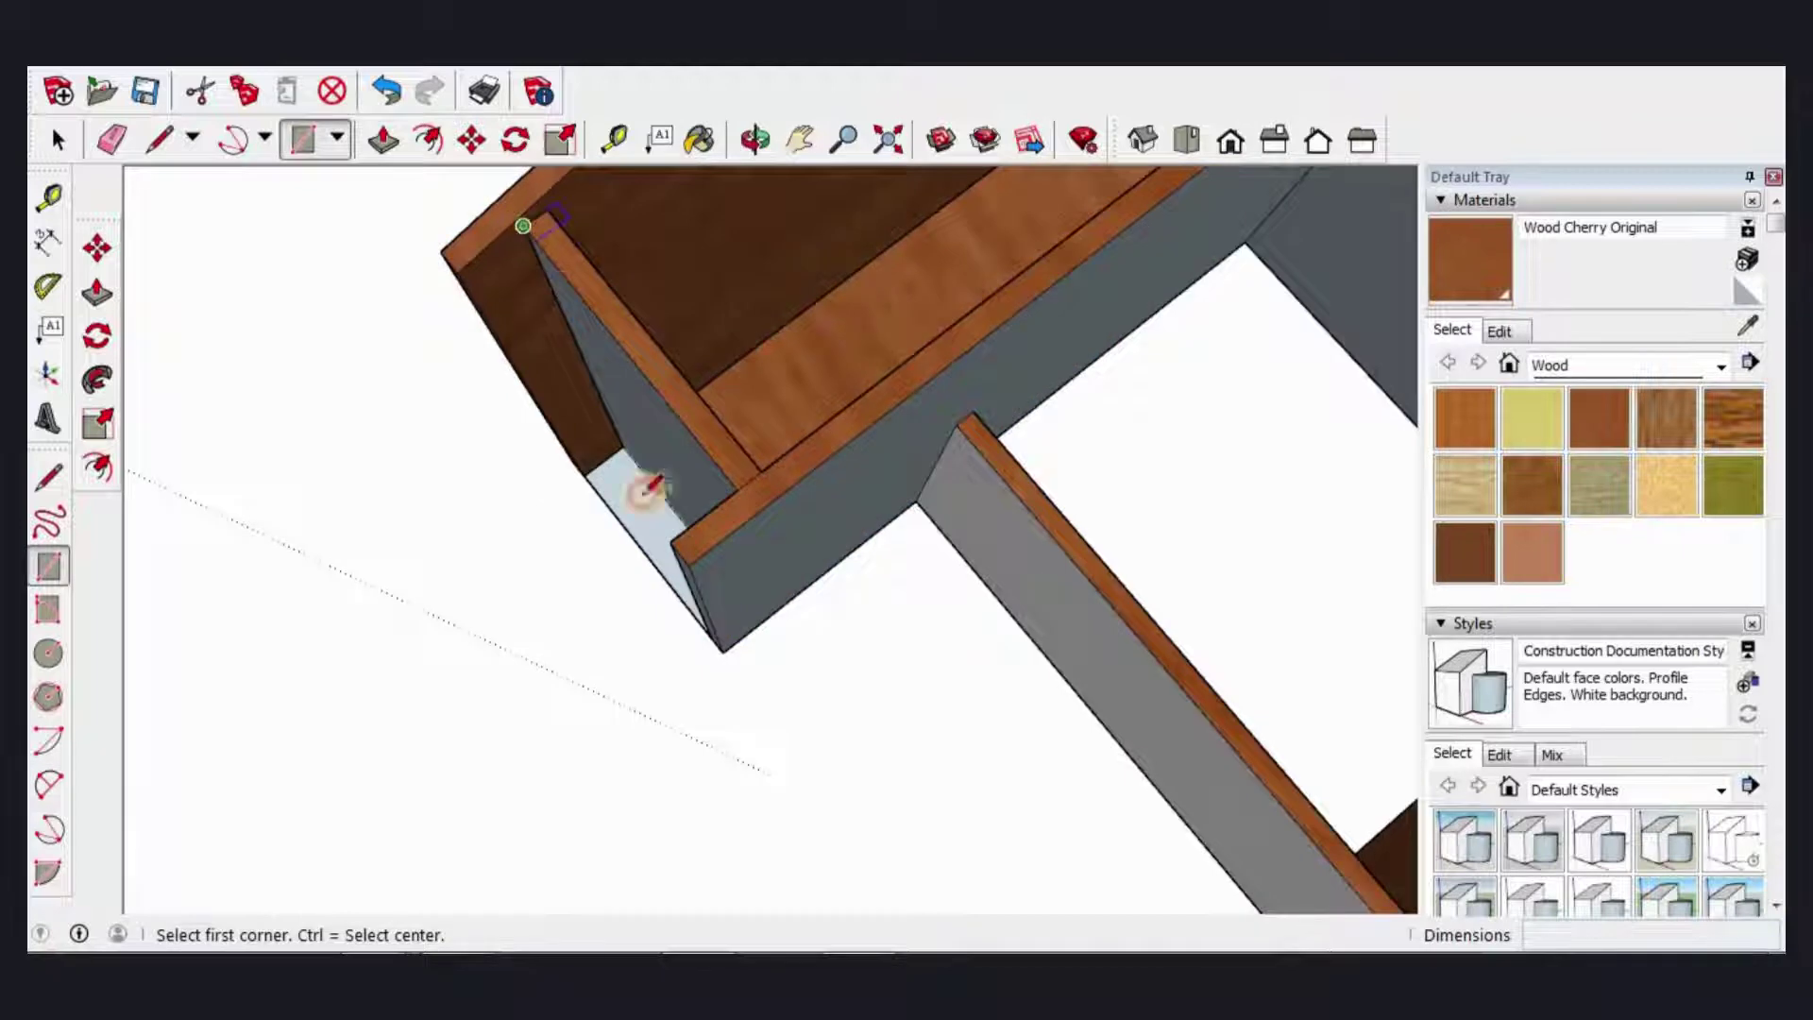
pyautogui.click(672, 540)
pyautogui.click(686, 404)
# Step: Copy the cabinet's bottom face 18 mm upward
pyautogui.moveTo(505, 165)
pyautogui.mouseDown(button='middle')
pyautogui.moveTo(599, 190)
pyautogui.moveTo(558, 243)
pyautogui.moveTo(434, 297)
pyautogui.mouseUp(button='middle')
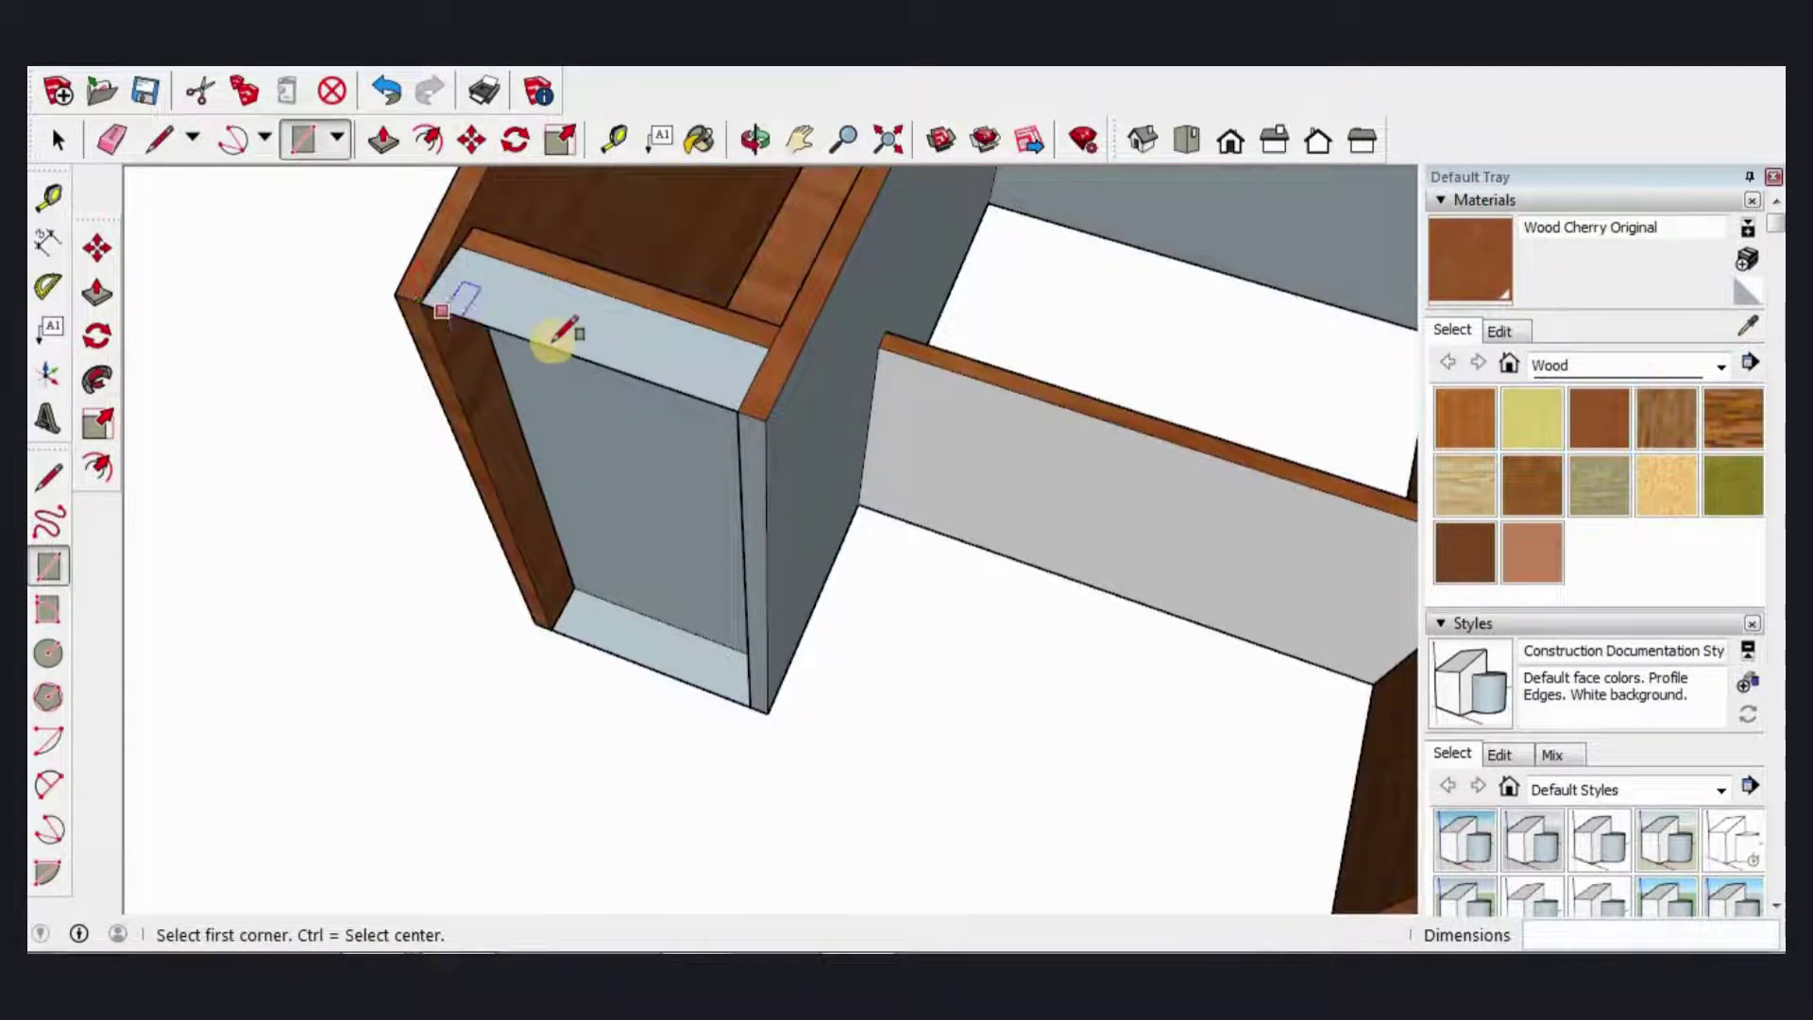
pyautogui.moveTo(612, 286); pyautogui.dragTo(607, 425, button='middle')
pyautogui.press('space')
pyautogui.click(612, 694)
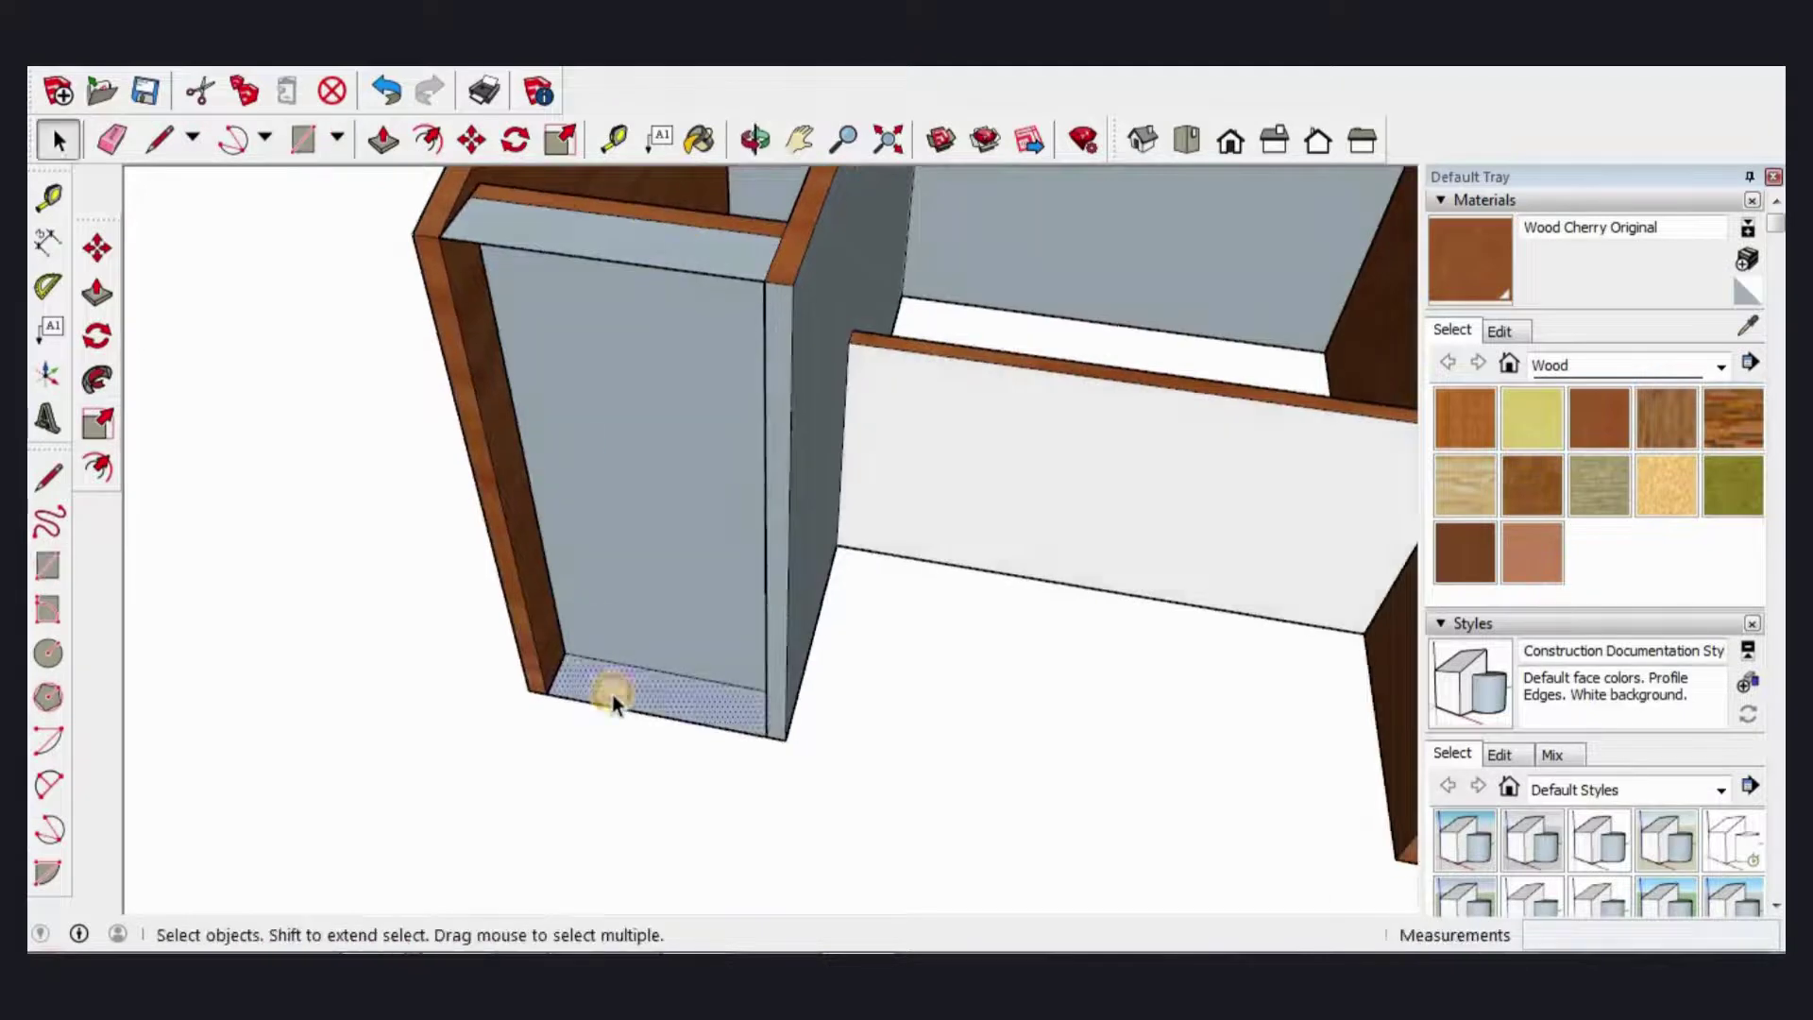
pyautogui.press('m')
pyautogui.scroll(2, 760, 746)
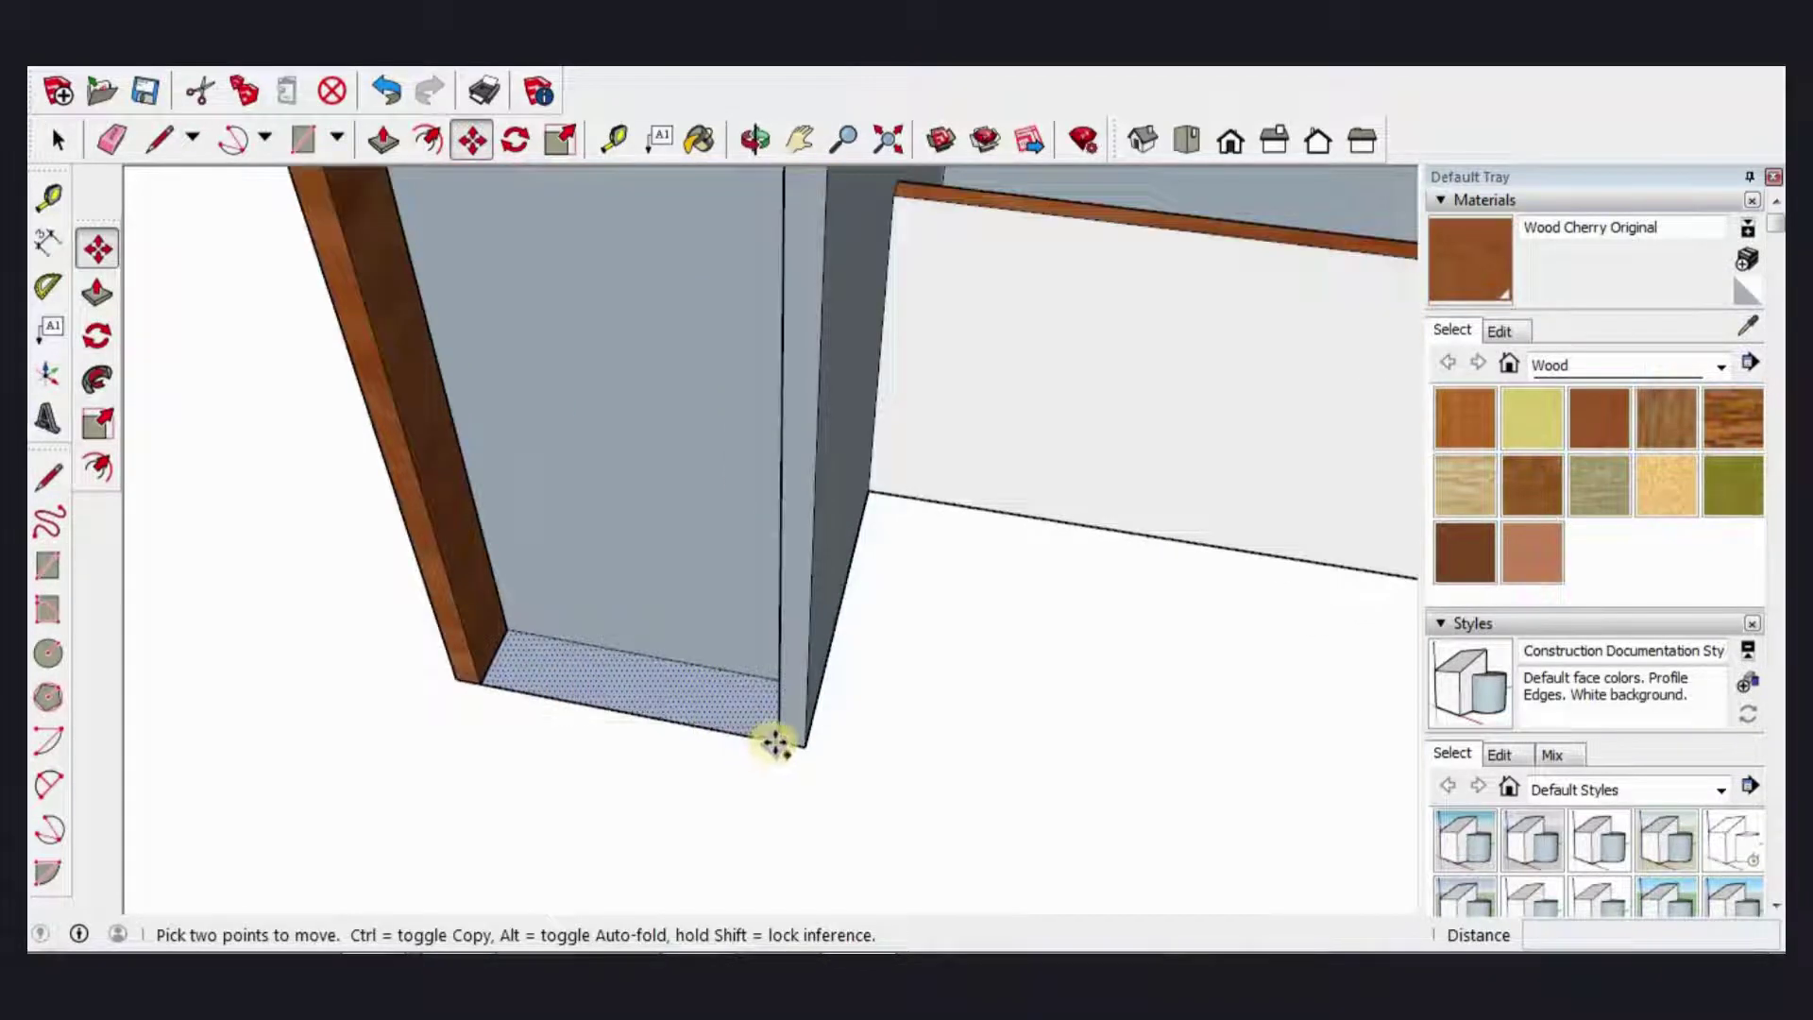
pyautogui.click(776, 742)
pyautogui.press('ctrl')
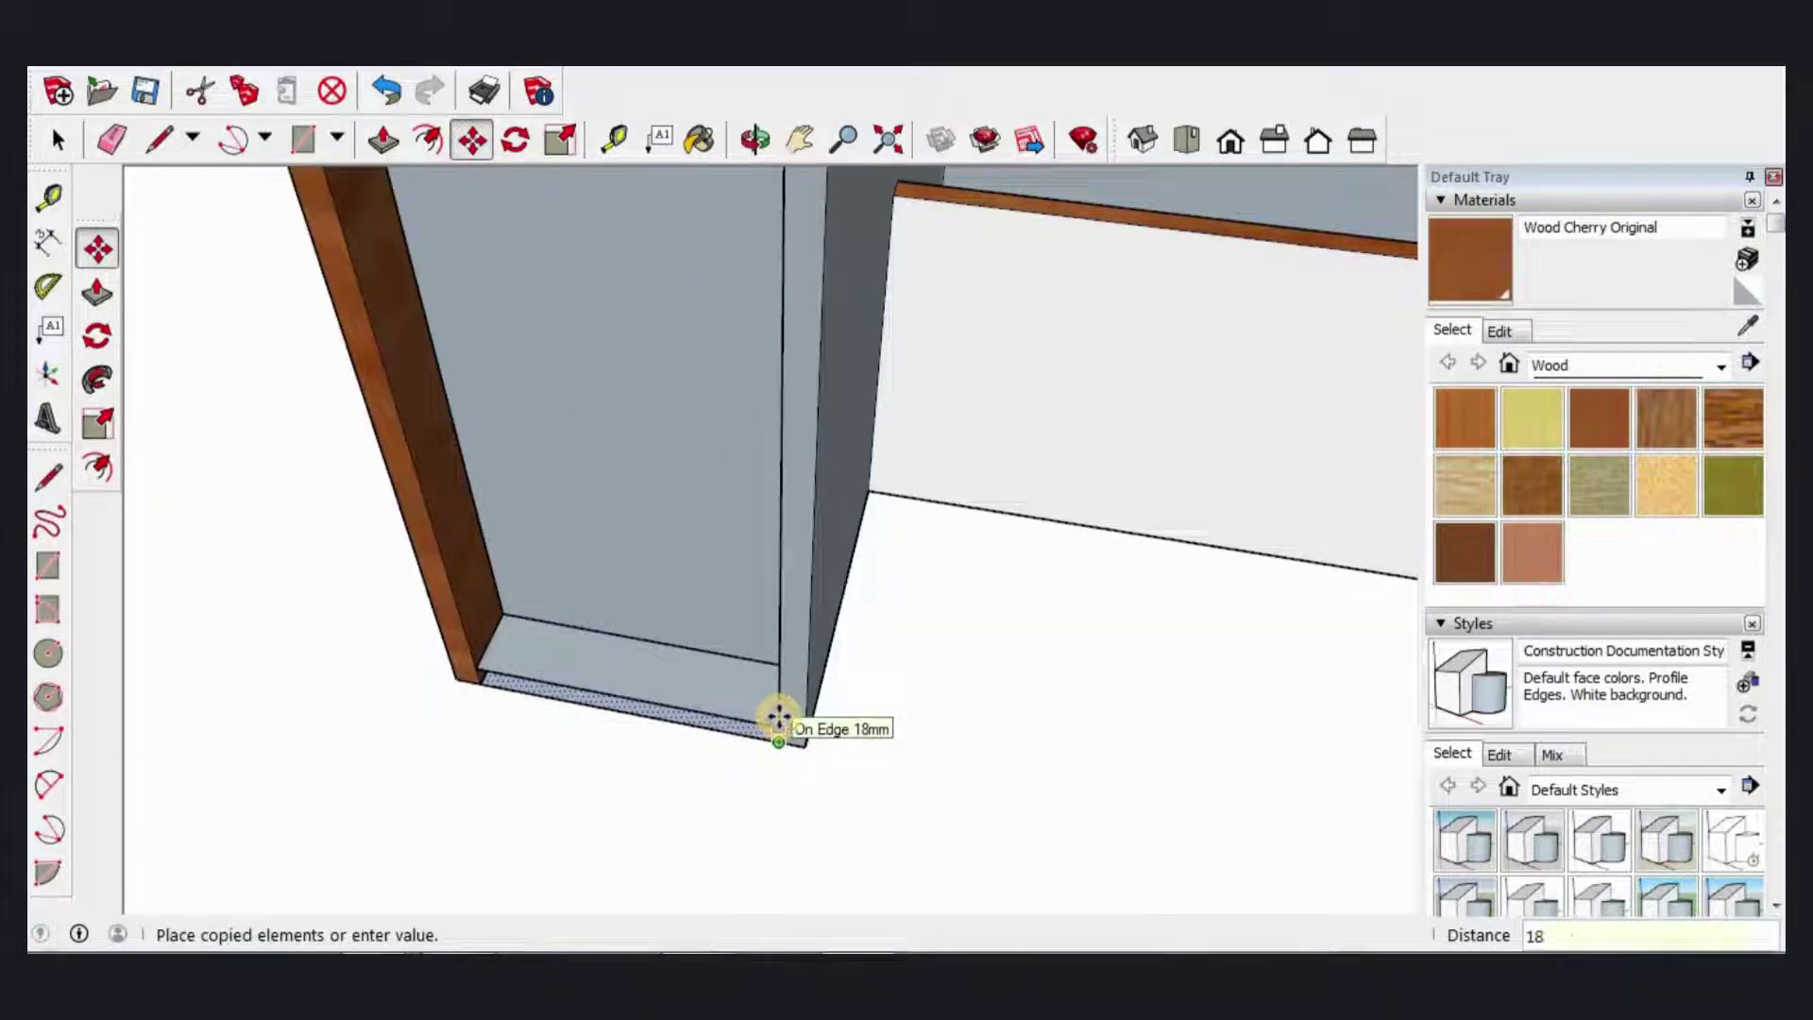
pyautogui.click(778, 717)
# Step: Close the bottom panel with a rectangle and paint it and the back cherry wood
pyautogui.click(303, 140)
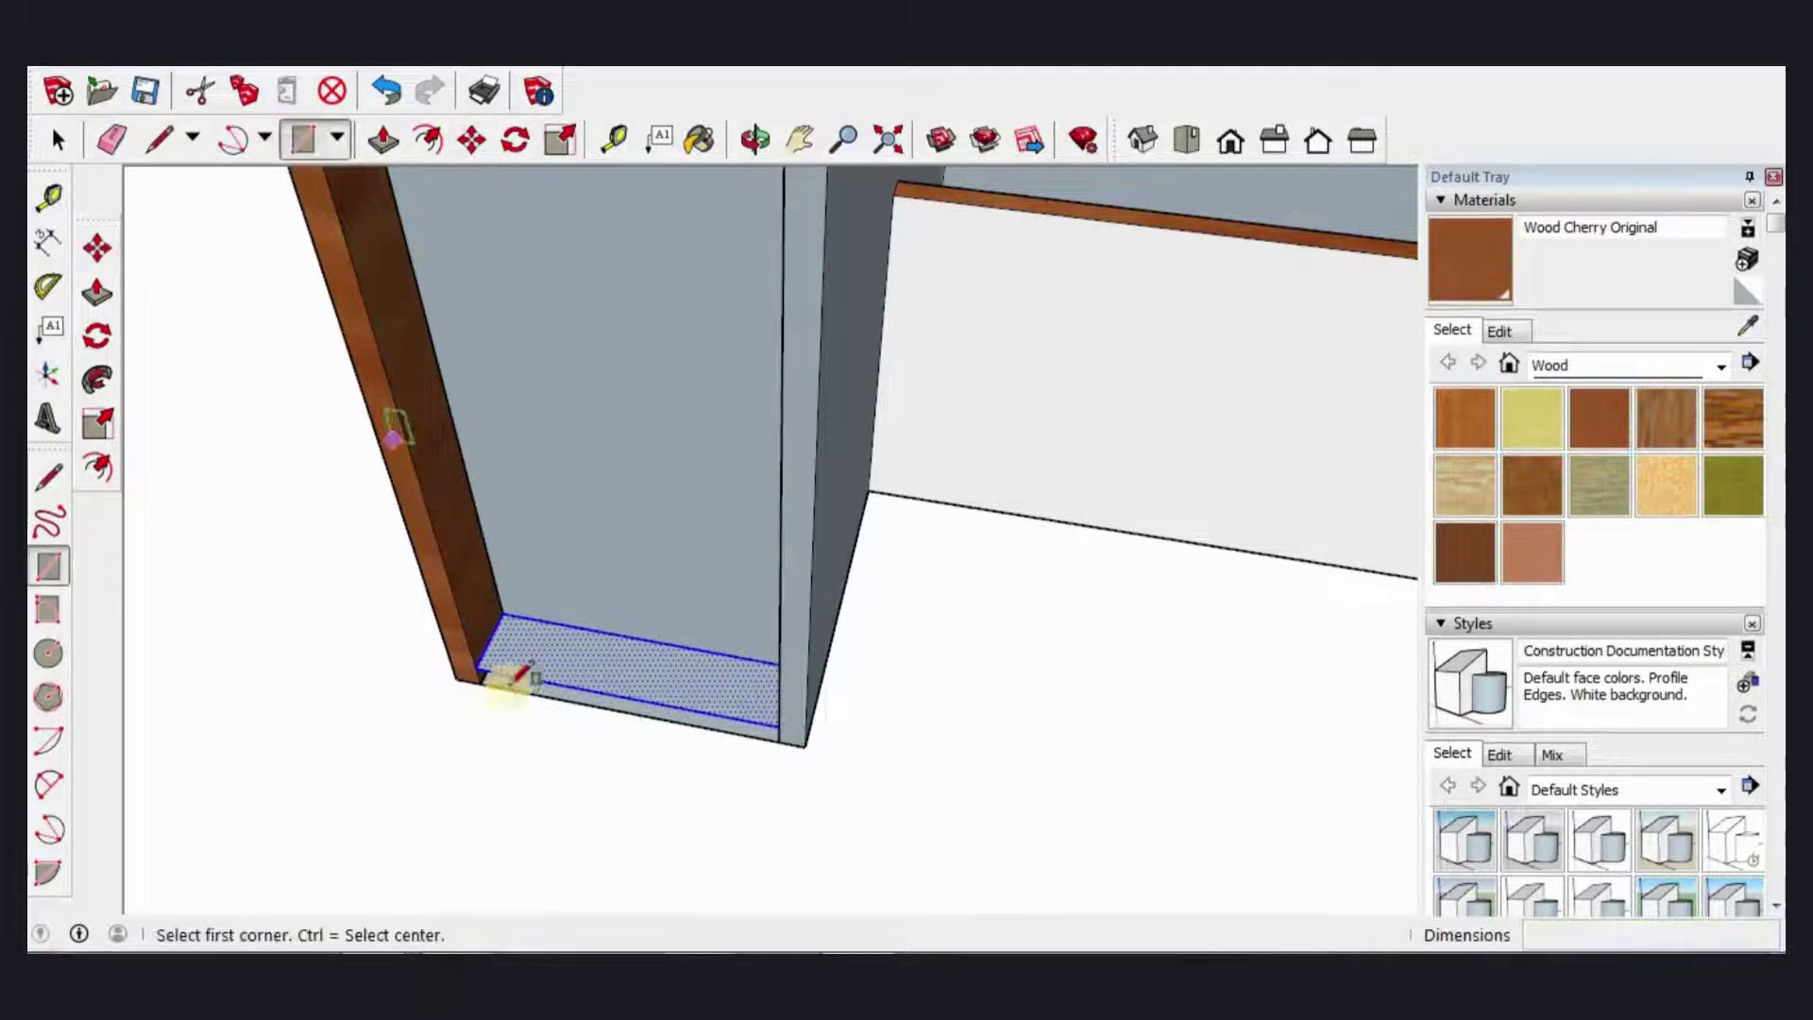
pyautogui.click(475, 668)
pyautogui.click(777, 741)
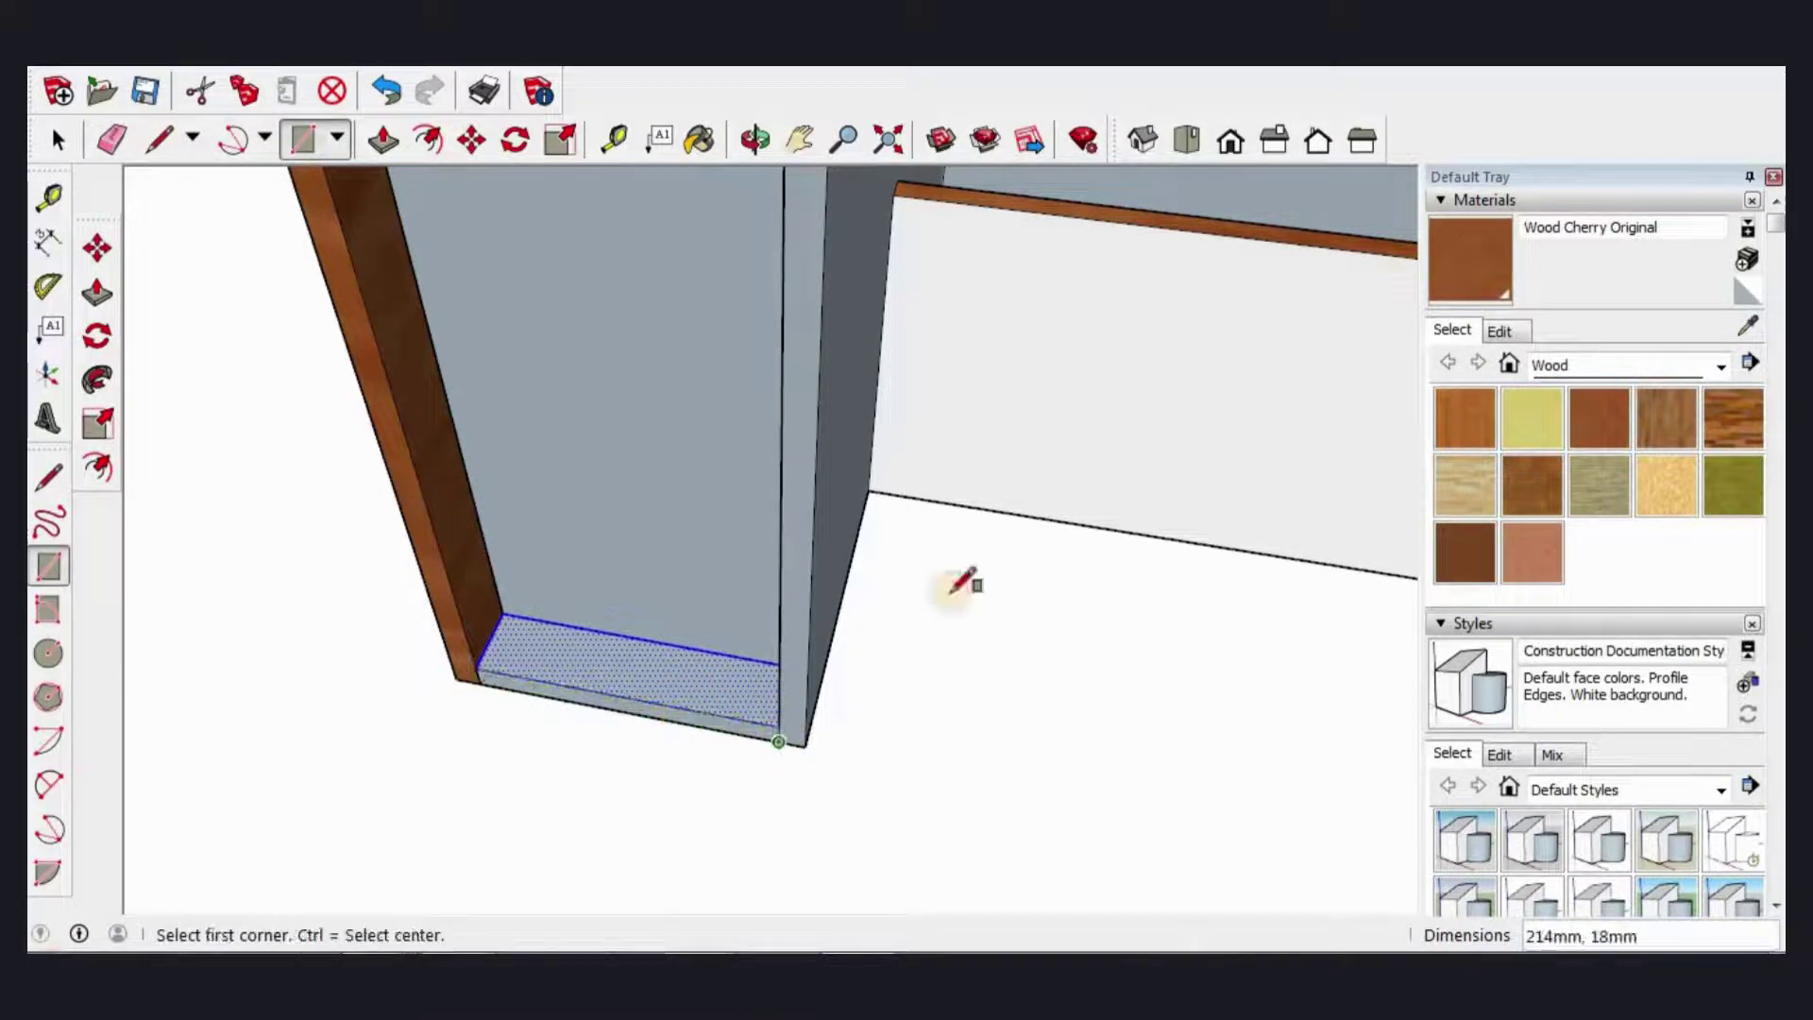
pyautogui.click(1457, 274)
pyautogui.click(694, 703)
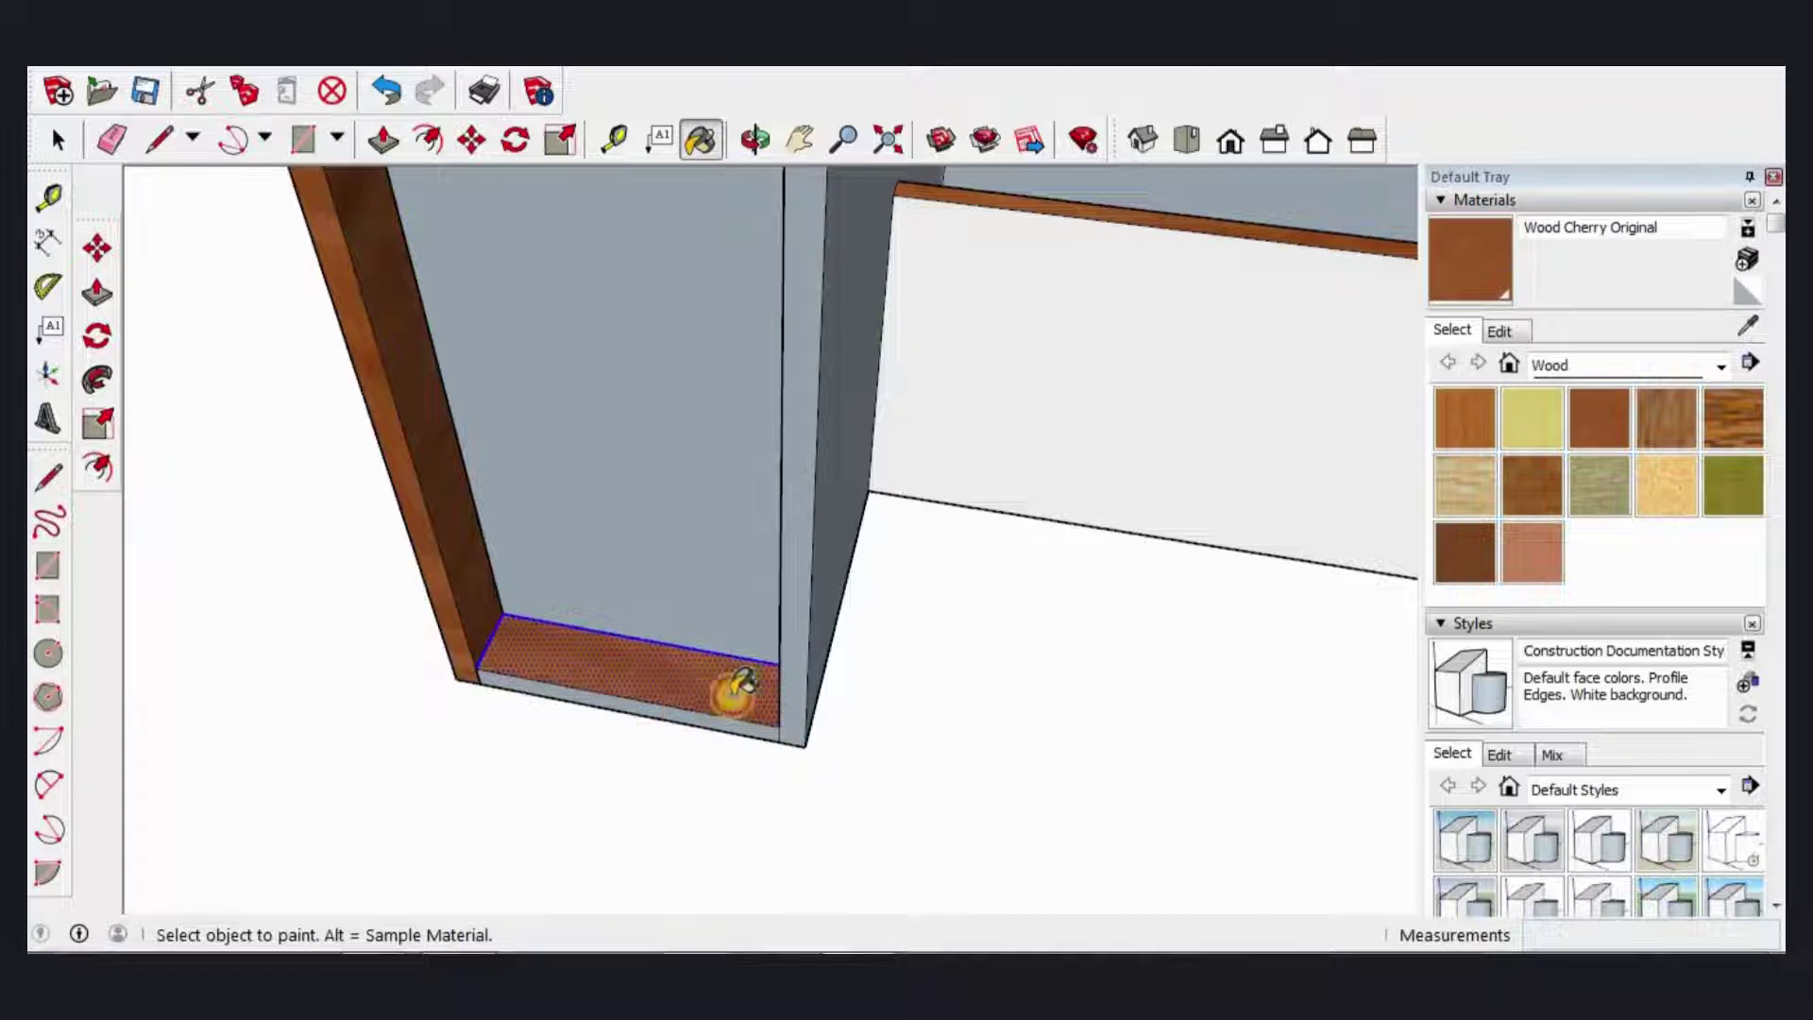
pyautogui.click(721, 588)
# Step: Copy the cabinet's top panel face 18 mm lower
pyautogui.scroll(-3, 717, 567)
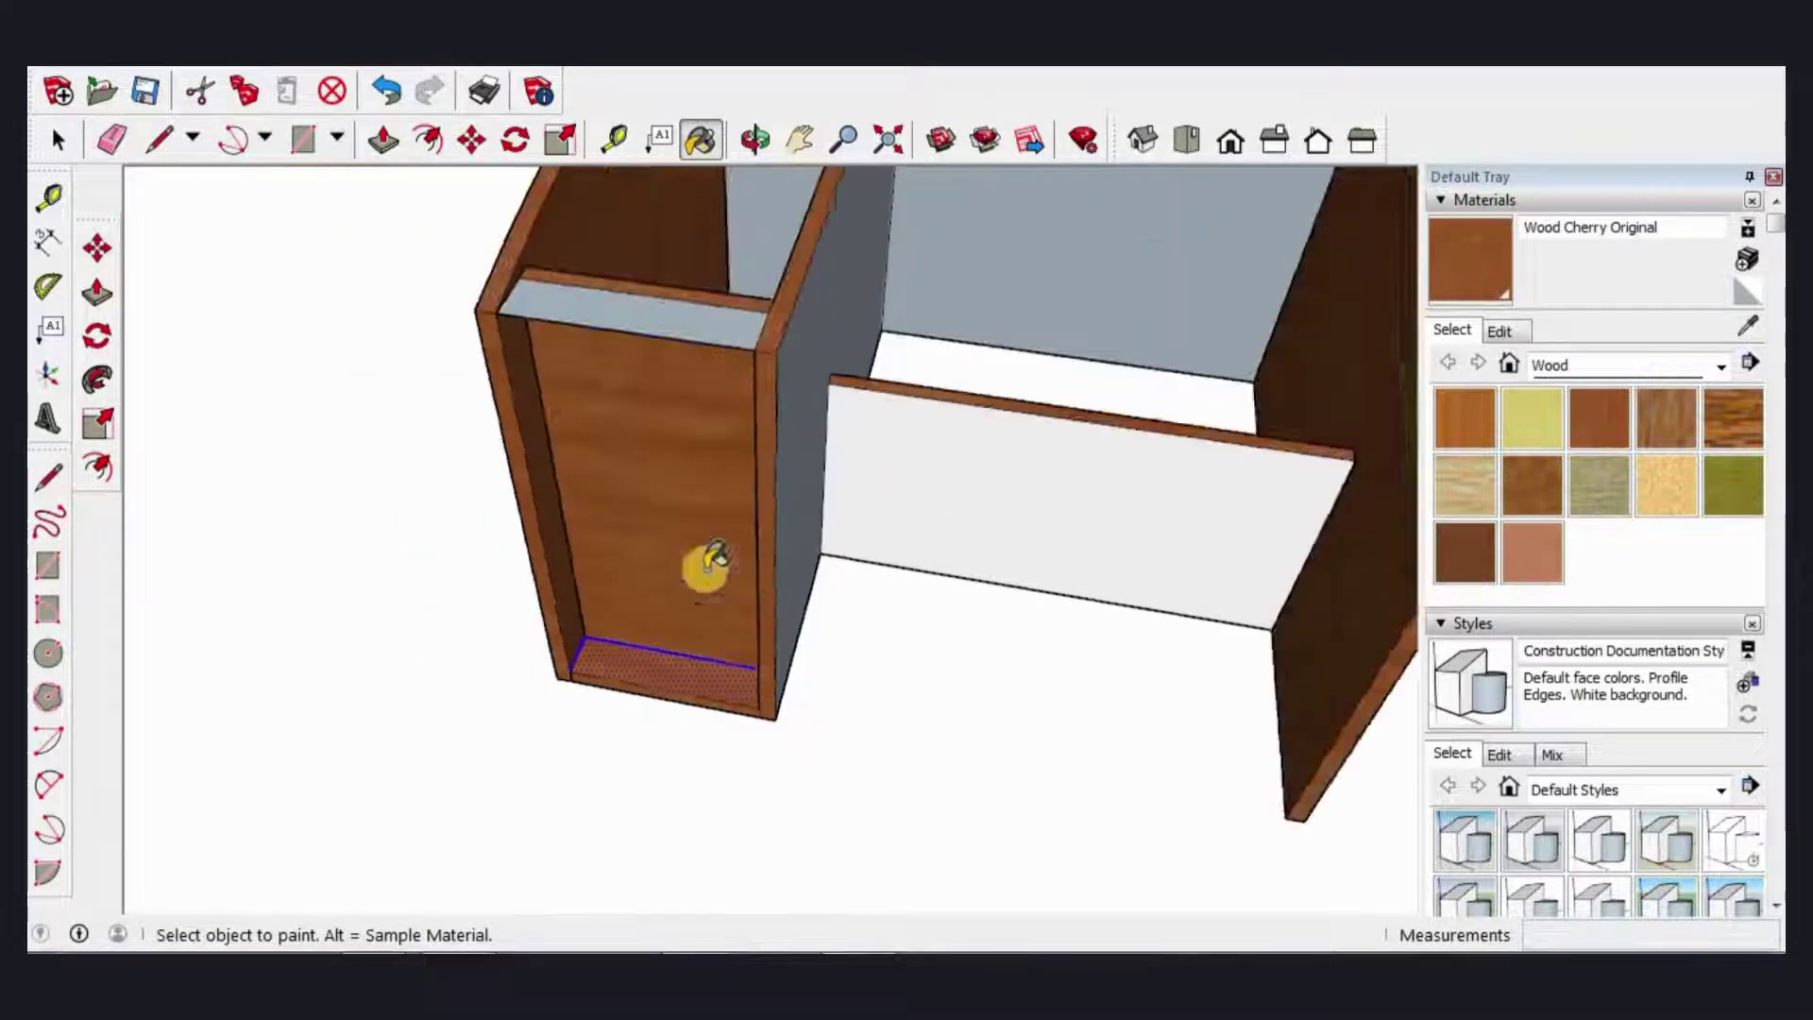
pyautogui.scroll(2, 670, 357)
pyautogui.scroll(2, 673, 356)
pyautogui.press('space')
pyautogui.click(519, 400)
pyautogui.press('m')
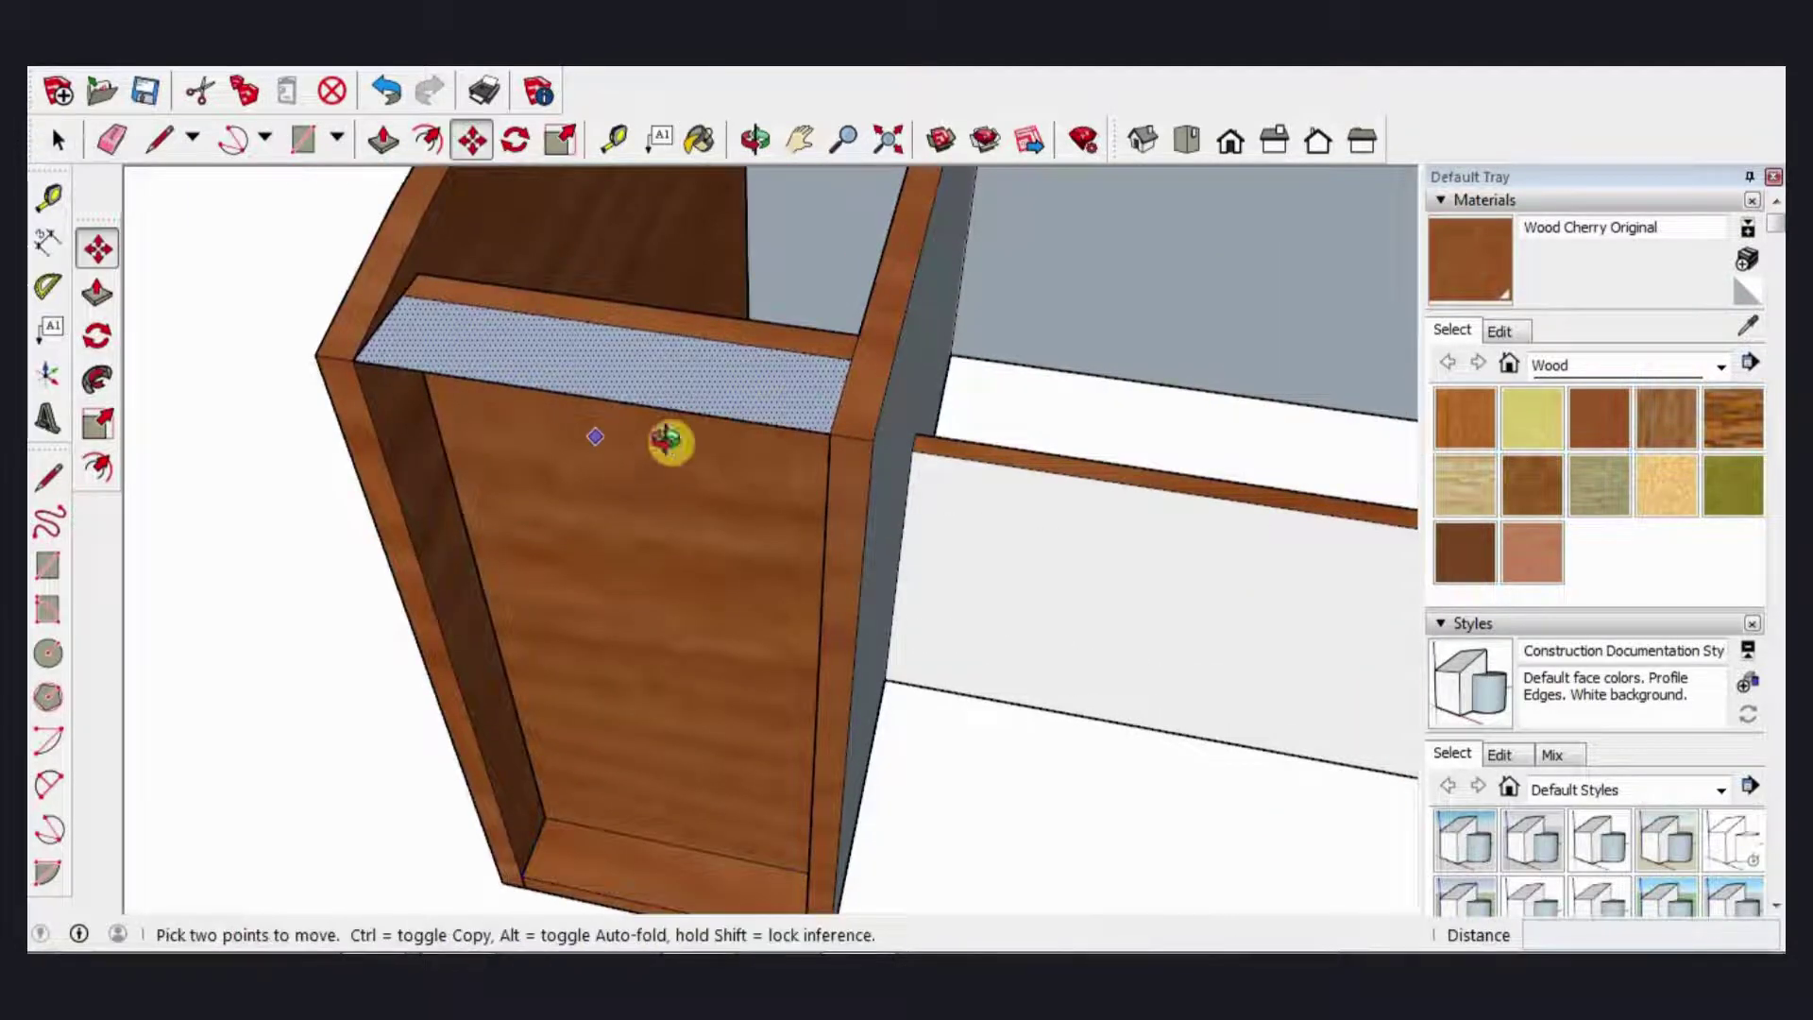
pyautogui.moveTo(667, 437); pyautogui.dragTo(862, 322, button='middle')
pyautogui.click(807, 303)
pyautogui.press('ctrl')
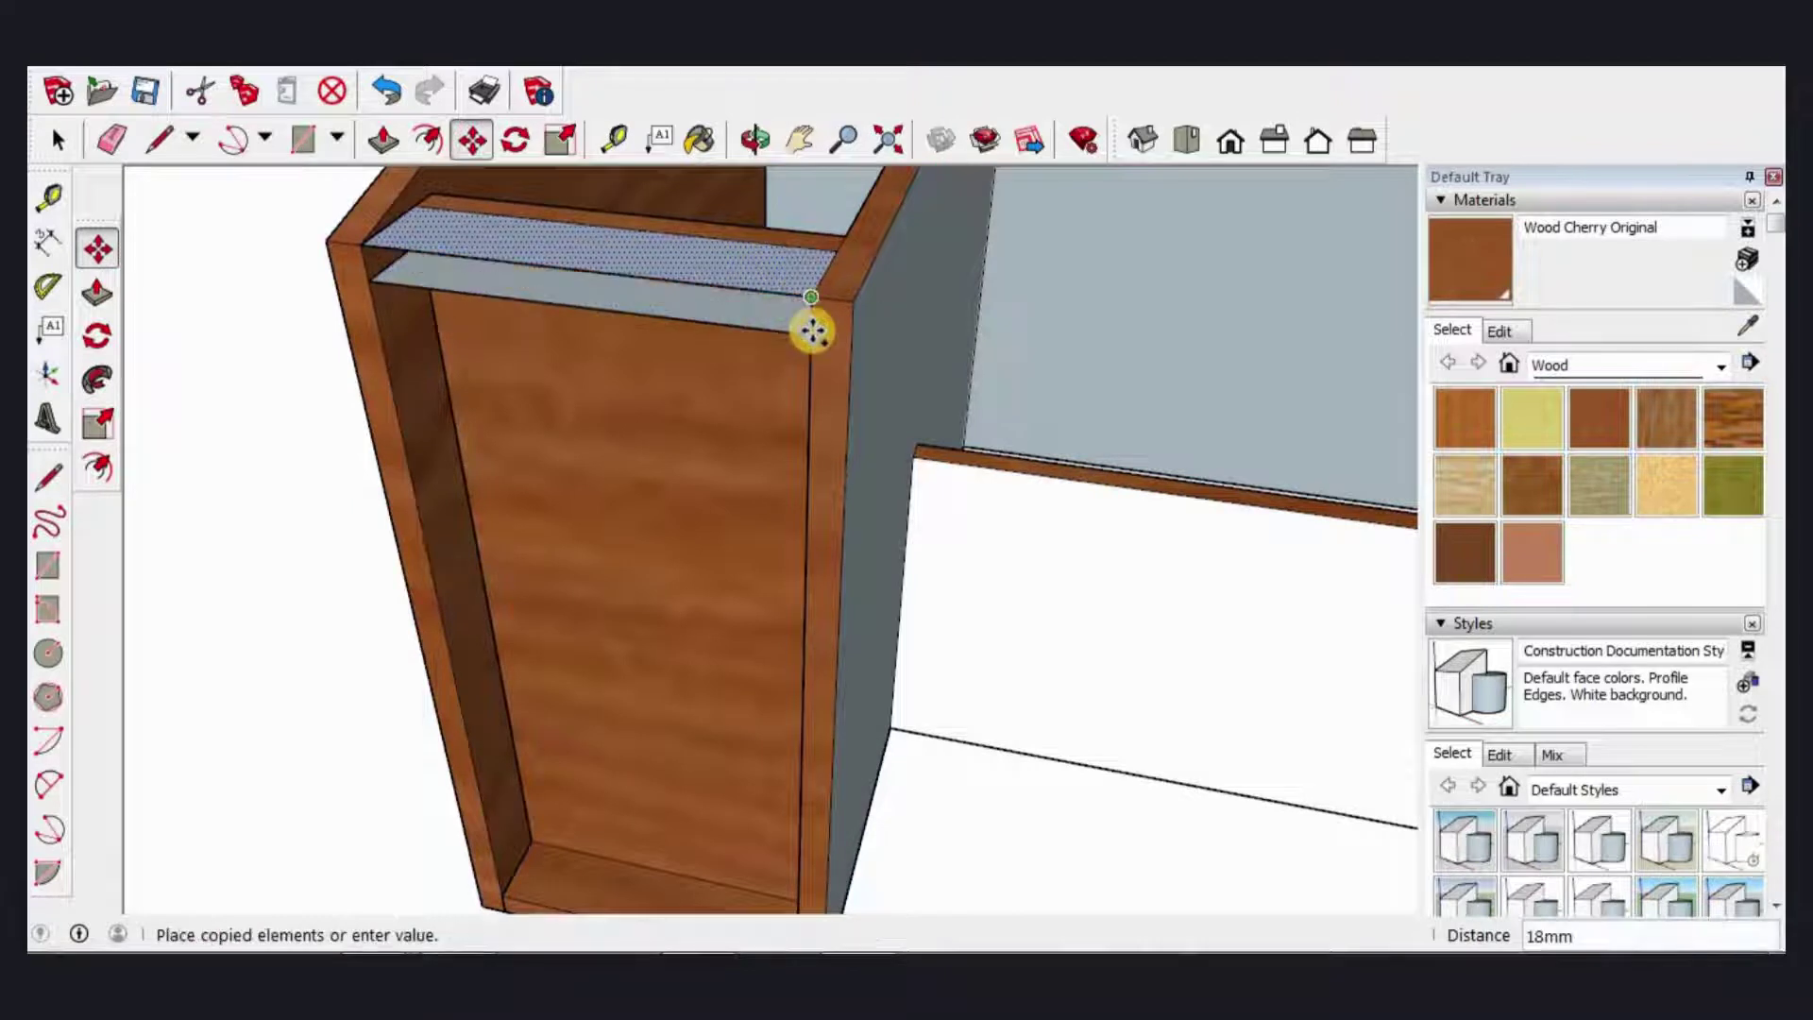
pyautogui.write('18')
pyautogui.press('Return')
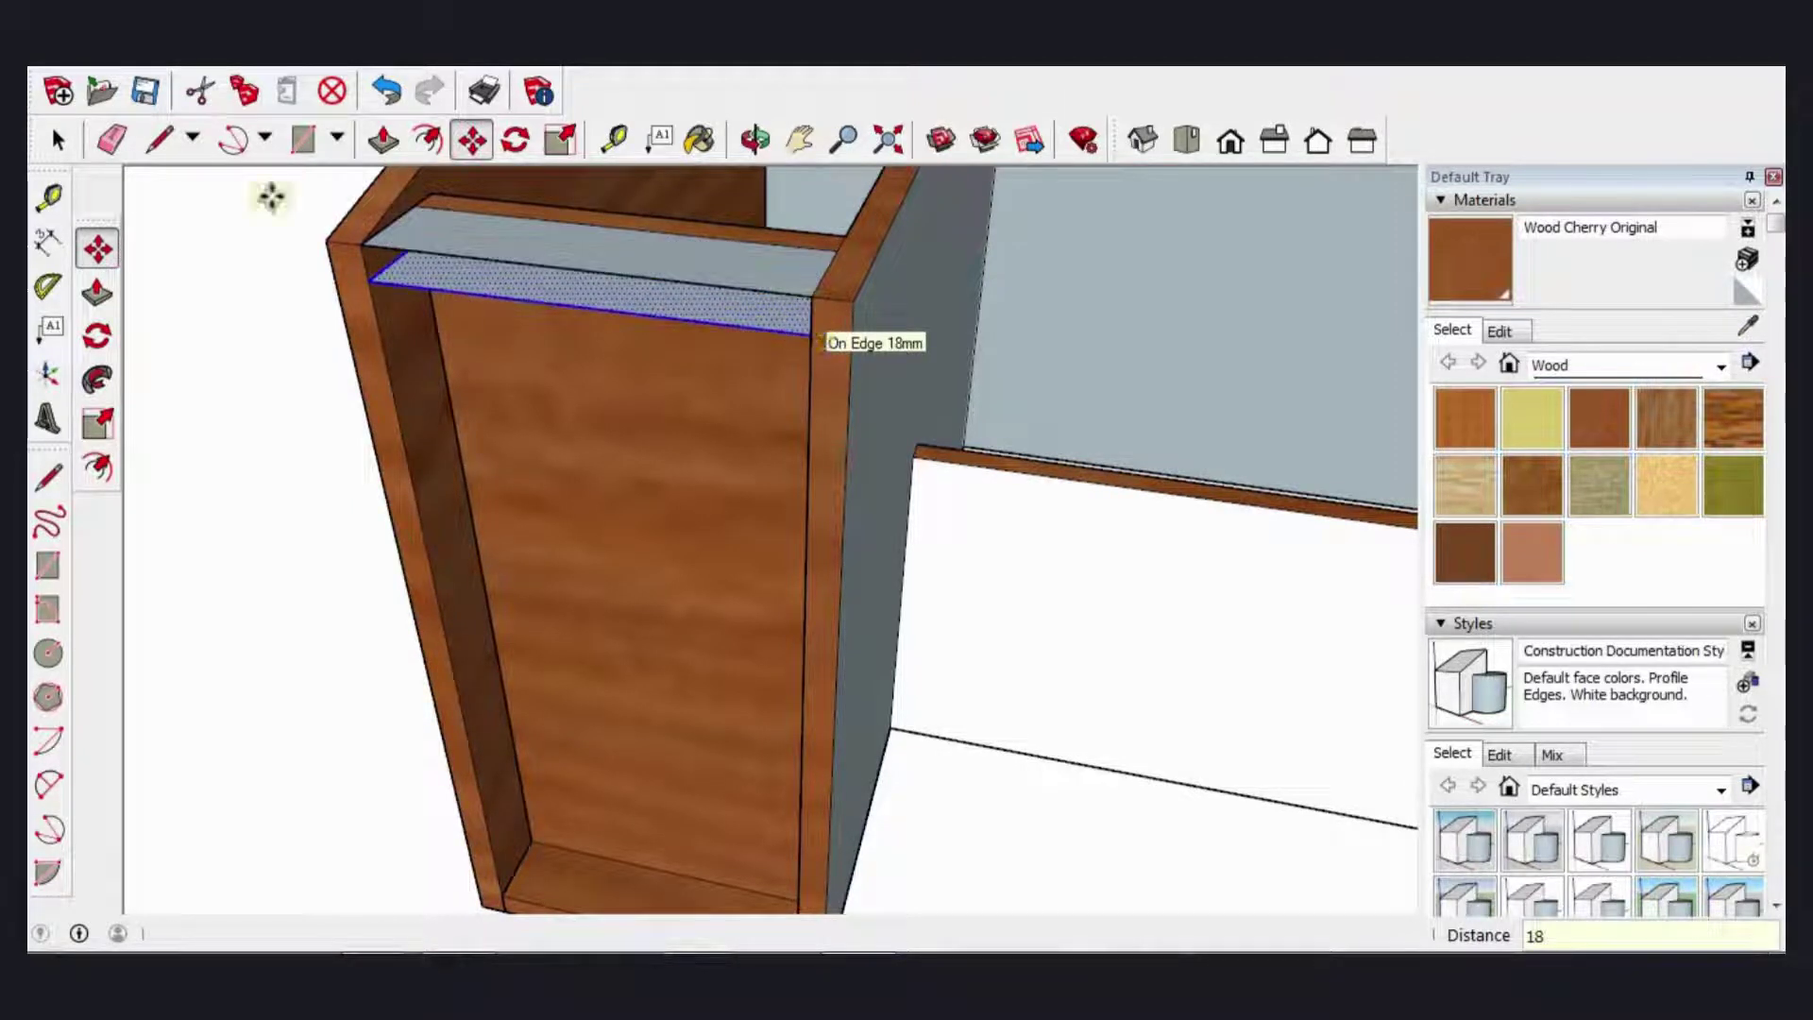
# Step: Close the top panel with a rectangle and paint it Wood Cherry Original
pyautogui.click(303, 139)
pyautogui.click(360, 244)
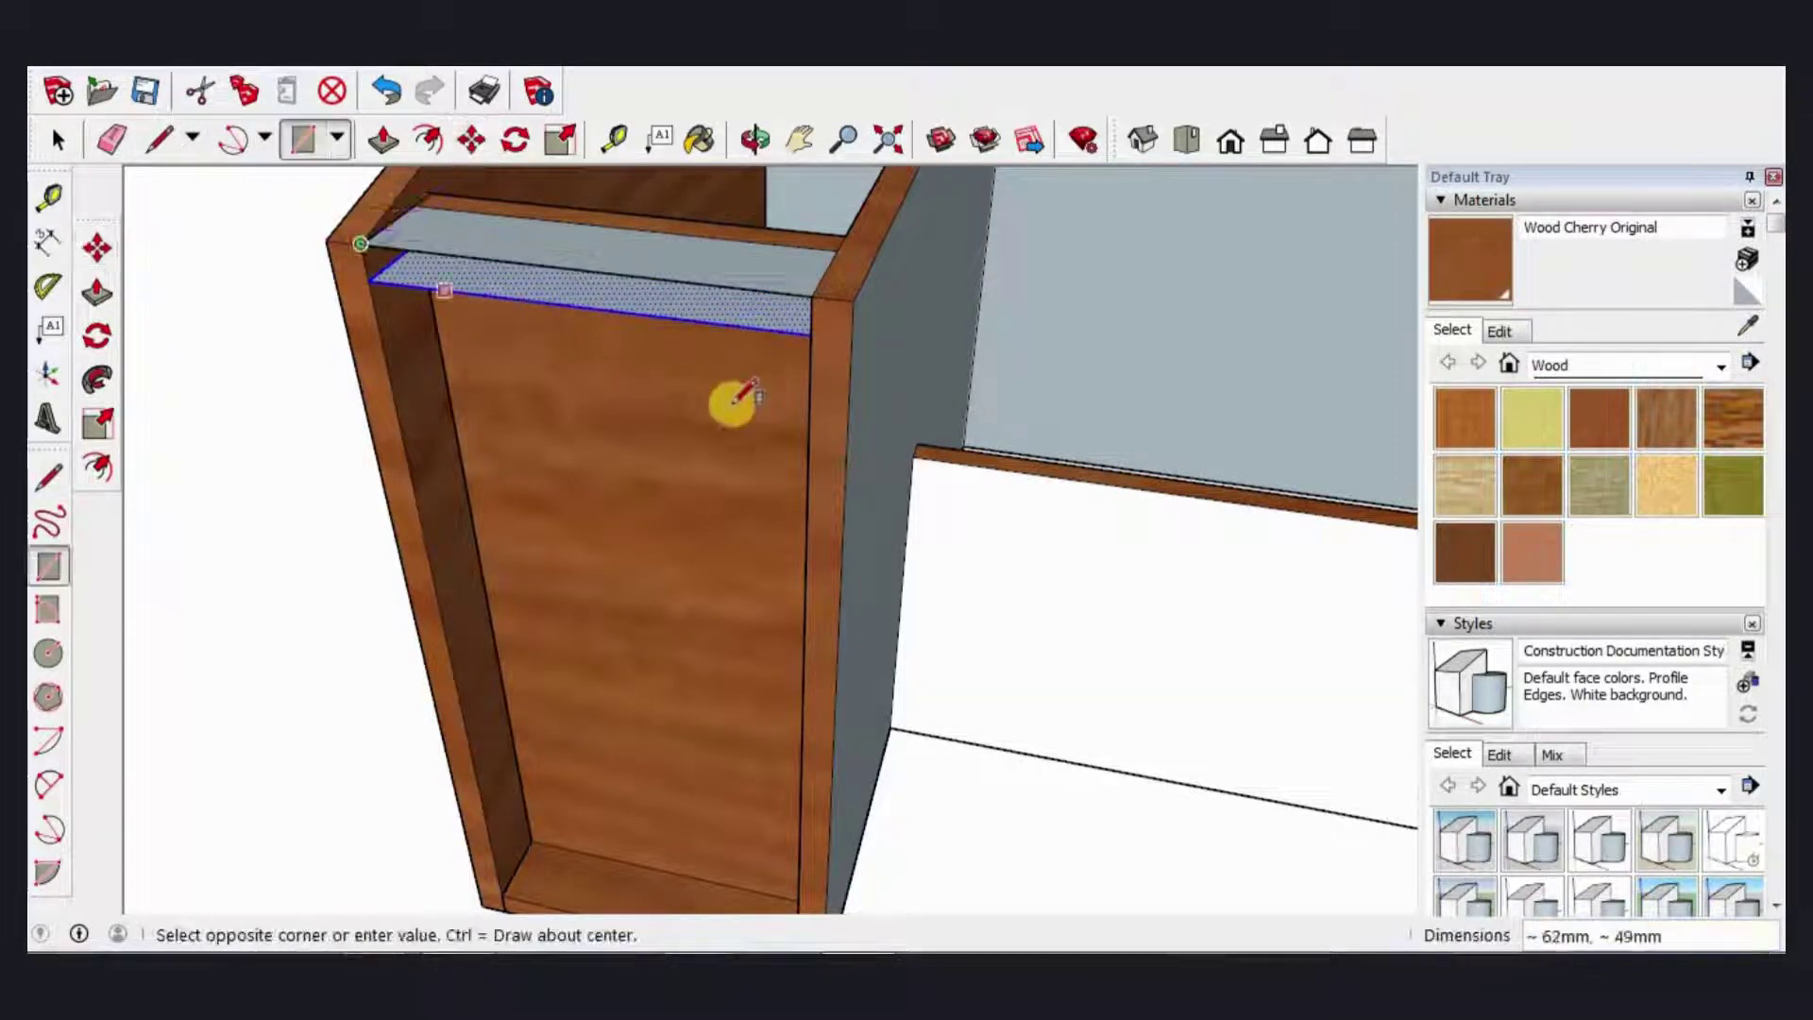
pyautogui.click(805, 330)
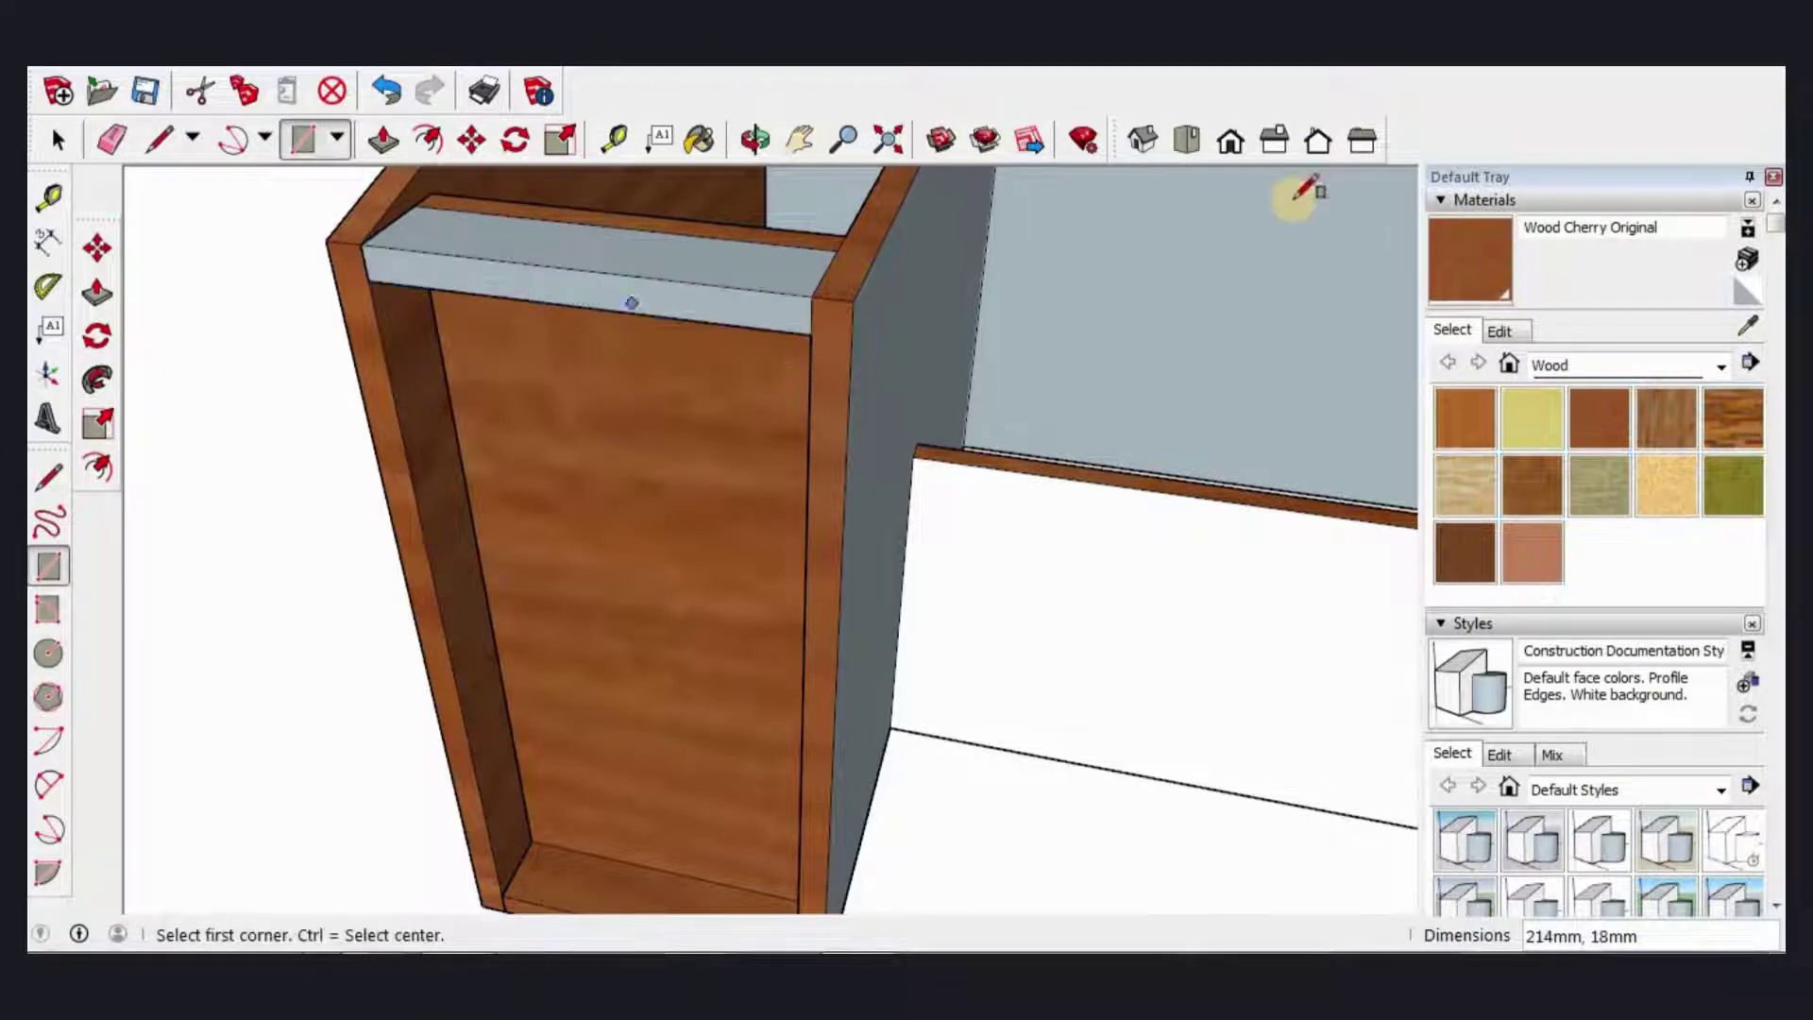
pyautogui.click(1461, 272)
pyautogui.click(740, 303)
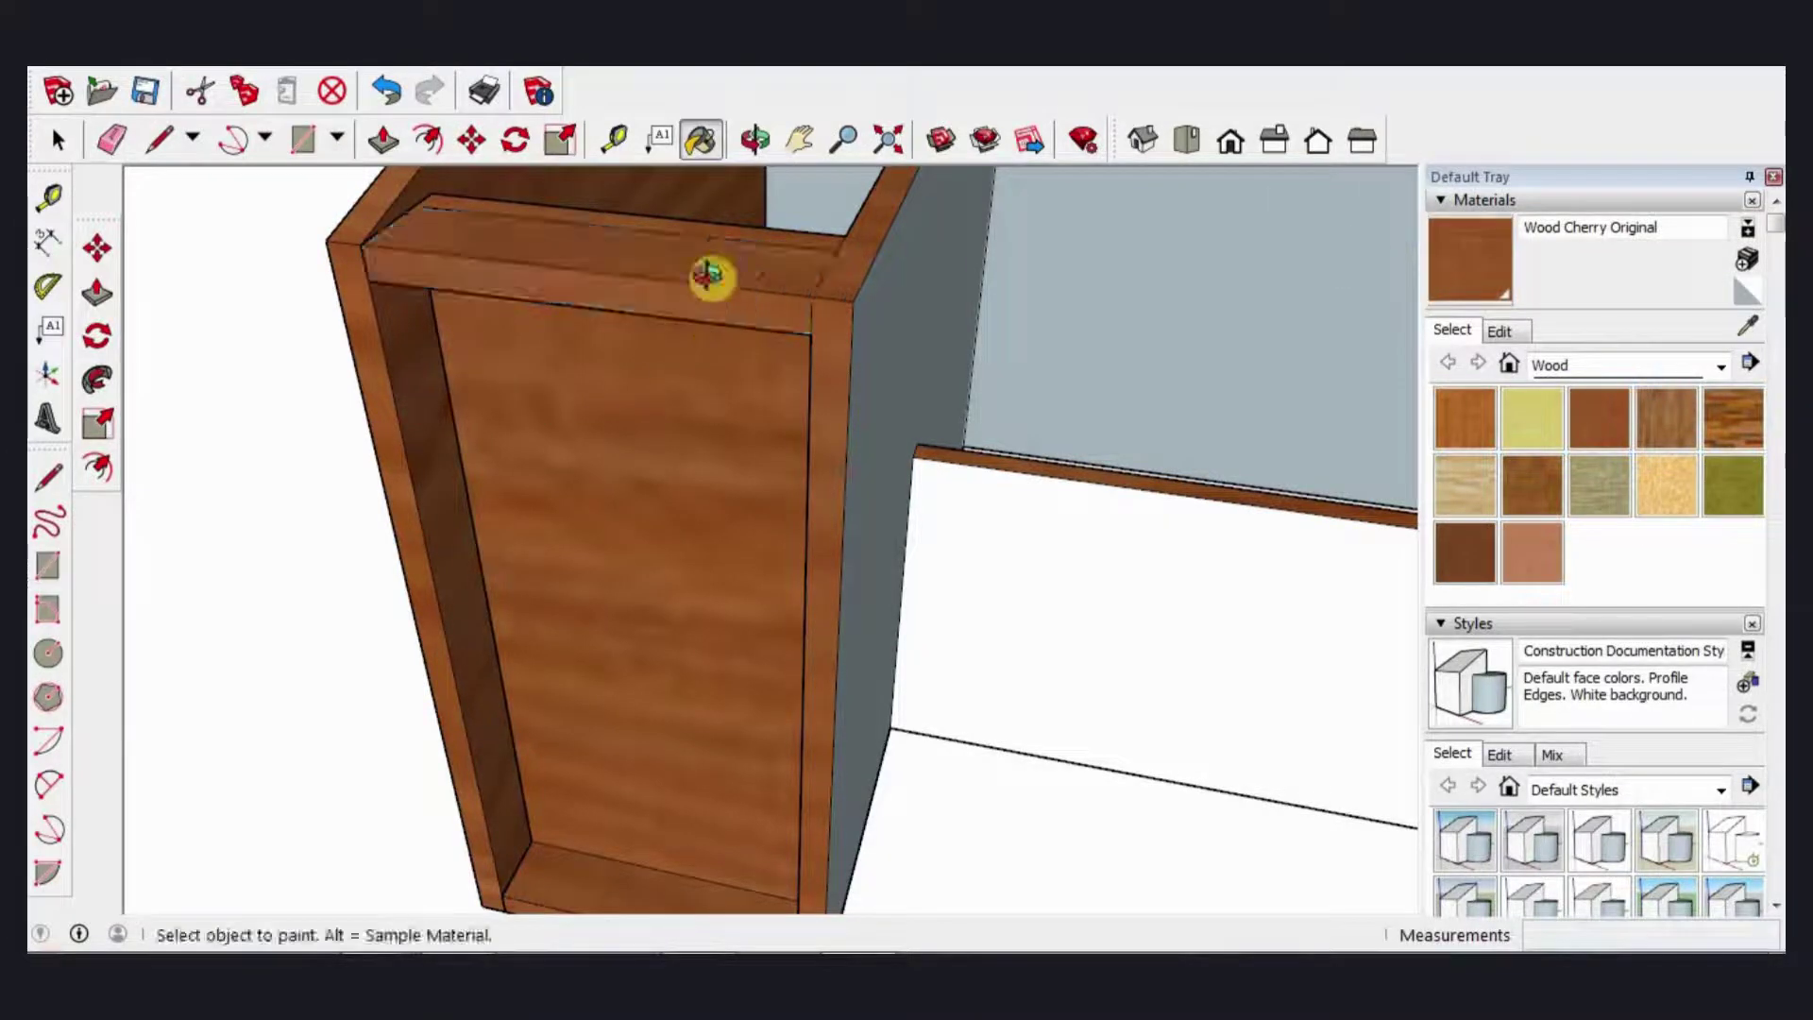
pyautogui.moveTo(709, 275)
pyautogui.mouseDown(button='middle')
pyautogui.moveTo(444, 628)
pyautogui.moveTo(477, 518)
pyautogui.moveTo(421, 312)
pyautogui.moveTo(712, 421)
pyautogui.moveTo(879, 590)
pyautogui.mouseUp(button='middle')
# Step: Paint the divider and back panel cherry, then undo and redo the back rail painting
pyautogui.click(878, 590)
pyautogui.moveTo(655, 518)
pyautogui.mouseDown(button='middle')
pyautogui.moveTo(1019, 599)
pyautogui.moveTo(1129, 349)
pyautogui.mouseUp(button='middle')
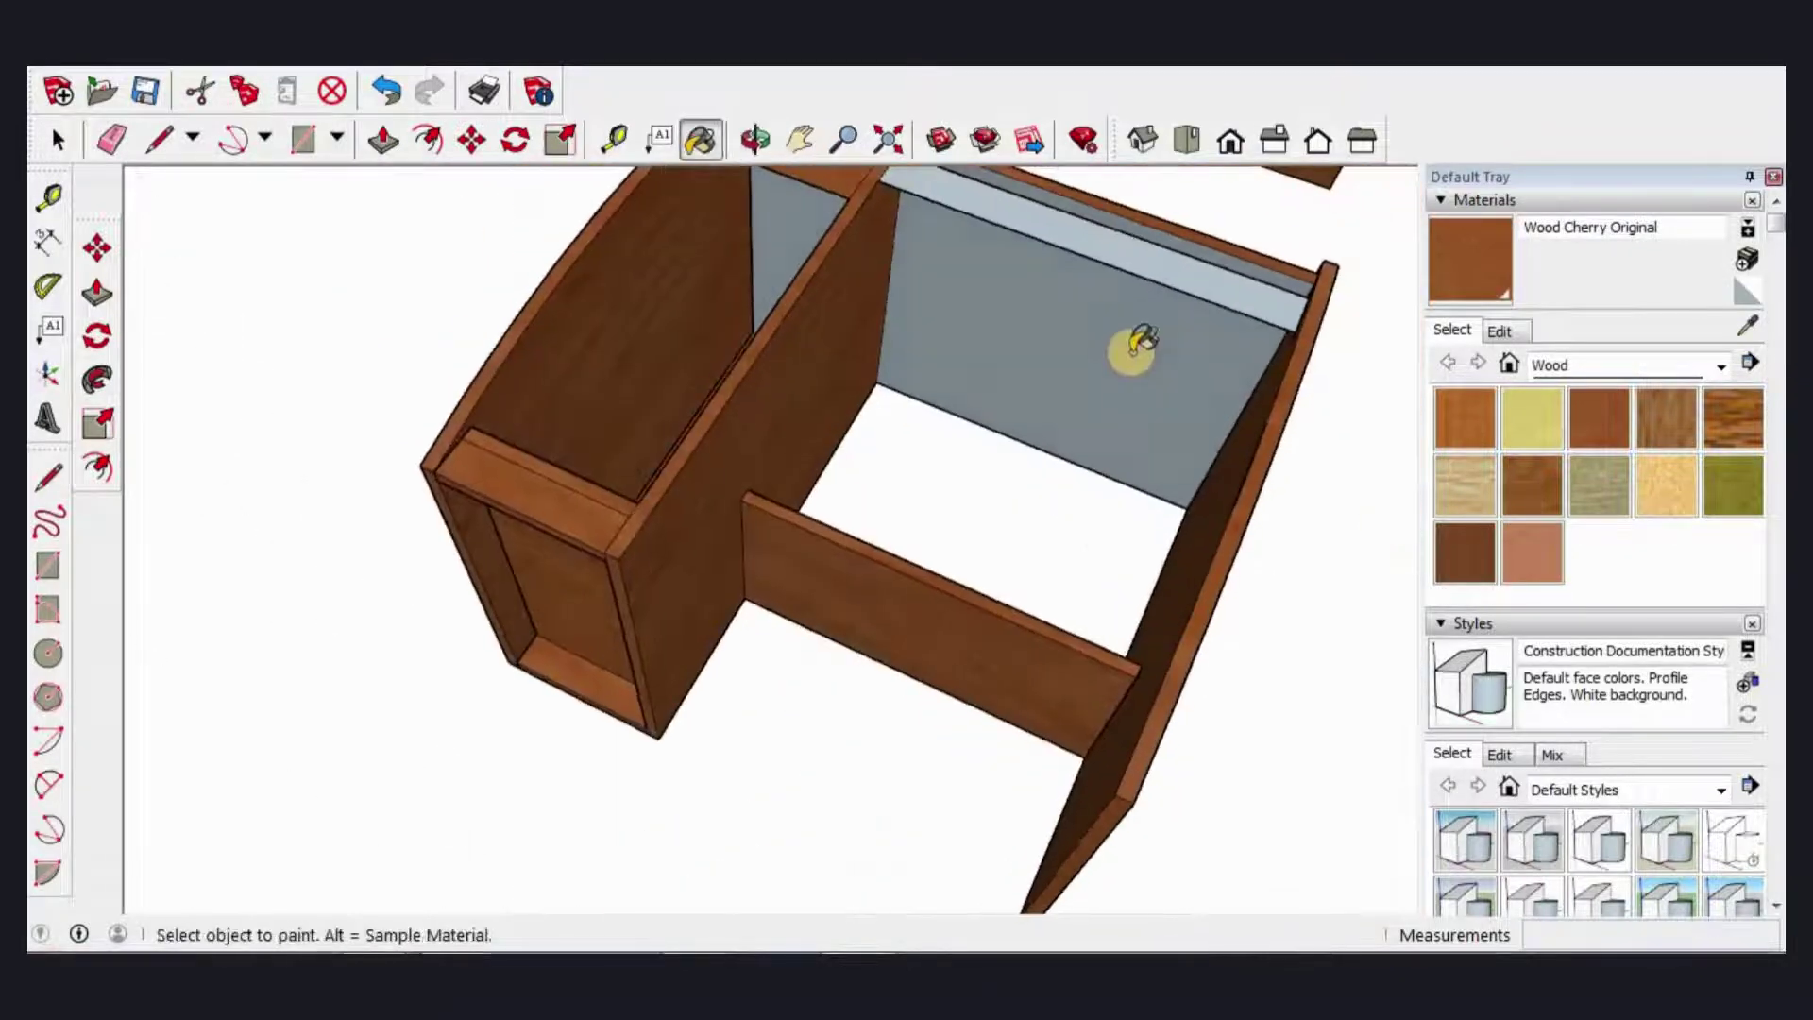
pyautogui.click(1129, 348)
pyautogui.moveTo(642, 436); pyautogui.dragTo(790, 555, button='middle')
pyautogui.scroll(3, 1003, 385)
pyautogui.press('space')
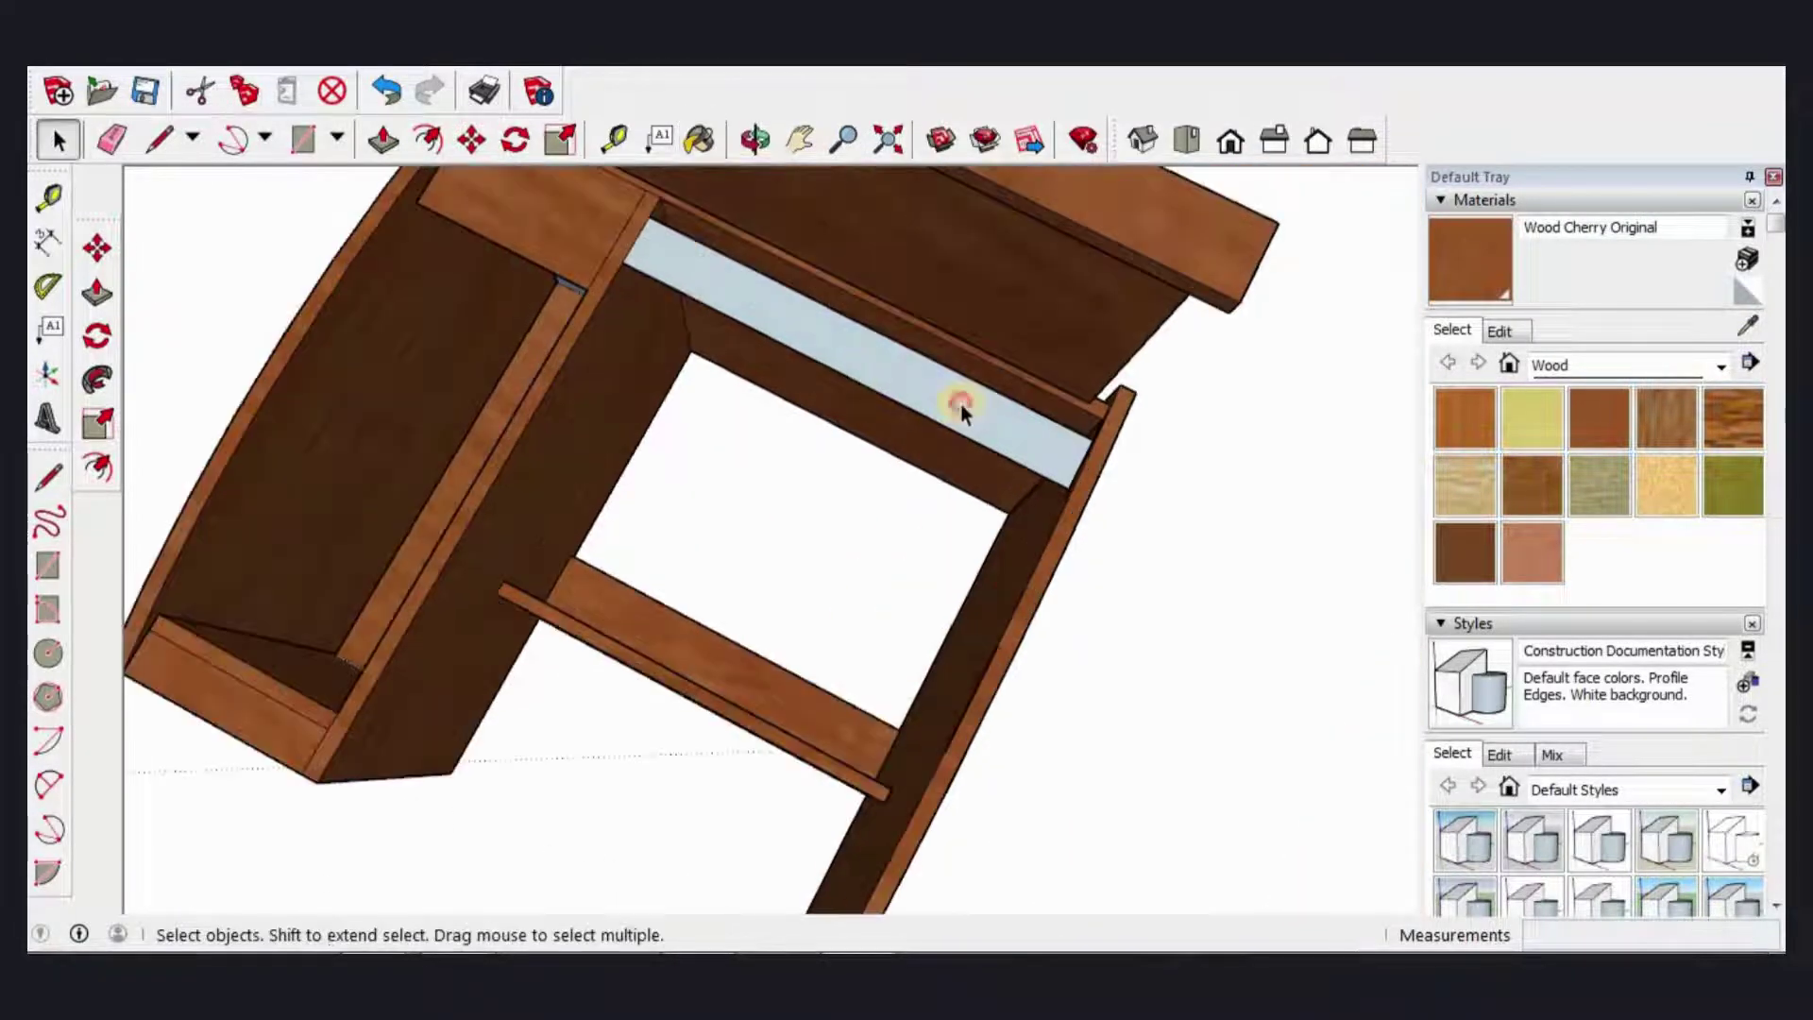
pyautogui.click(961, 404)
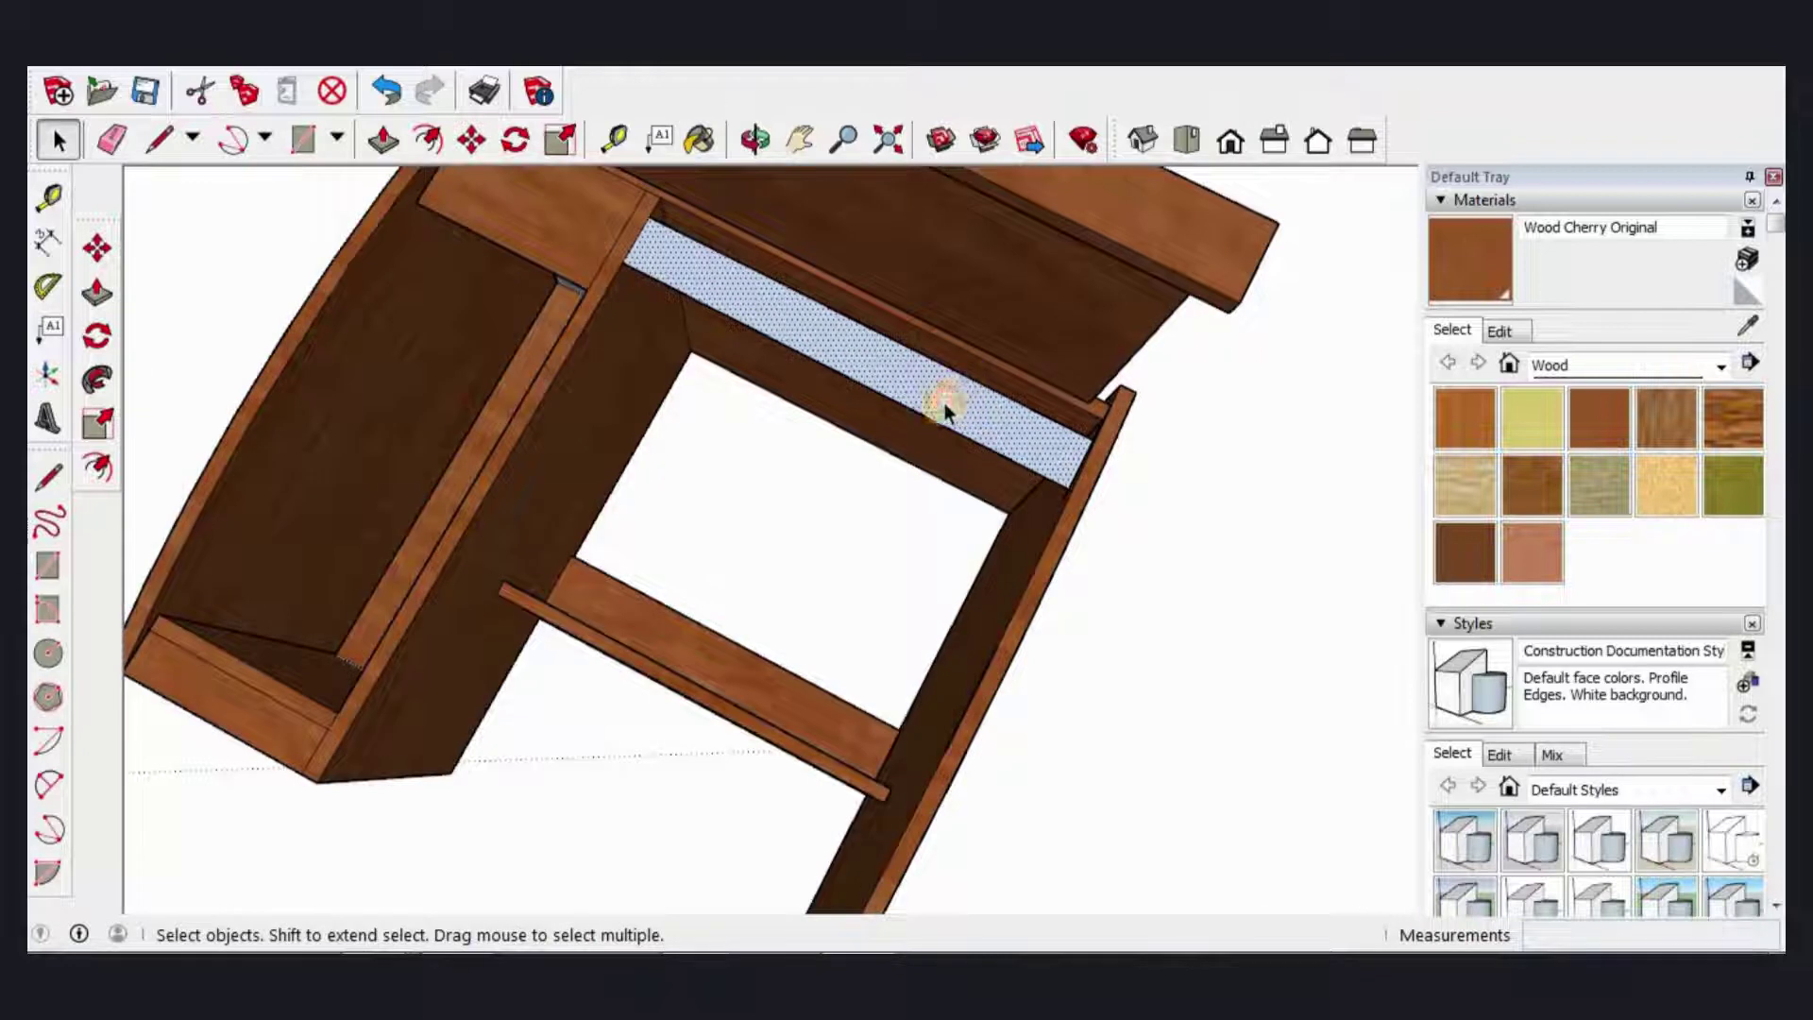
pyautogui.hotkey('ctrl', 'z')
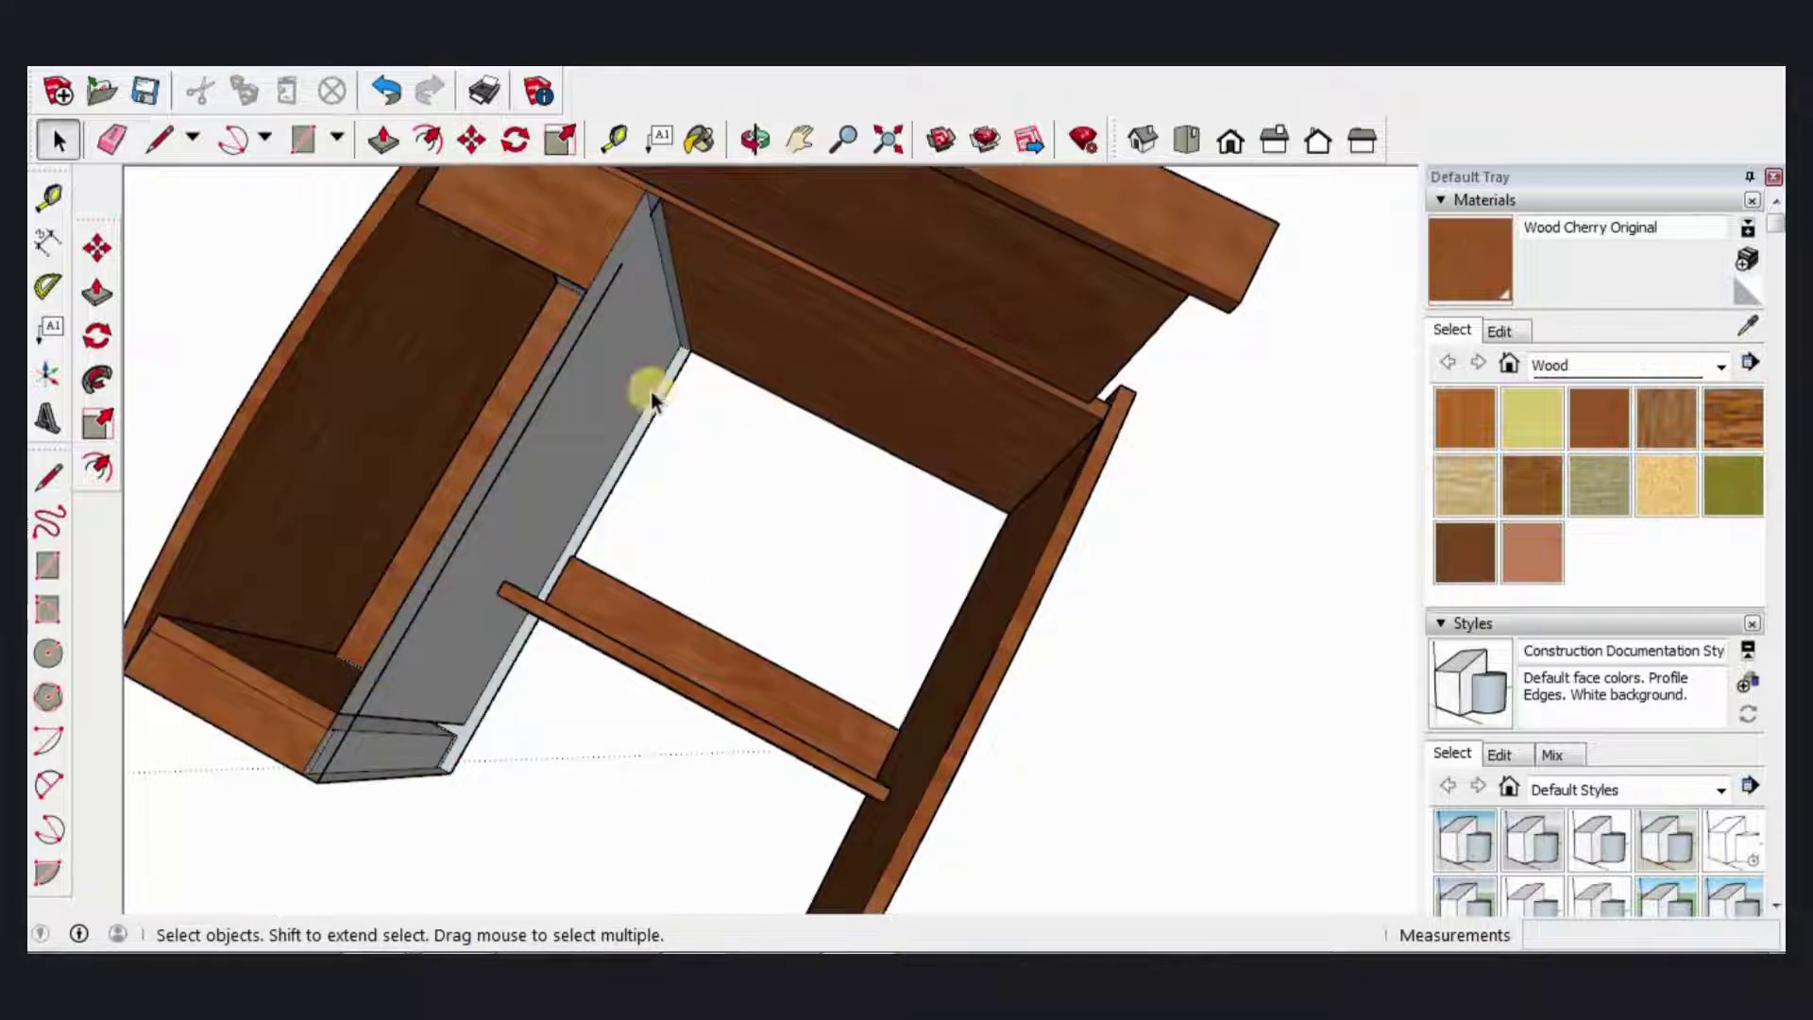
pyautogui.hotkey('ctrl', 'z')
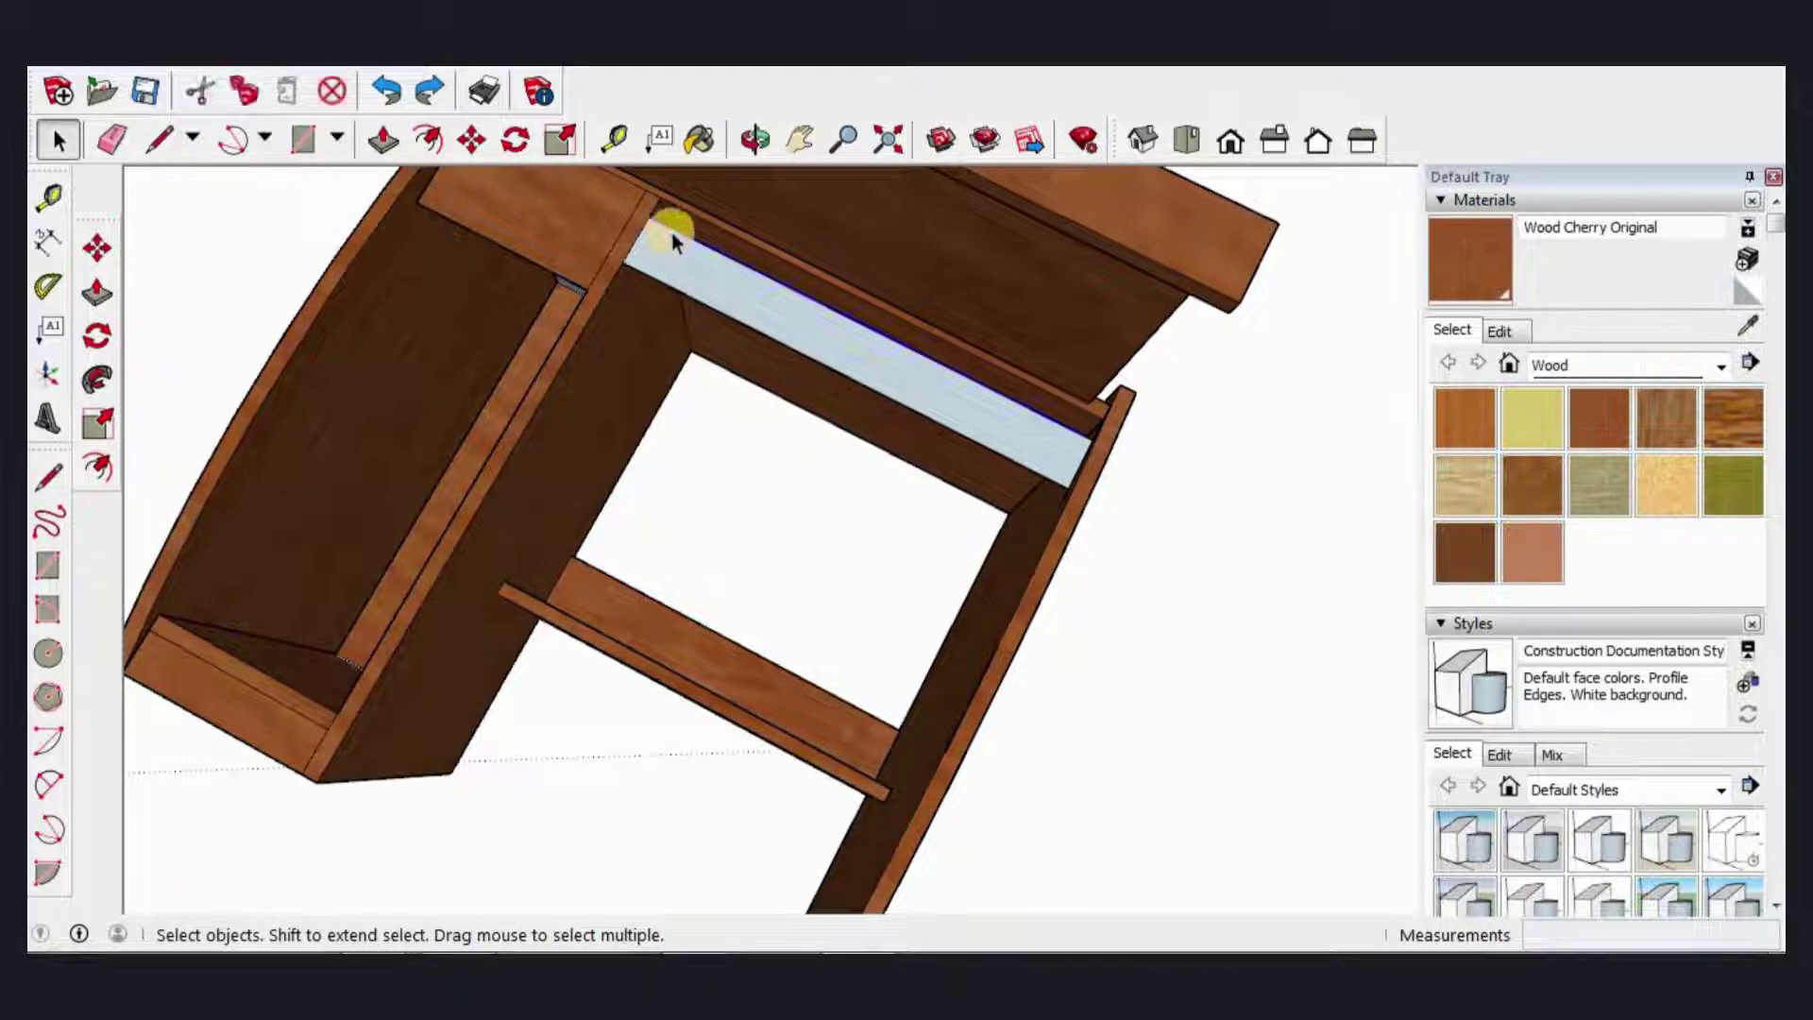
pyautogui.hotkey('ctrl', 'y')
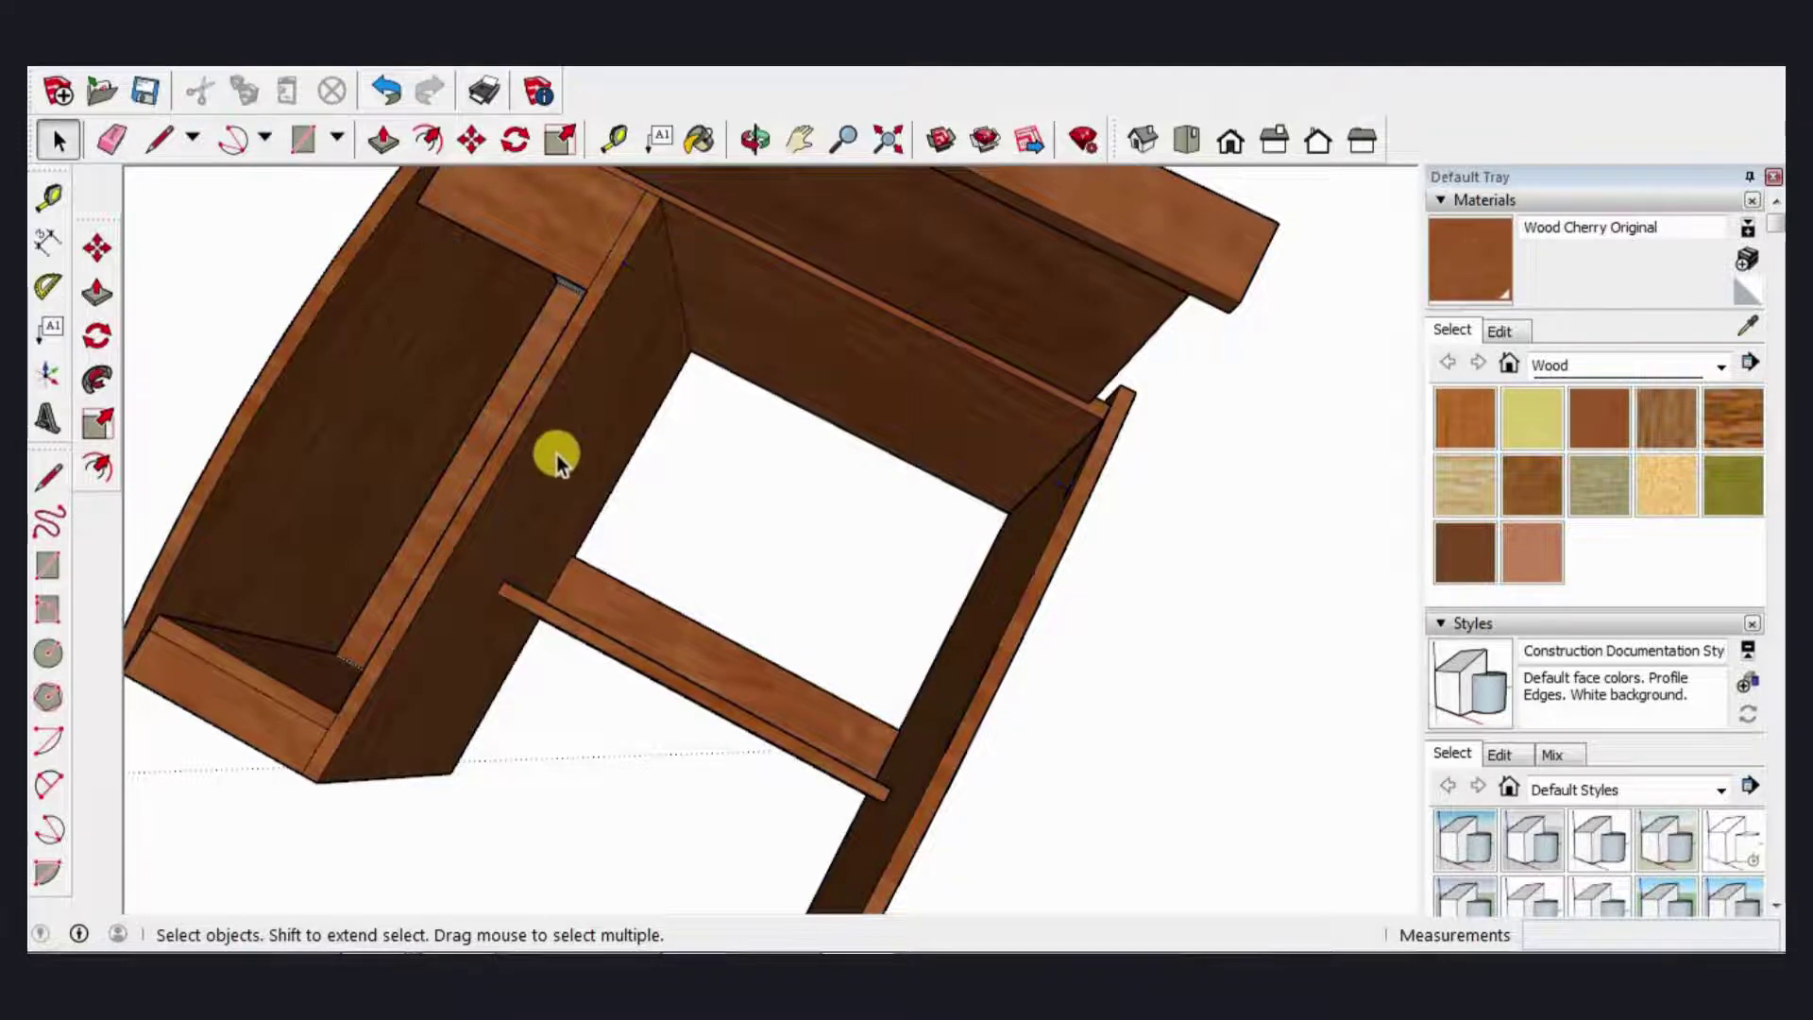
pyautogui.scroll(-3, 607, 352)
# Step: Paint the grey side cabinet panel Wood Cherry Original
pyautogui.moveTo(607, 352)
pyautogui.mouseDown(button='middle')
pyautogui.moveTo(979, 274)
pyautogui.moveTo(365, 605)
pyautogui.mouseUp(button='middle')
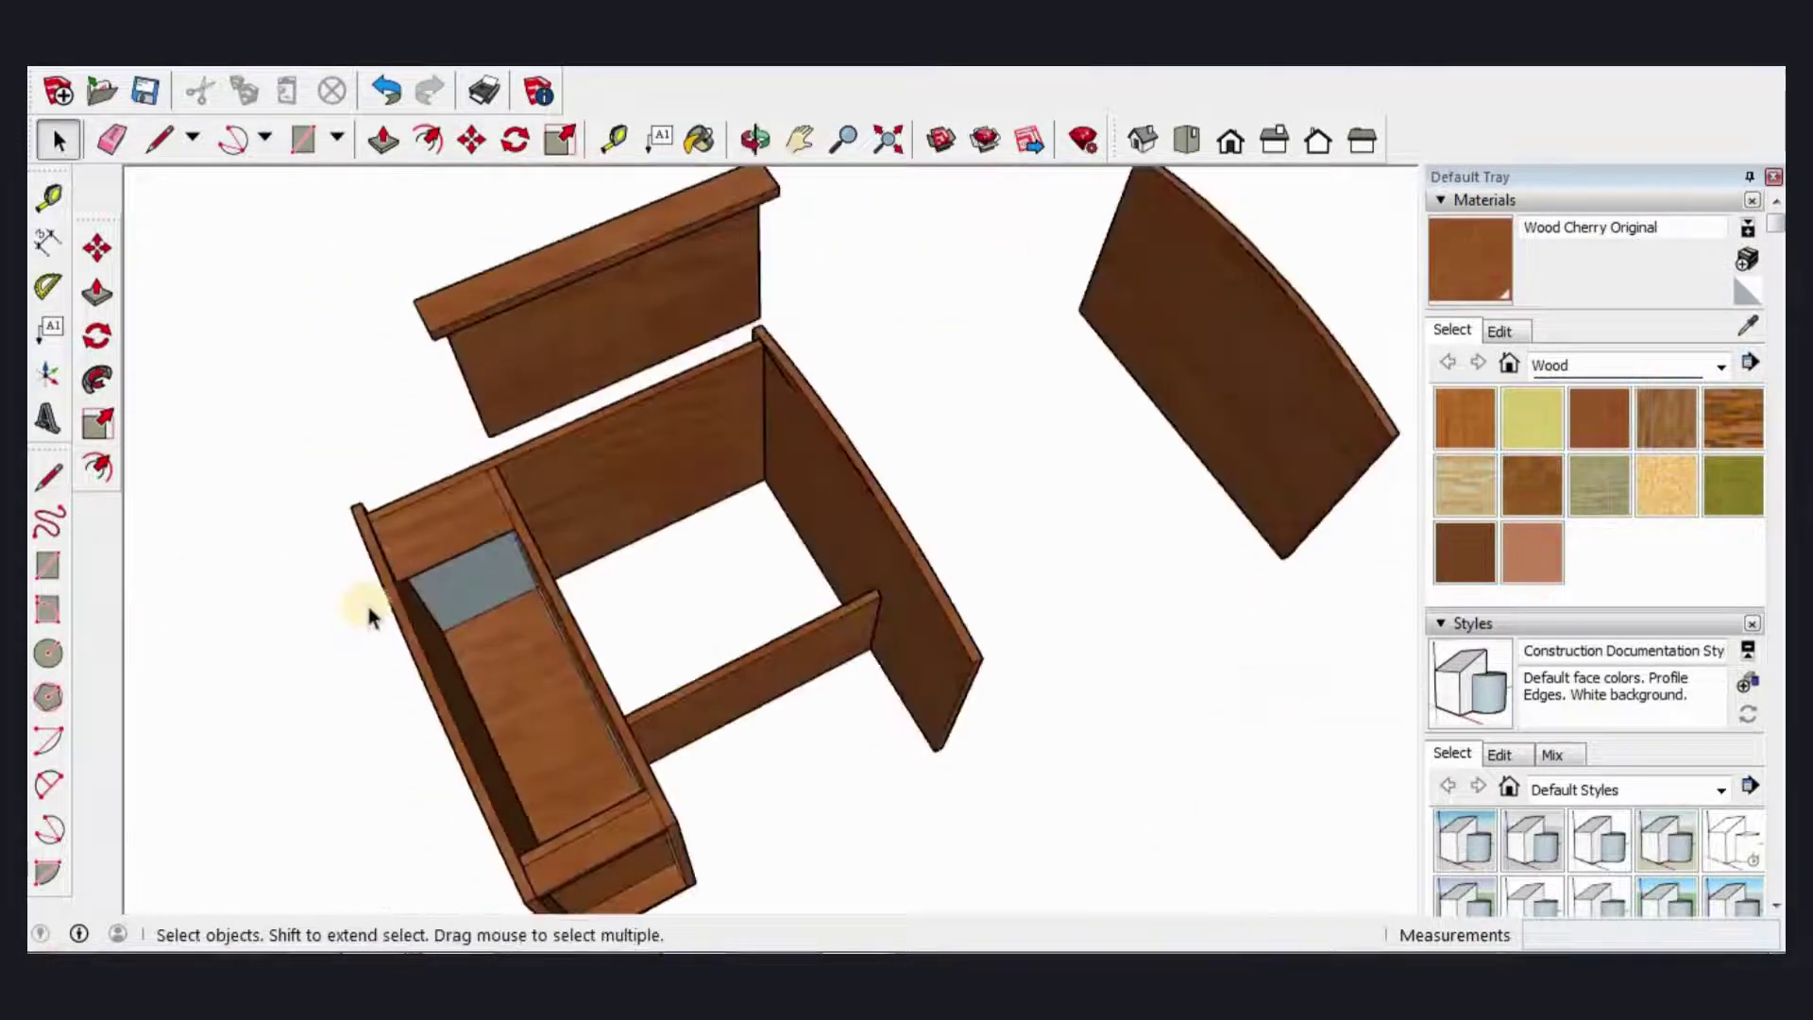
pyautogui.scroll(3, 387, 567)
pyautogui.moveTo(404, 526)
pyautogui.mouseDown(button='middle')
pyautogui.moveTo(506, 607)
pyautogui.moveTo(438, 462)
pyautogui.moveTo(417, 190)
pyautogui.moveTo(382, 142)
pyautogui.mouseUp(button='middle')
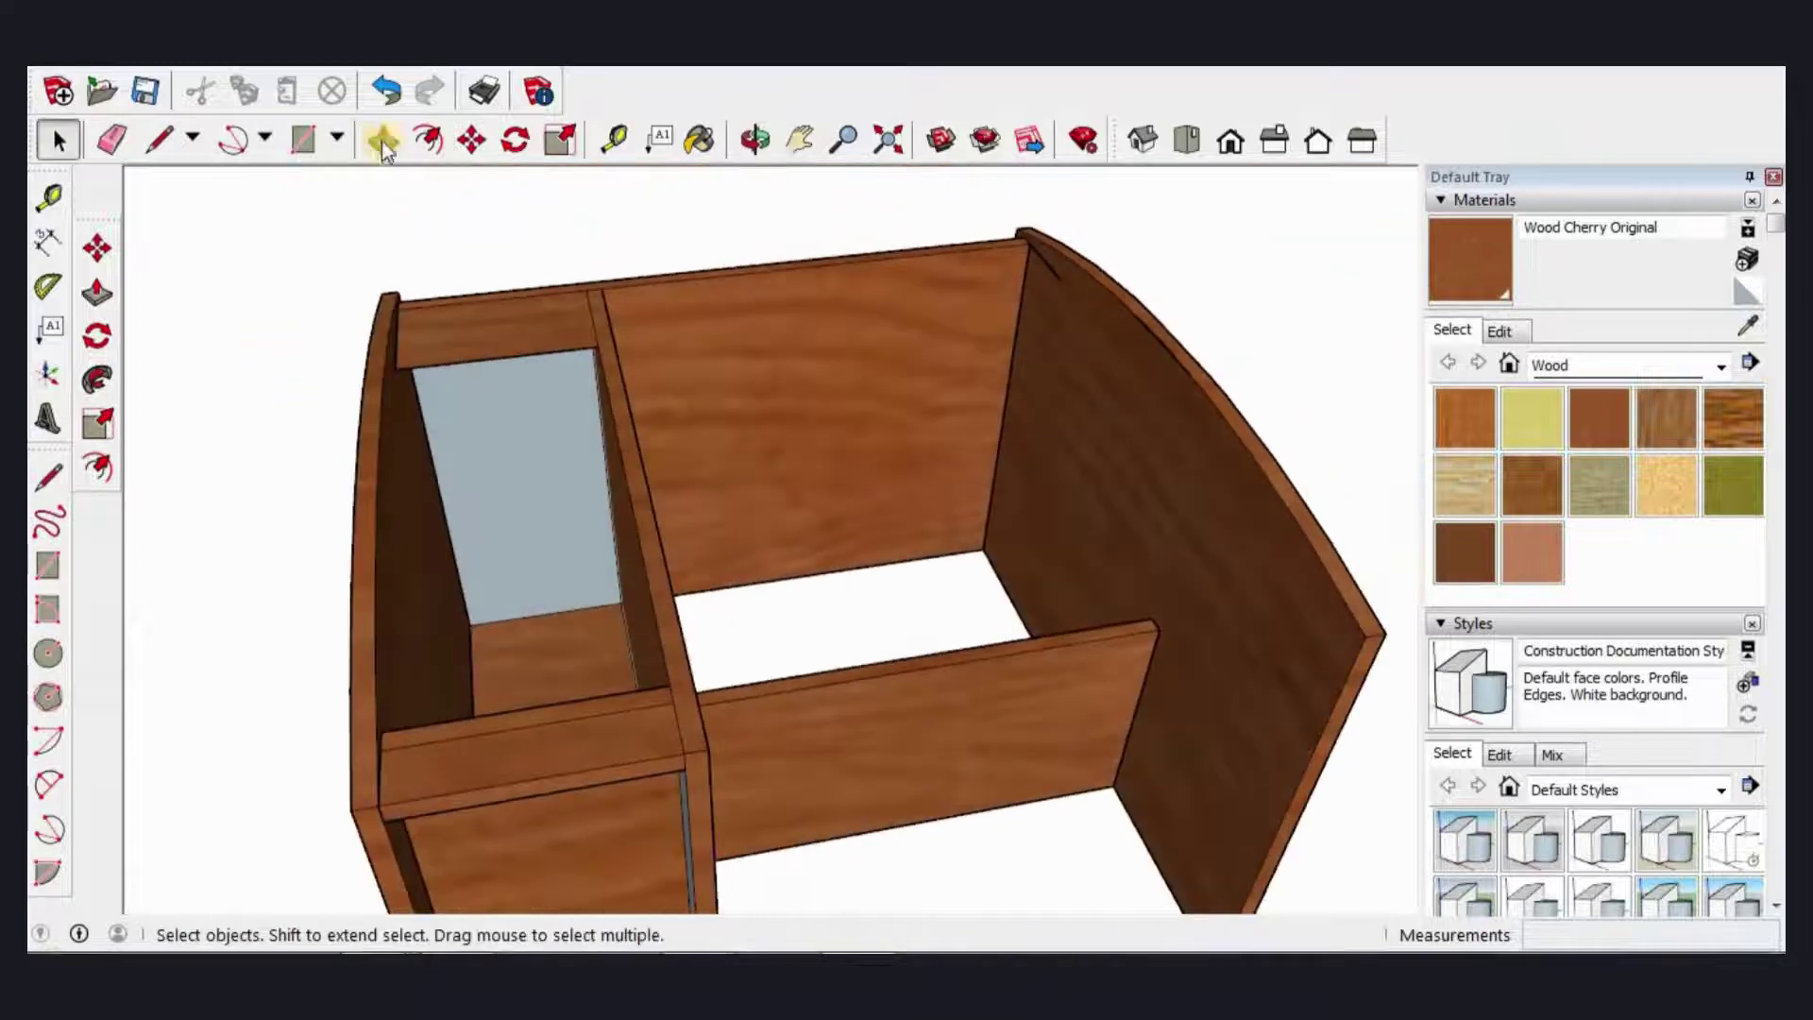
pyautogui.click(1505, 274)
pyautogui.click(529, 463)
pyautogui.moveTo(648, 566)
pyautogui.mouseDown(button='middle')
pyautogui.moveTo(1080, 538)
pyautogui.moveTo(519, 709)
pyautogui.mouseUp(button='middle')
# Step: Select the drawer front to reposition it with Move
pyautogui.press('space')
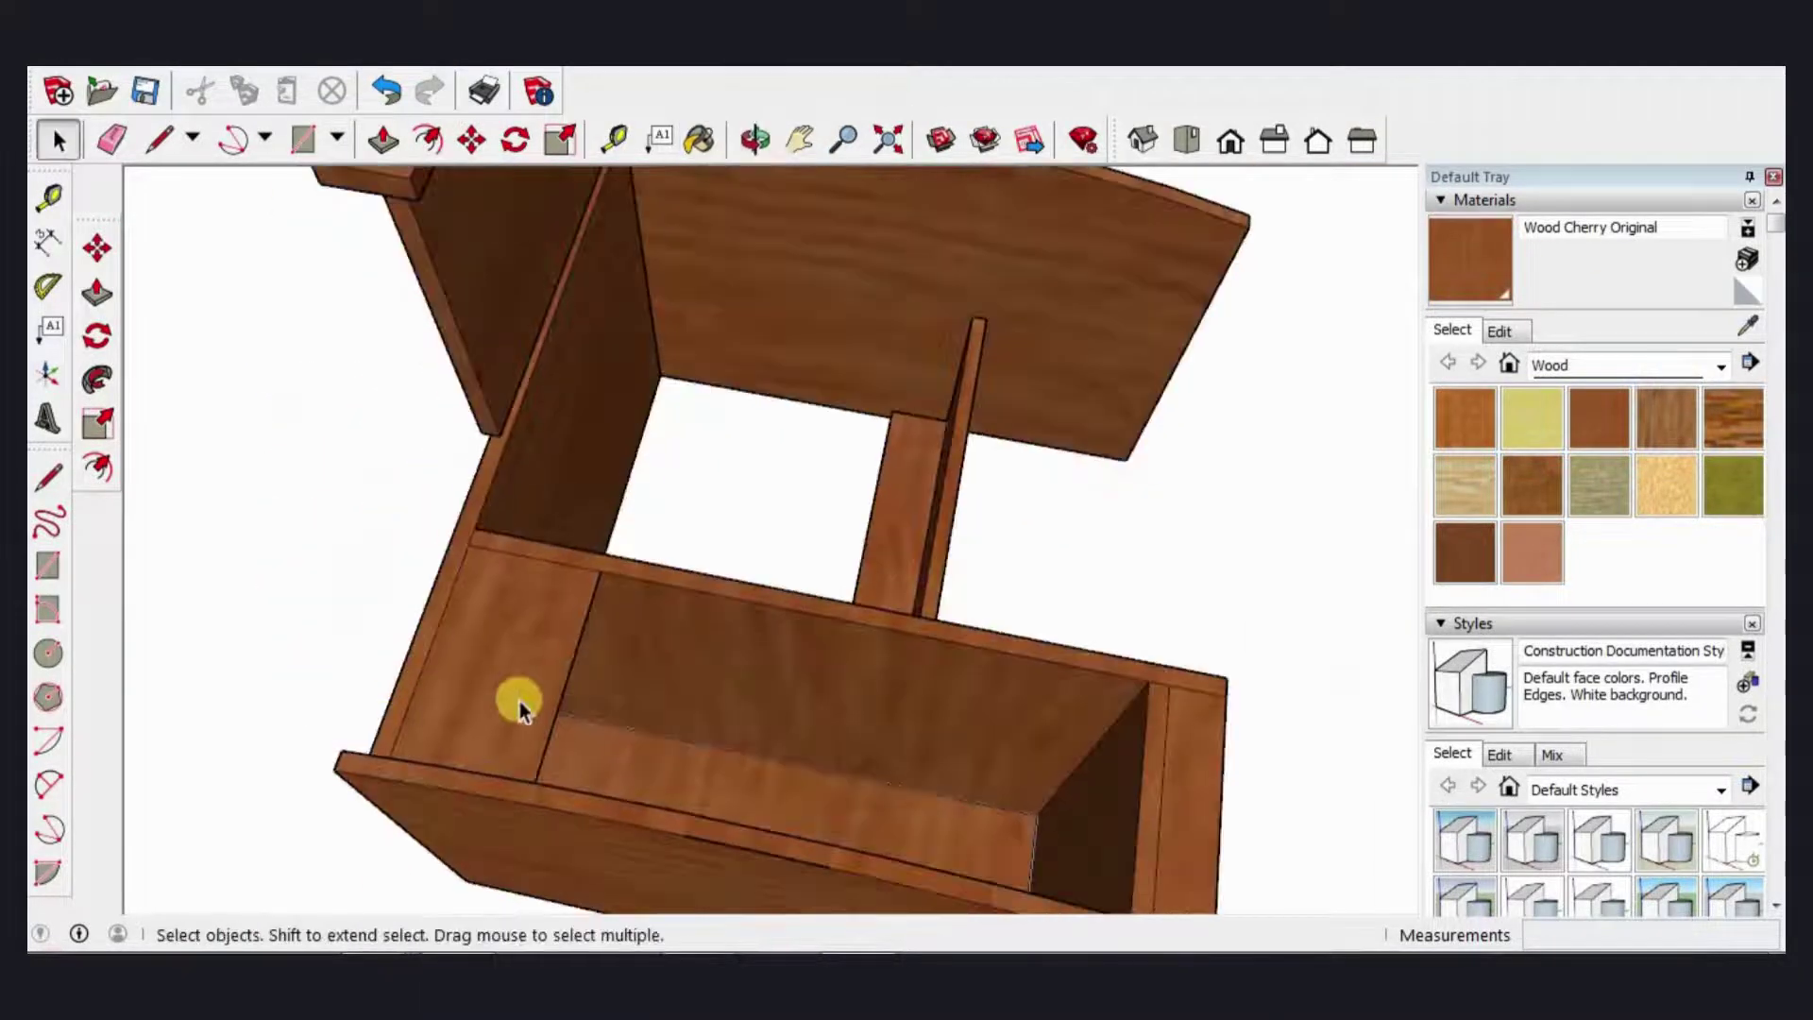
pyautogui.moveTo(541, 604)
pyautogui.mouseDown(button='middle')
pyautogui.moveTo(530, 546)
pyautogui.moveTo(554, 602)
pyautogui.moveTo(813, 450)
pyautogui.moveTo(746, 522)
pyautogui.mouseUp(button='middle')
pyautogui.scroll(-3, 814, 530)
pyautogui.scroll(-2, 814, 530)
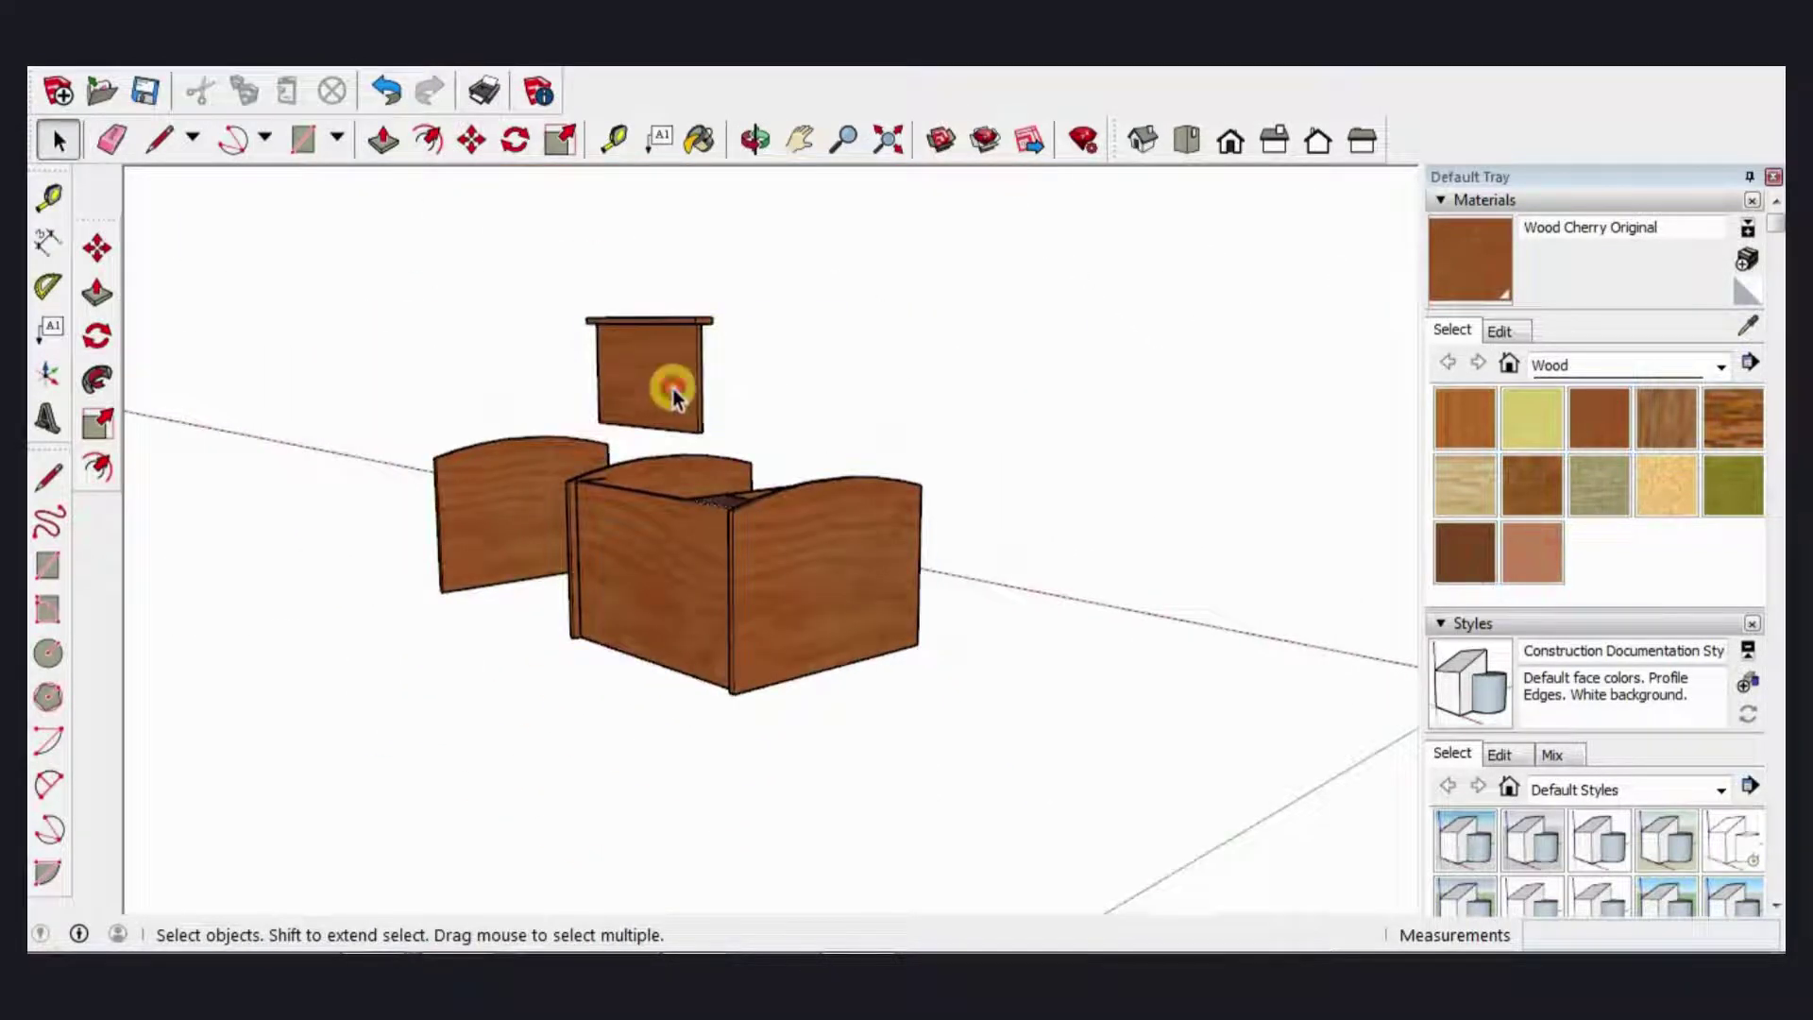
pyautogui.click(695, 422)
pyautogui.press('m')
pyautogui.scroll(1, 737, 522)
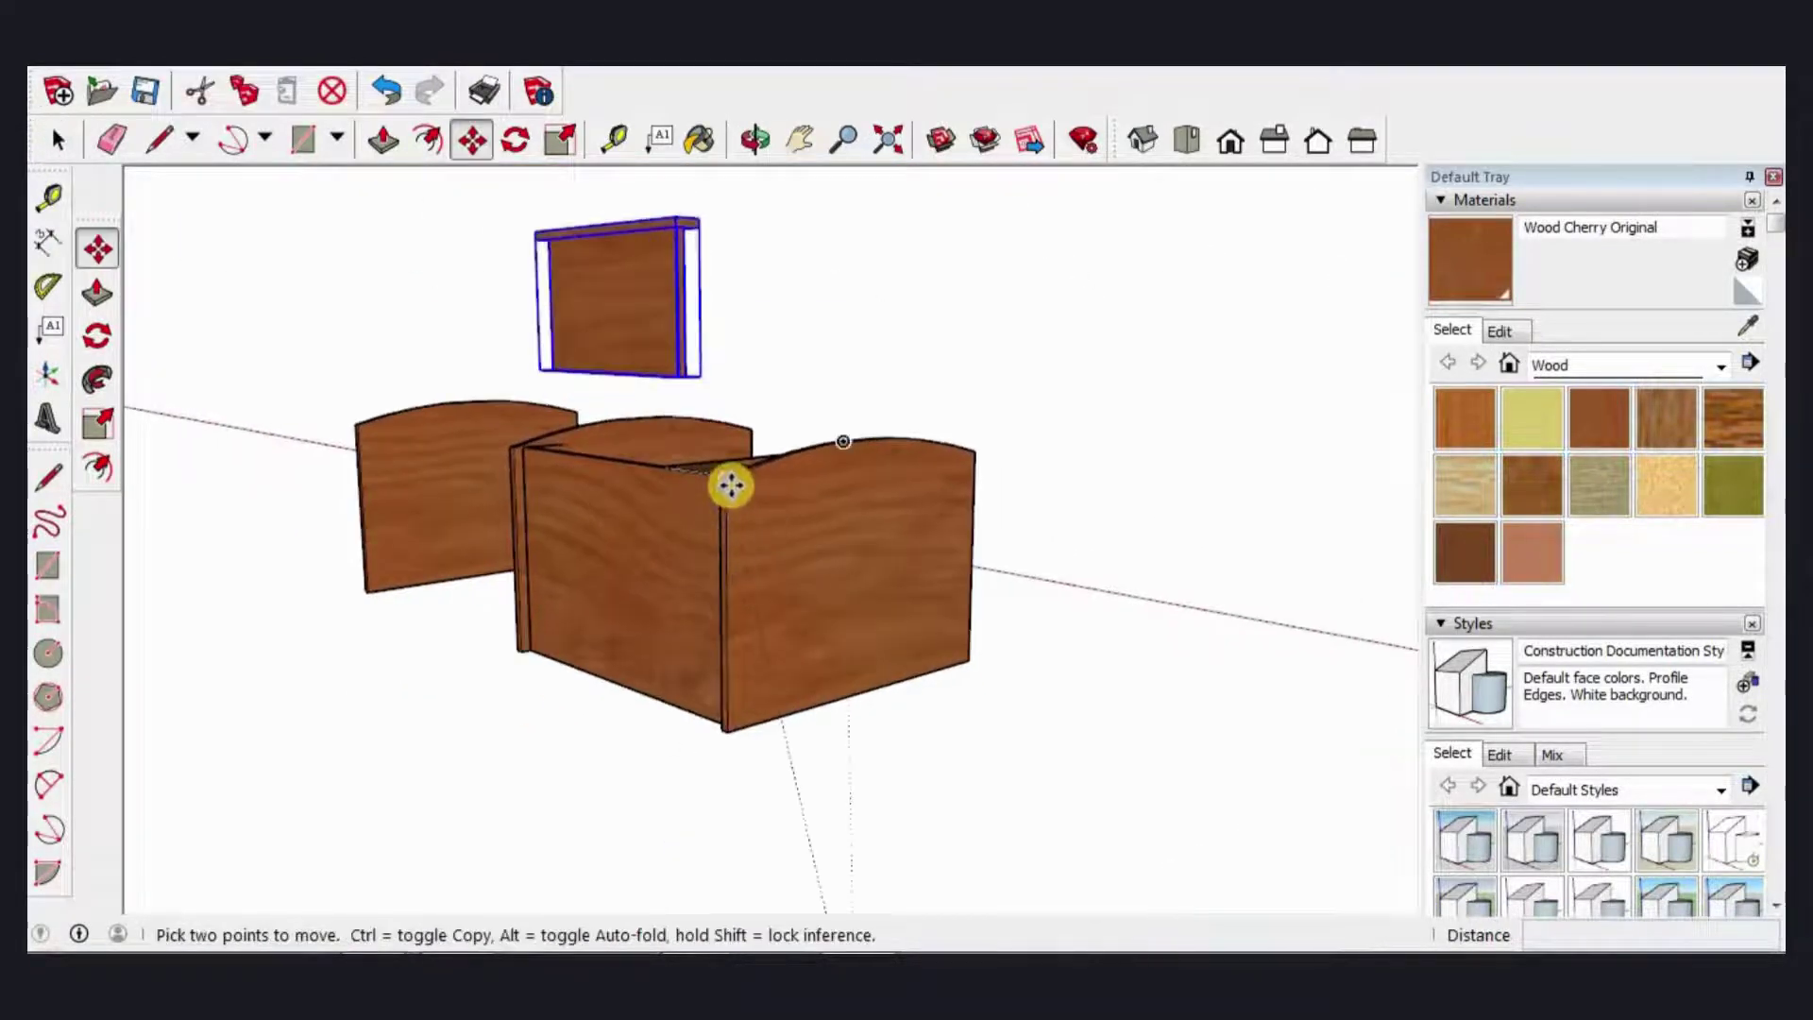
# Step: Lower the drawer front into its opening beneath the desk top
pyautogui.click(730, 486)
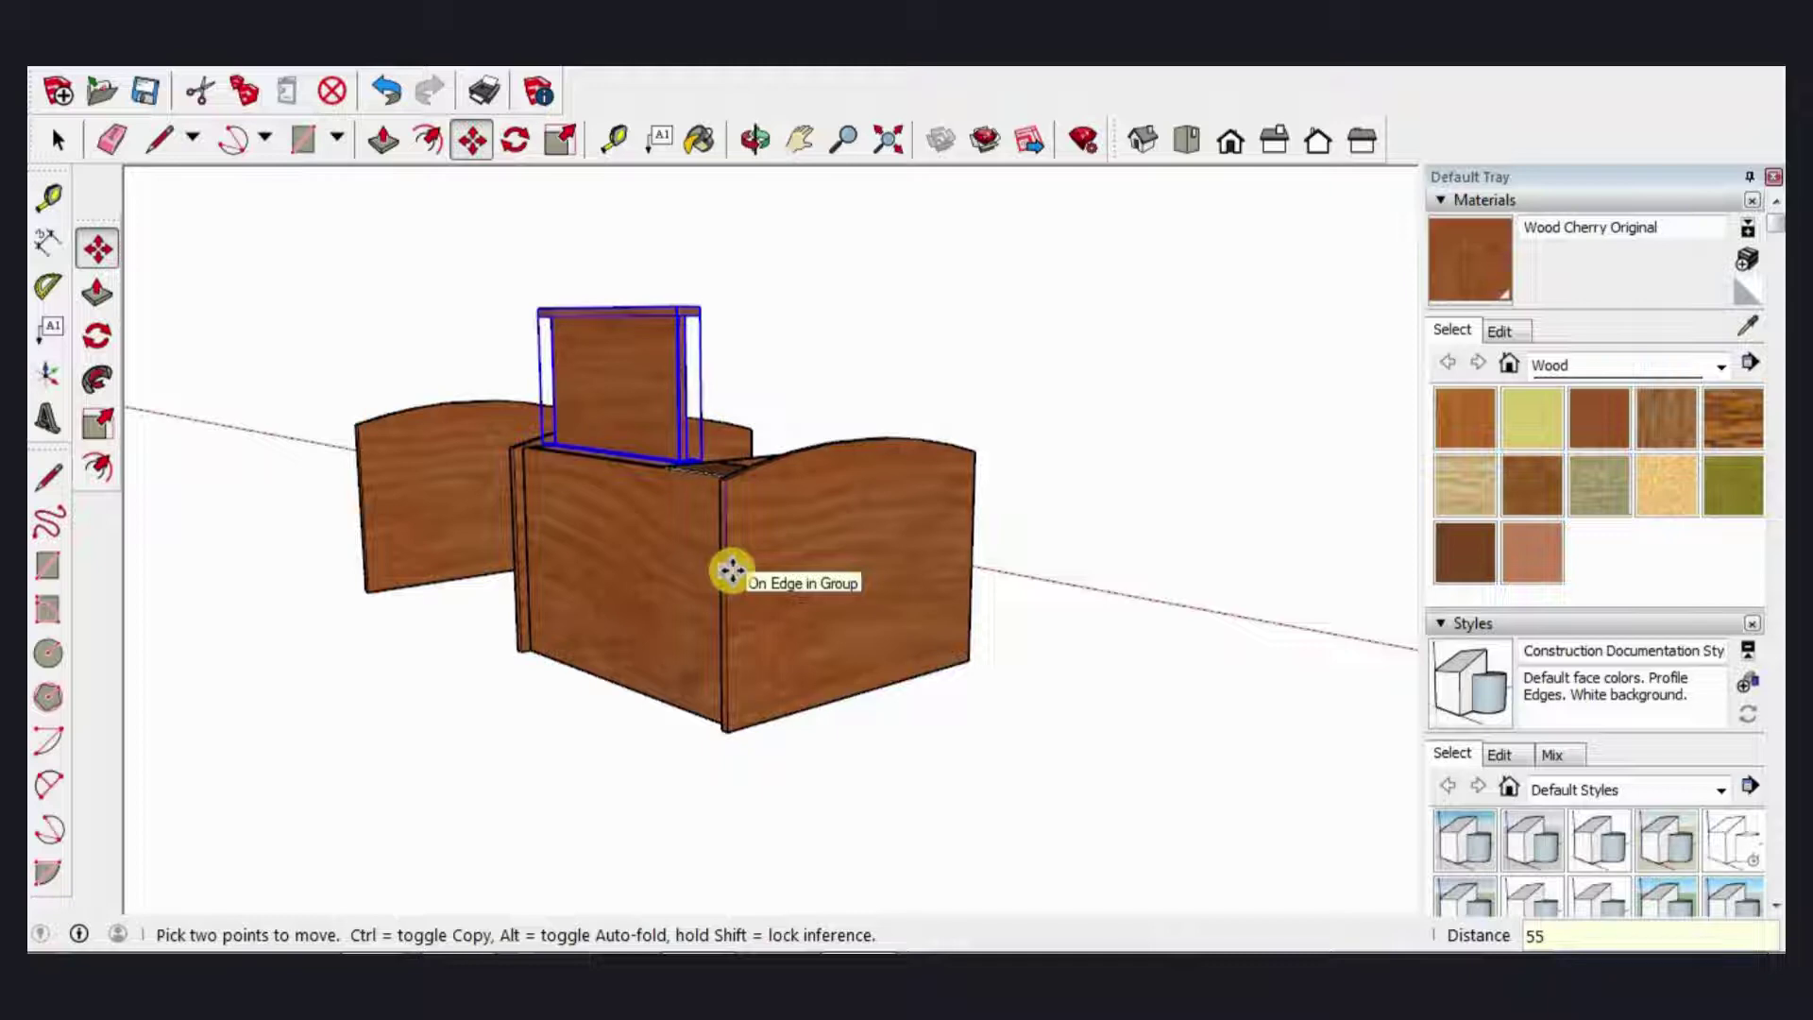
pyautogui.write('0')
pyautogui.press('Return')
pyautogui.press('space')
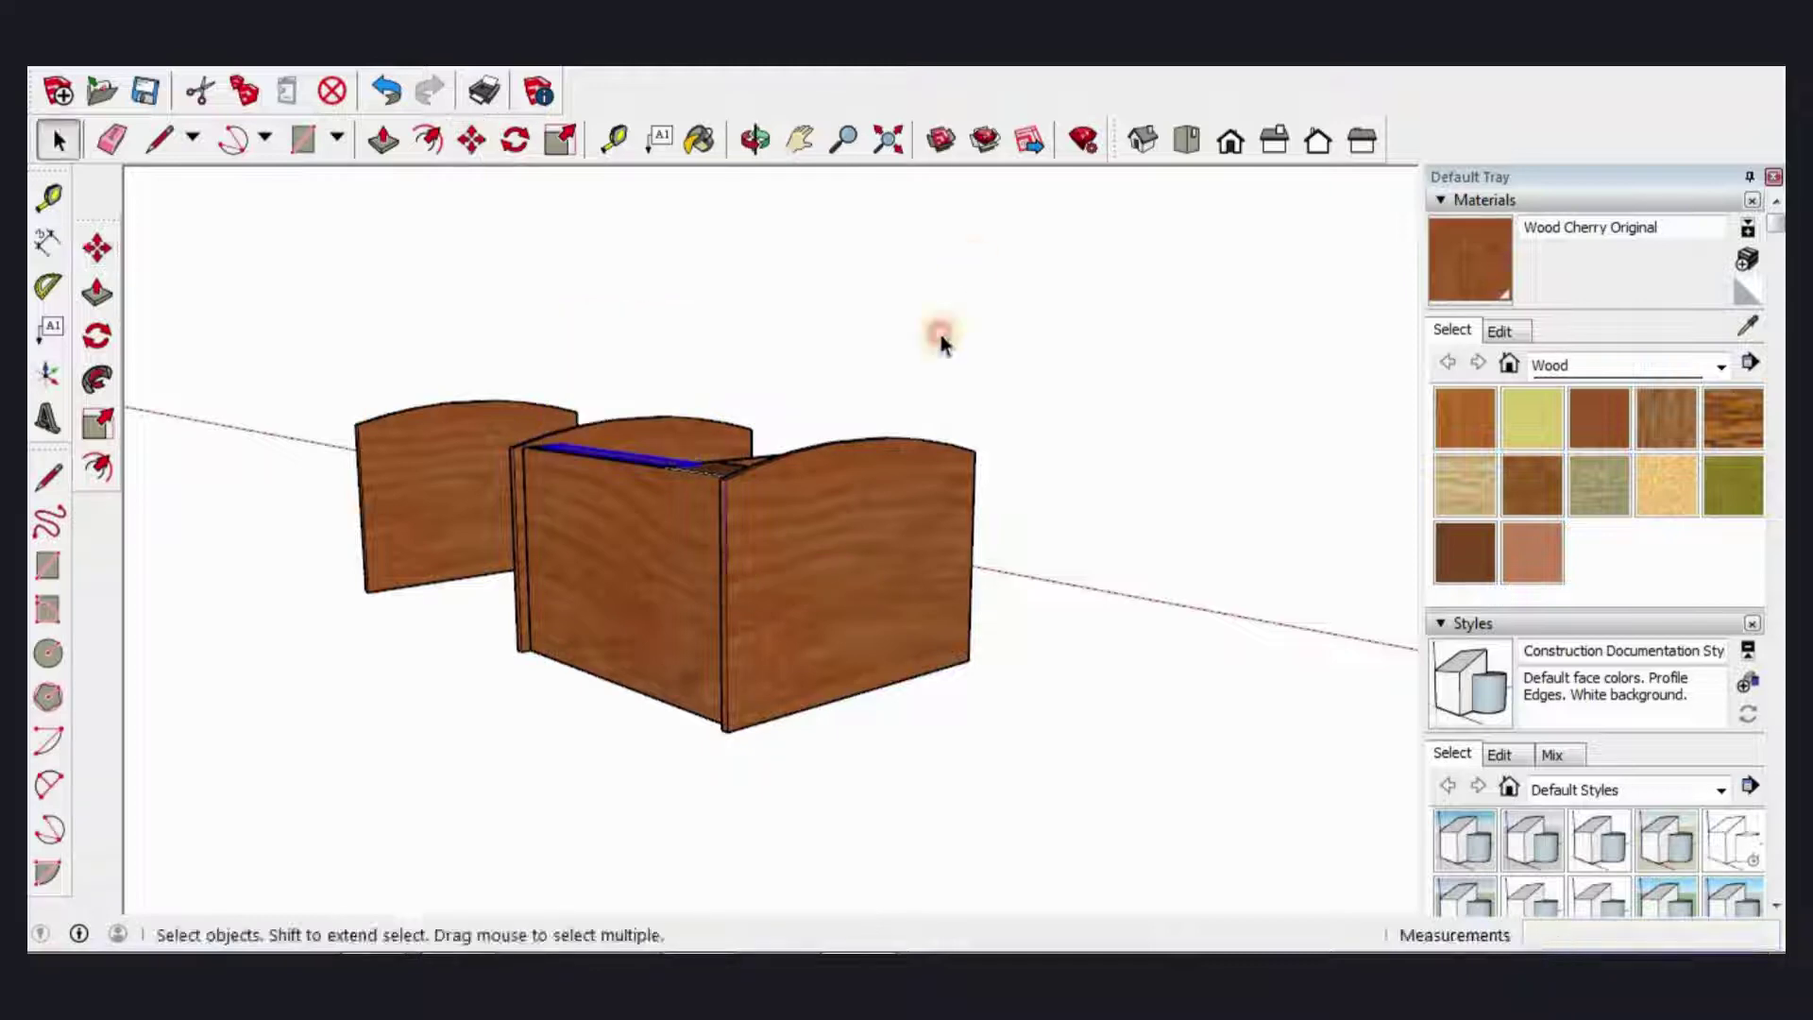
pyautogui.moveTo(945, 621)
pyautogui.mouseDown(button='middle')
pyautogui.moveTo(818, 638)
pyautogui.moveTo(762, 610)
pyautogui.mouseUp(button='middle')
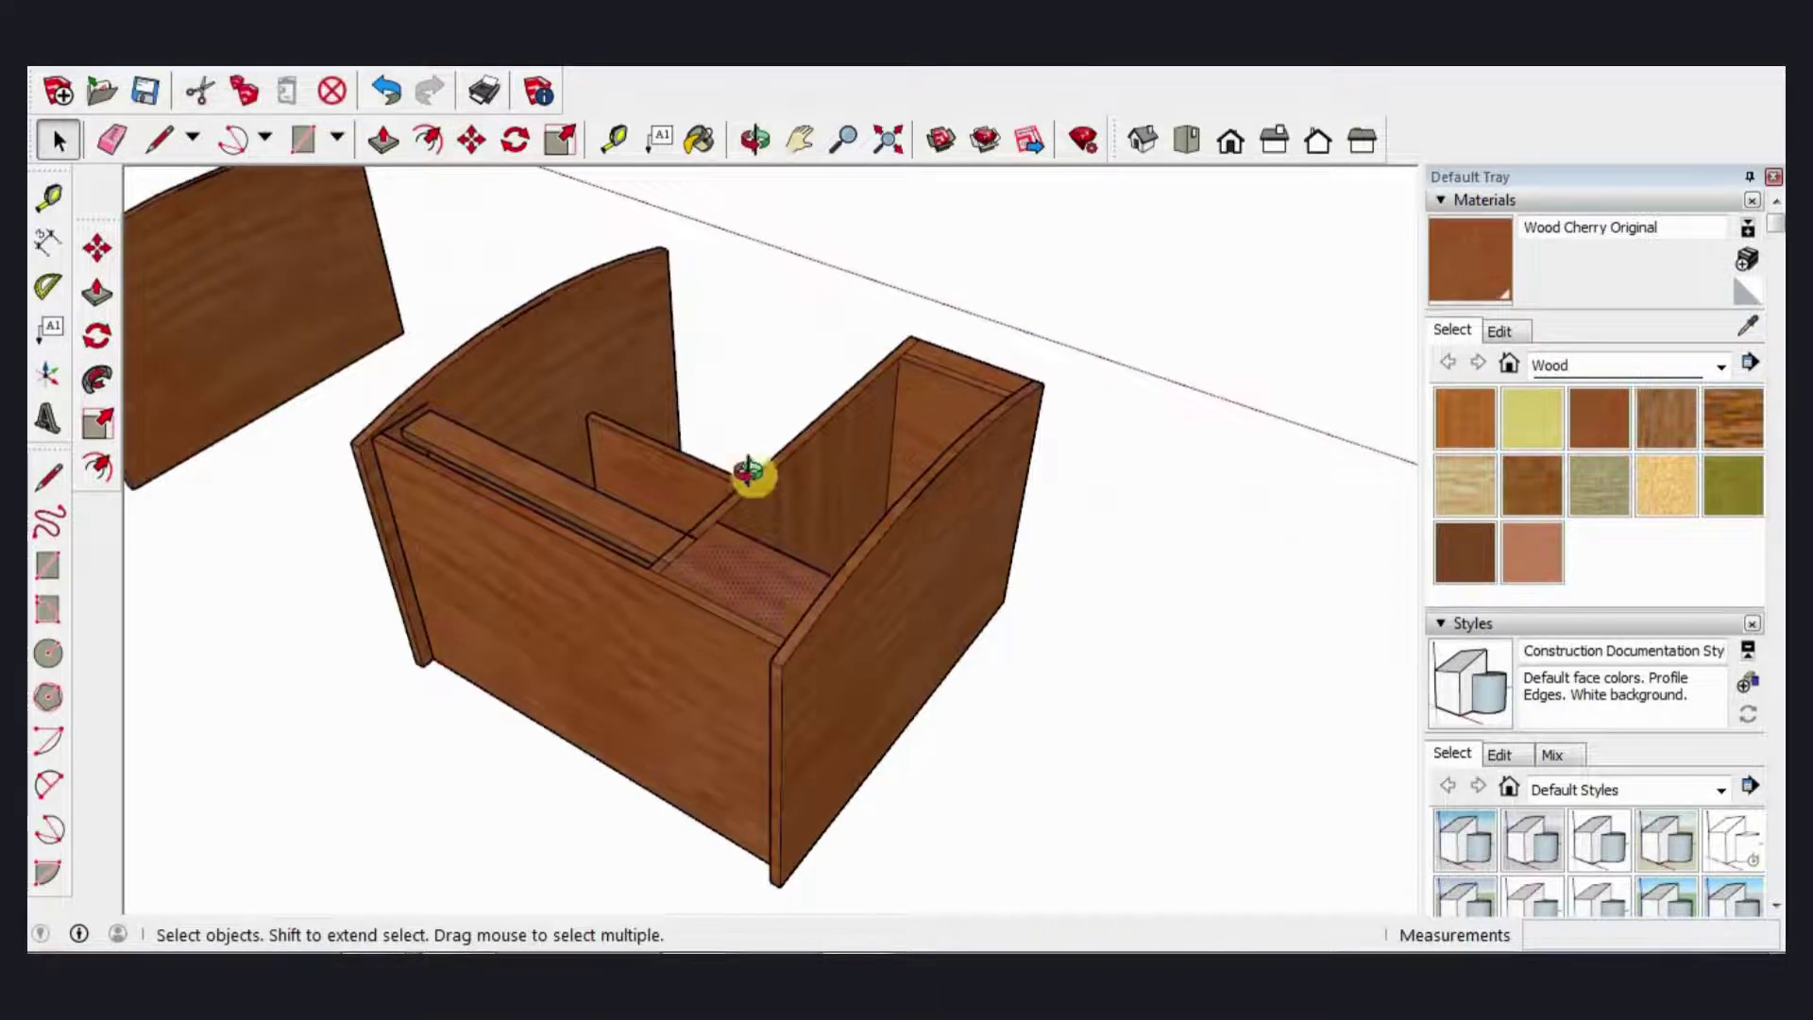
pyautogui.moveTo(749, 472)
pyautogui.mouseDown(button='middle')
pyautogui.moveTo(437, 535)
pyautogui.moveTo(413, 586)
pyautogui.moveTo(546, 540)
pyautogui.moveTo(586, 548)
pyautogui.mouseUp(button='middle')
pyautogui.scroll(3, 765, 602)
# Step: Paint the last grey side face cherry wood and inspect the desk's underside
pyautogui.press('b')
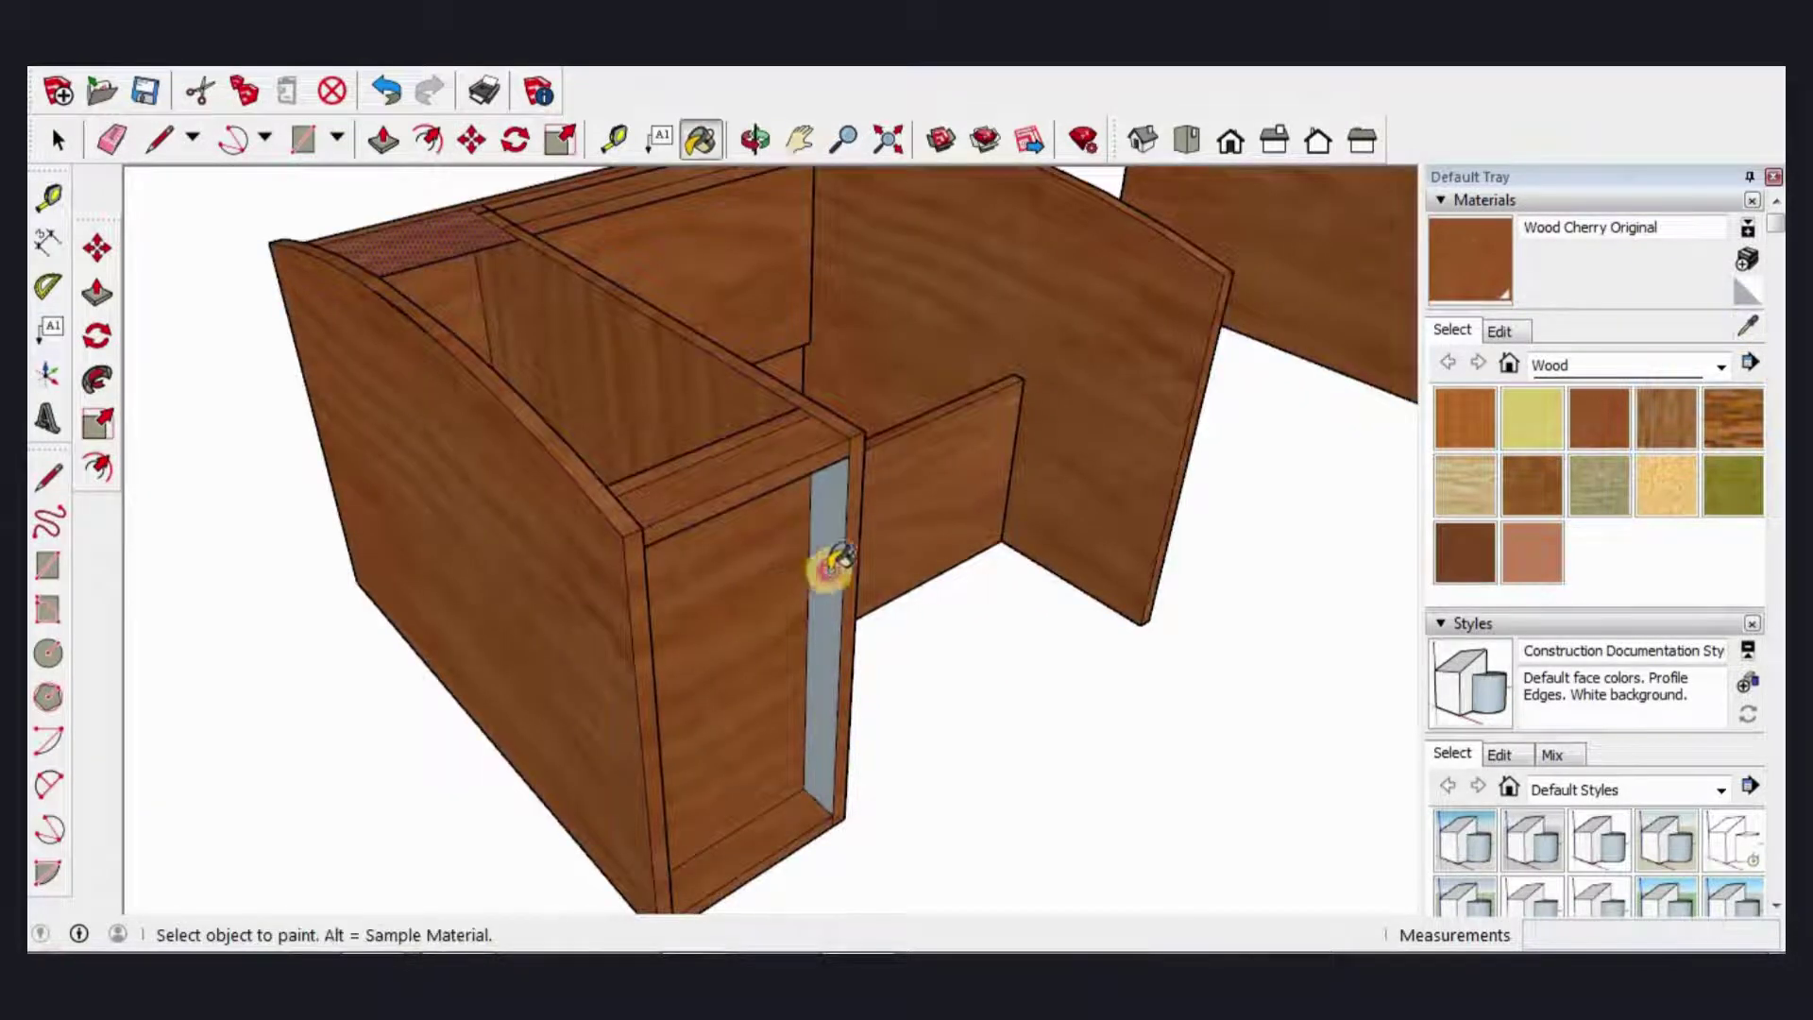
pyautogui.click(831, 565)
pyautogui.scroll(-3, 938, 535)
pyautogui.moveTo(938, 534)
pyautogui.mouseDown(button='middle')
pyautogui.moveTo(510, 579)
pyautogui.moveTo(809, 369)
pyautogui.moveTo(969, 627)
pyautogui.moveTo(971, 514)
pyautogui.mouseUp(button='middle')
pyautogui.scroll(-3, 838, 486)
pyautogui.moveTo(837, 485); pyautogui.dragTo(959, 510, button='middle')
pyautogui.scroll(5, 1126, 514)
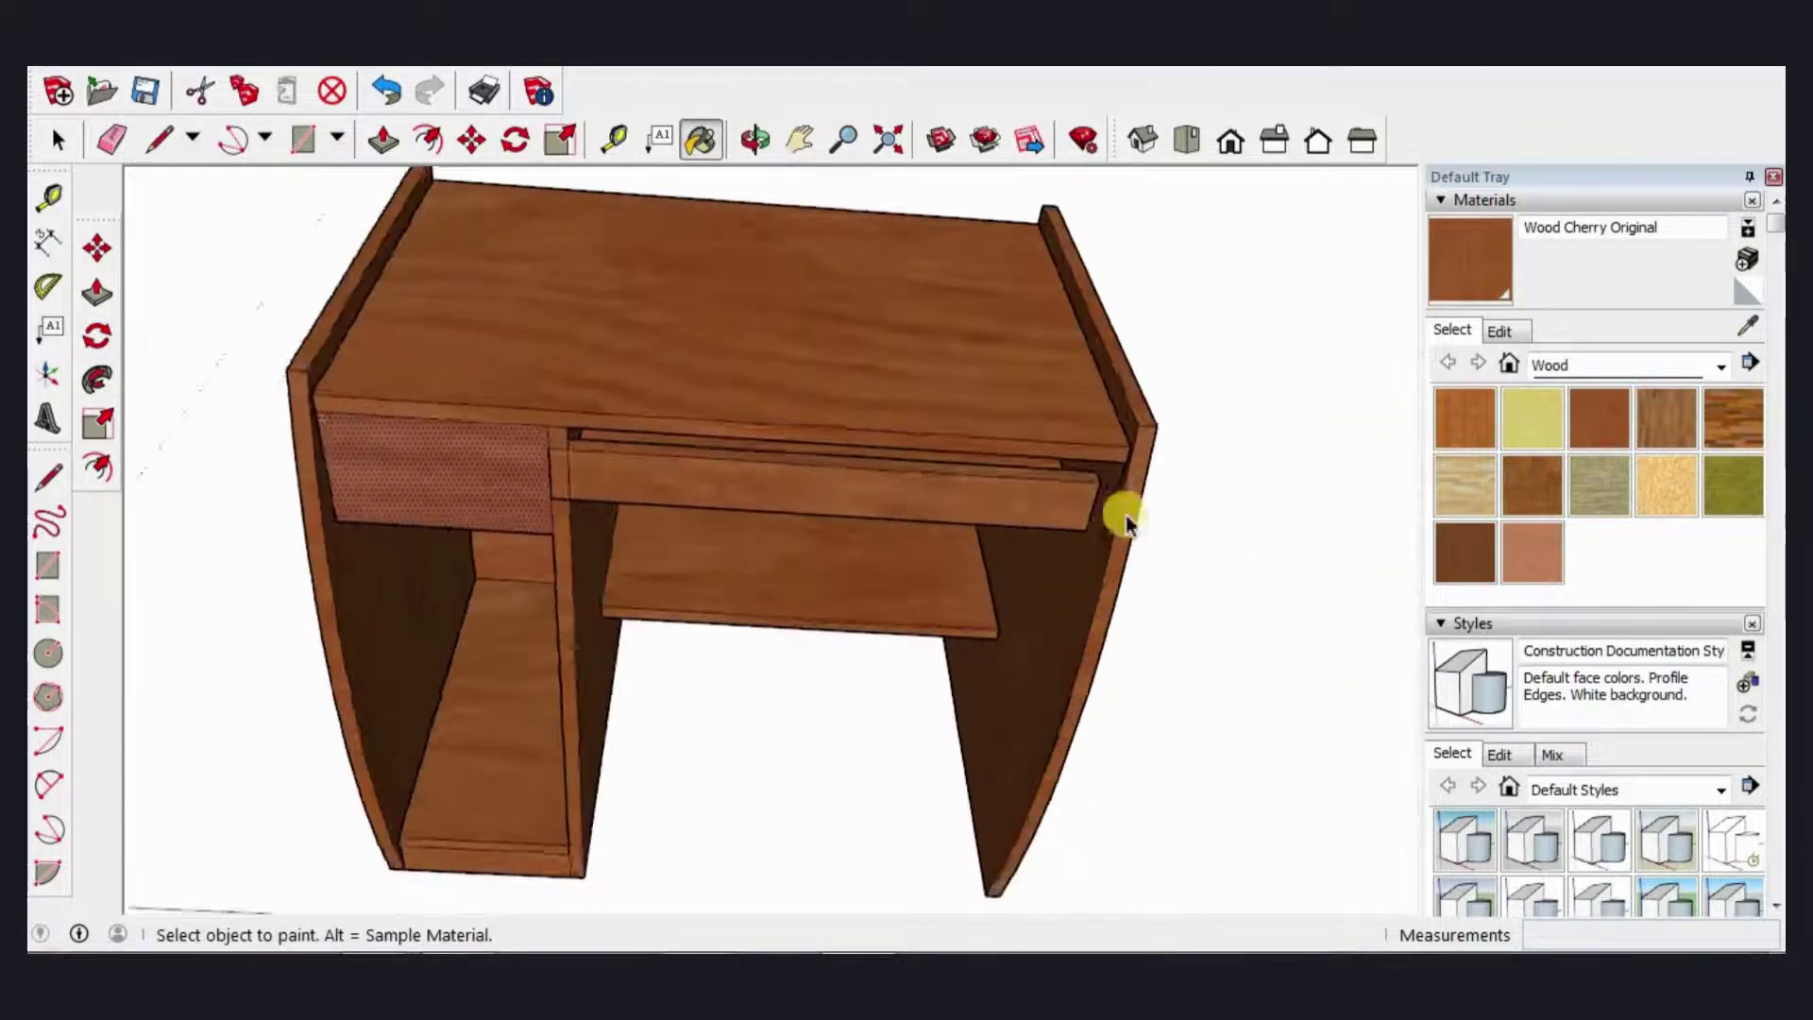
pyautogui.scroll(1, 1126, 514)
pyautogui.press('space')
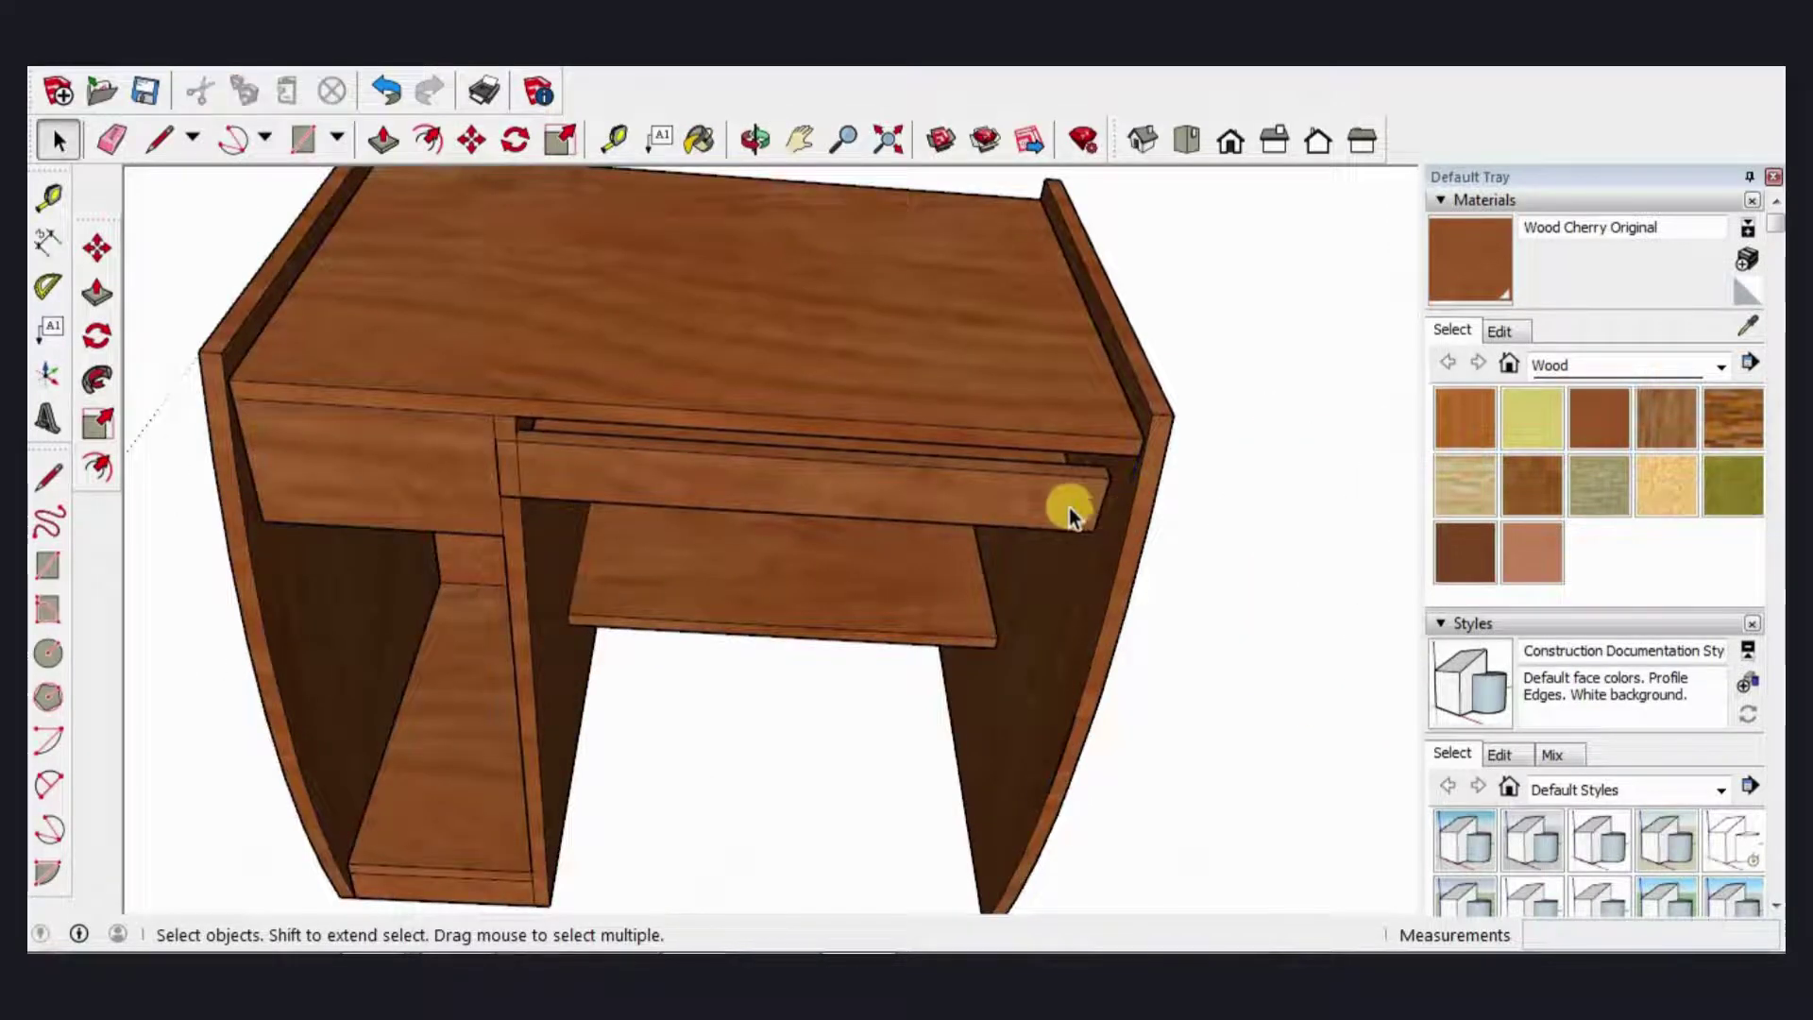
pyautogui.scroll(-3, 1069, 510)
pyautogui.moveTo(793, 636); pyautogui.dragTo(615, 716, button='middle')
pyautogui.scroll(3, 728, 712)
pyautogui.moveTo(728, 712)
pyautogui.mouseDown(button='middle')
pyautogui.moveTo(552, 798)
pyautogui.moveTo(615, 728)
pyautogui.mouseUp(button='middle')
pyautogui.scroll(3, 641, 642)
# Step: Draw a face over the top opening and paint the front crossbar cherry wood
pyautogui.moveTo(404, 618); pyautogui.dragTo(332, 168, button='middle')
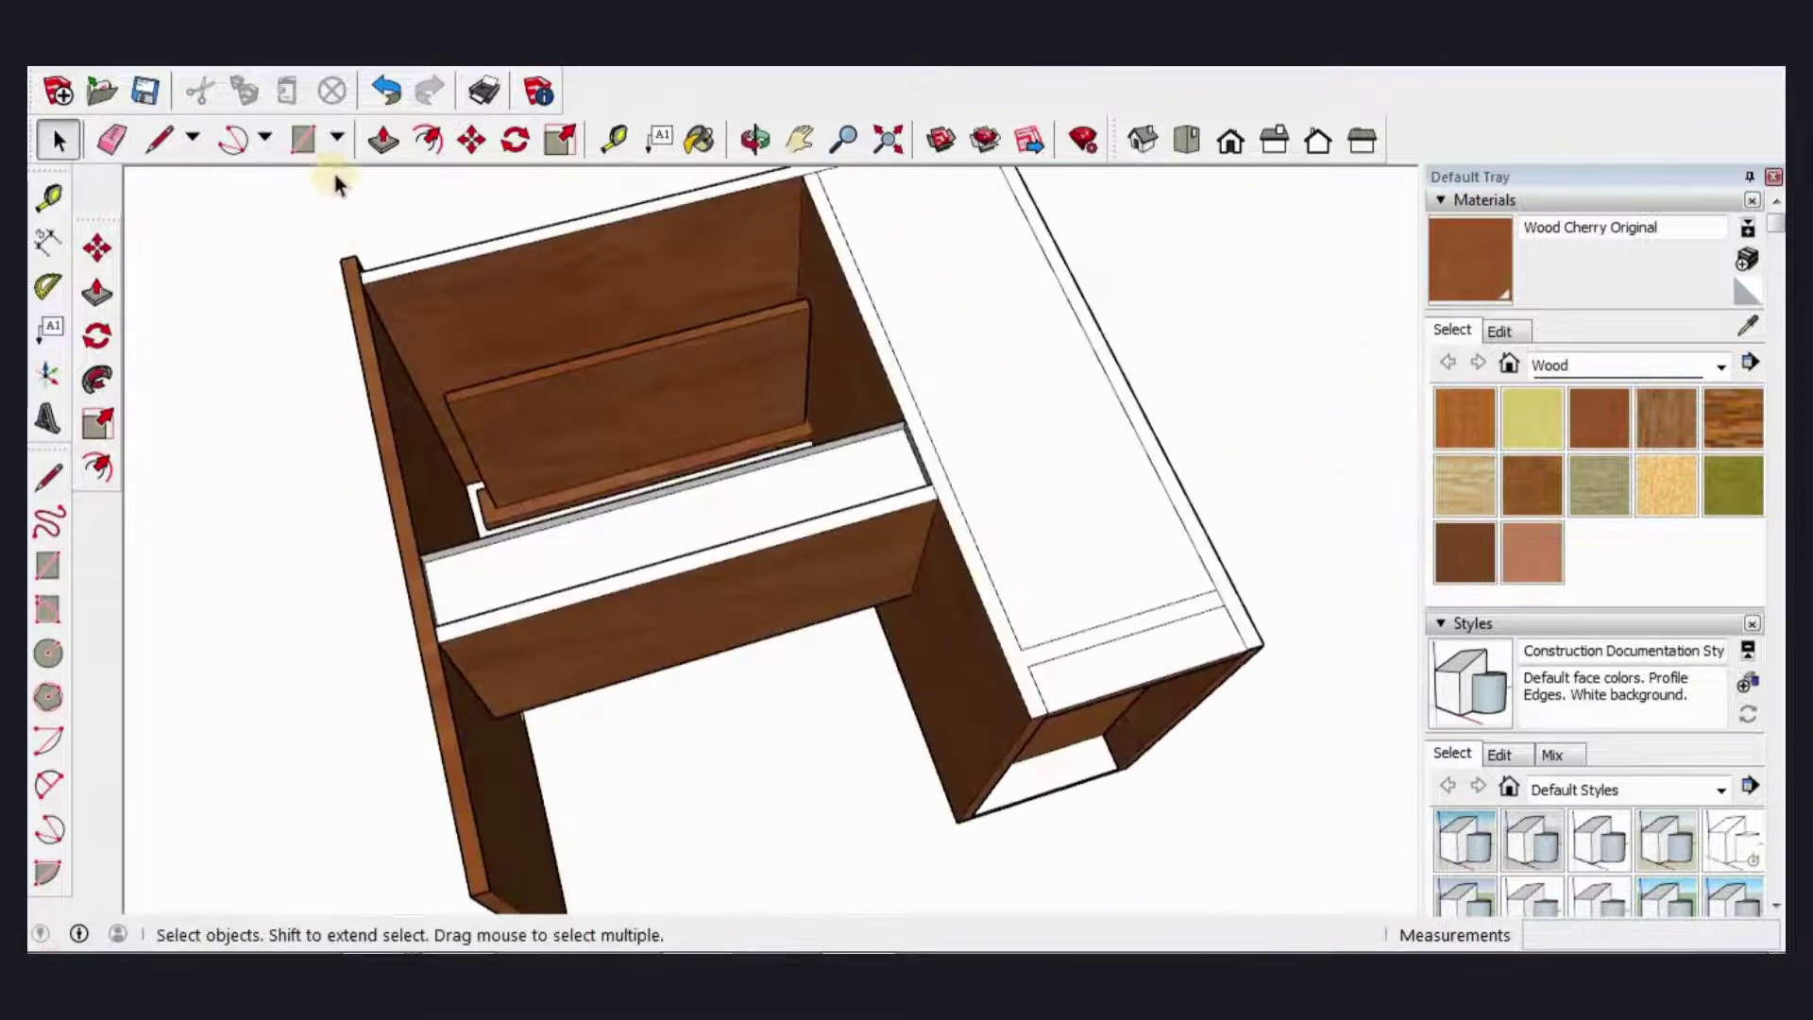
pyautogui.click(303, 140)
pyautogui.click(418, 554)
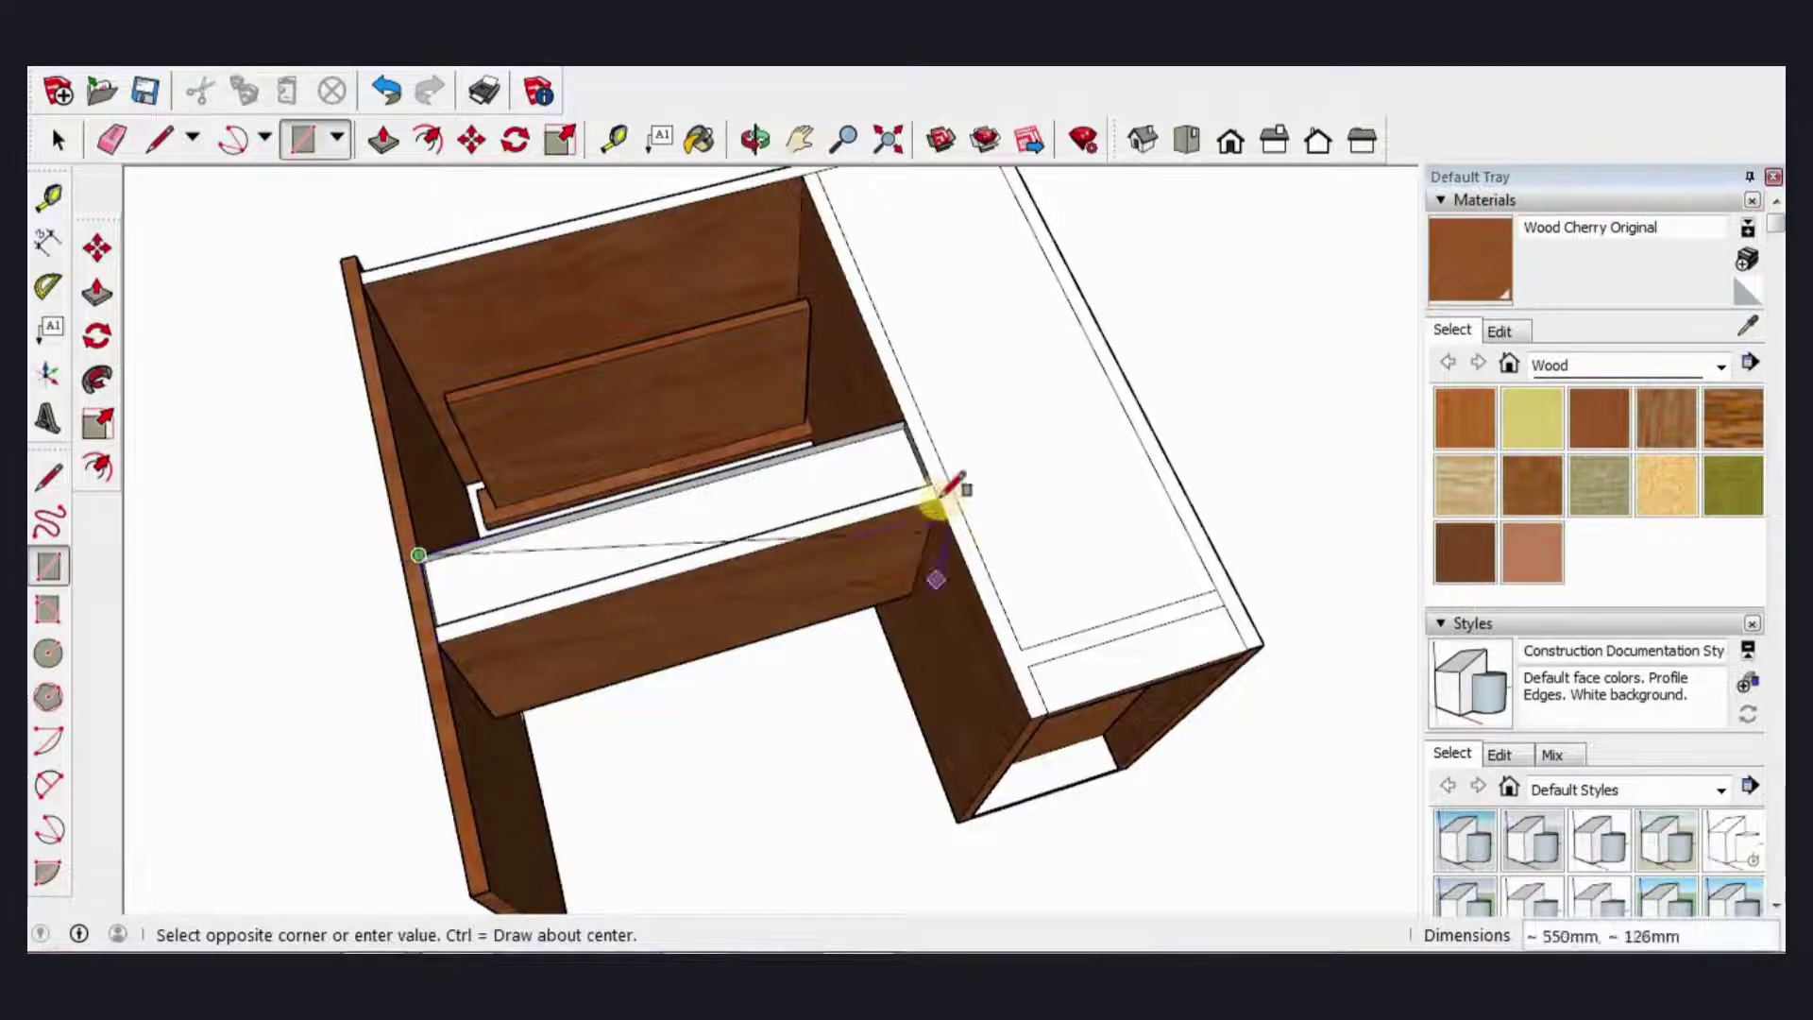
pyautogui.click(930, 488)
pyautogui.press('space')
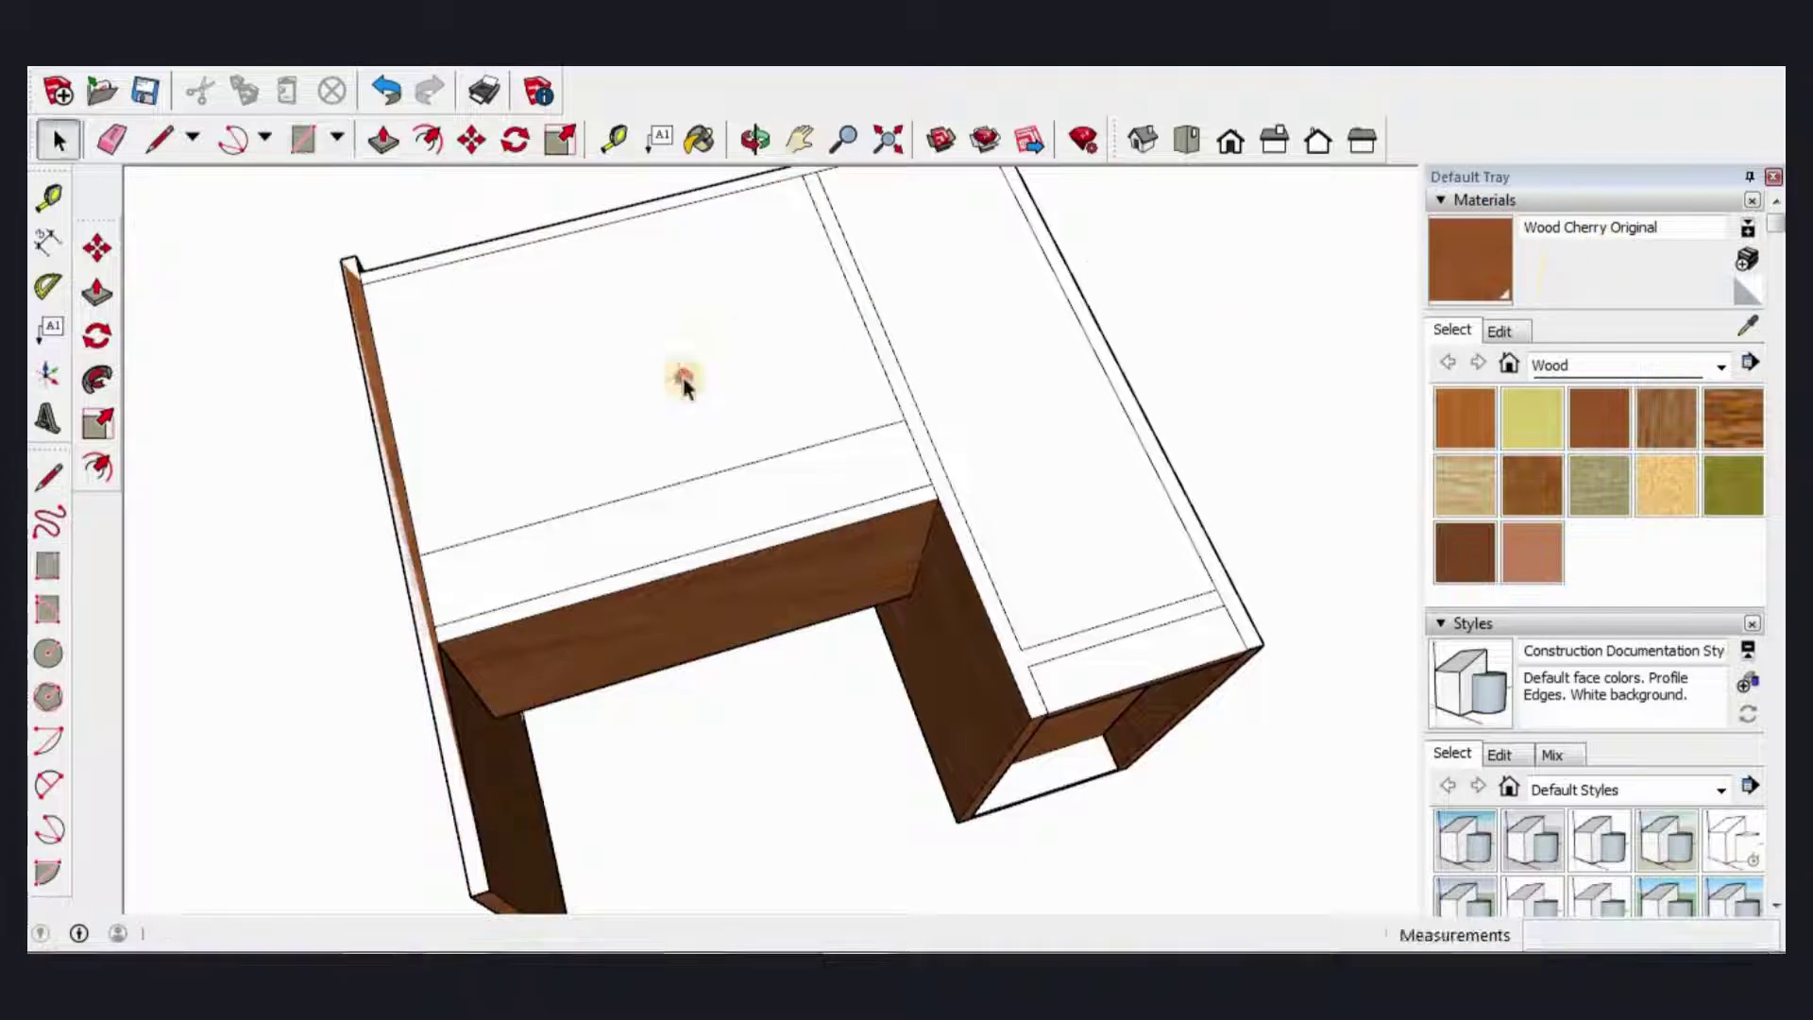
pyautogui.click(682, 378)
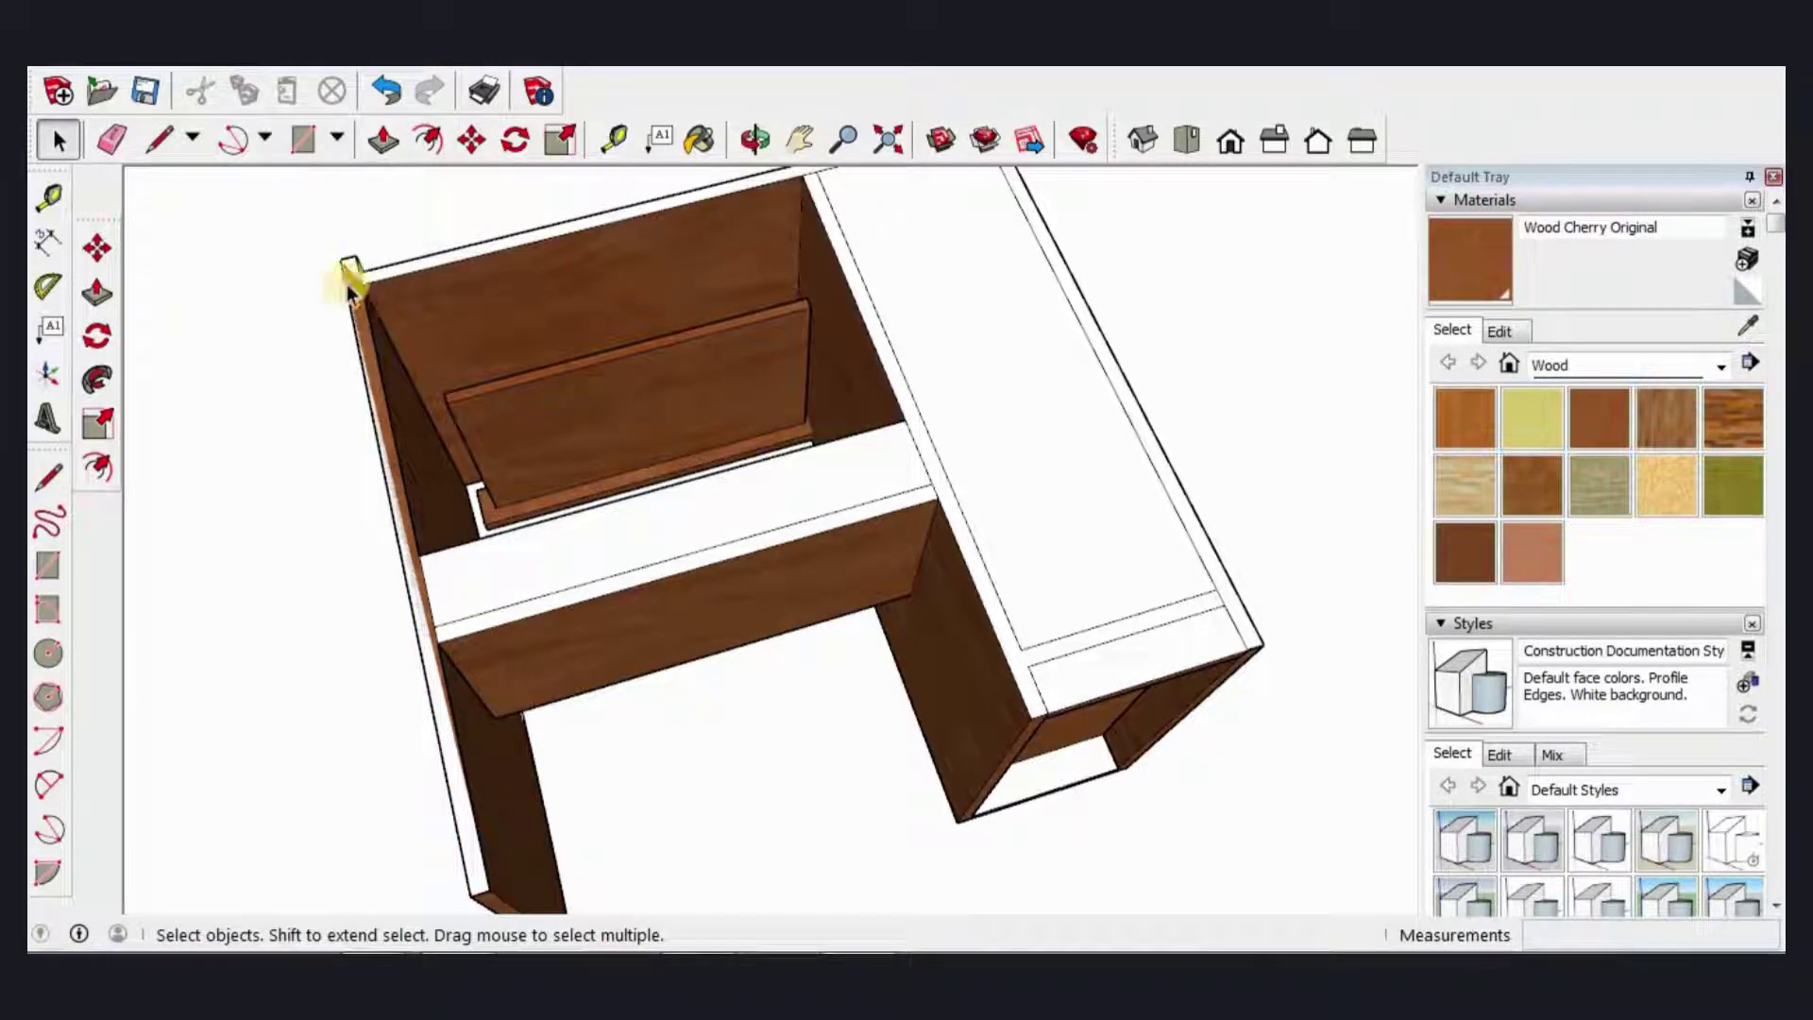
pyautogui.click(357, 294)
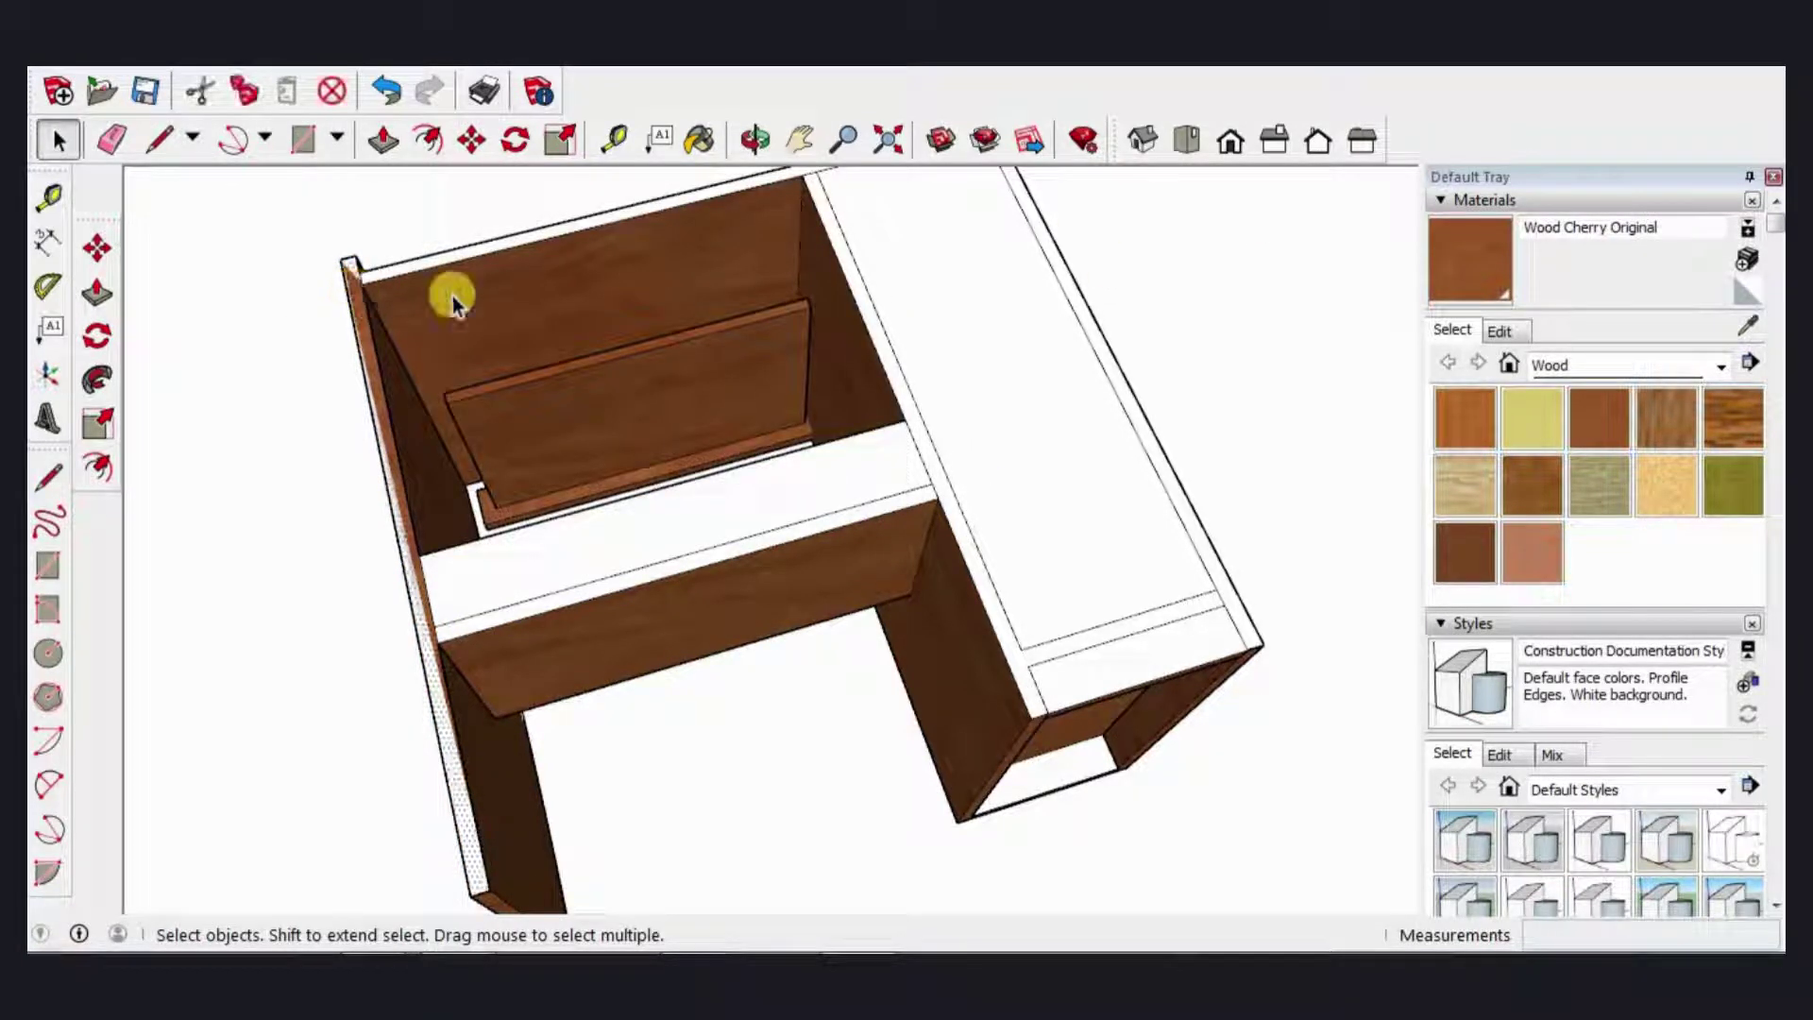
pyautogui.press('b')
pyautogui.click(796, 507)
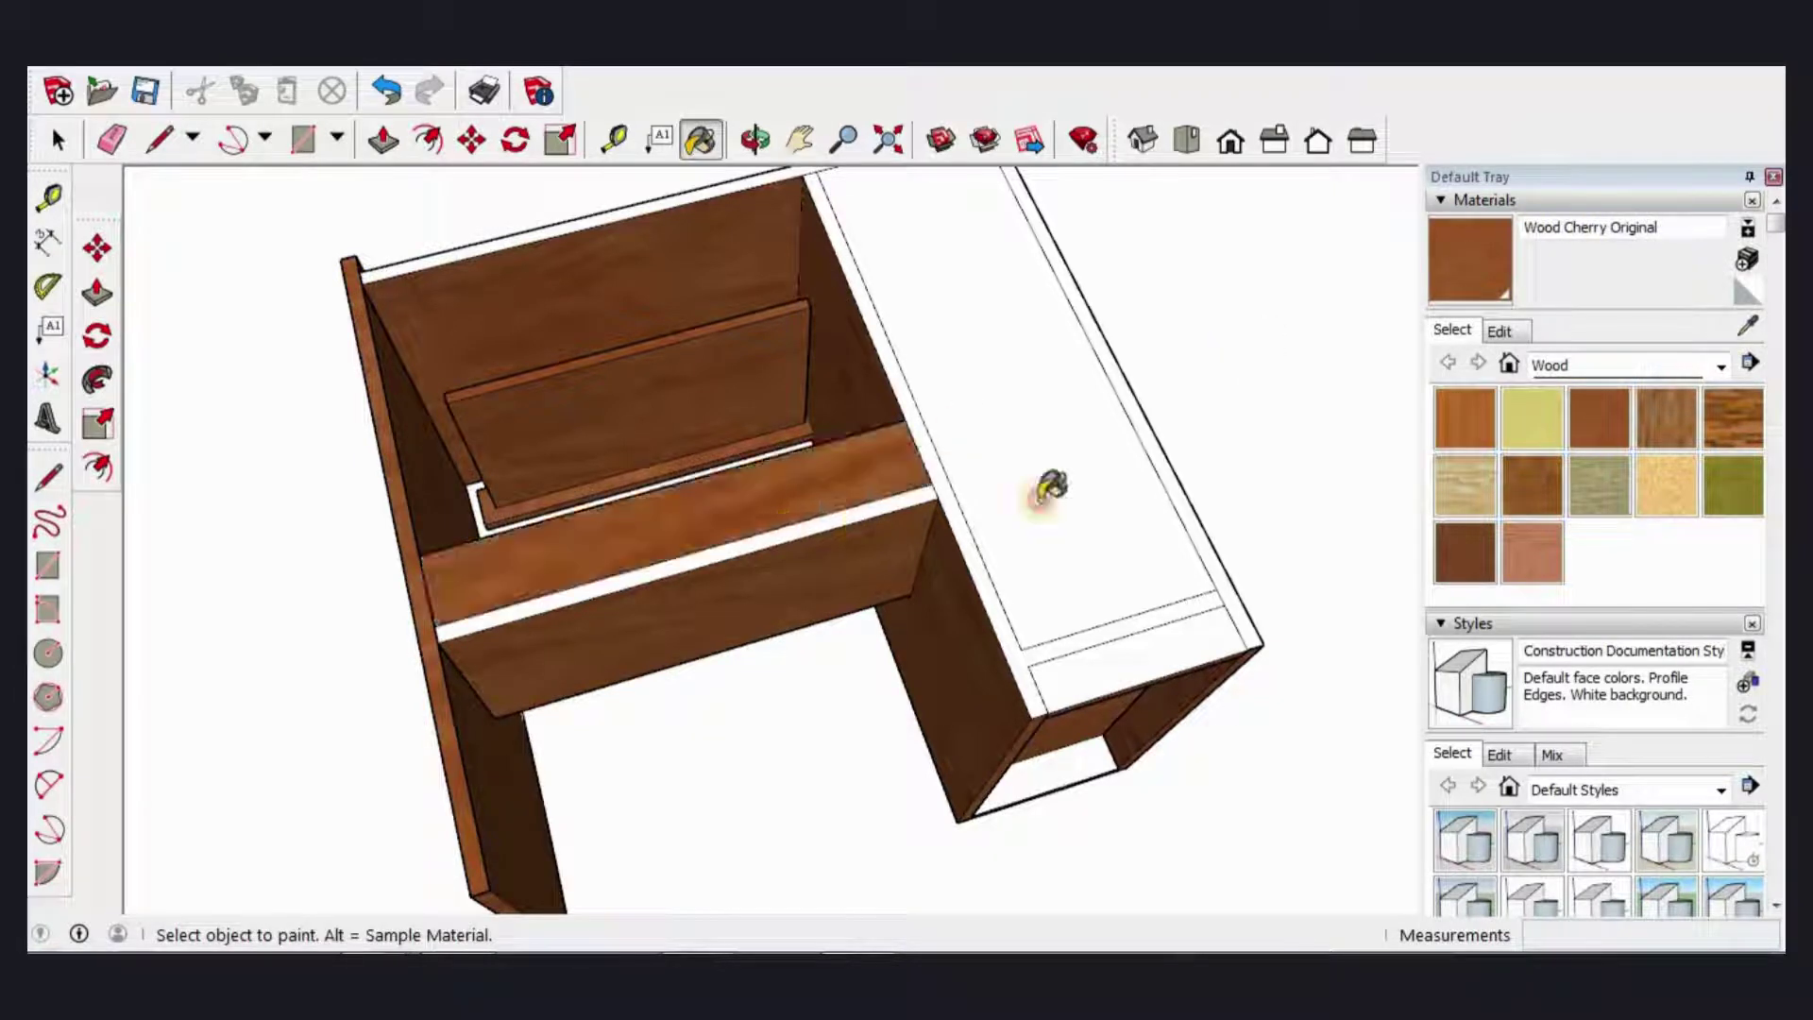
# Step: Delete the white panel over the right box and paint its front strip cherry
pyautogui.scroll(-3, 1057, 484)
pyautogui.press('space')
pyautogui.click(1045, 460)
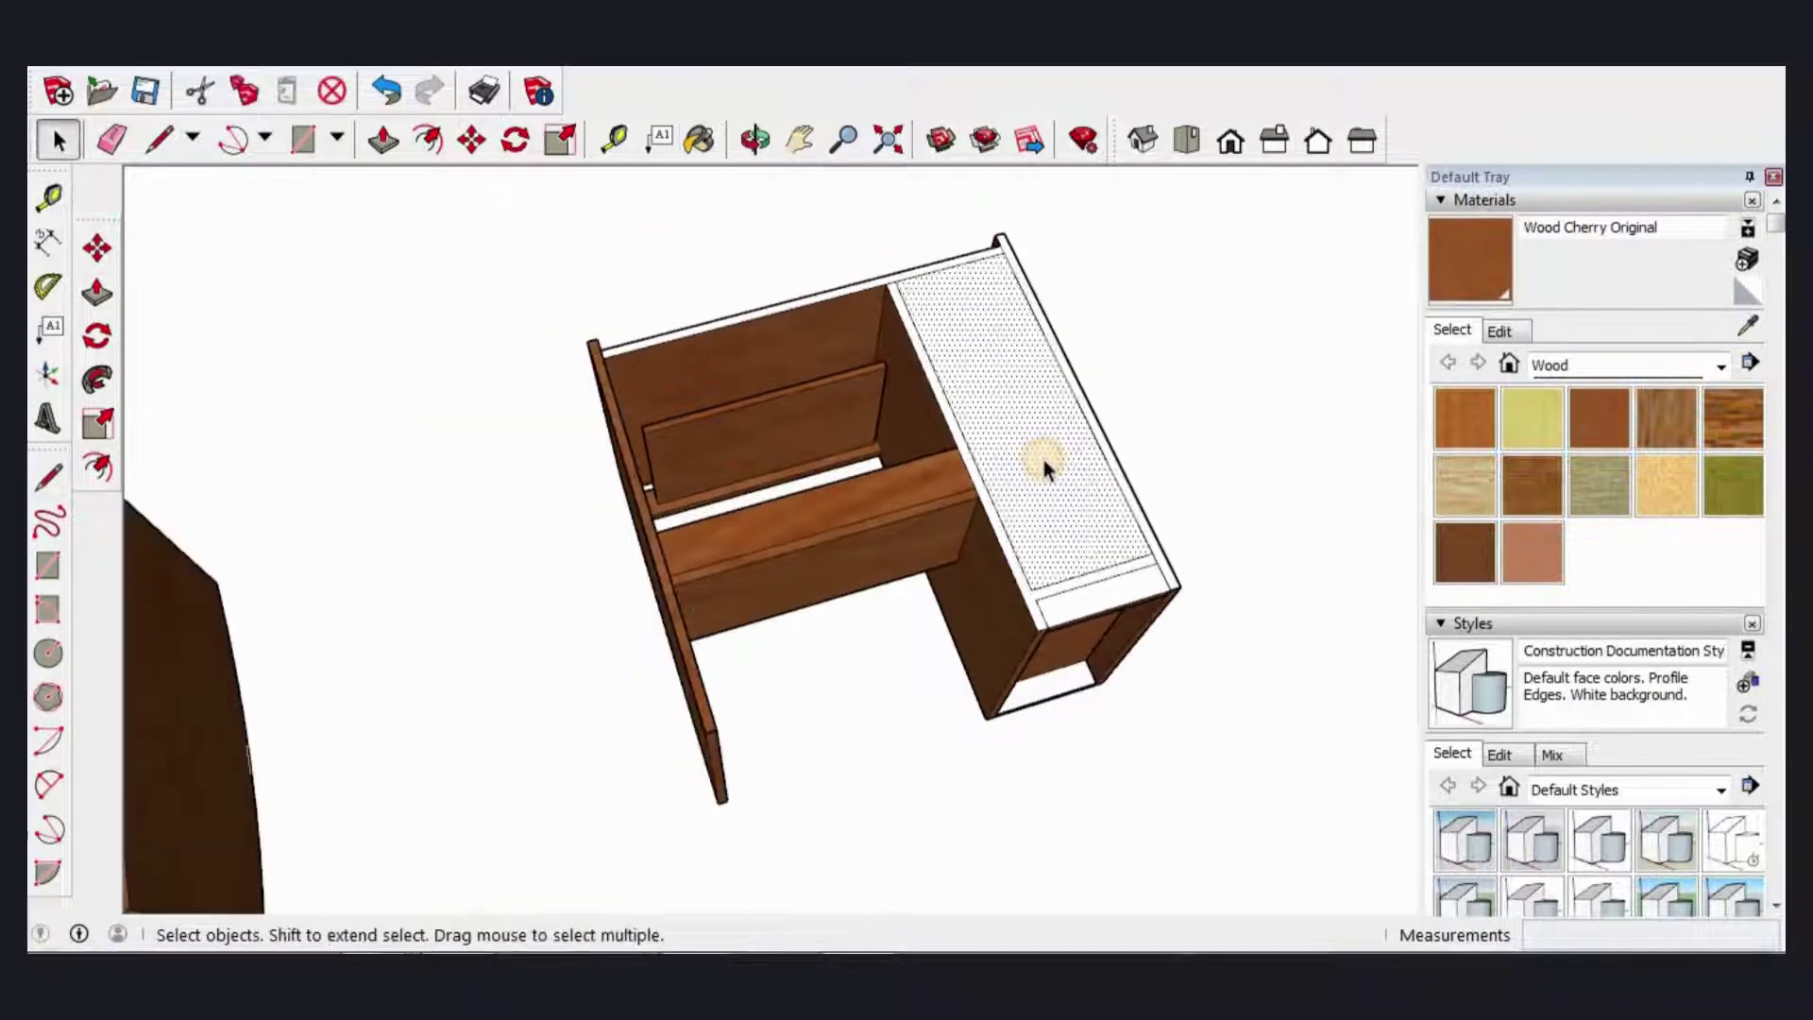
pyautogui.press('Delete')
pyautogui.click(1459, 274)
pyautogui.scroll(3, 1061, 599)
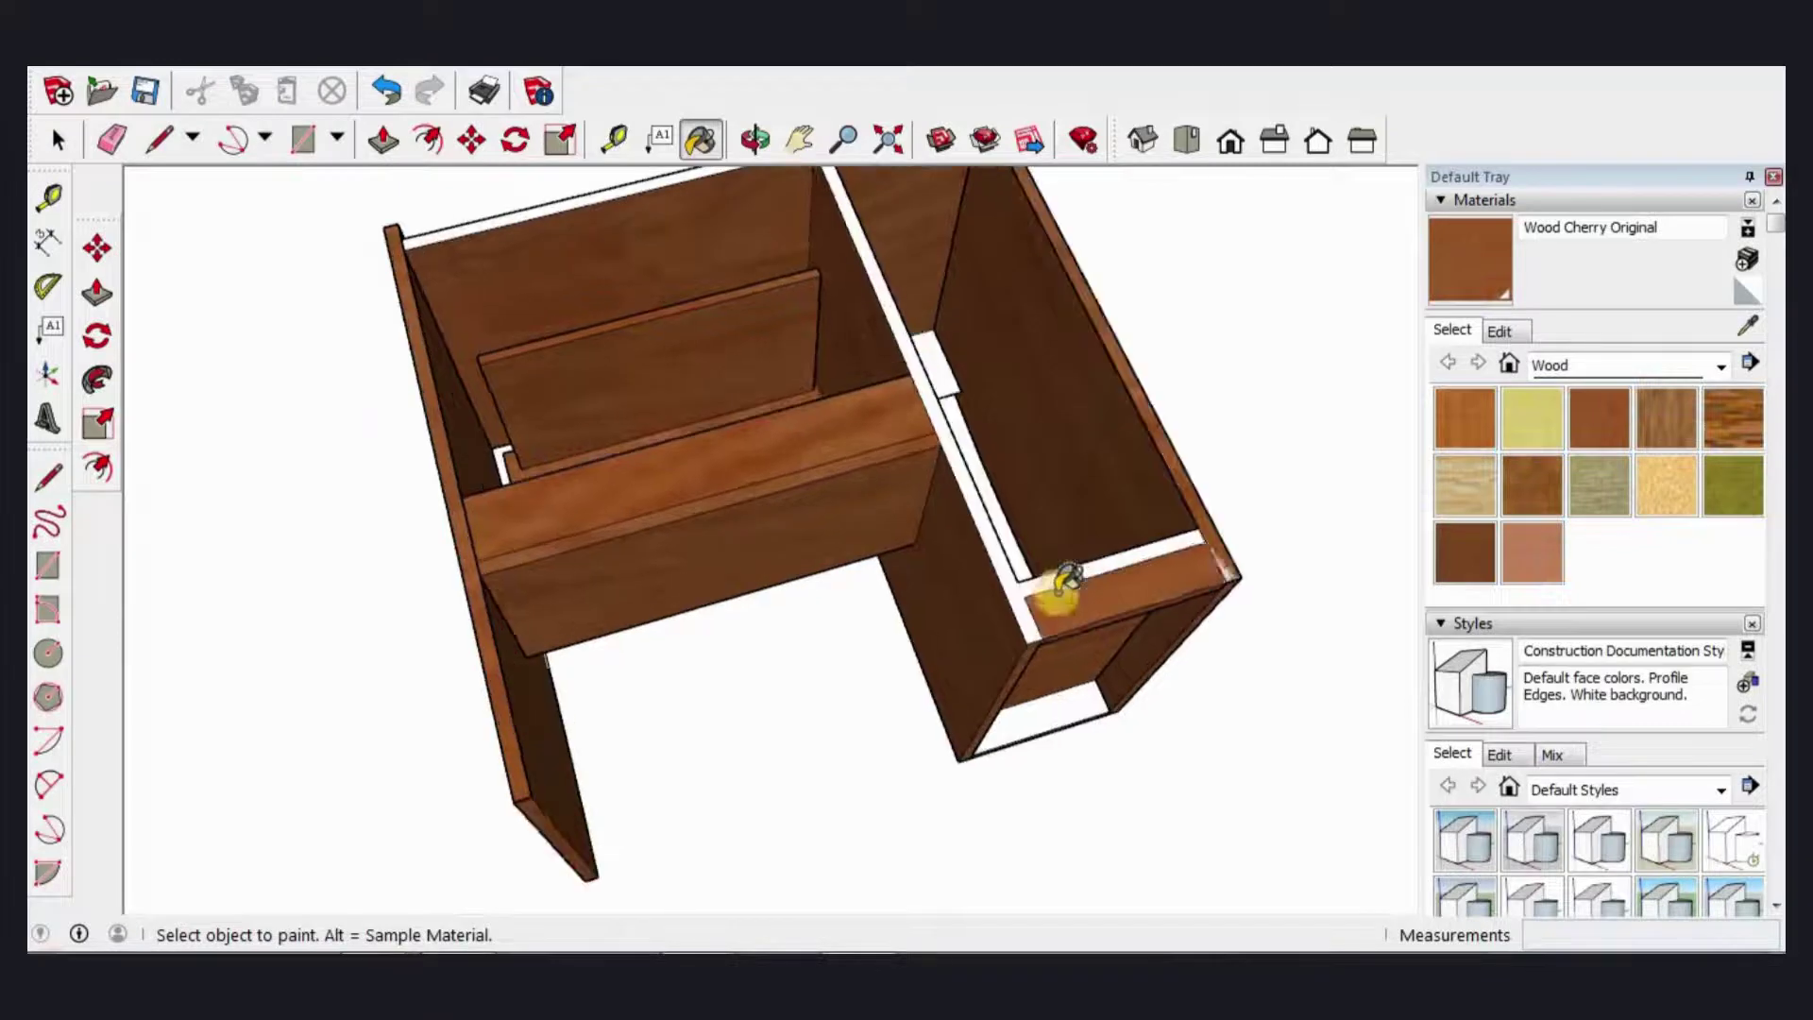
pyautogui.scroll(3, 1060, 586)
pyautogui.click(1181, 553)
# Step: Draw a short 18 mm line at the right box's front corner
pyautogui.press('space')
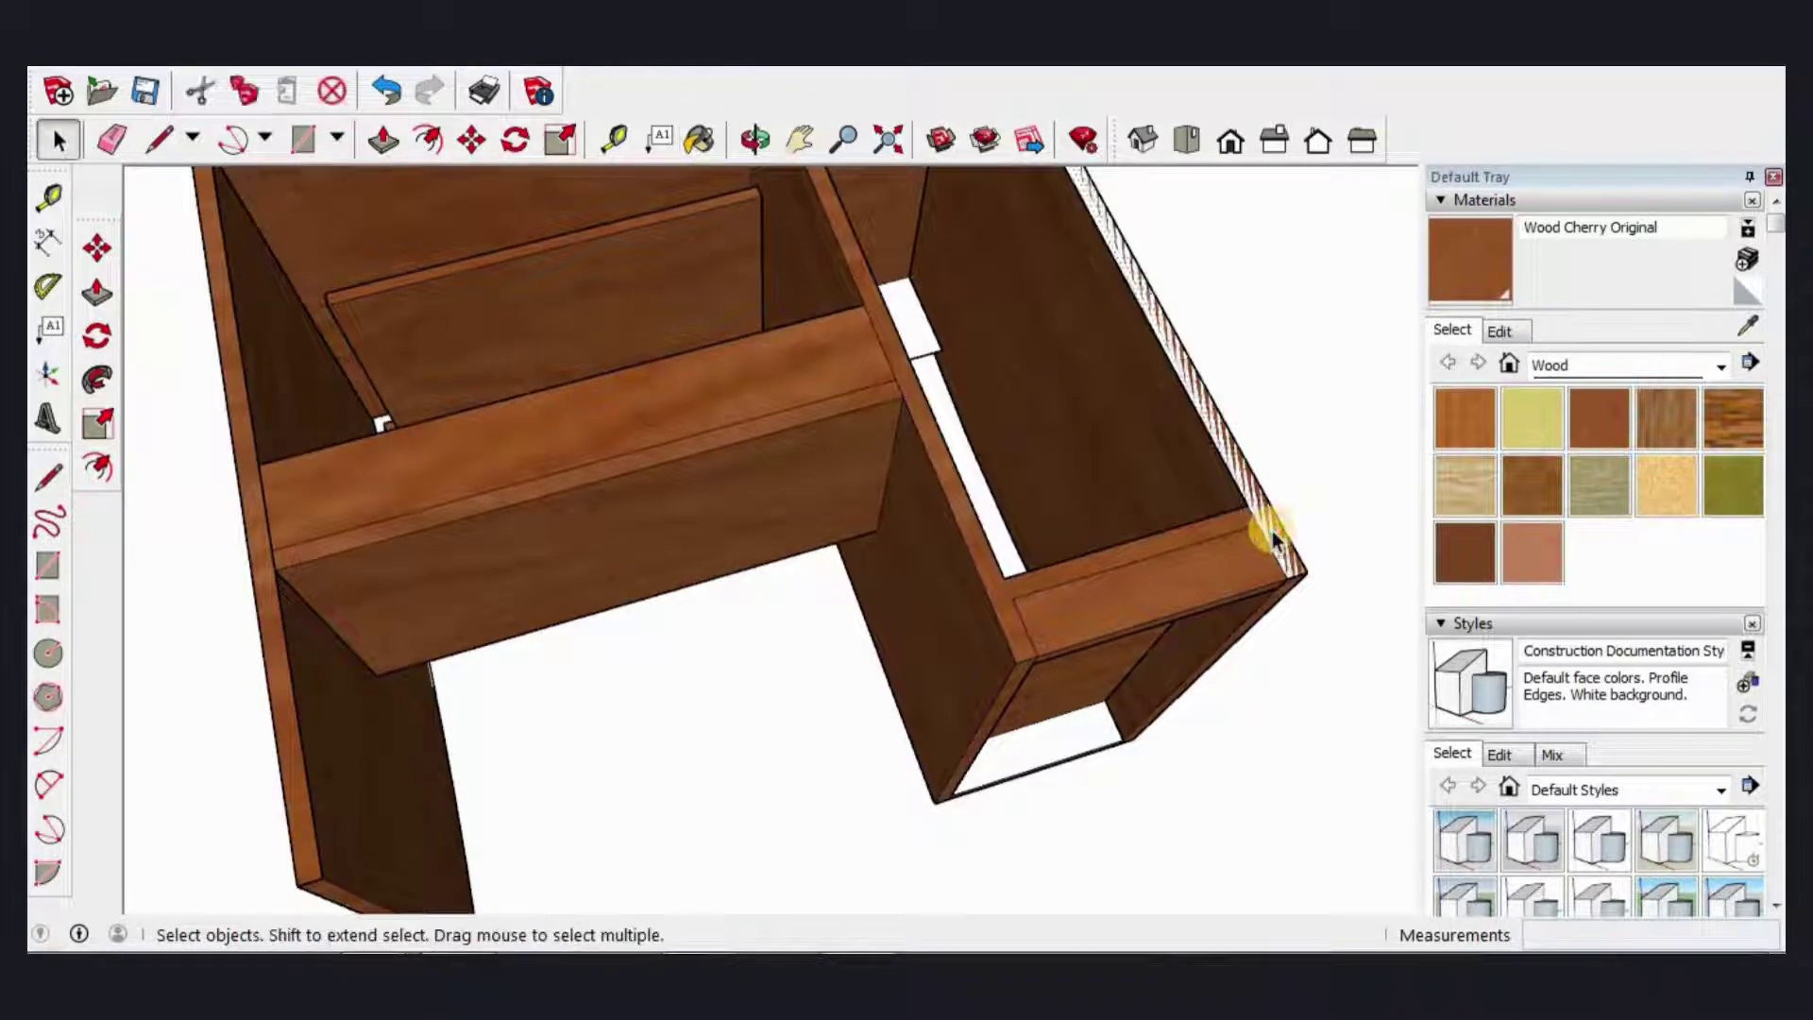
pyautogui.click(1299, 518)
pyautogui.scroll(-2, 1124, 557)
pyautogui.press('l')
pyautogui.scroll(3, 1125, 557)
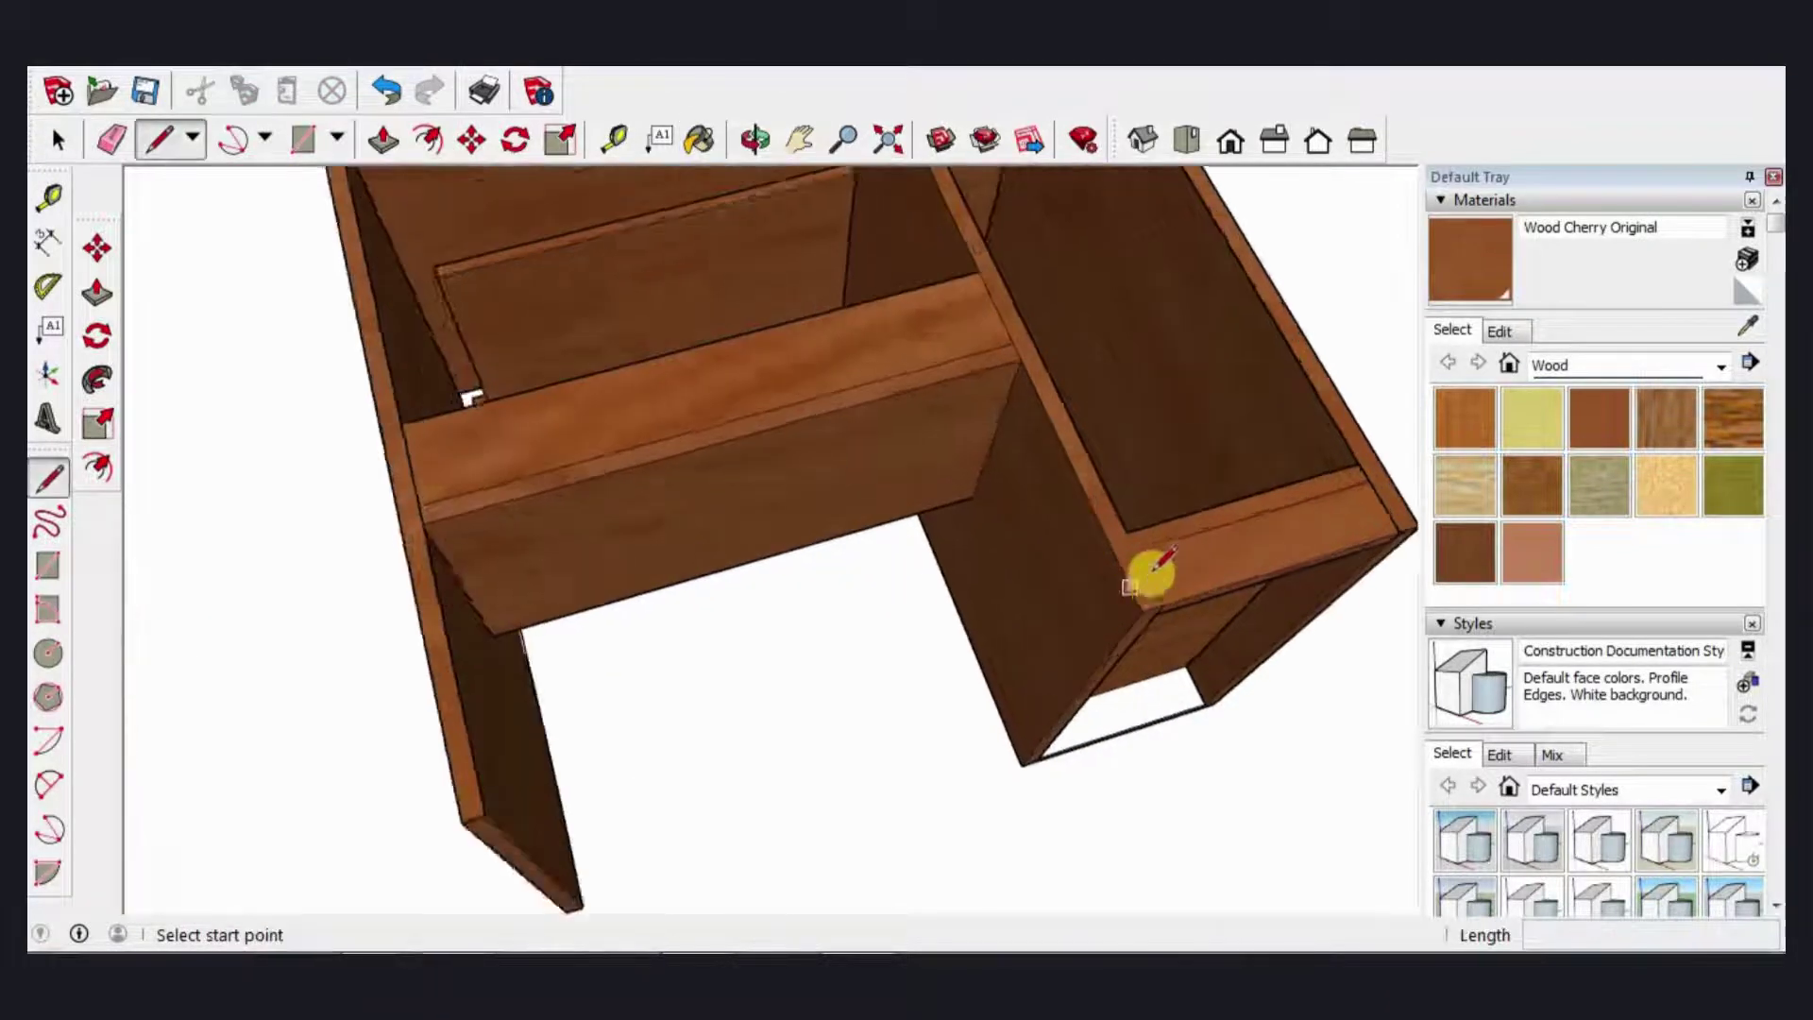
pyautogui.scroll(2, 1143, 543)
pyautogui.click(1133, 546)
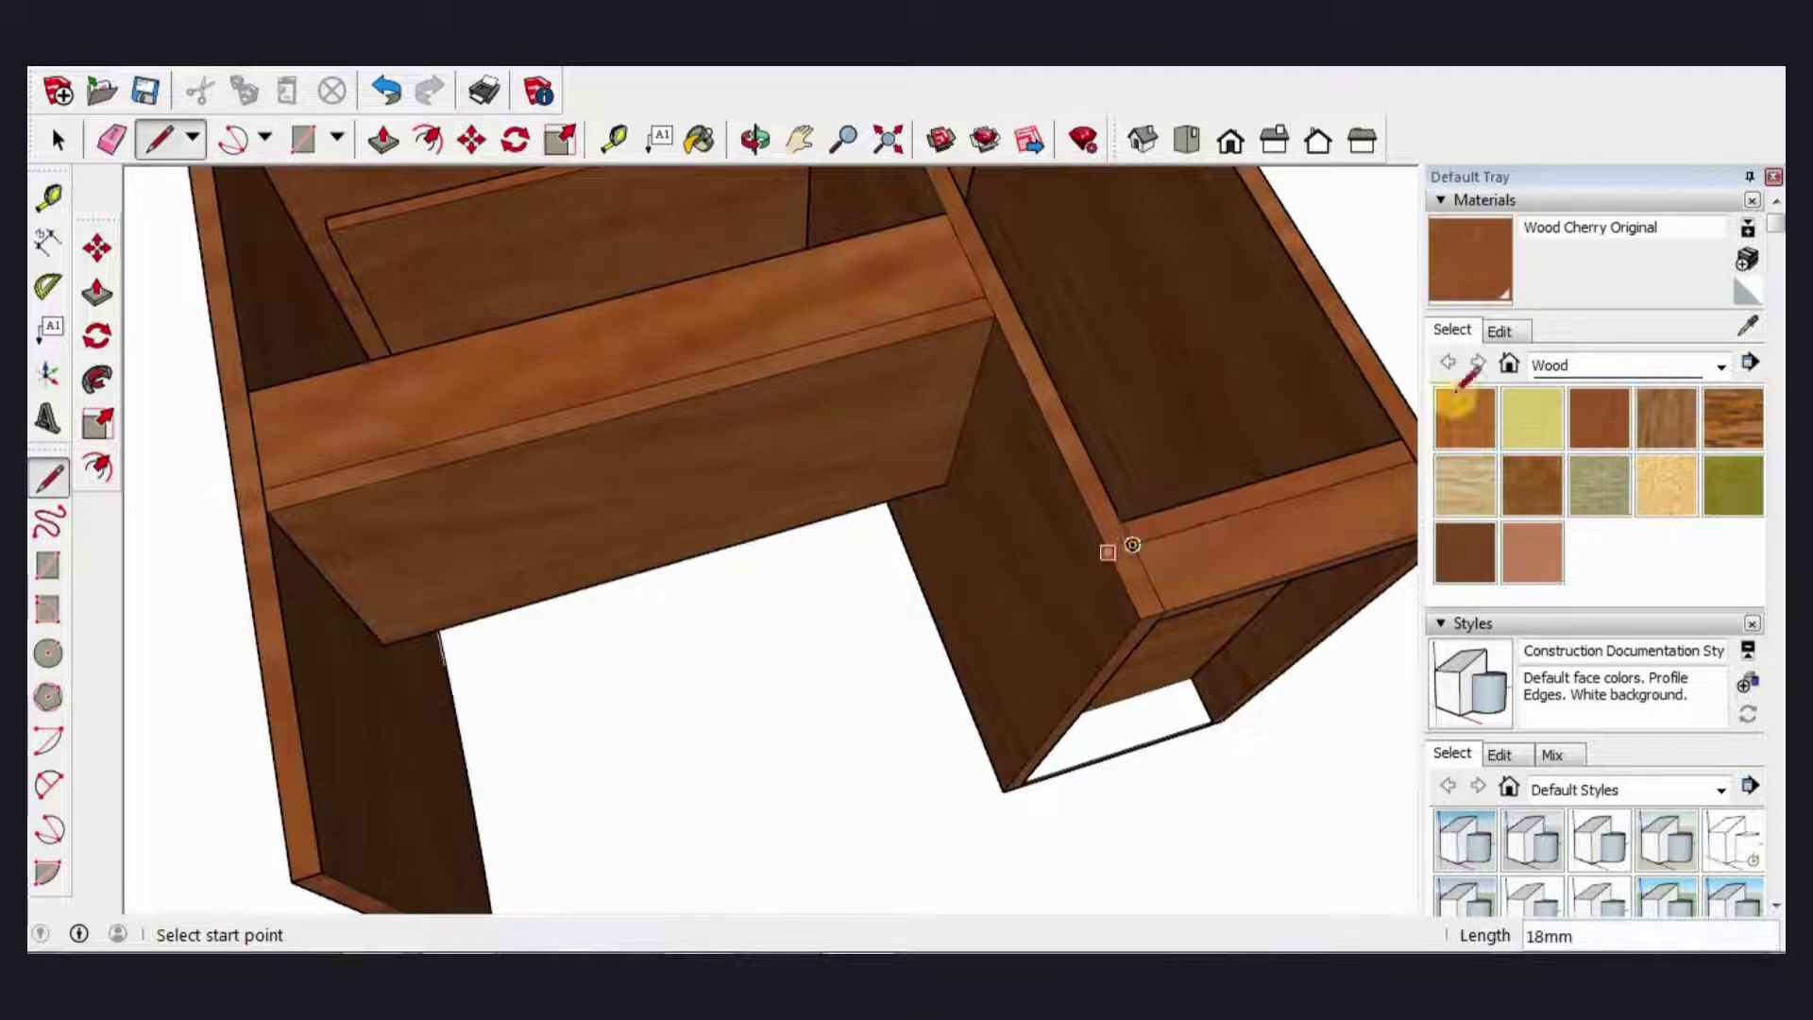
pyautogui.scroll(-3, 1222, 482)
pyautogui.moveTo(1214, 526); pyautogui.dragTo(1225, 587, button='middle')
pyautogui.scroll(-2, 1133, 434)
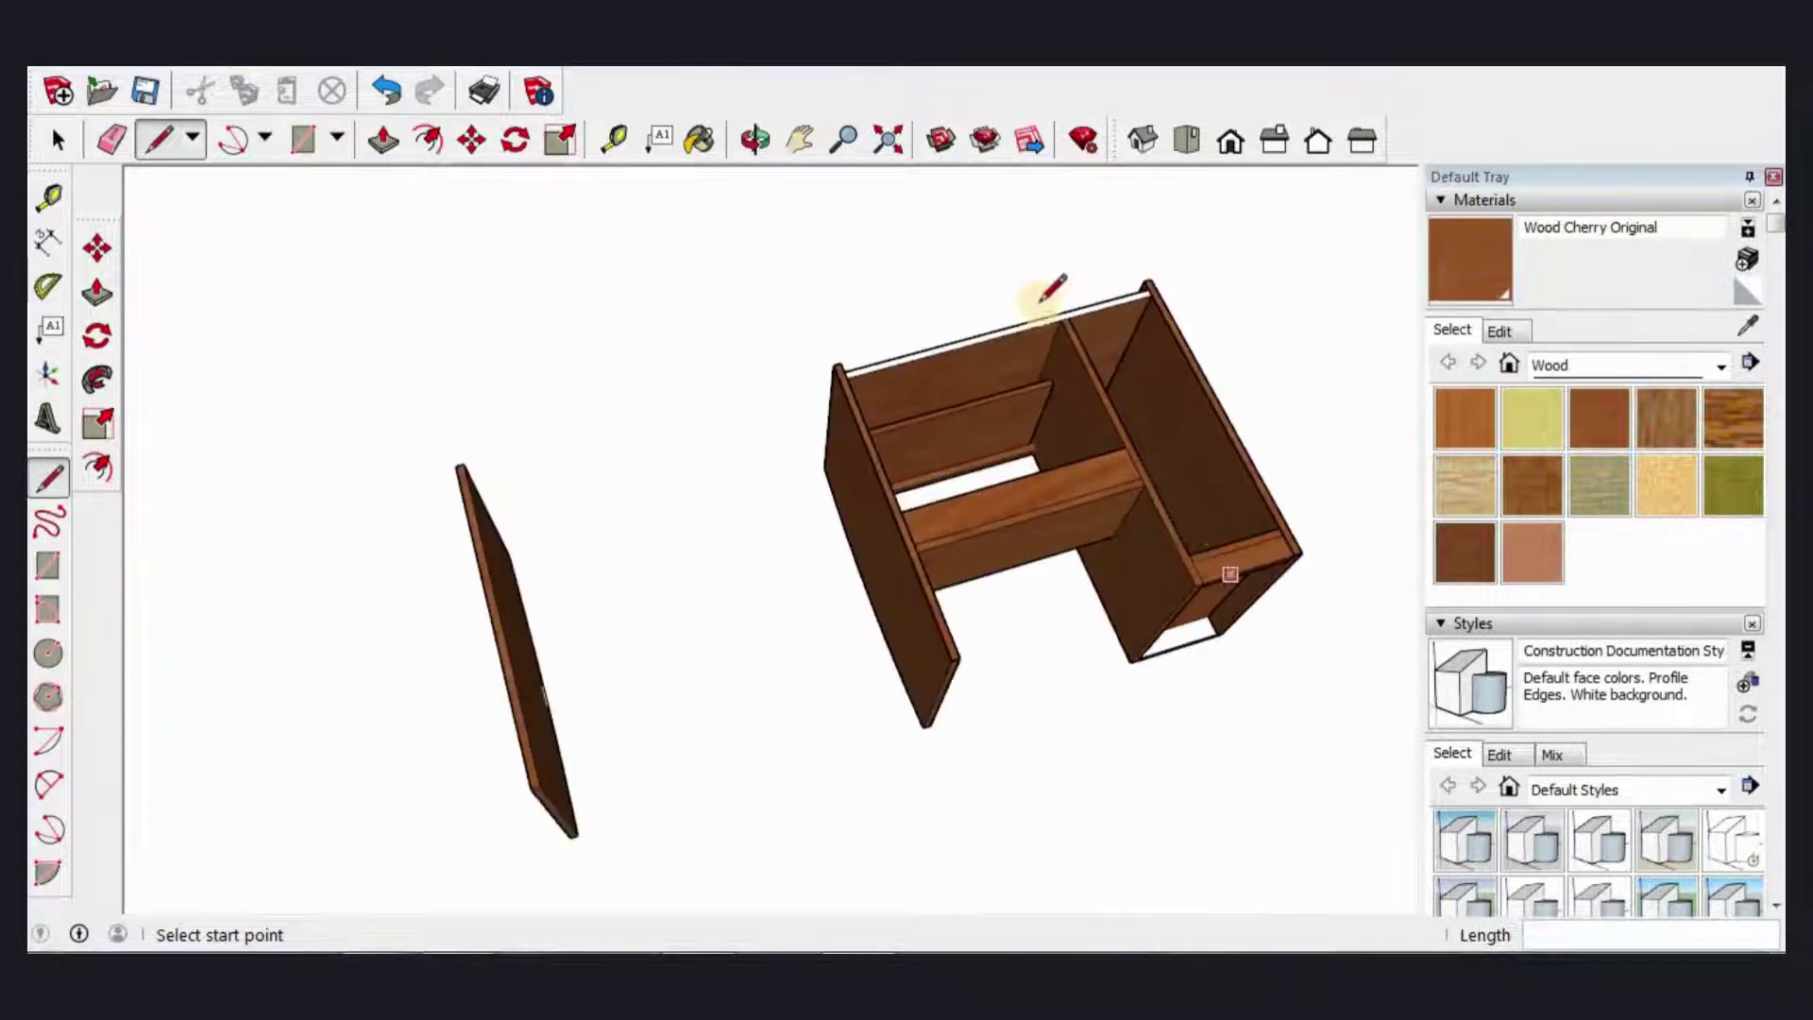
pyautogui.scroll(3, 1045, 291)
pyautogui.moveTo(923, 535)
pyautogui.mouseDown(button='middle')
pyautogui.moveTo(749, 458)
pyautogui.moveTo(809, 660)
pyautogui.moveTo(863, 733)
pyautogui.moveTo(802, 807)
pyautogui.mouseUp(button='middle')
pyautogui.press('space')
pyautogui.scroll(2, 802, 804)
# Step: Copy the desktop's thin front edge to the intersection with a Move+Ctrl copy
pyautogui.click(807, 774)
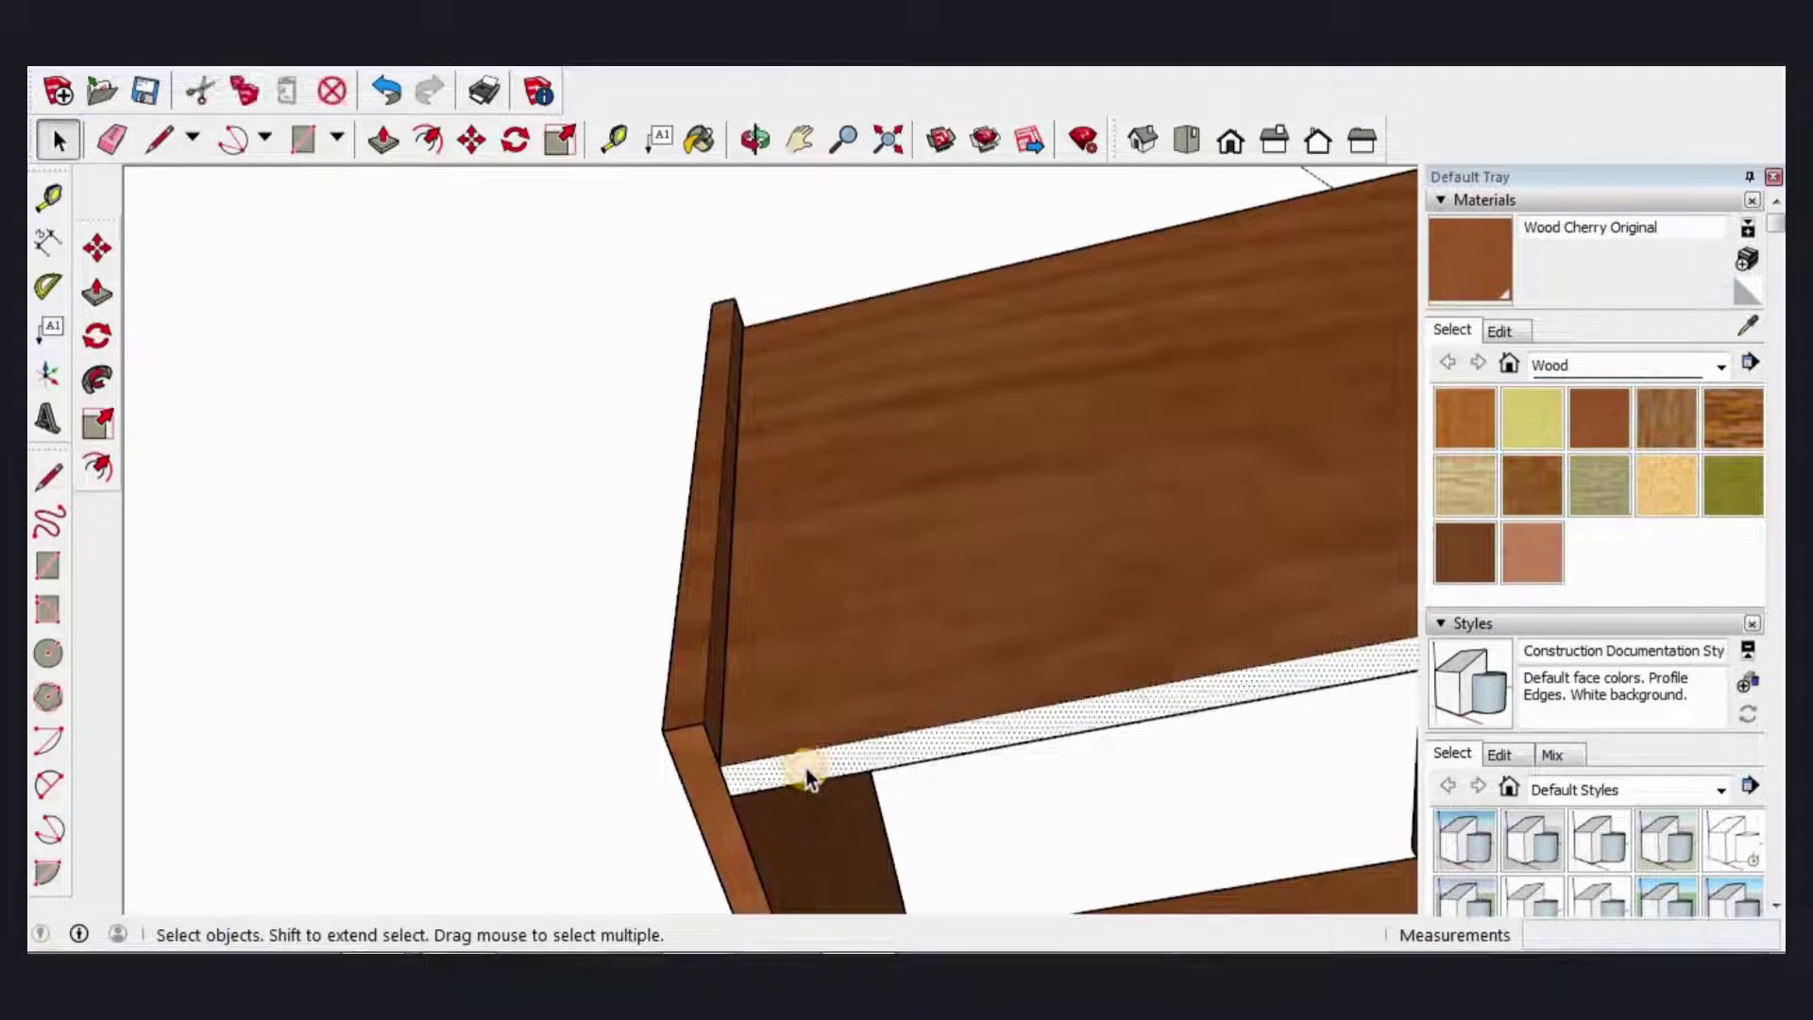
pyautogui.press('m')
pyautogui.scroll(2, 701, 802)
pyautogui.scroll(2, 720, 858)
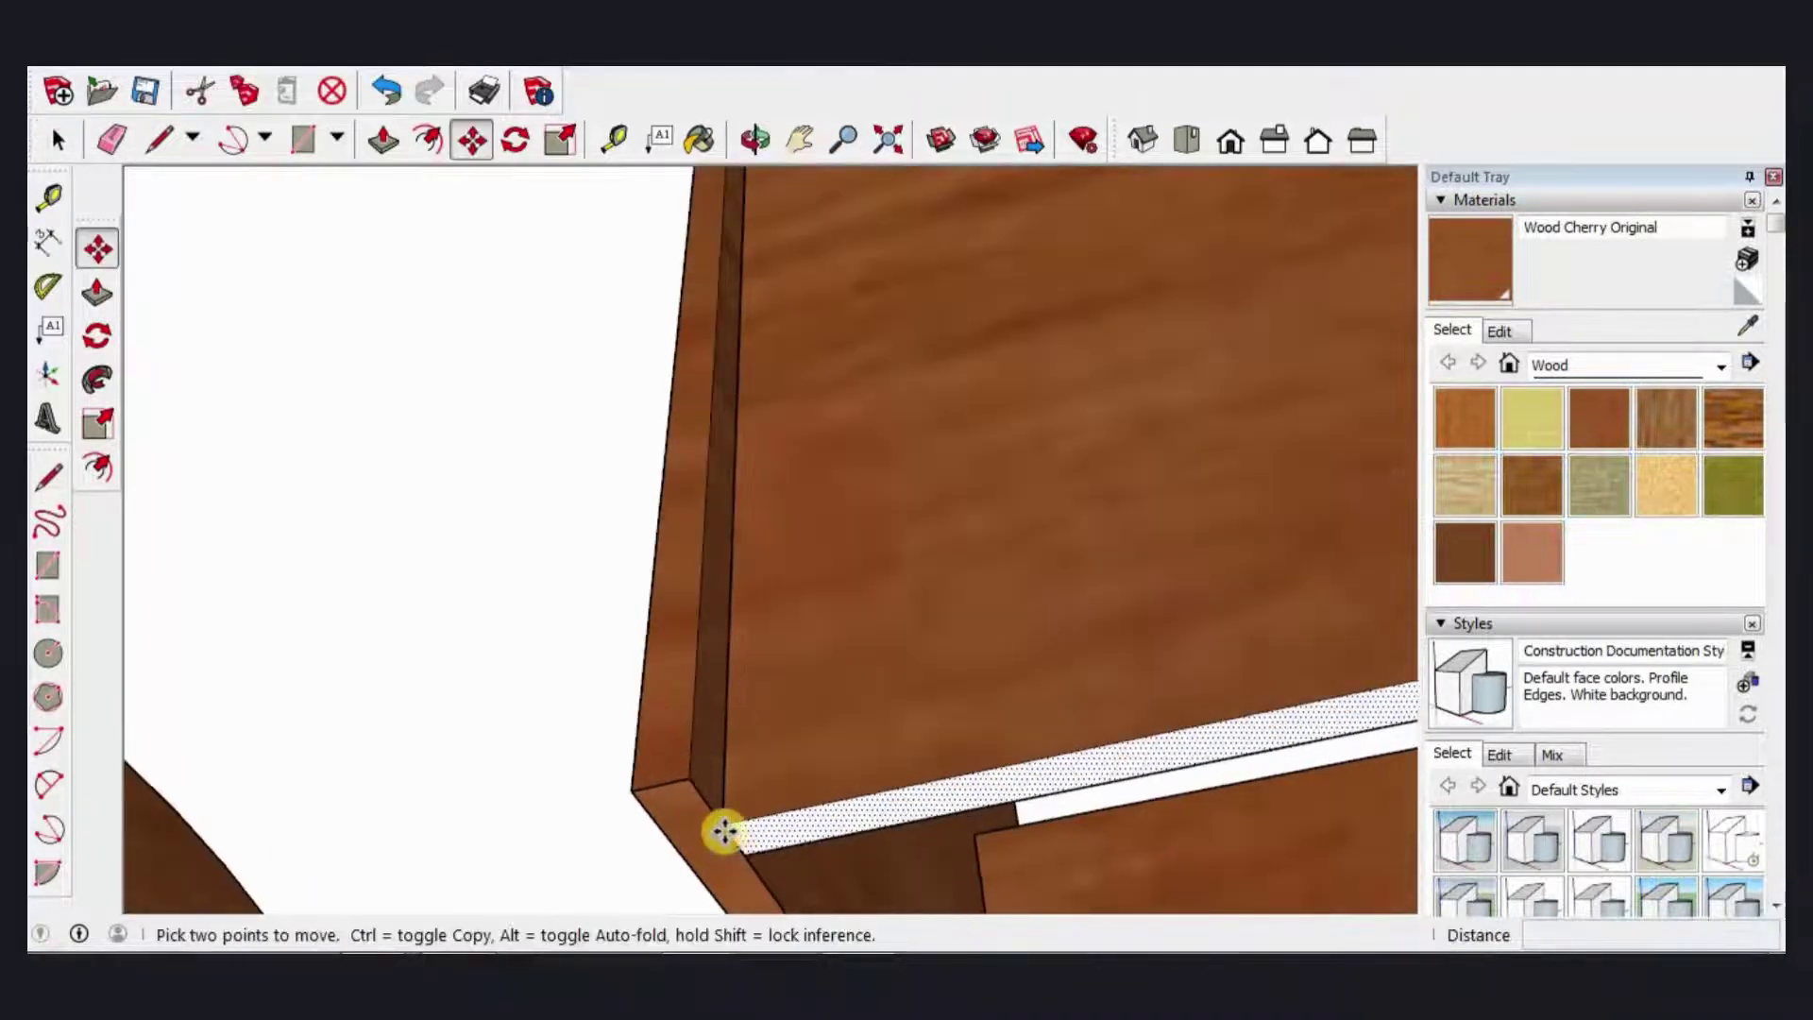
pyautogui.press('ctrl')
pyautogui.click(722, 823)
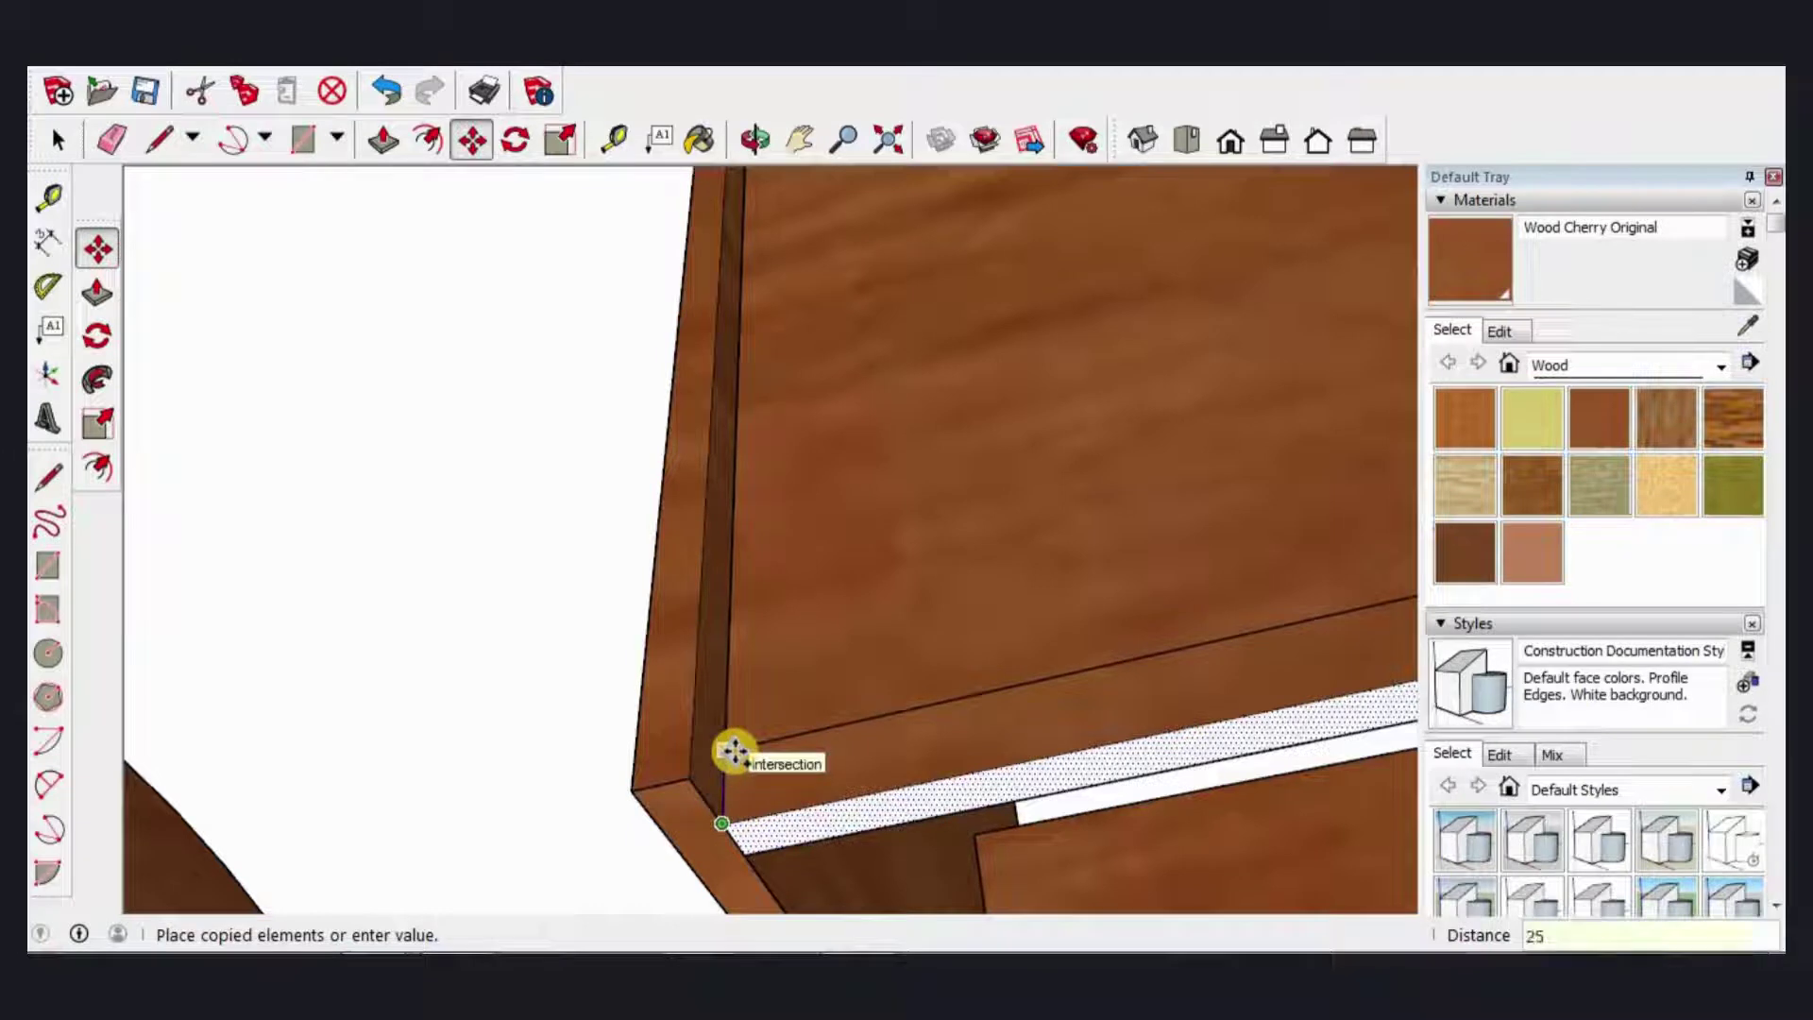
pyautogui.click(735, 751)
pyautogui.press('space')
pyautogui.click(383, 140)
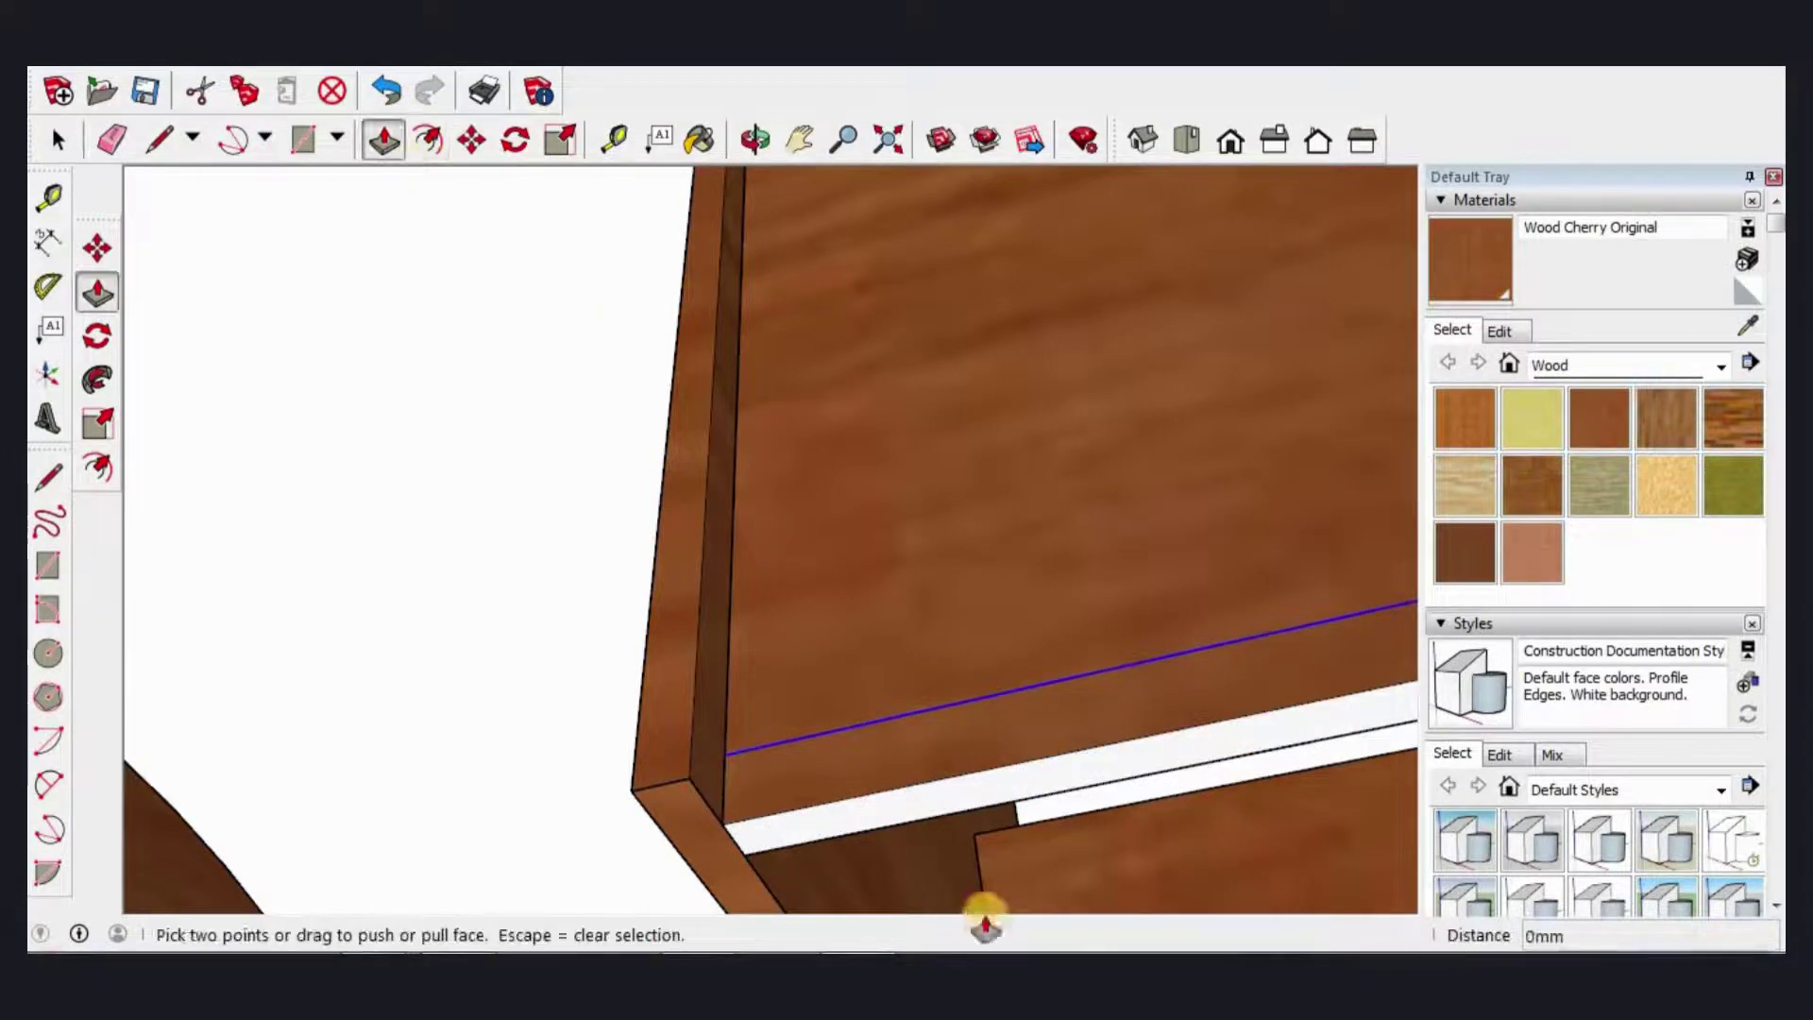
pyautogui.press('space')
pyautogui.press('Escape')
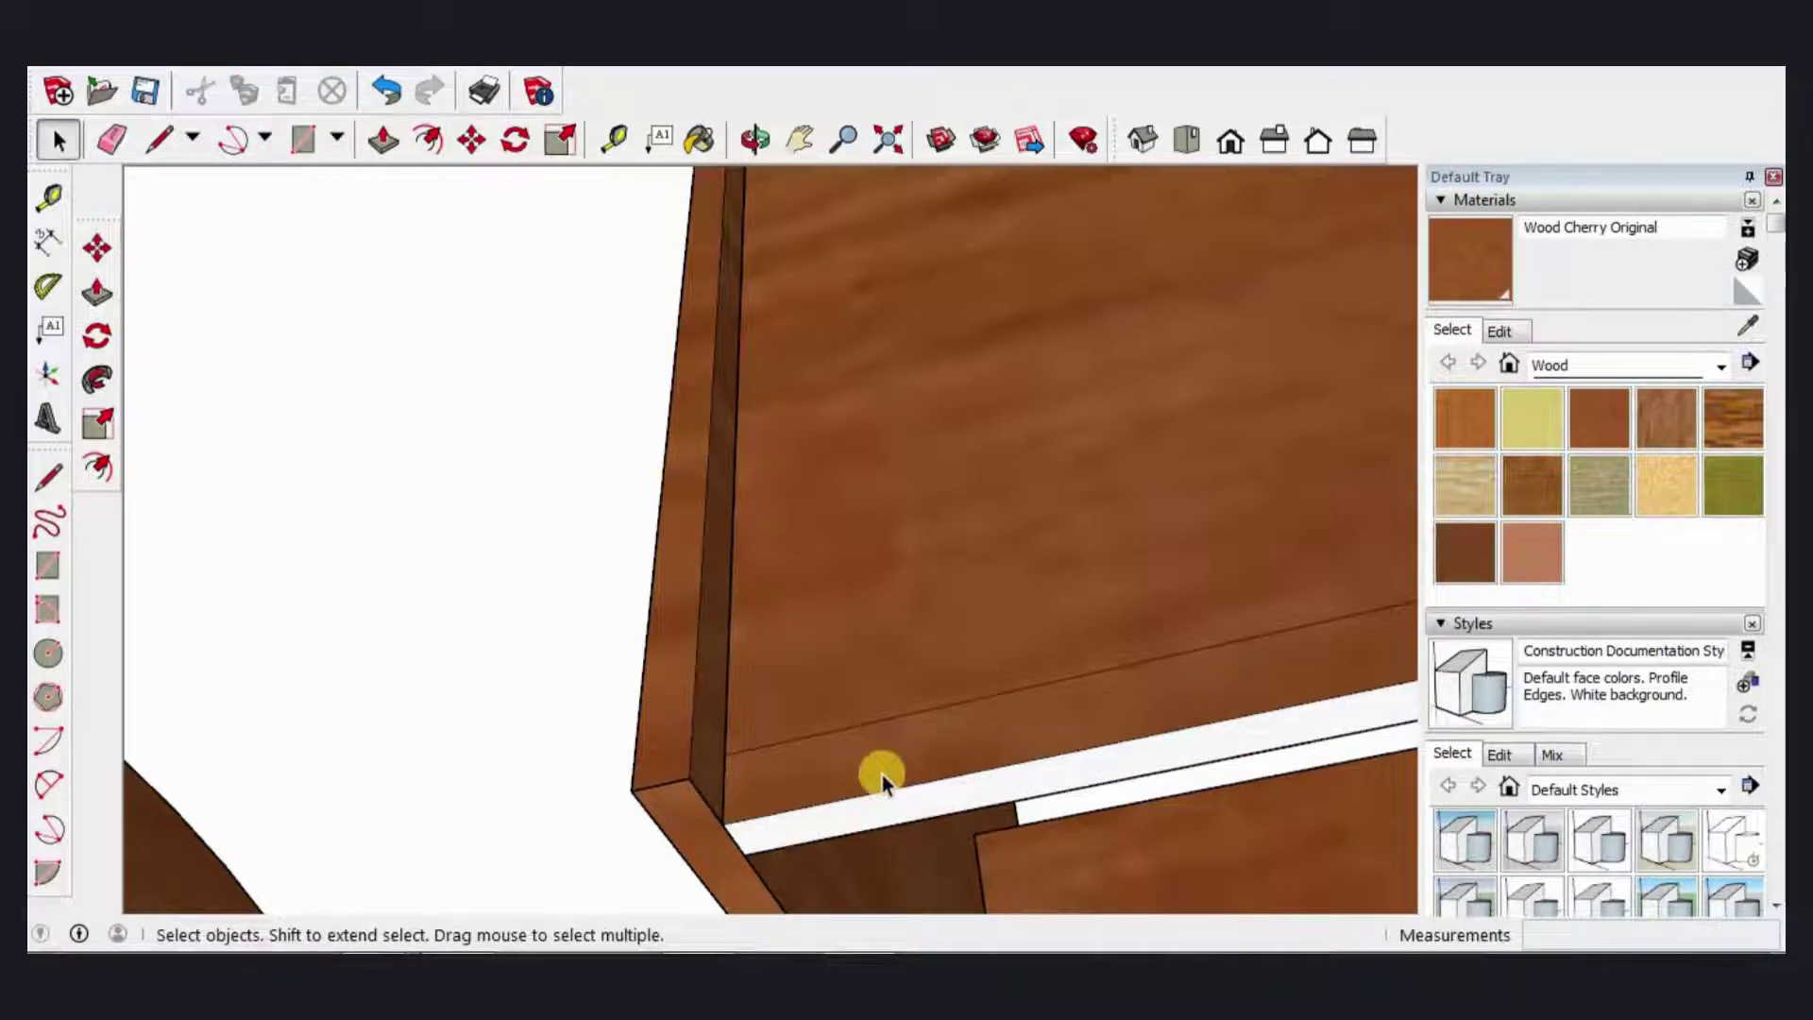
# Step: Push the white strip under the front edge 25 mm into the board and check the underside
pyautogui.press('p')
pyautogui.moveTo(878, 791); pyautogui.dragTo(861, 746)
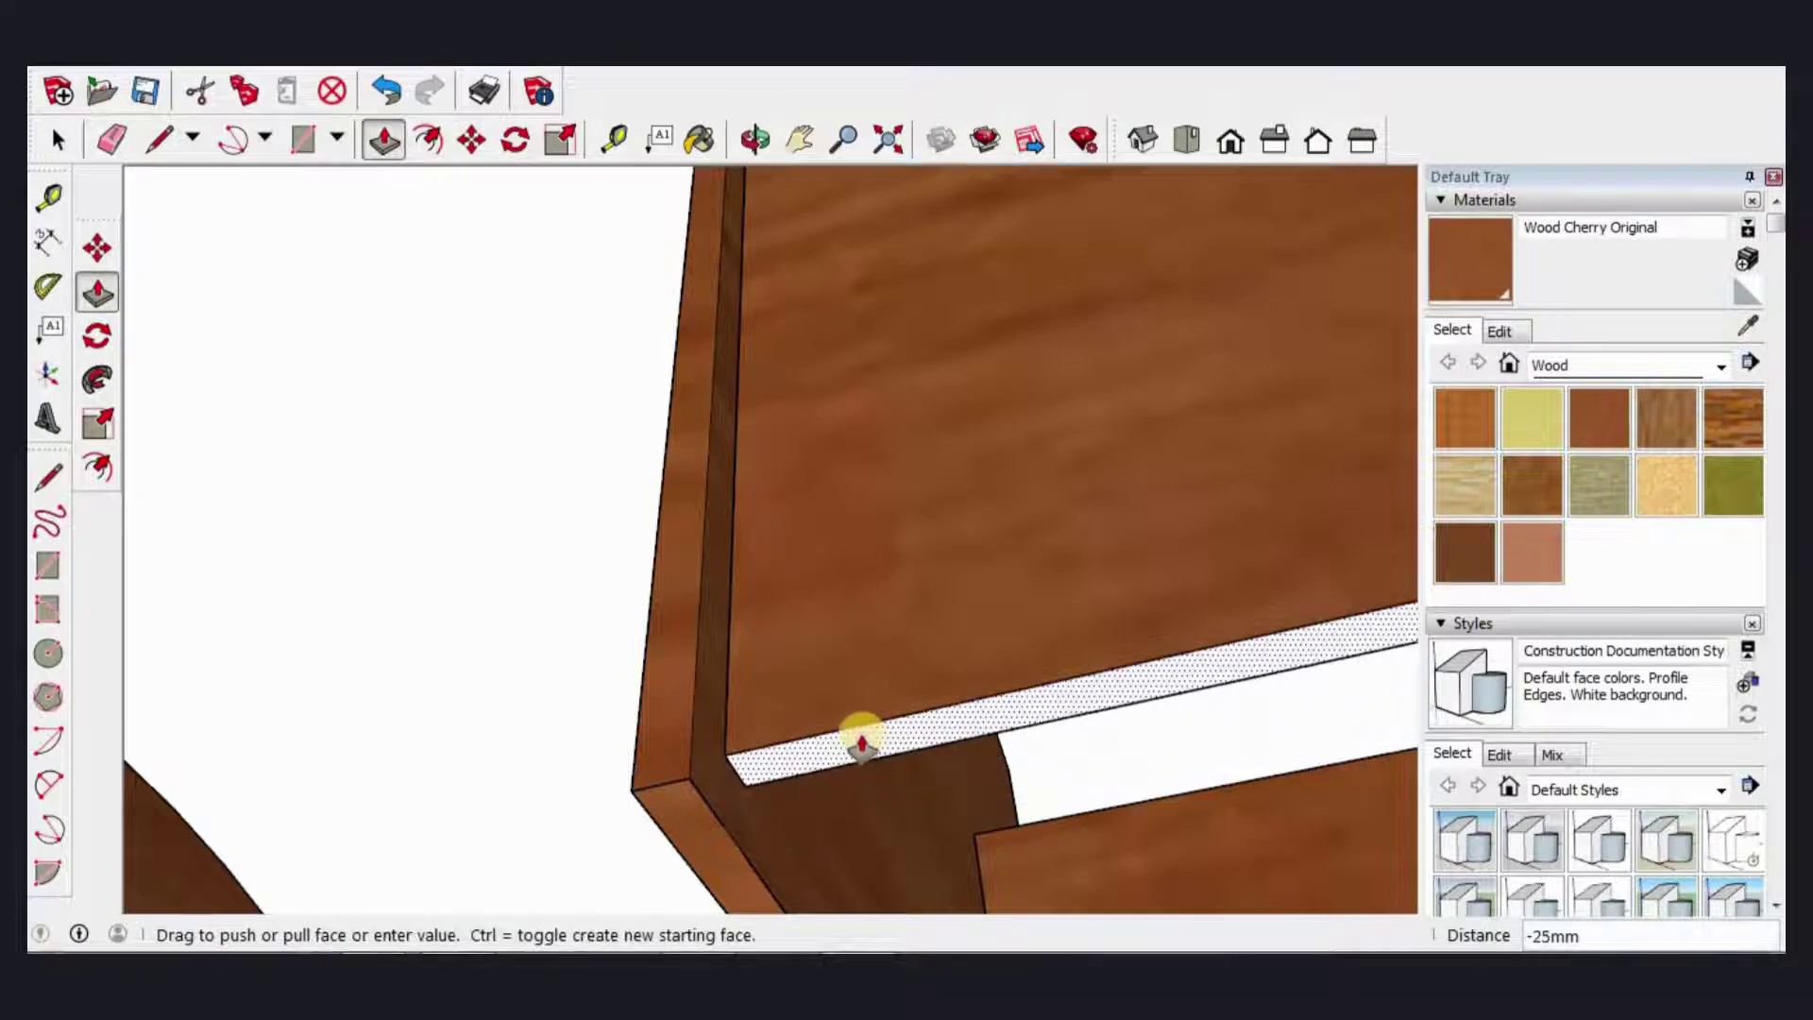
pyautogui.click(814, 723)
pyautogui.moveTo(814, 723); pyautogui.dragTo(739, 604, button='middle')
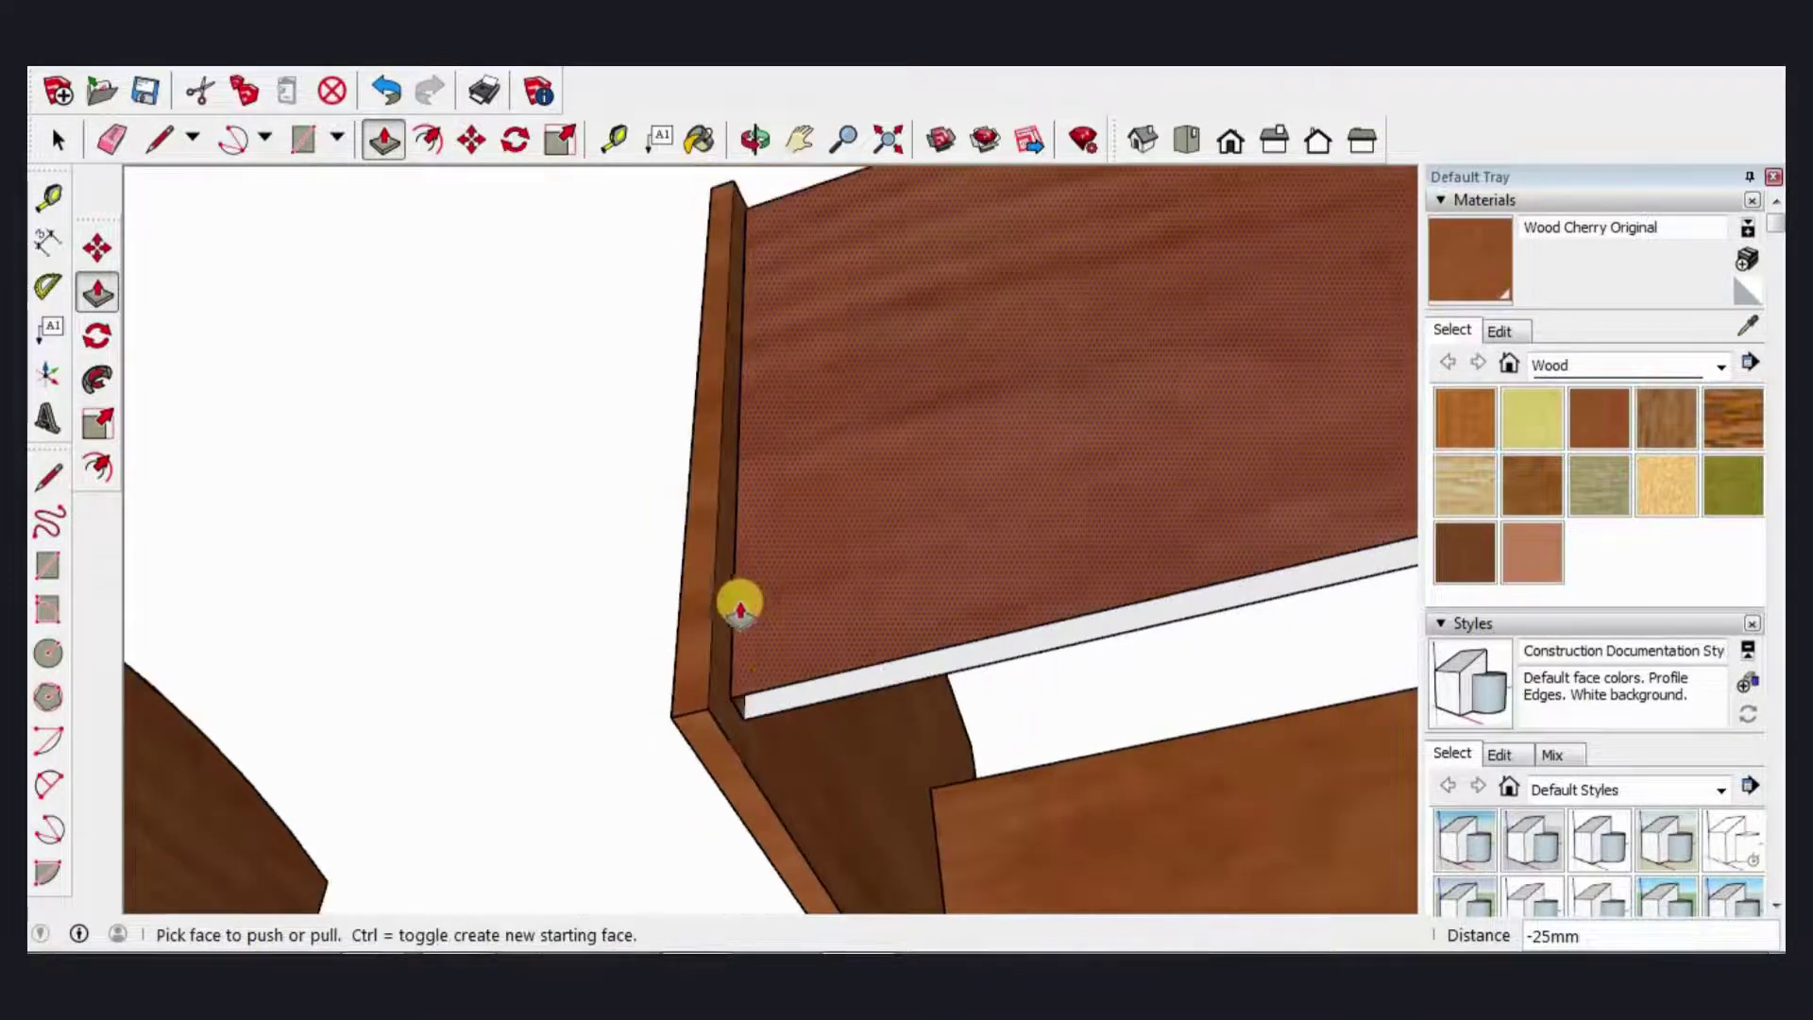
pyautogui.scroll(-5, 882, 648)
pyautogui.scroll(2, 944, 639)
pyautogui.scroll(2, 722, 600)
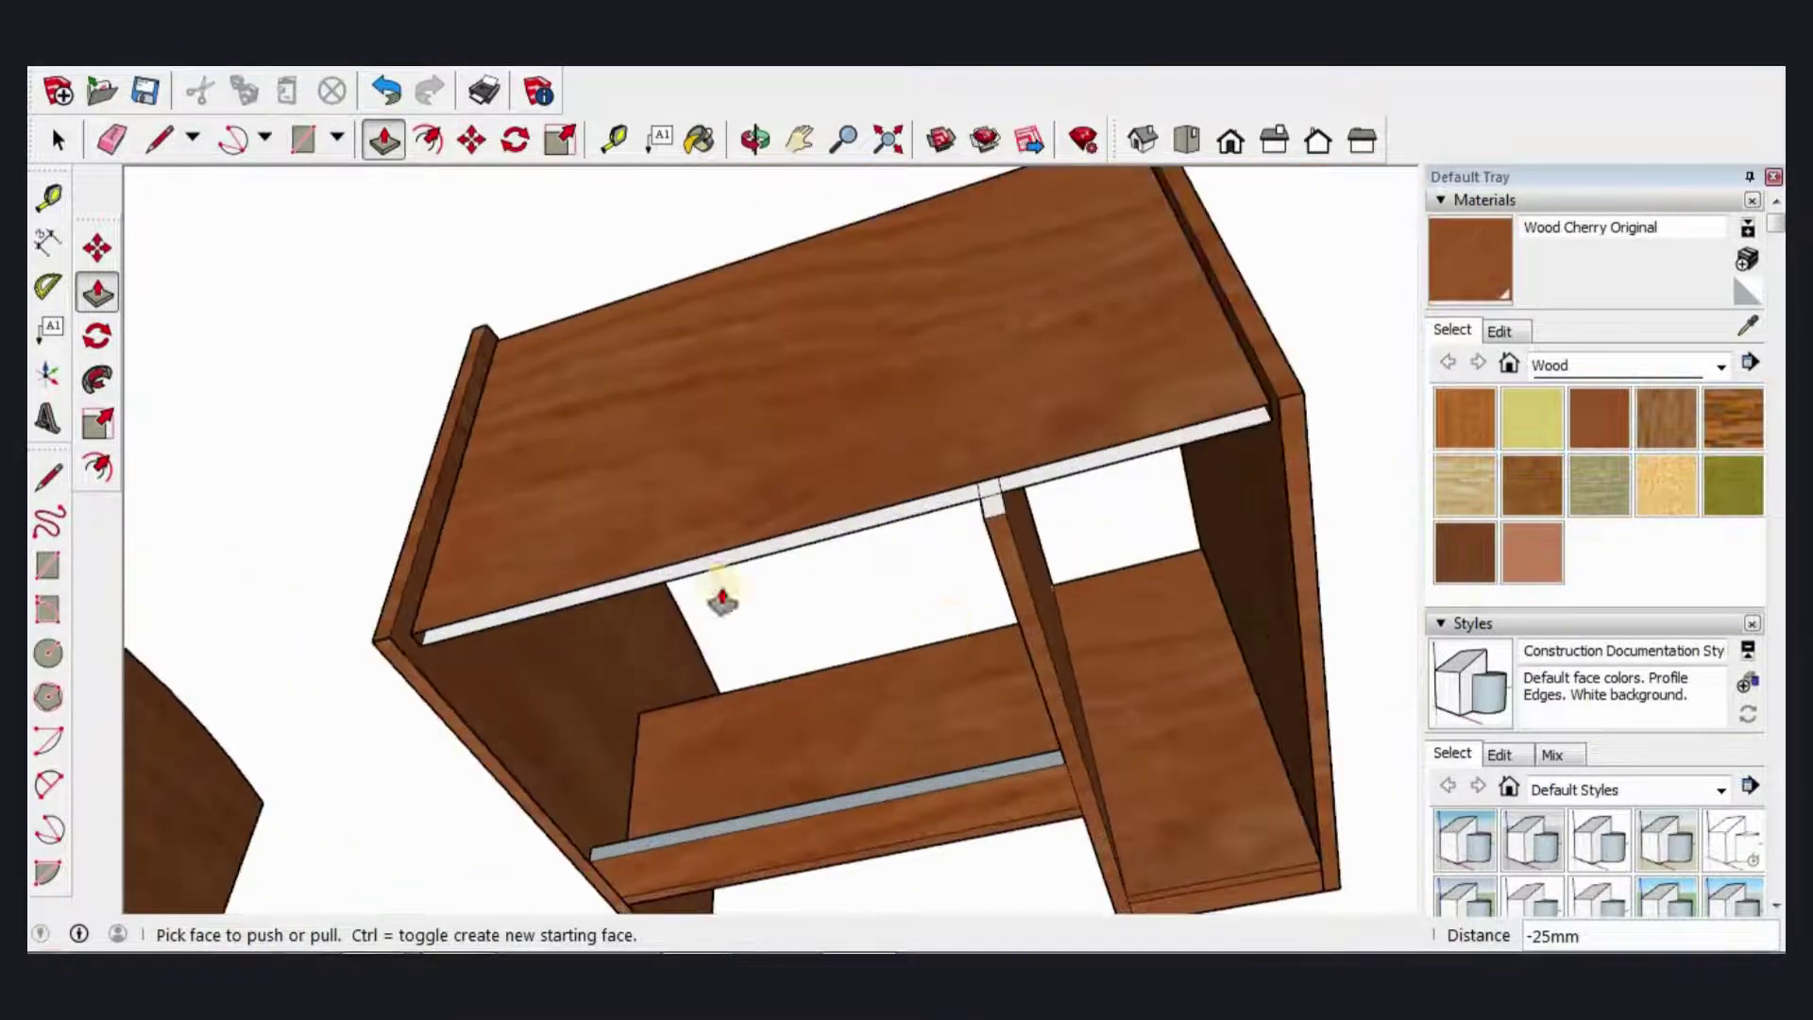
pyautogui.scroll(2, 500, 597)
pyautogui.scroll(2, 417, 636)
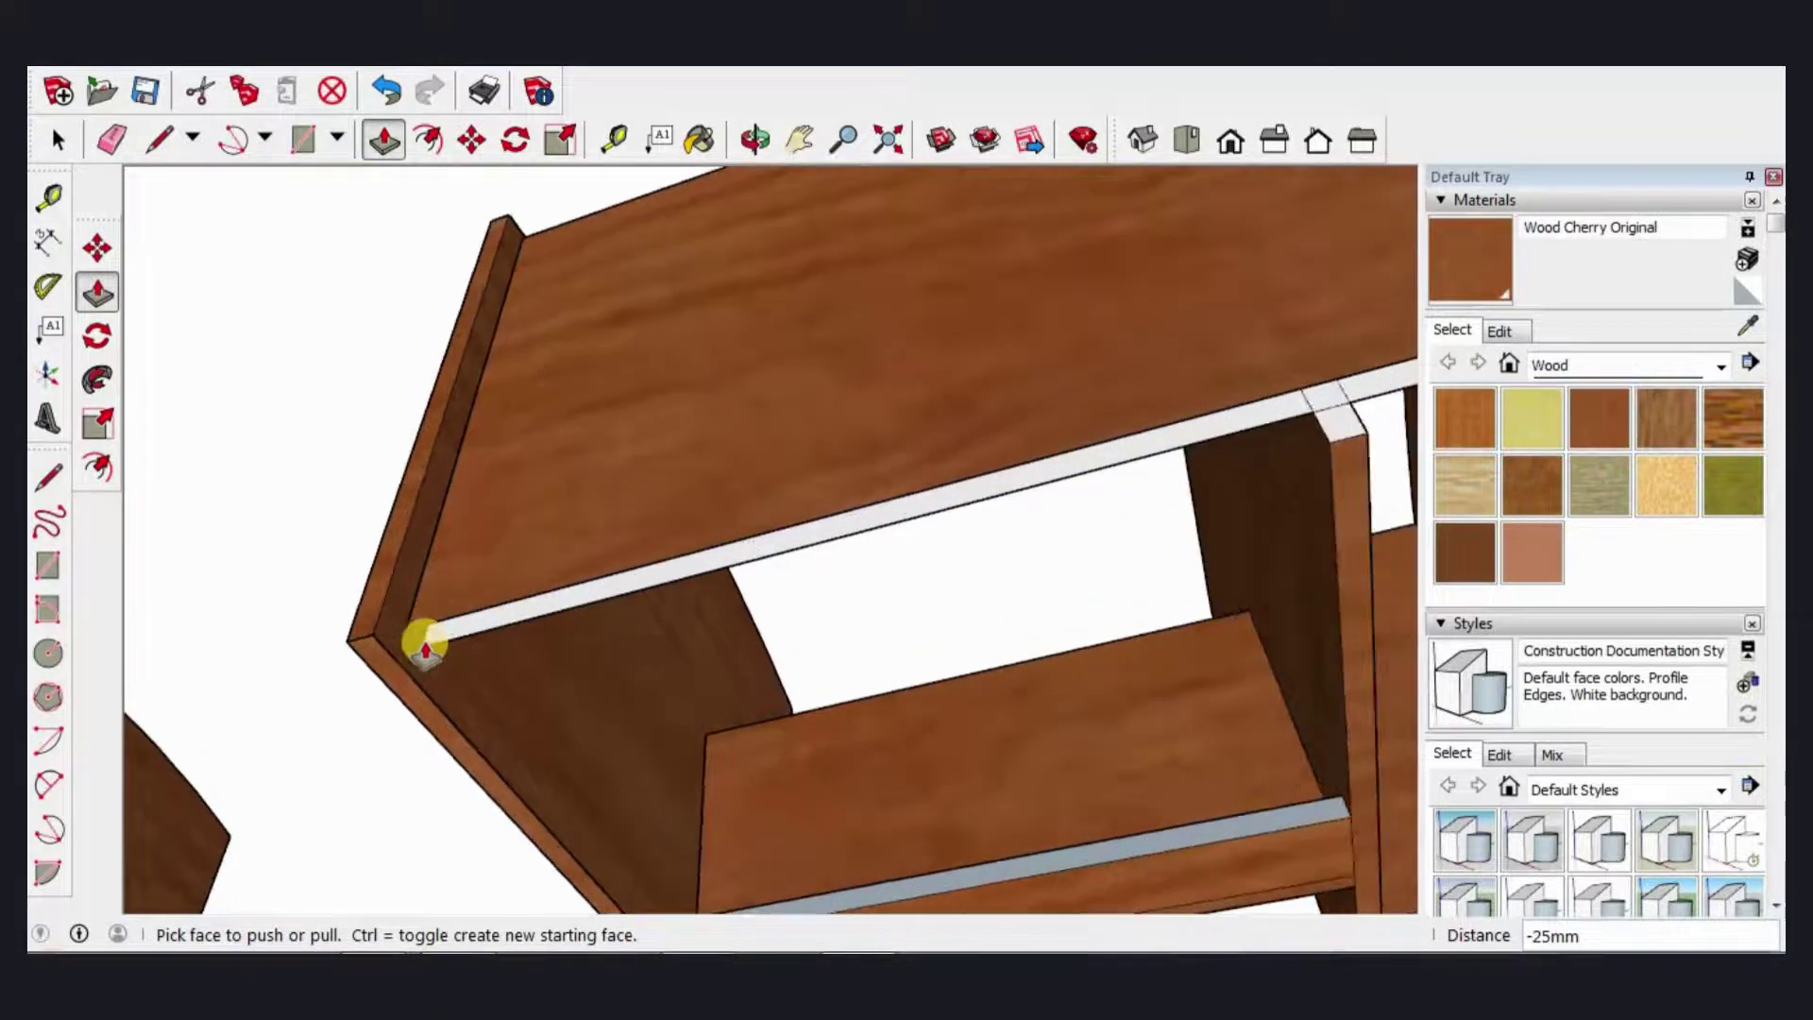
# Step: Undo the 25 mm push and push the white strip back by 8 instead
pyautogui.hotkey('ctrl', 'z')
pyautogui.scroll(-1, 433, 680)
pyautogui.click(430, 678)
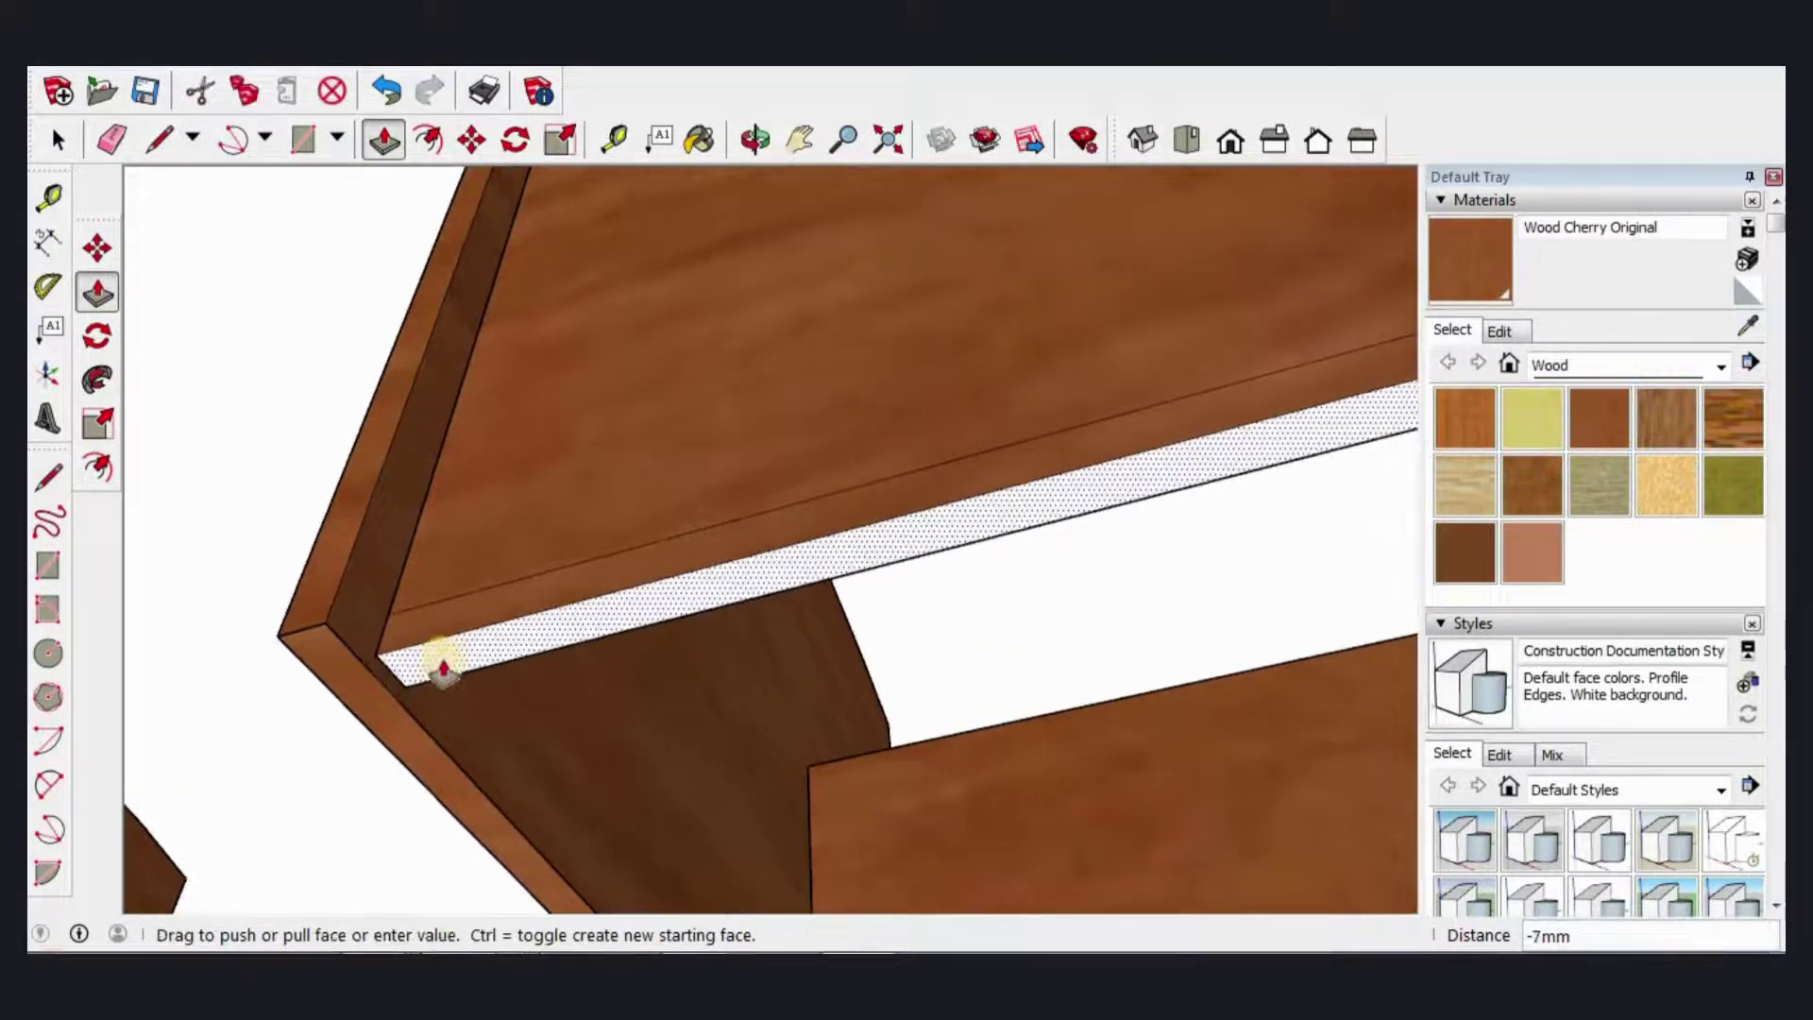
pyautogui.write('8')
pyautogui.press('Return')
pyautogui.press('space')
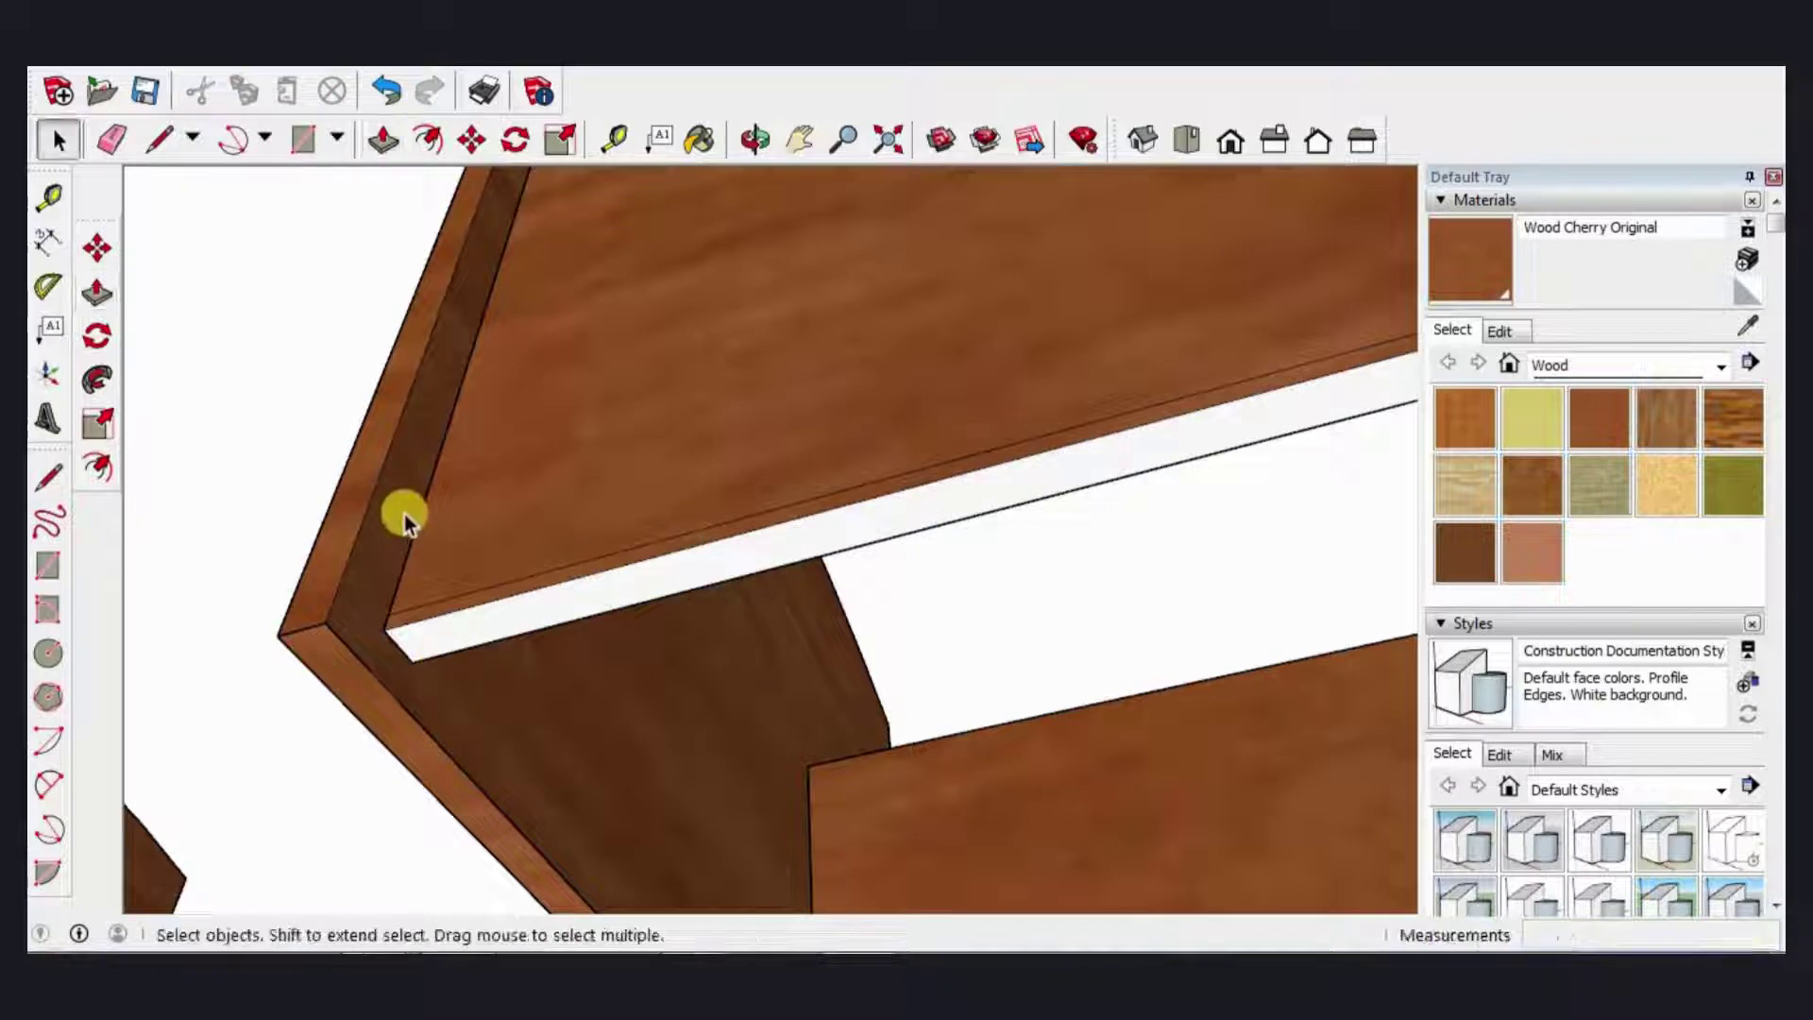
# Step: Erase the stray edge under the top board and view the cabinet from below
pyautogui.click(431, 603)
pyautogui.press('Delete')
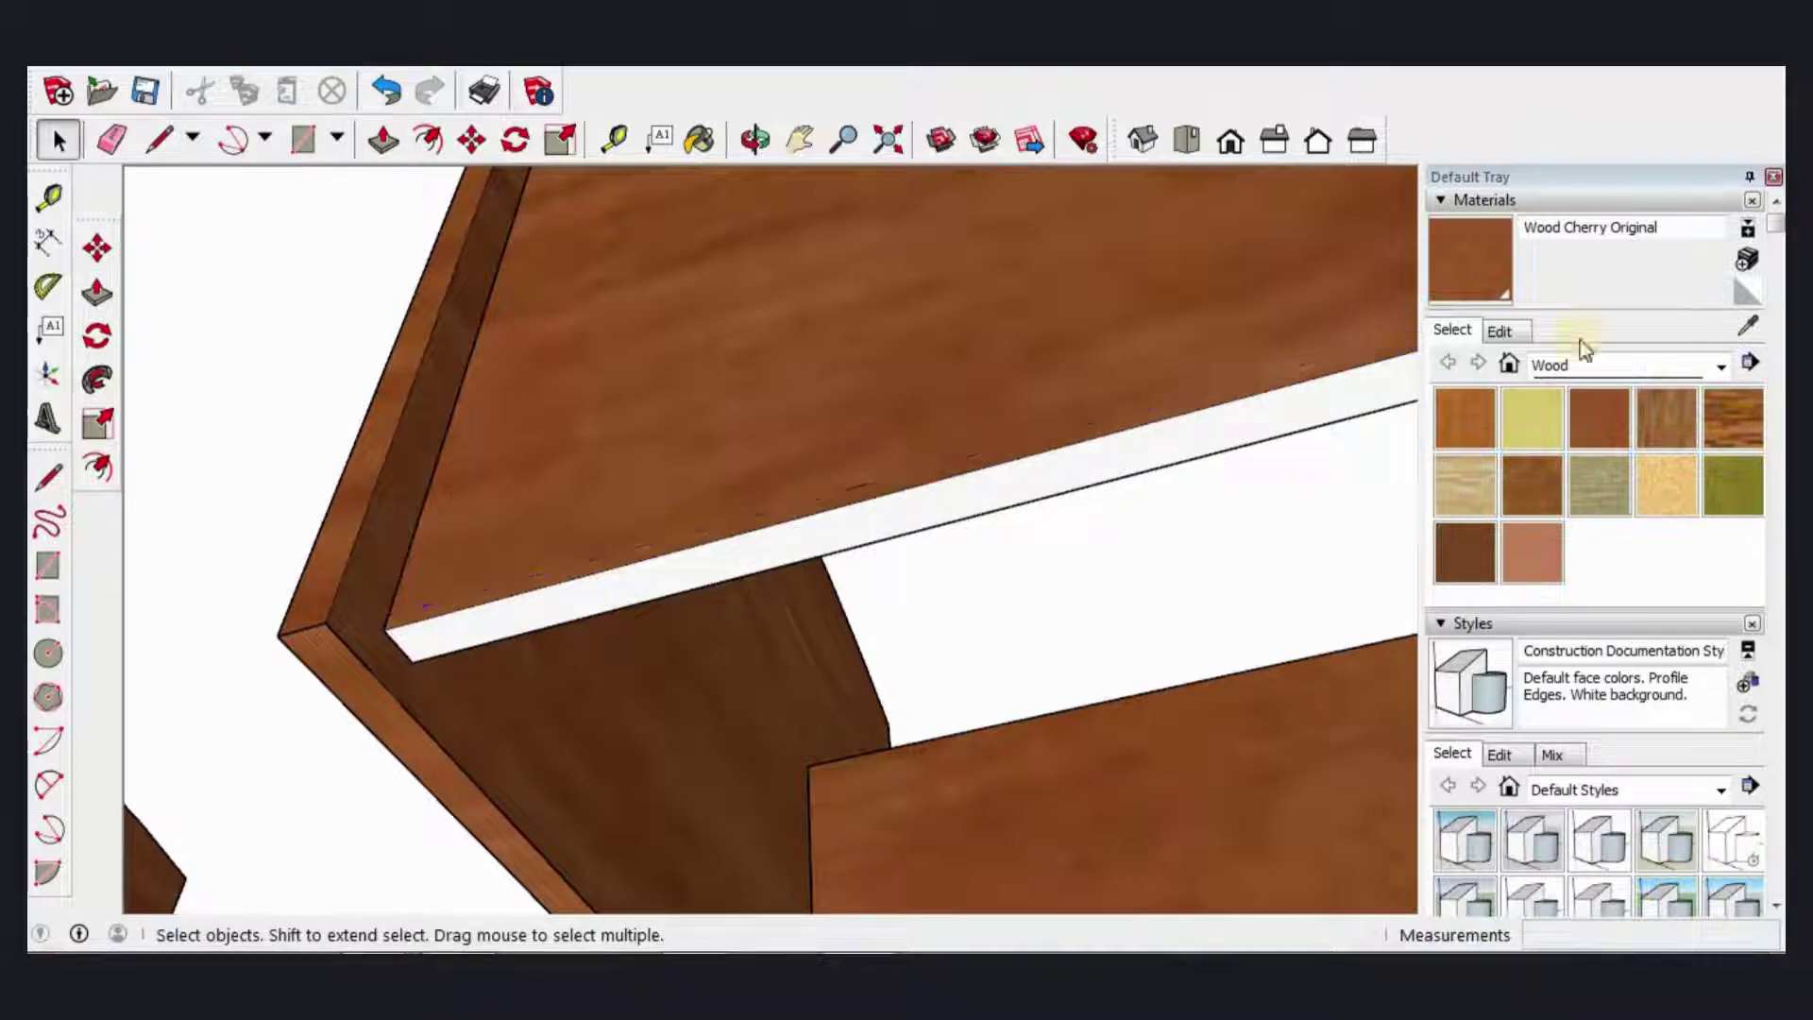
pyautogui.click(1496, 268)
pyautogui.scroll(-3, 769, 518)
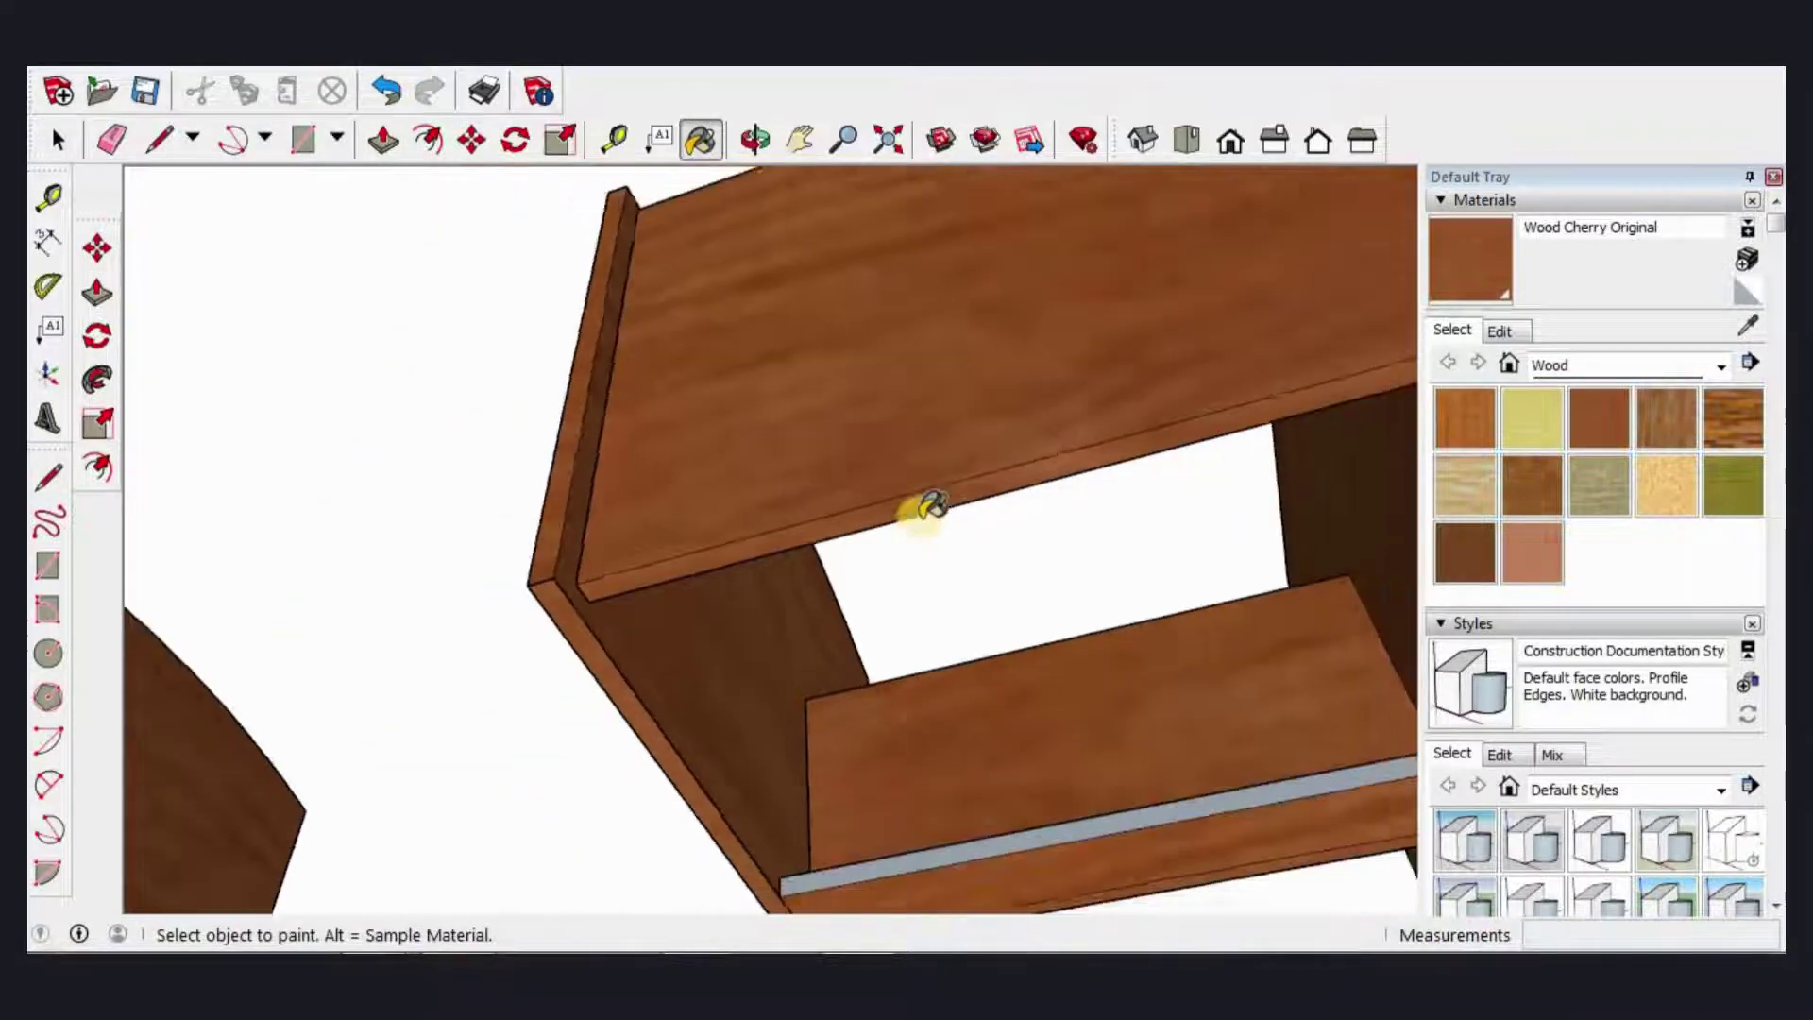
pyautogui.scroll(-3, 922, 507)
pyautogui.press('space')
pyautogui.moveTo(1277, 491)
pyautogui.mouseDown(button='middle')
pyautogui.moveTo(708, 433)
pyautogui.moveTo(850, 331)
pyautogui.moveTo(781, 336)
pyautogui.moveTo(652, 287)
pyautogui.mouseUp(button='middle')
# Step: In Top view, dimension the desk's width corner to corner as 764 mm
pyautogui.scroll(-2, 696, 539)
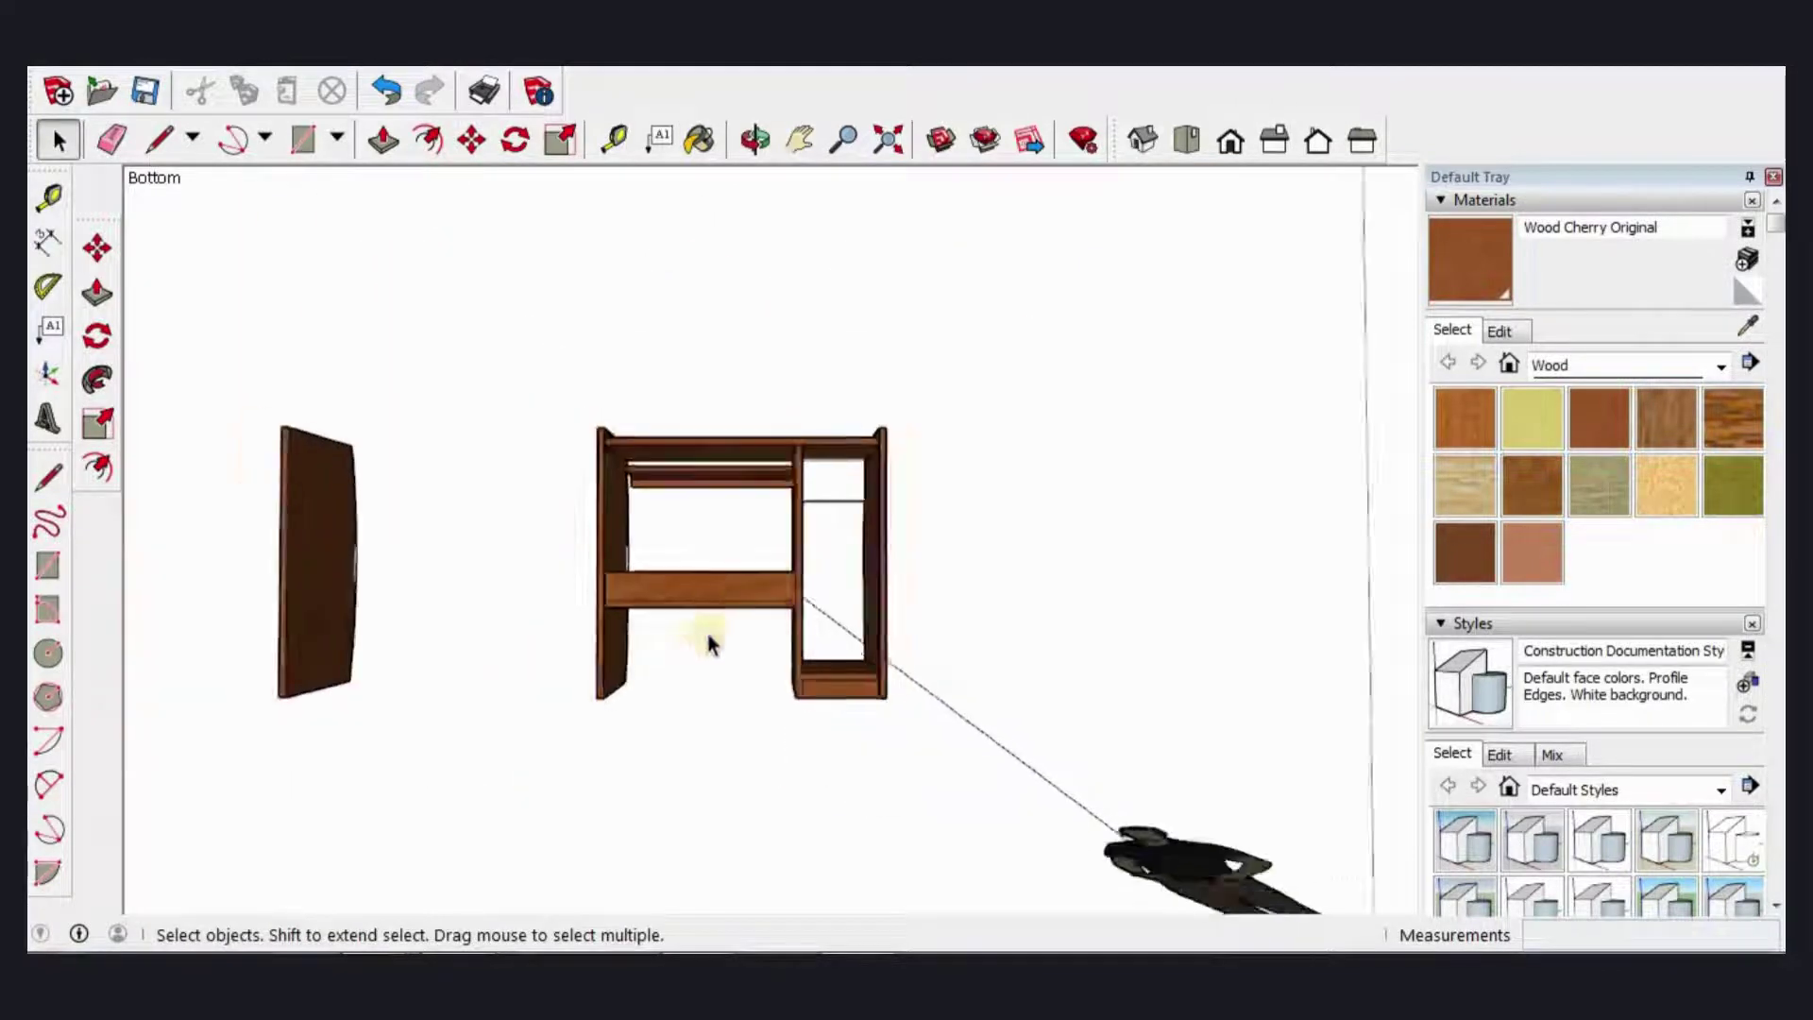
pyautogui.scroll(-2, 821, 604)
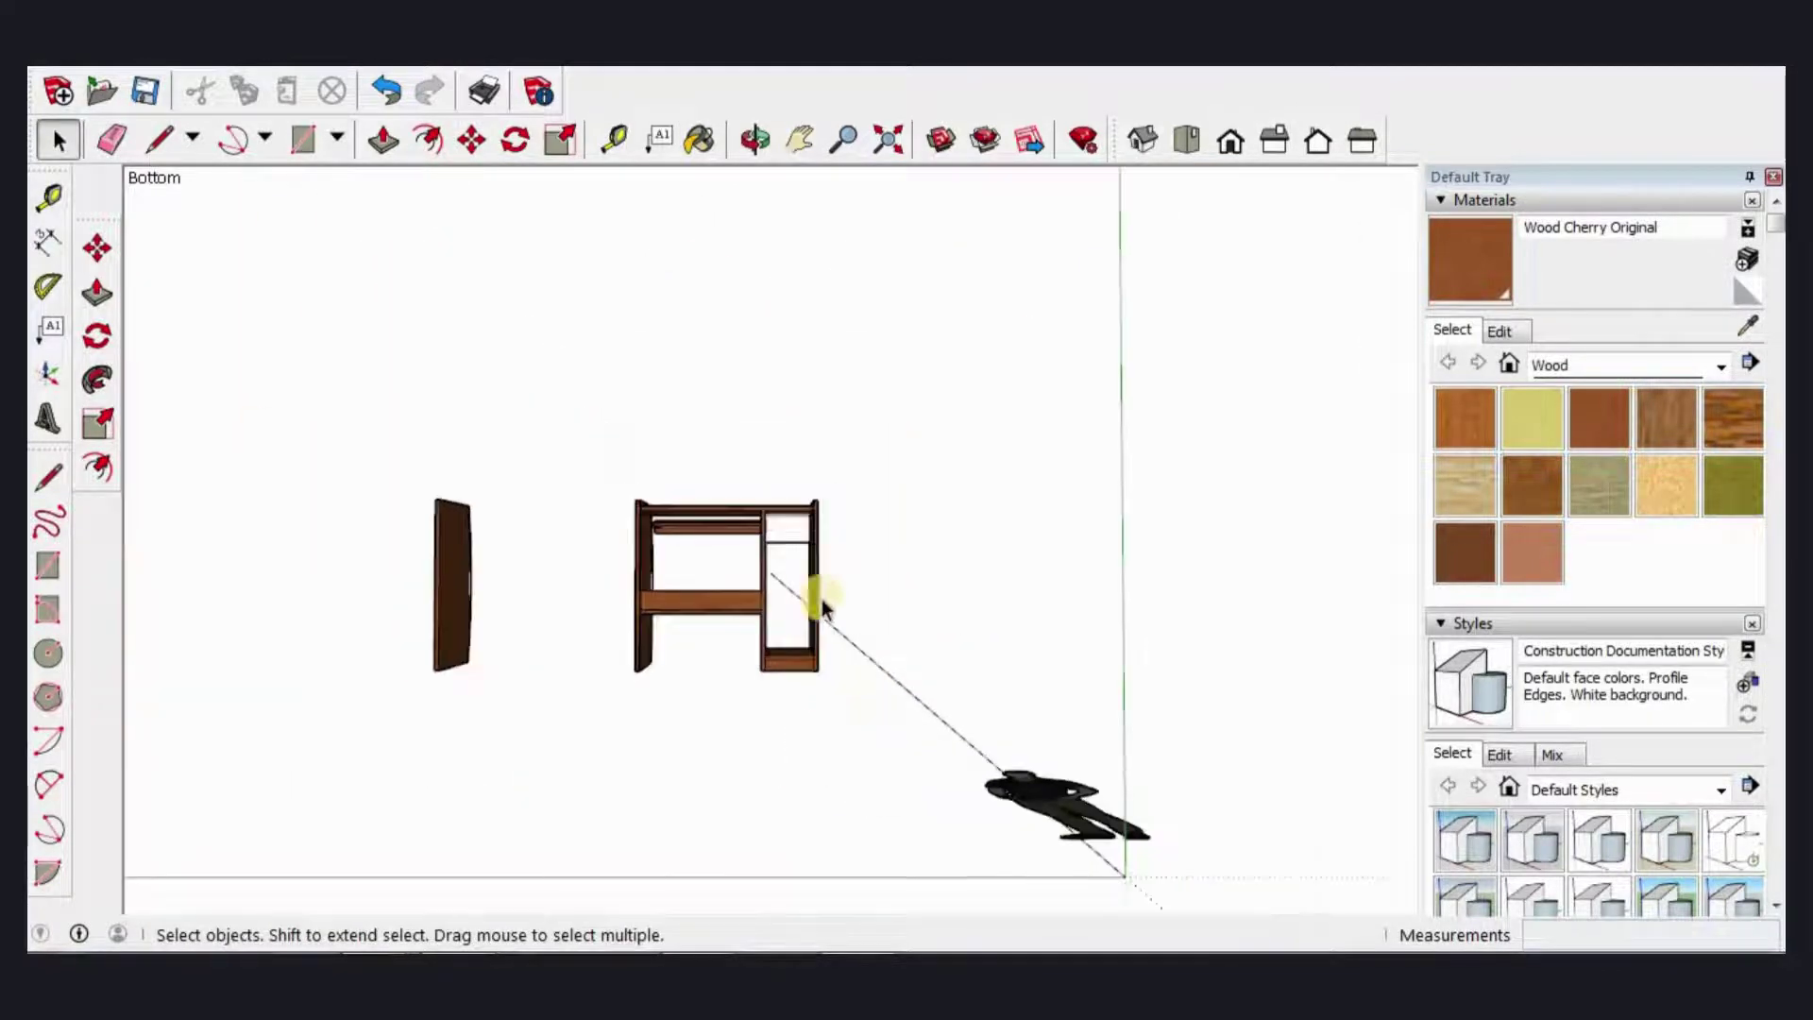
pyautogui.click(1182, 146)
pyautogui.scroll(3, 976, 455)
pyautogui.scroll(2, 977, 446)
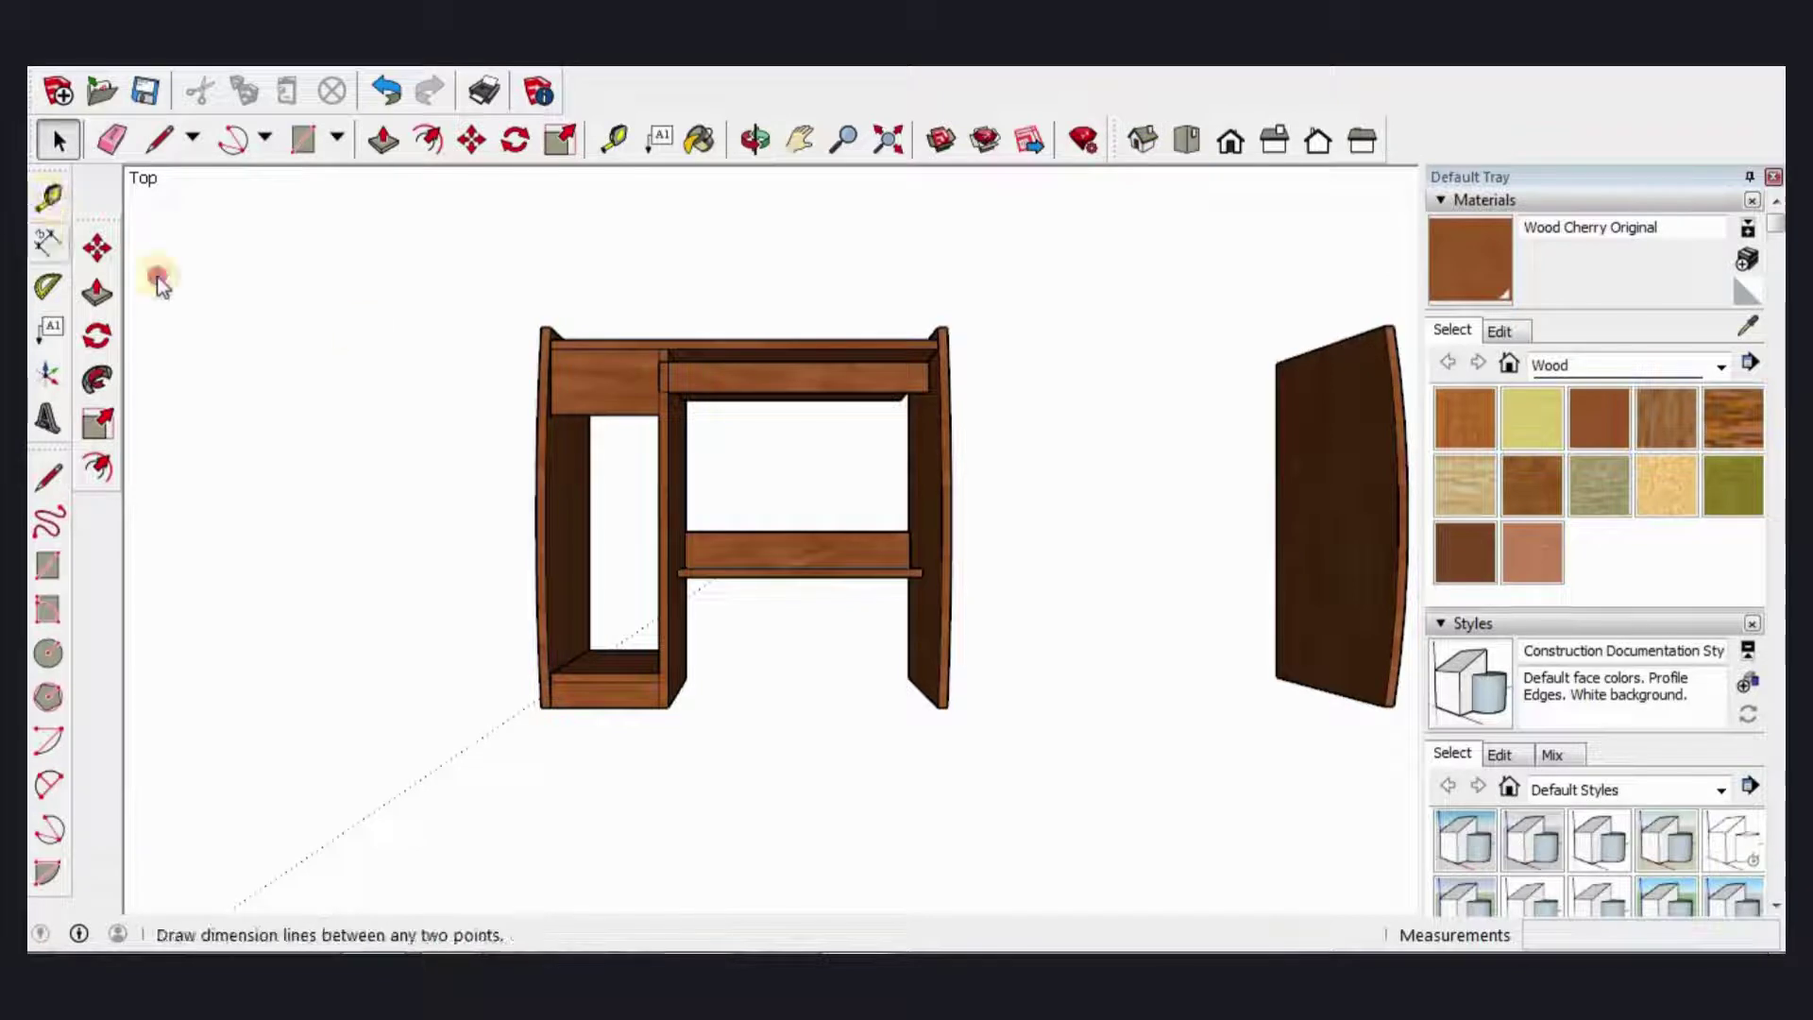
pyautogui.click(48, 242)
pyautogui.scroll(1, 557, 347)
pyautogui.scroll(1, 558, 350)
pyautogui.scroll(1, 557, 336)
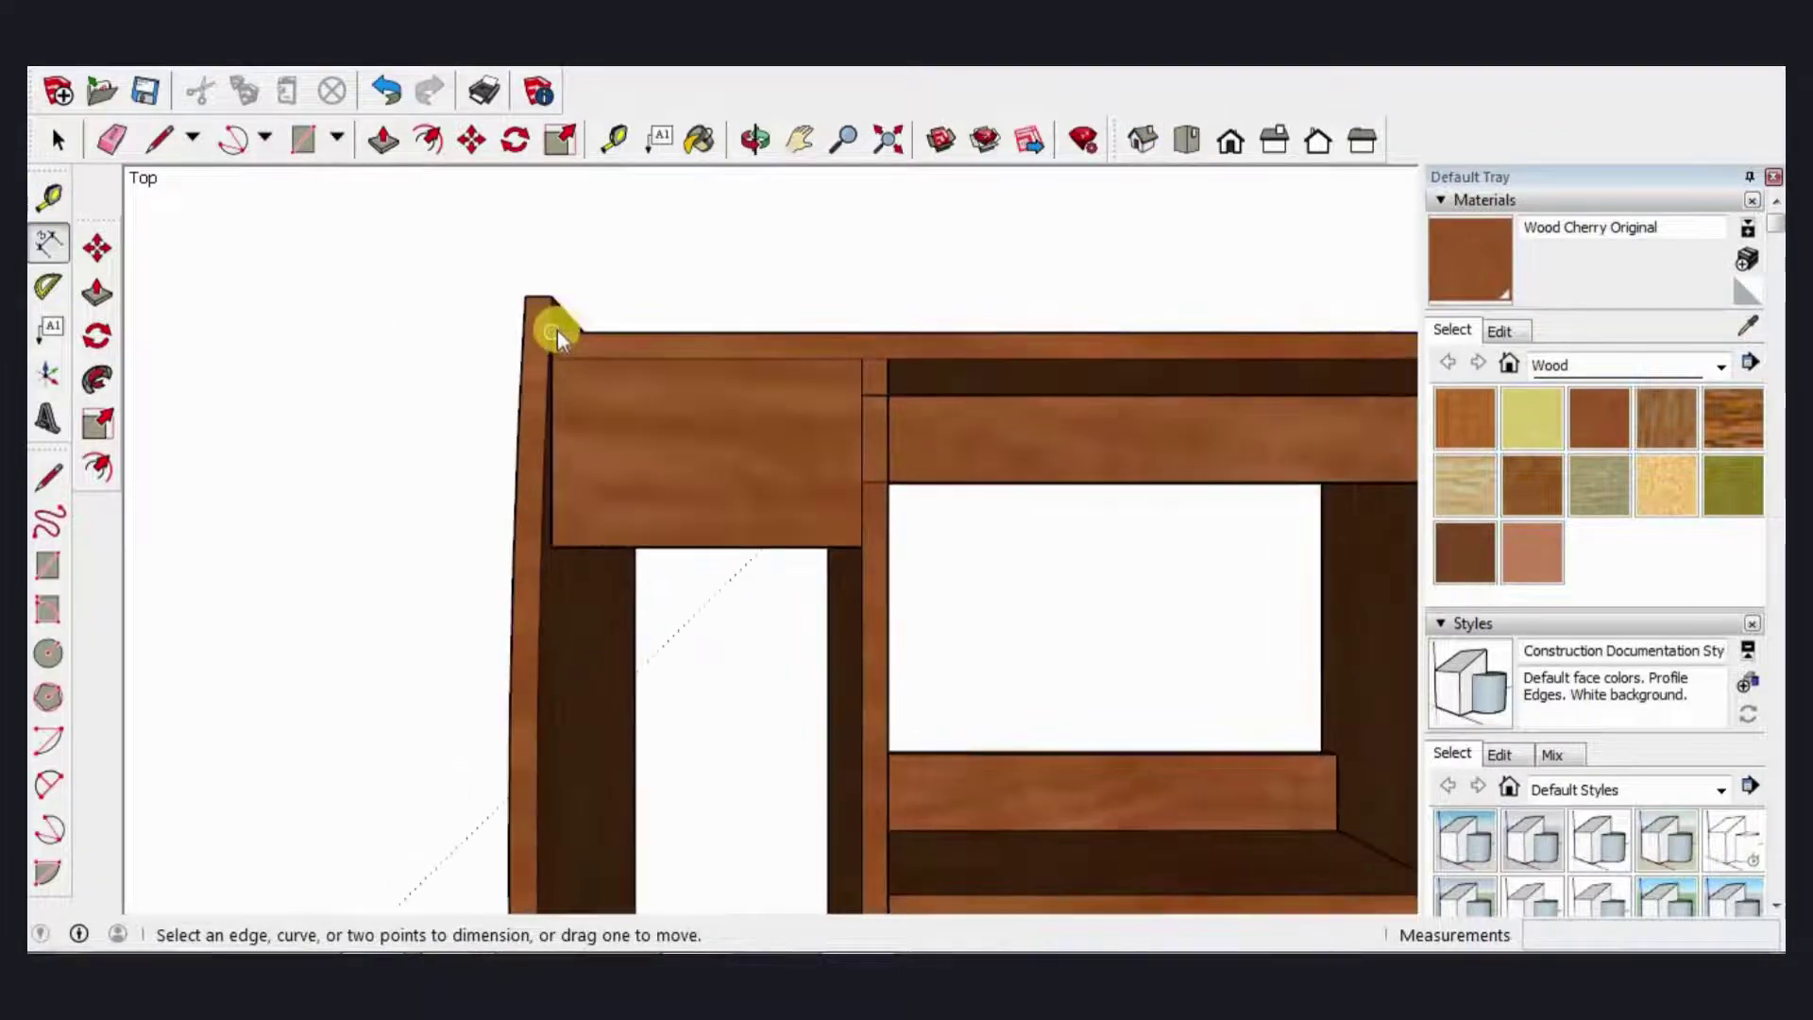
pyautogui.click(555, 334)
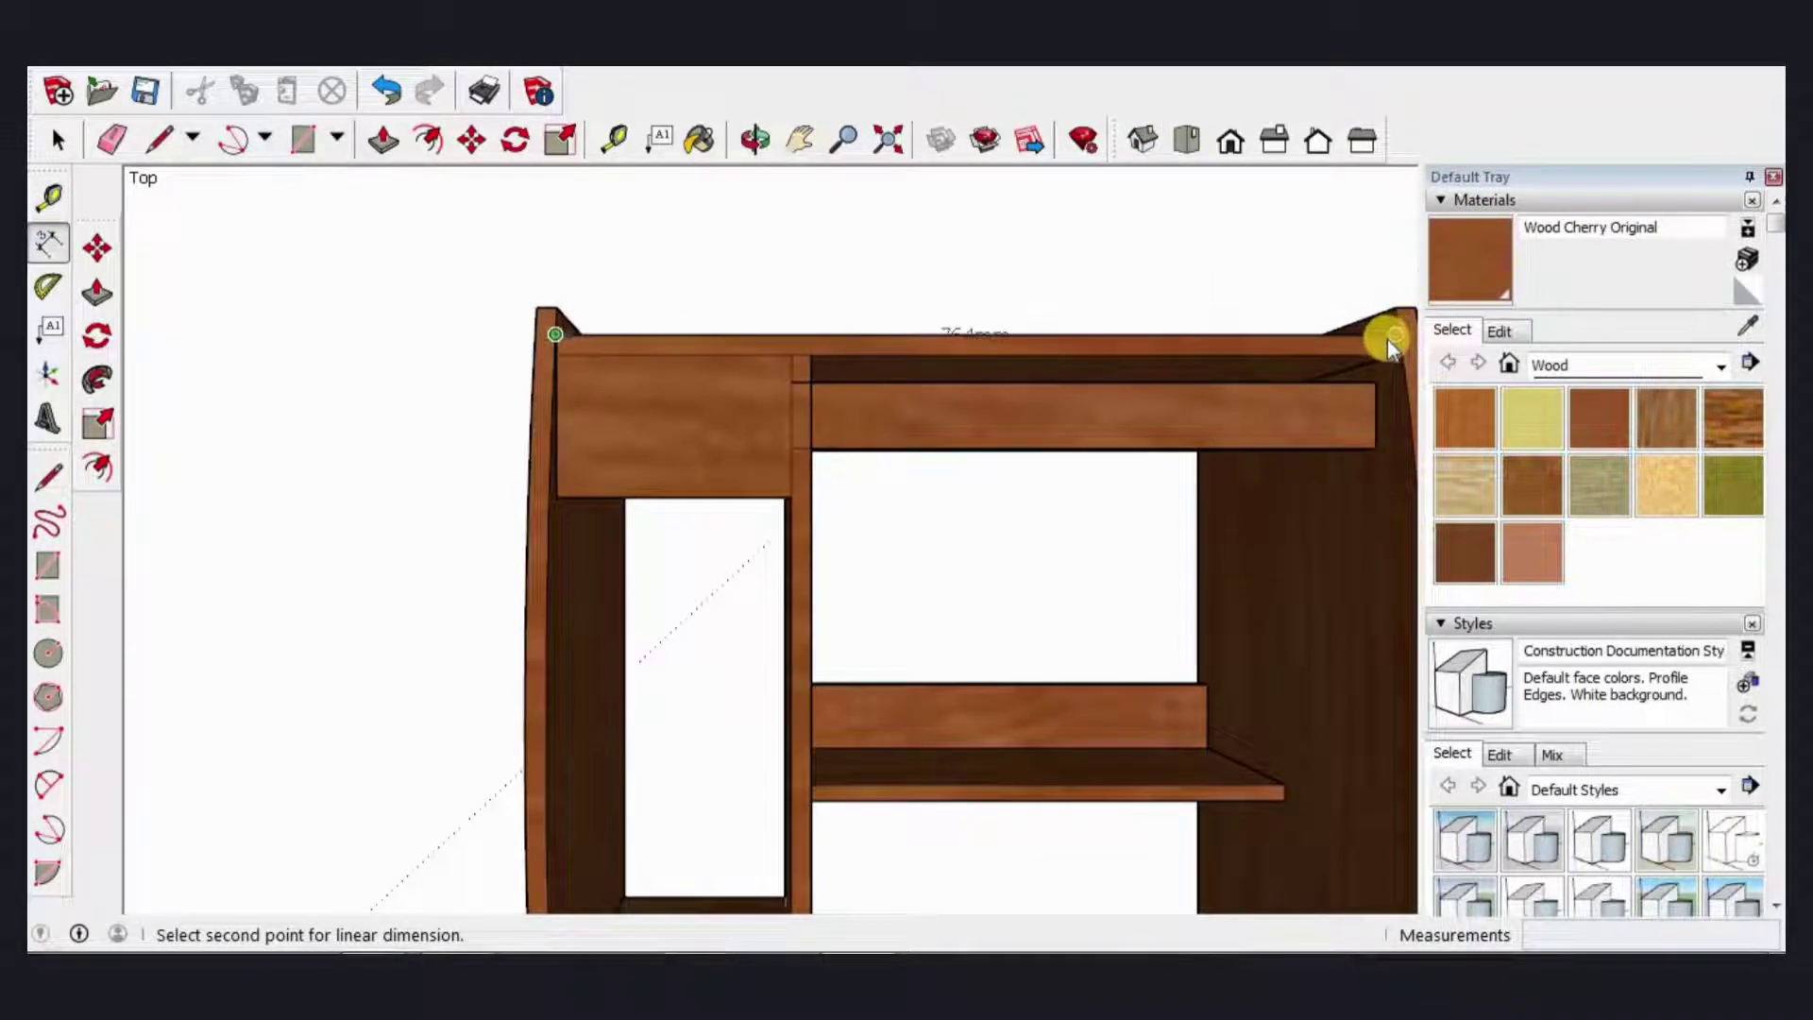
pyautogui.click(1394, 336)
pyautogui.click(863, 461)
# Step: Start a new rectangle with its first corner beside the desk
pyautogui.scroll(-2, 507, 627)
pyautogui.scroll(-2, 508, 628)
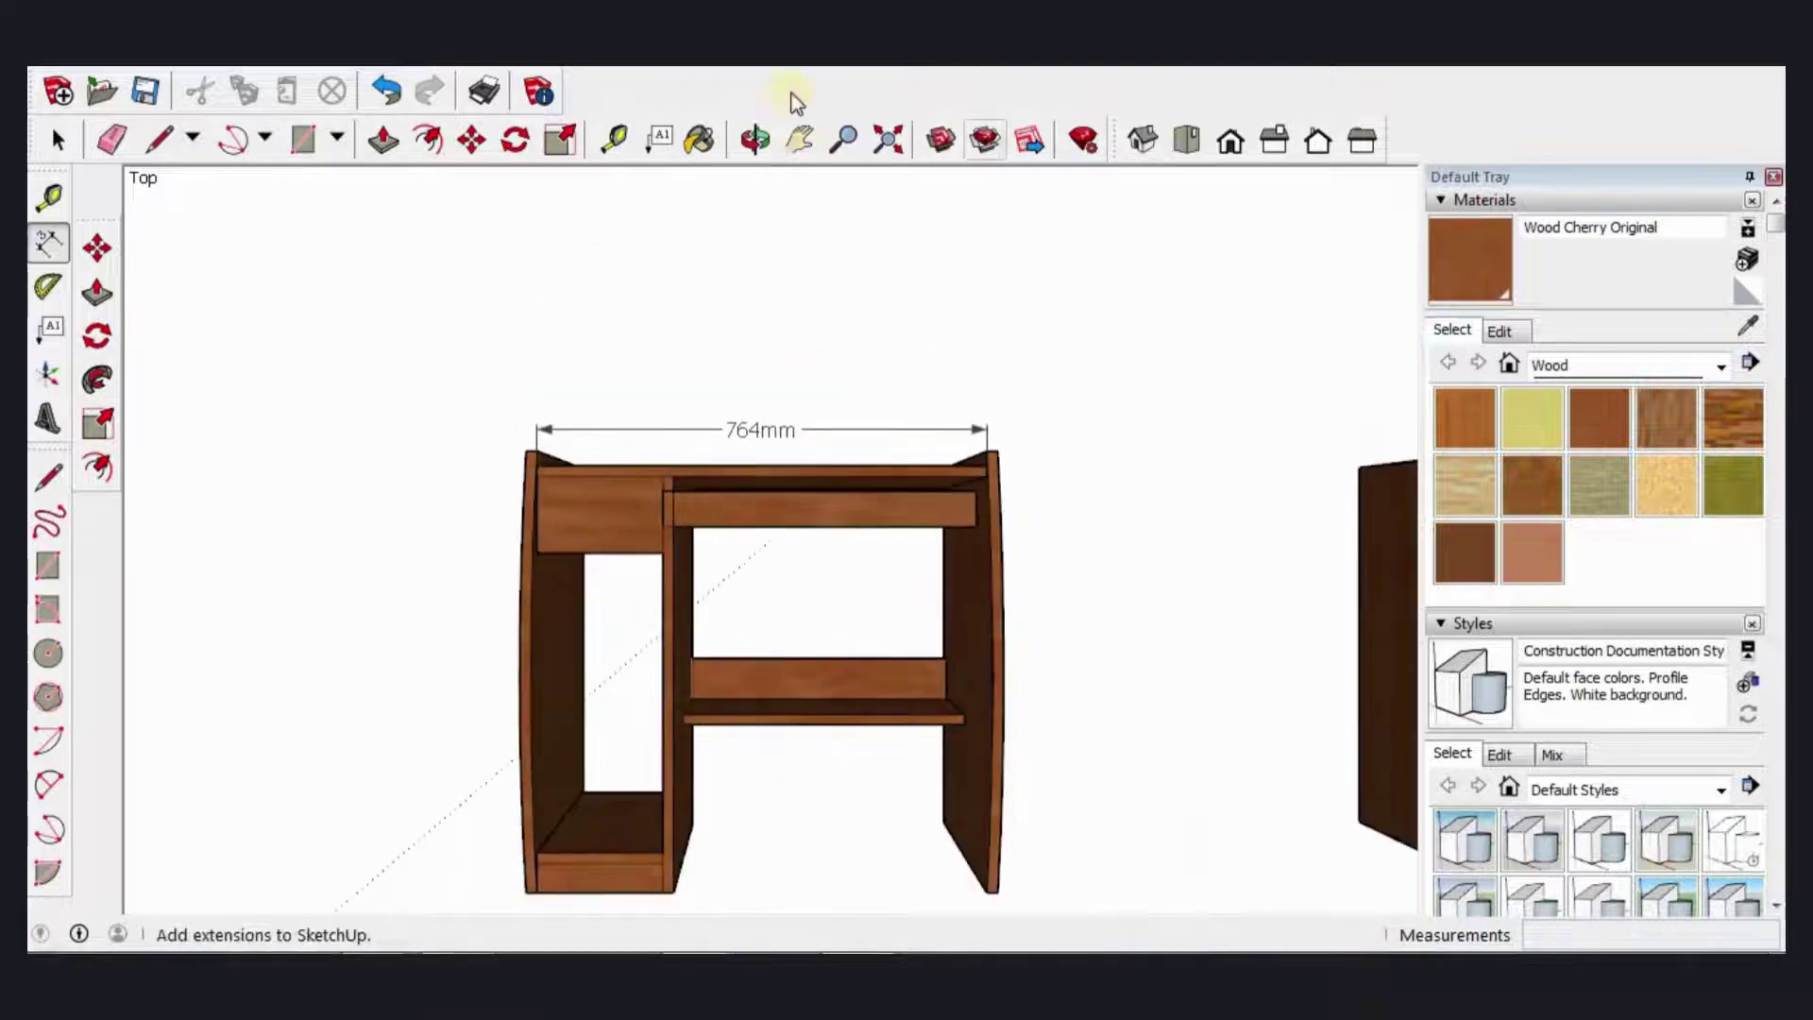
pyautogui.click(304, 138)
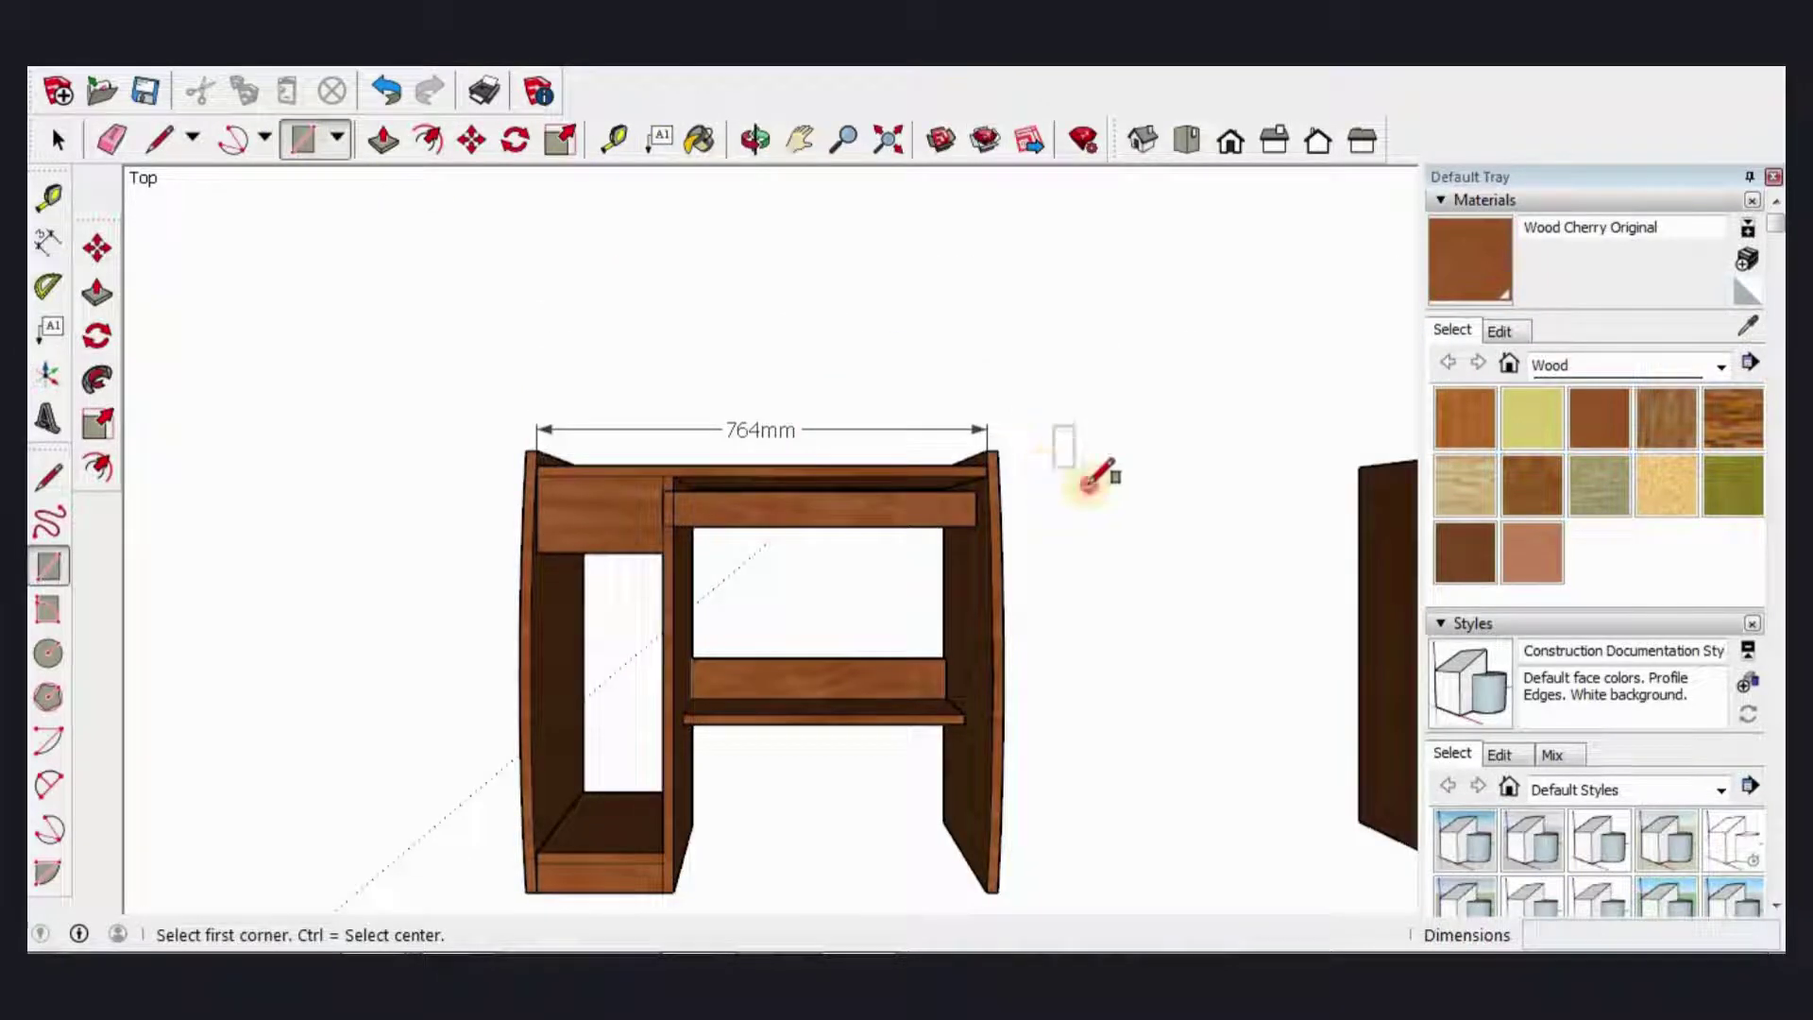
pyautogui.click(1054, 466)
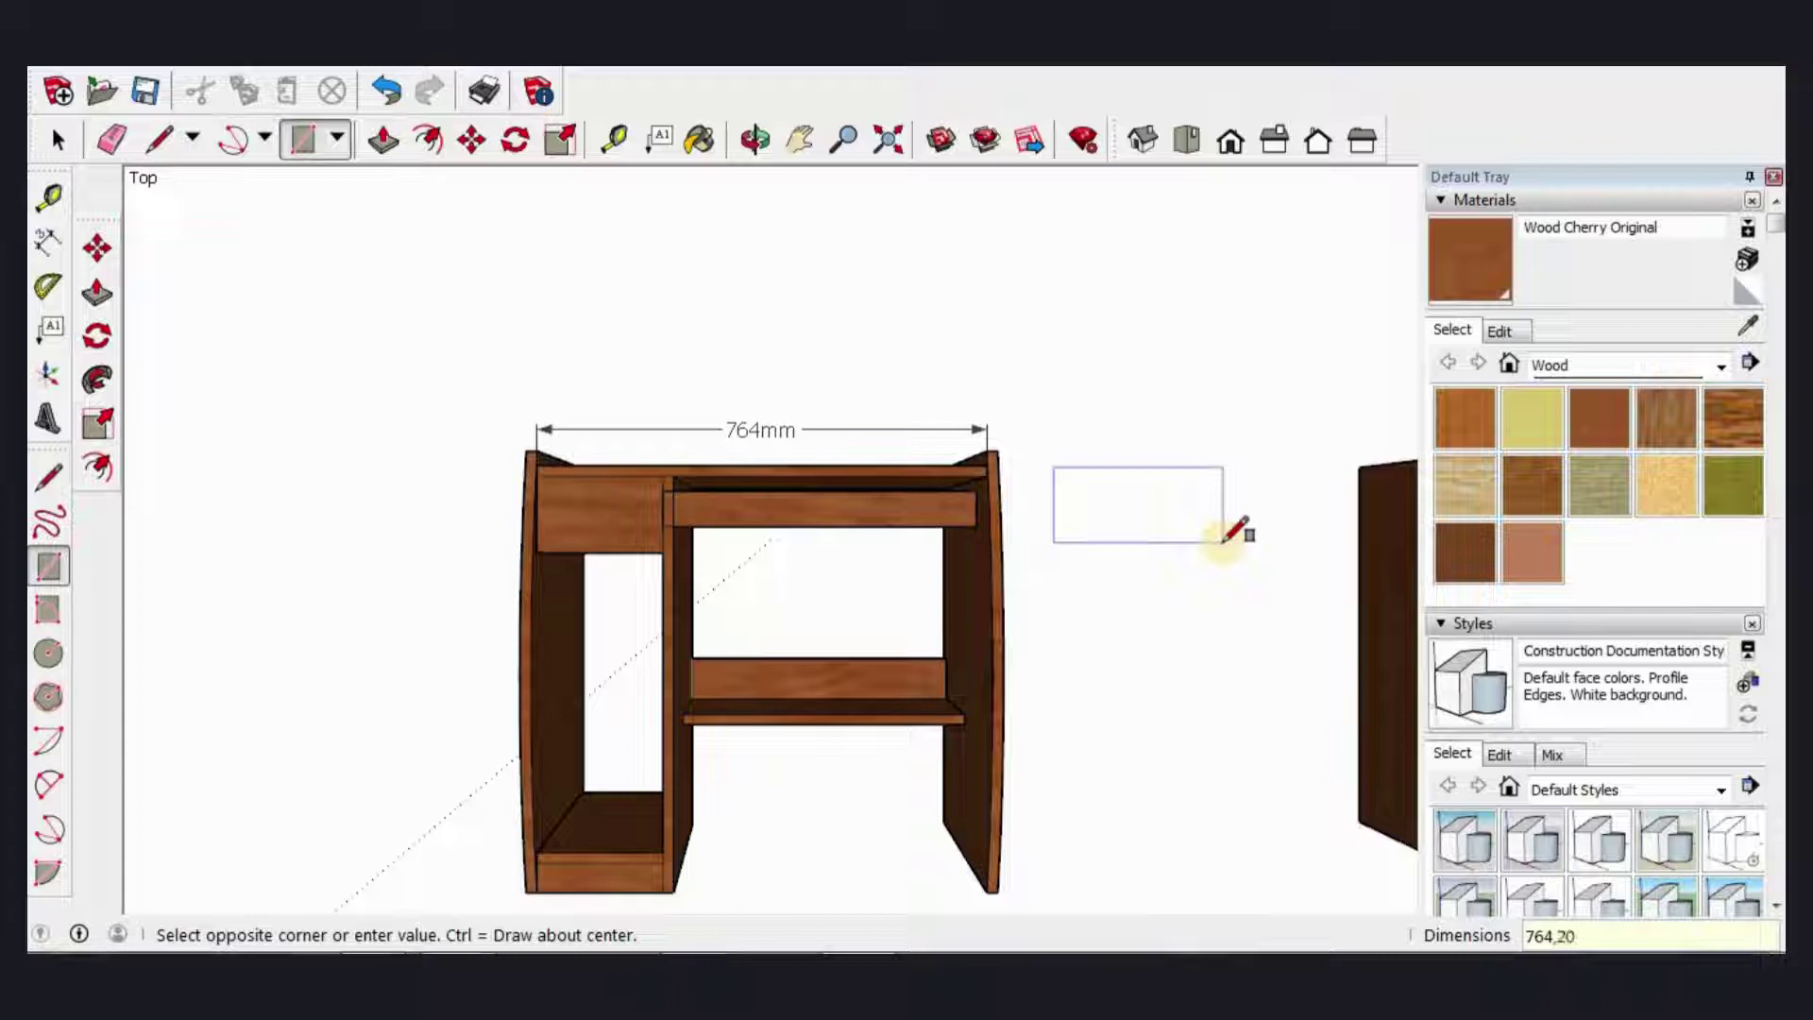
# Step: Finish the 764 × 200 mm rectangle and delete the loose right side panel
pyautogui.write('0')
pyautogui.press('Return')
pyautogui.scroll(-2, 1190, 585)
pyautogui.scroll(-2, 1133, 639)
pyautogui.press('space')
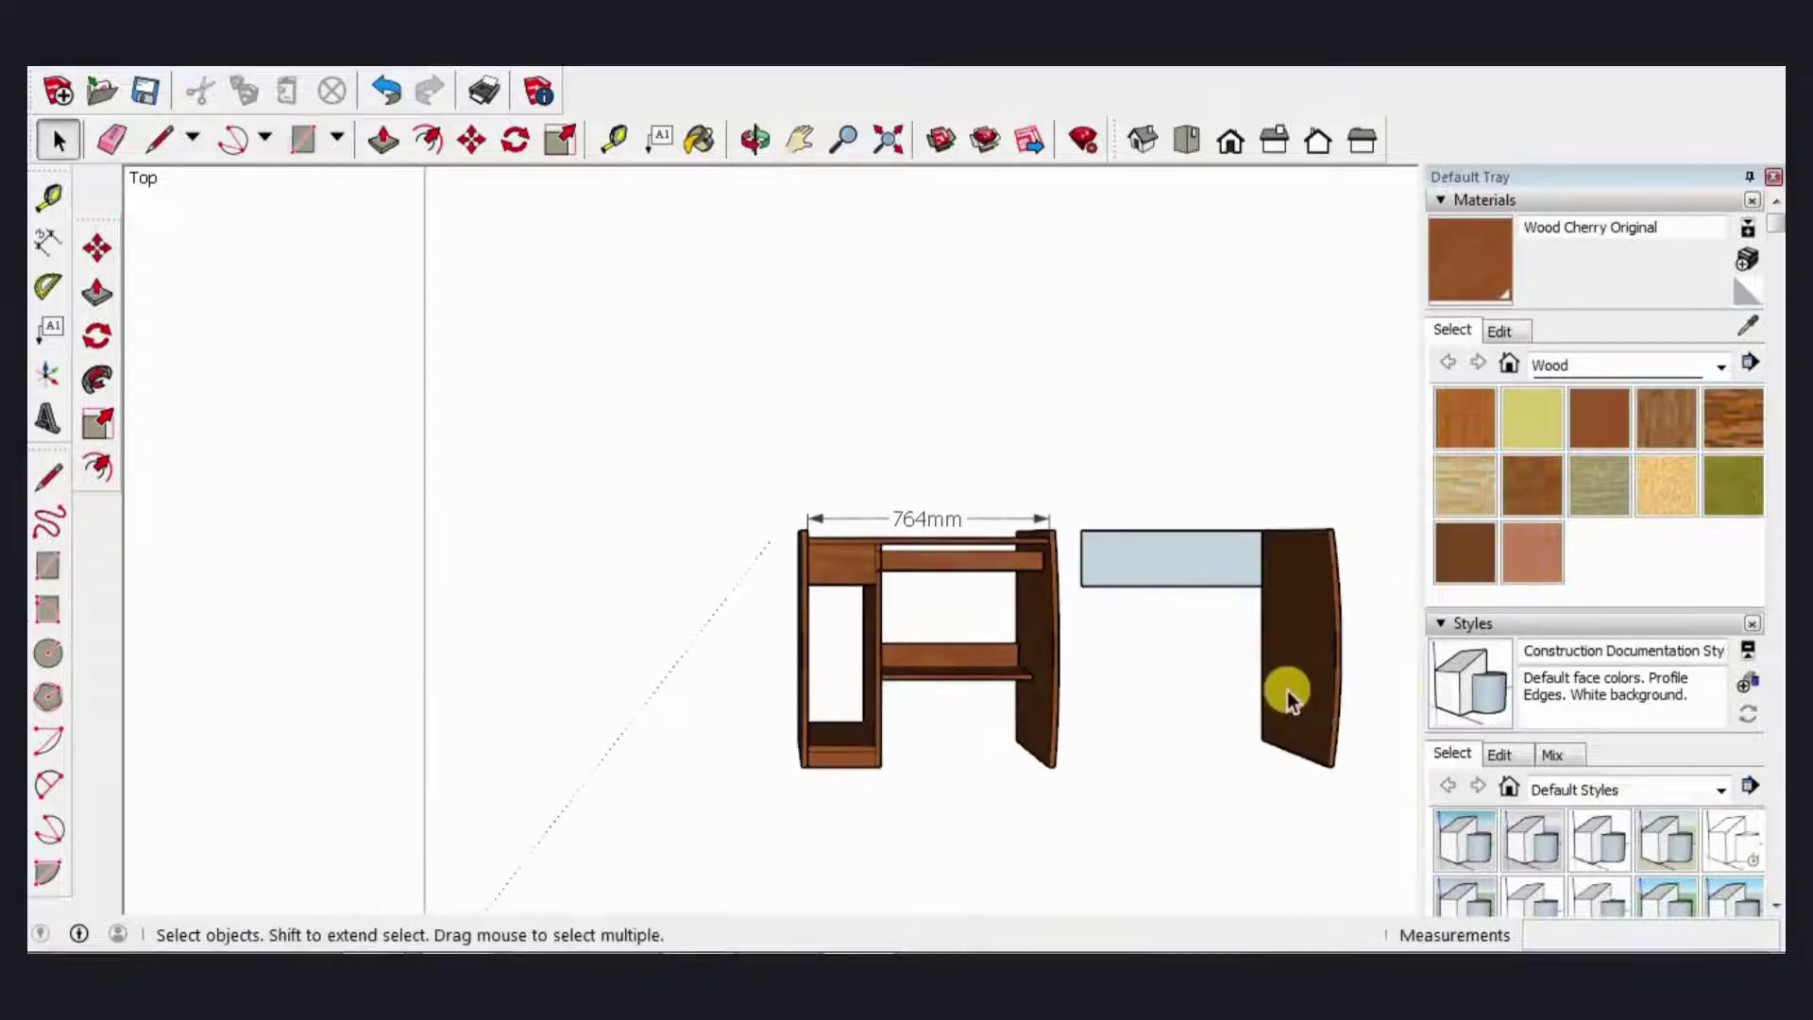
pyautogui.click(1282, 682)
pyautogui.scroll(-2, 1215, 671)
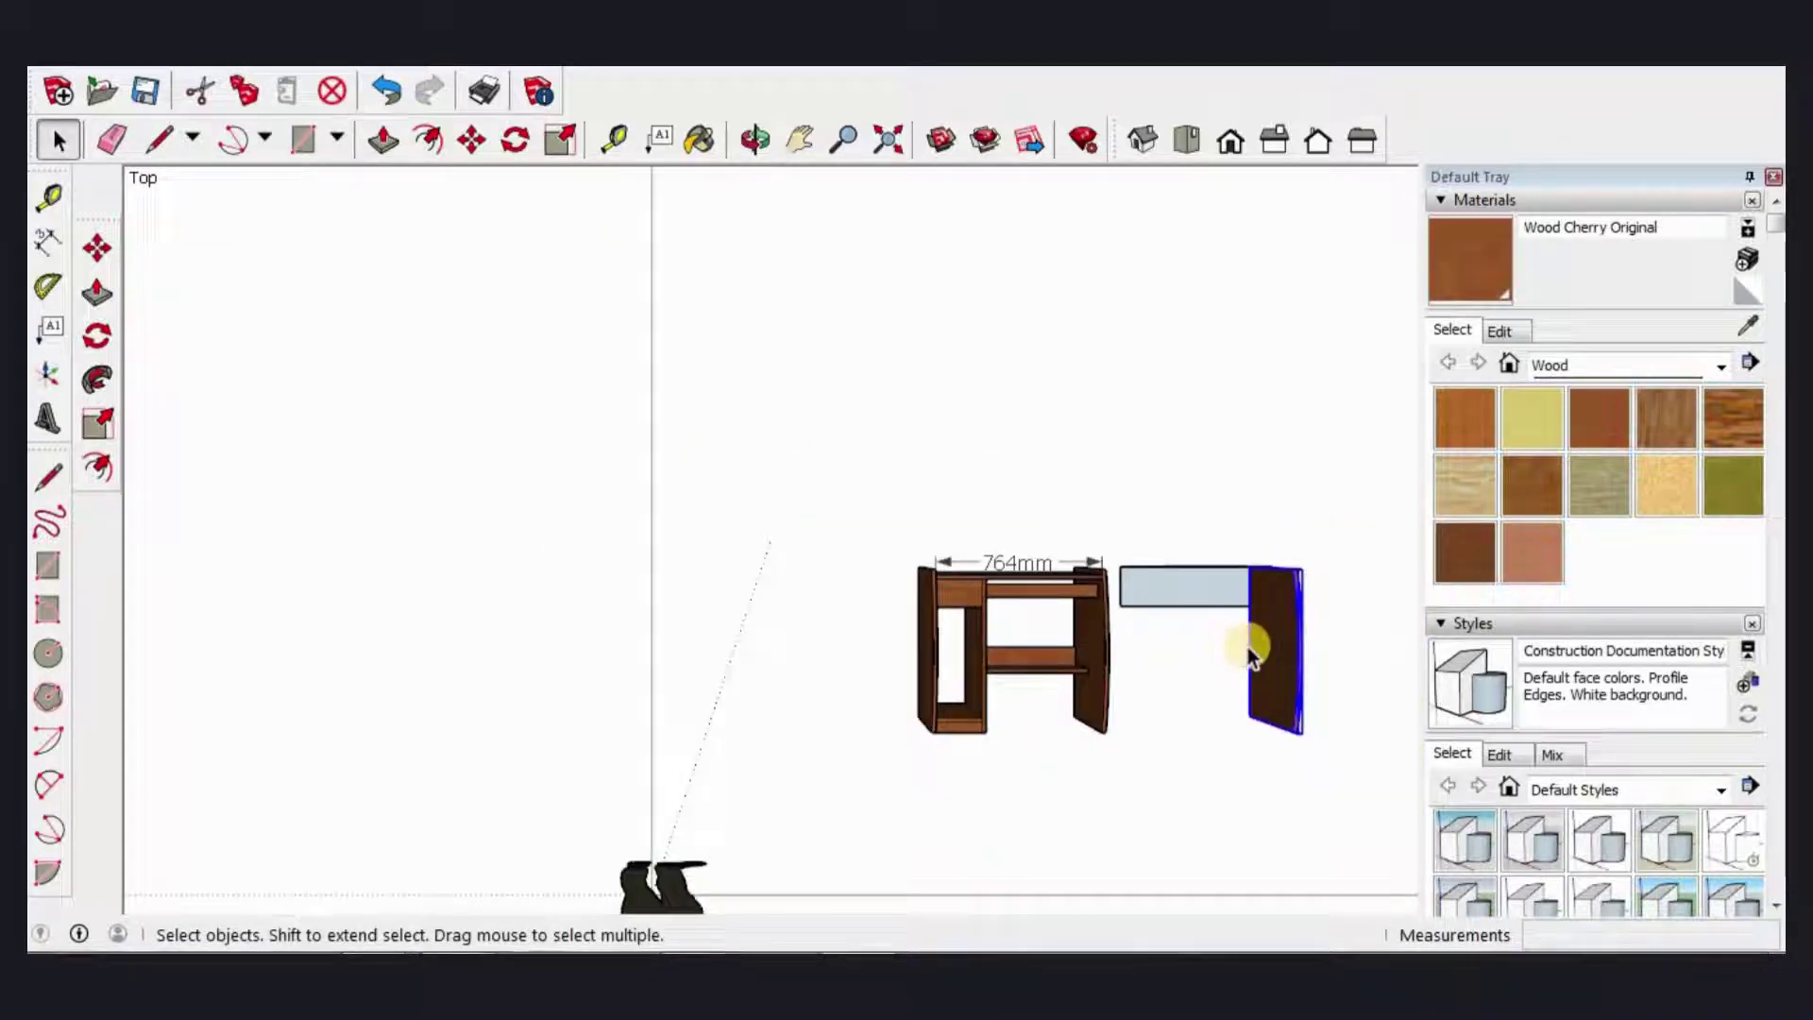
pyautogui.press('Delete')
# Step: Paint the new rectangle Wood Cherry and push/pull it into a thick board
pyautogui.scroll(2, 1228, 623)
pyautogui.scroll(2, 1203, 596)
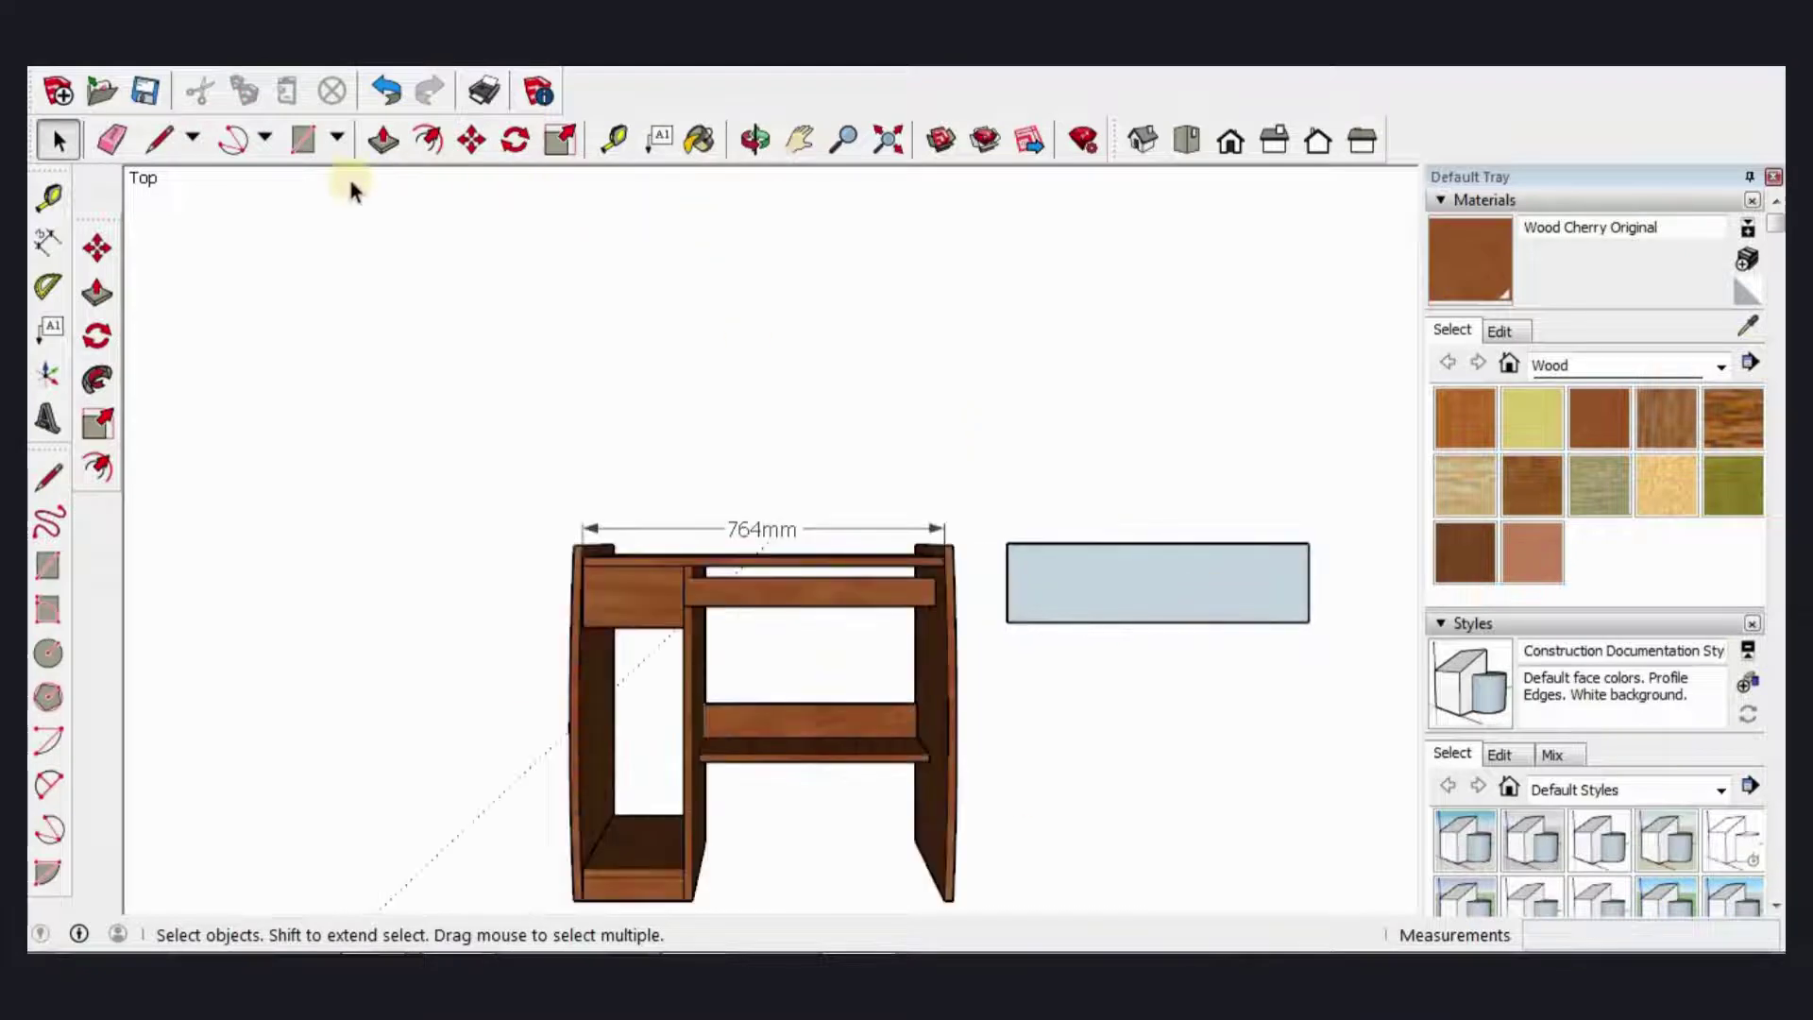
pyautogui.click(1490, 265)
pyautogui.click(1103, 562)
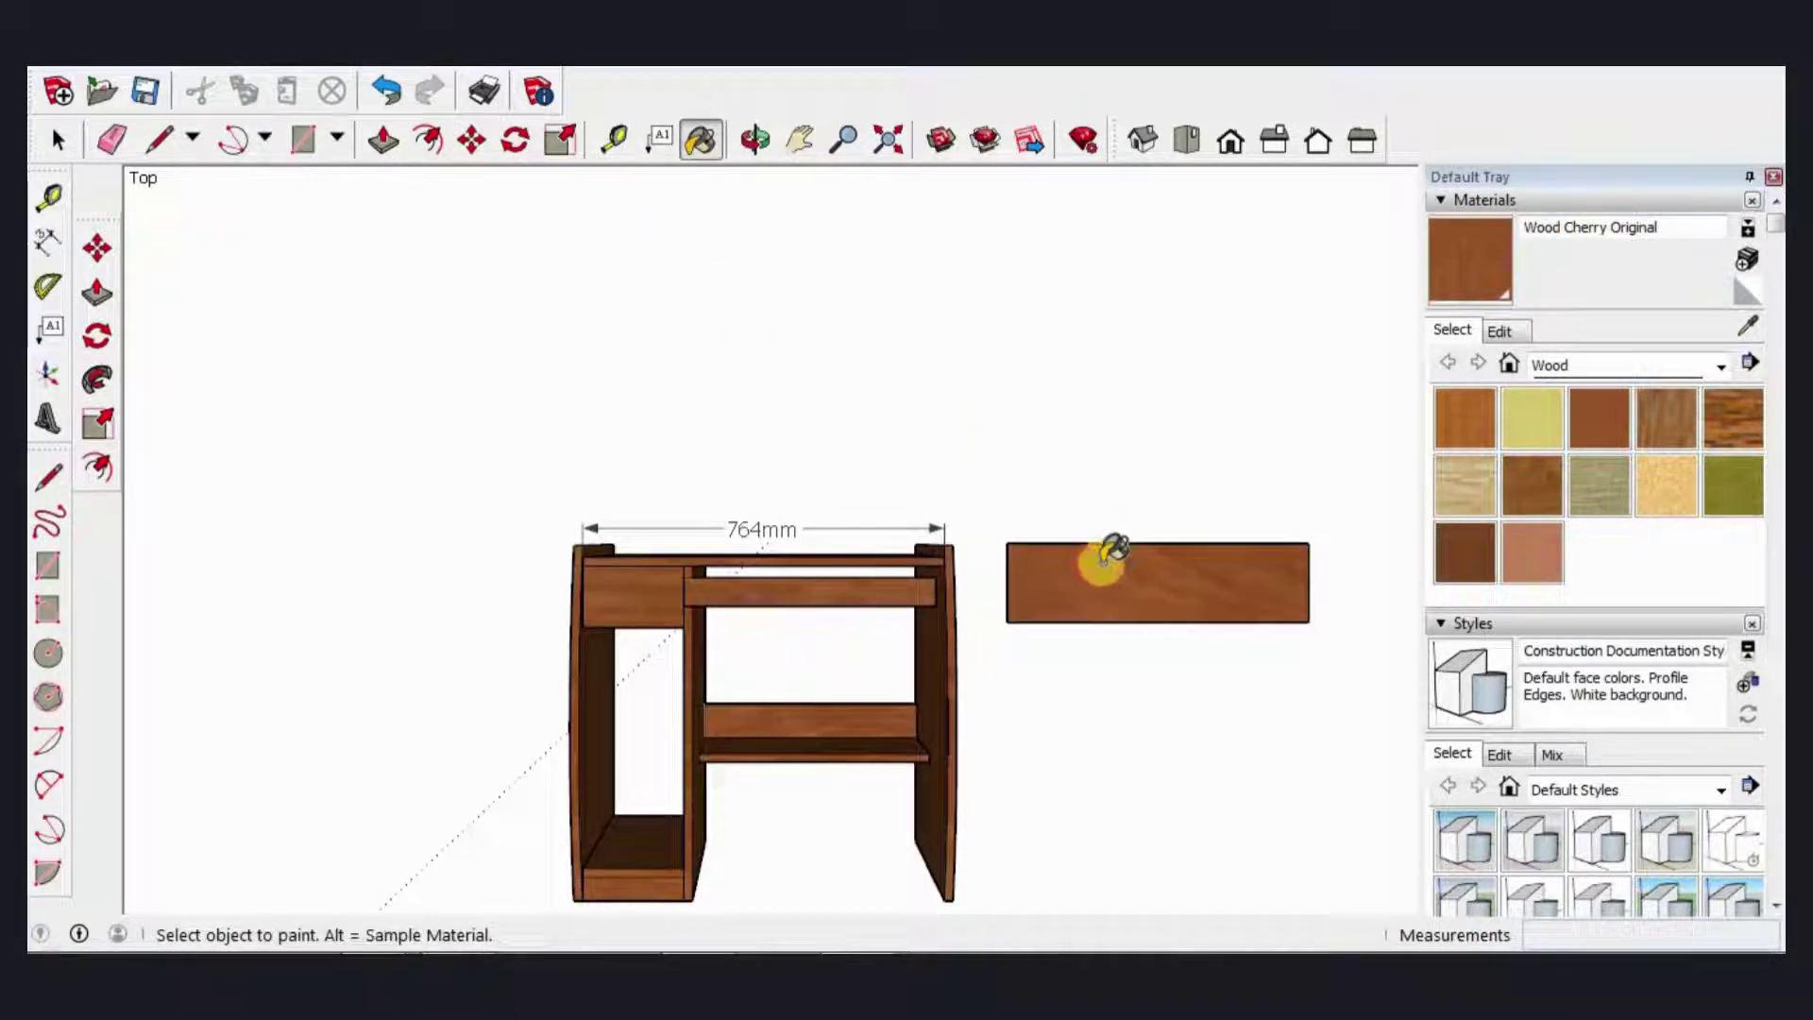
pyautogui.press('p')
pyautogui.moveTo(1032, 490); pyautogui.dragTo(1093, 656, button='middle')
pyautogui.click(1095, 666)
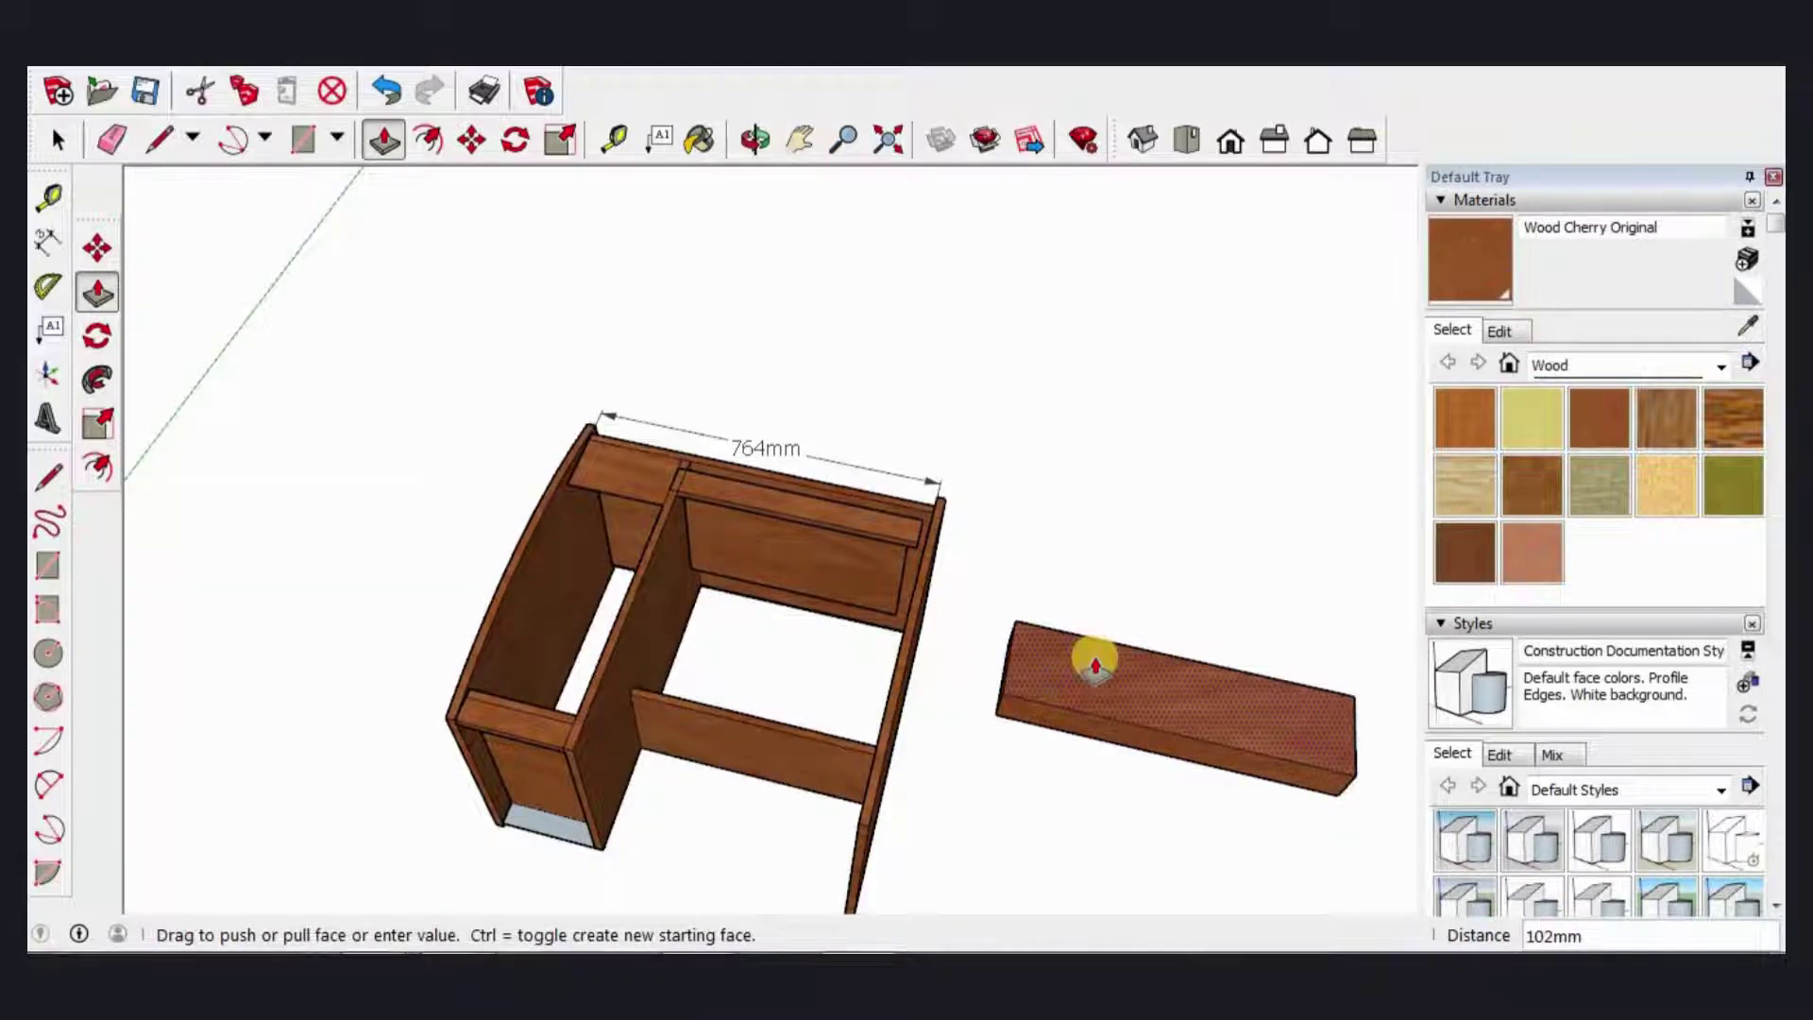
pyautogui.press('Return')
# Step: Copy the left compartment's bottom strip 18 mm upward
pyautogui.press('space')
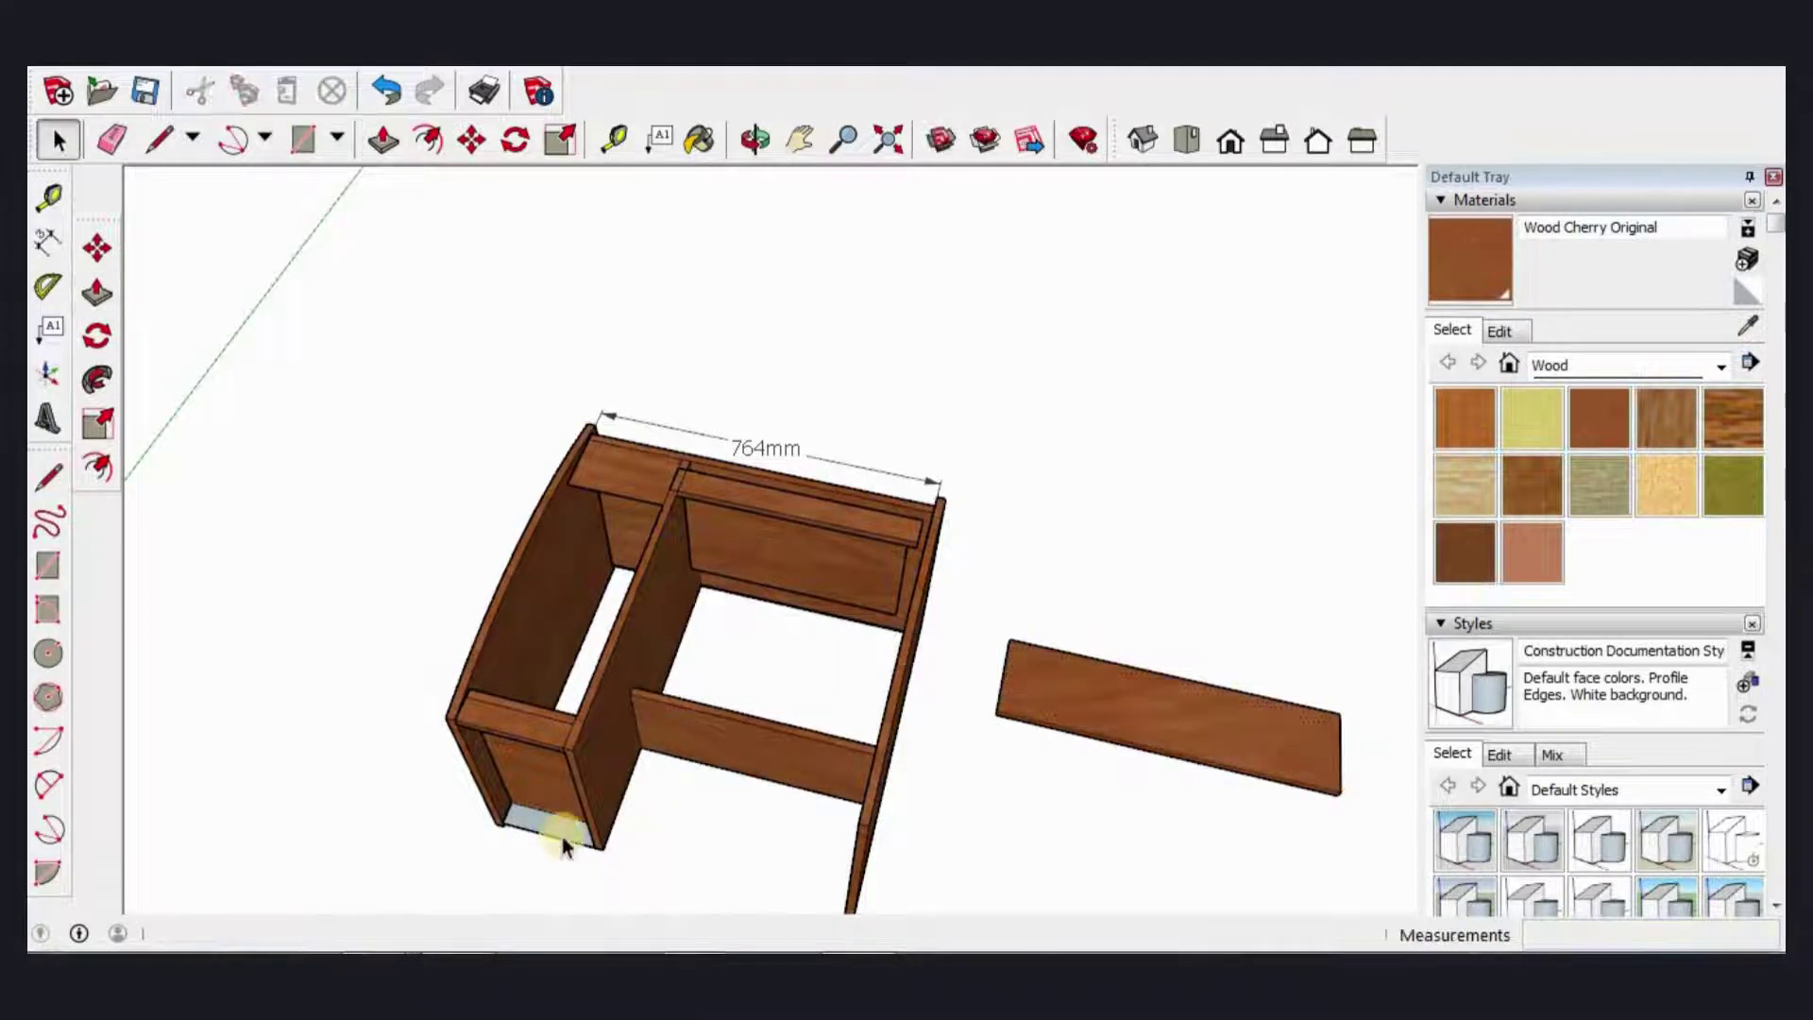
pyautogui.scroll(2, 563, 831)
pyautogui.scroll(3, 552, 808)
pyautogui.moveTo(546, 797)
pyautogui.mouseDown(button='middle')
pyautogui.moveTo(692, 485)
pyautogui.moveTo(696, 802)
pyautogui.moveTo(668, 733)
pyautogui.moveTo(659, 836)
pyautogui.moveTo(683, 846)
pyautogui.mouseUp(button='middle')
pyautogui.click(683, 846)
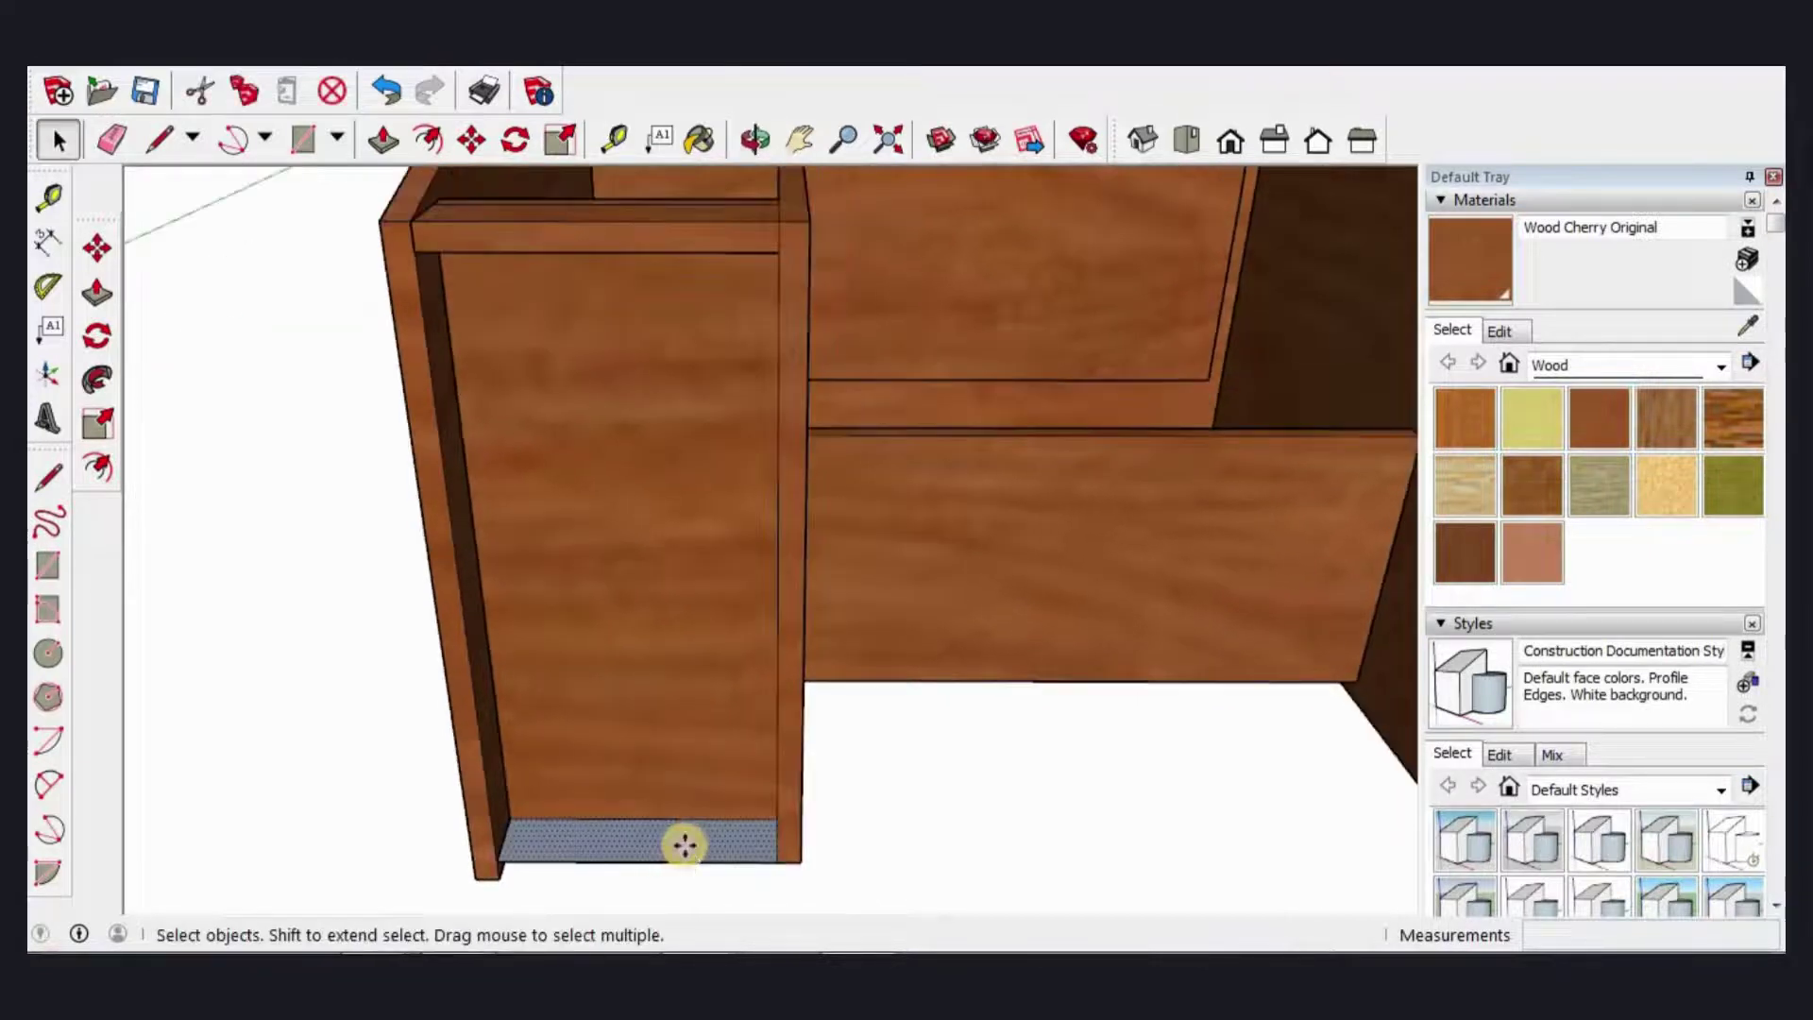
pyautogui.press('m')
pyautogui.click(771, 865)
pyautogui.press('ctrl')
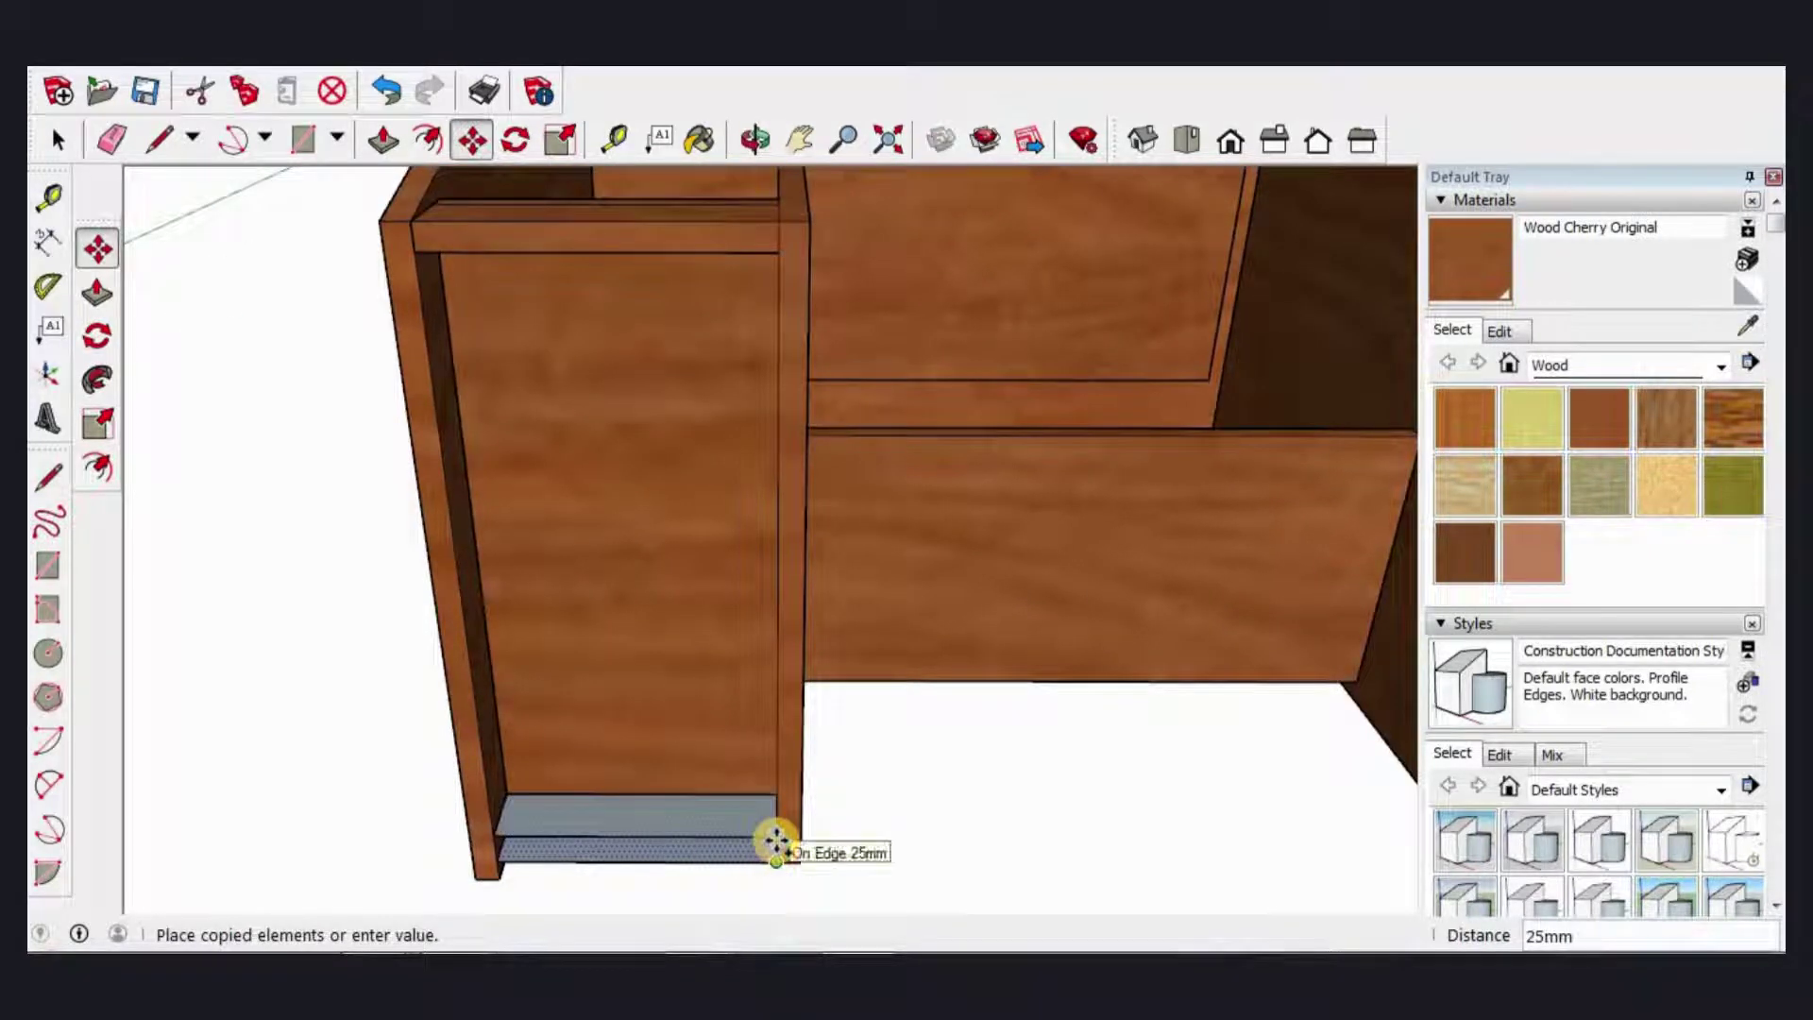
pyautogui.write('8')
pyautogui.press('Return')
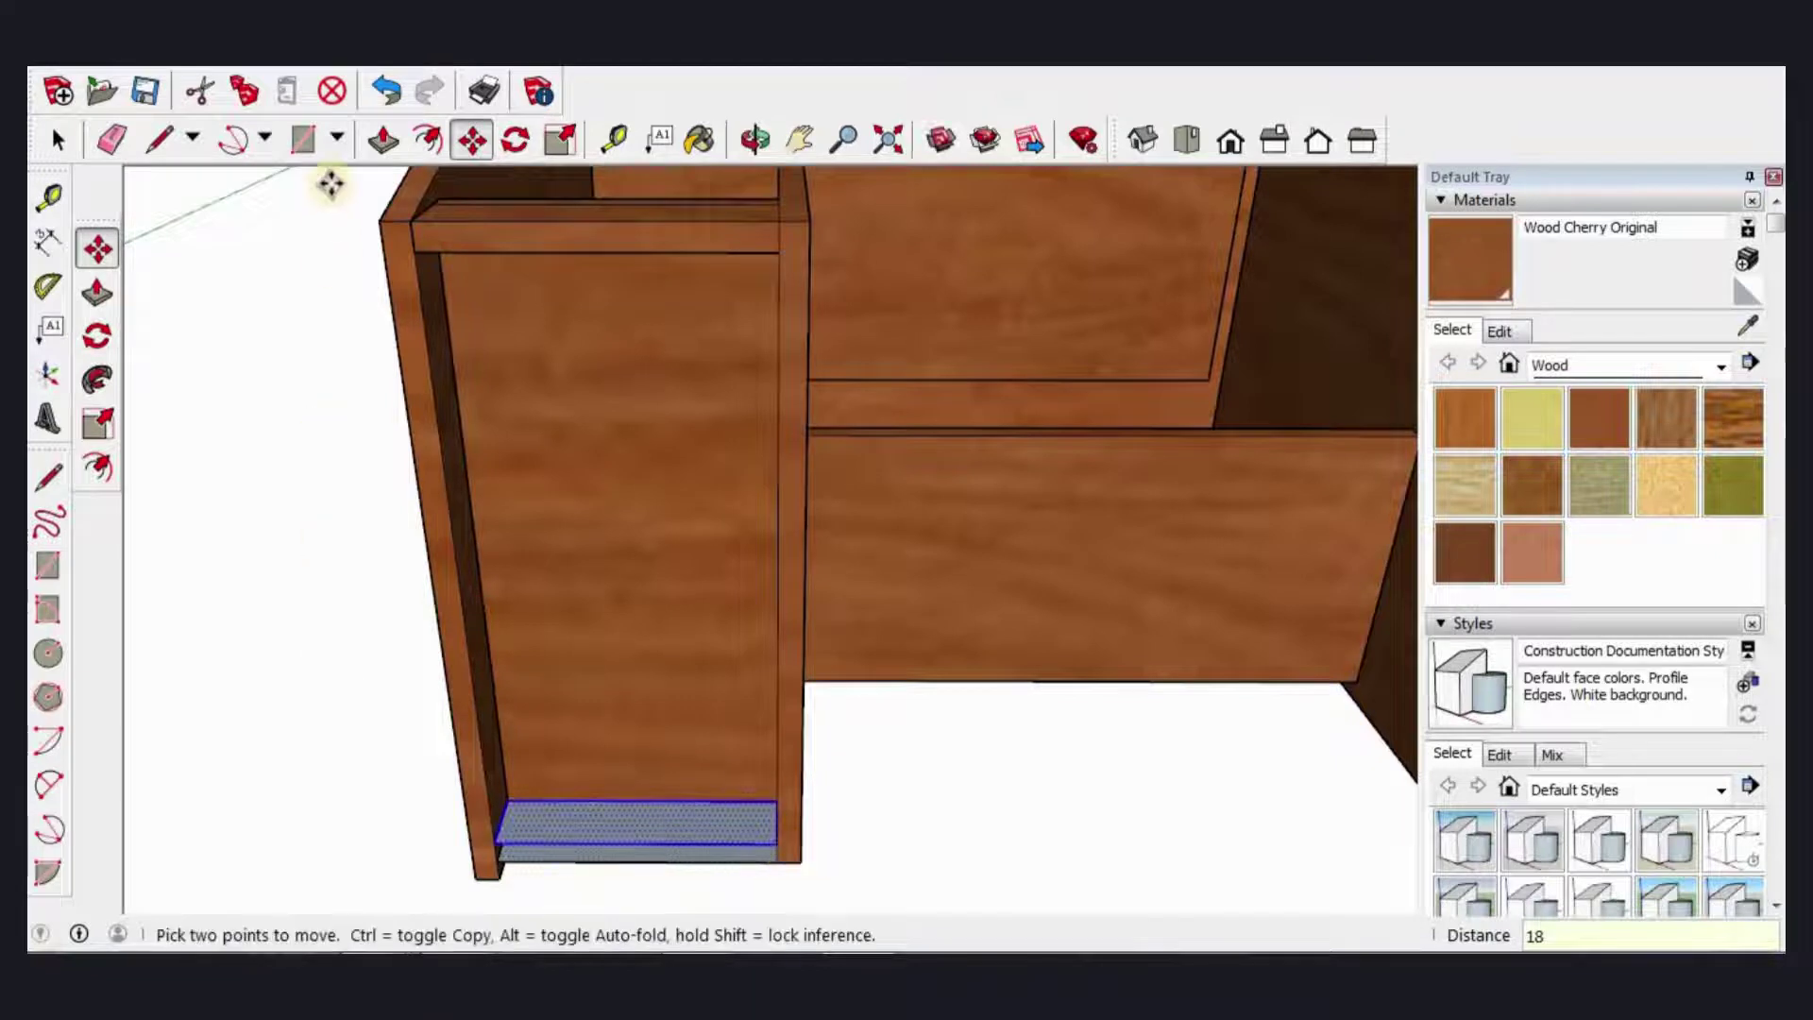
# Step: Draw a 214 × 18 mm rectangle in the gap and paint it cherry wood
pyautogui.click(302, 139)
pyautogui.click(493, 843)
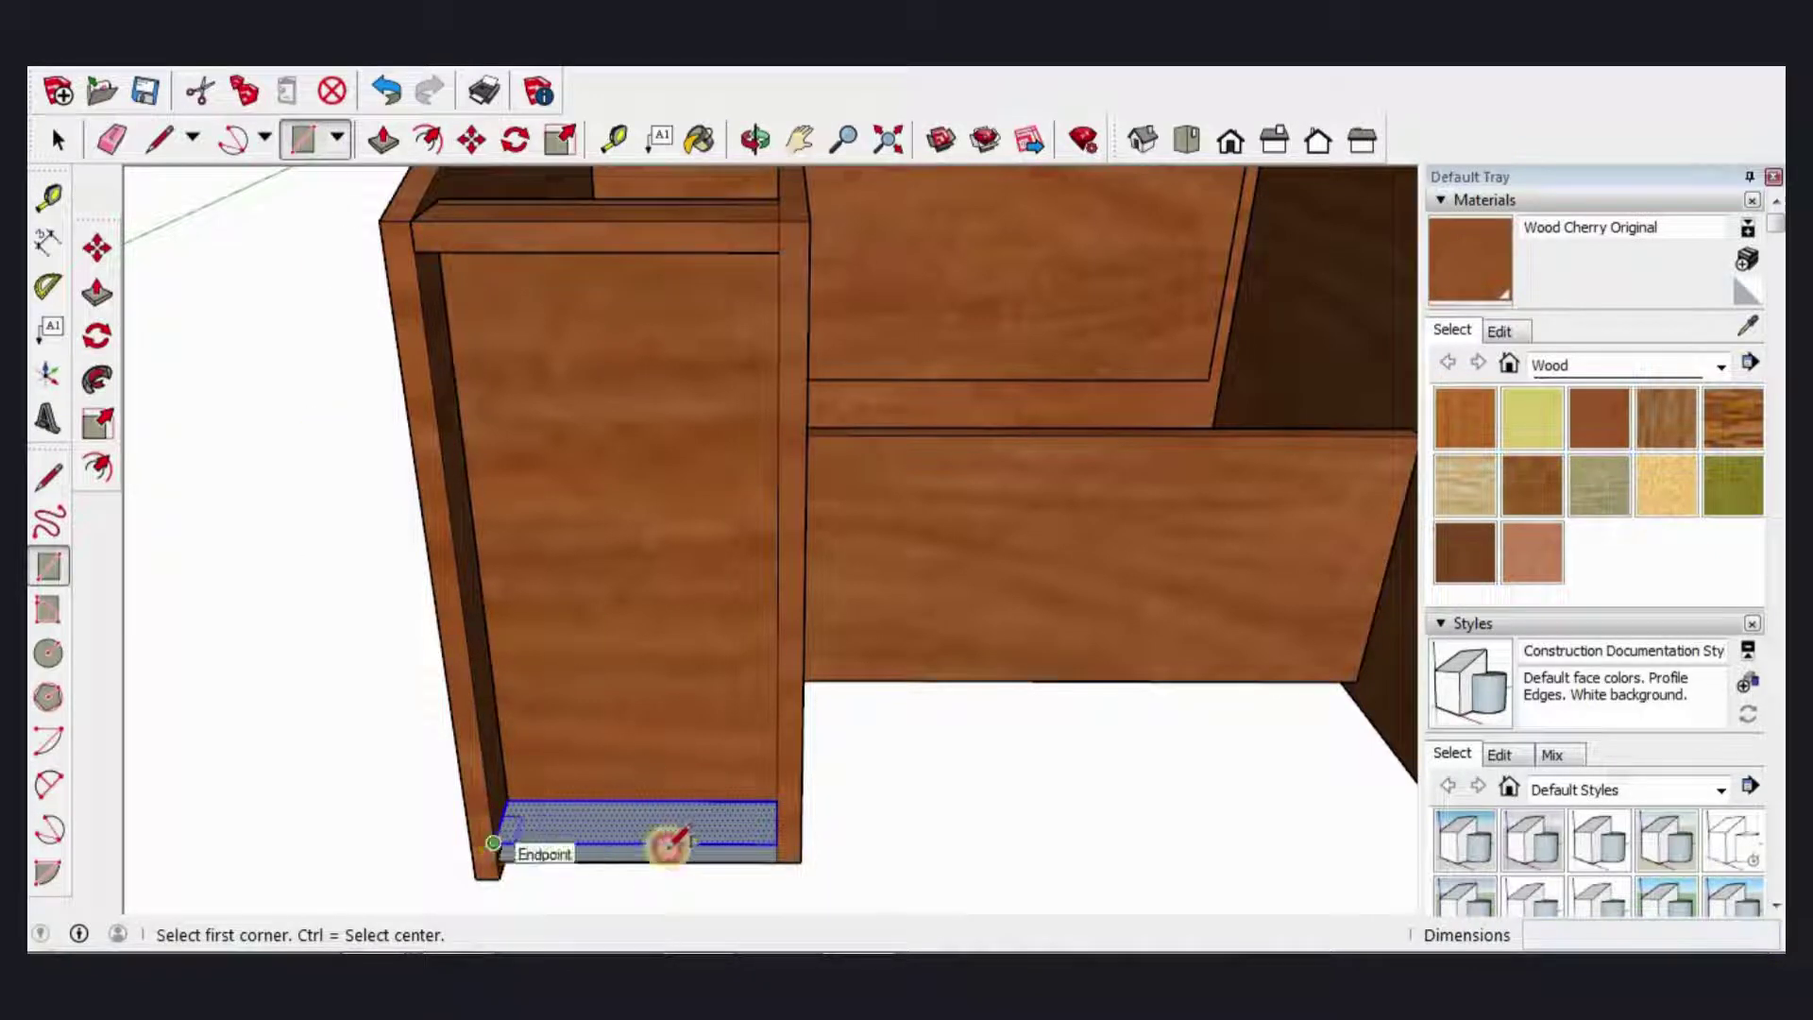
pyautogui.click(777, 859)
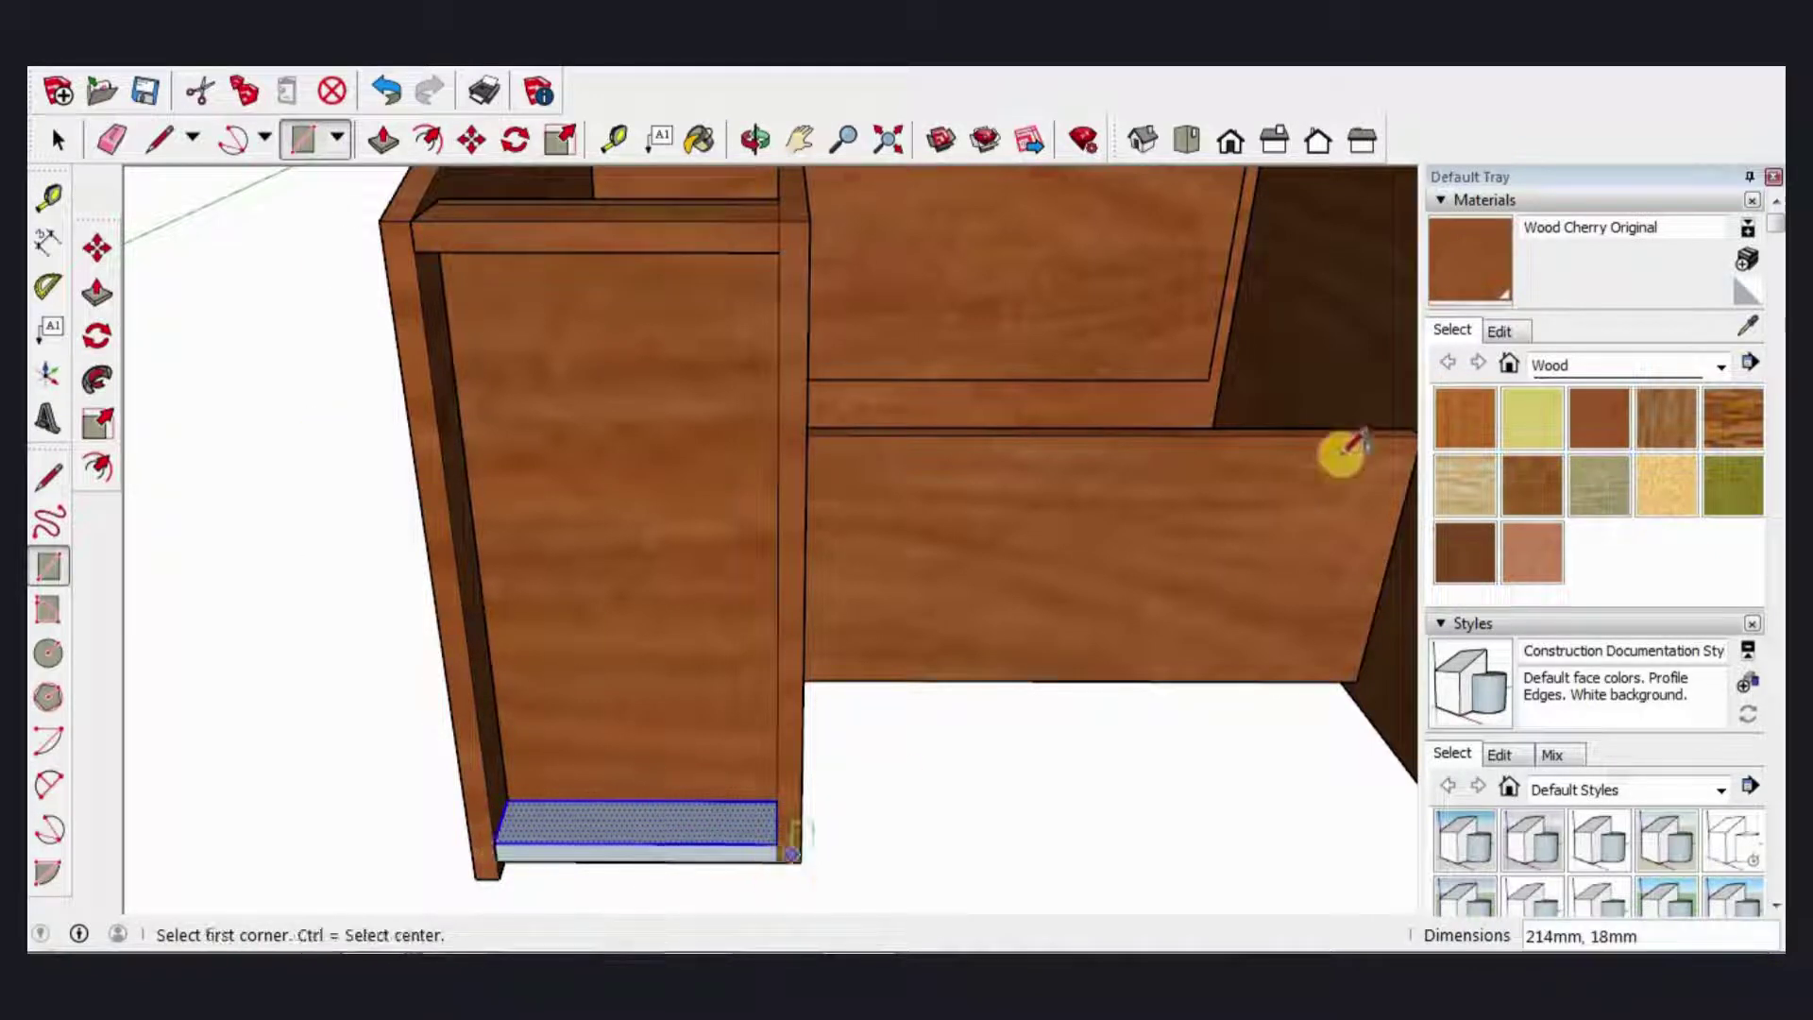
pyautogui.click(1469, 255)
pyautogui.click(692, 849)
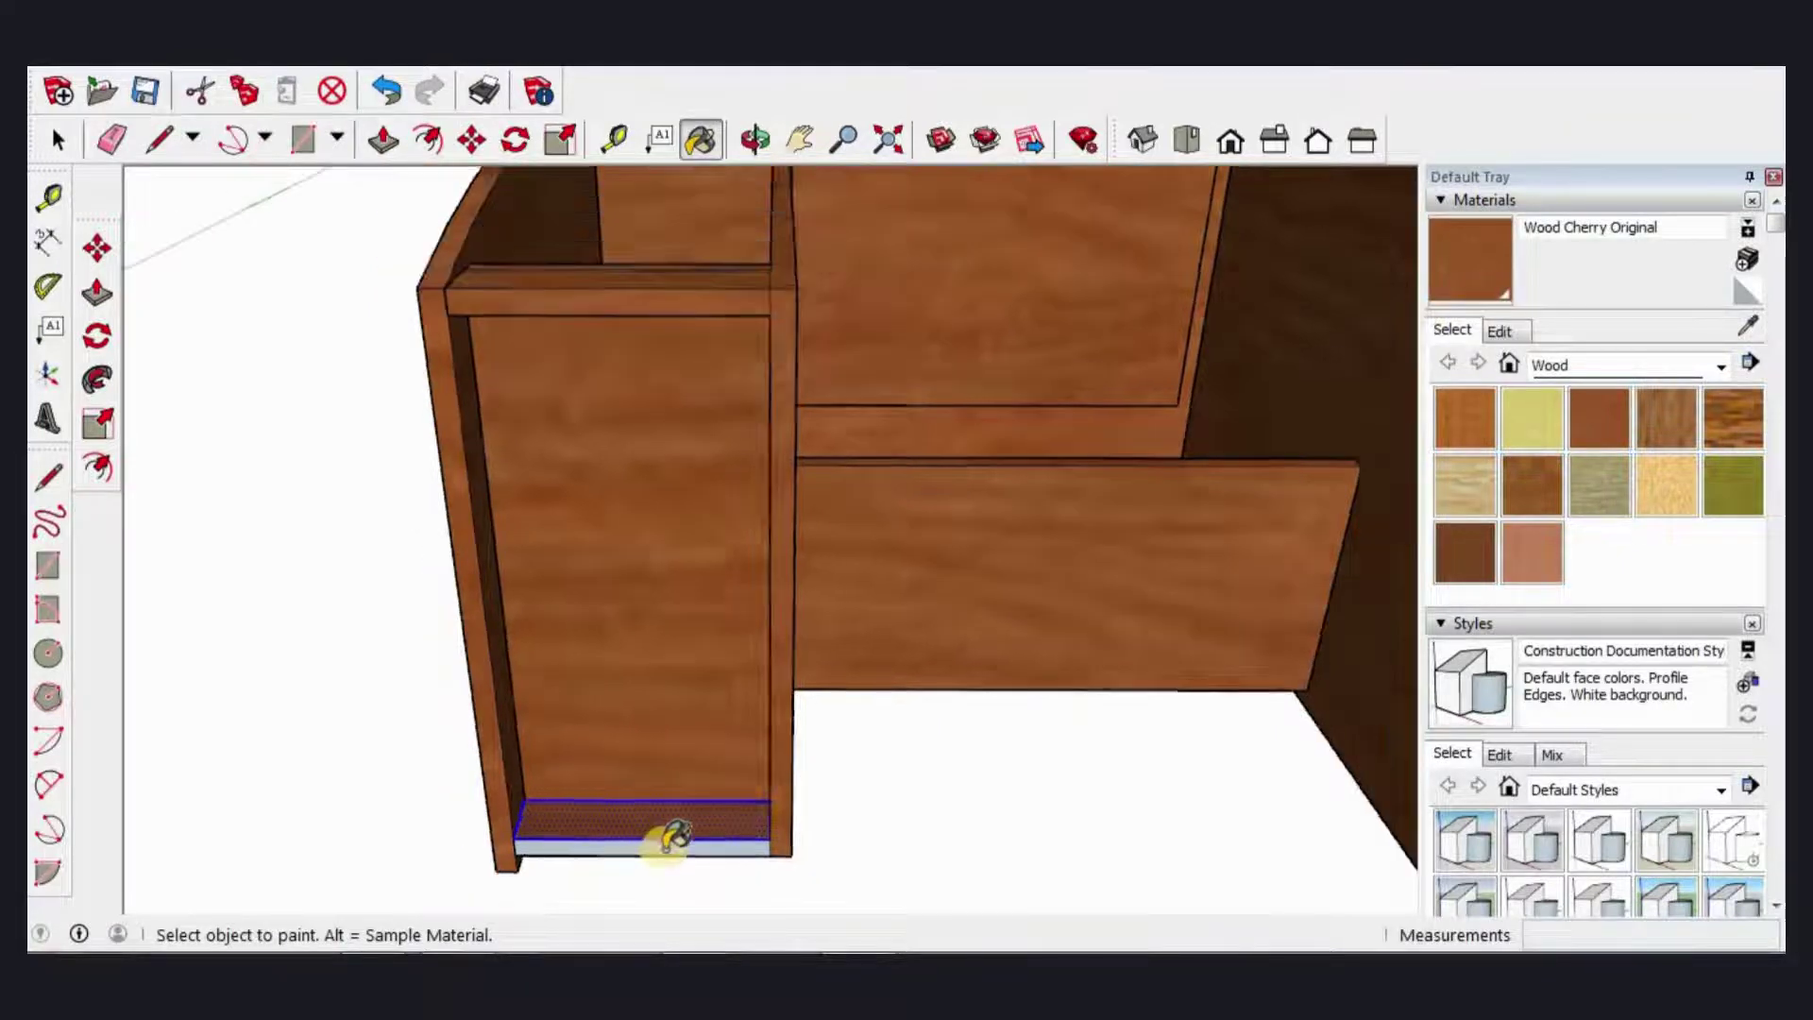
pyautogui.scroll(3, 656, 834)
pyautogui.scroll(-3, 710, 763)
pyautogui.press('space')
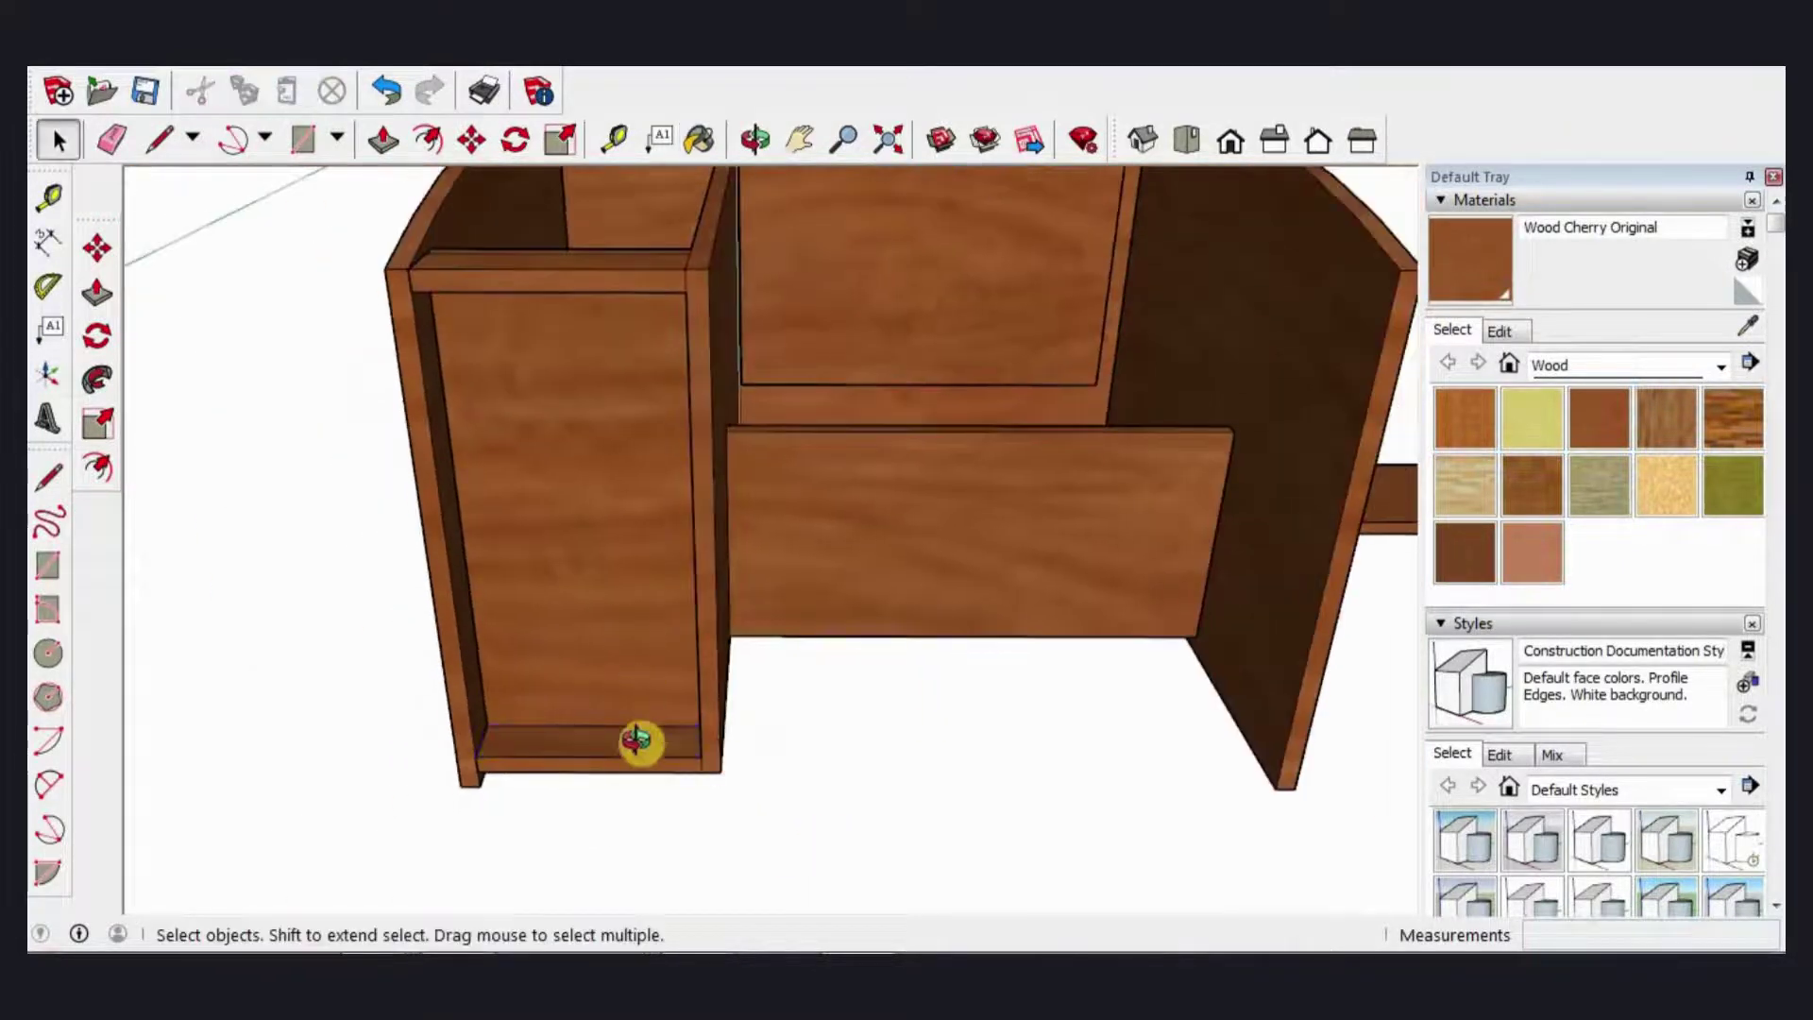
pyautogui.scroll(-3, 637, 741)
pyautogui.scroll(-4, 628, 770)
pyautogui.moveTo(680, 802)
pyautogui.mouseDown(button='middle')
pyautogui.moveTo(628, 729)
pyautogui.moveTo(656, 774)
pyautogui.mouseUp(button='middle')
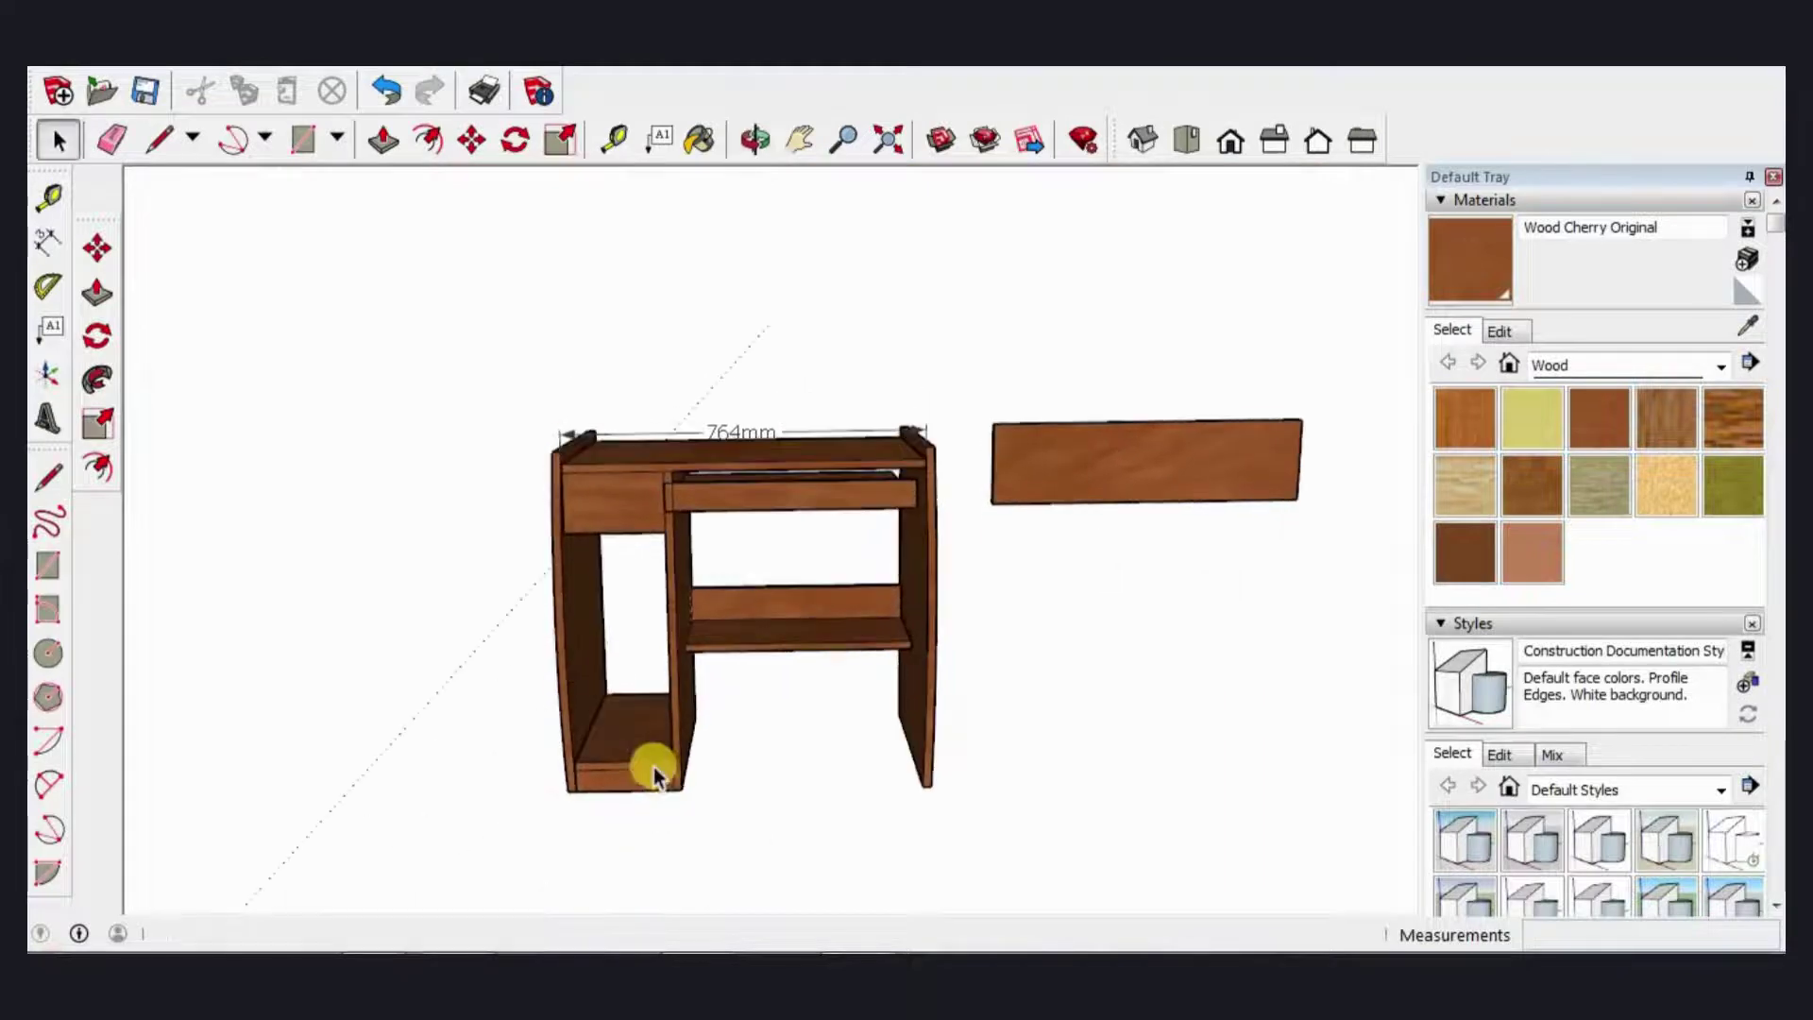
pyautogui.scroll(2, 688, 612)
pyautogui.scroll(2, 688, 547)
# Step: Select the loose cherry board beside the desk
pyautogui.scroll(2, 717, 467)
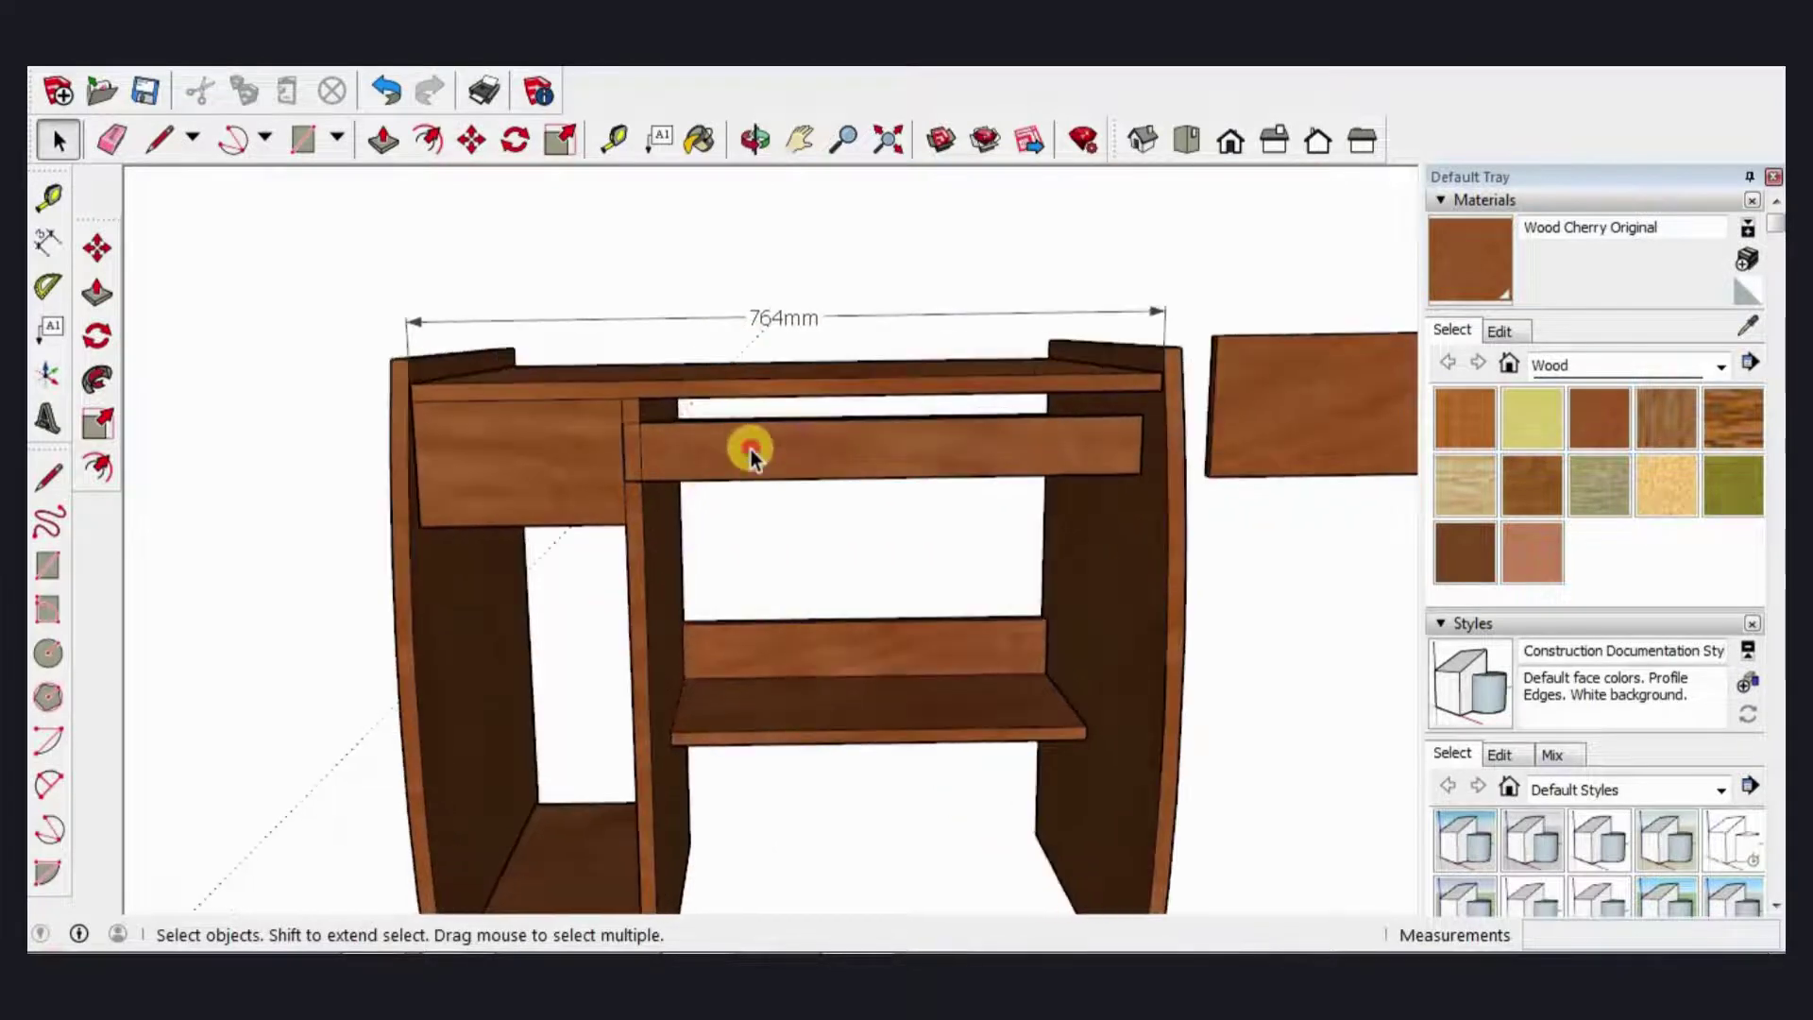
pyautogui.click(751, 455)
pyautogui.scroll(2, 627, 457)
pyautogui.scroll(-2, 862, 465)
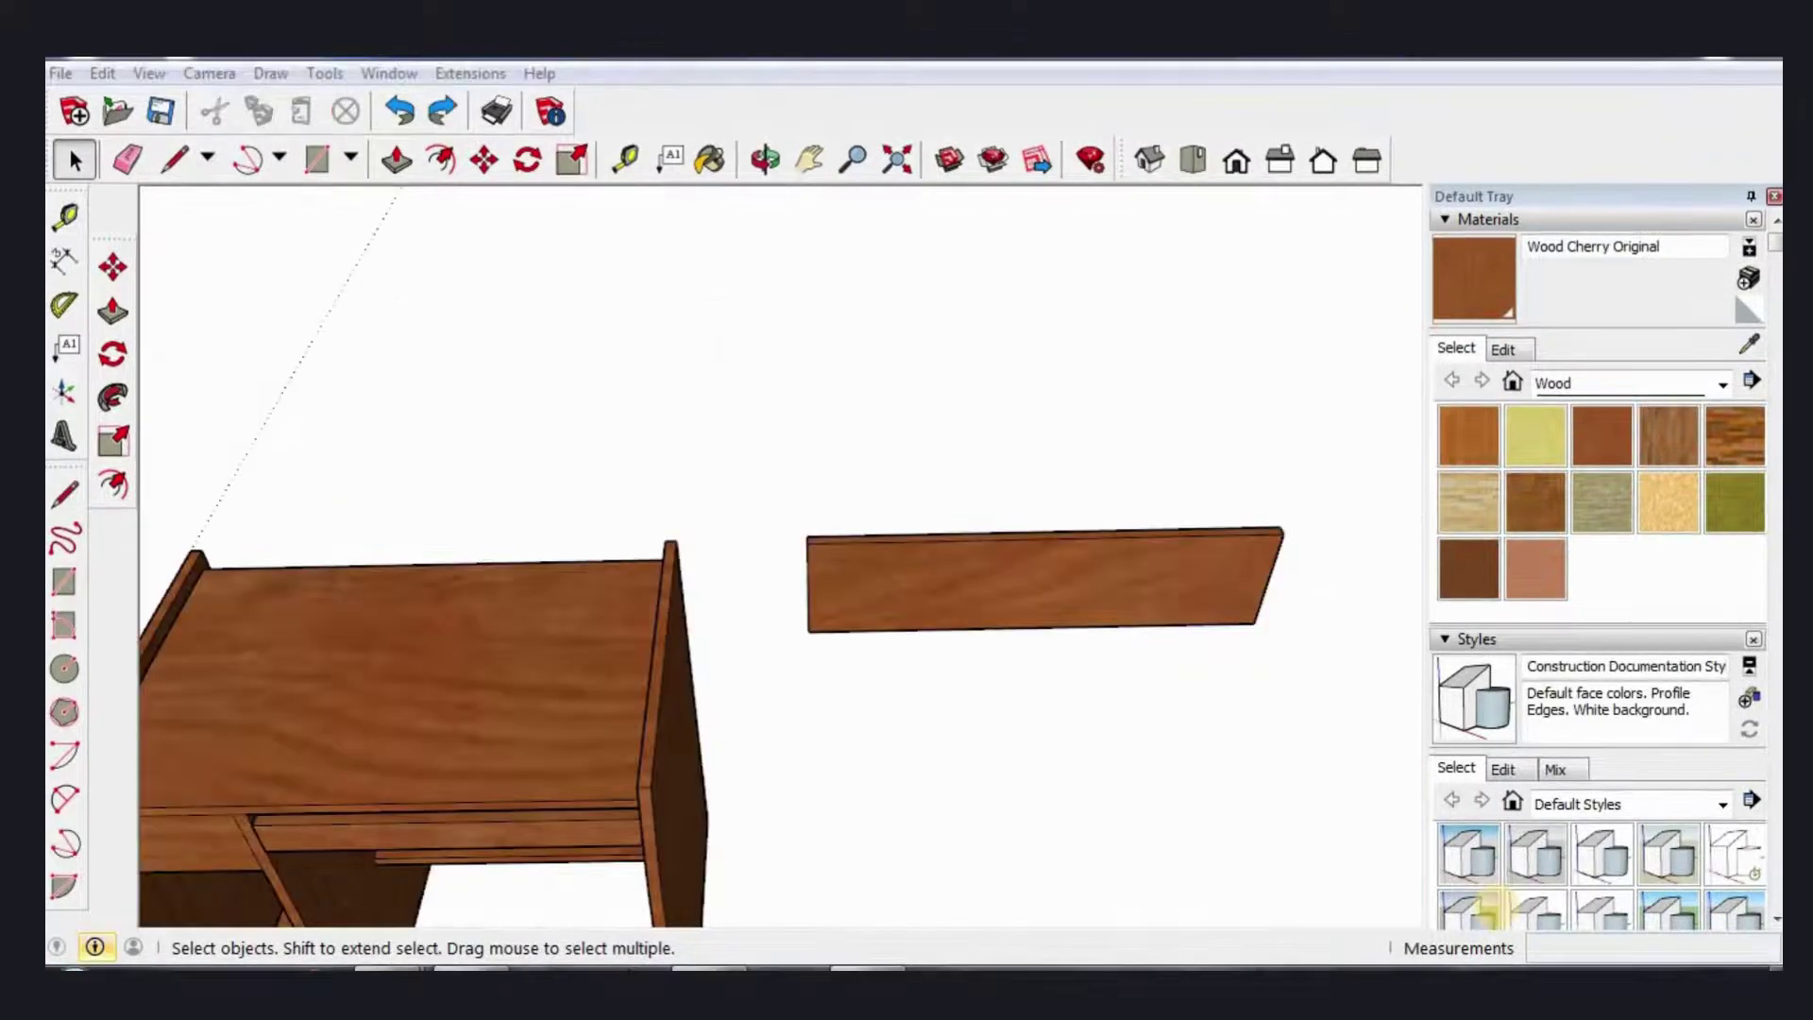
pyautogui.click(923, 579)
pyautogui.moveTo(761, 615); pyautogui.dragTo(798, 583, button='middle')
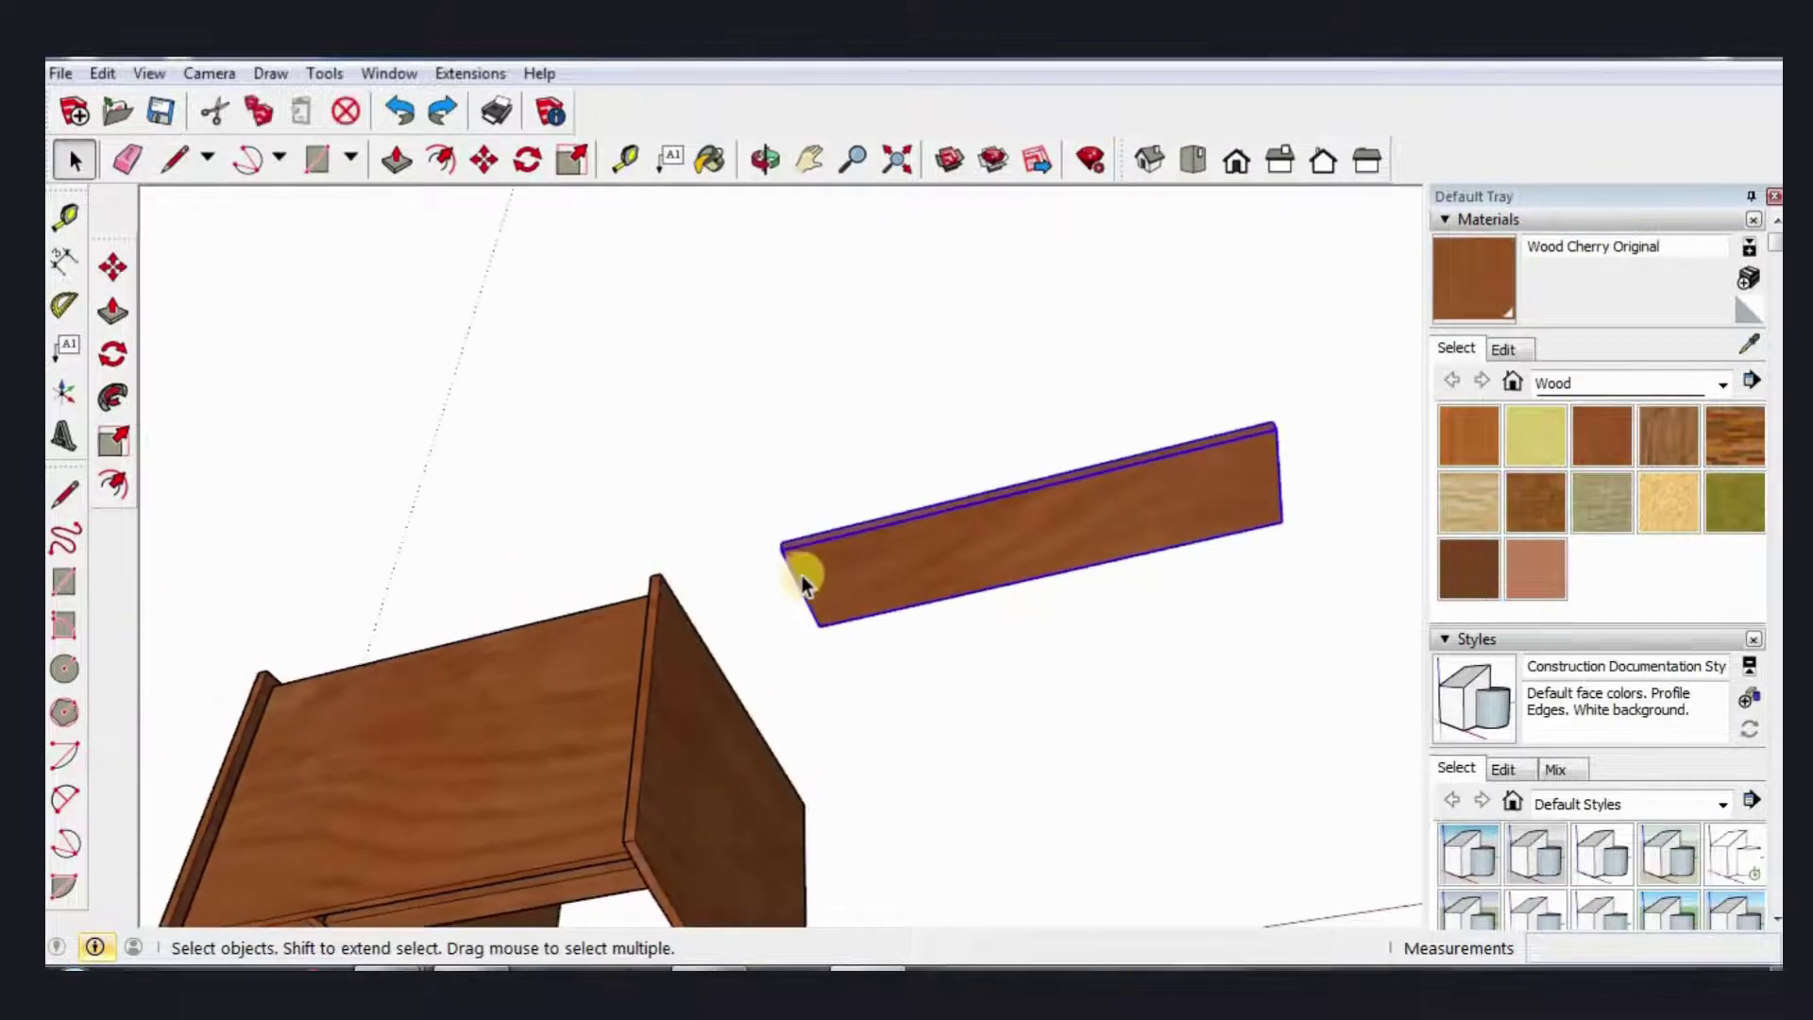
# Step: Move the board by its corner onto the desk's top corner and check the fit
pyautogui.press('m')
pyautogui.click(781, 555)
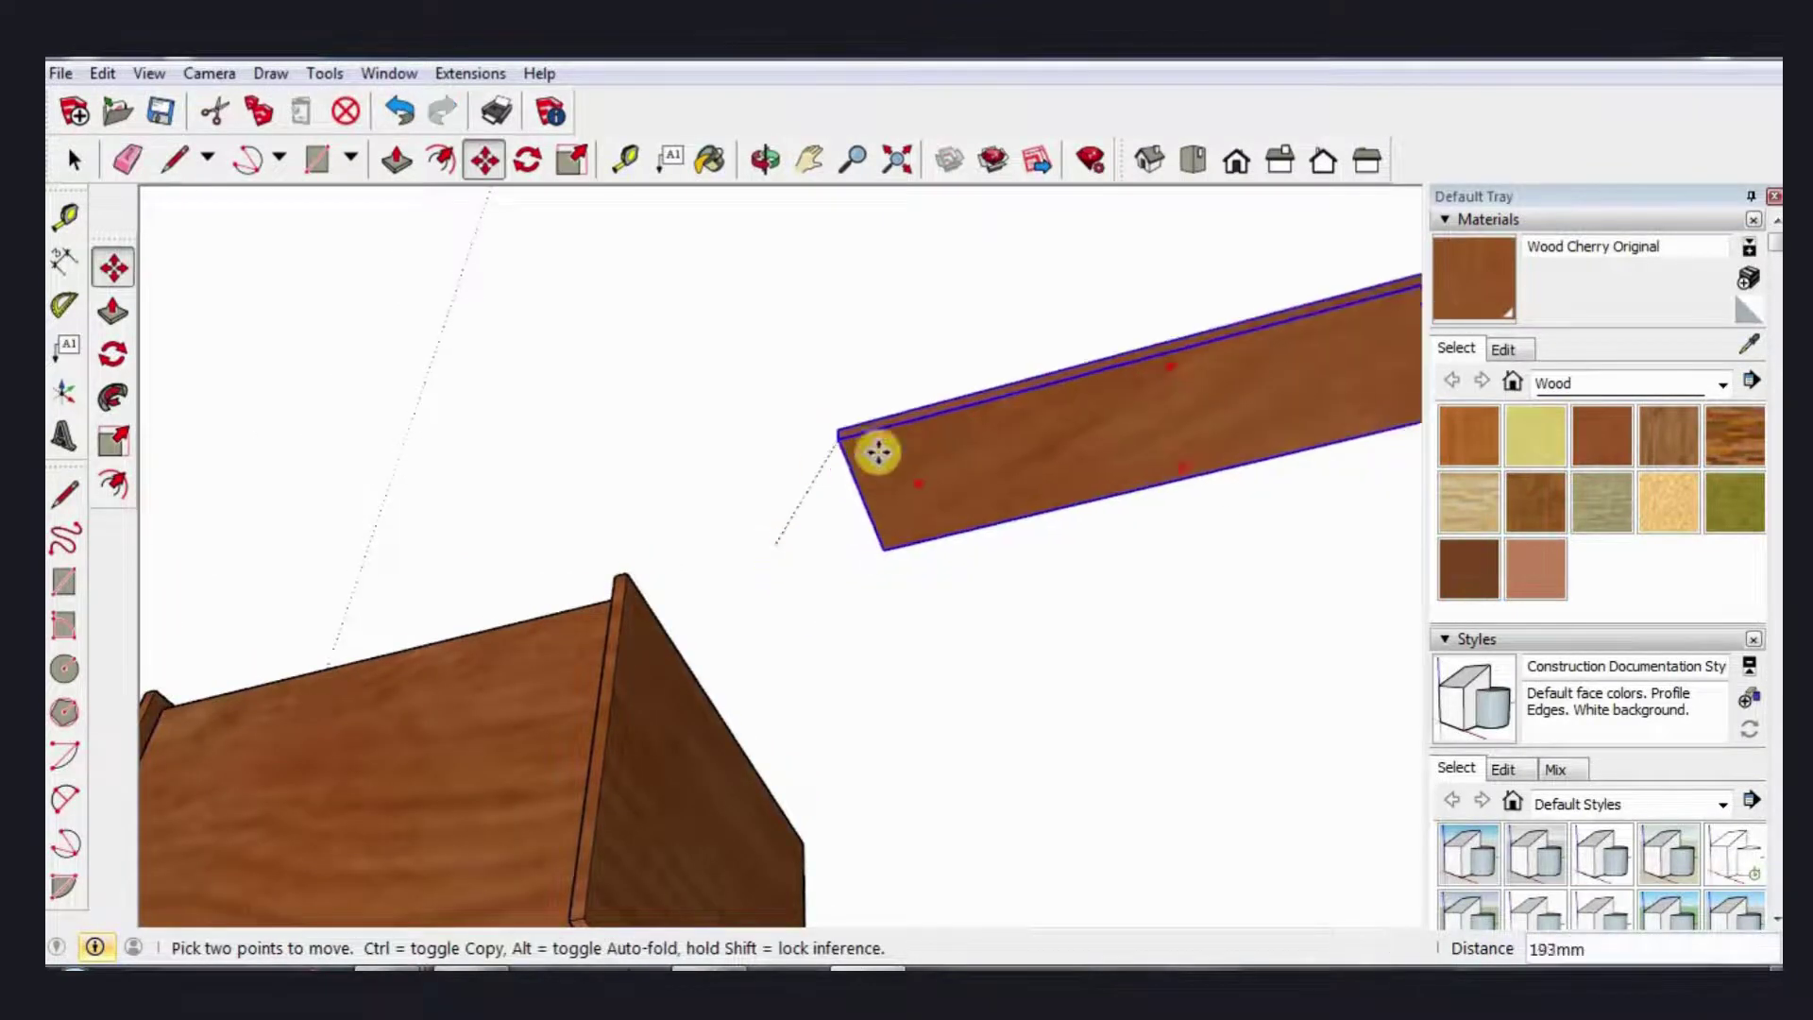
pyautogui.scroll(-3, 557, 539)
pyautogui.scroll(2, 469, 599)
pyautogui.scroll(2, 462, 595)
pyautogui.scroll(1, 445, 570)
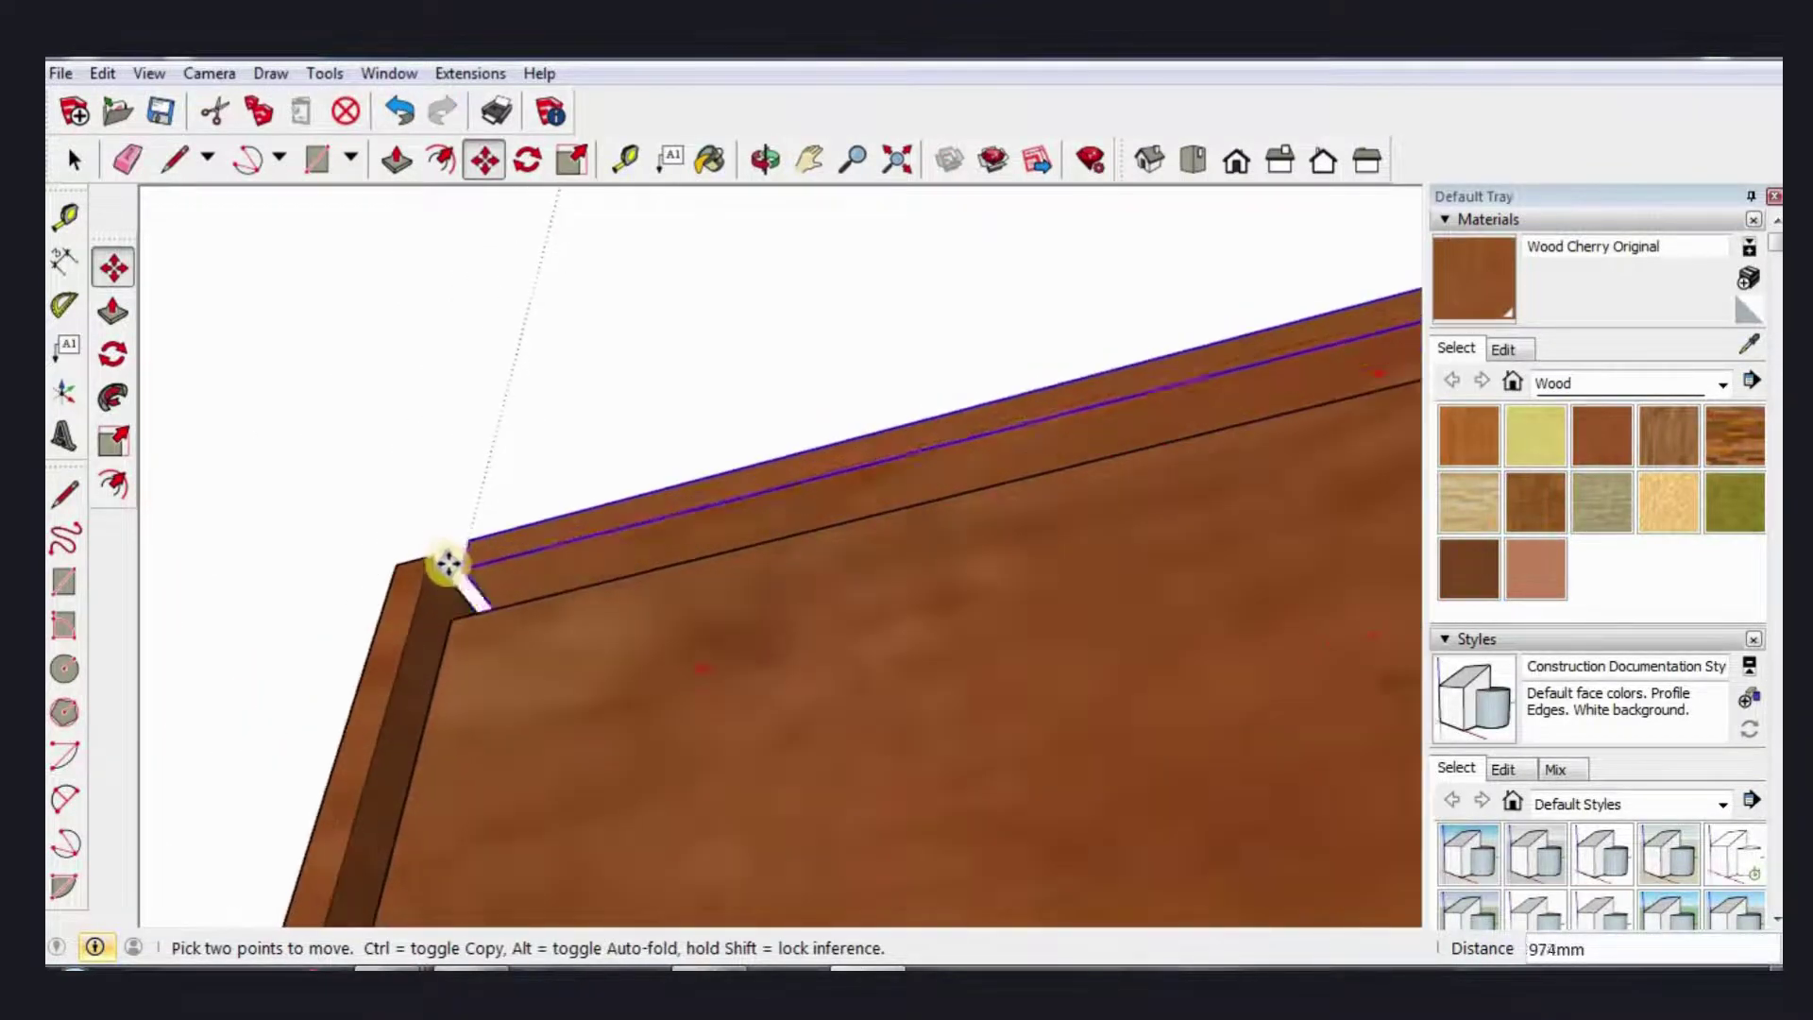
pyautogui.scroll(2, 434, 557)
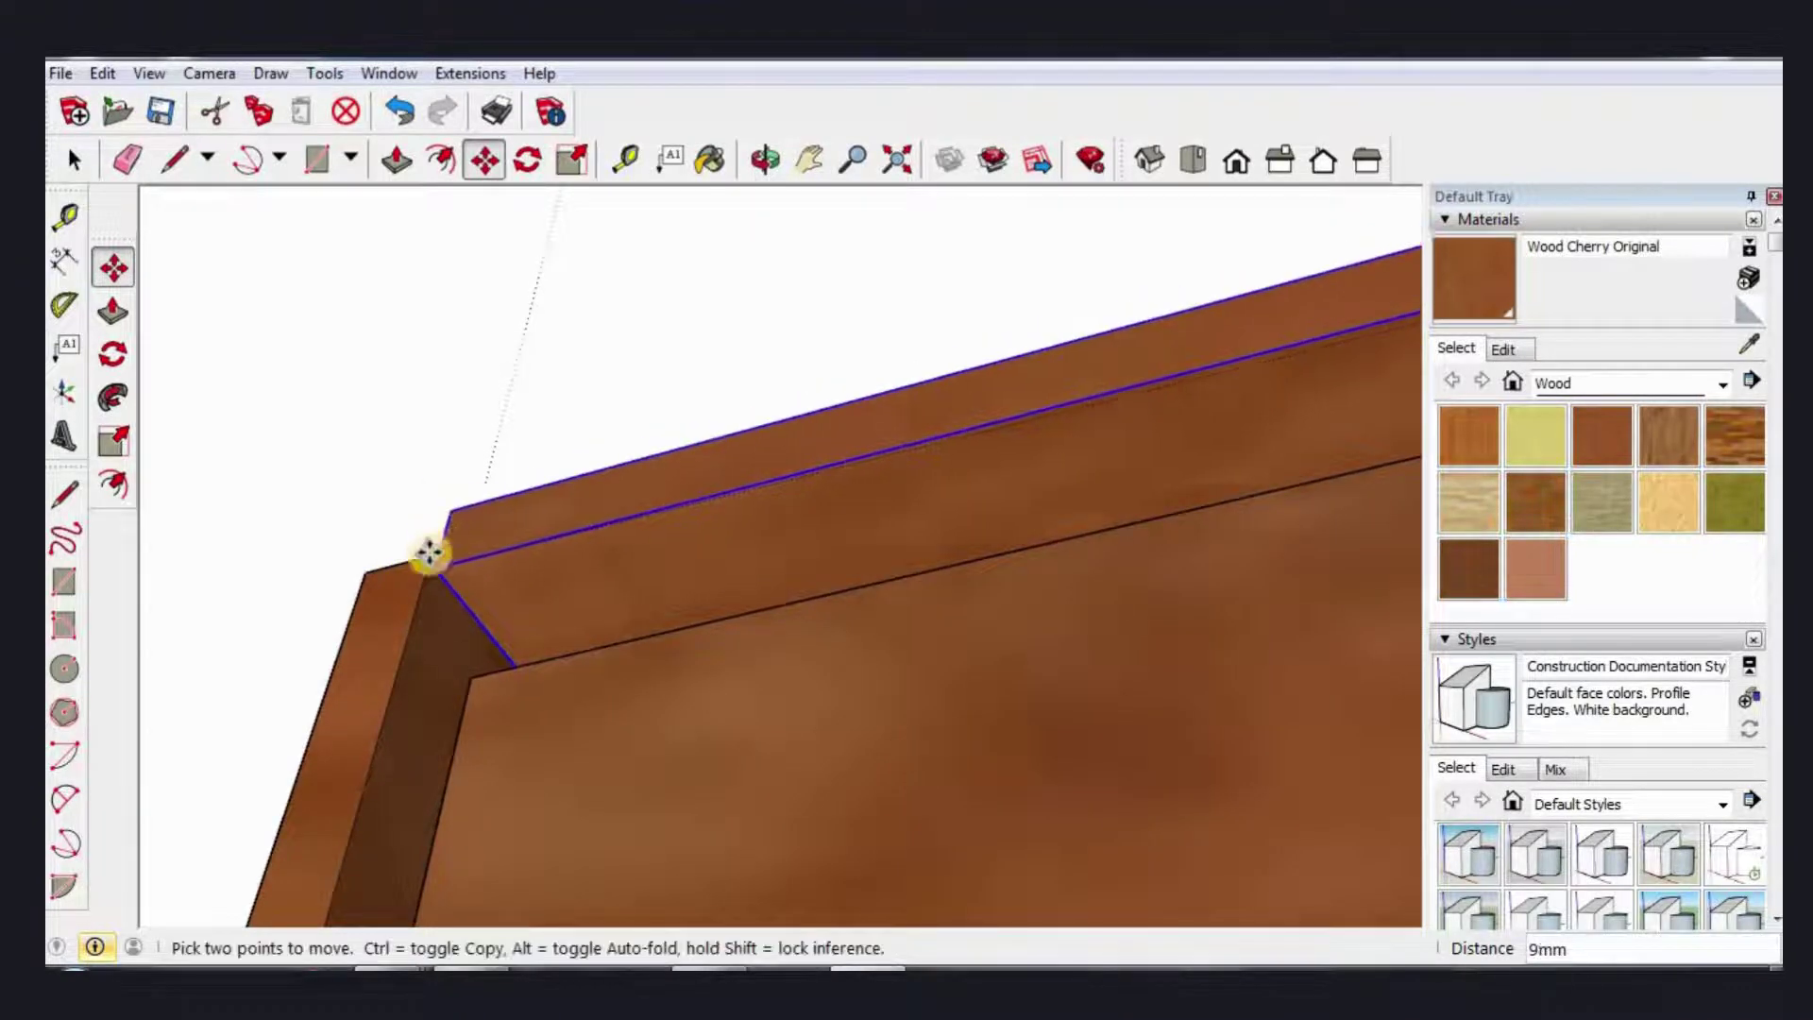
pyautogui.click(425, 557)
pyautogui.moveTo(425, 557)
pyautogui.mouseDown(button='middle')
pyautogui.moveTo(570, 539)
pyautogui.moveTo(422, 576)
pyautogui.moveTo(294, 519)
pyautogui.moveTo(469, 563)
pyautogui.moveTo(409, 478)
pyautogui.mouseUp(button='middle')
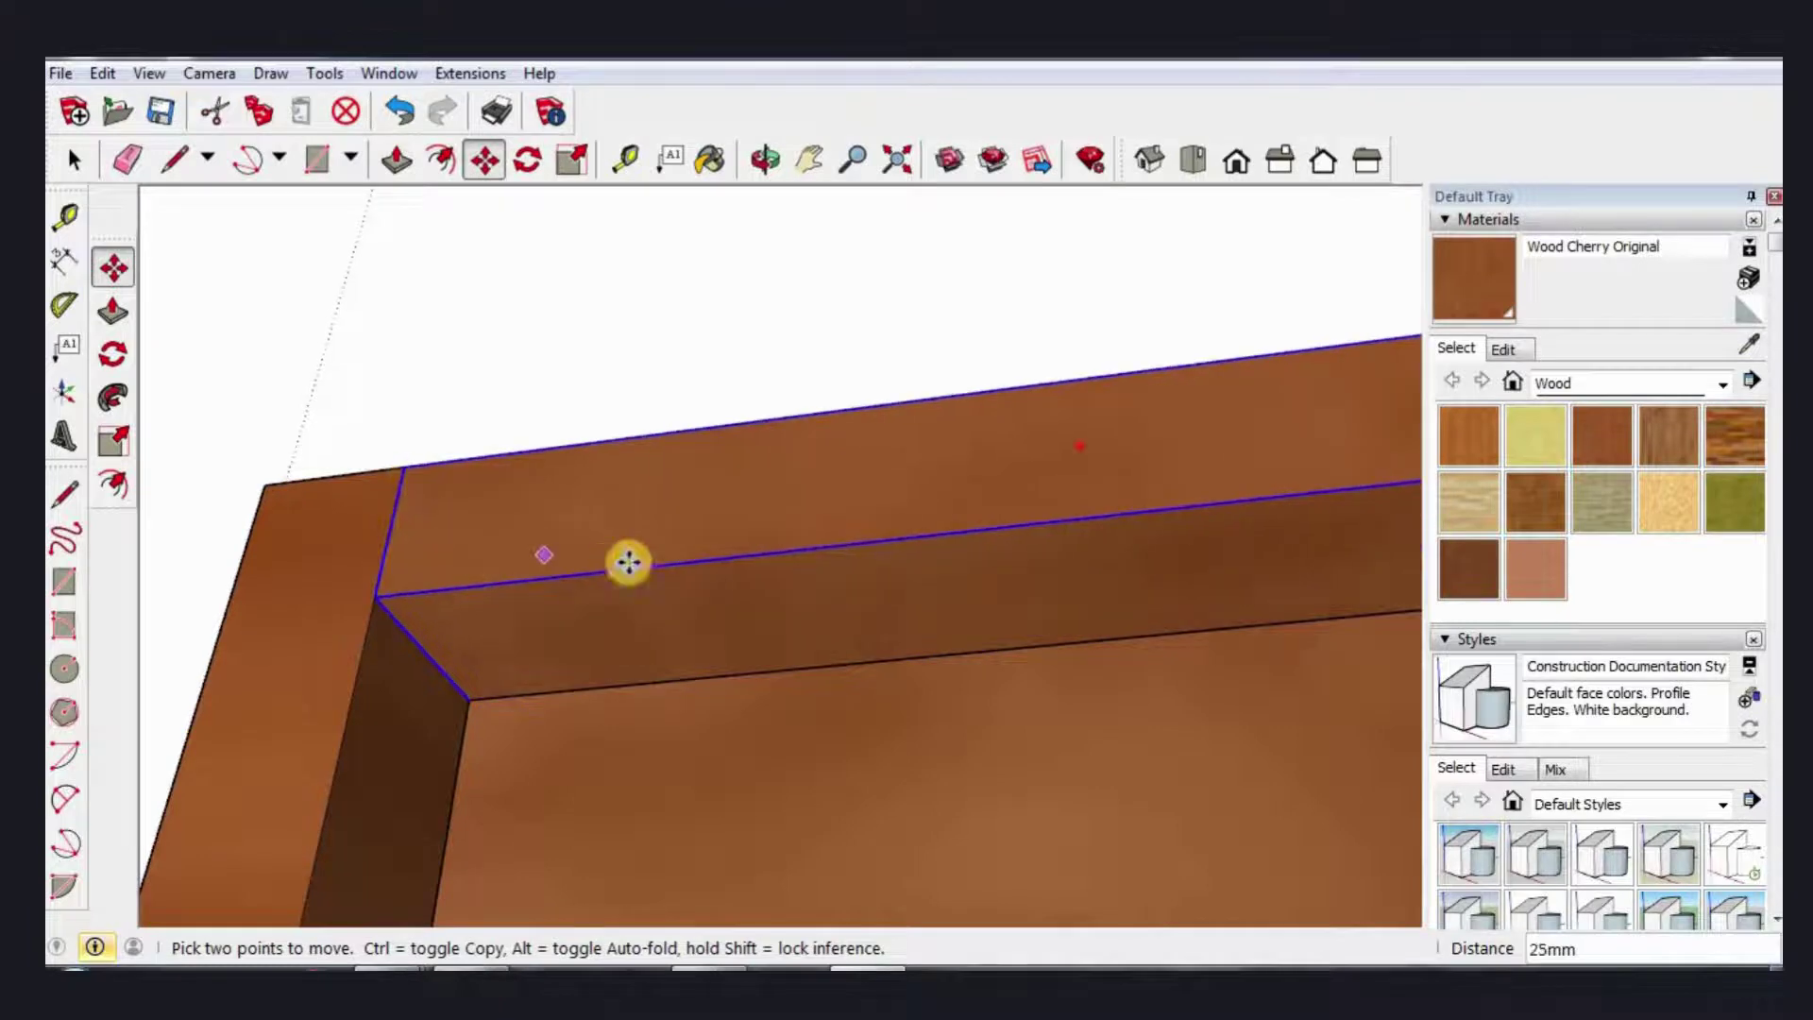
pyautogui.moveTo(627, 558); pyautogui.dragTo(734, 534, button='middle')
pyautogui.press('space')
pyautogui.scroll(-5, 781, 595)
pyautogui.scroll(-5, 976, 384)
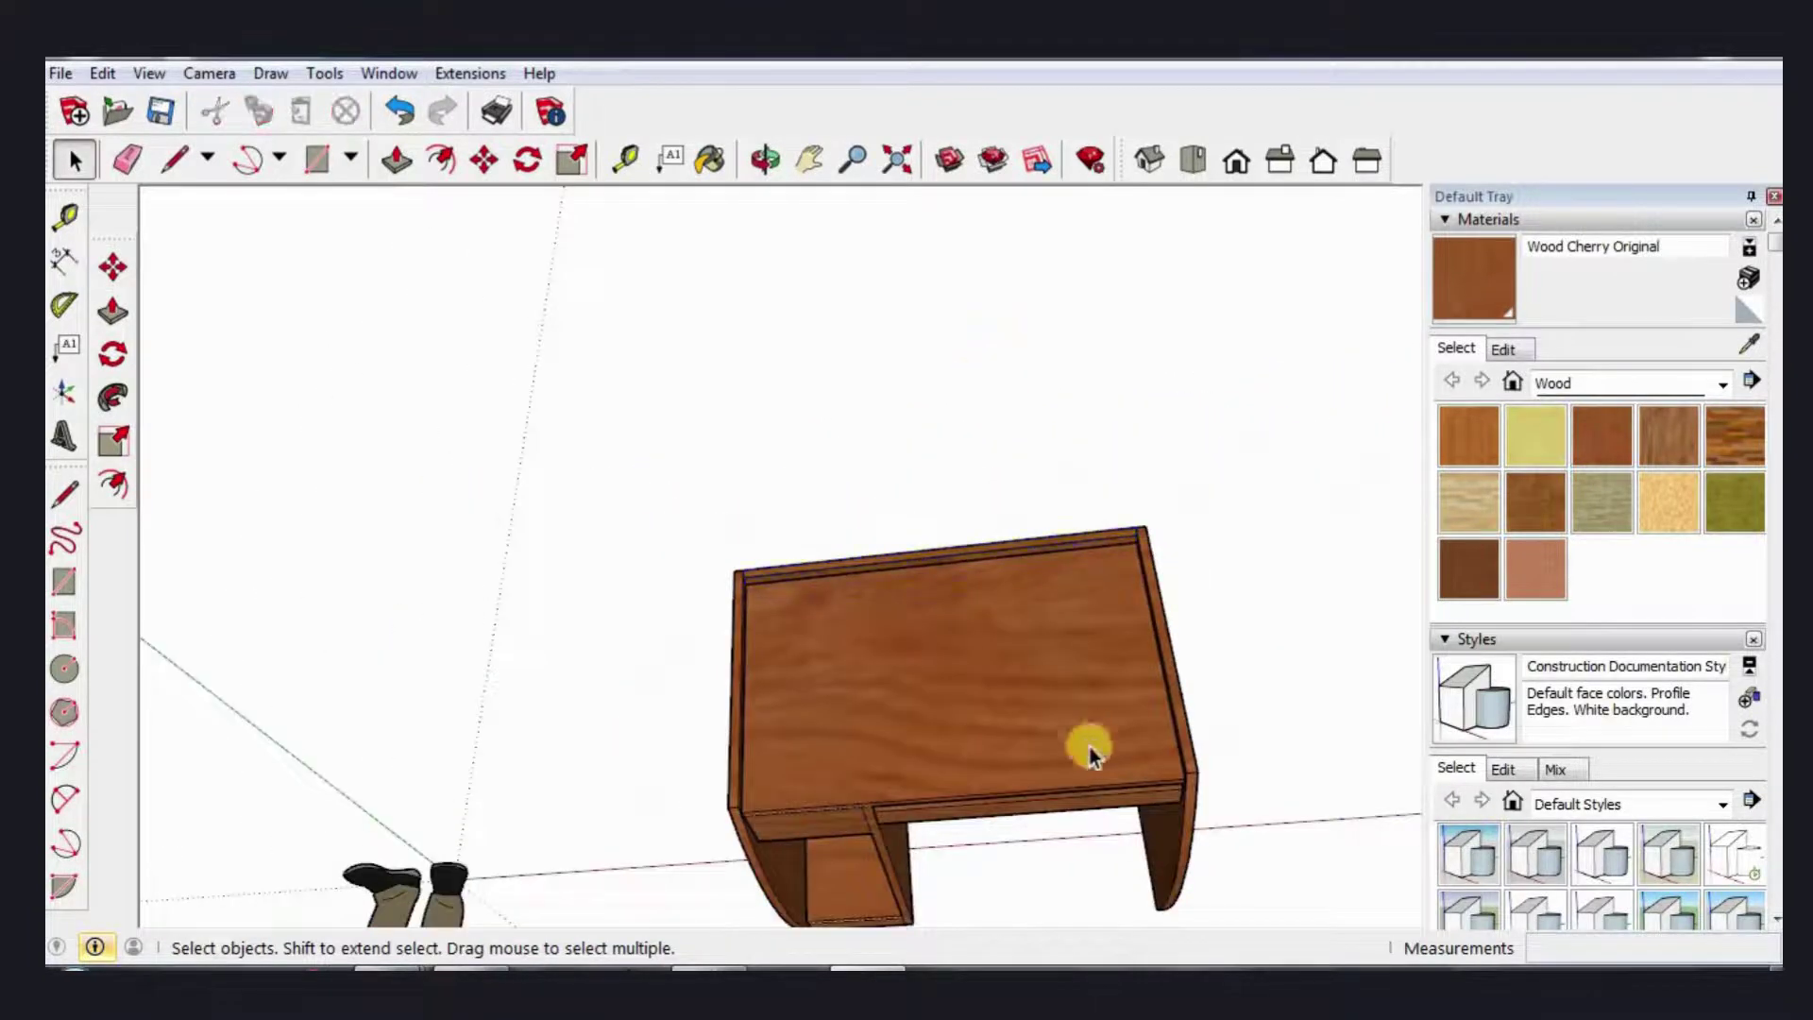
# Step: Zoom to the desk top, open the front board and start a line along its top edge
pyautogui.moveTo(1084, 745)
pyautogui.mouseDown(button='middle')
pyautogui.moveTo(1009, 640)
pyautogui.moveTo(862, 627)
pyautogui.moveTo(939, 615)
pyautogui.moveTo(810, 721)
pyautogui.moveTo(682, 638)
pyautogui.moveTo(850, 363)
pyautogui.mouseUp(button='middle')
pyautogui.scroll(5, 850, 363)
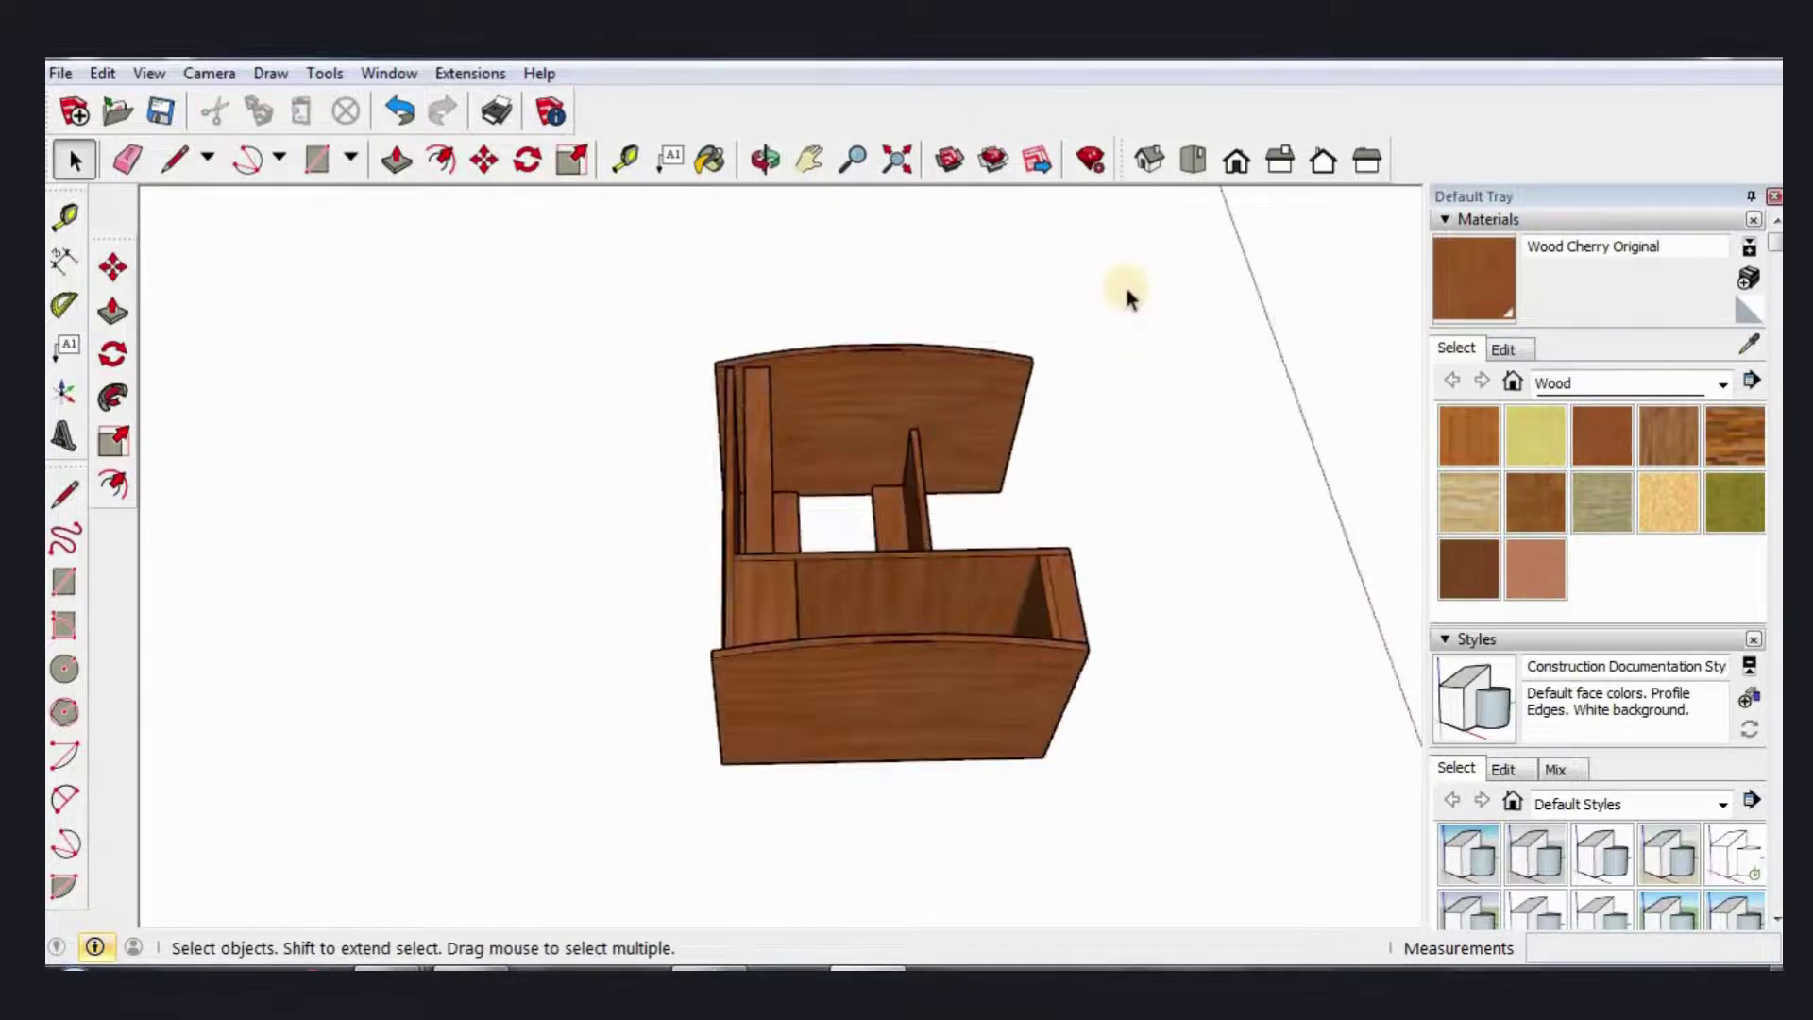
pyautogui.scroll(2, 916, 340)
pyautogui.scroll(2, 850, 355)
pyautogui.scroll(2, 862, 363)
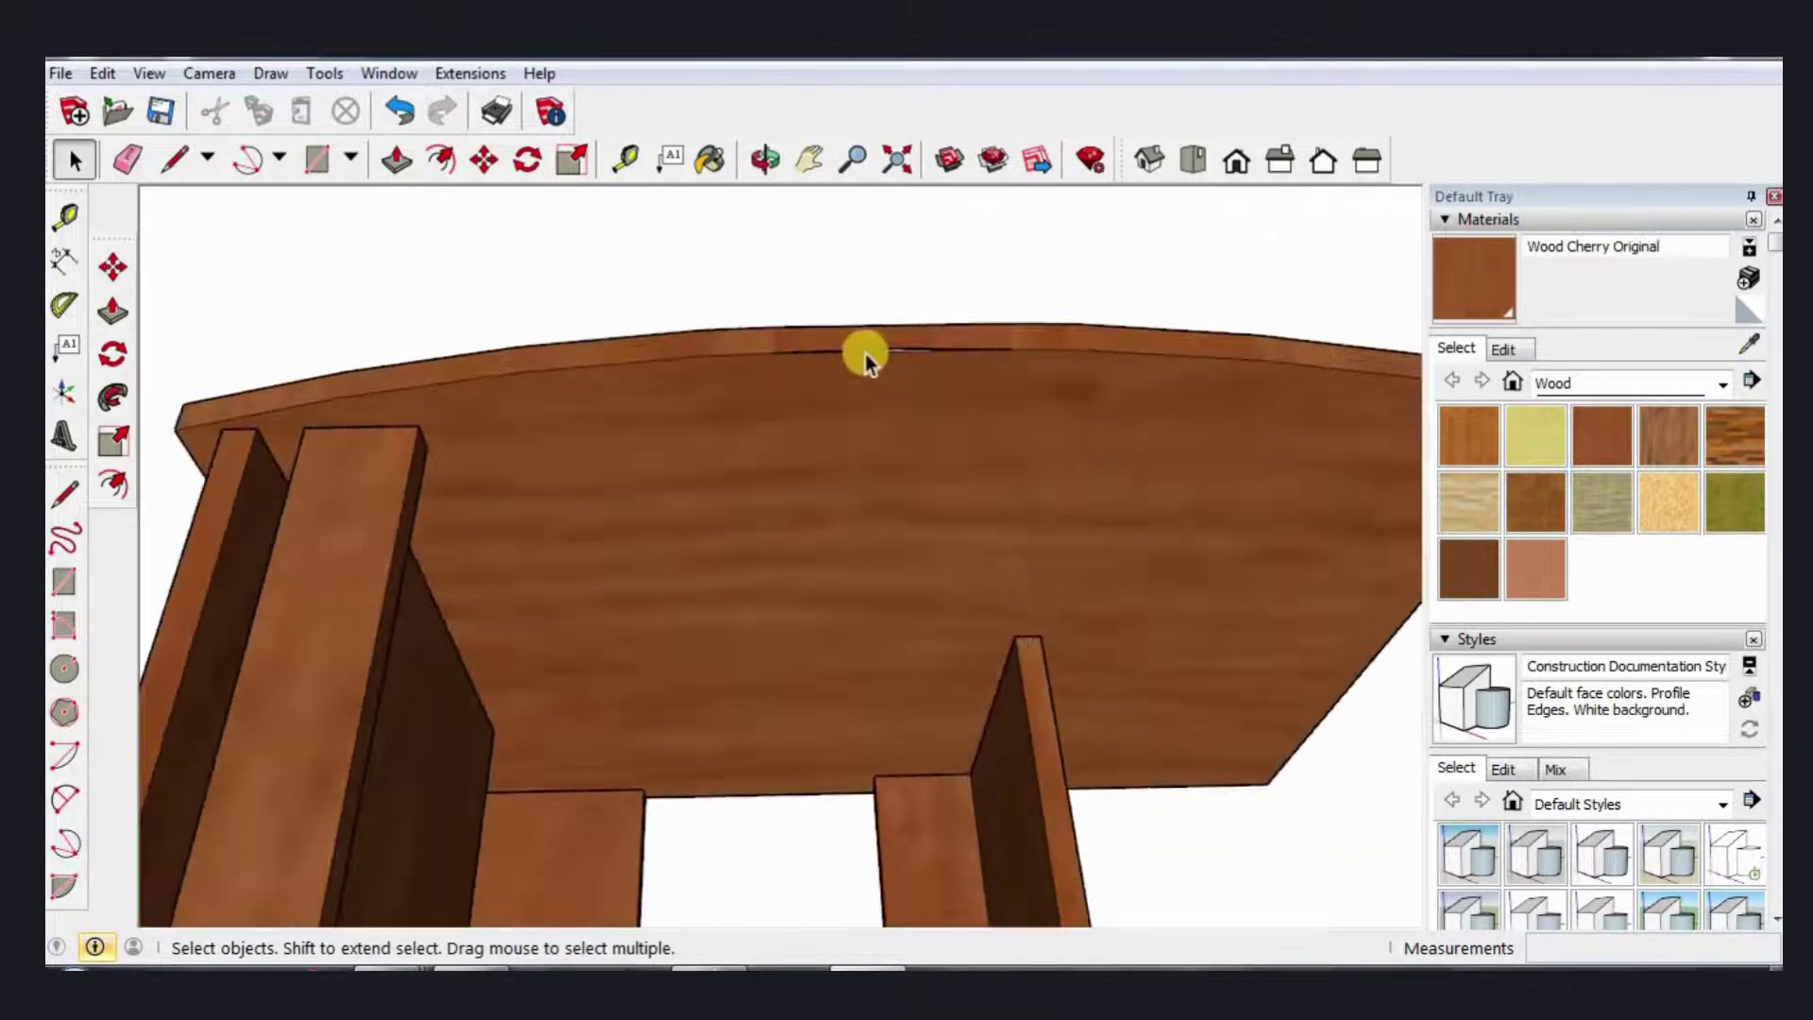
pyautogui.scroll(2, 879, 358)
pyautogui.moveTo(888, 359)
pyautogui.mouseDown(button='middle')
pyautogui.moveTo(895, 190)
pyautogui.moveTo(648, 324)
pyautogui.moveTo(858, 392)
pyautogui.moveTo(878, 376)
pyautogui.moveTo(813, 417)
pyautogui.moveTo(793, 599)
pyautogui.moveTo(903, 328)
pyautogui.mouseUp(button='middle')
pyautogui.scroll(2, 667, 599)
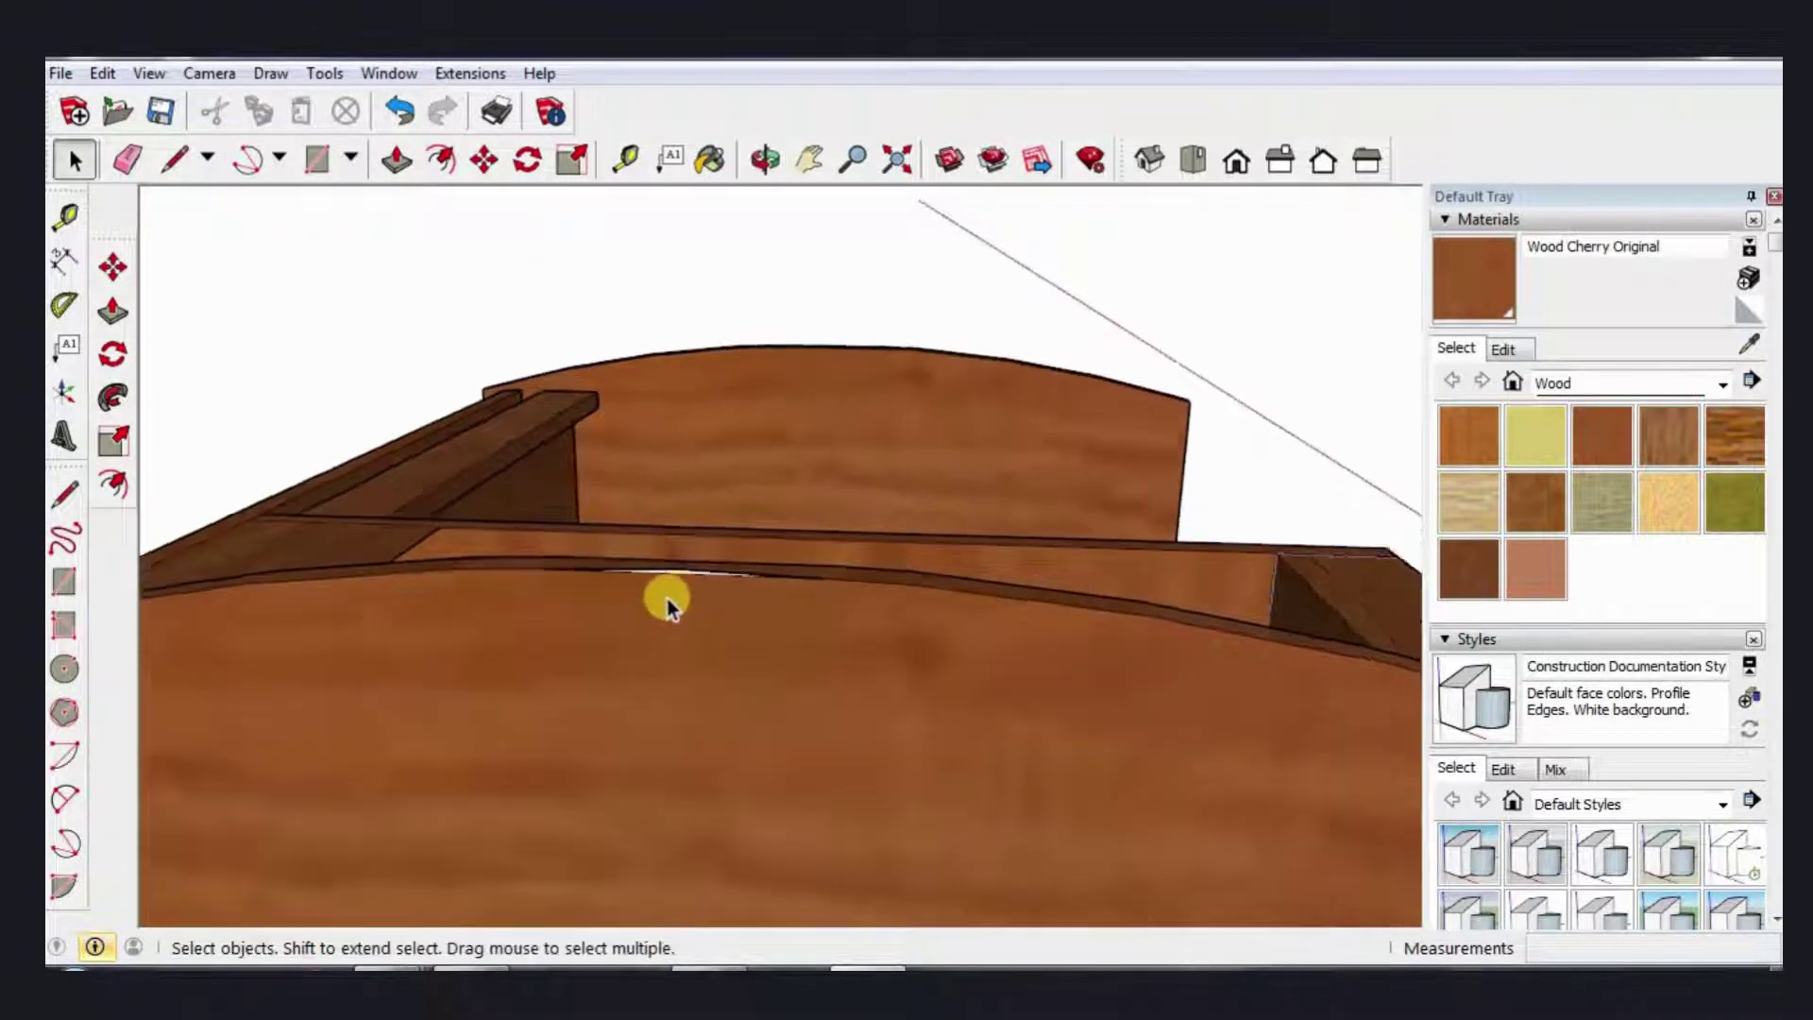
pyautogui.scroll(2, 720, 586)
pyautogui.press('l')
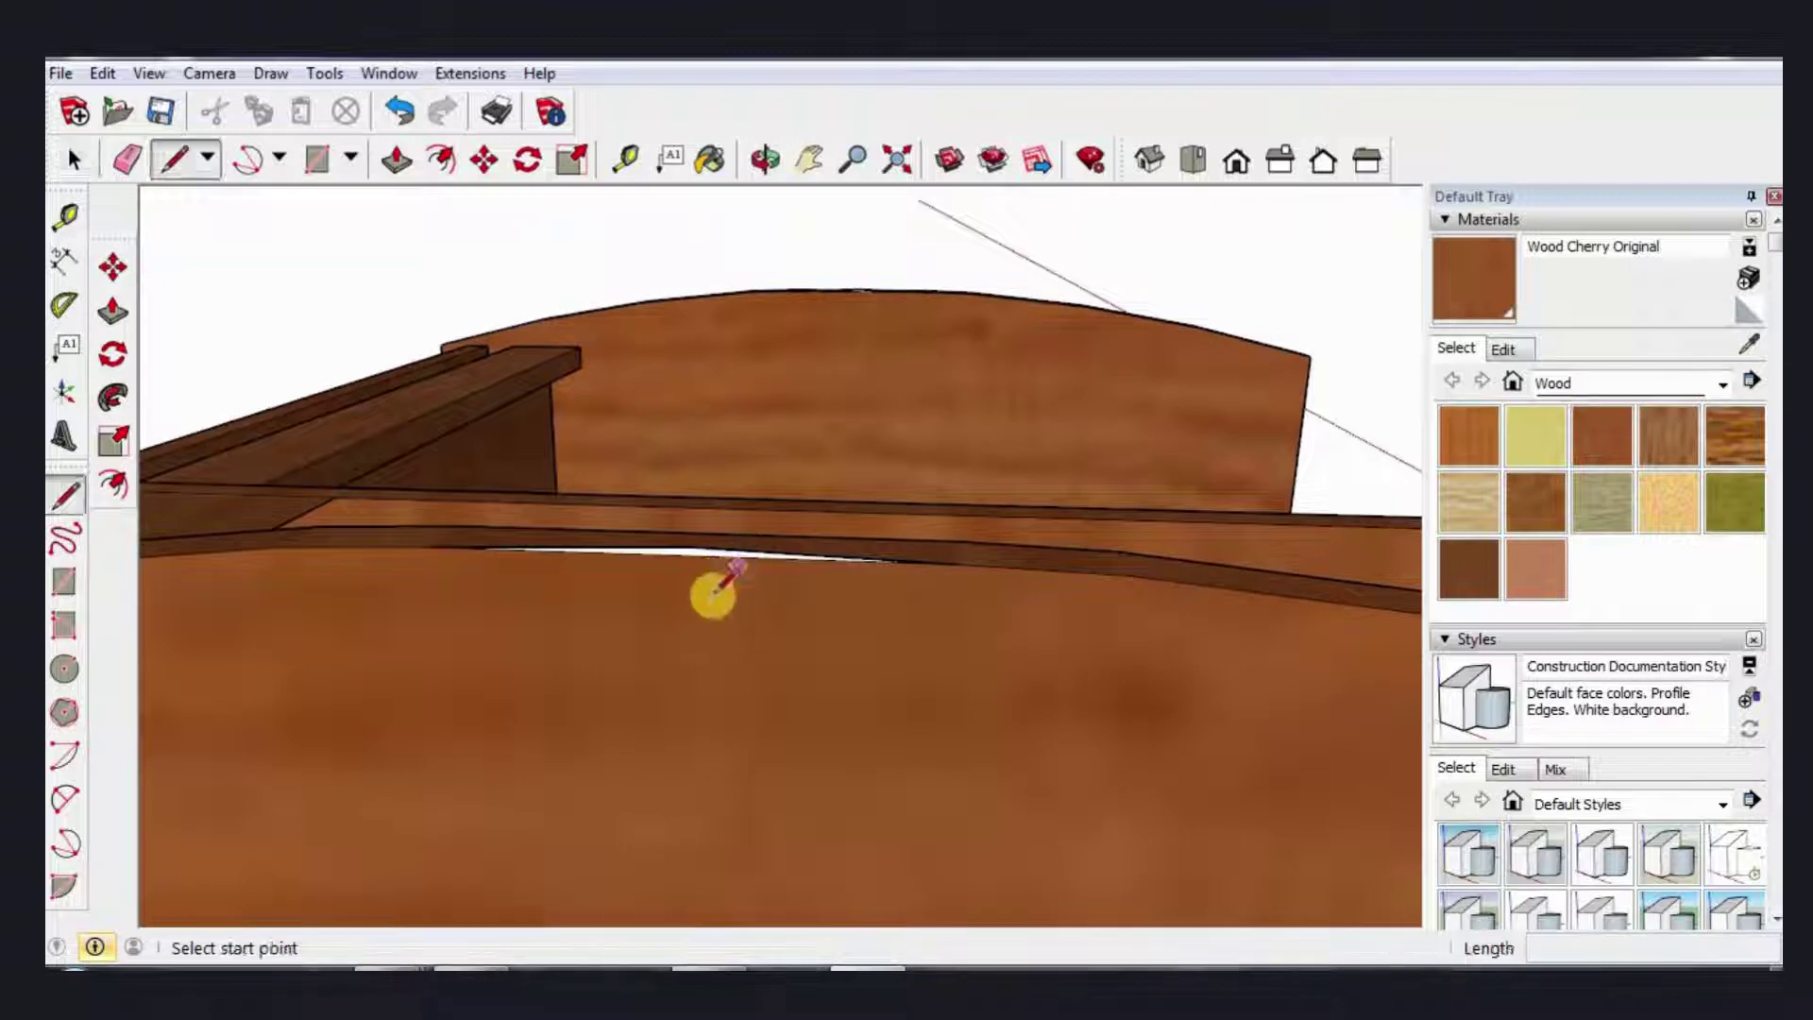
pyautogui.press('space')
pyautogui.doubleClick(718, 605)
pyautogui.press('l')
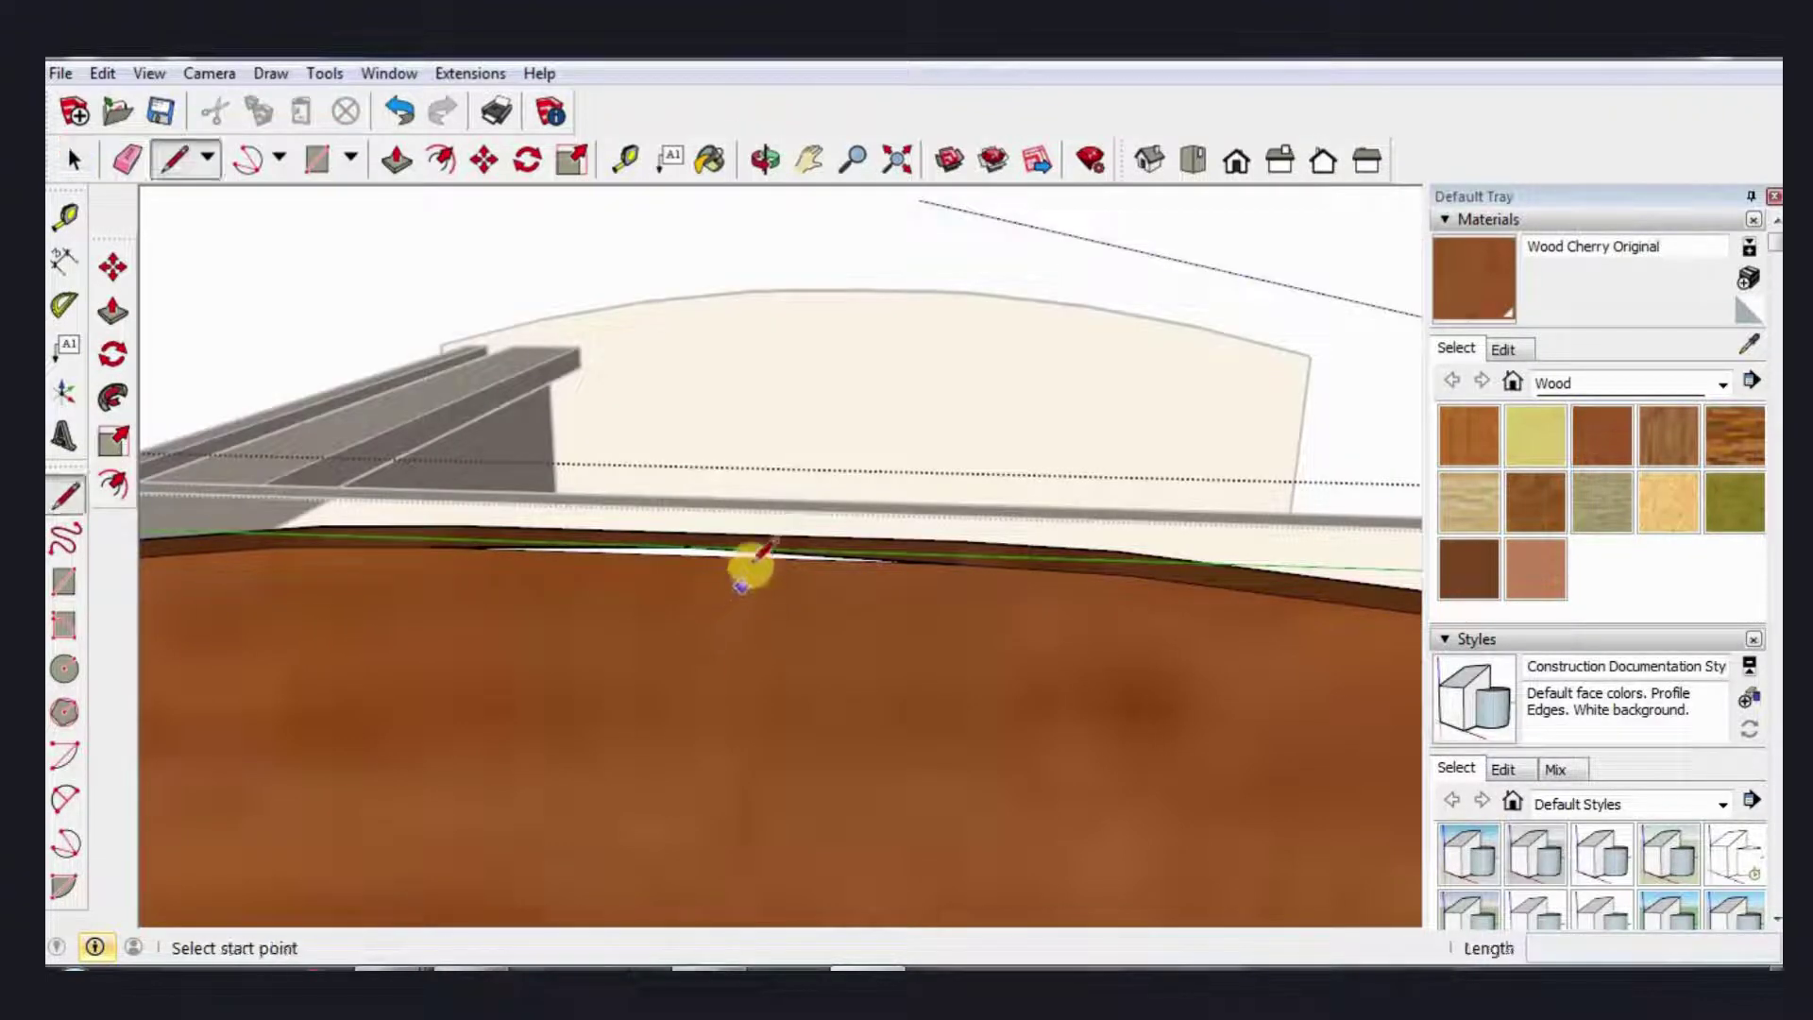
pyautogui.click(749, 557)
pyautogui.scroll(2, 717, 556)
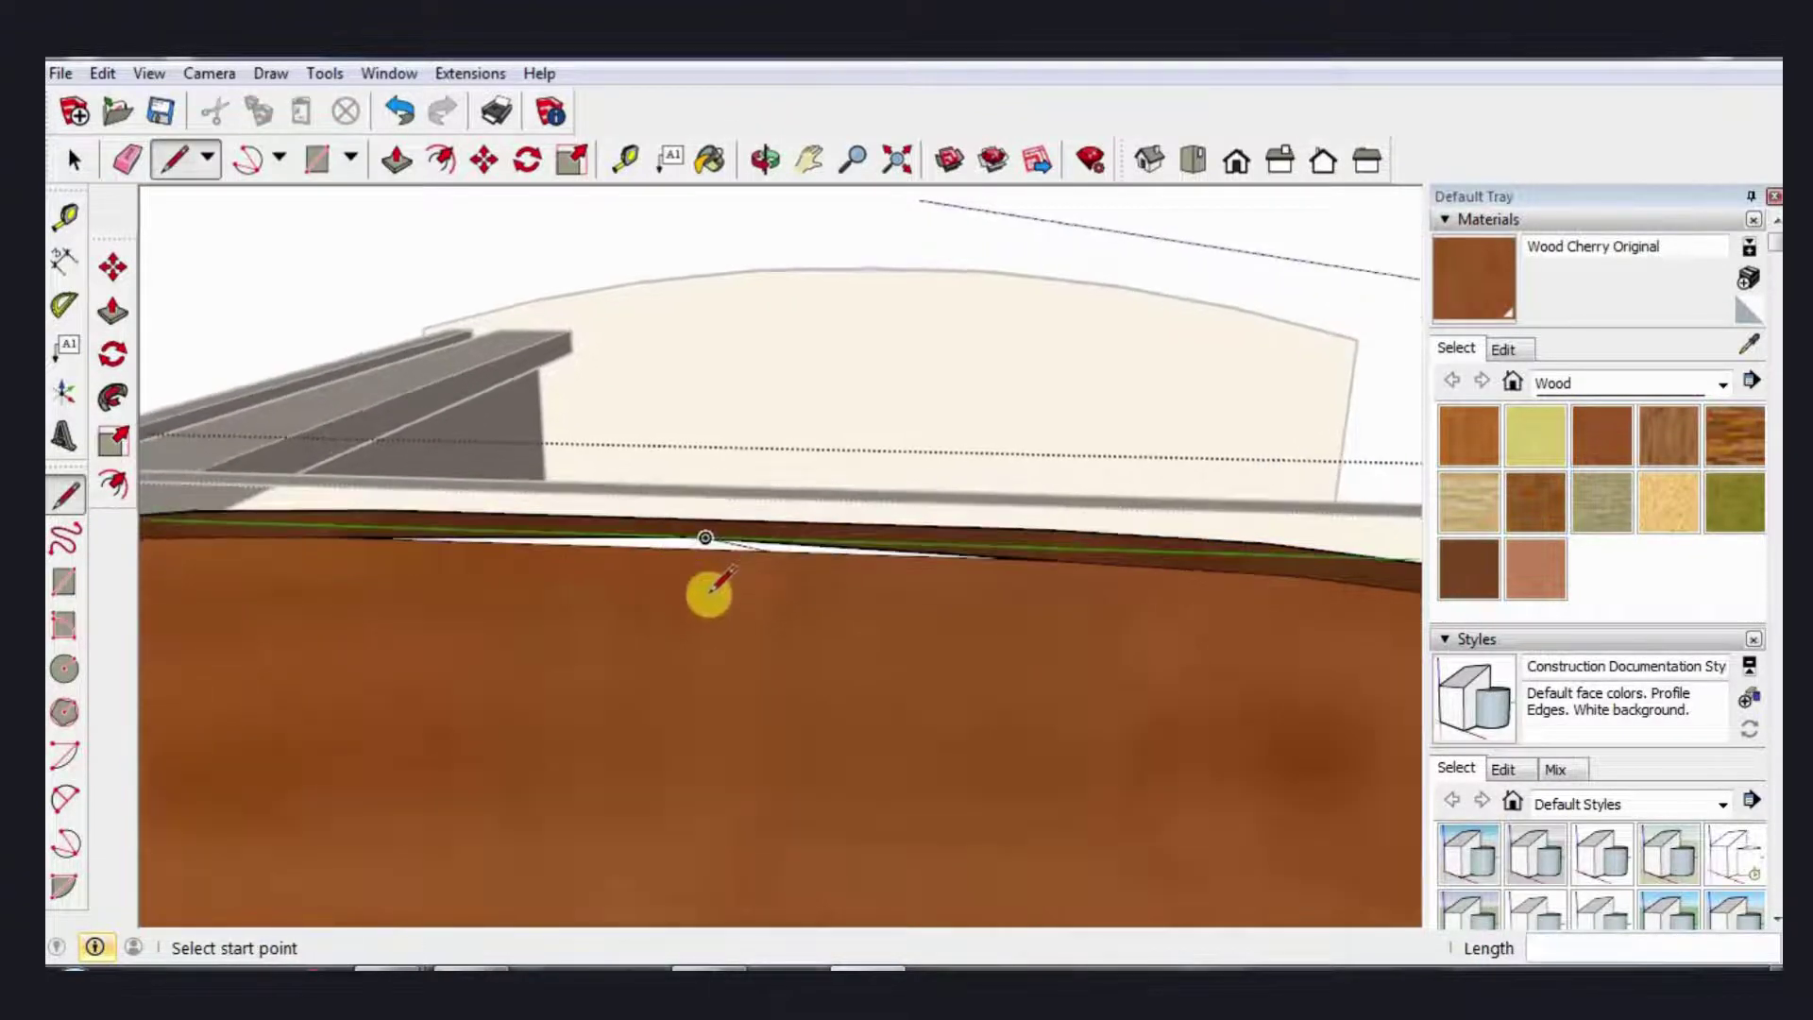
pyautogui.scroll(1, 710, 567)
# Step: Select the newly drawn edge on the front board's top
pyautogui.press('space')
pyautogui.click(727, 555)
pyautogui.scroll(-1, 725, 576)
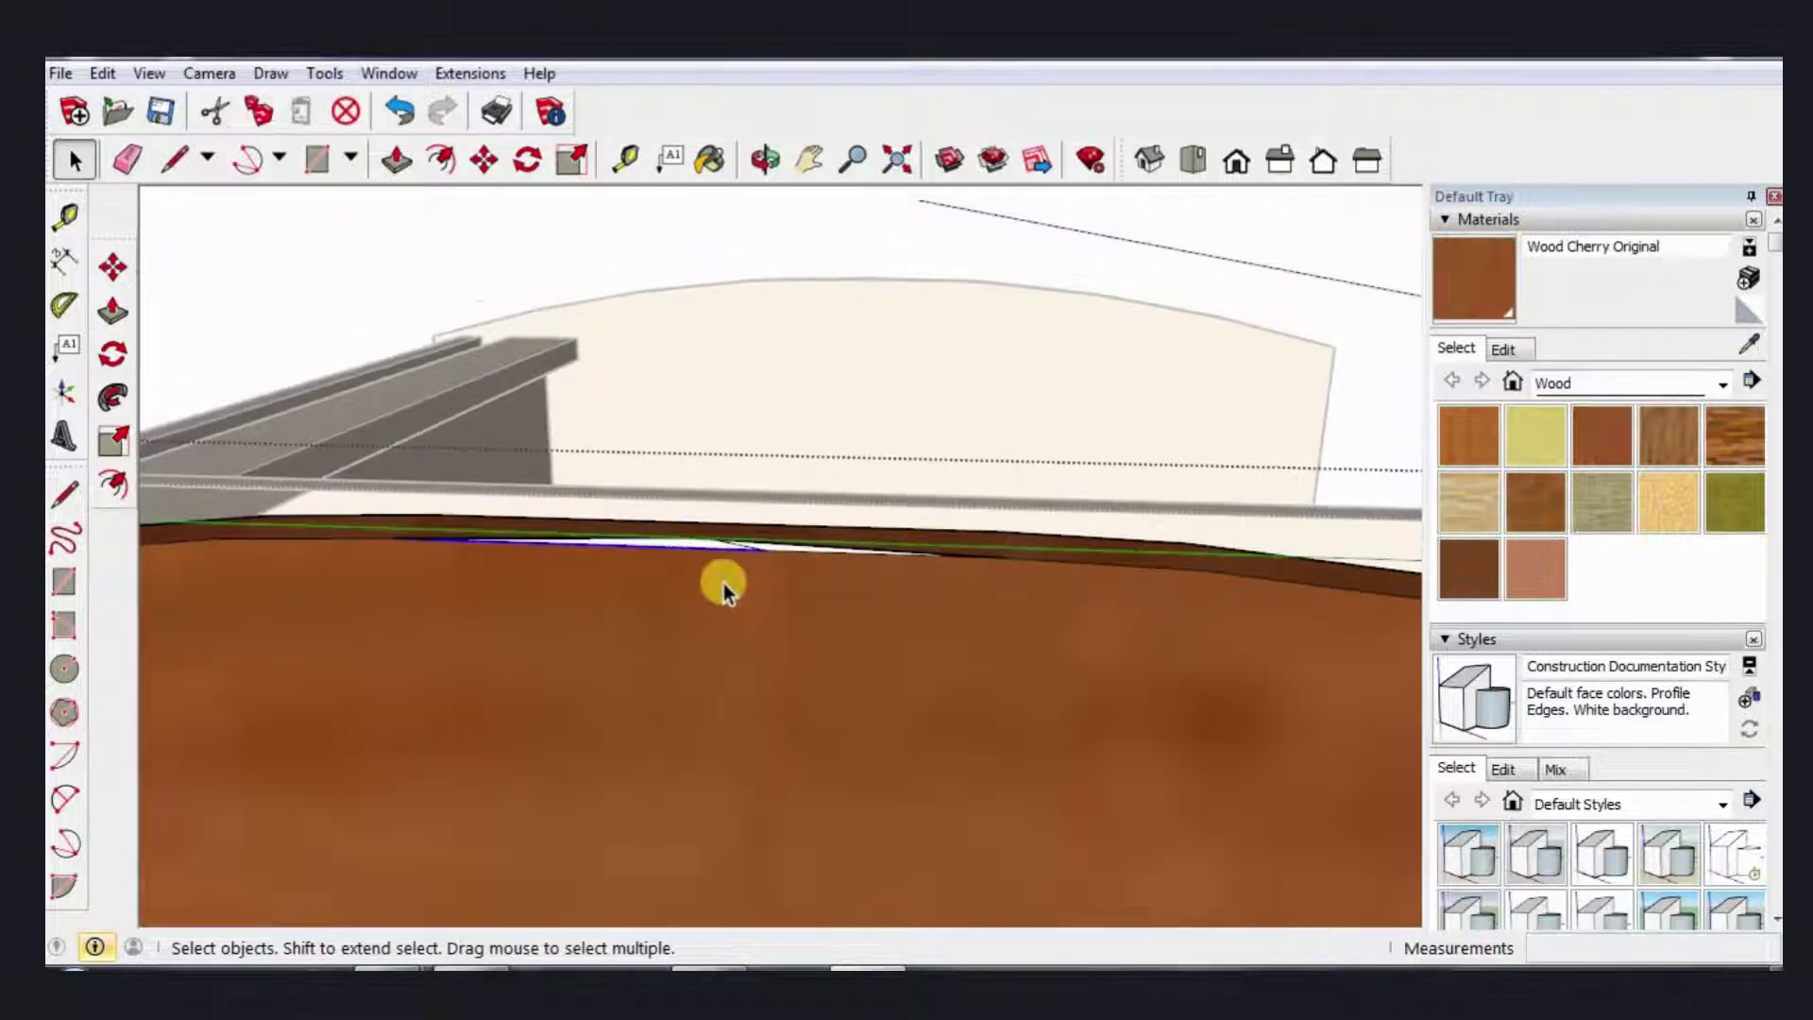
pyautogui.scroll(-1, 664, 564)
pyautogui.scroll(2, 732, 559)
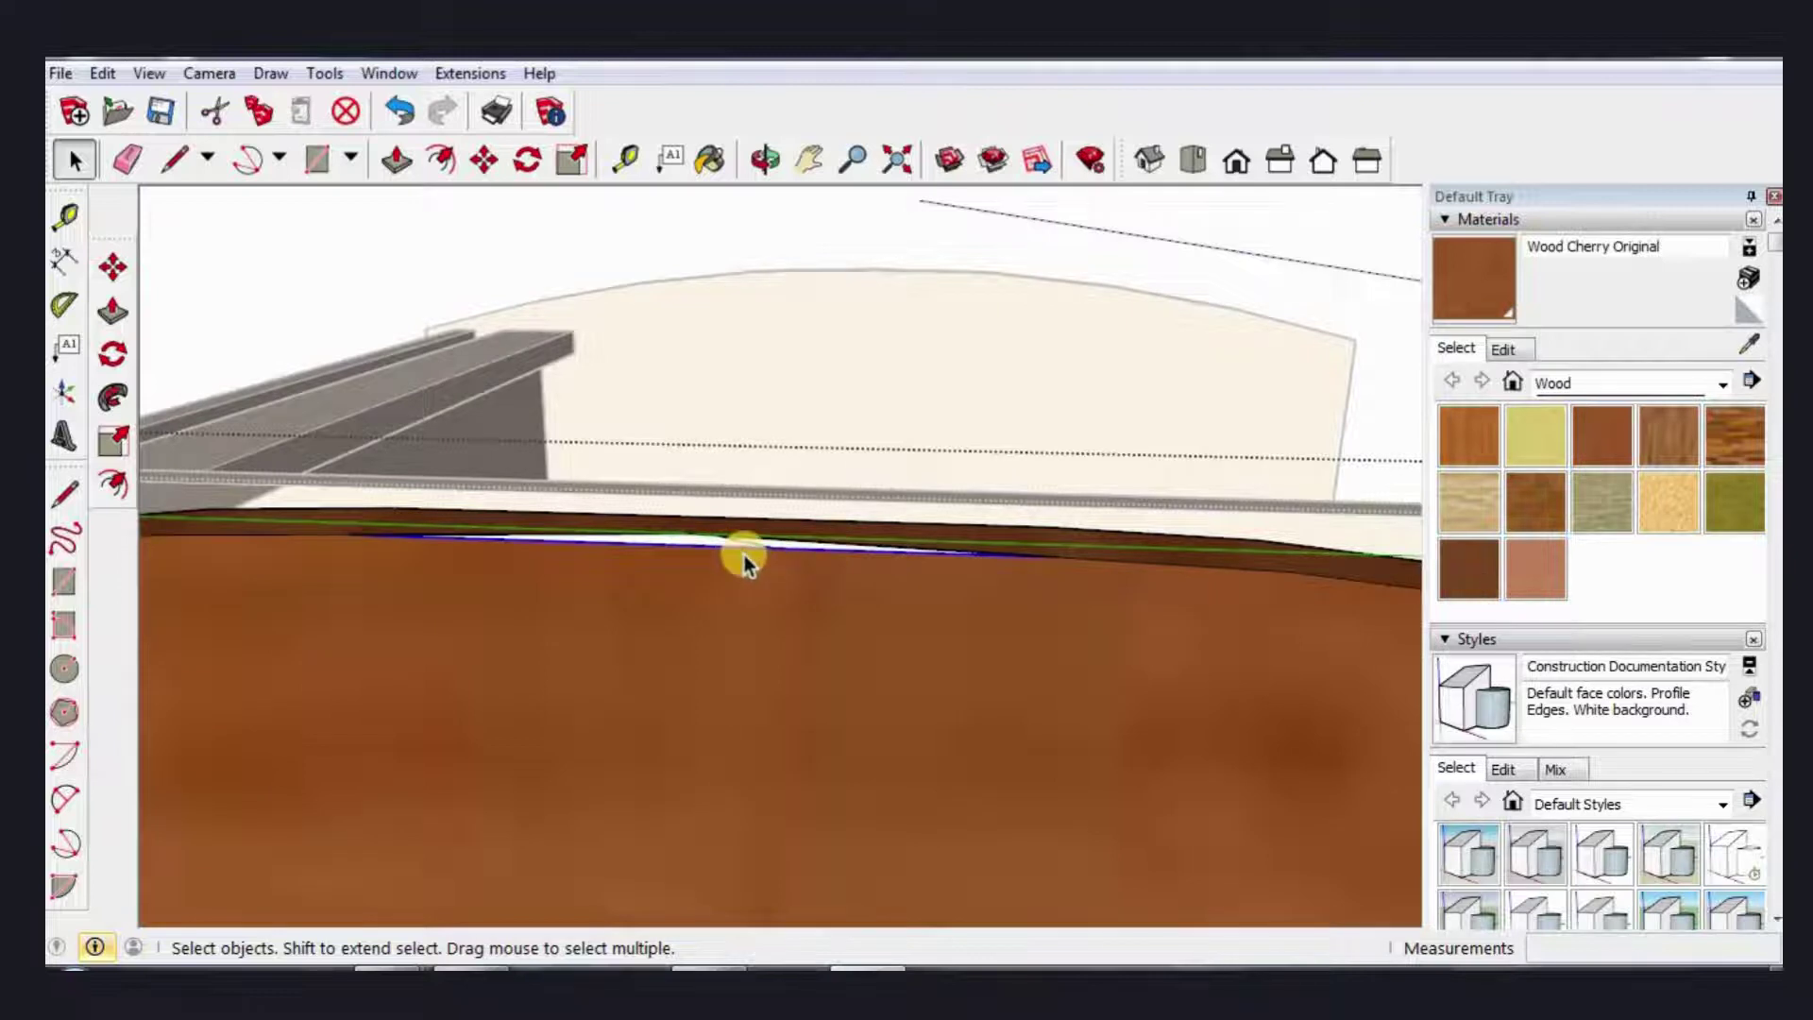
pyautogui.press('m')
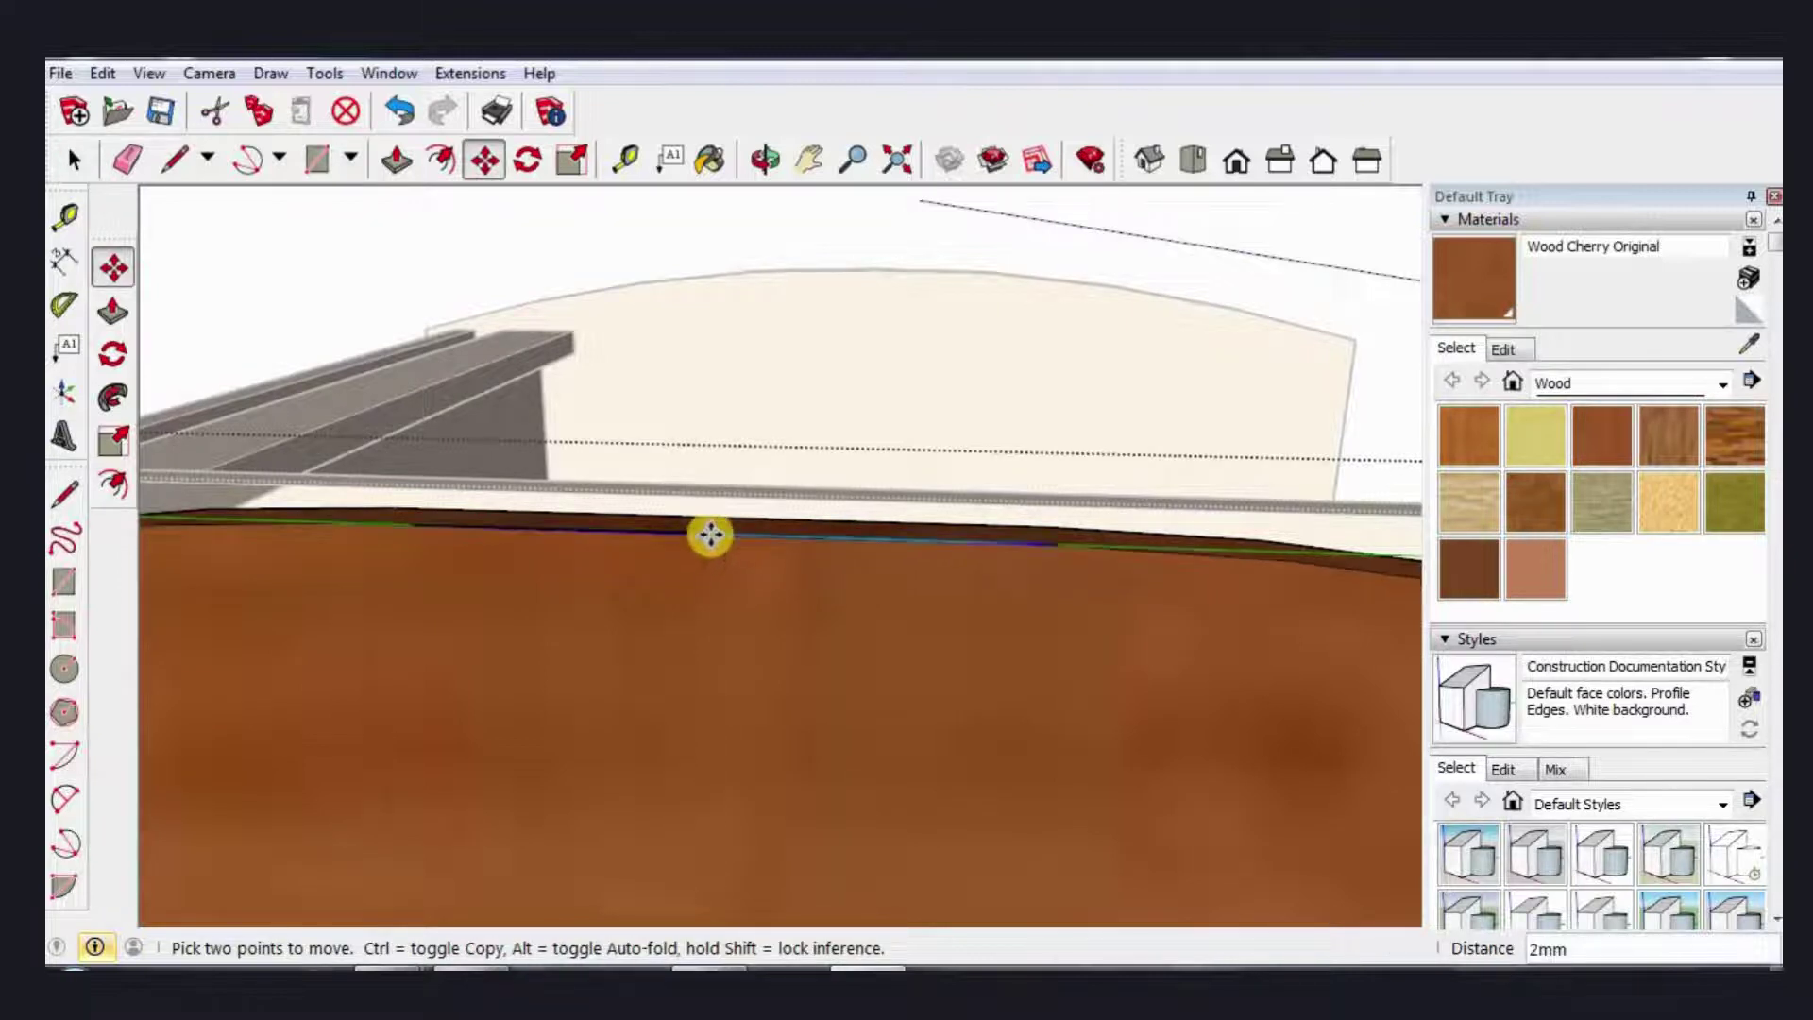
pyautogui.scroll(-1, 696, 656)
pyautogui.scroll(-1, 971, 567)
pyautogui.press('space')
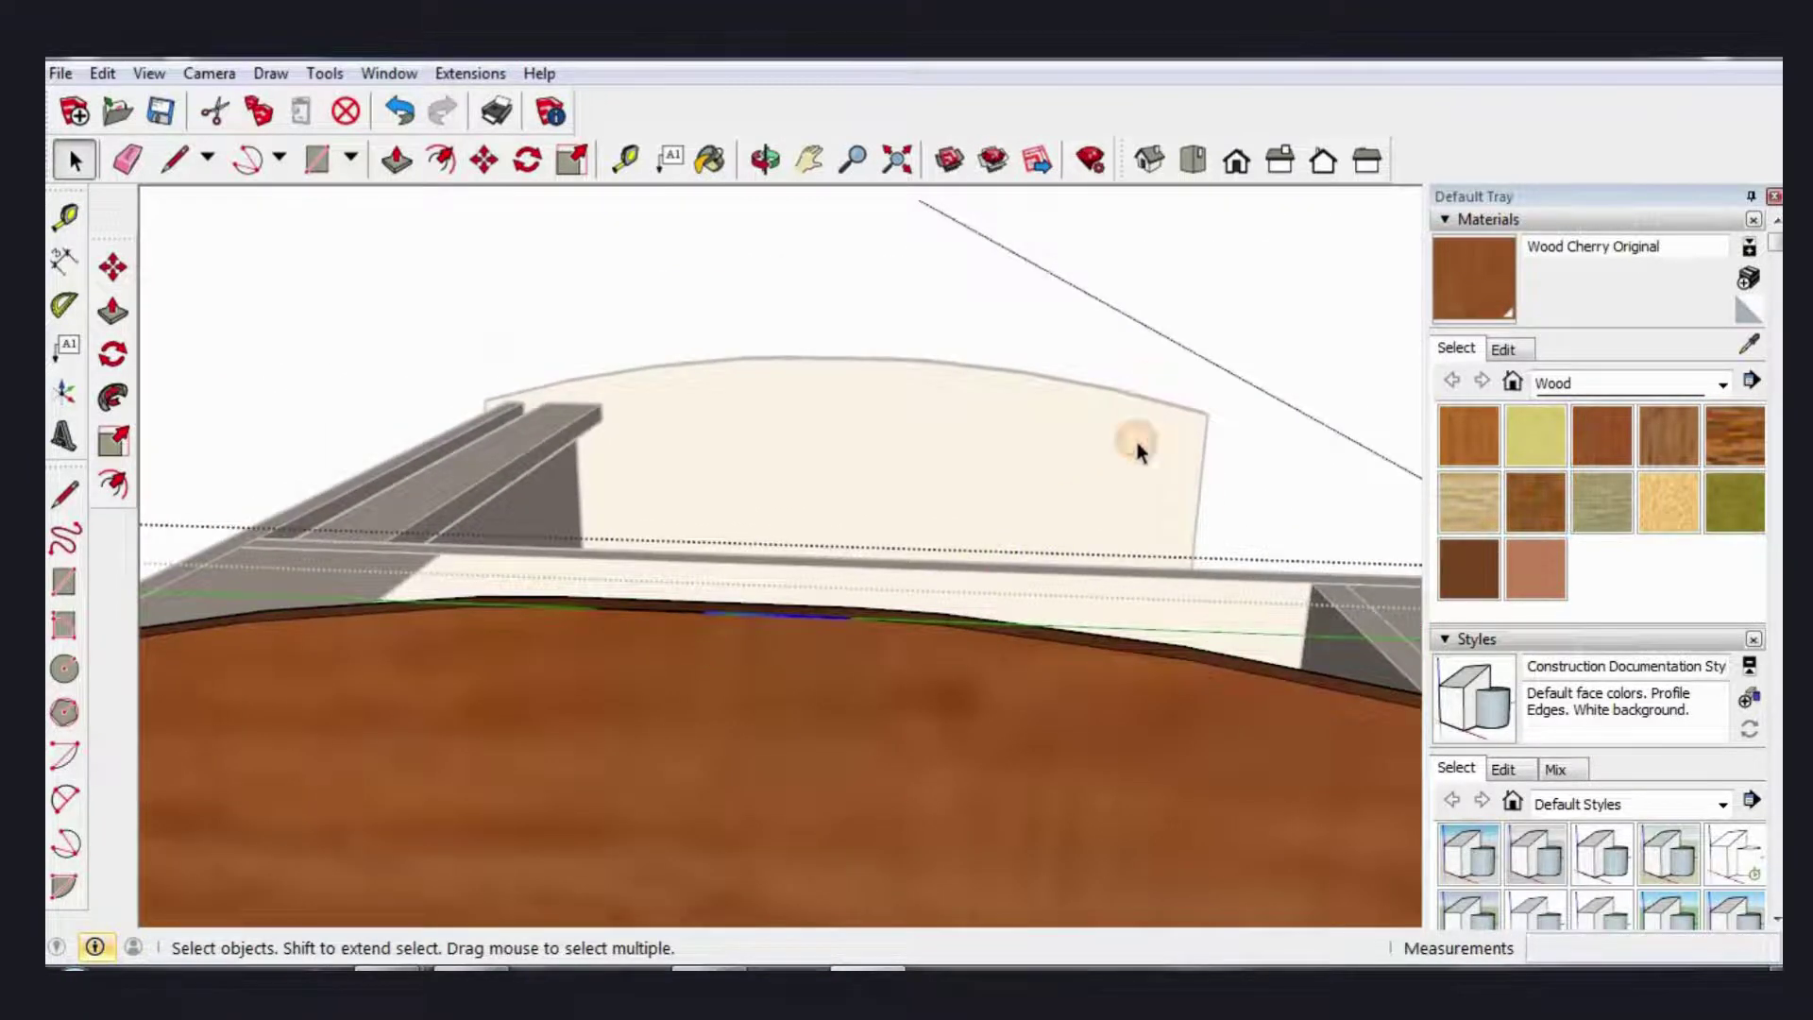
pyautogui.scroll(-2, 935, 520)
# Step: Raise the arched top edge of the panel by about 2 mm
pyautogui.click(885, 442)
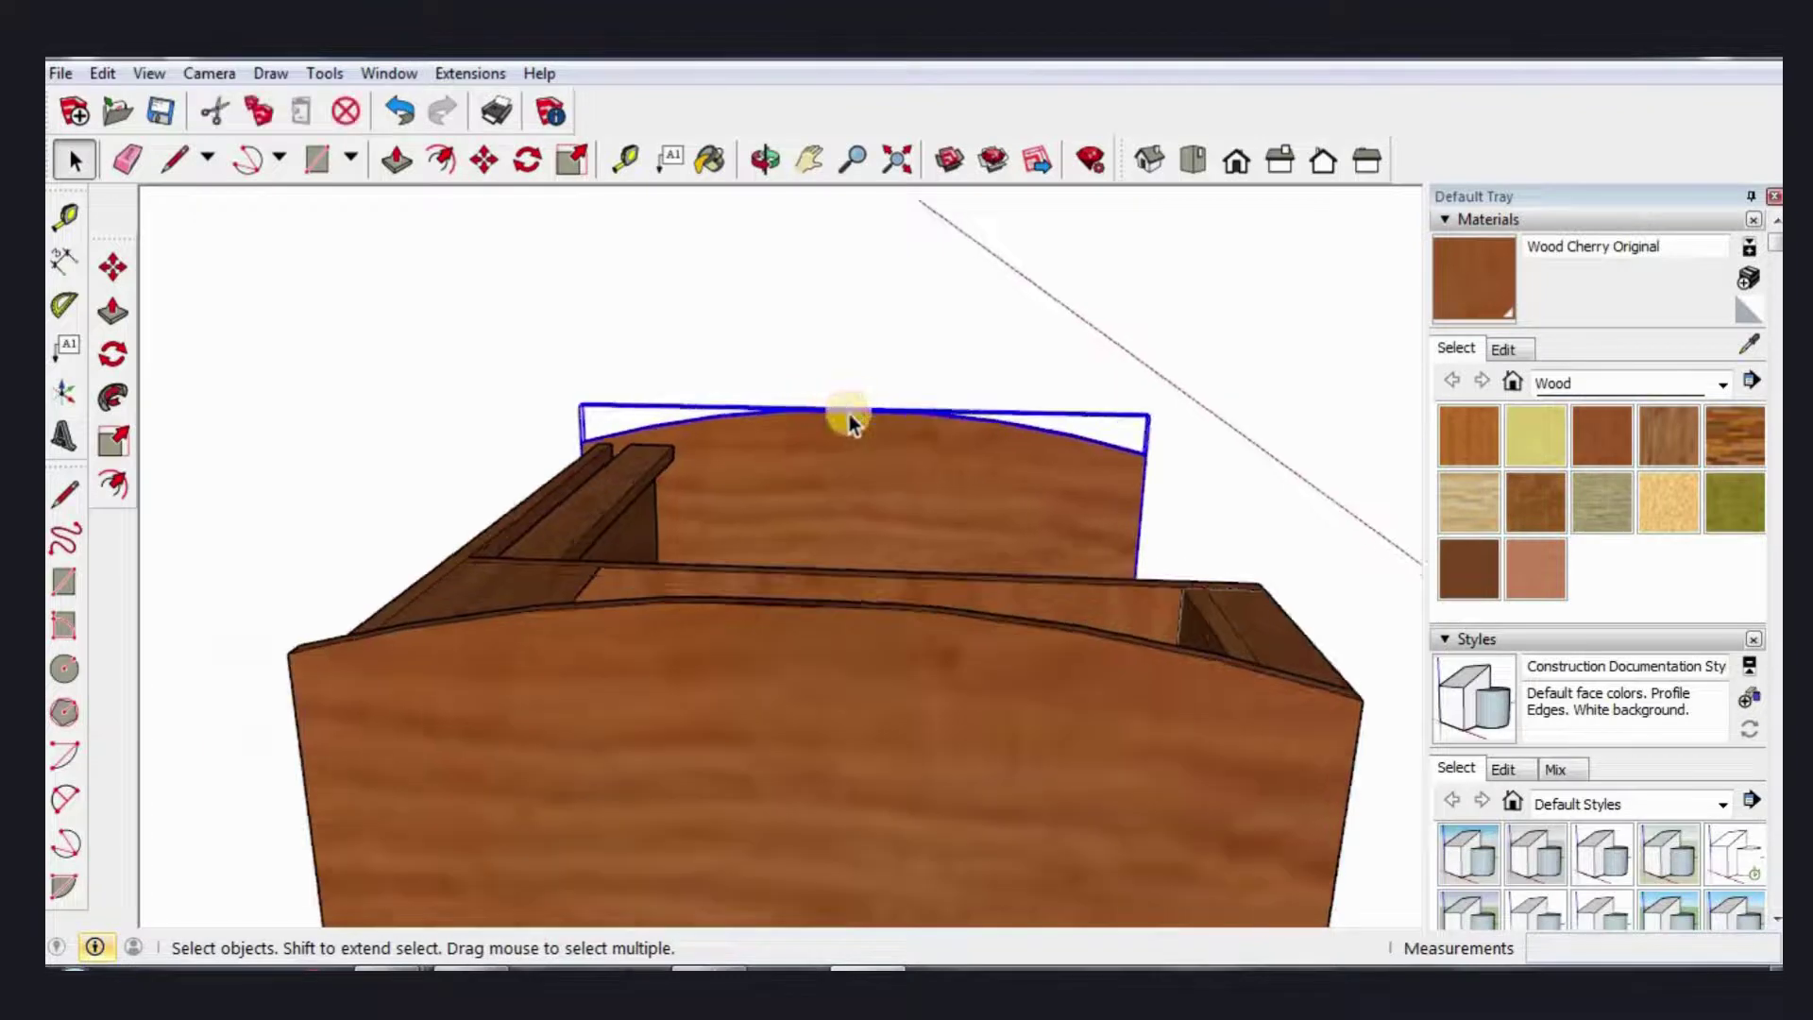
pyautogui.scroll(3, 860, 430)
pyautogui.scroll(3, 864, 434)
pyautogui.scroll(2, 877, 401)
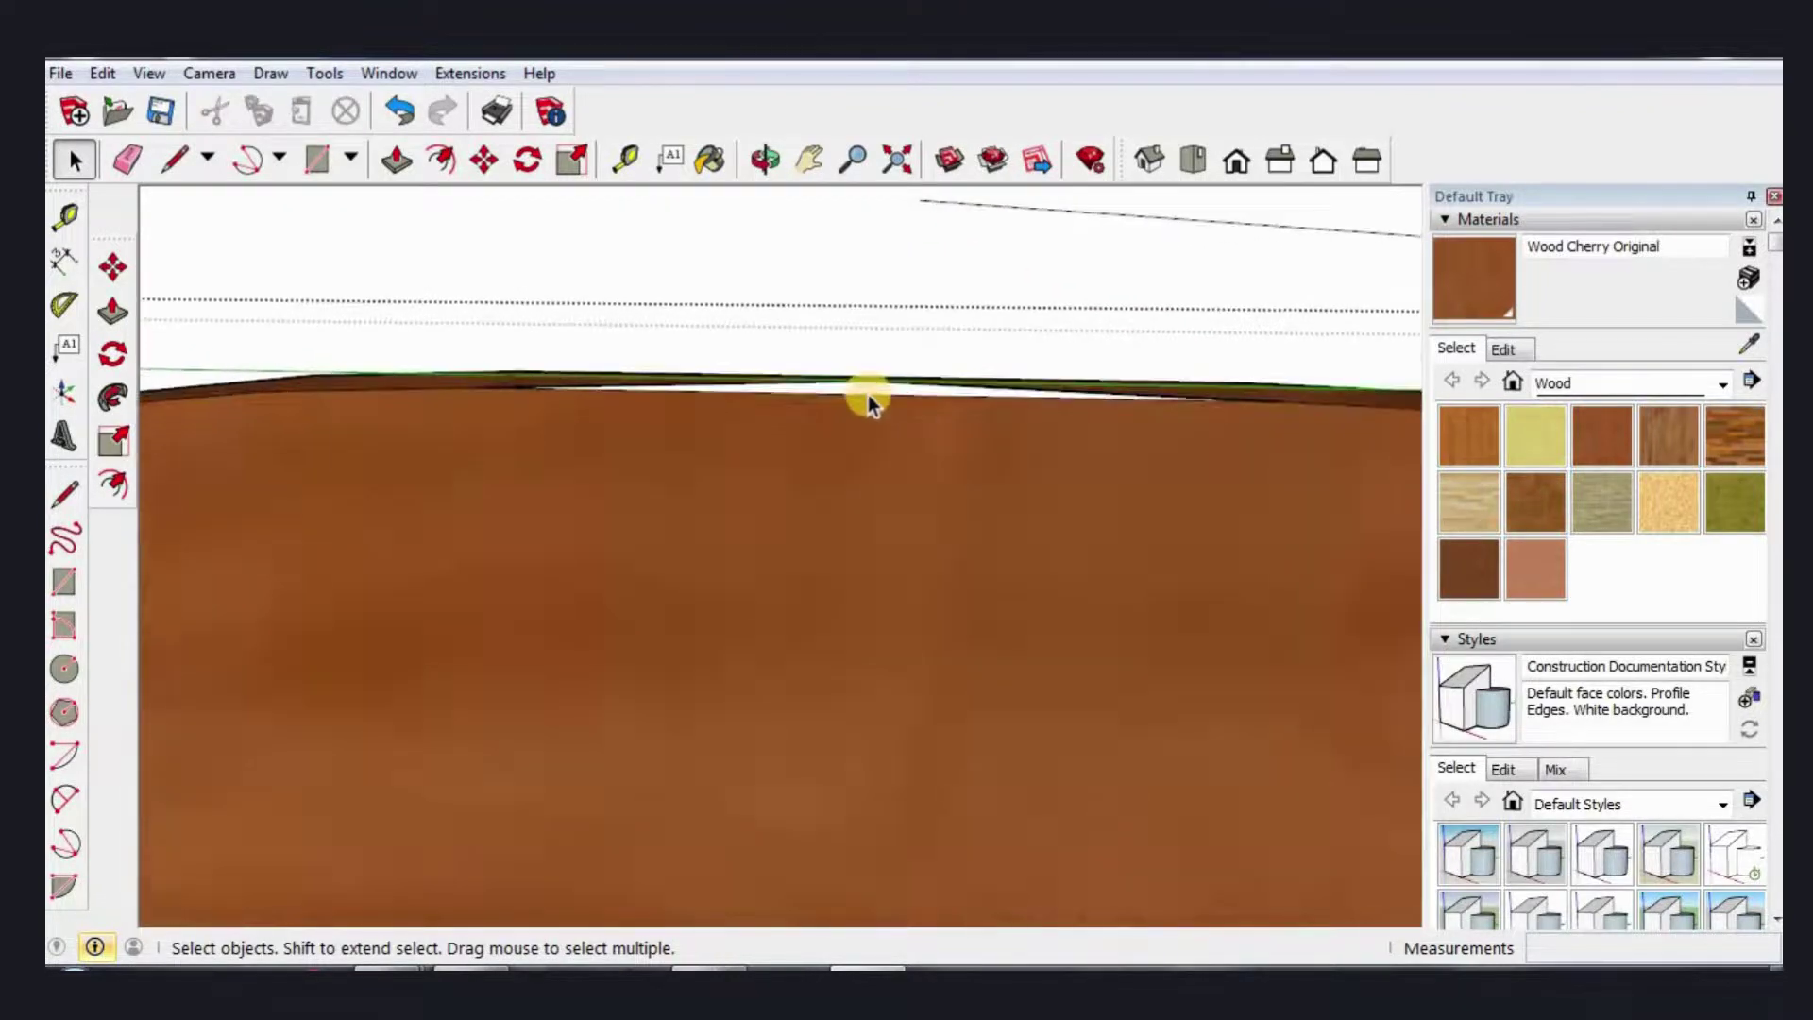
pyautogui.click(870, 394)
pyautogui.press('m')
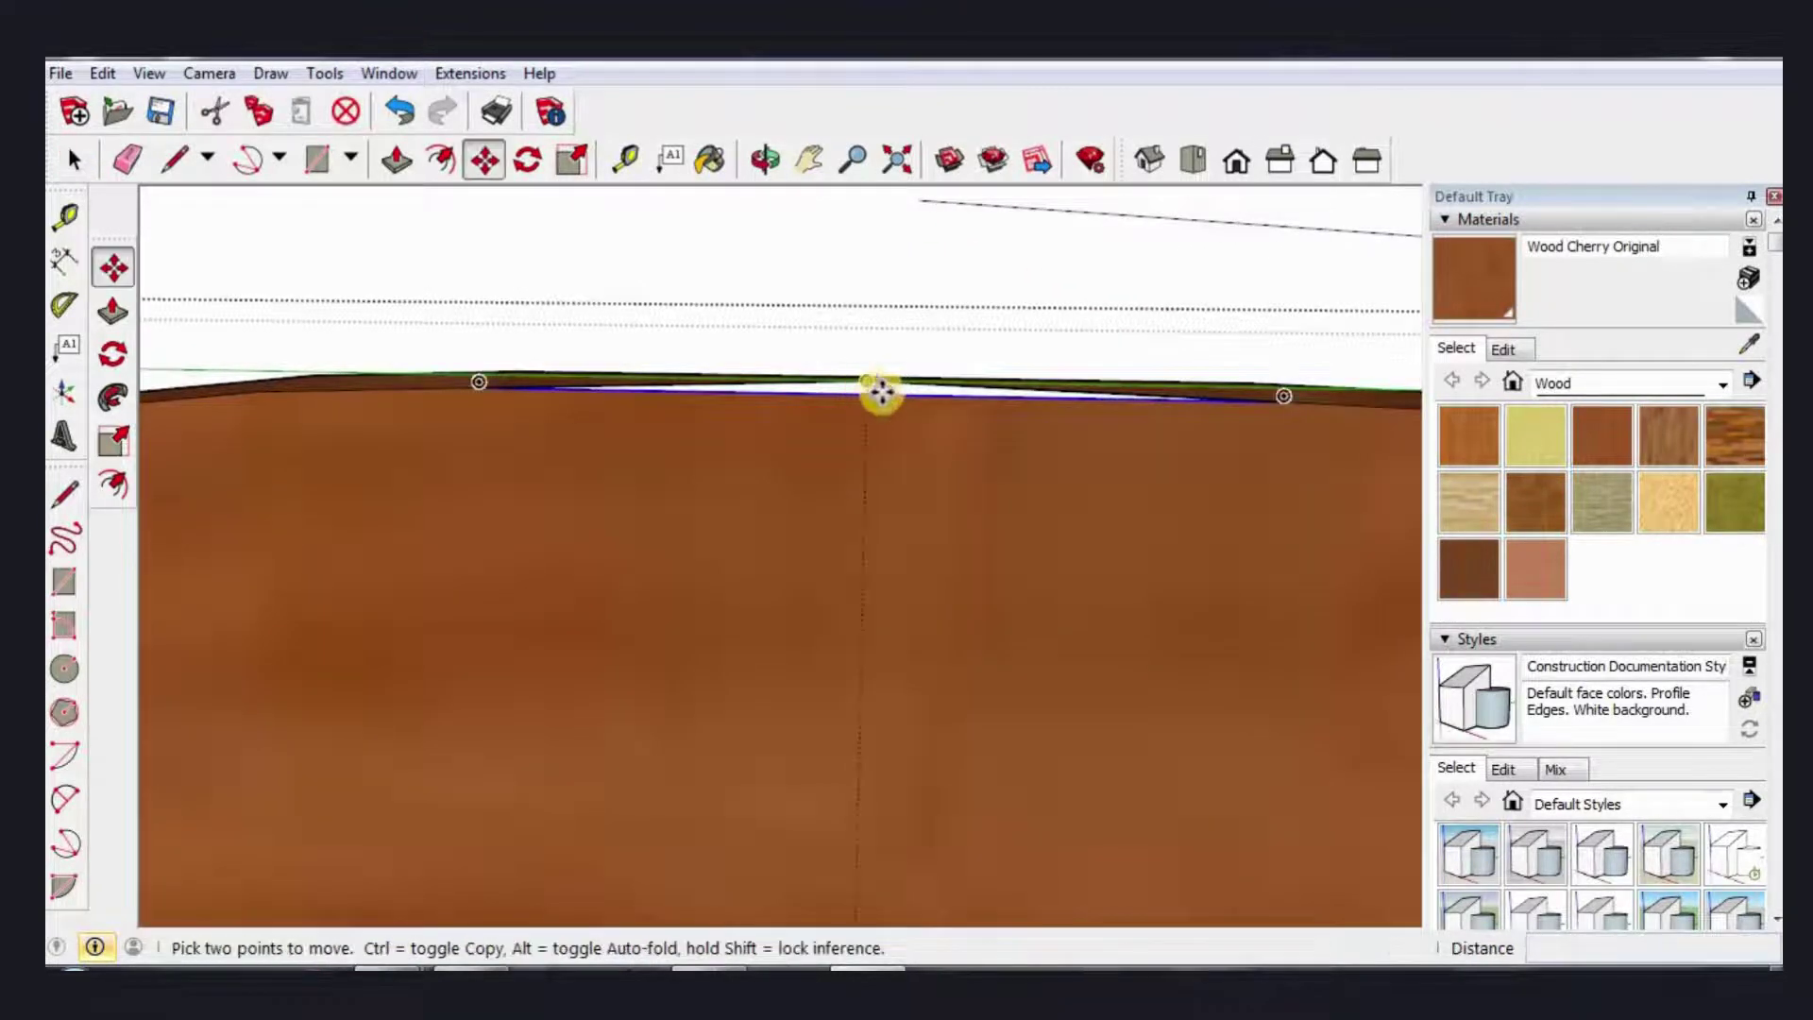
pyautogui.click(868, 395)
pyautogui.click(877, 379)
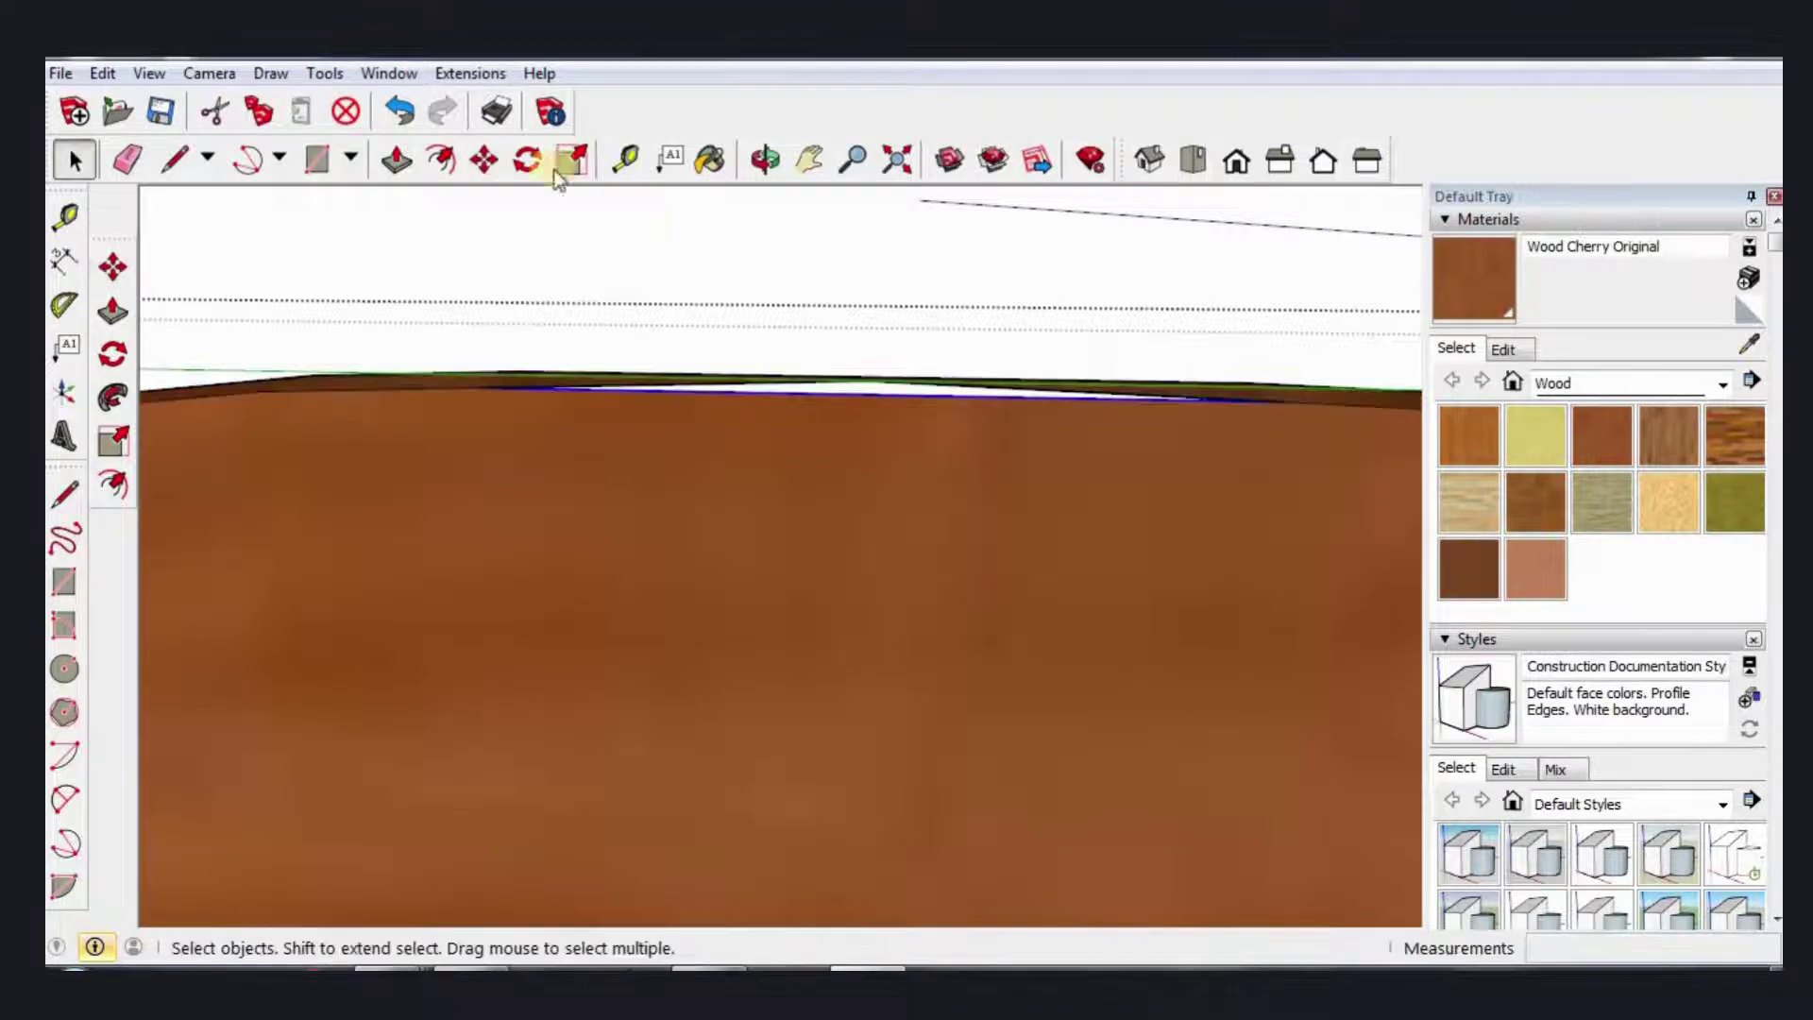
# Step: Trace a line along the raised edge and nudge it another ~2 mm
pyautogui.click(174, 159)
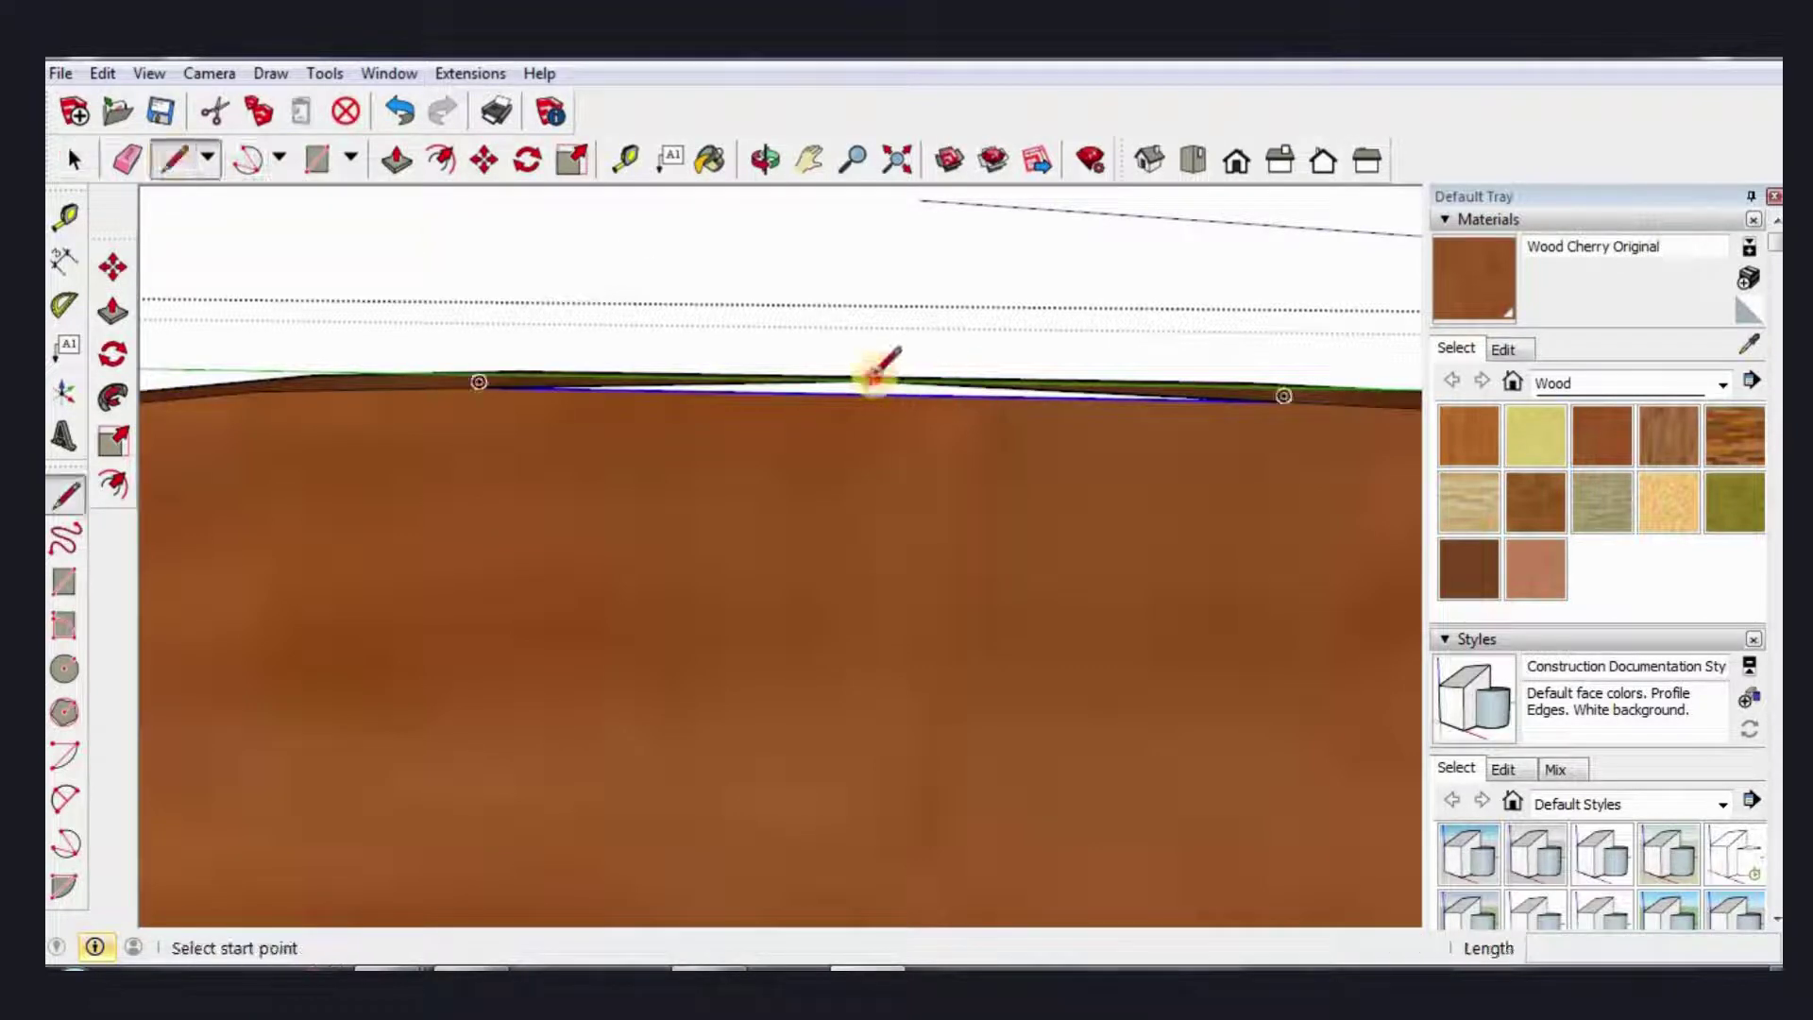
pyautogui.click(869, 389)
pyautogui.press('space')
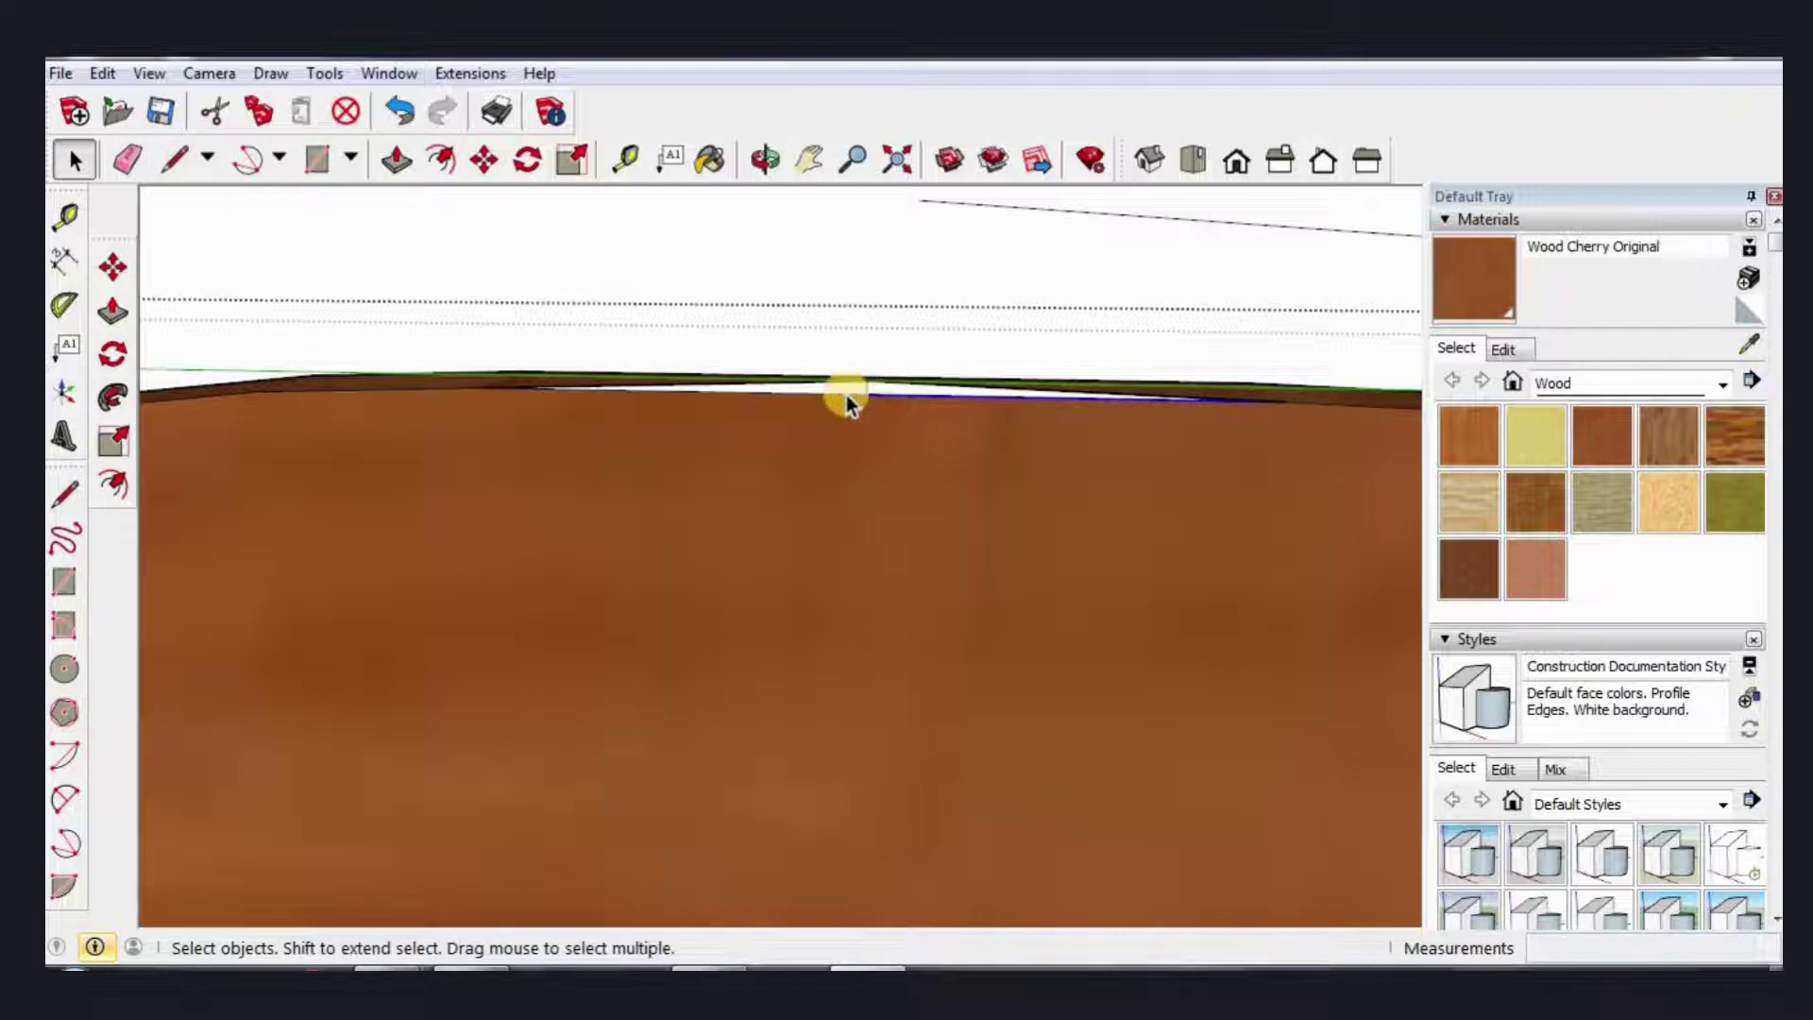
pyautogui.press('m')
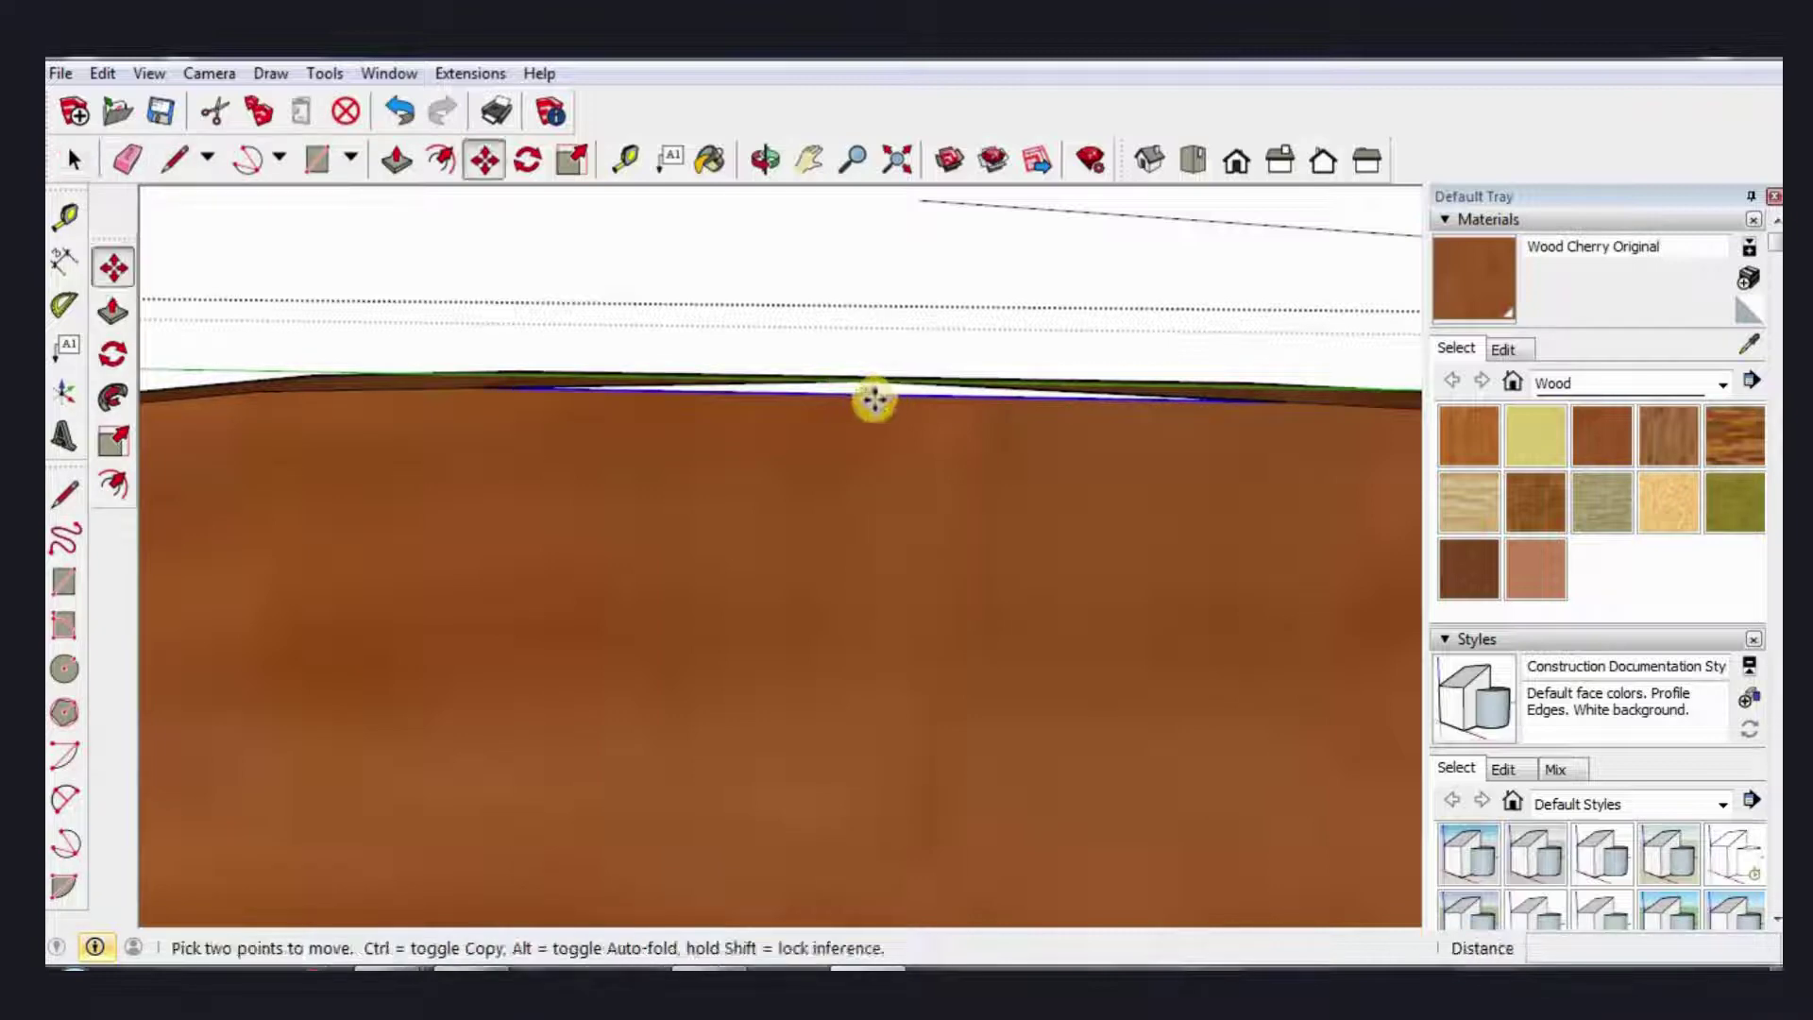
pyautogui.click(862, 391)
pyautogui.scroll(-3, 804, 502)
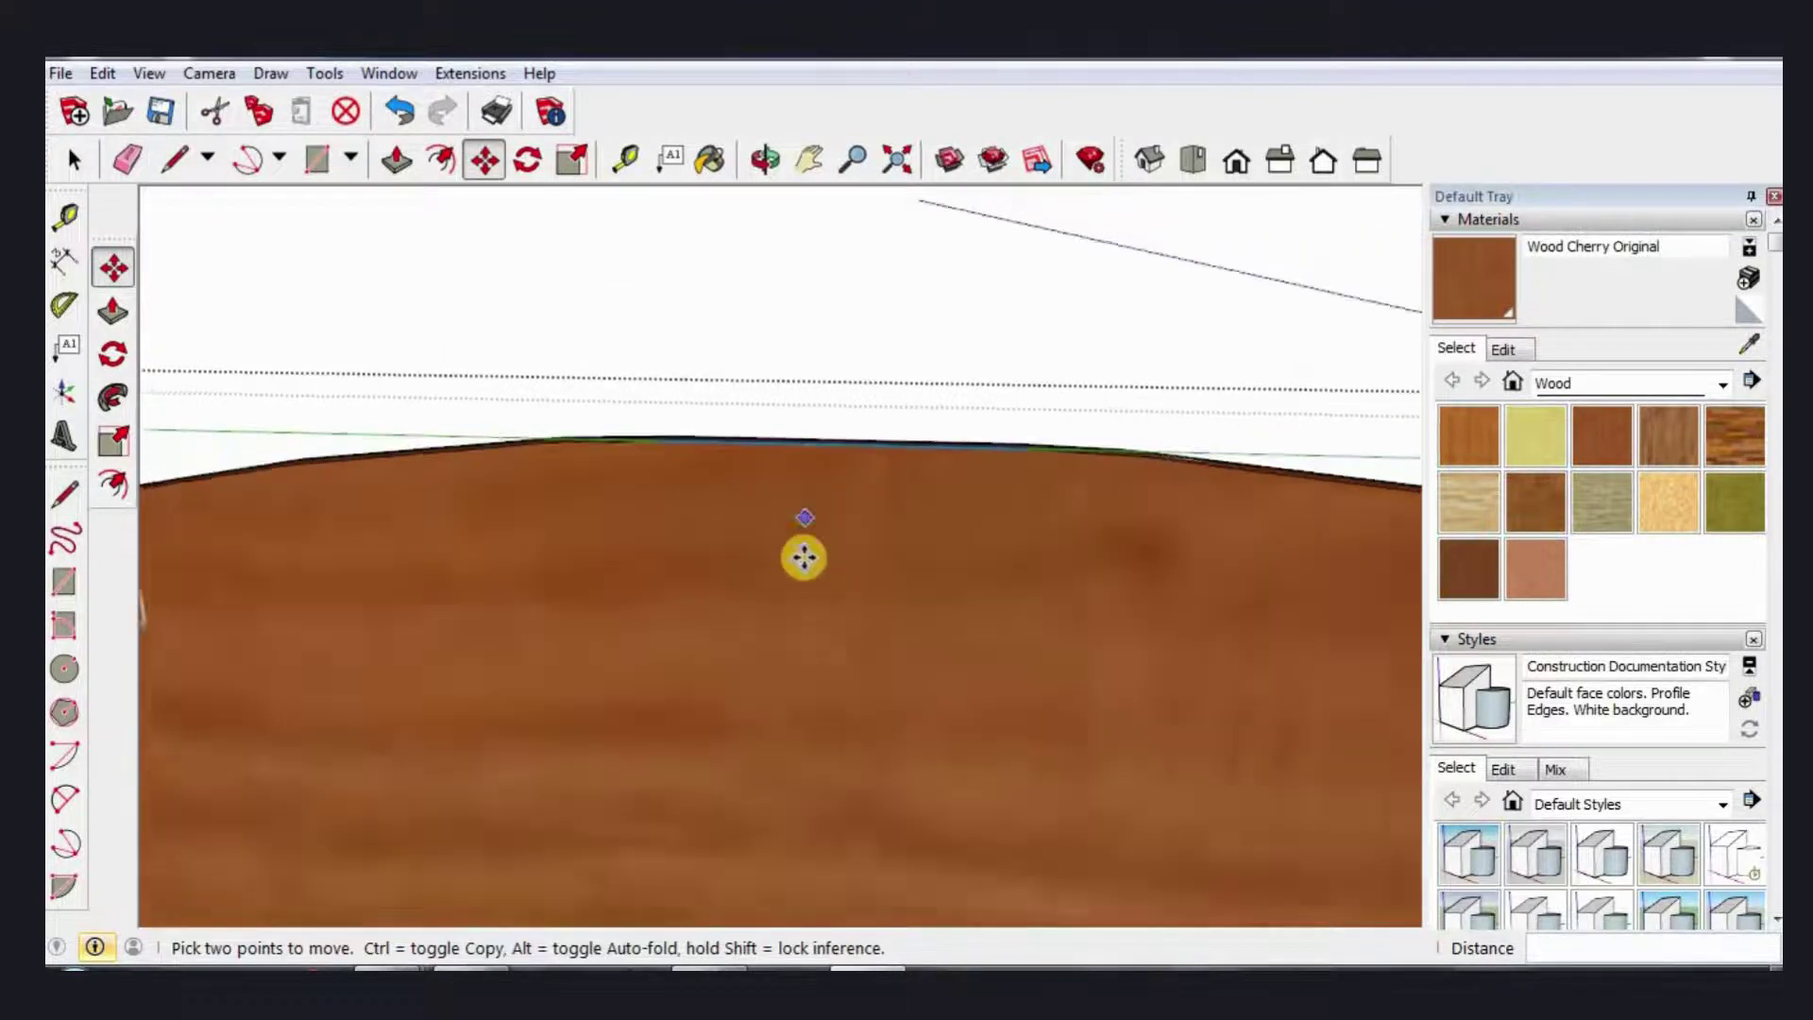
pyautogui.scroll(-3, 821, 519)
pyautogui.press('space')
pyautogui.moveTo(825, 522)
pyautogui.mouseDown(button='middle')
pyautogui.moveTo(1243, 523)
pyautogui.moveTo(1187, 529)
pyautogui.moveTo(964, 671)
pyautogui.moveTo(1129, 636)
pyautogui.moveTo(942, 630)
pyautogui.mouseUp(button='middle')
pyautogui.scroll(-3, 968, 666)
pyautogui.scroll(-3, 972, 660)
# Step: Rotate the whole box about its base edge so it stands upright
pyautogui.scroll(-3, 942, 631)
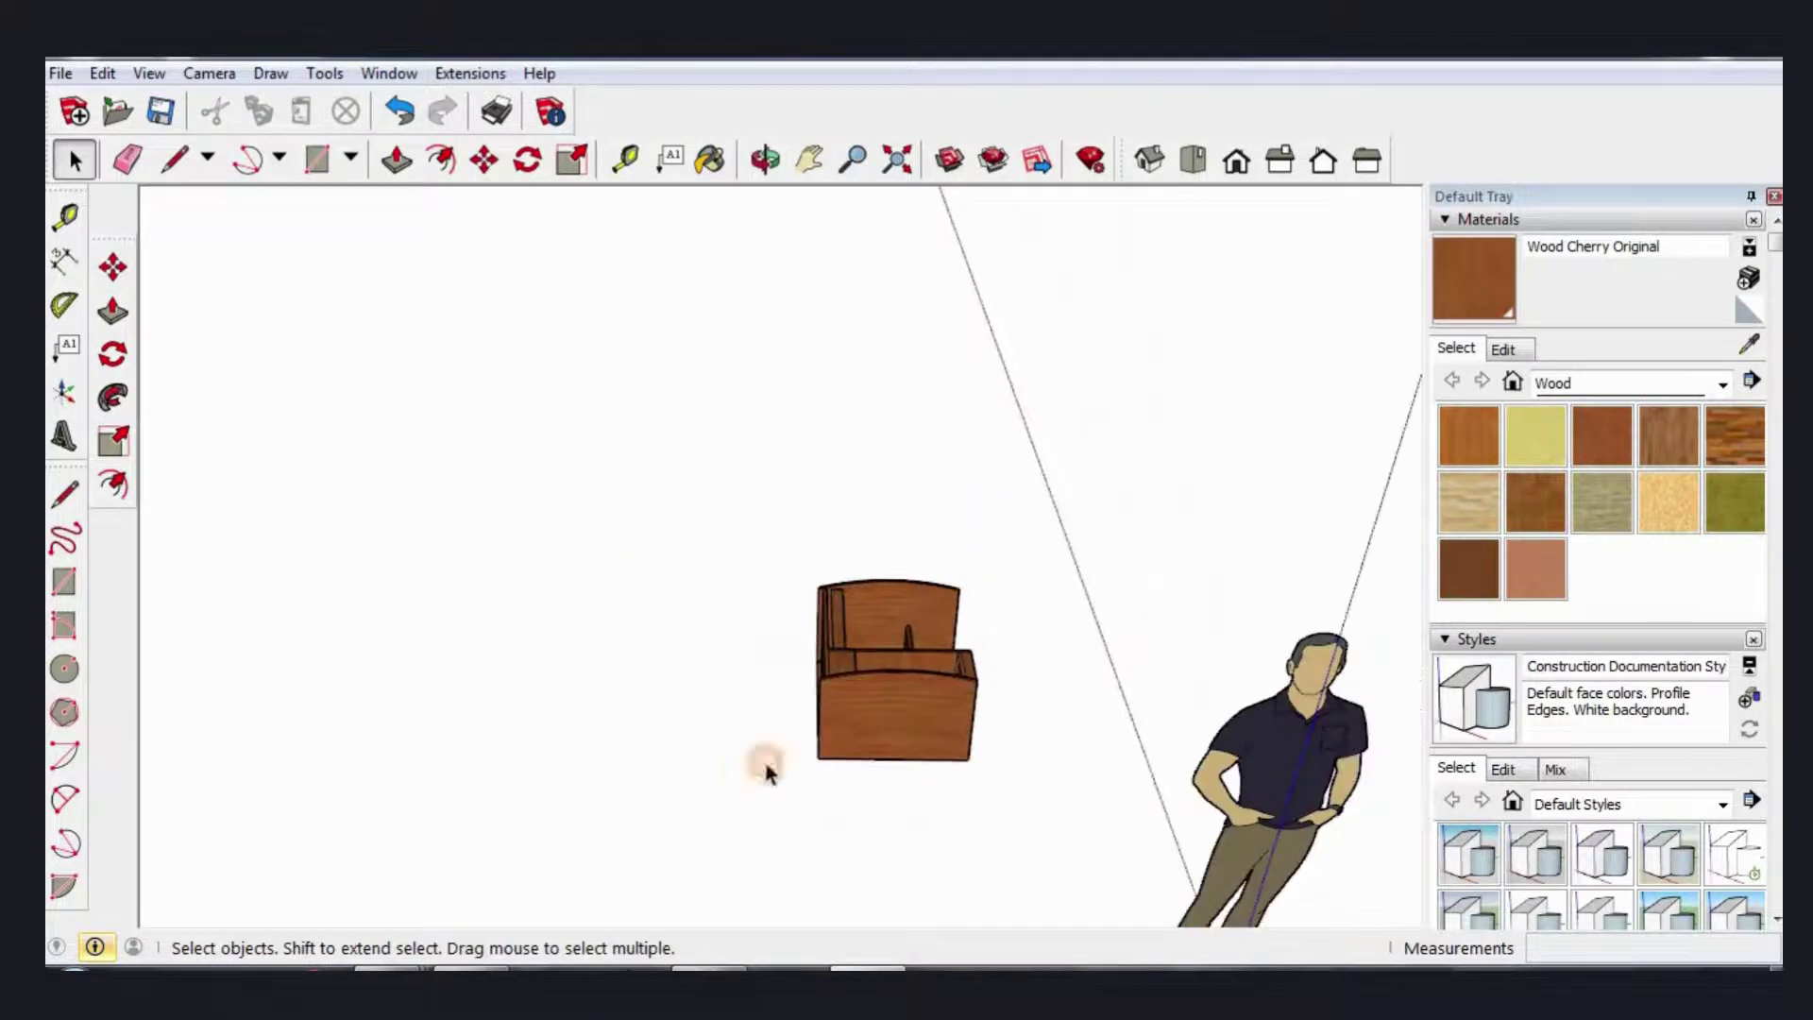
pyautogui.moveTo(904, 787); pyautogui.dragTo(921, 774)
pyautogui.scroll(2, 937, 760)
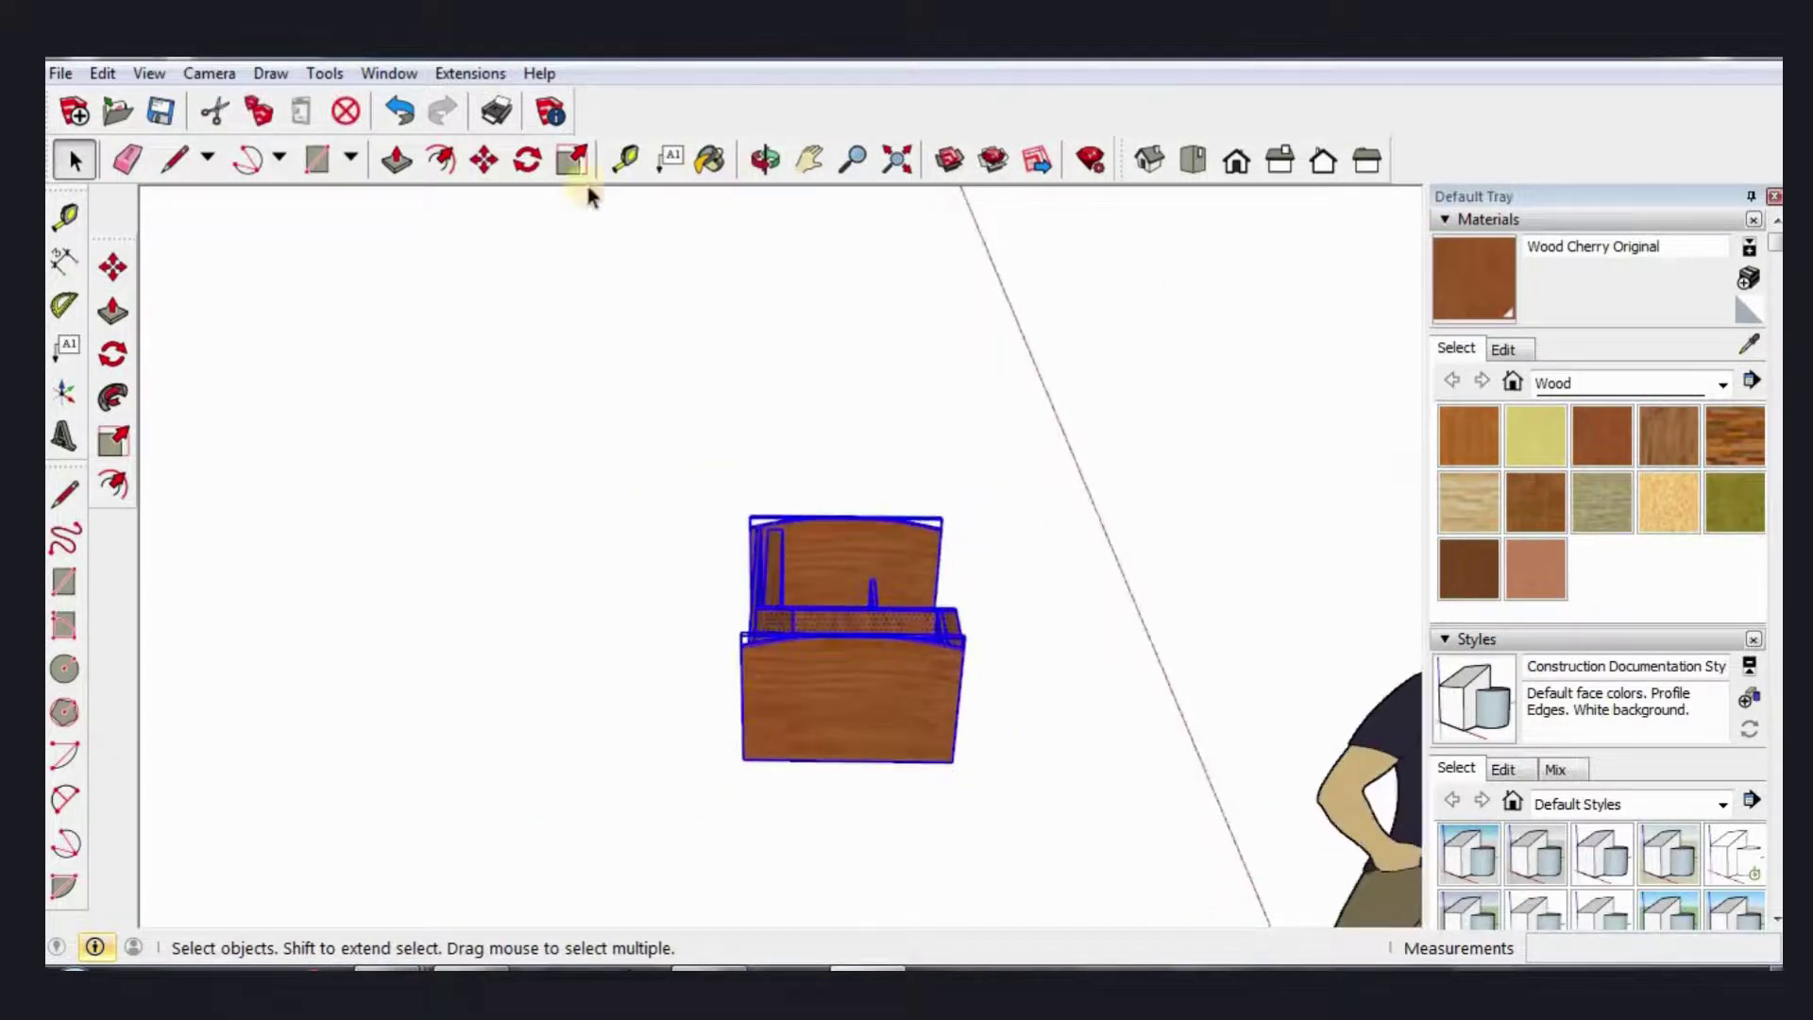
pyautogui.click(527, 160)
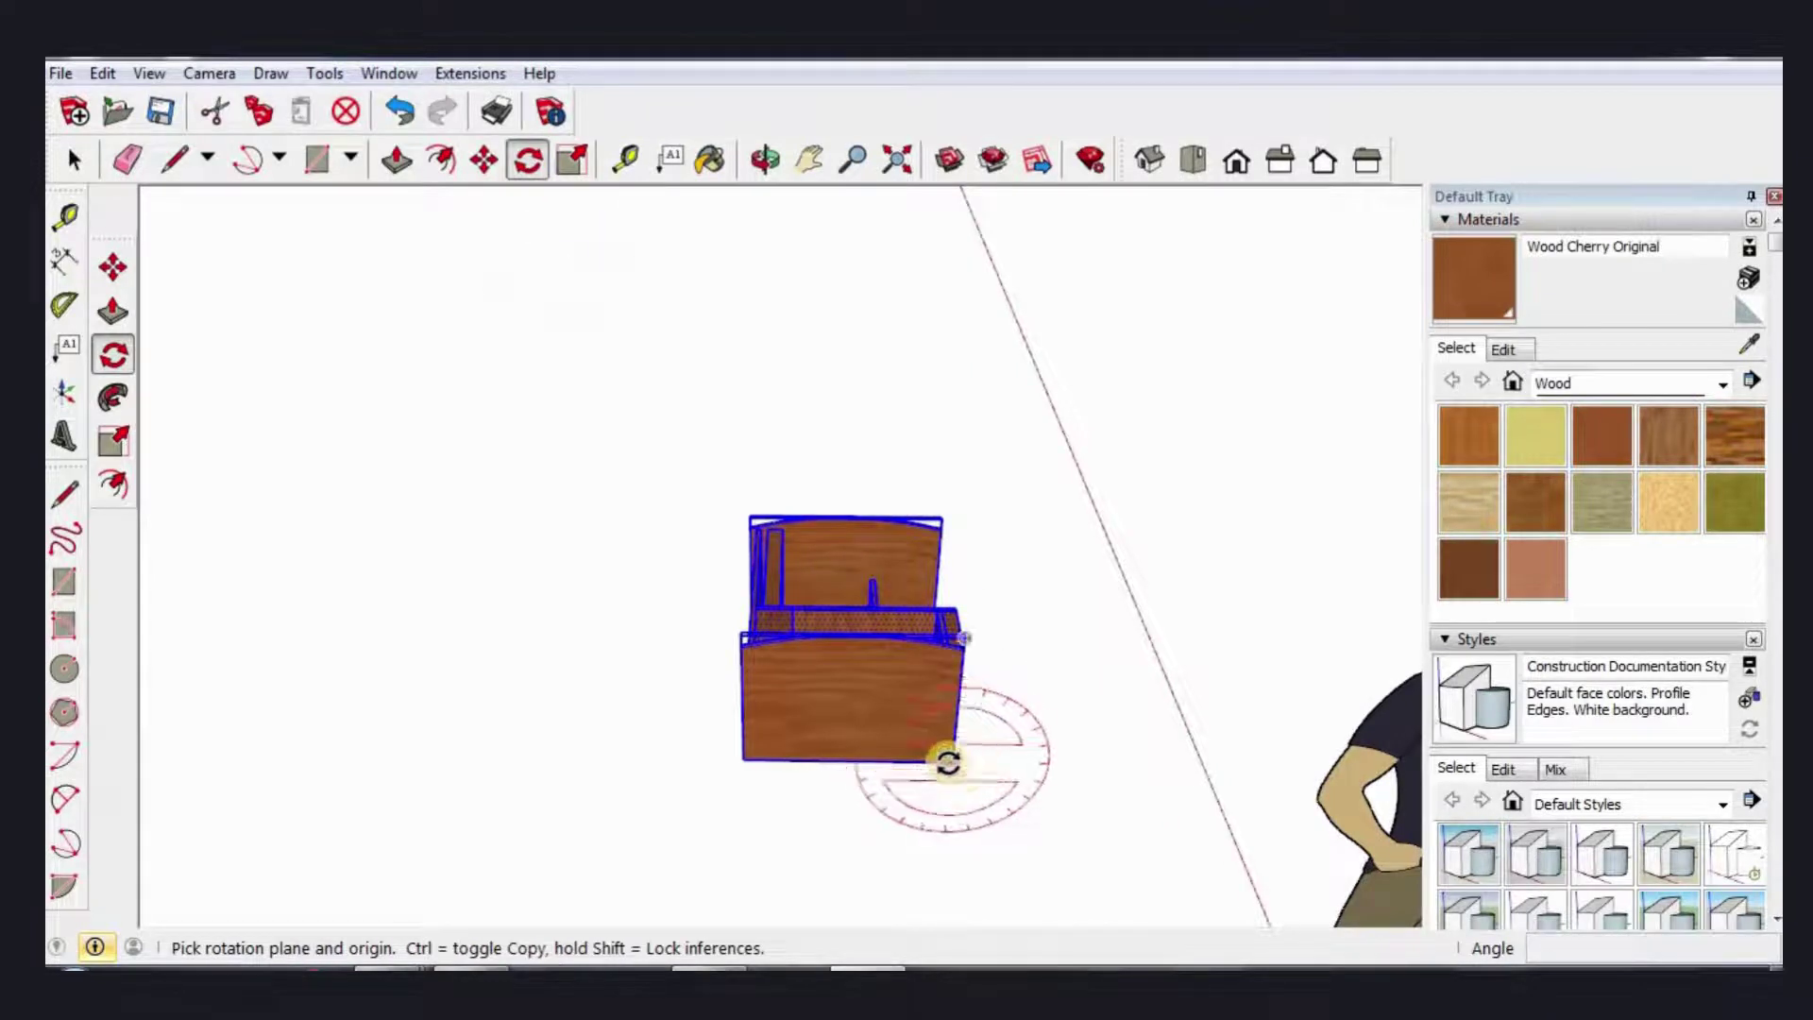
pyautogui.moveTo(947, 763); pyautogui.dragTo(1052, 757)
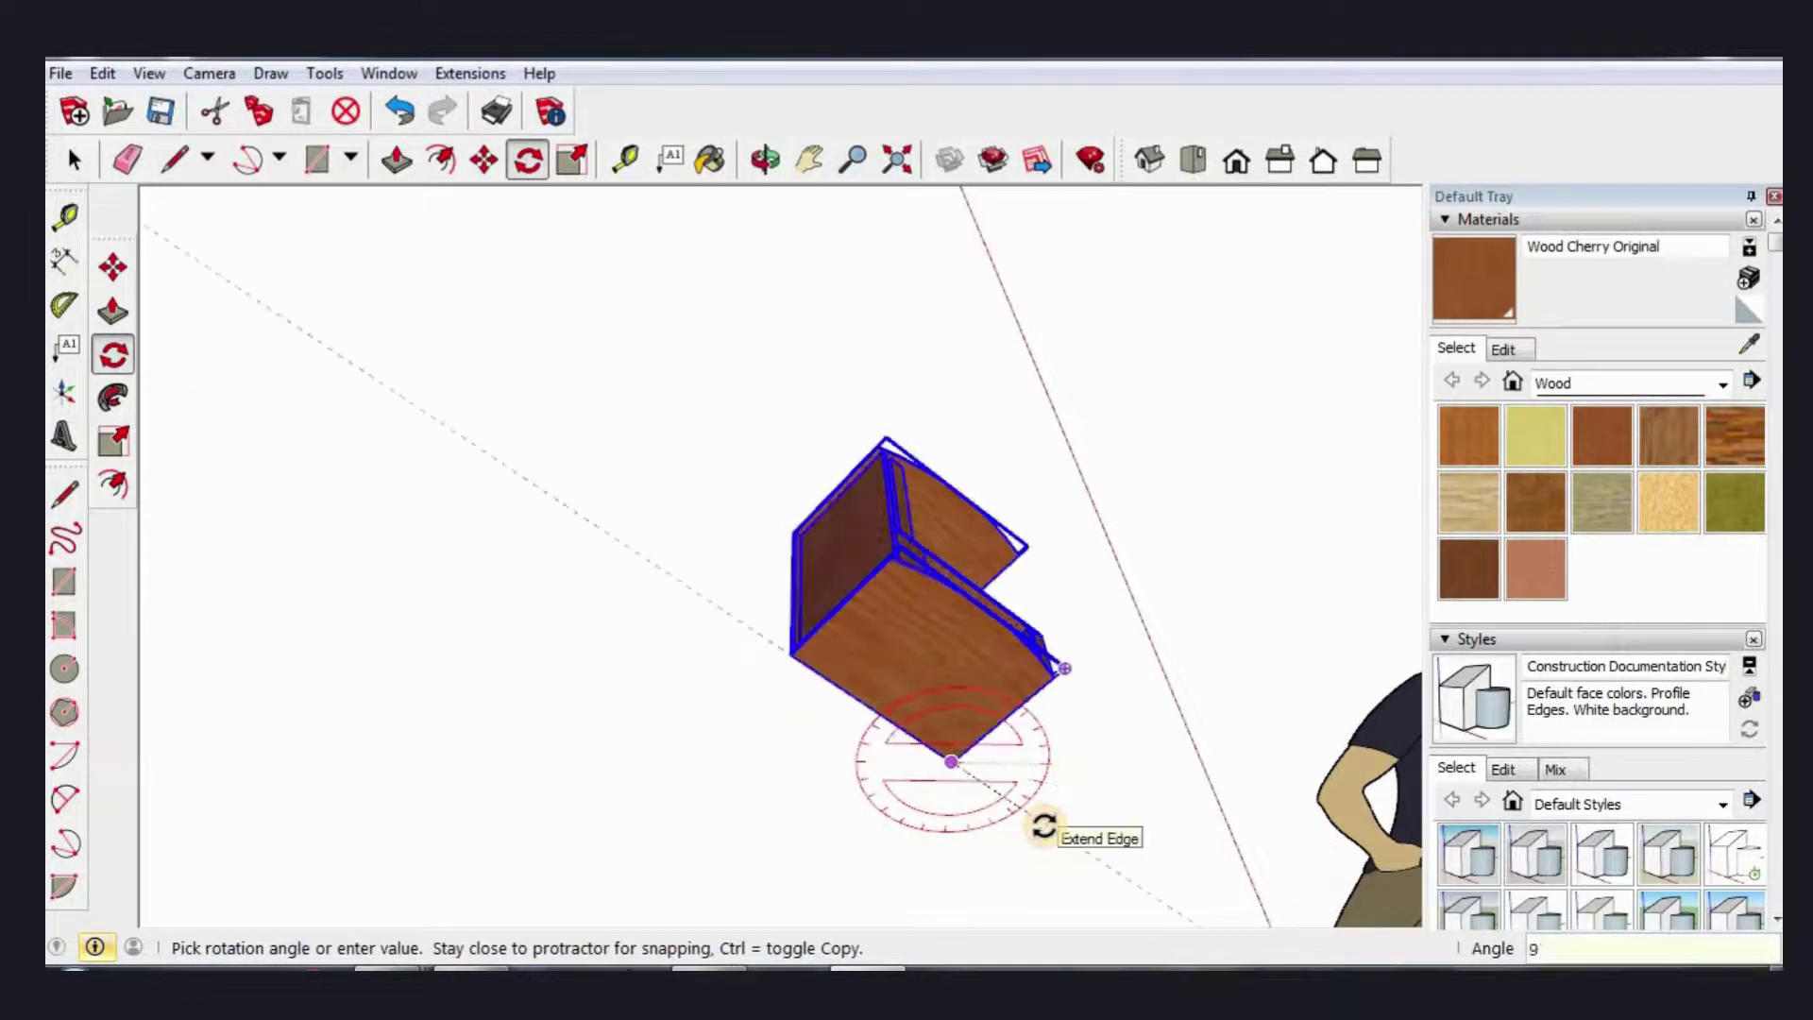
pyautogui.click(1043, 826)
# Step: Orbit around the upright desk and clear the selection
pyautogui.press('space')
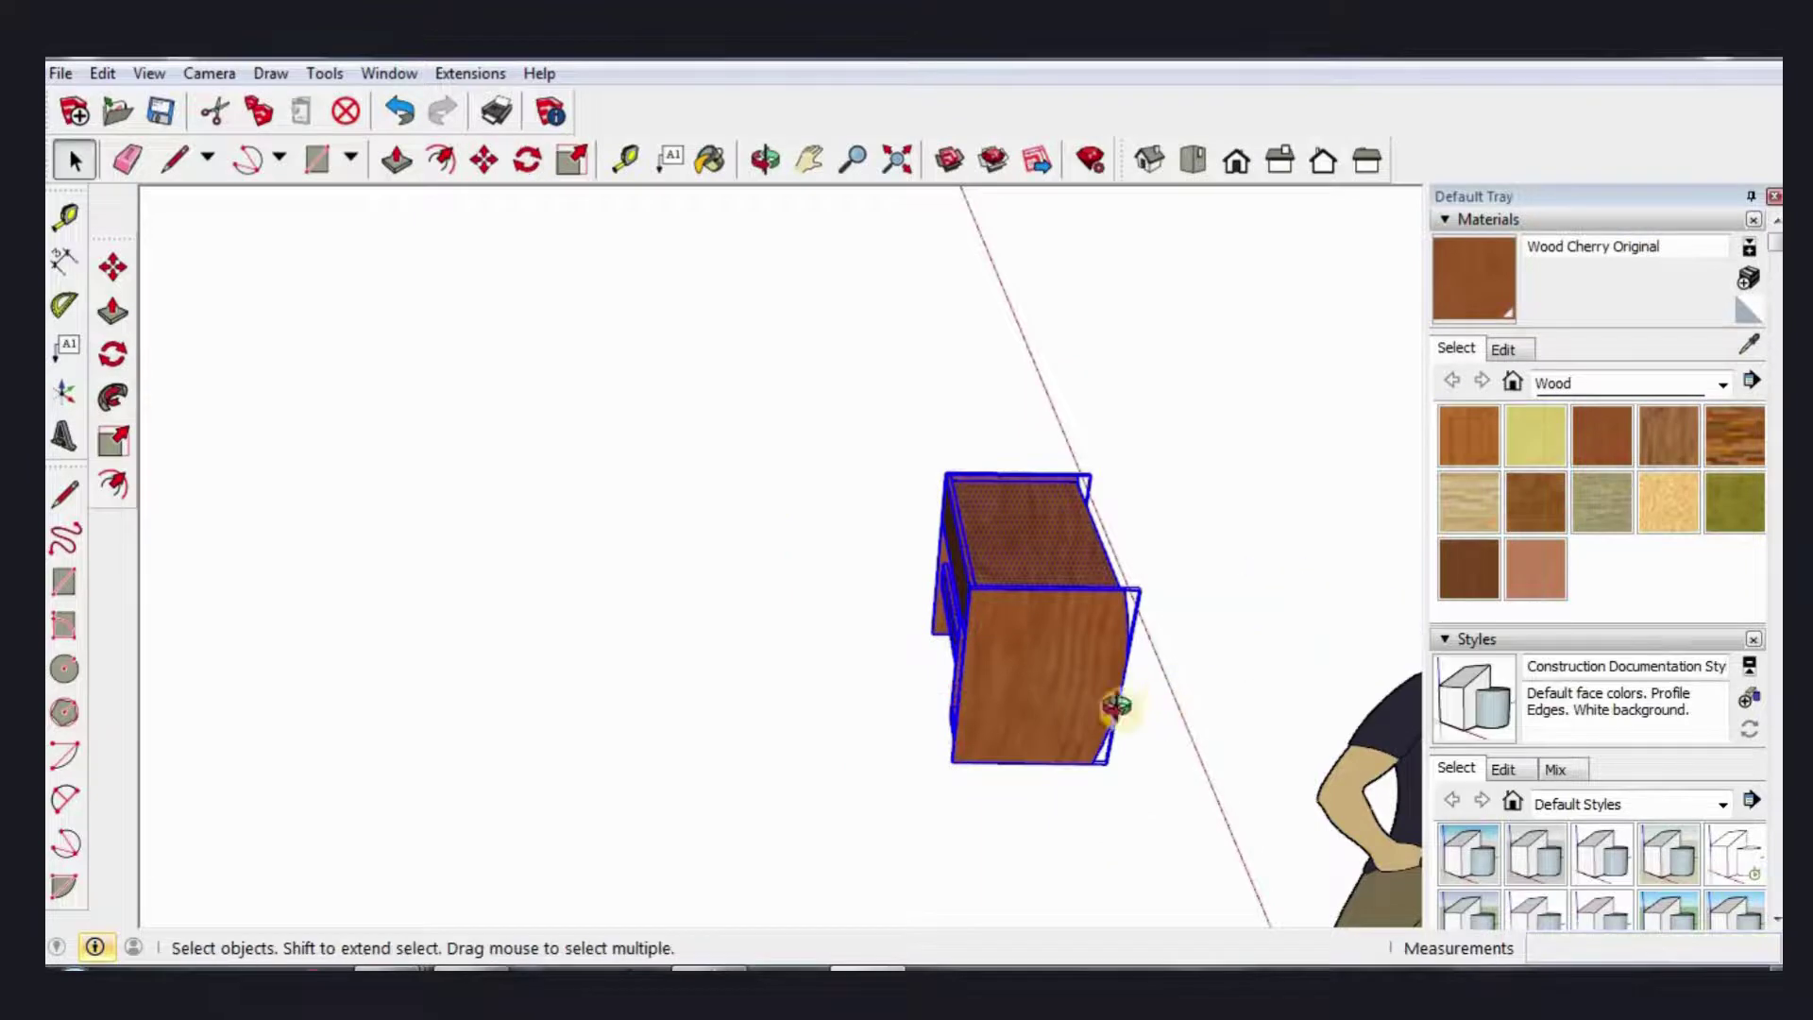
pyautogui.moveTo(1113, 708)
pyautogui.mouseDown(button='middle')
pyautogui.moveTo(578, 673)
pyautogui.moveTo(1033, 831)
pyautogui.moveTo(608, 681)
pyautogui.moveTo(1088, 684)
pyautogui.moveTo(841, 608)
pyautogui.moveTo(821, 627)
pyautogui.mouseUp(button='middle')
pyautogui.click(1033, 831)
pyautogui.scroll(5, 716, 680)
pyautogui.scroll(-3, 558, 700)
pyautogui.scroll(3, 555, 697)
# Step: Select the desk's front panel face for moving
pyautogui.scroll(2, 850, 578)
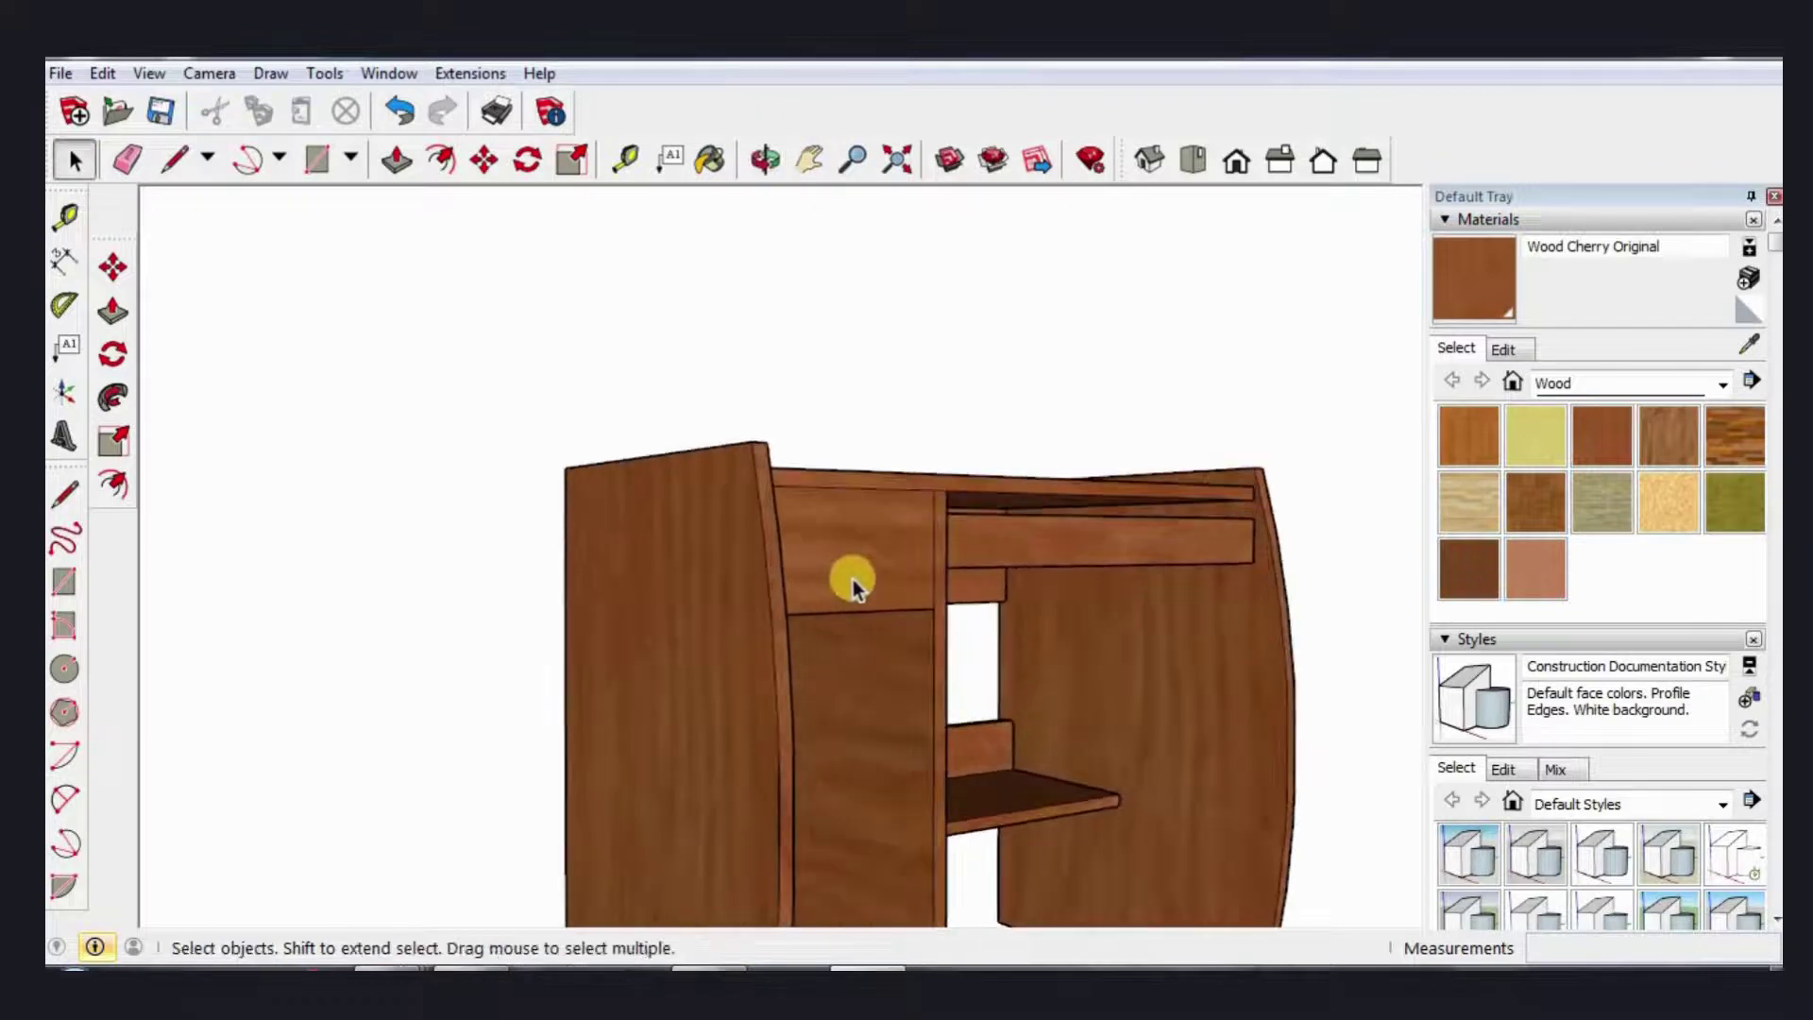
pyautogui.click(857, 580)
pyautogui.scroll(-2, 858, 580)
pyautogui.scroll(-2, 859, 592)
pyautogui.press('m')
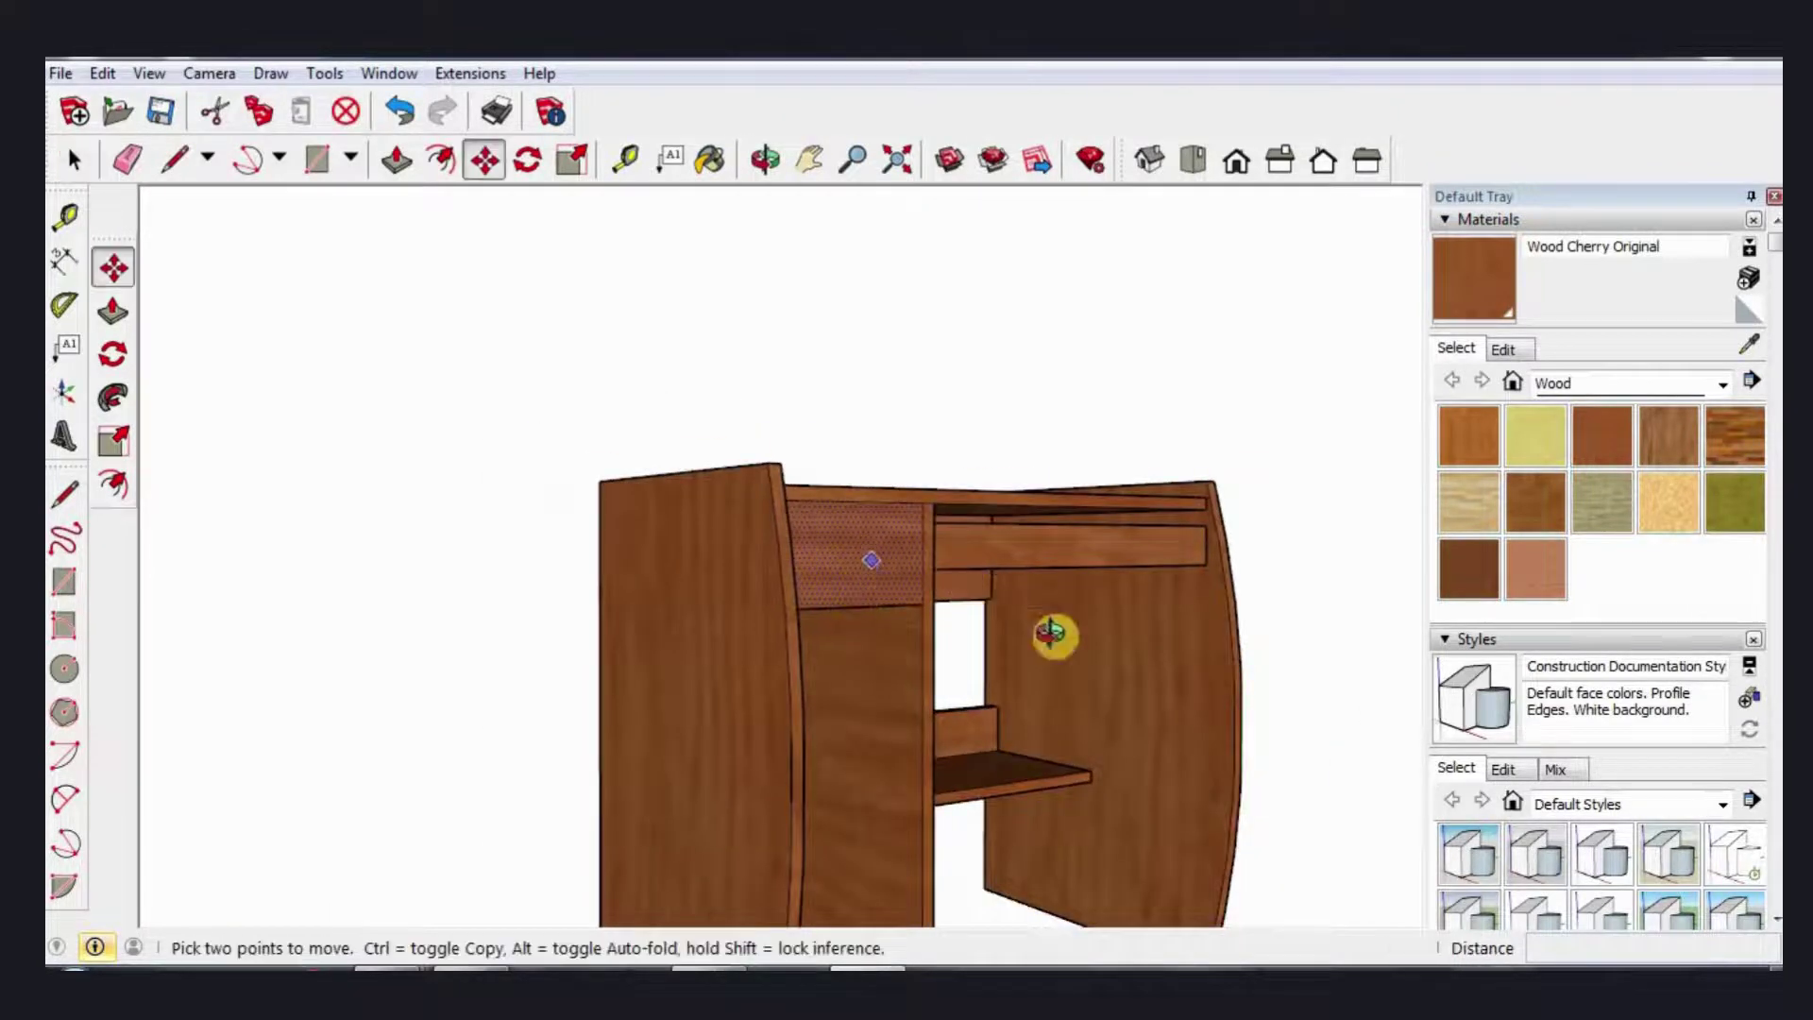
pyautogui.moveTo(1052, 636); pyautogui.dragTo(1088, 546, button='middle')
pyautogui.scroll(2, 933, 479)
pyautogui.scroll(2, 910, 473)
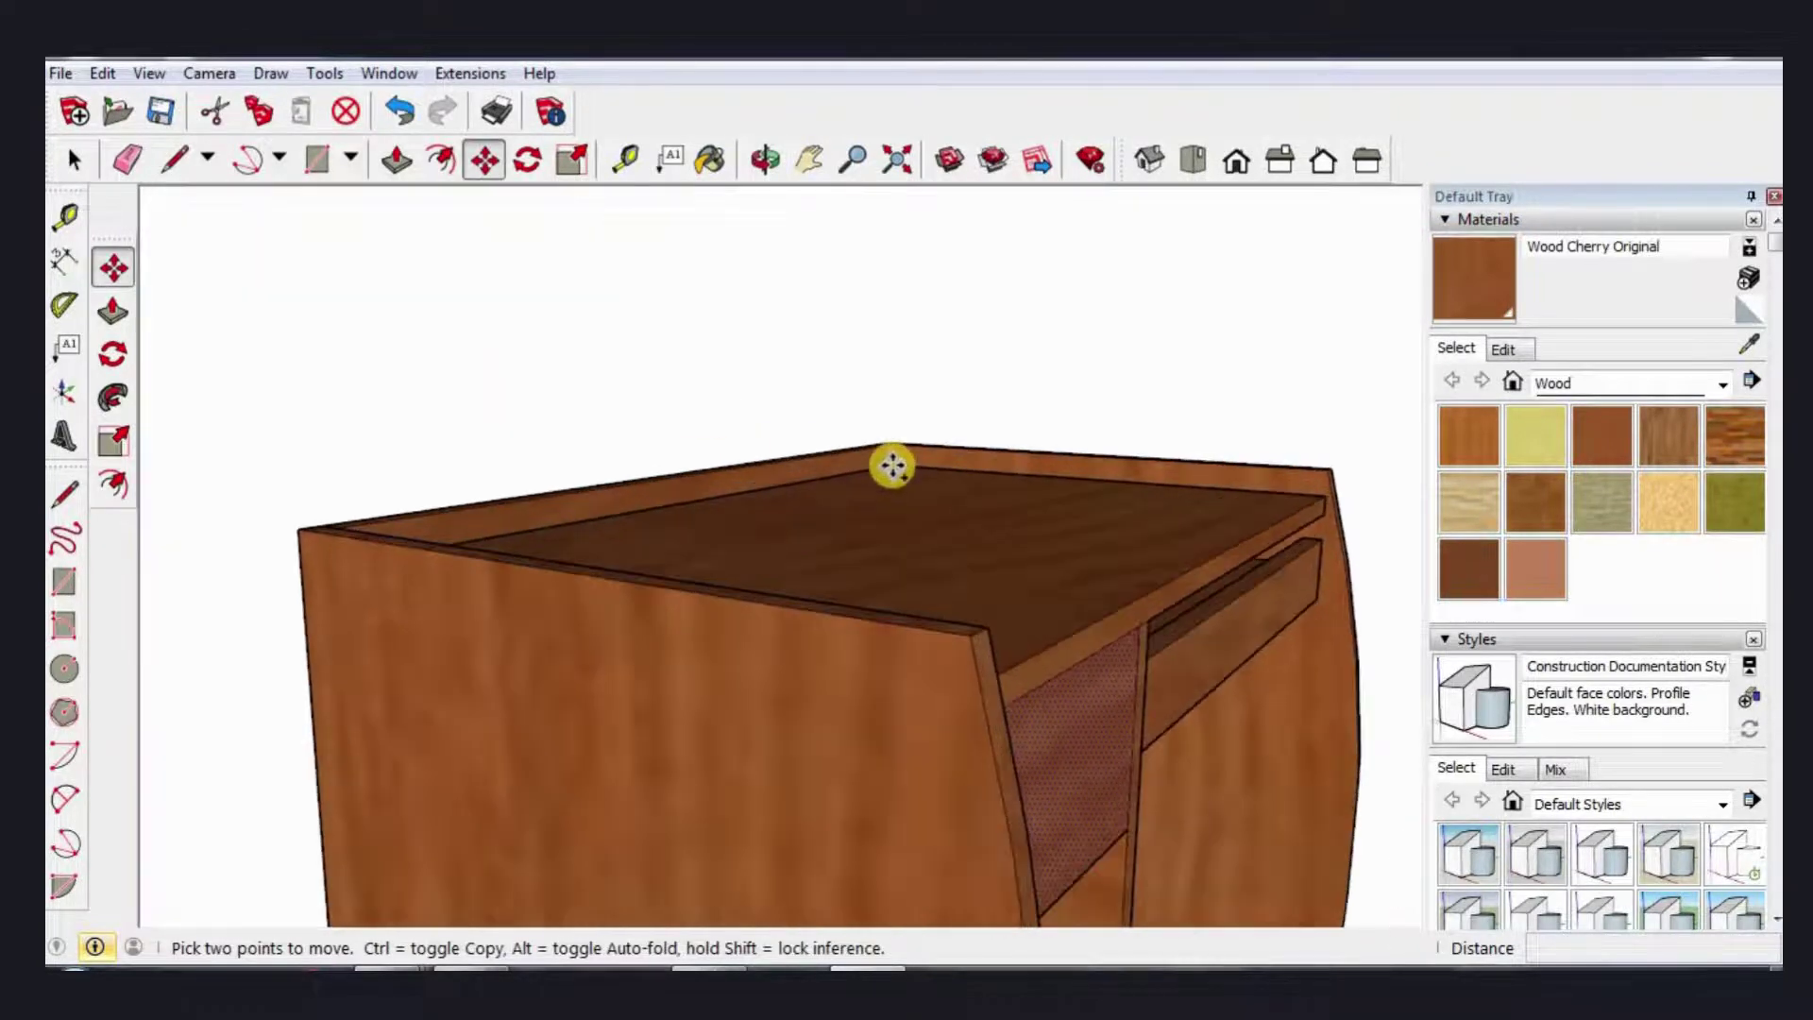
# Step: Place a copy of the front face 600 mm along the desk top
pyautogui.keyDown('ctrl'); pyautogui.click(893, 465); pyautogui.keyUp('ctrl')
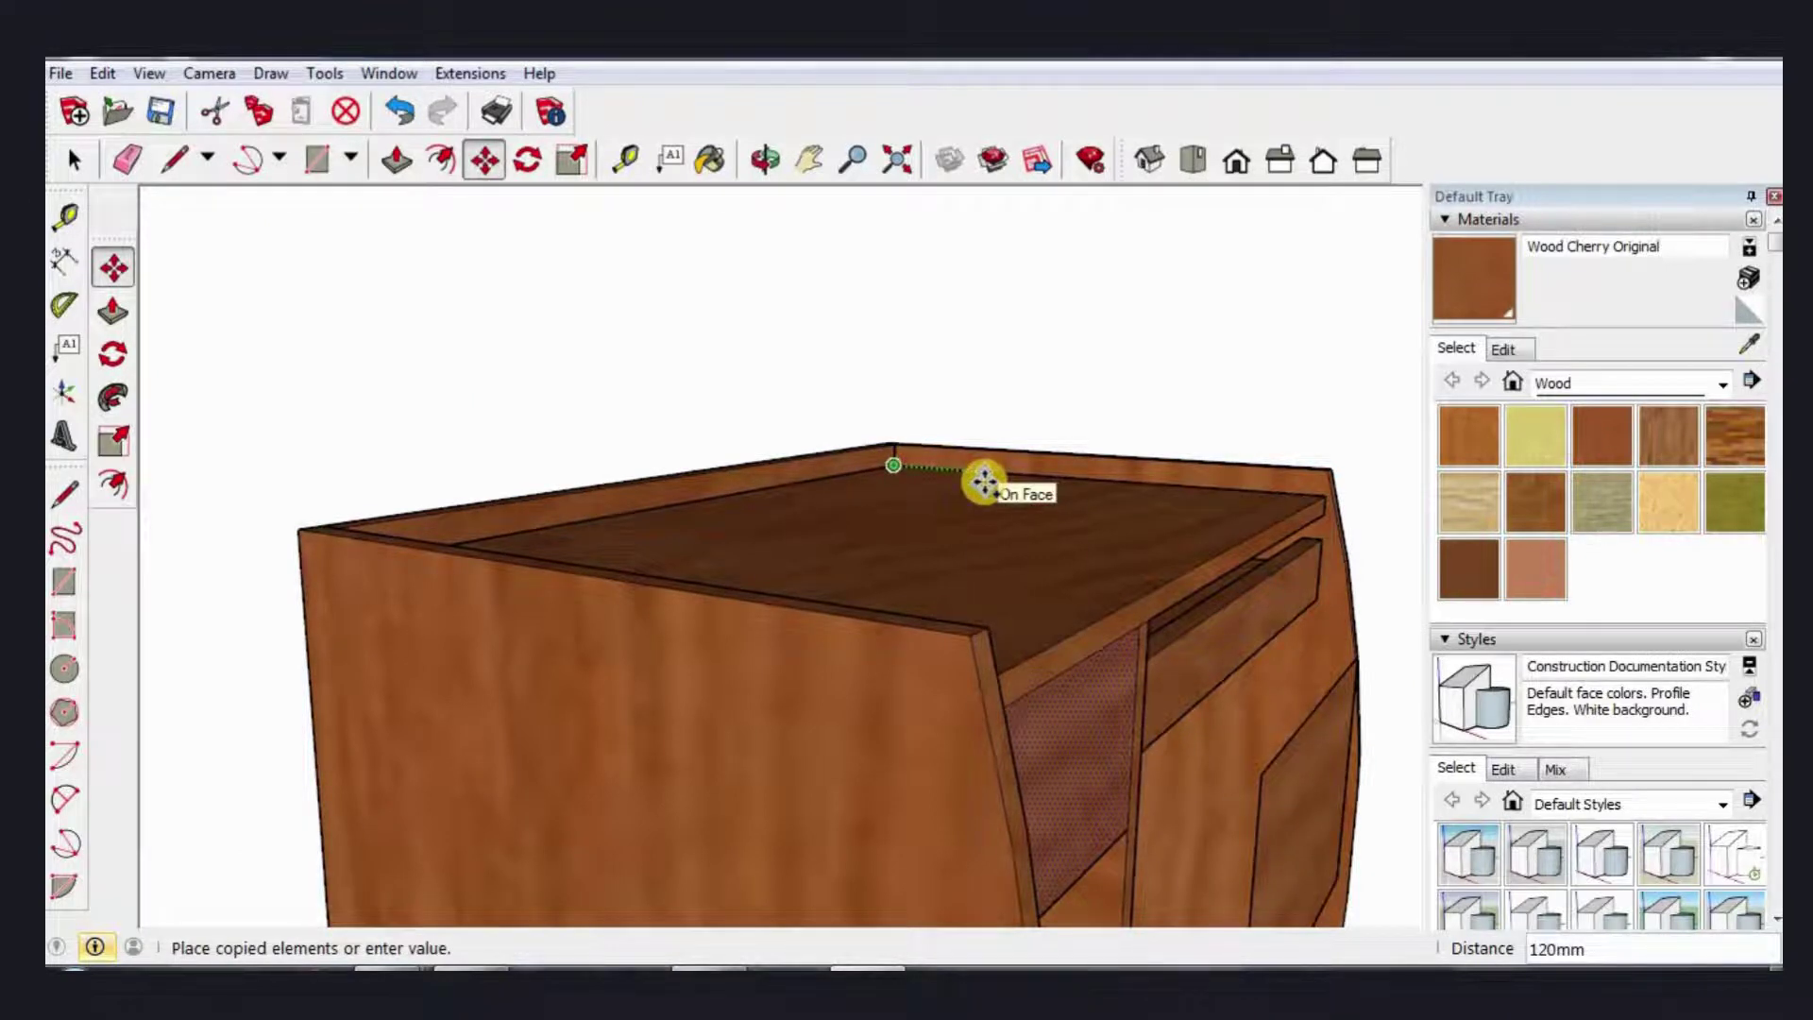
pyautogui.write('0')
pyautogui.press('Return')
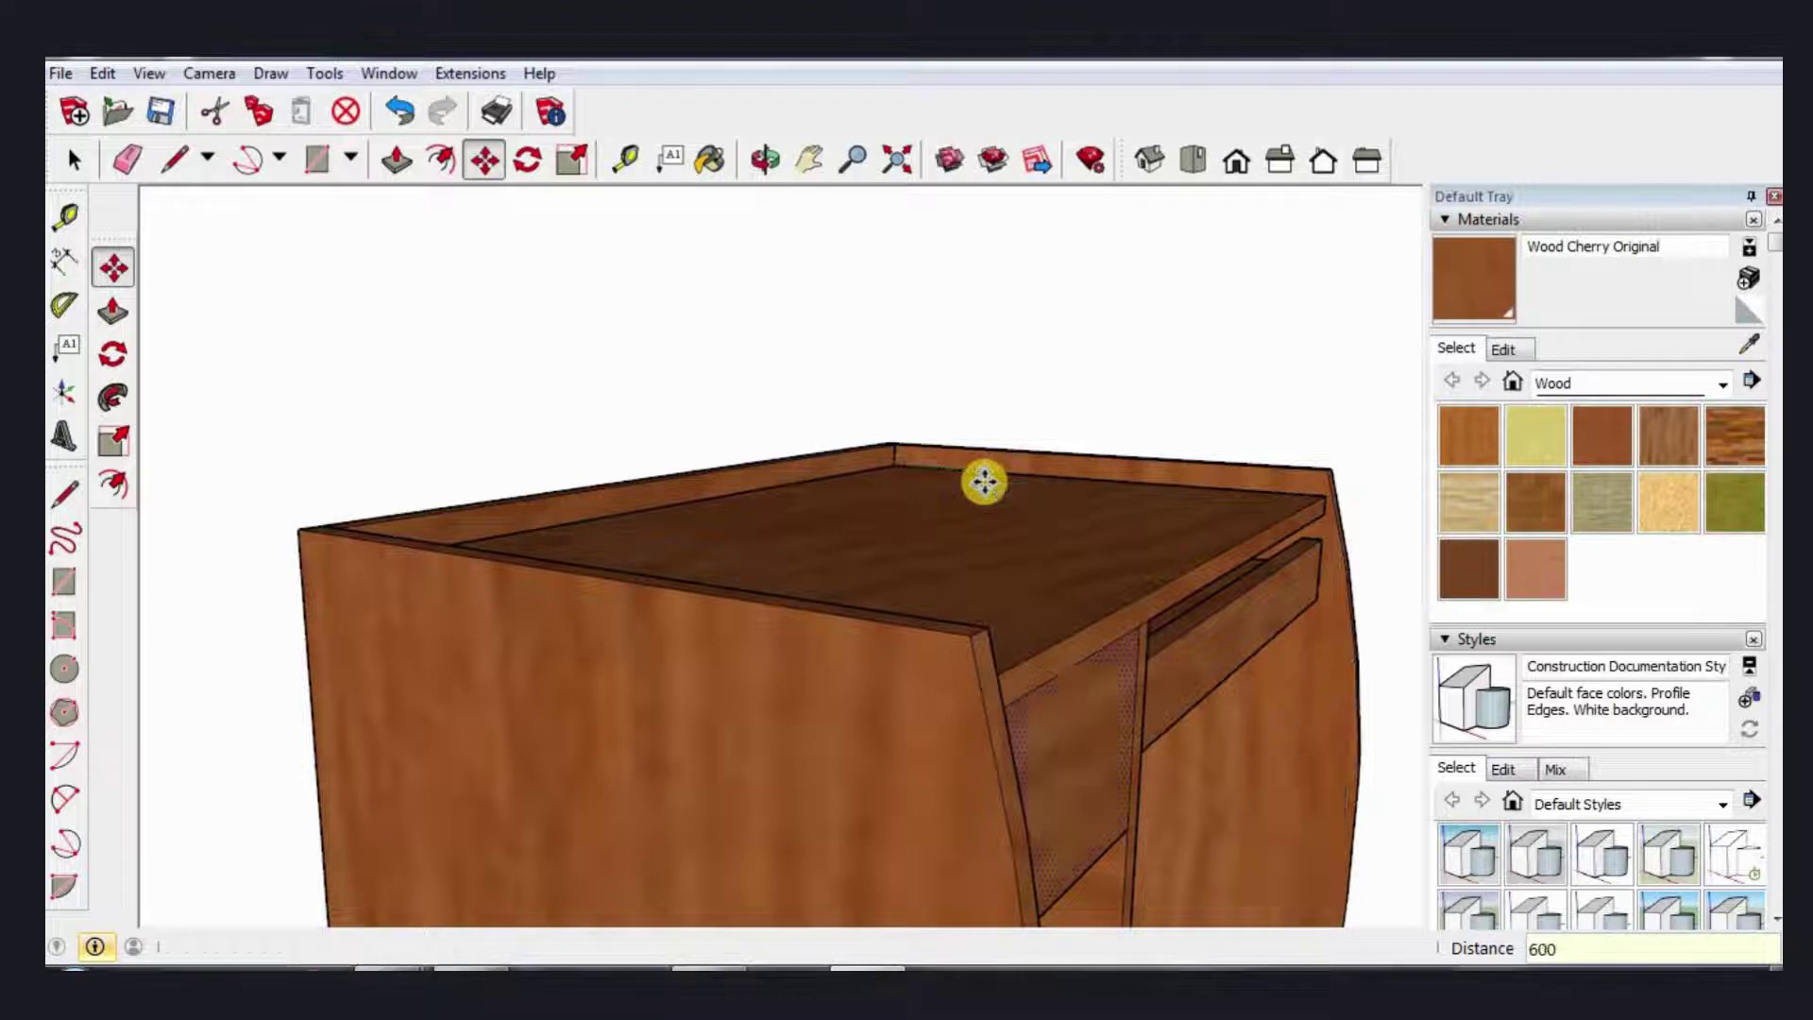
pyautogui.press('space')
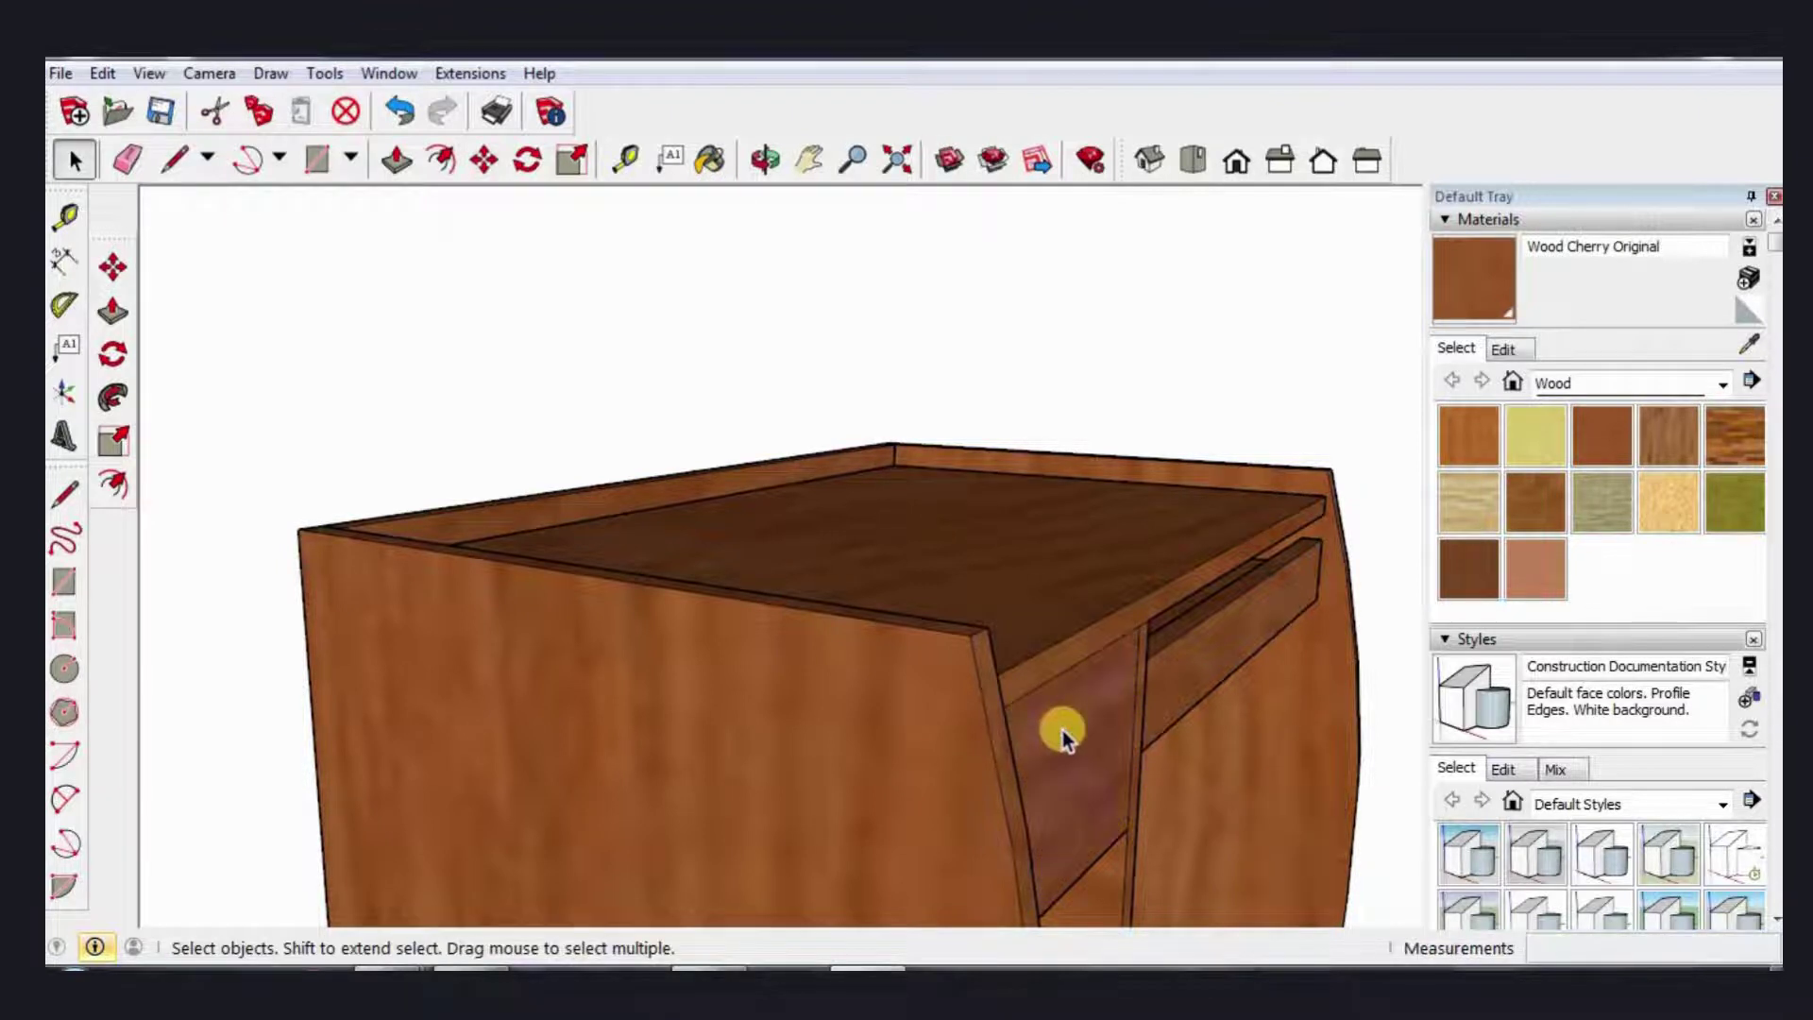
pyautogui.press('Escape')
pyautogui.scroll(-2, 923, 668)
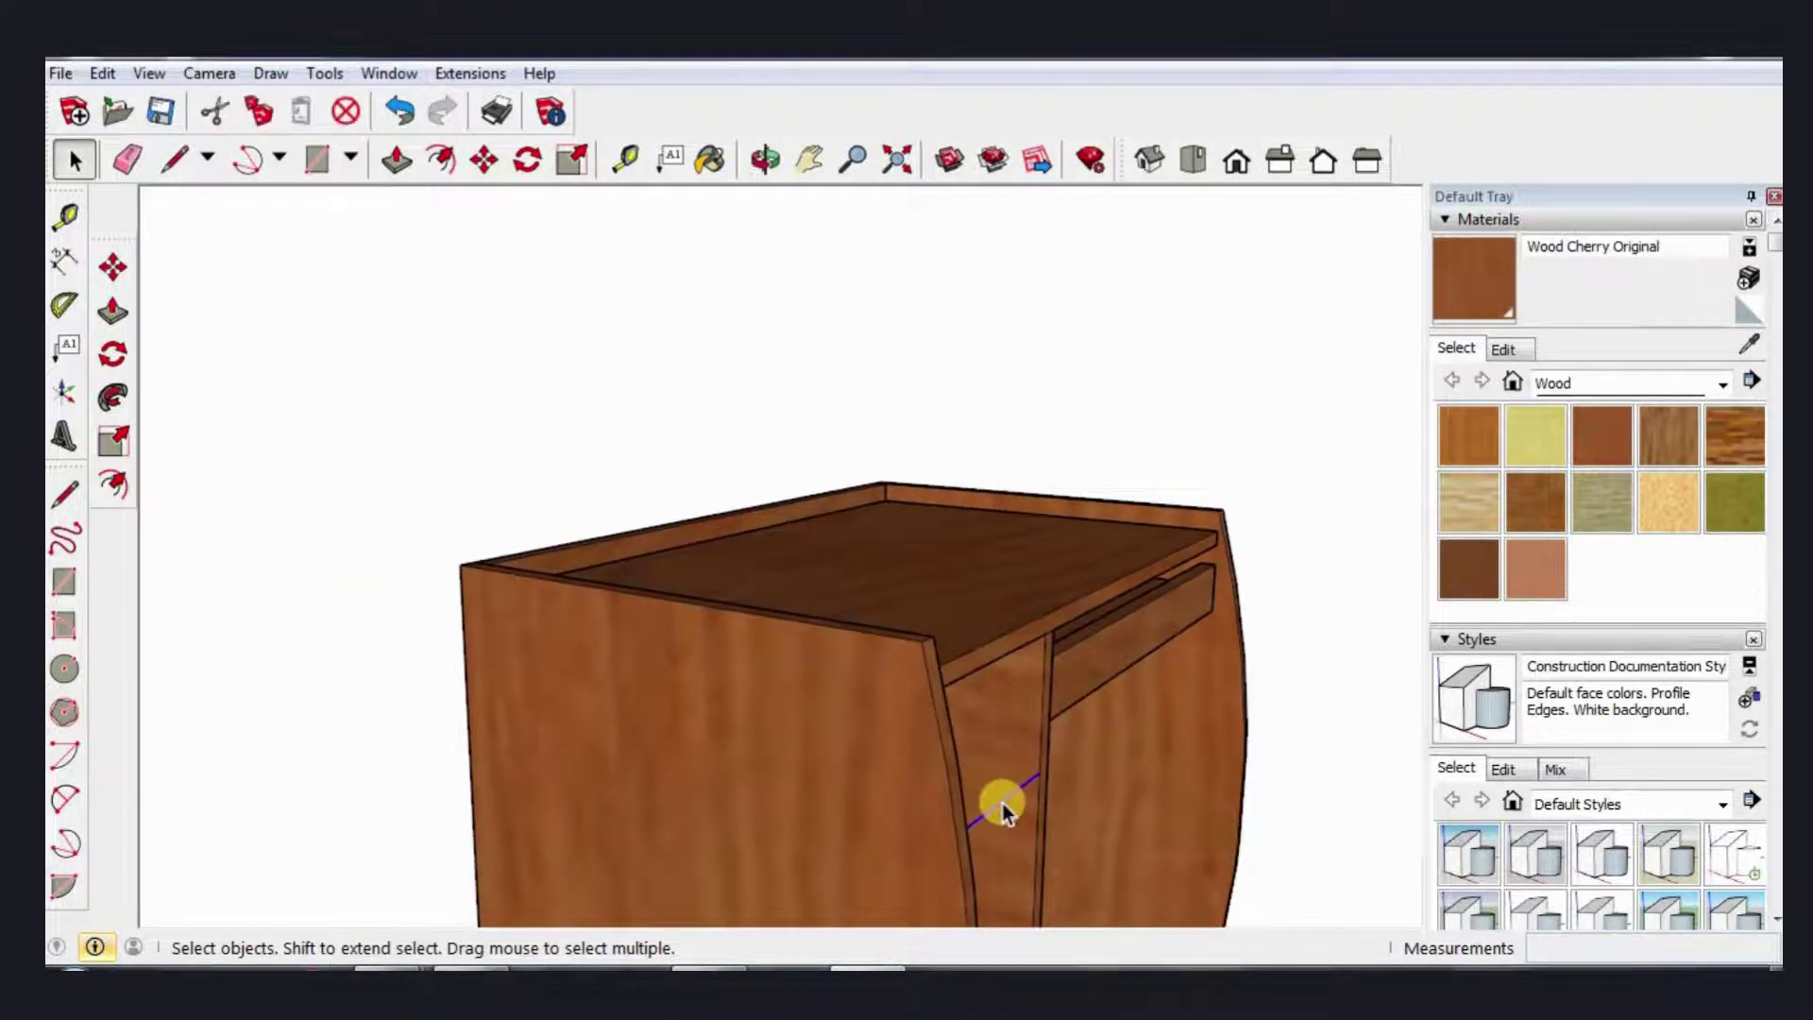
pyautogui.scroll(-2, 1004, 810)
pyautogui.scroll(-2, 757, 696)
pyautogui.scroll(-3, 712, 720)
# Step: Paint the copied grey panel with the Wood Cherry Original material
pyautogui.scroll(2, 947, 762)
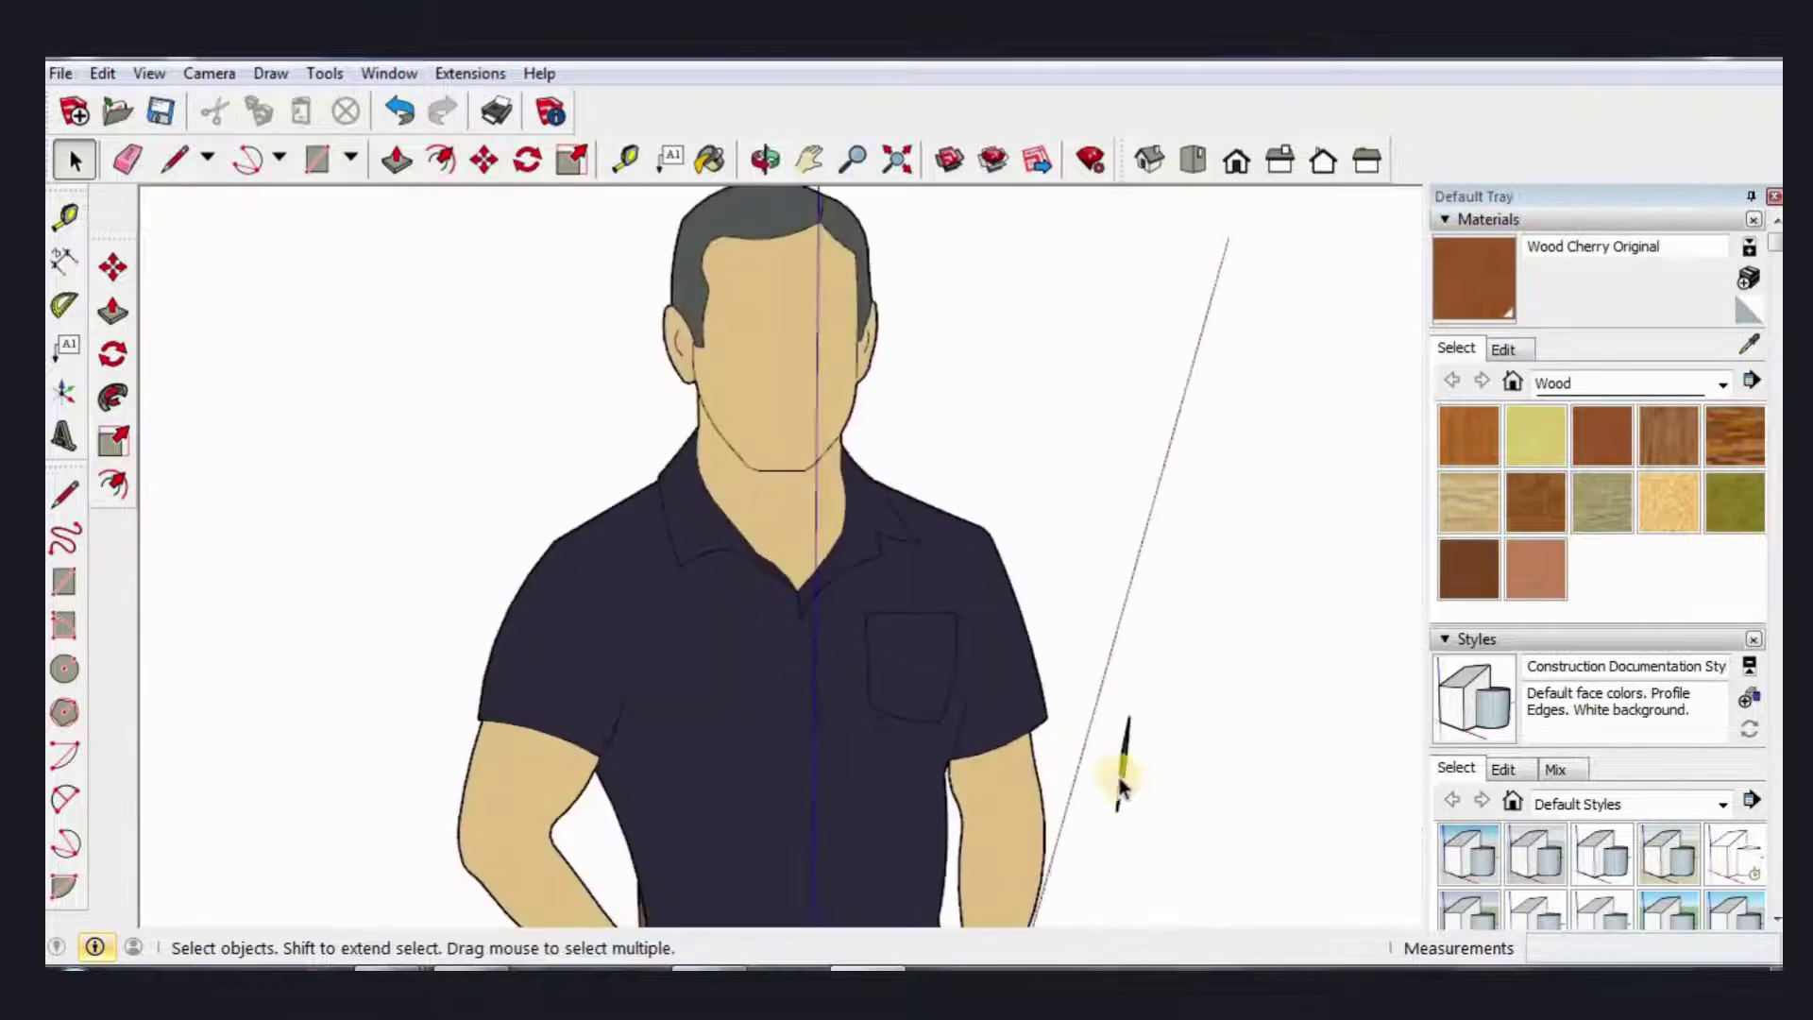
pyautogui.scroll(3, 1119, 778)
pyautogui.scroll(3, 1118, 769)
pyautogui.moveTo(1267, 810)
pyautogui.mouseDown(button='middle')
pyautogui.moveTo(1336, 647)
pyautogui.moveTo(819, 415)
pyautogui.mouseUp(button='middle')
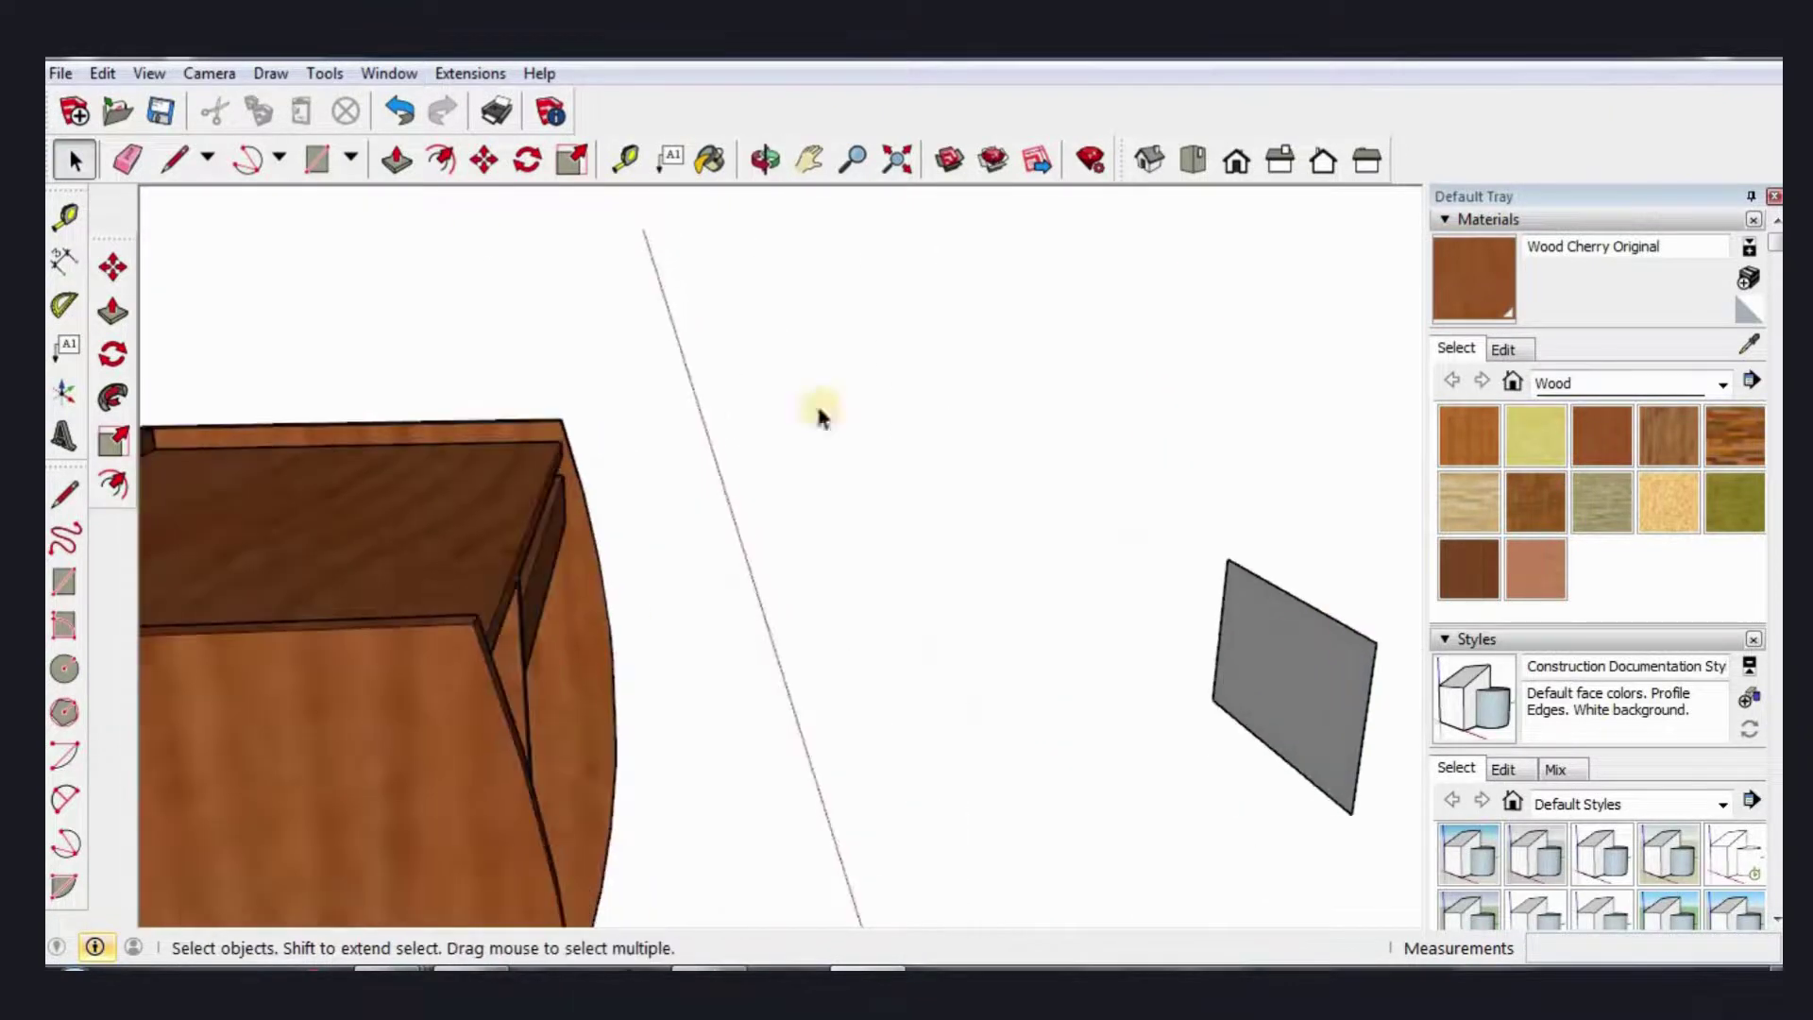
pyautogui.click(396, 160)
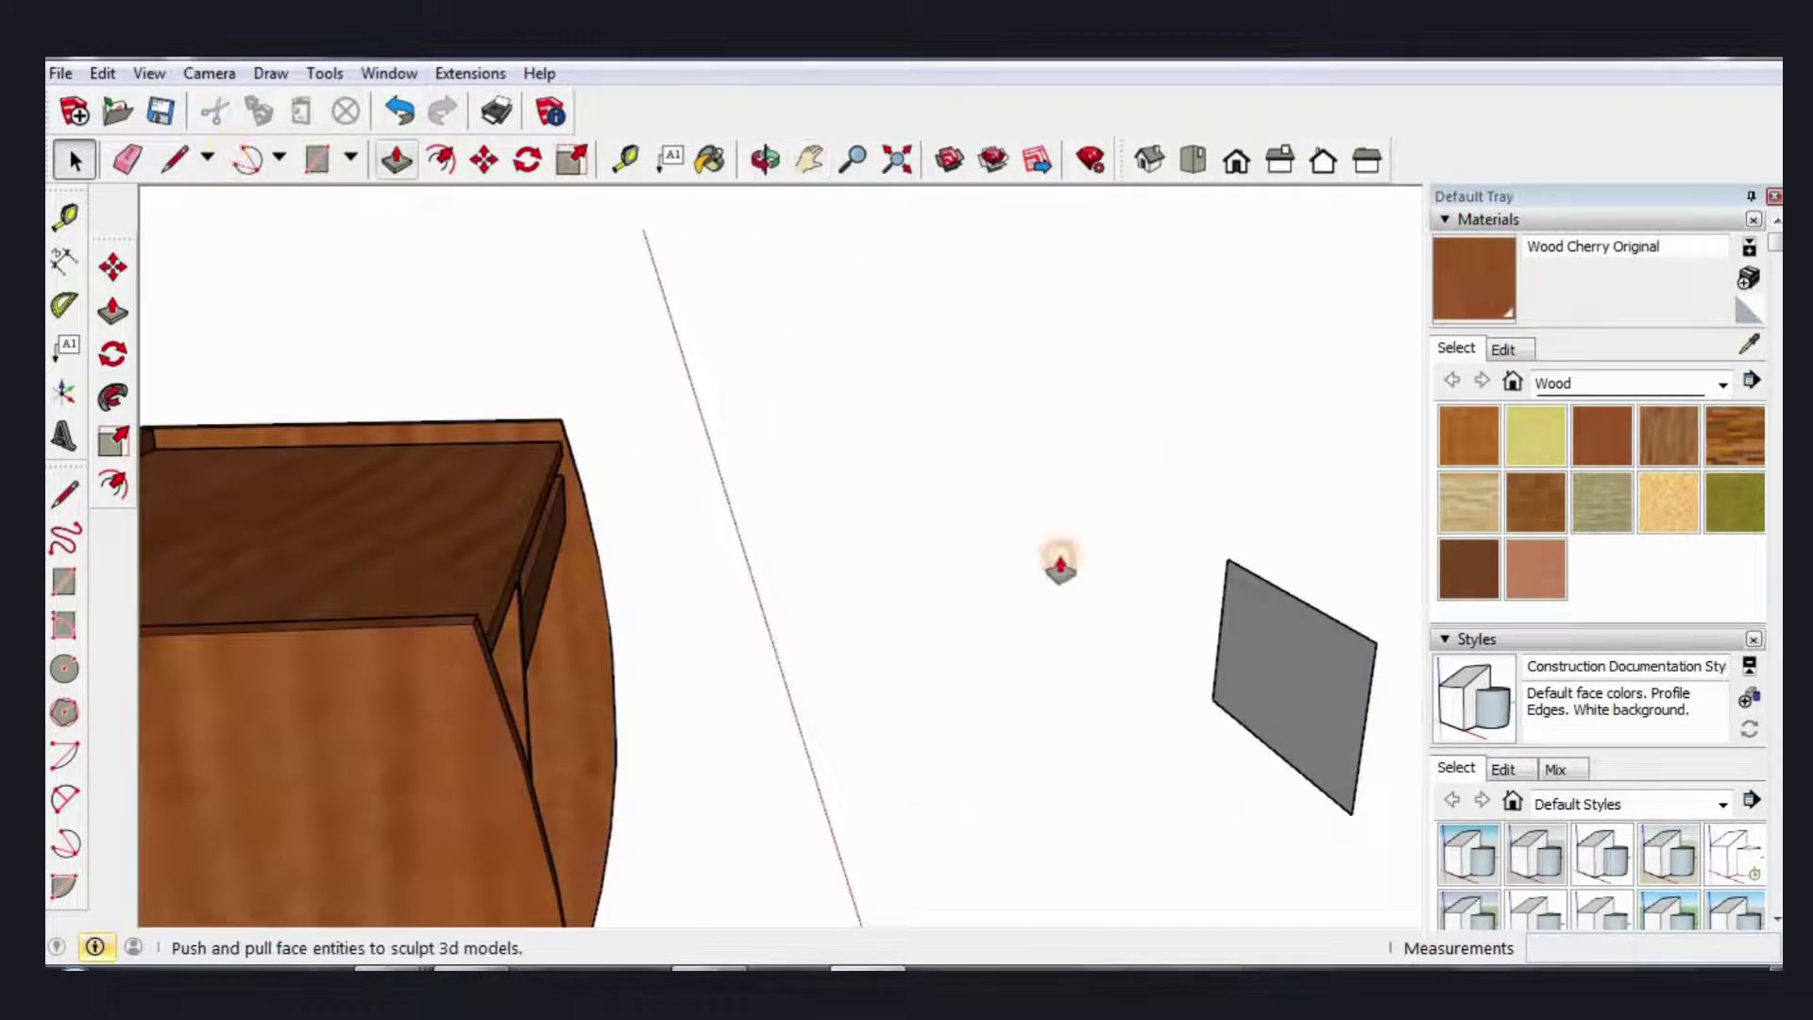
pyautogui.click(1473, 279)
pyautogui.click(1303, 652)
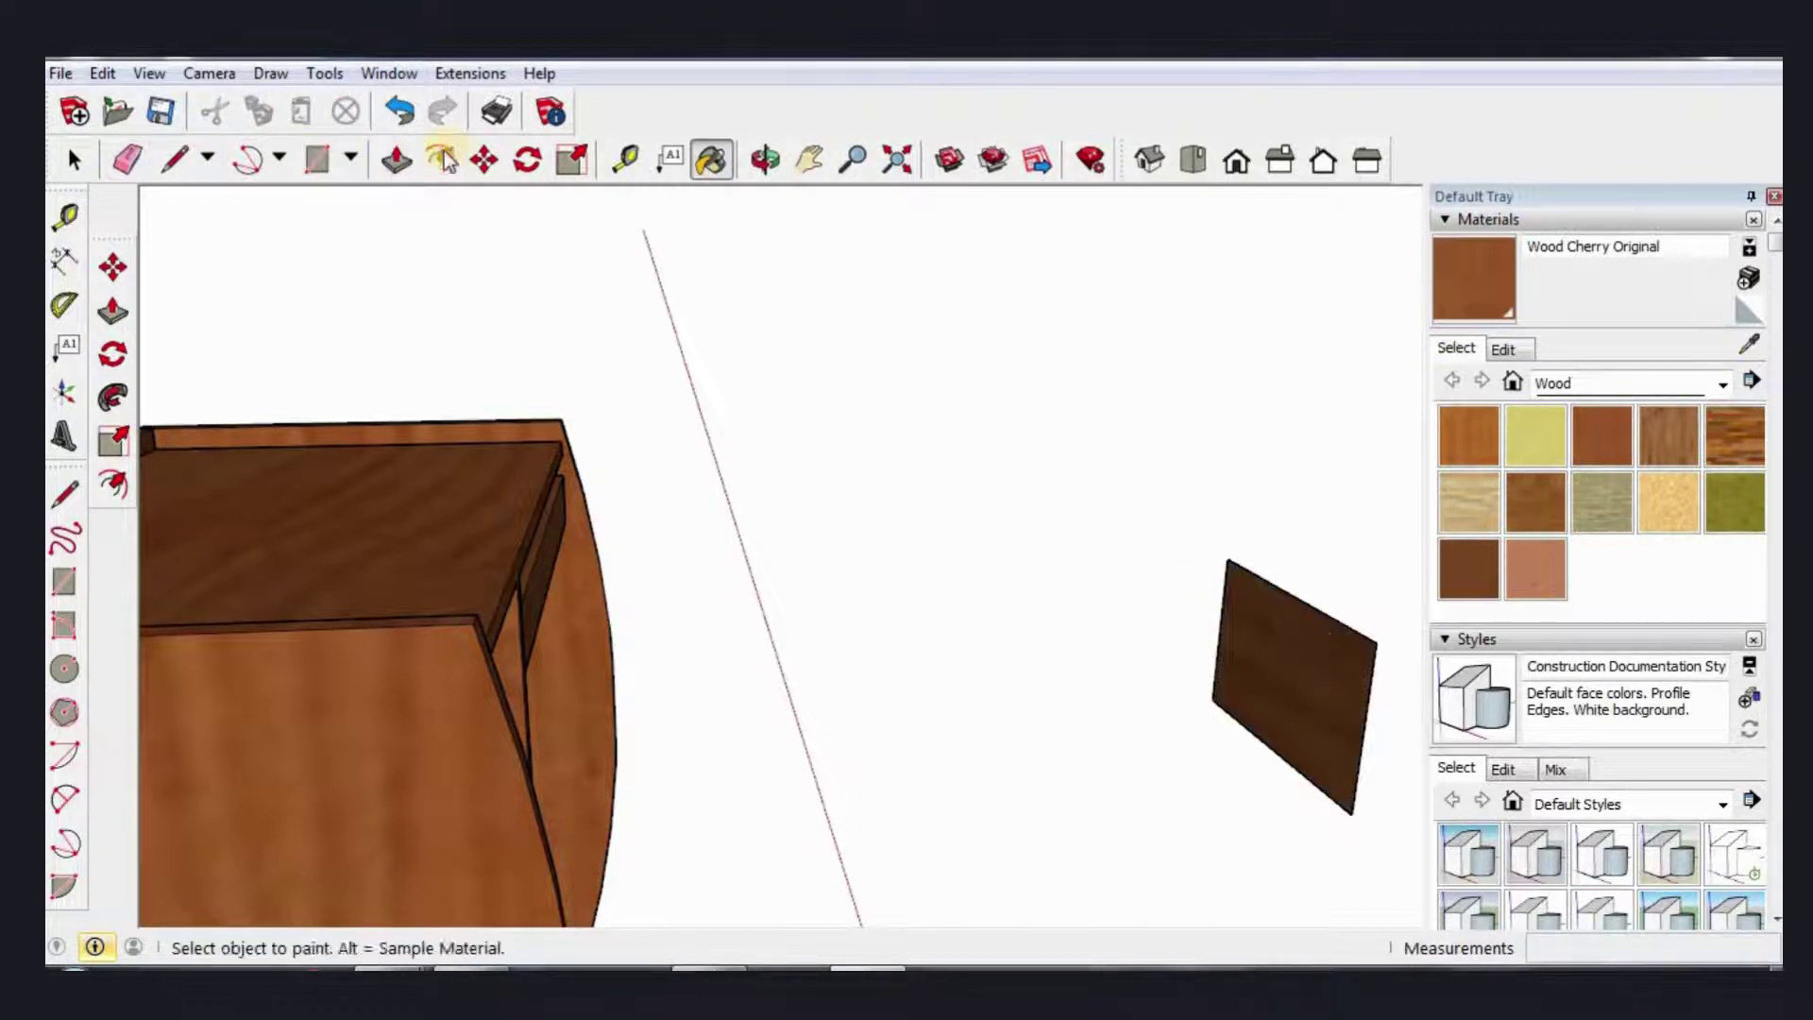
# Step: Pull the panel into an 18 mm board and inset its face by 25 mm
pyautogui.click(397, 160)
pyautogui.click(1238, 713)
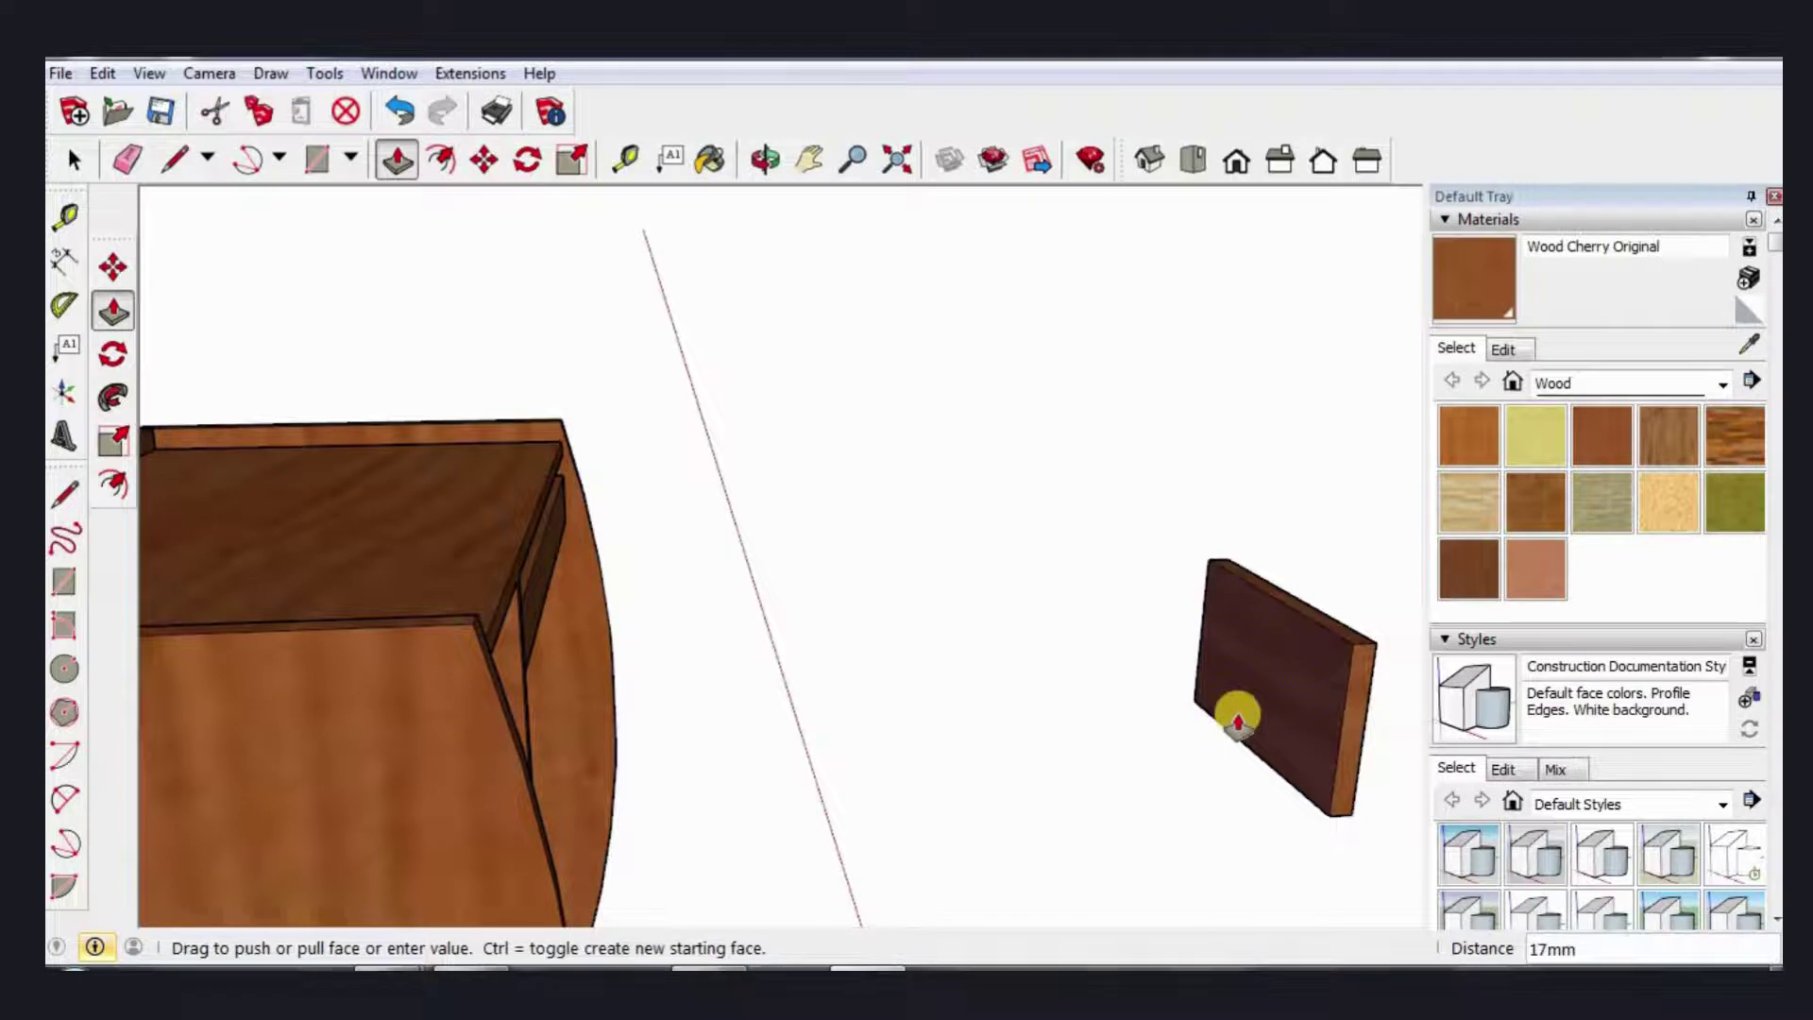
pyautogui.write('18mm')
pyautogui.press('Return')
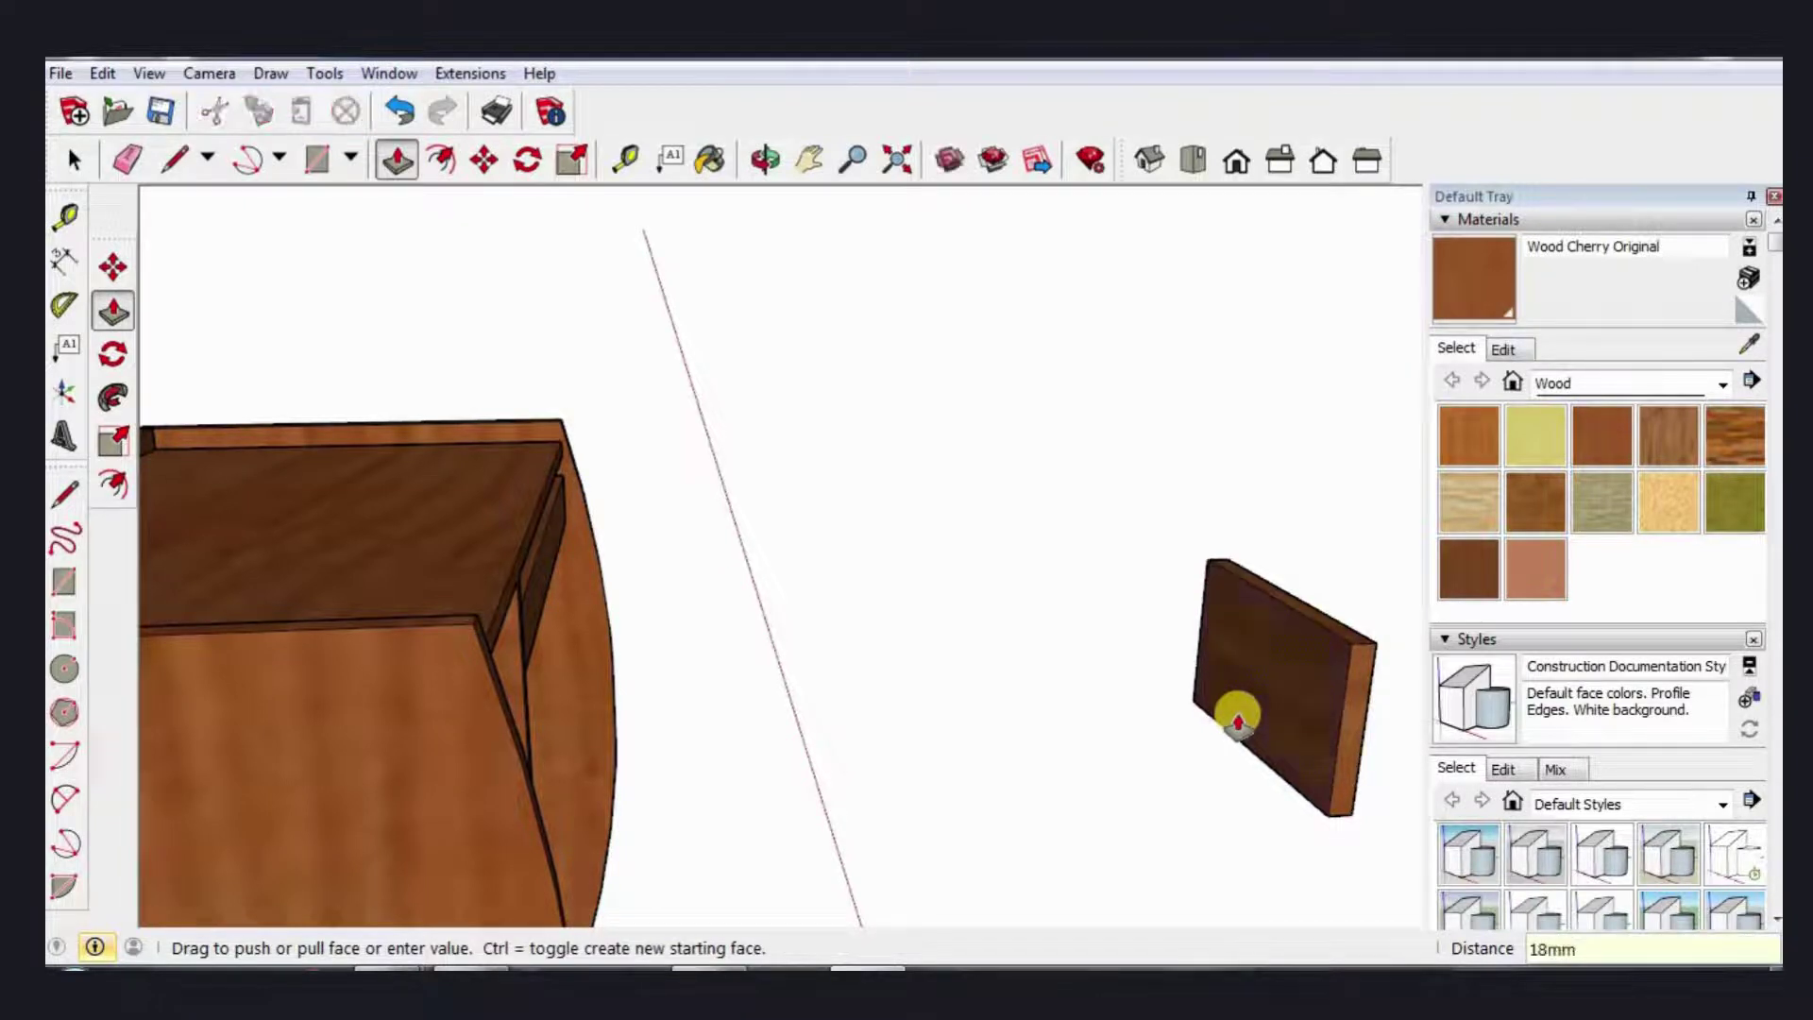
pyautogui.click(440, 160)
pyautogui.click(1254, 610)
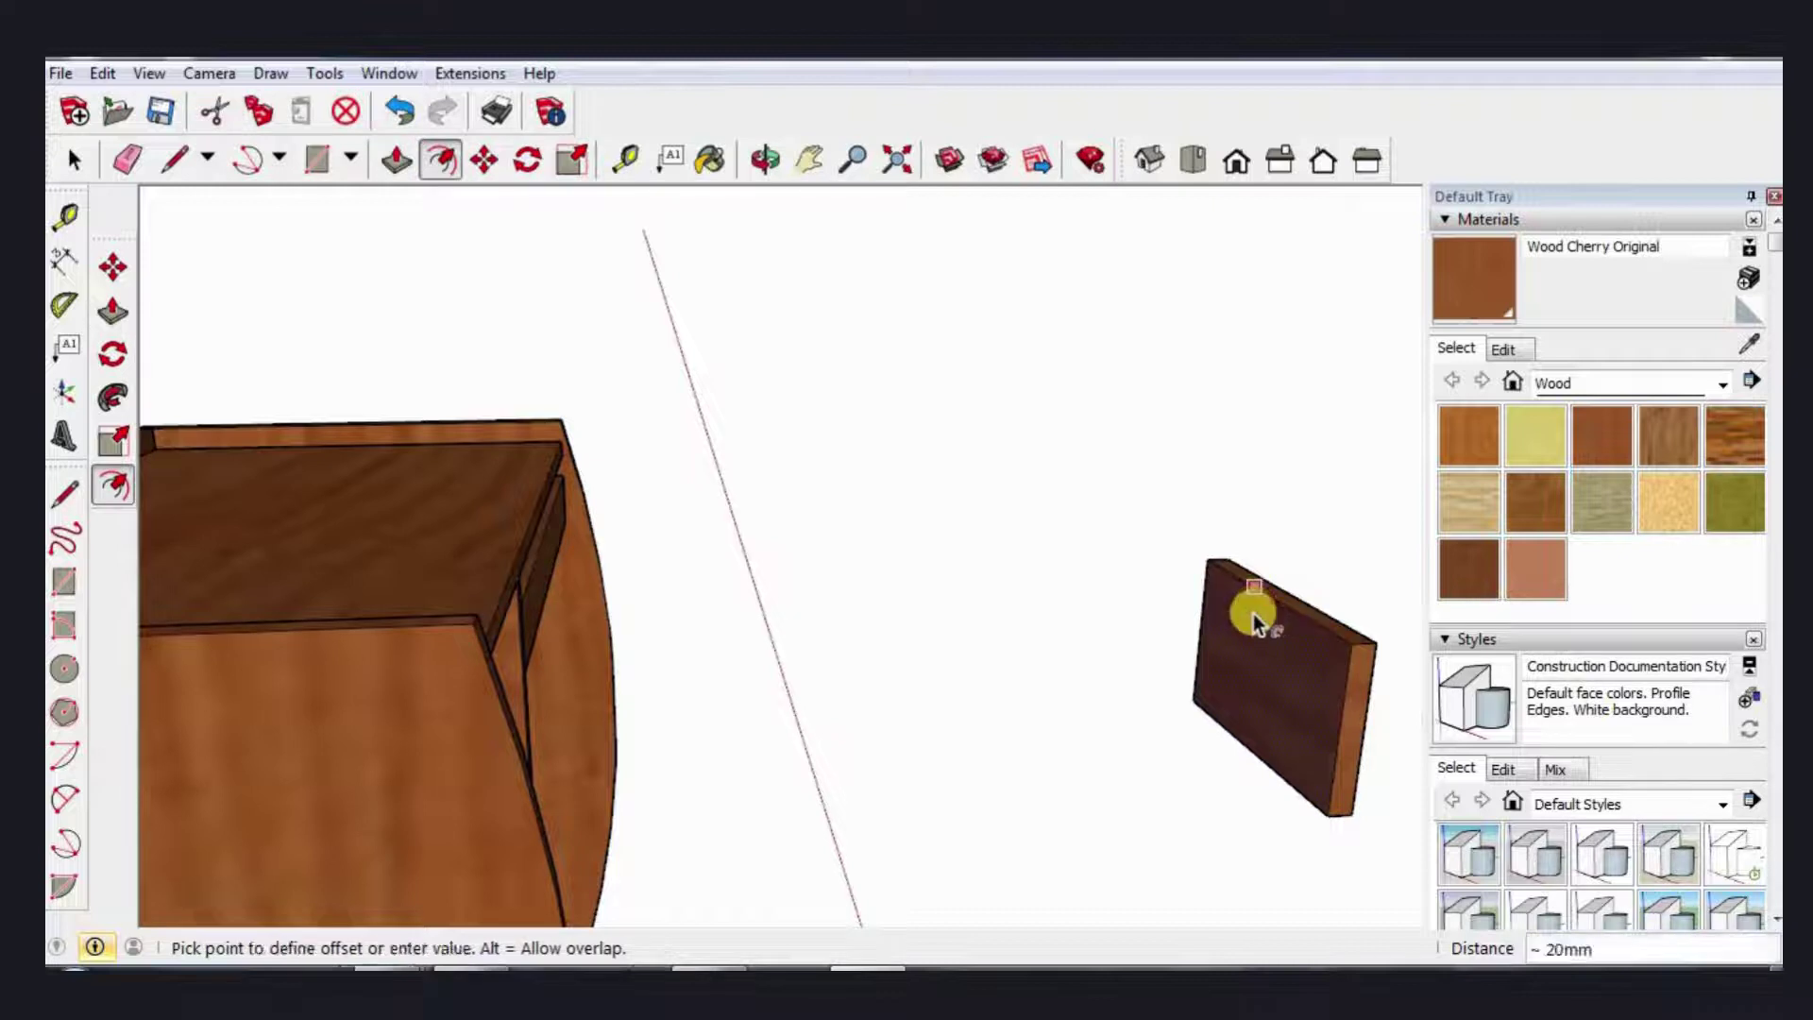
pyautogui.write('5')
pyautogui.press('Return')
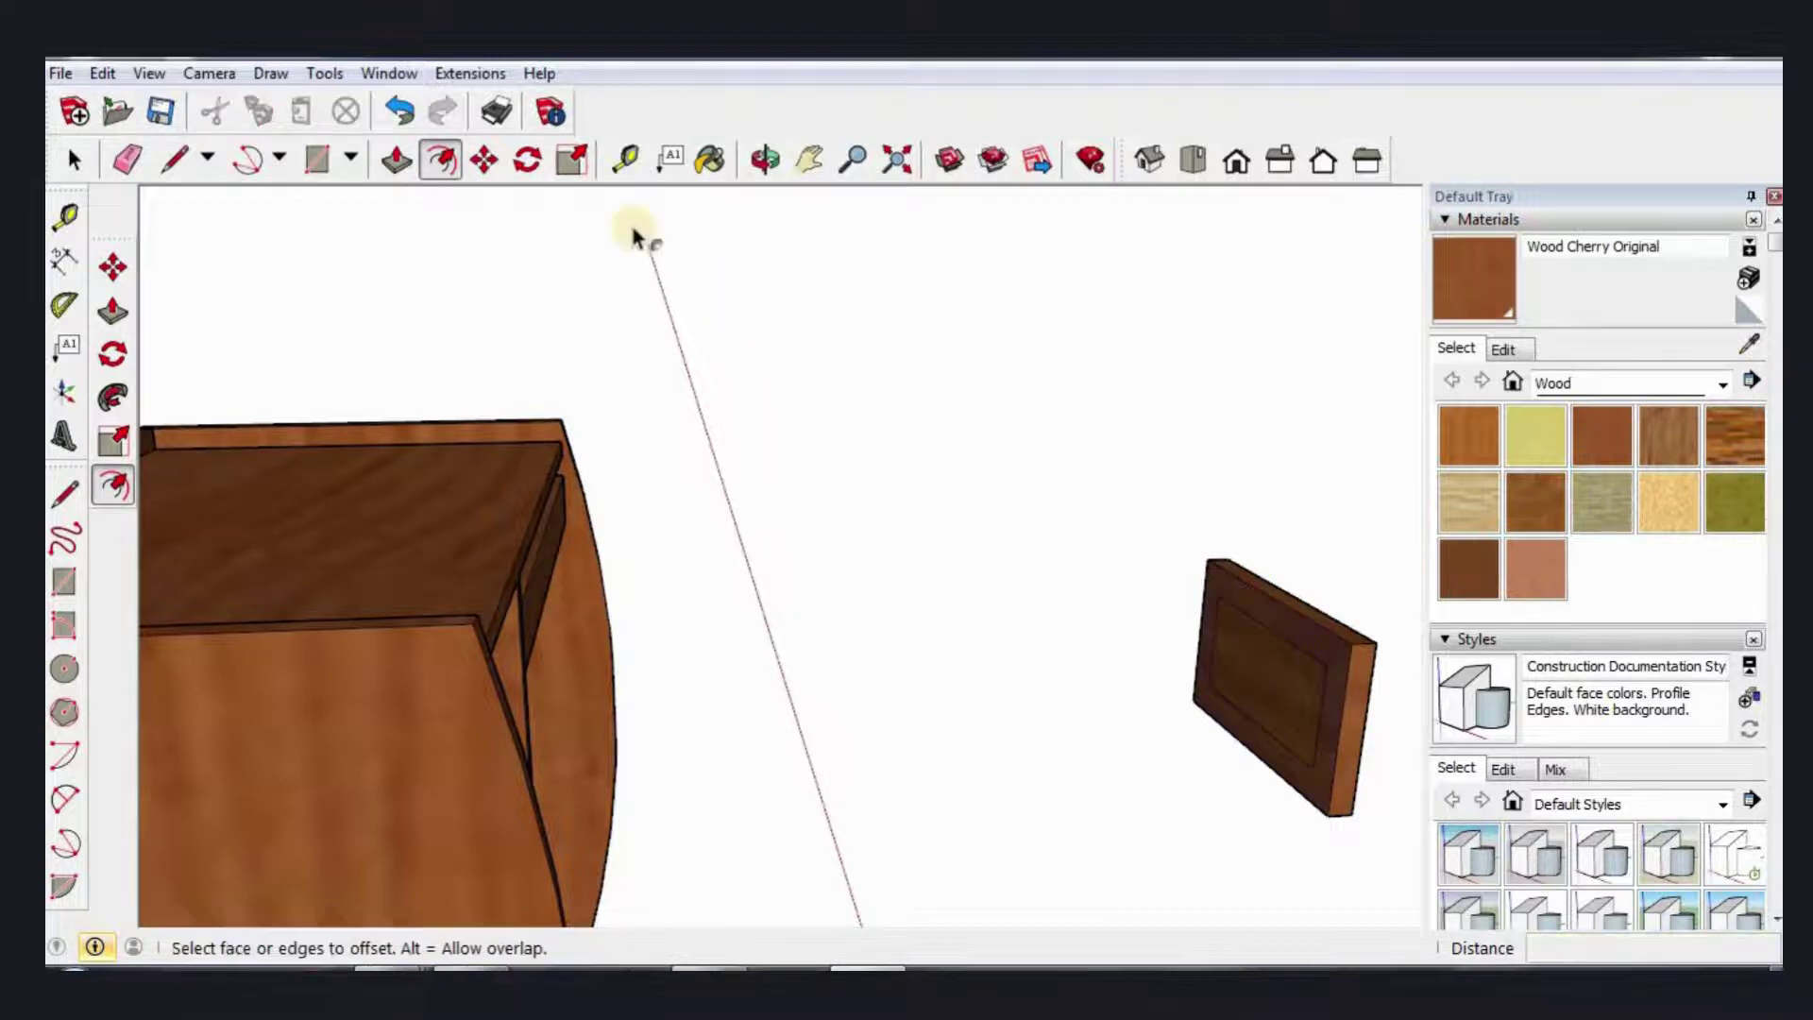
# Step: Pull the board's inner face out 300 mm to form the drawer box beside the desk
pyautogui.click(396, 161)
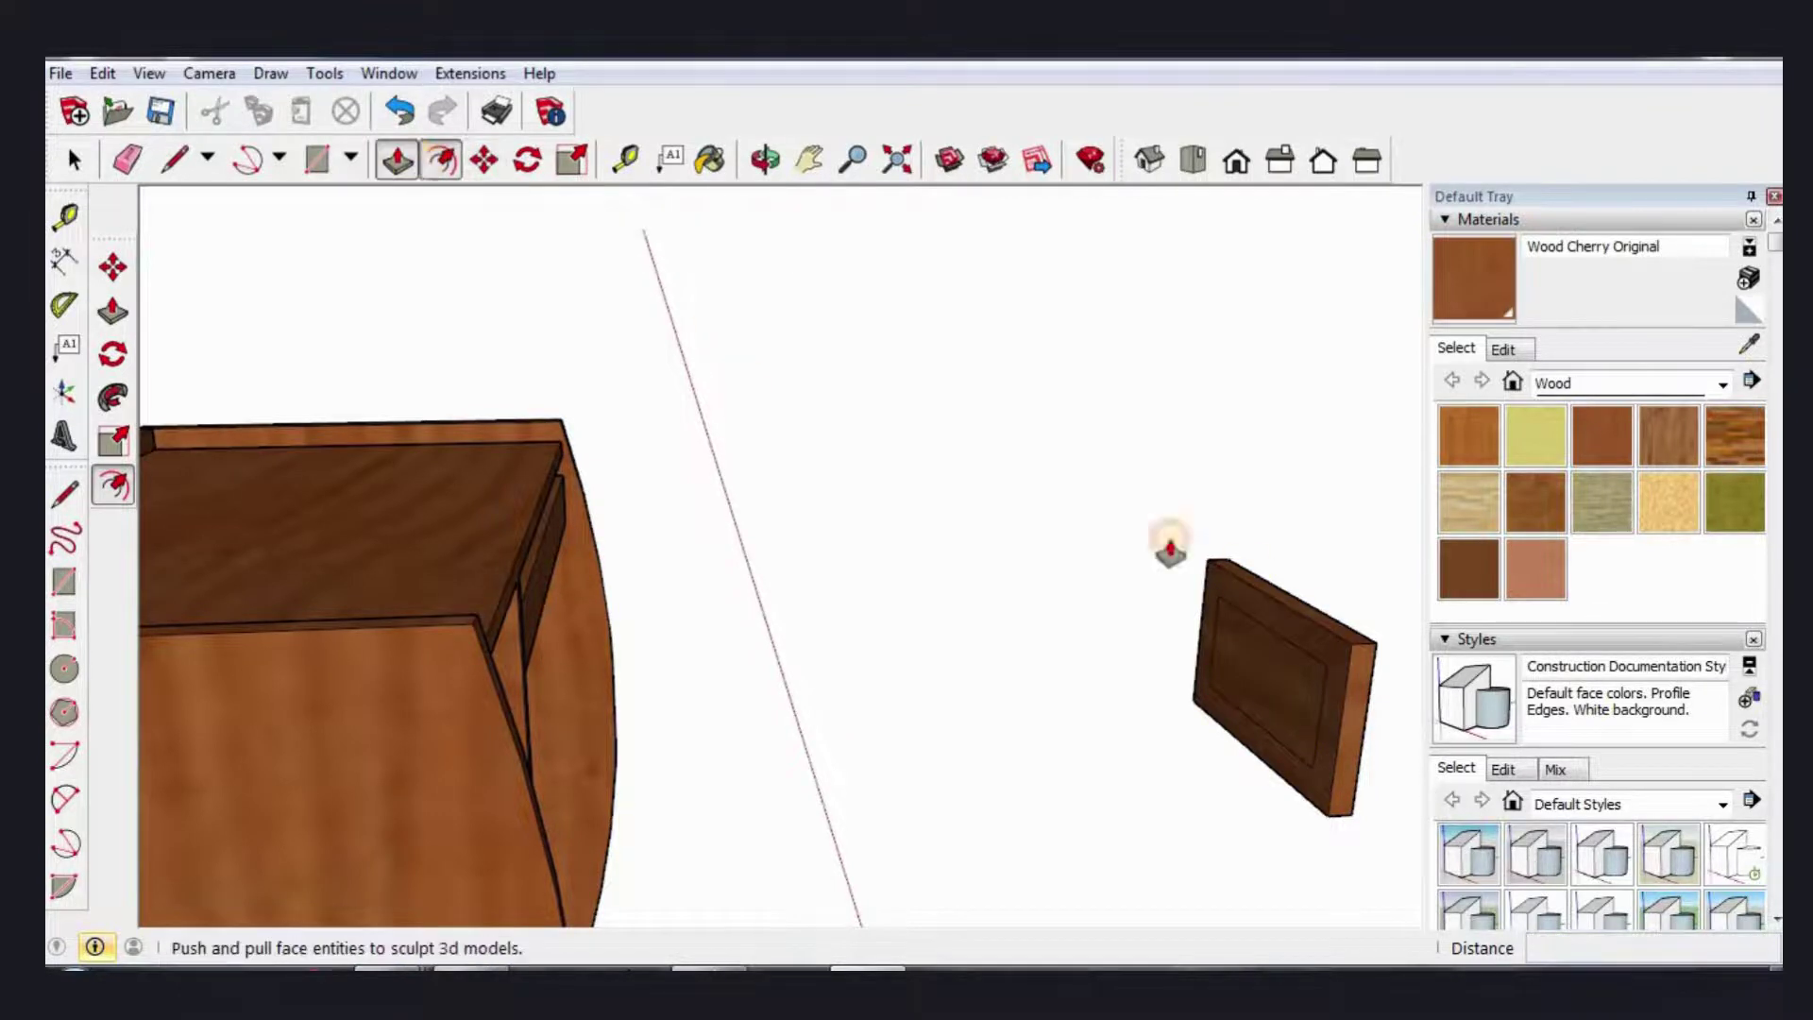
pyautogui.click(1275, 651)
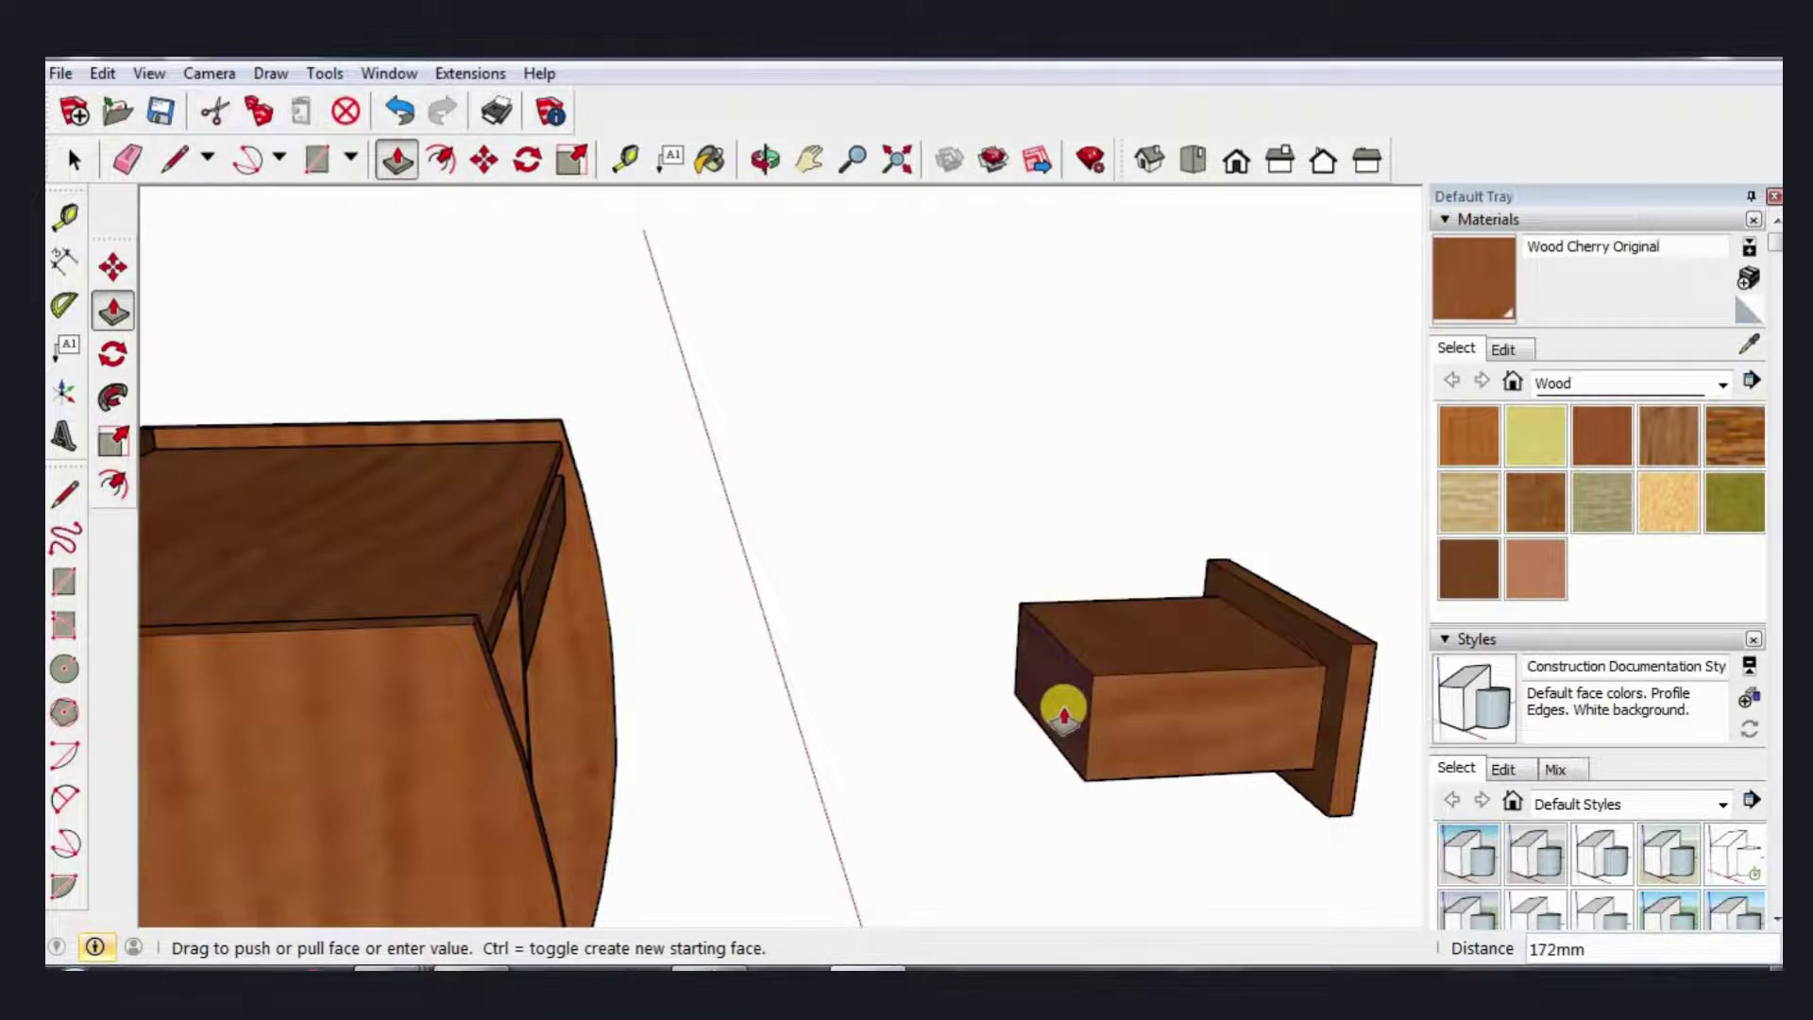
pyautogui.write('300')
pyautogui.press('Return')
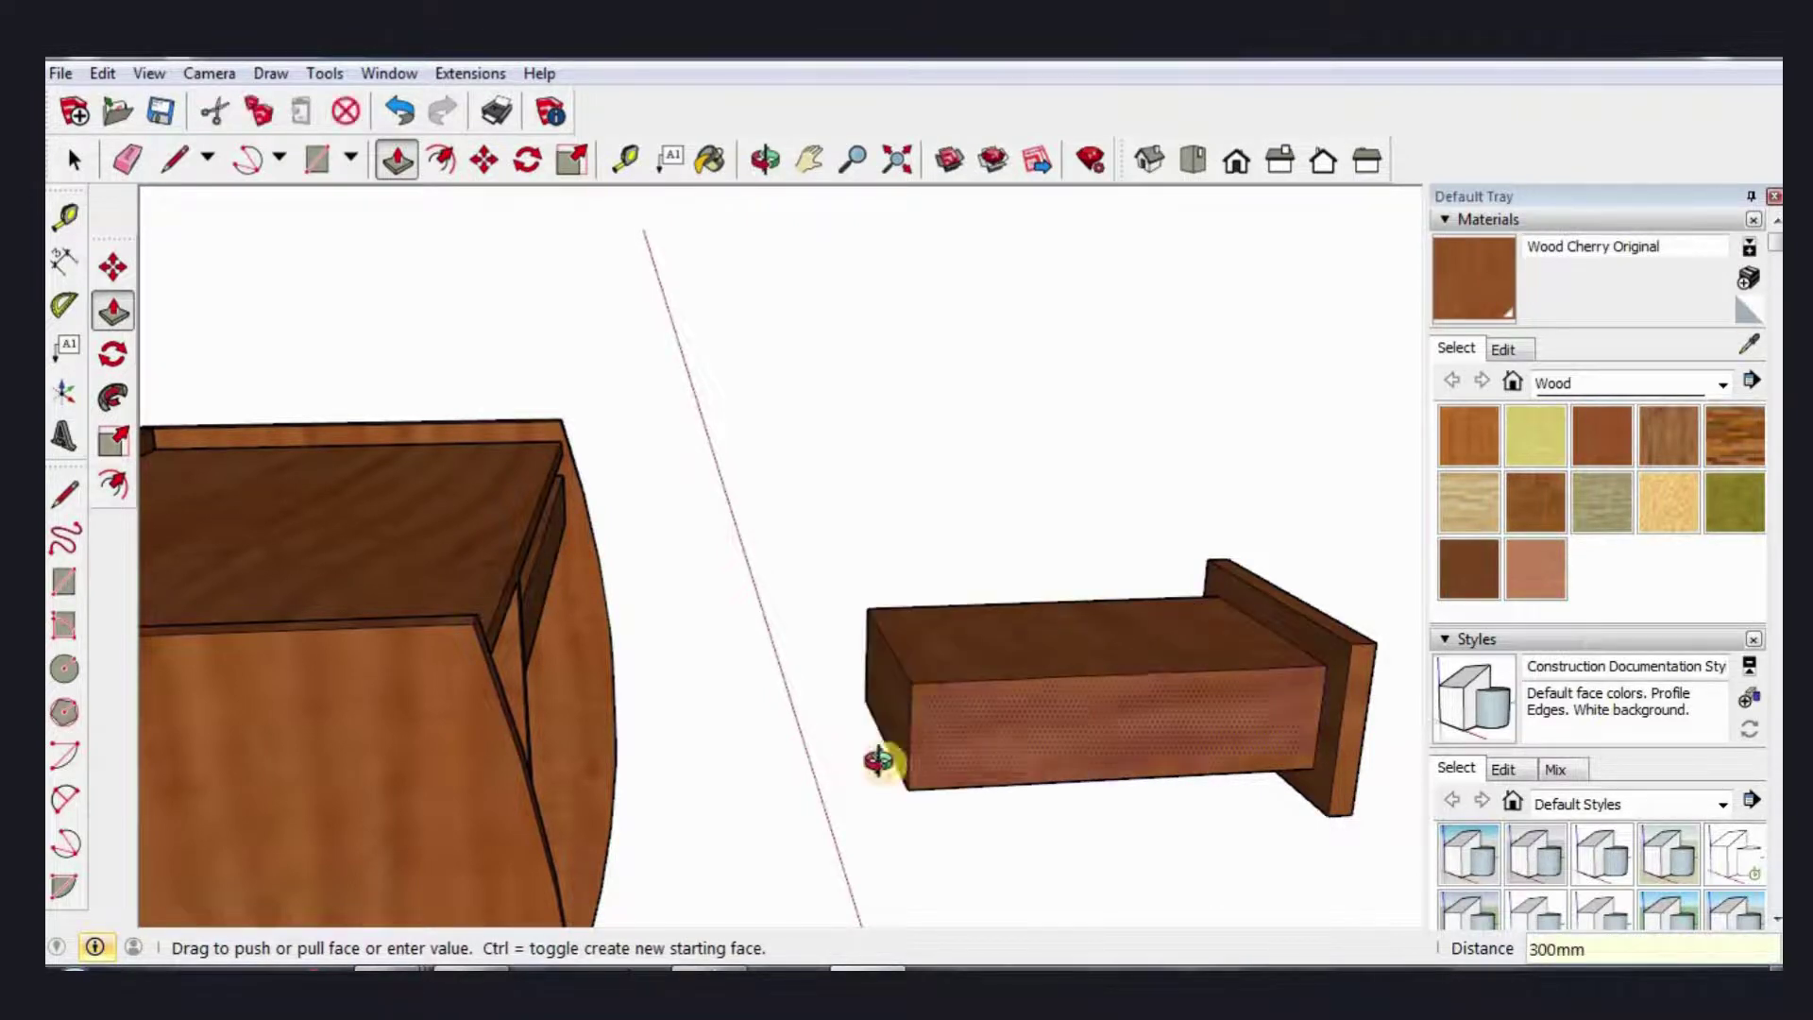
pyautogui.moveTo(882, 753)
pyautogui.mouseDown(button='middle')
pyautogui.moveTo(740, 773)
pyautogui.moveTo(813, 797)
pyautogui.mouseUp(button='middle')
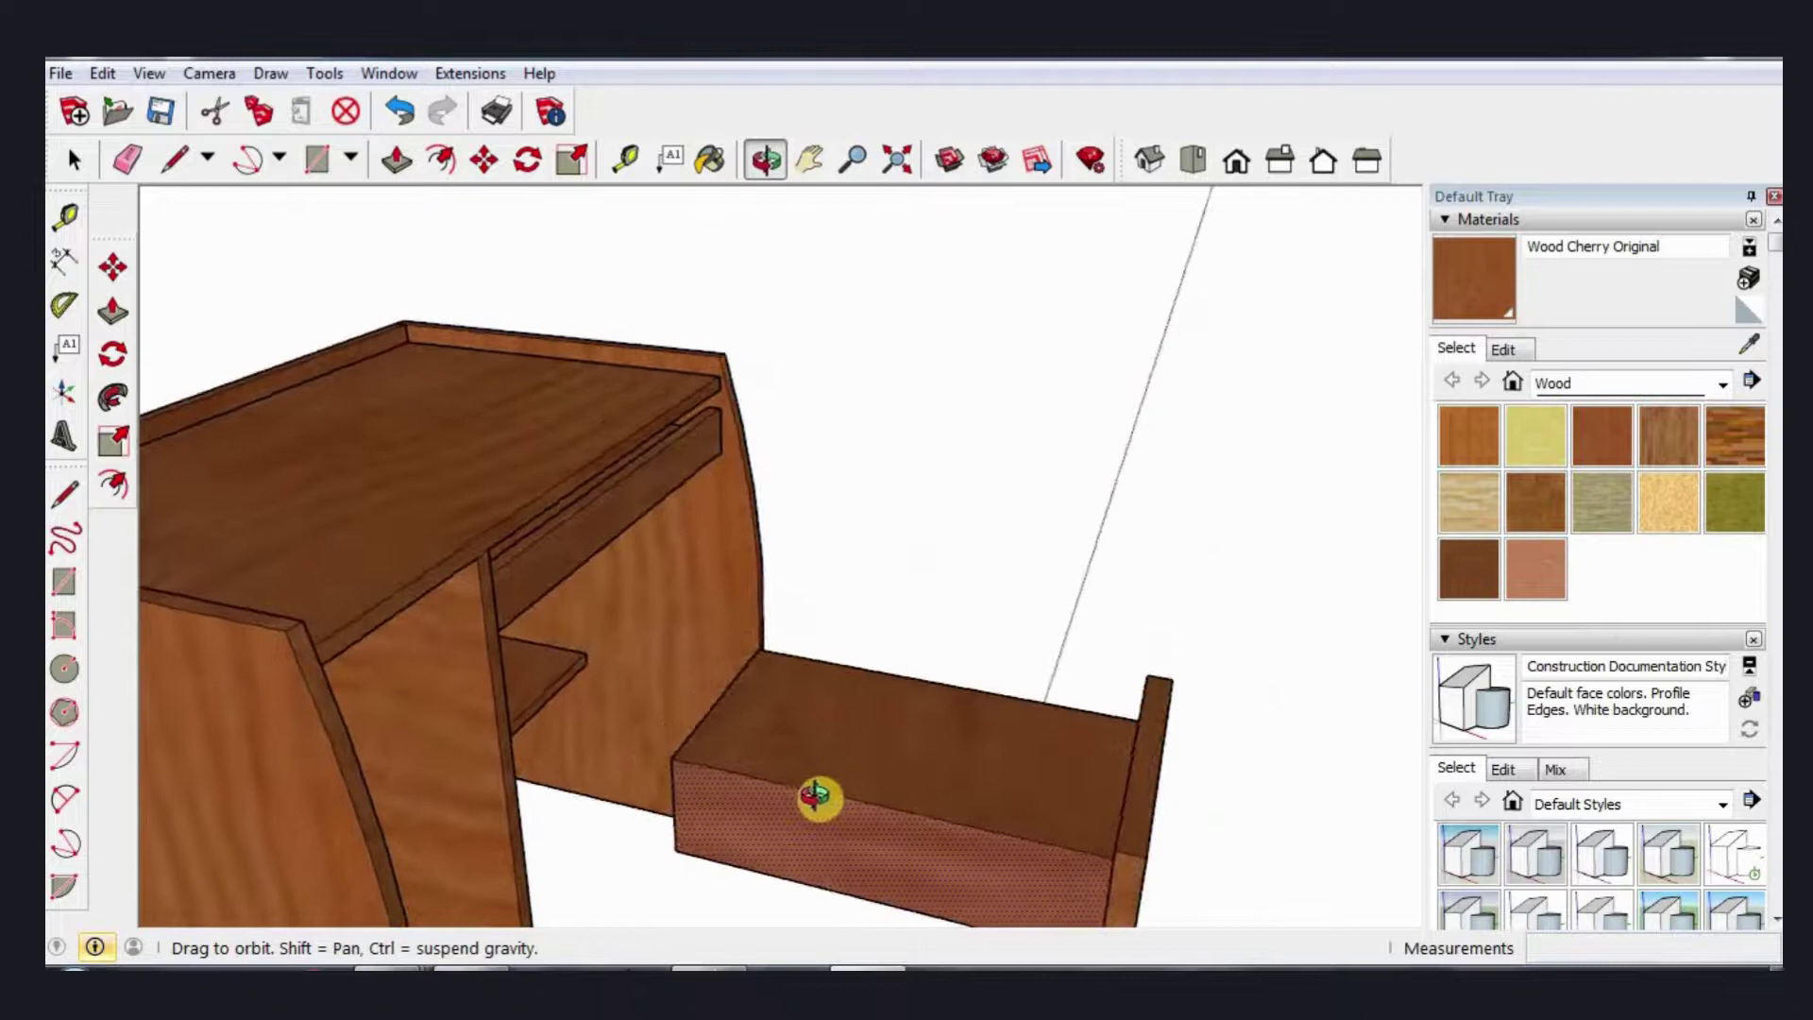
# Step: Inset the drawer box's top face 18 mm and push the inner face down to hollow it
pyautogui.click(440, 161)
pyautogui.scroll(2, 958, 778)
pyautogui.click(961, 701)
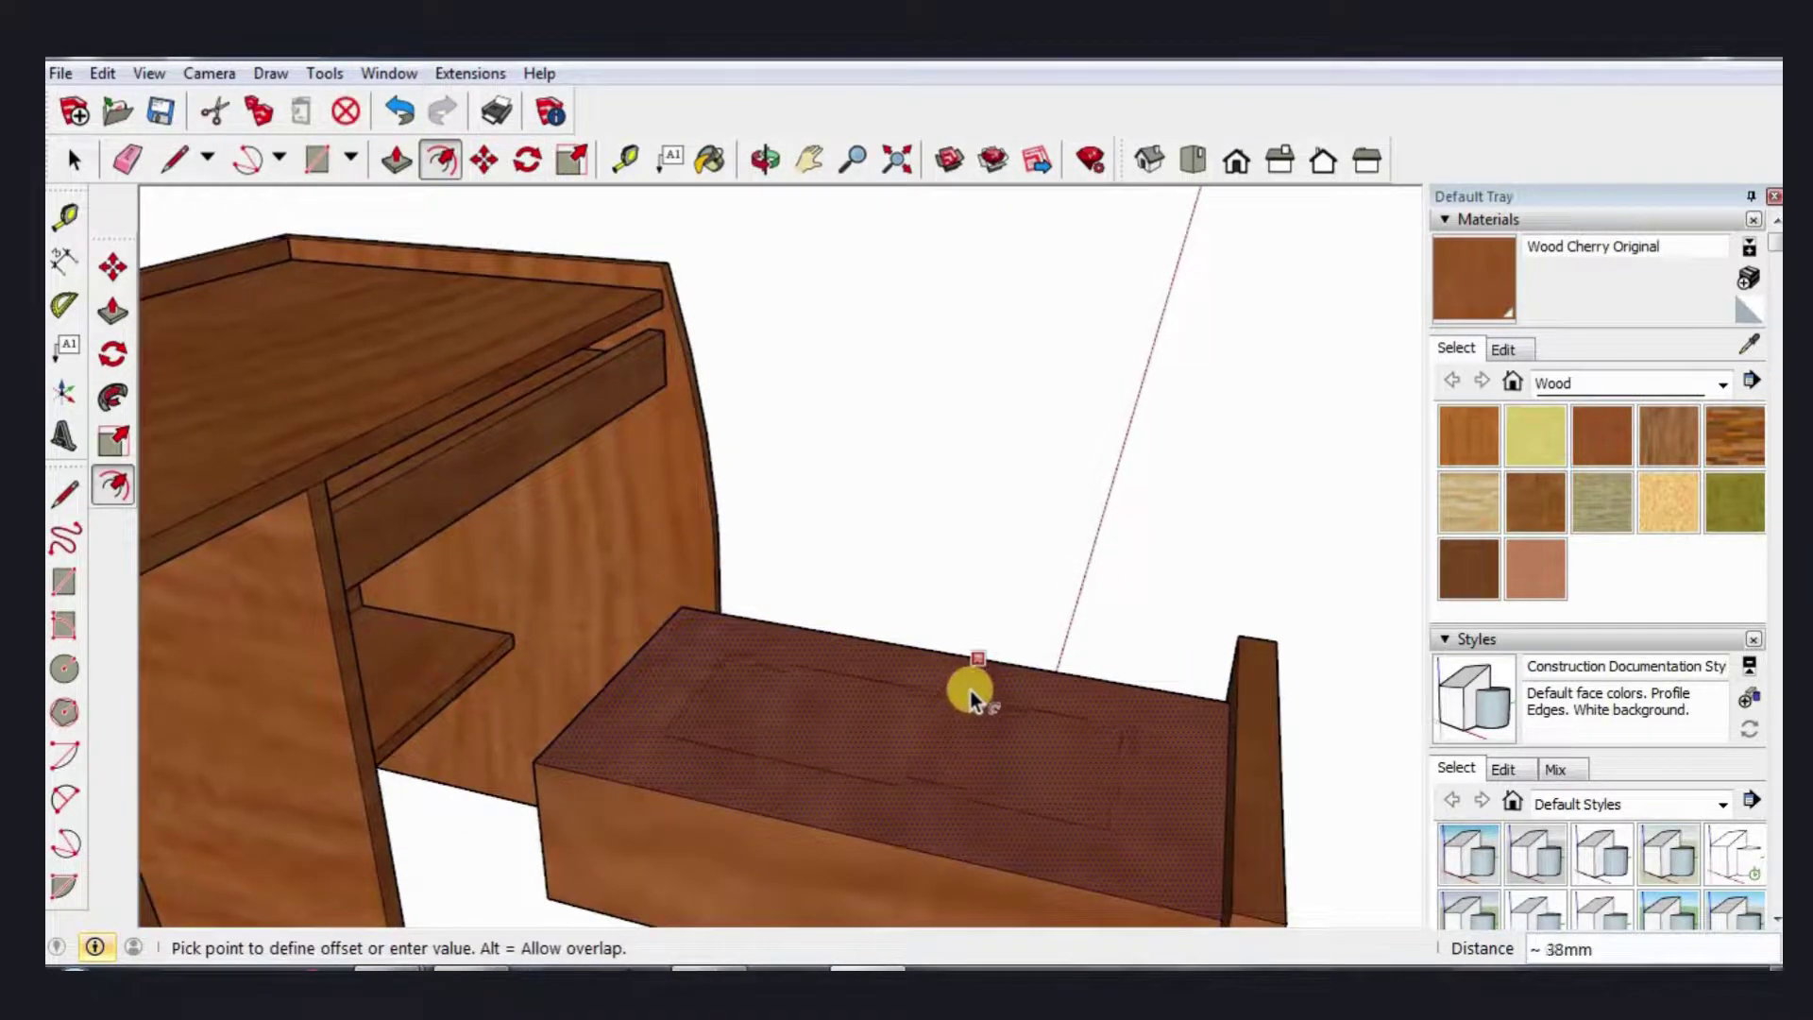
pyautogui.write('18')
pyautogui.press('Return')
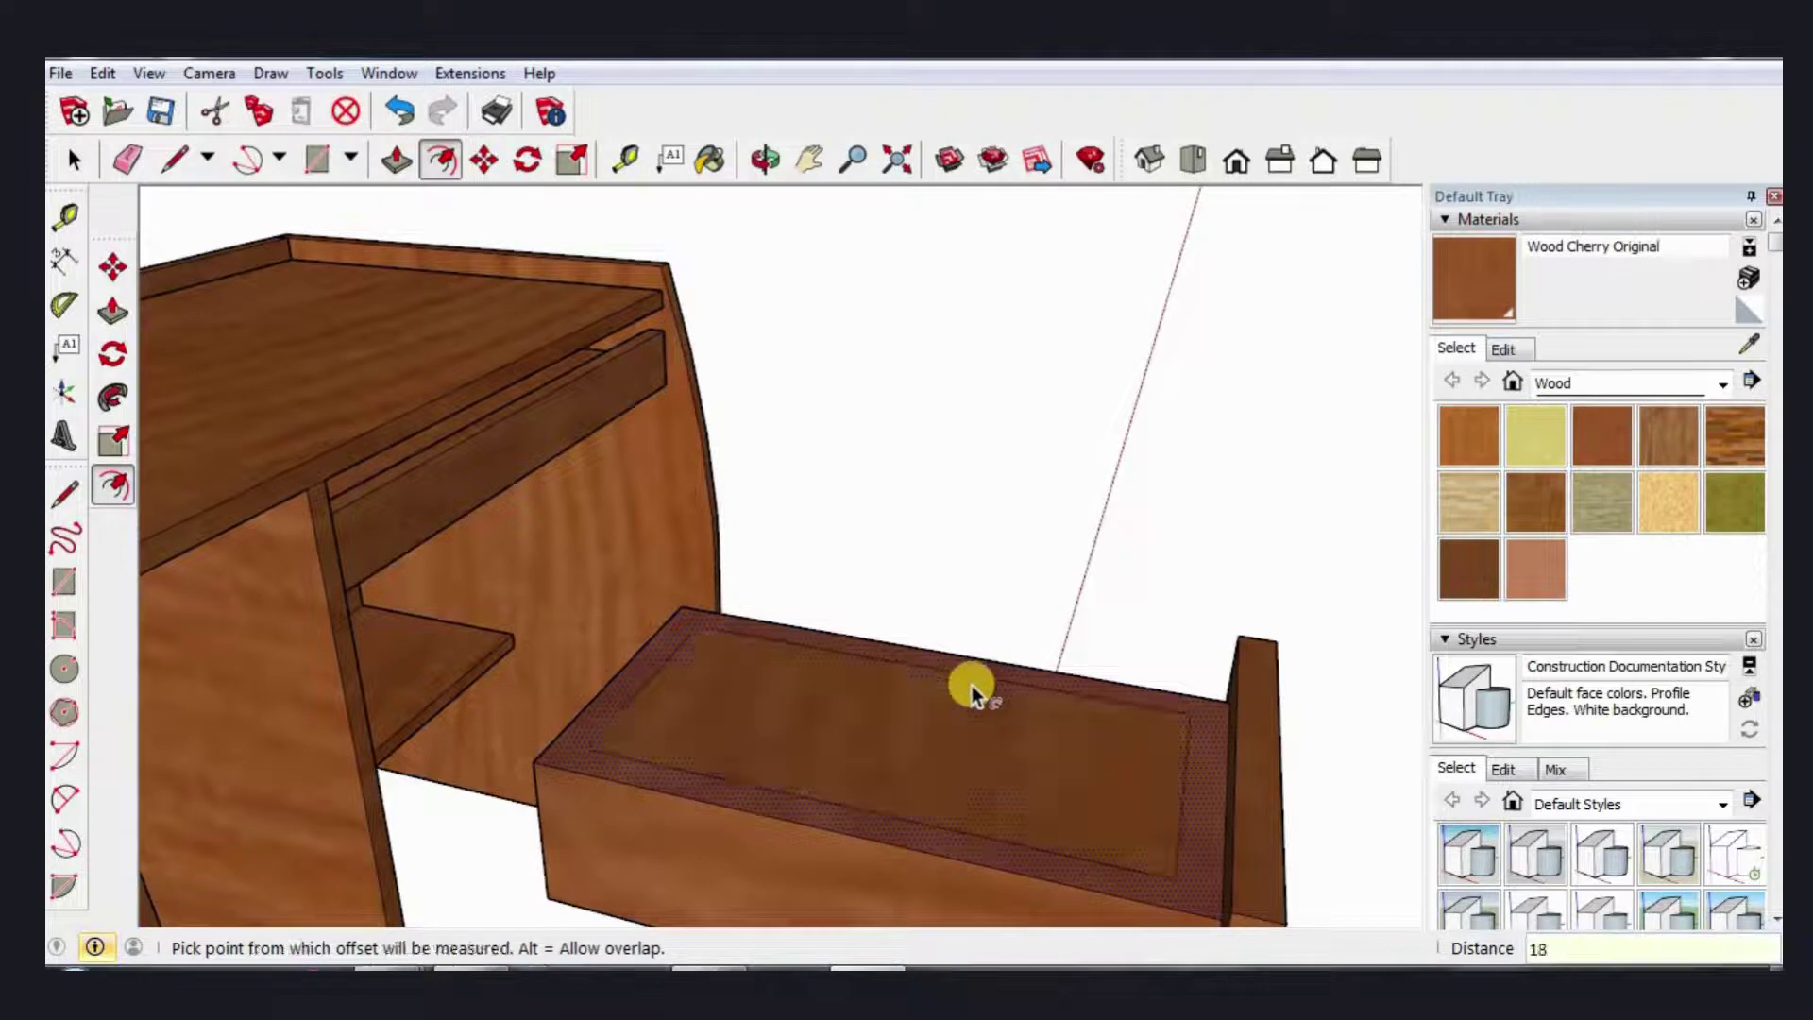
pyautogui.press('p')
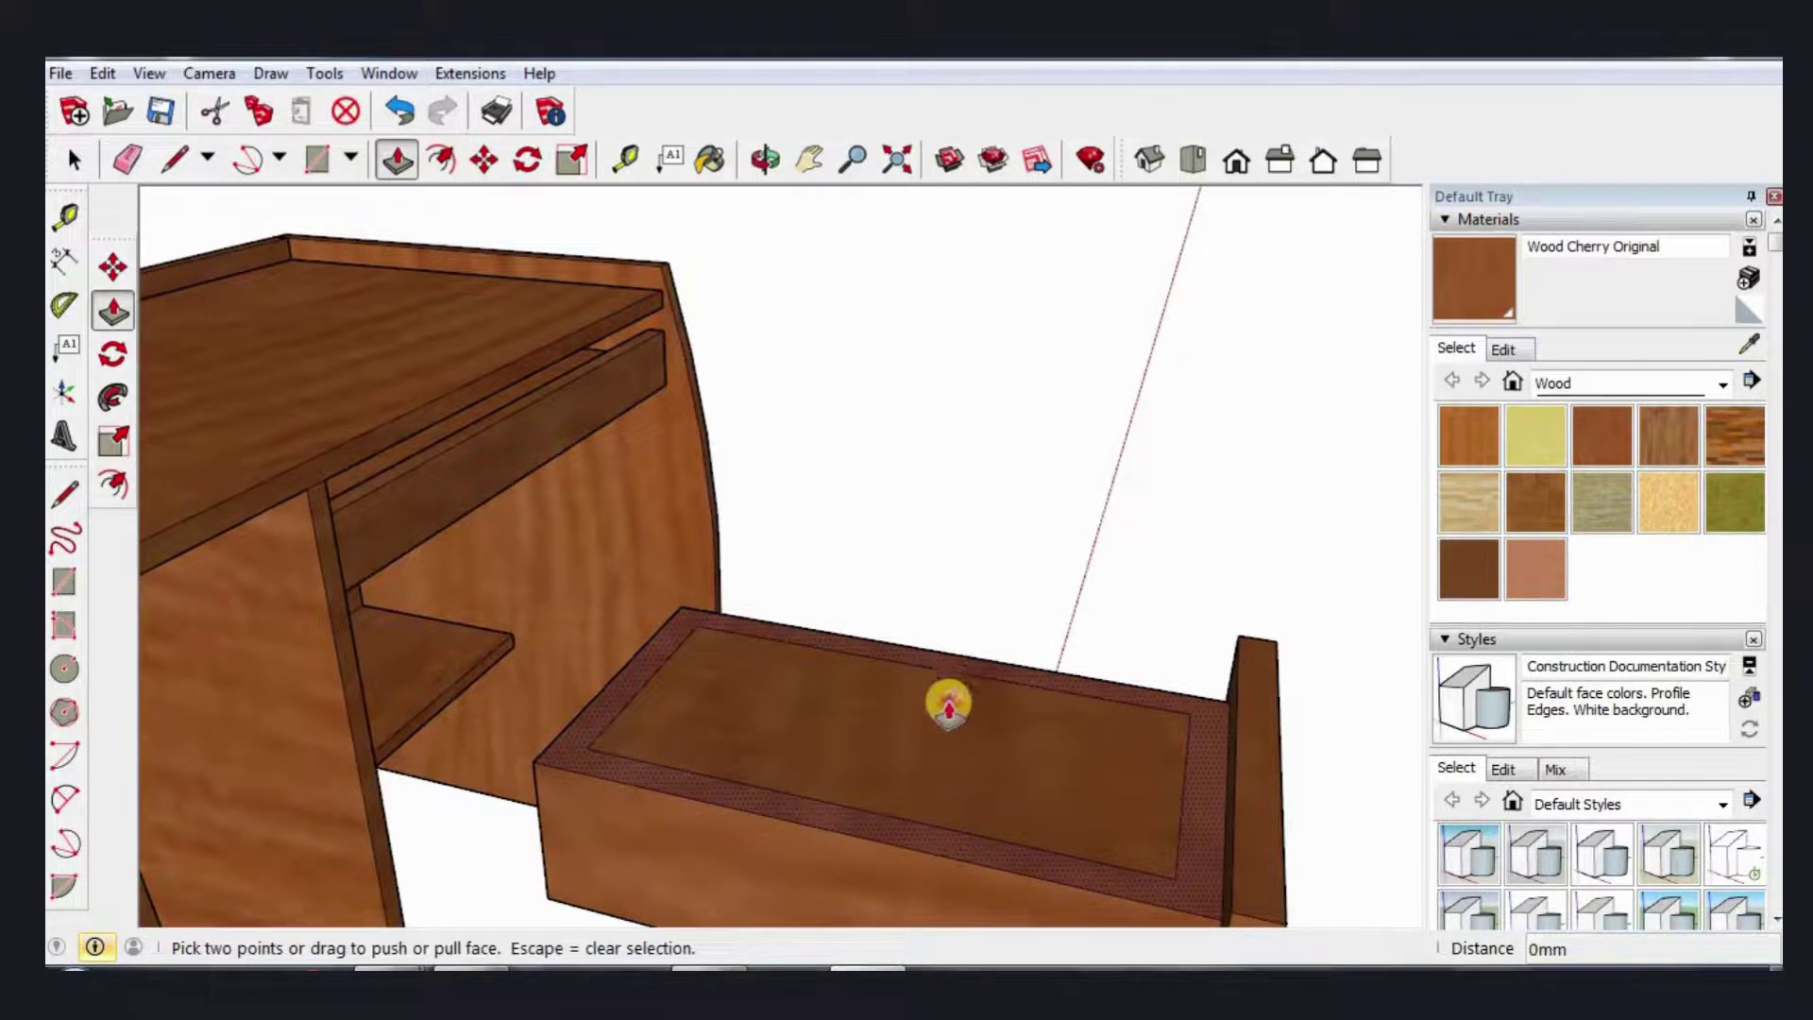
pyautogui.click(947, 705)
pyautogui.press('space')
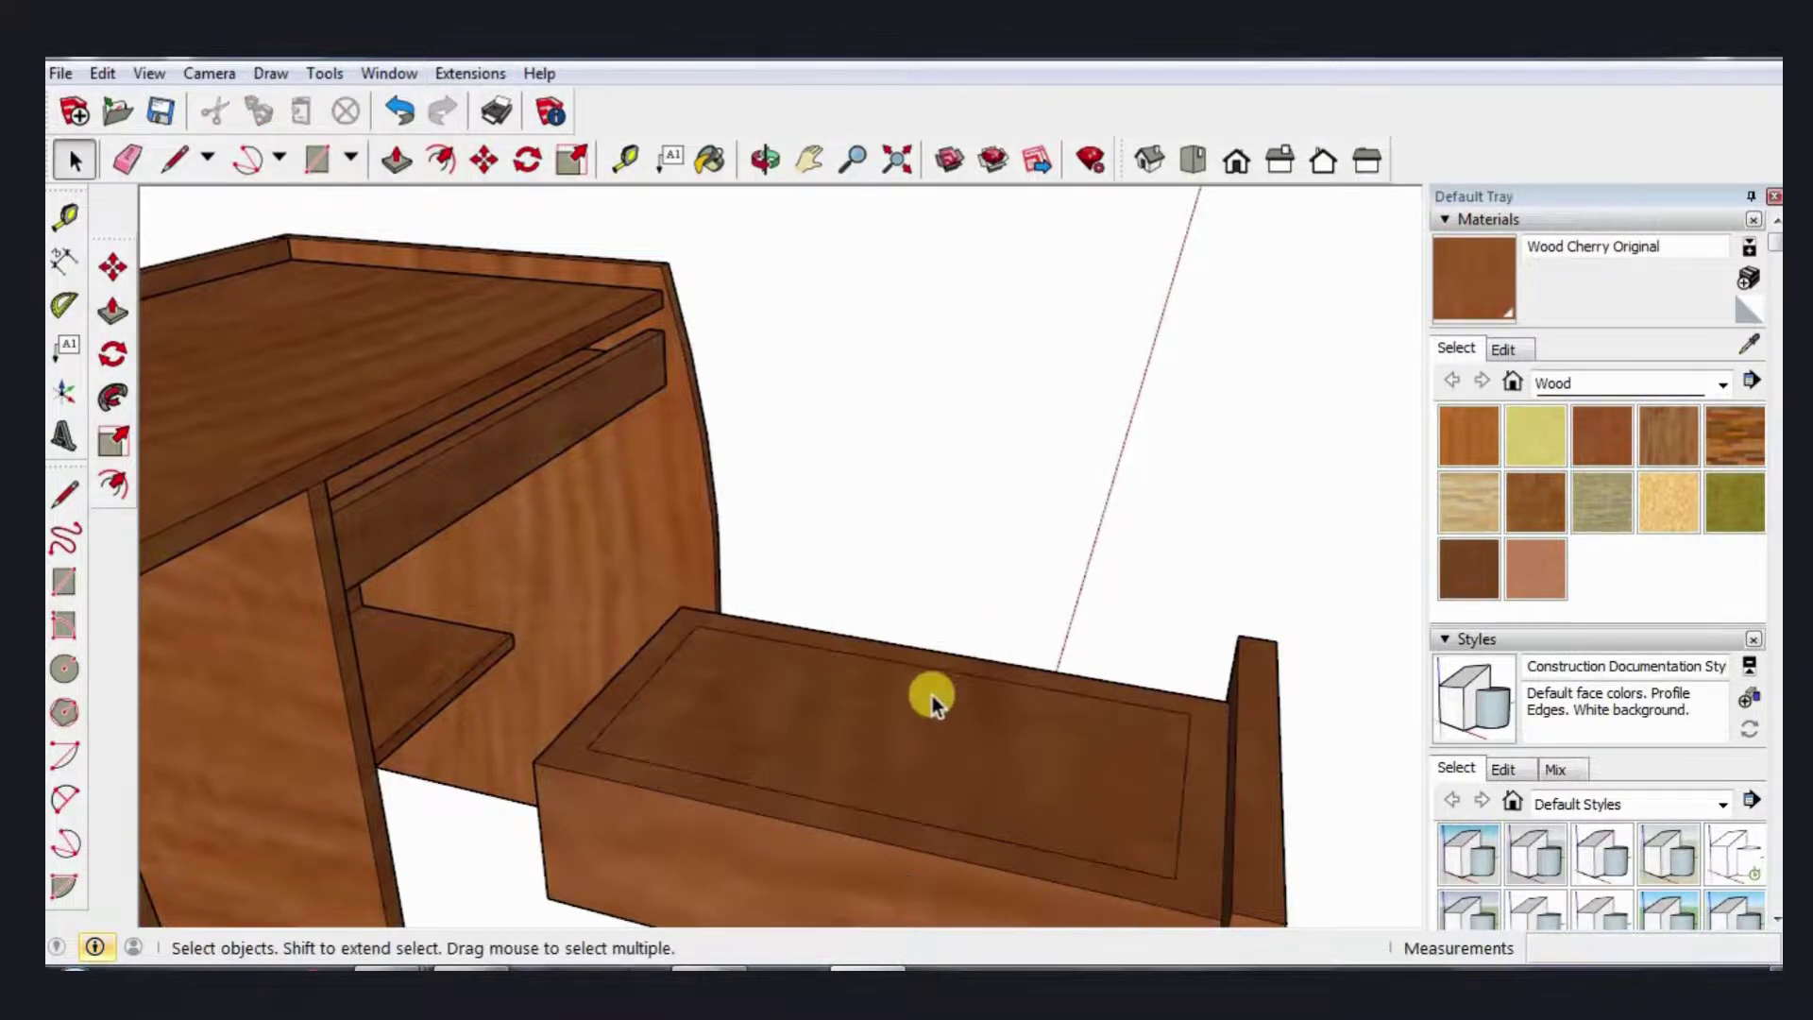
pyautogui.press('p')
pyautogui.click(922, 728)
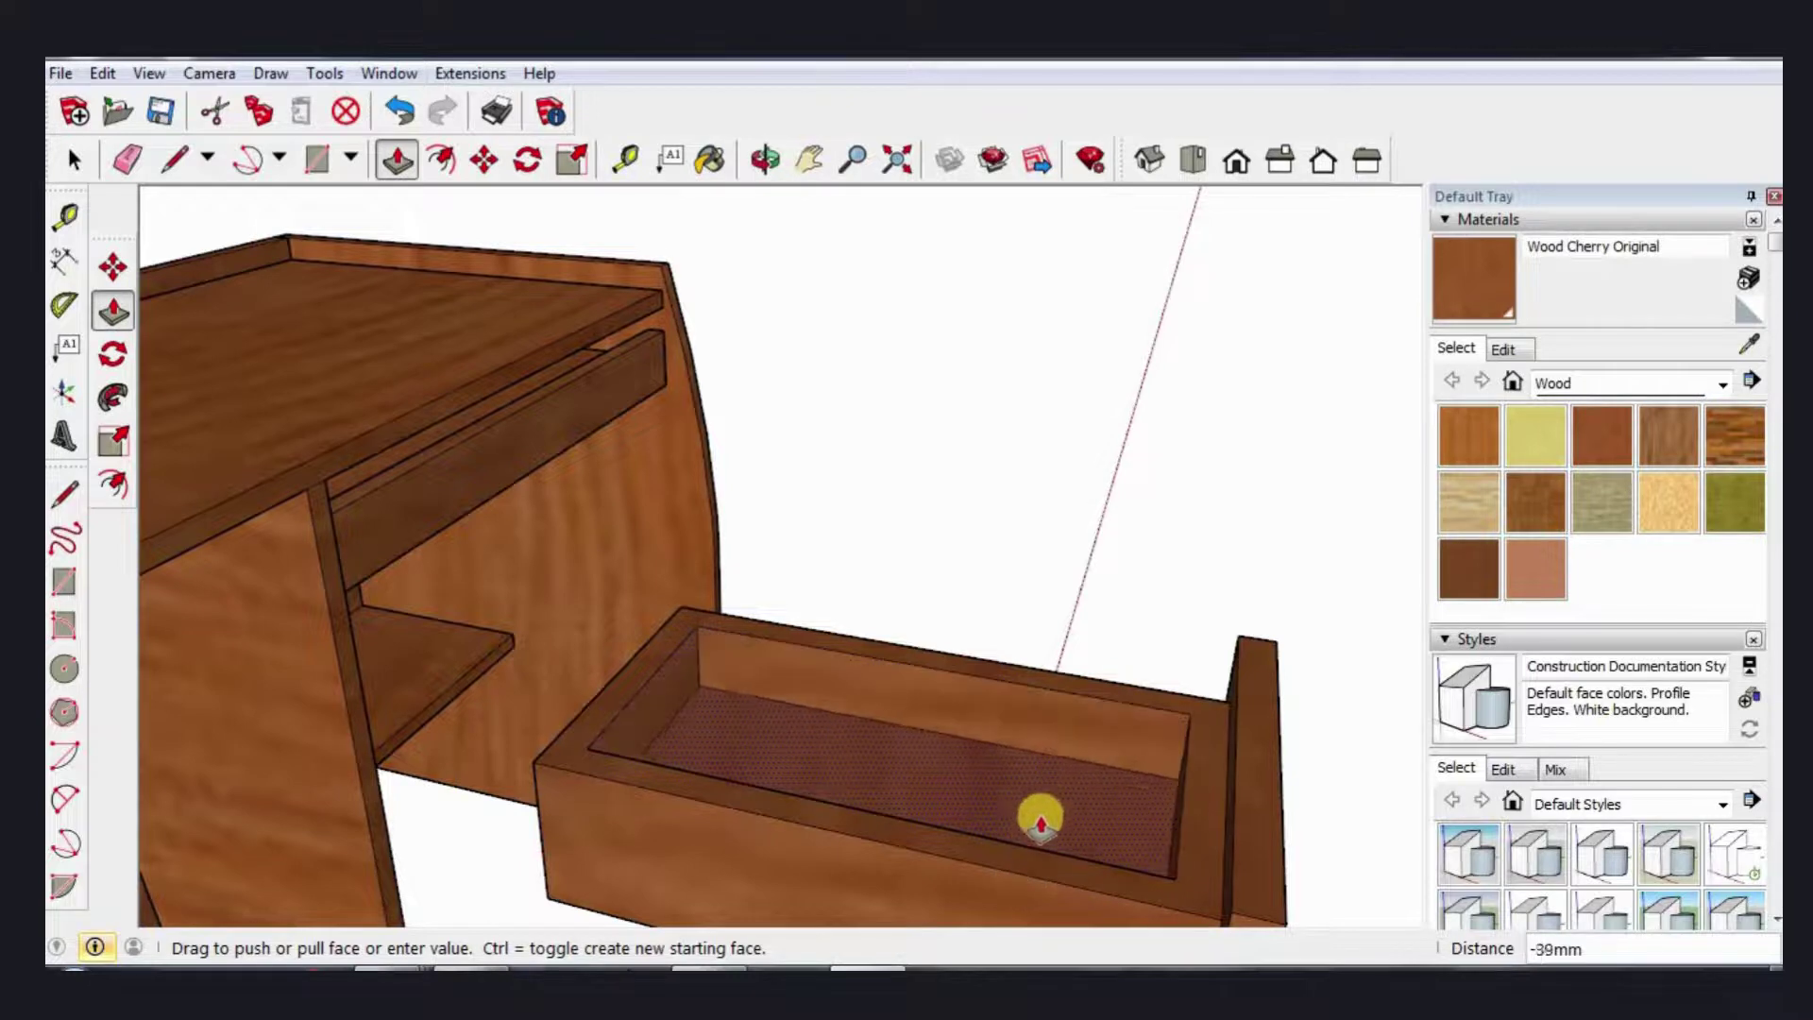
pyautogui.click(1039, 824)
pyautogui.moveTo(809, 647)
pyautogui.mouseDown(button='middle')
pyautogui.moveTo(923, 680)
pyautogui.moveTo(1064, 614)
pyautogui.mouseUp(button='middle')
# Step: Select all of the hollow drawer's geometry and make it a group
pyautogui.press('space')
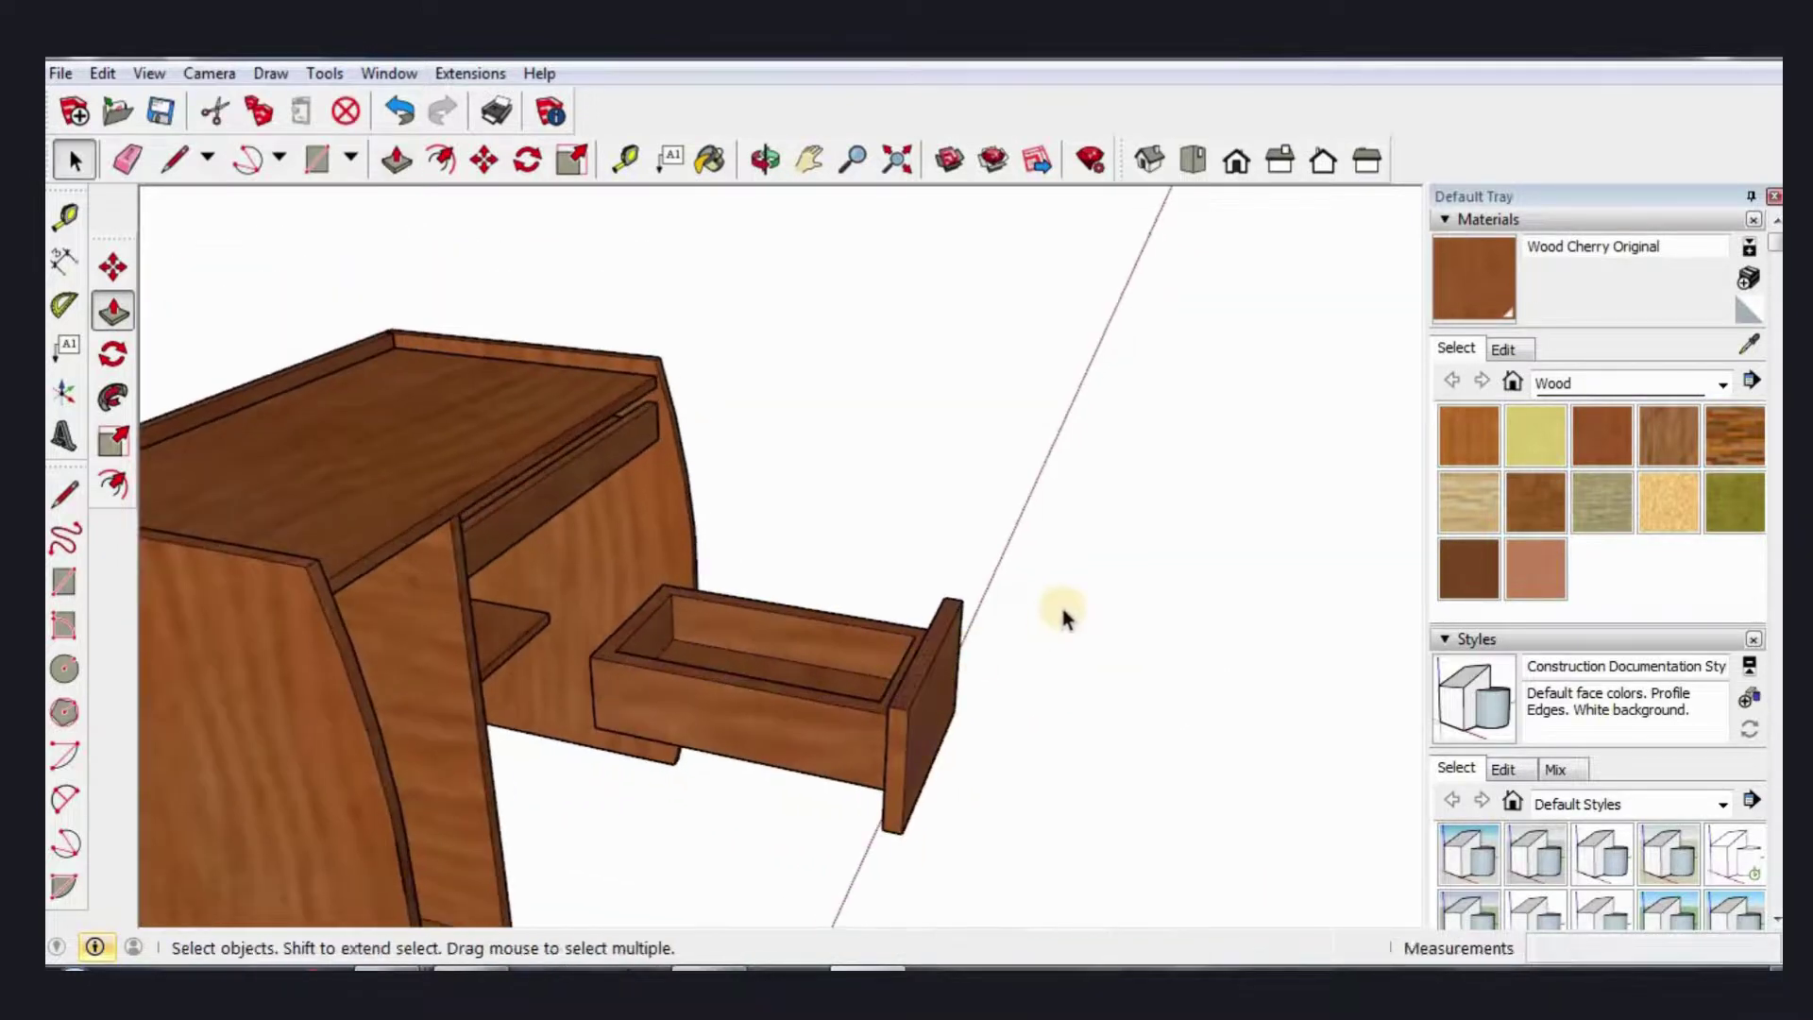
pyautogui.moveTo(980, 710)
pyautogui.mouseDown(button='middle')
pyautogui.moveTo(1020, 721)
pyautogui.moveTo(923, 749)
pyautogui.moveTo(1011, 635)
pyautogui.mouseUp(button='middle')
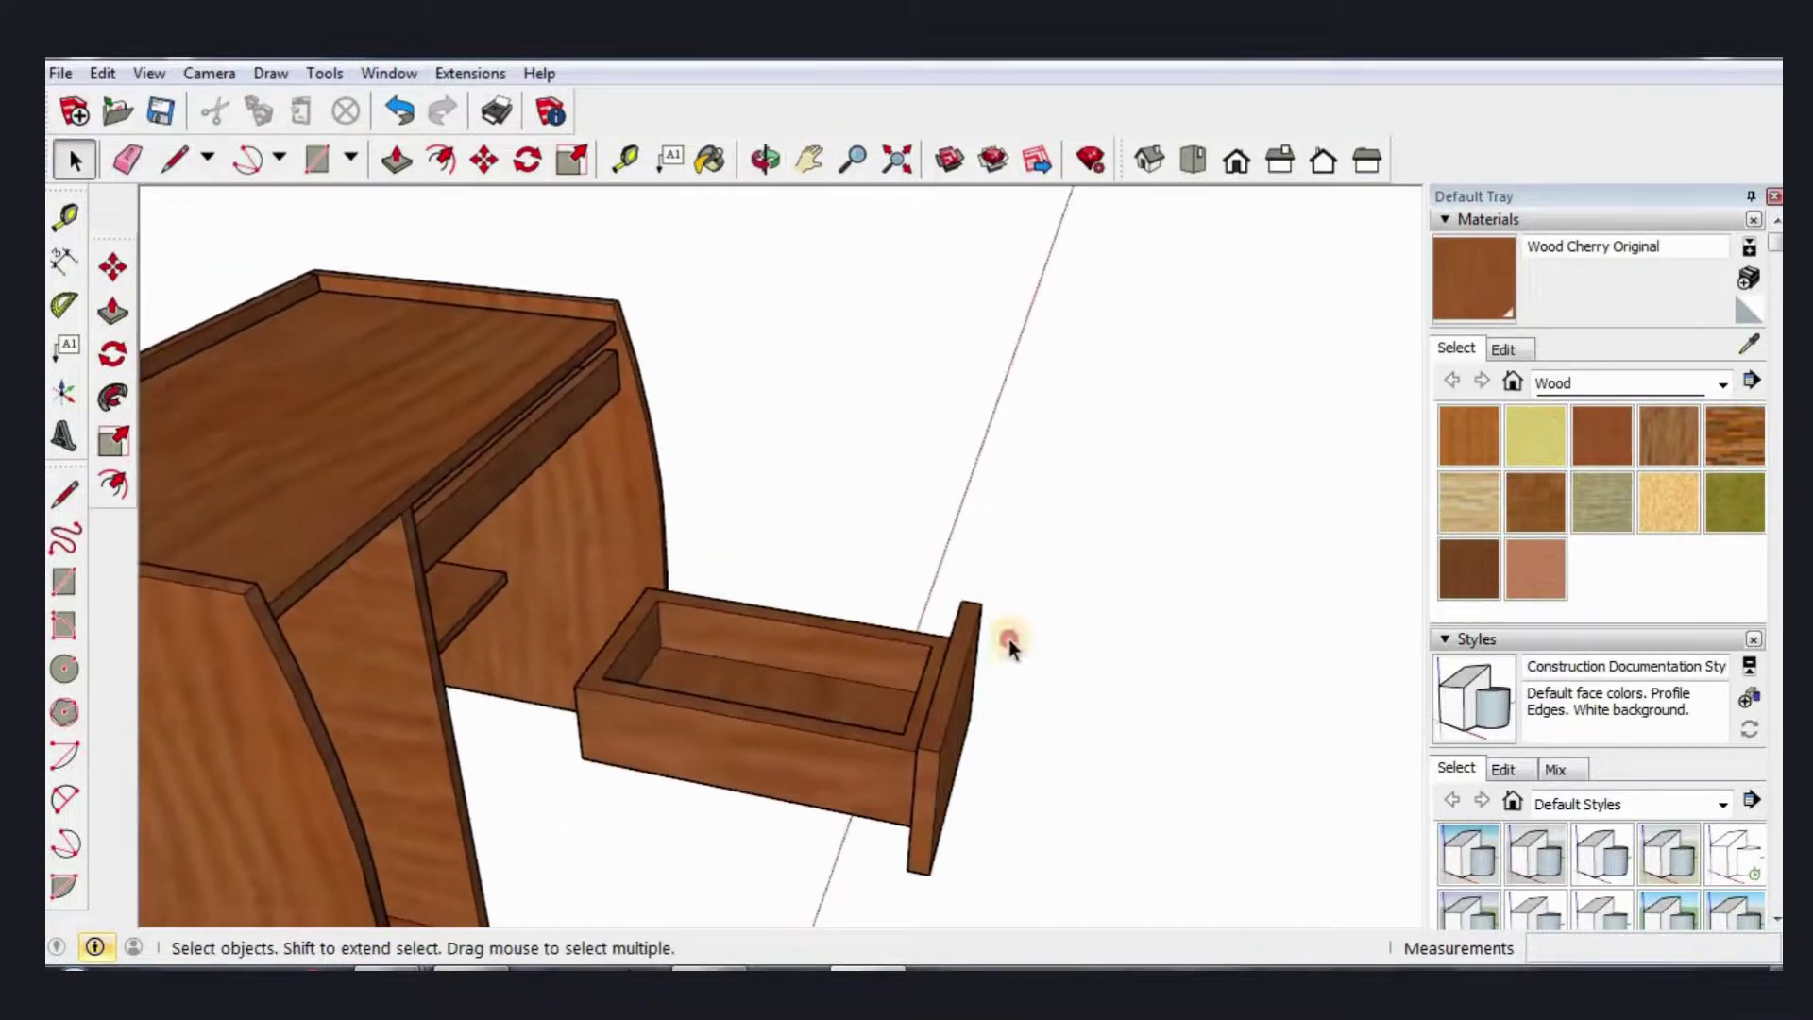
pyautogui.moveTo(1170, 637); pyautogui.dragTo(1274, 505, button='middle')
pyautogui.tripleClick(886, 767)
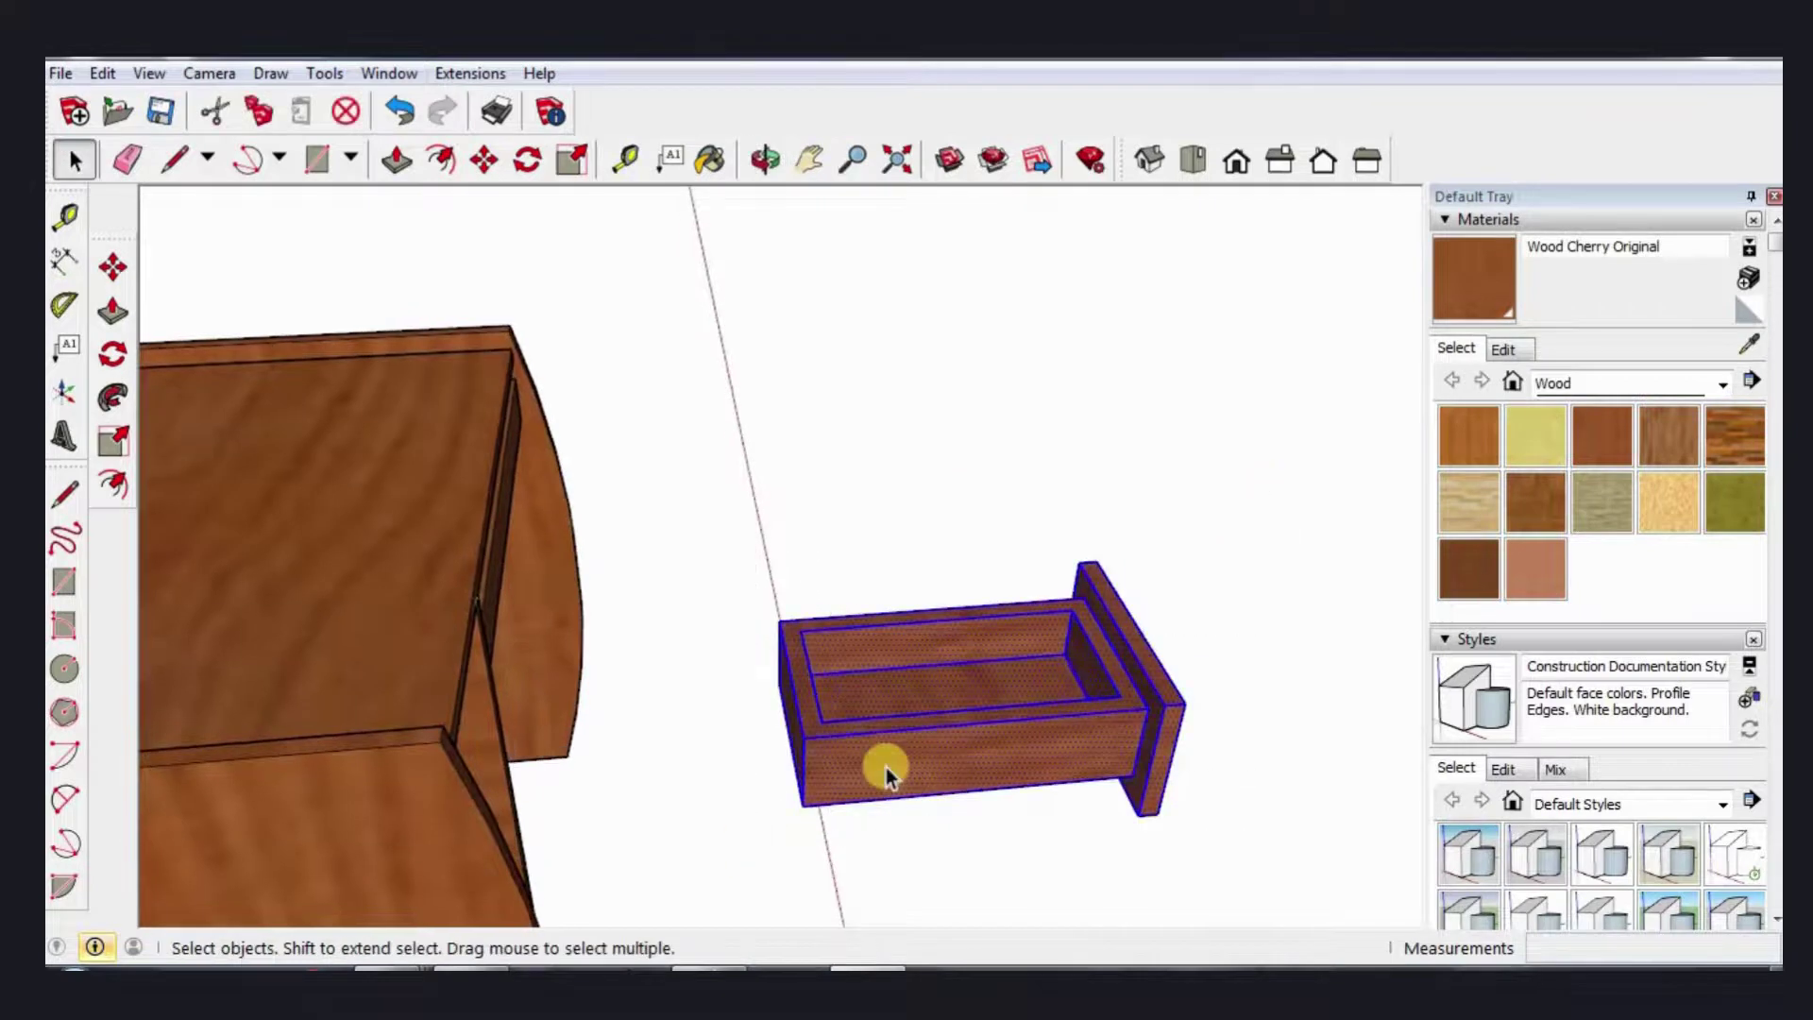
pyautogui.rightClick(856, 702)
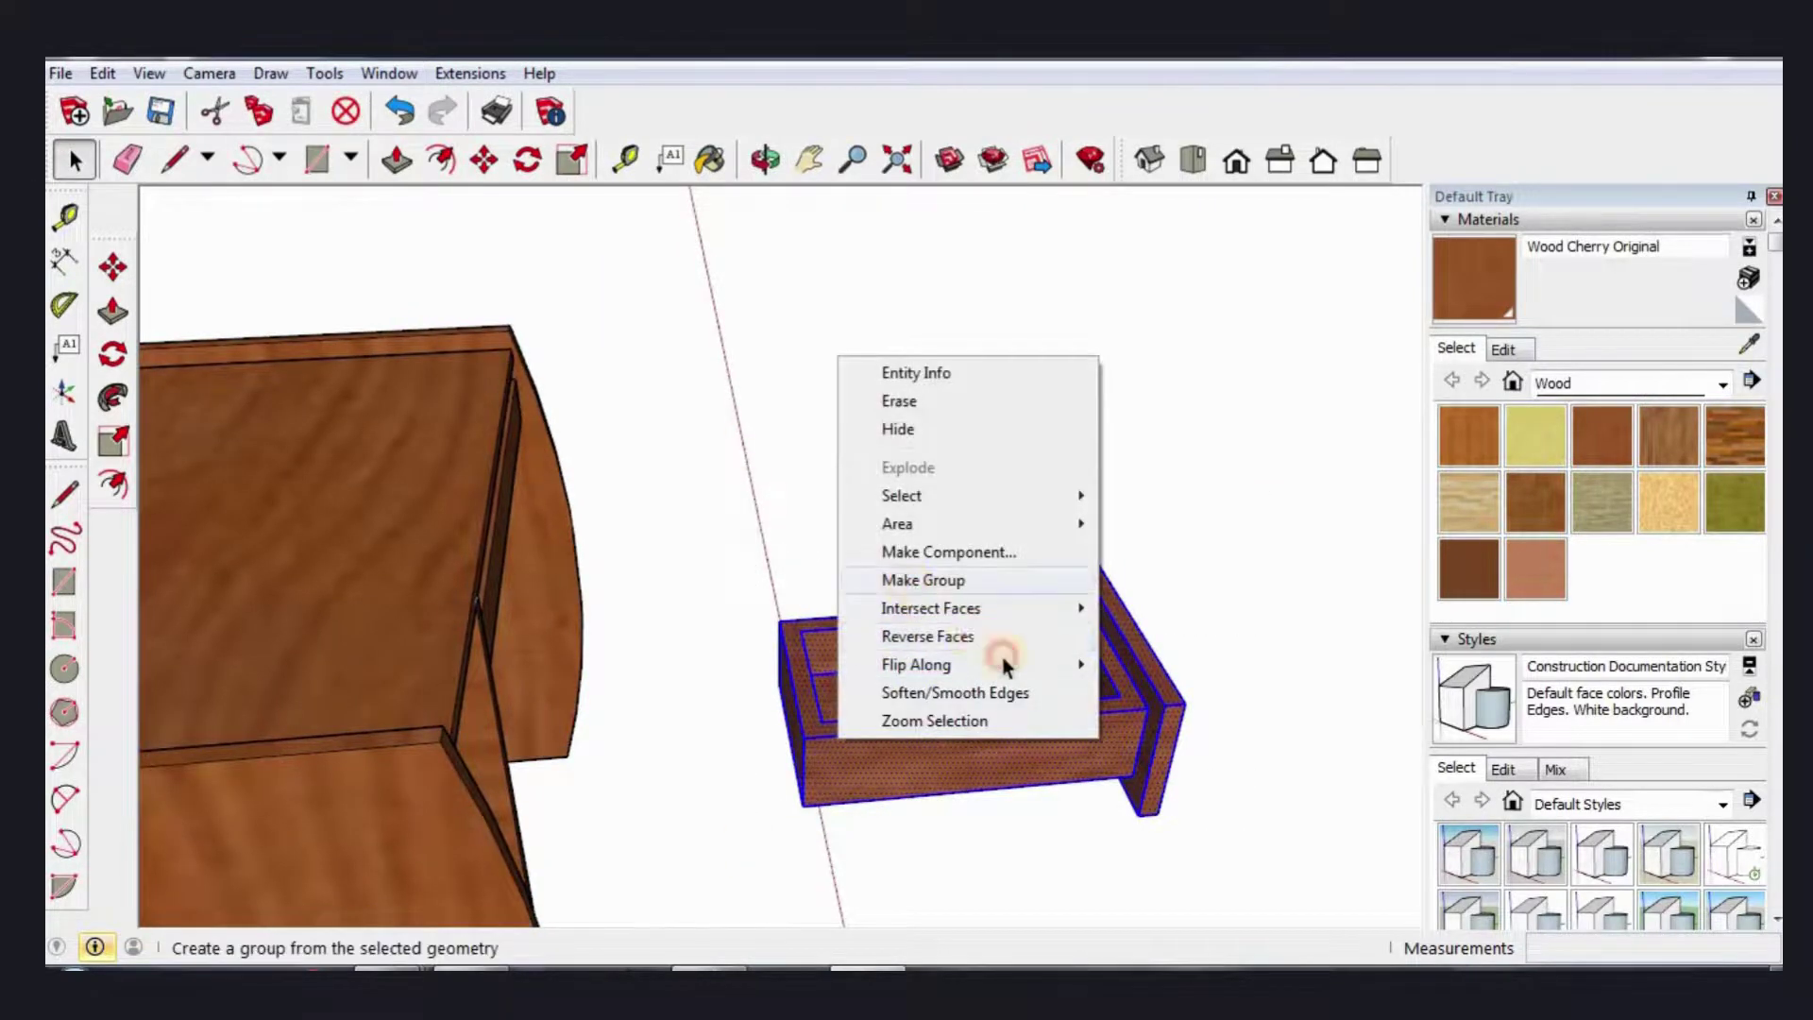
pyautogui.click(913, 583)
pyautogui.moveTo(912, 583); pyautogui.dragTo(935, 672, button='middle')
pyautogui.moveTo(932, 672); pyautogui.dragTo(937, 676)
# Step: Move the drawer group 600 mm into the desk's upper-left drawer opening
pyautogui.press('m')
pyautogui.moveTo(972, 572)
pyautogui.mouseDown(button='middle')
pyautogui.moveTo(1079, 720)
pyautogui.moveTo(696, 720)
pyautogui.mouseUp(button='middle')
pyautogui.scroll(3, 769, 672)
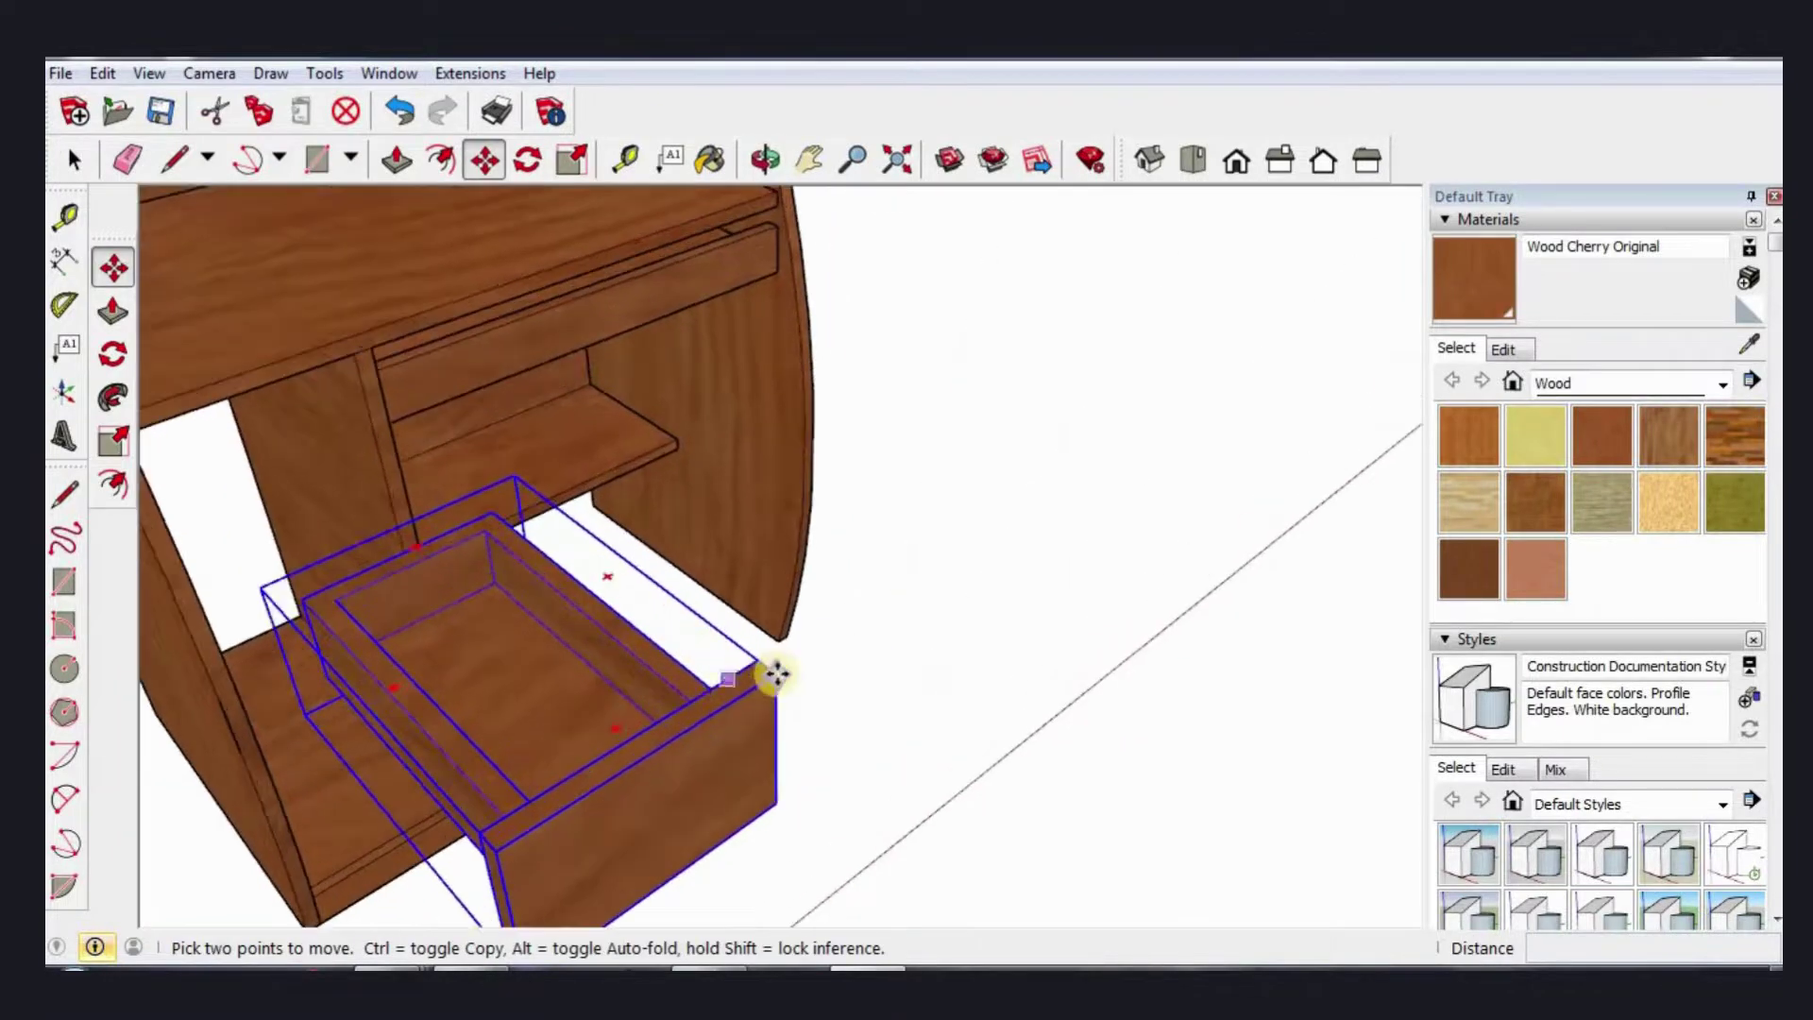
pyautogui.moveTo(421, 459); pyautogui.dragTo(365, 352)
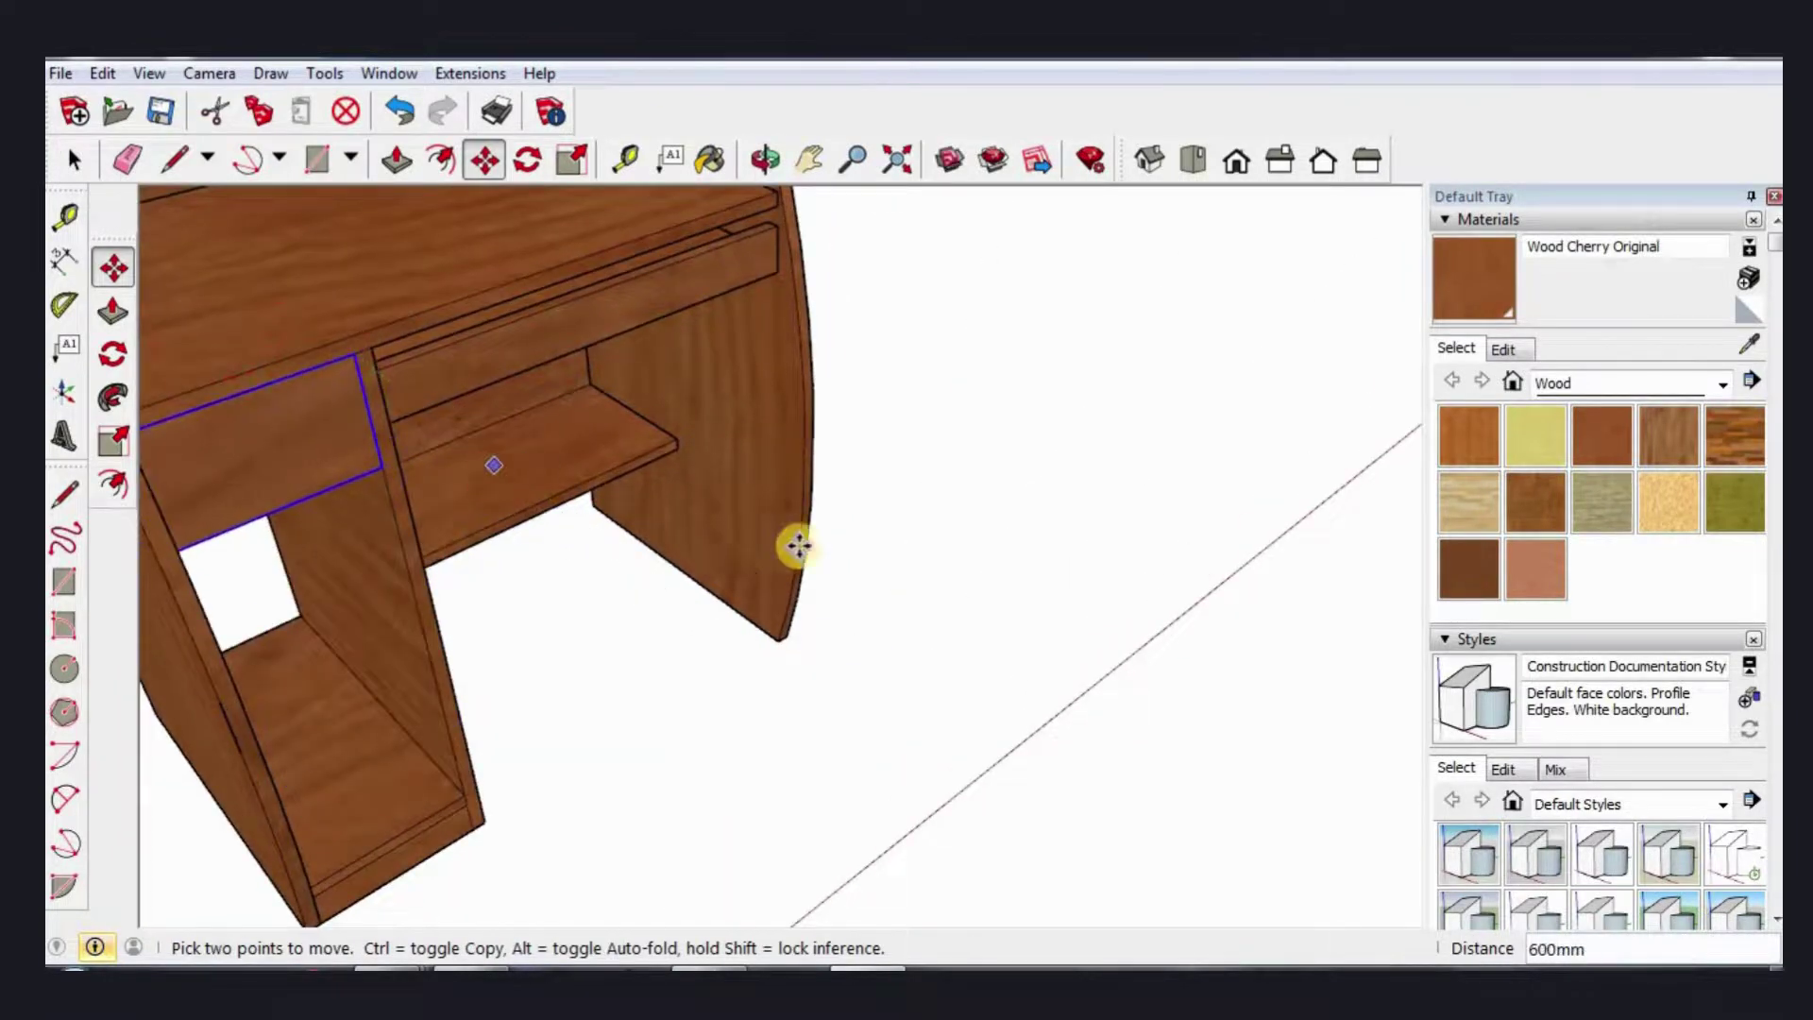
pyautogui.scroll(-3, 798, 543)
pyautogui.press('space')
pyautogui.moveTo(728, 538)
pyautogui.mouseDown(button='middle')
pyautogui.moveTo(242, 417)
pyautogui.moveTo(457, 336)
pyautogui.mouseUp(button='middle')
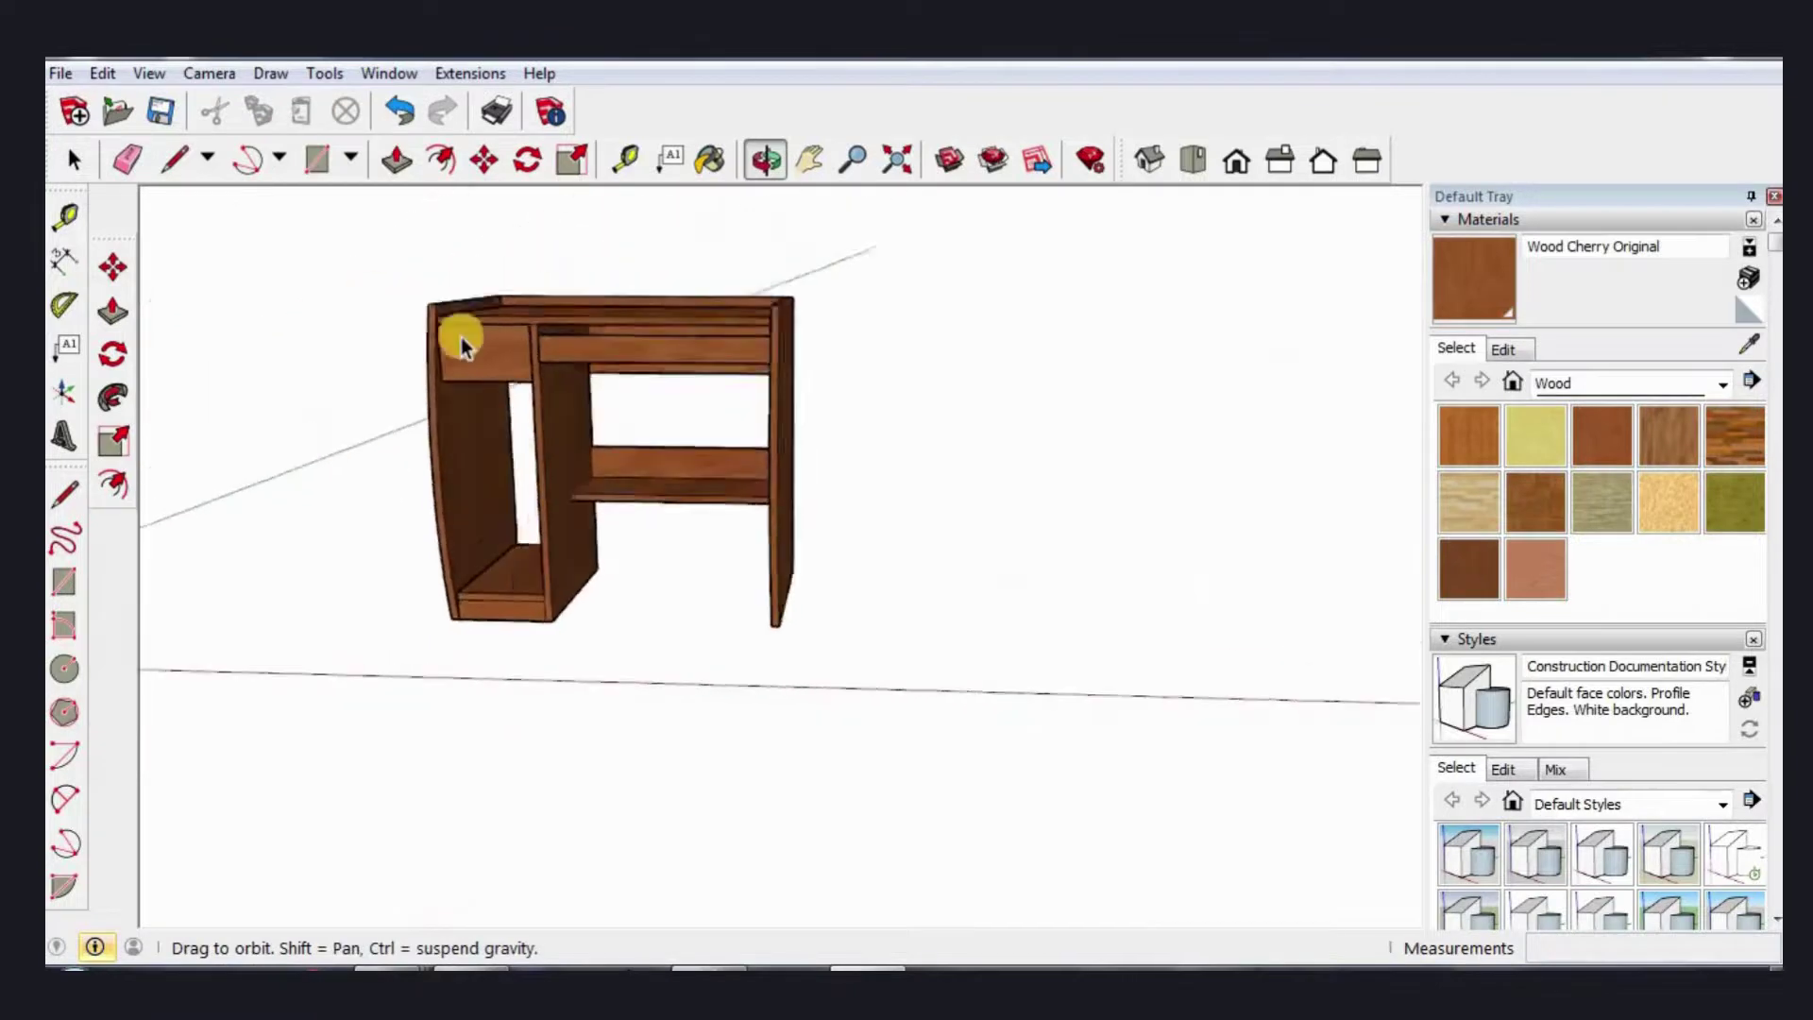
# Step: Add the 800 mm width dimension along the desk's top edge
pyautogui.scroll(2, 461, 345)
pyautogui.scroll(-2, 463, 349)
pyautogui.moveTo(1045, 579)
pyautogui.mouseDown(button='middle')
pyautogui.moveTo(559, 526)
pyautogui.moveTo(1062, 562)
pyautogui.moveTo(1359, 558)
pyautogui.moveTo(615, 611)
pyautogui.moveTo(785, 652)
pyautogui.moveTo(279, 283)
pyautogui.mouseUp(button='middle')
pyautogui.moveTo(755, 500)
pyautogui.mouseDown(button='middle')
pyautogui.moveTo(781, 502)
pyautogui.moveTo(767, 498)
pyautogui.mouseUp(button='middle')
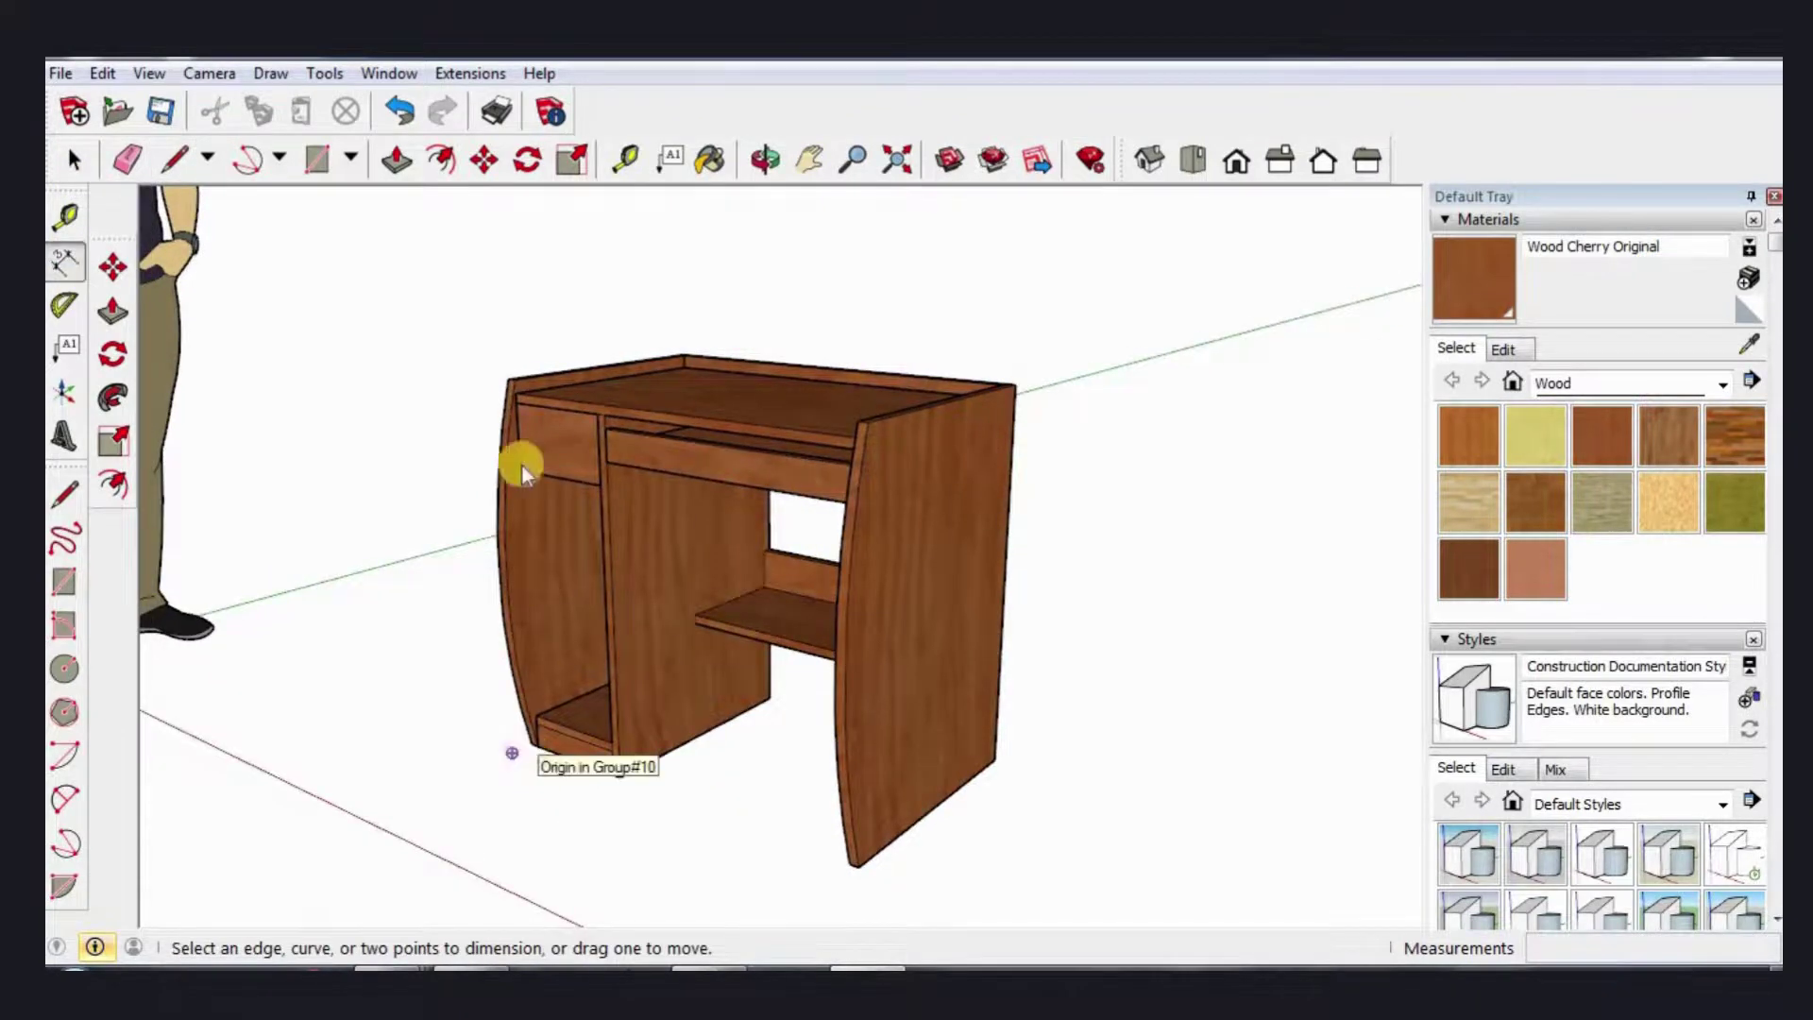
pyautogui.click(503, 381)
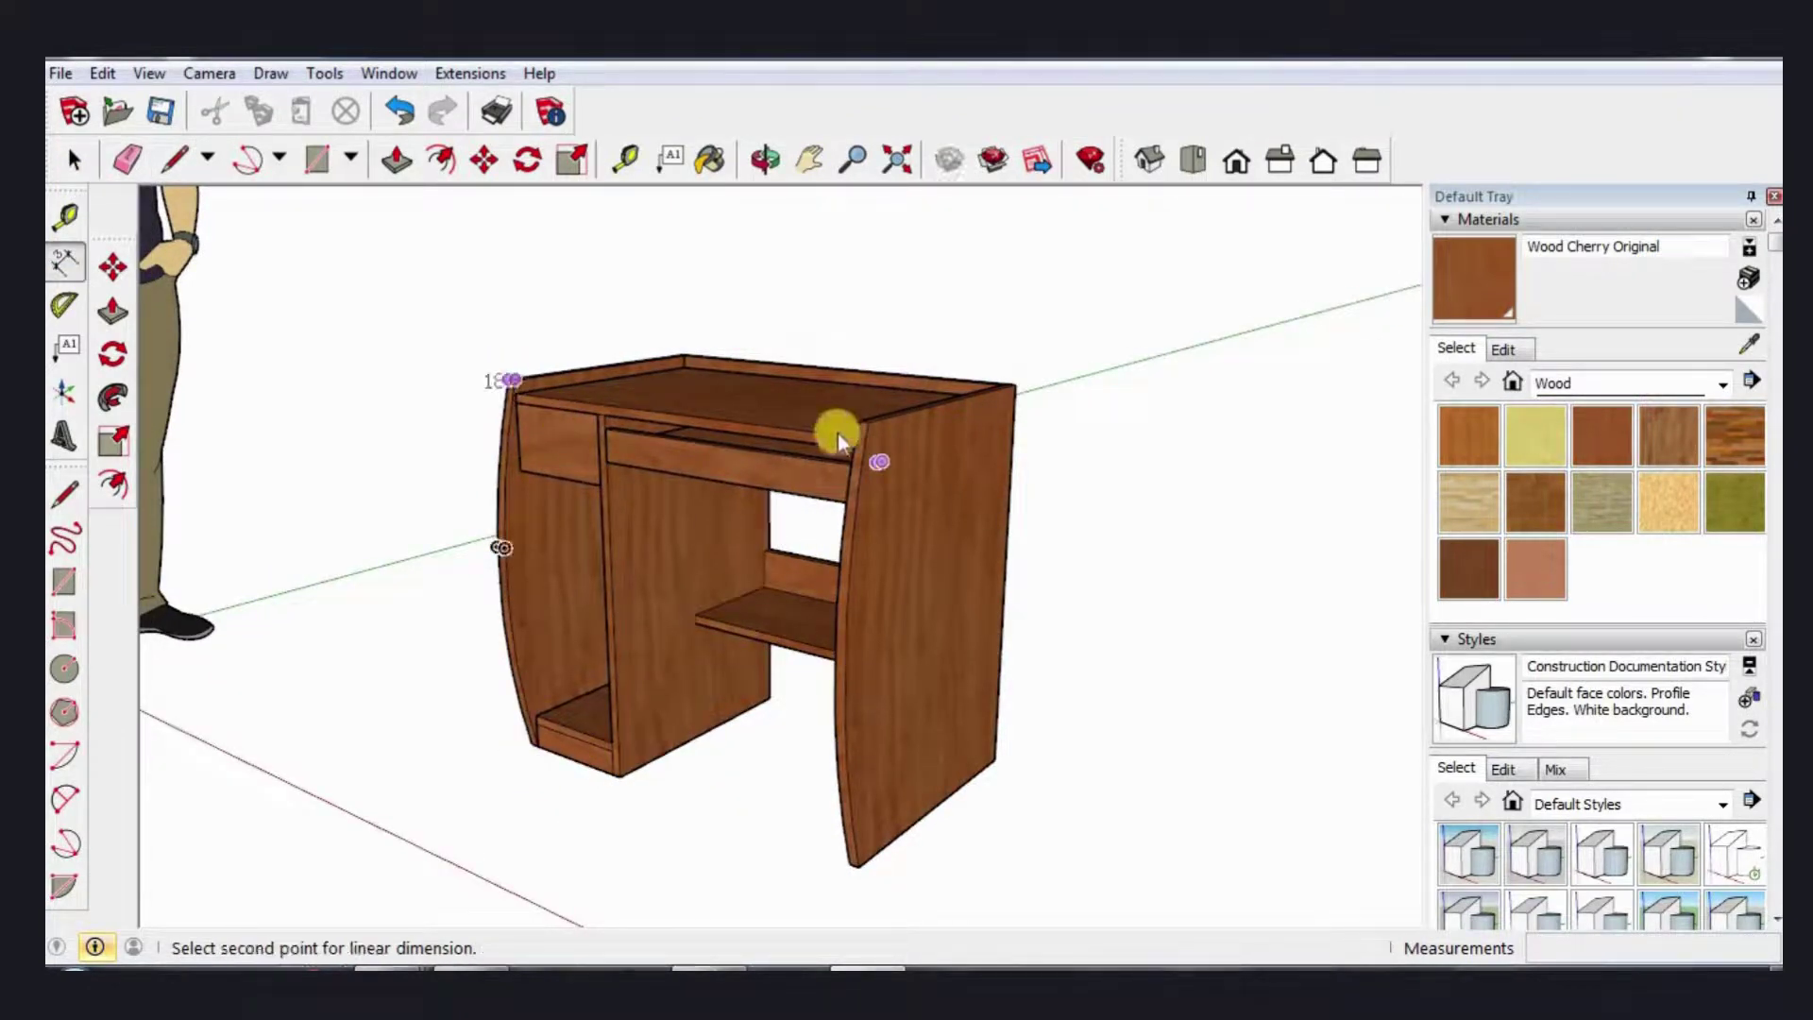
pyautogui.click(866, 378)
pyautogui.click(865, 335)
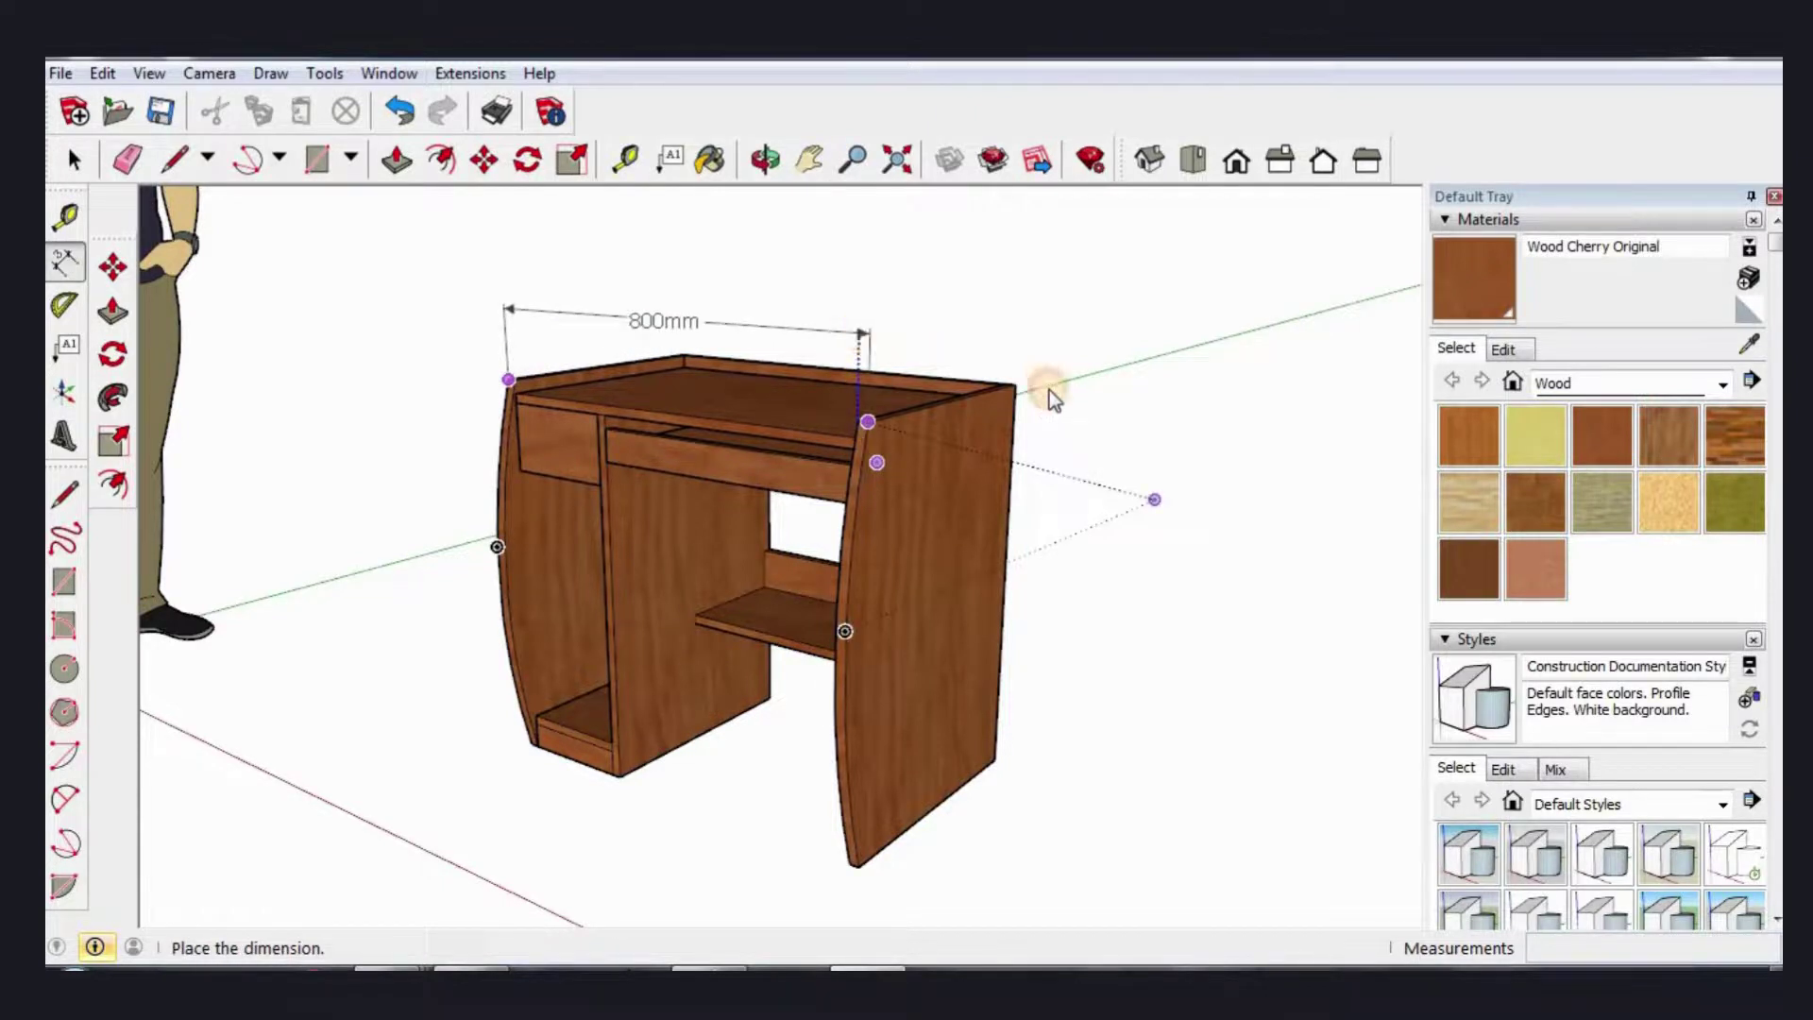
# Step: Add the 750 mm height dimension beside the desk's right side
pyautogui.click(1018, 386)
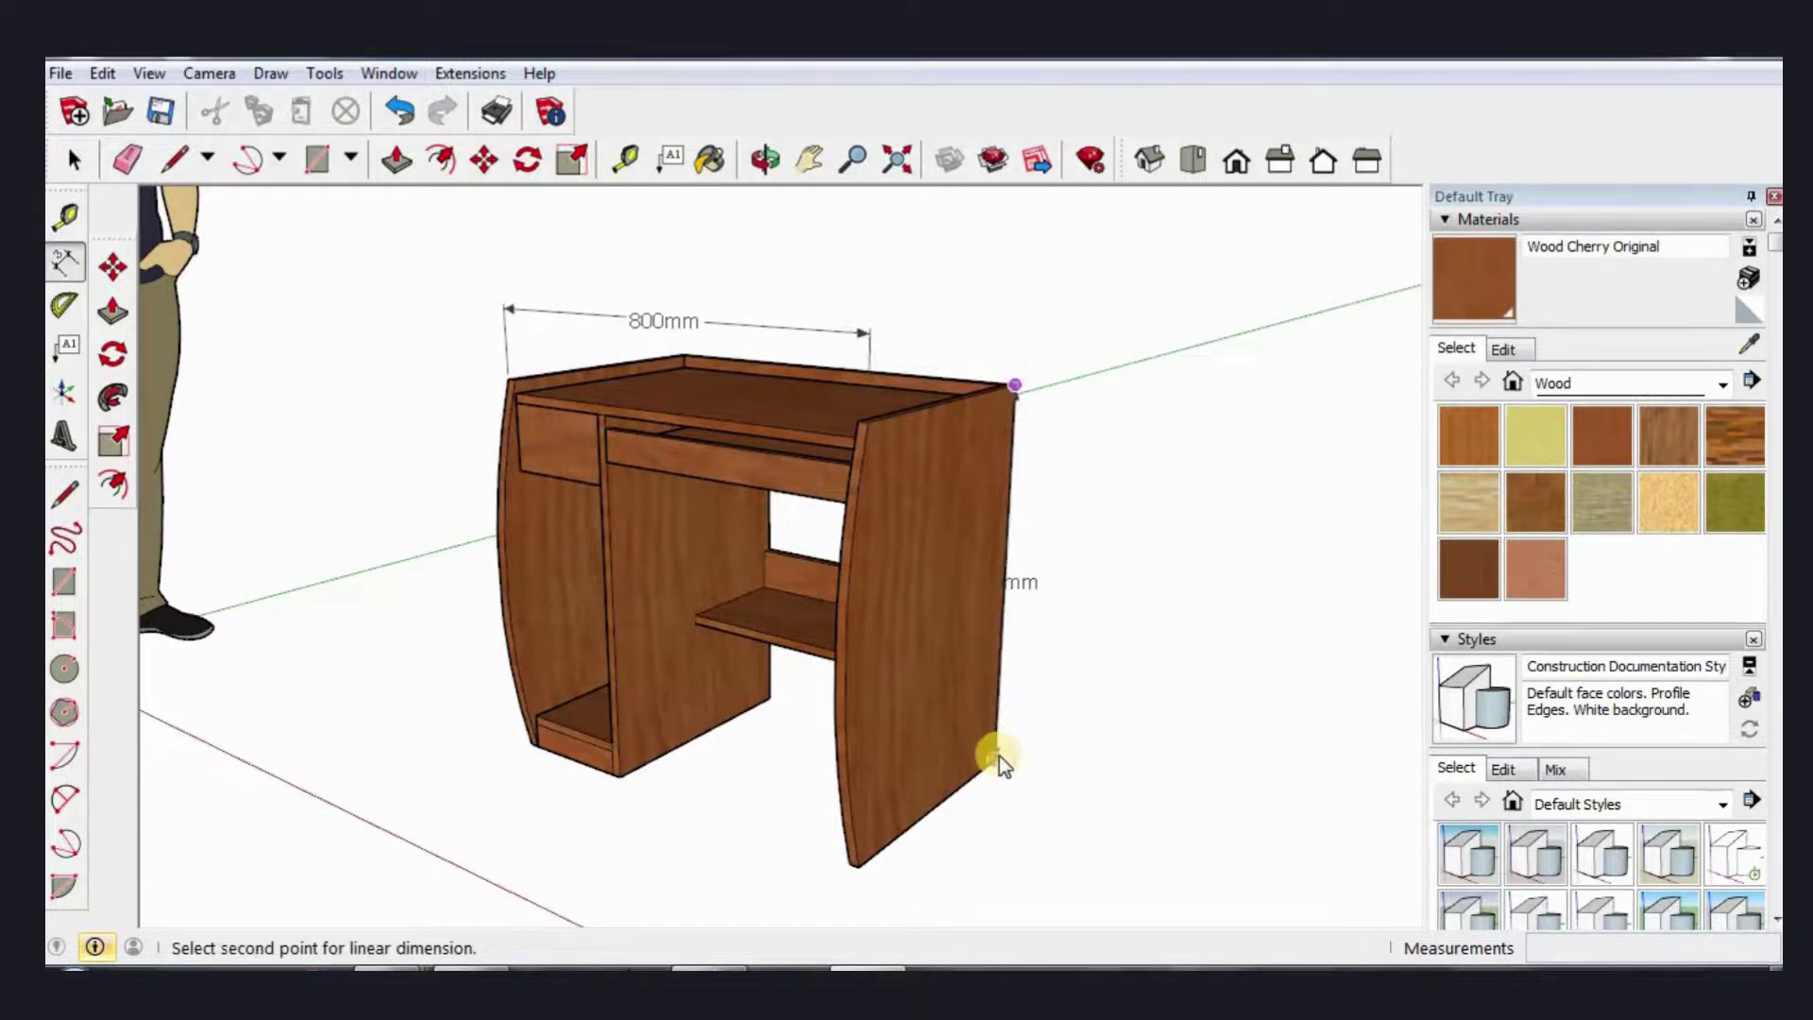
pyautogui.click(999, 757)
pyautogui.click(1054, 795)
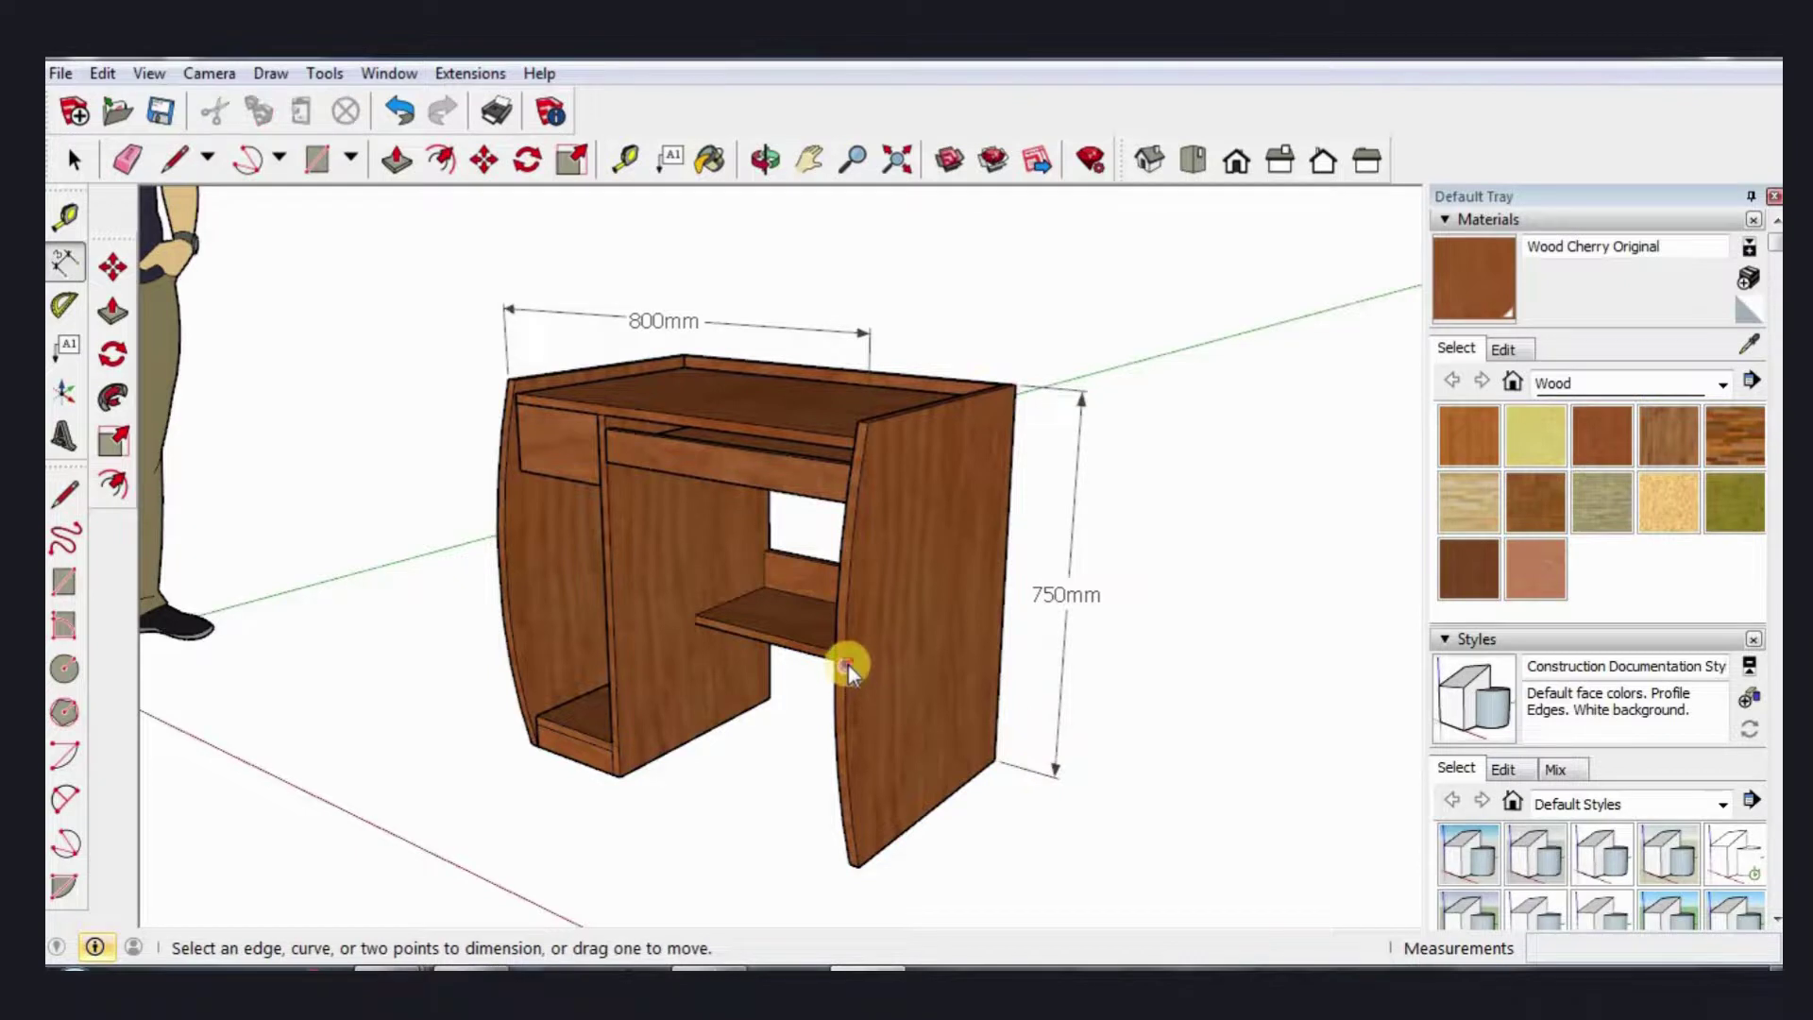
pyautogui.click(846, 666)
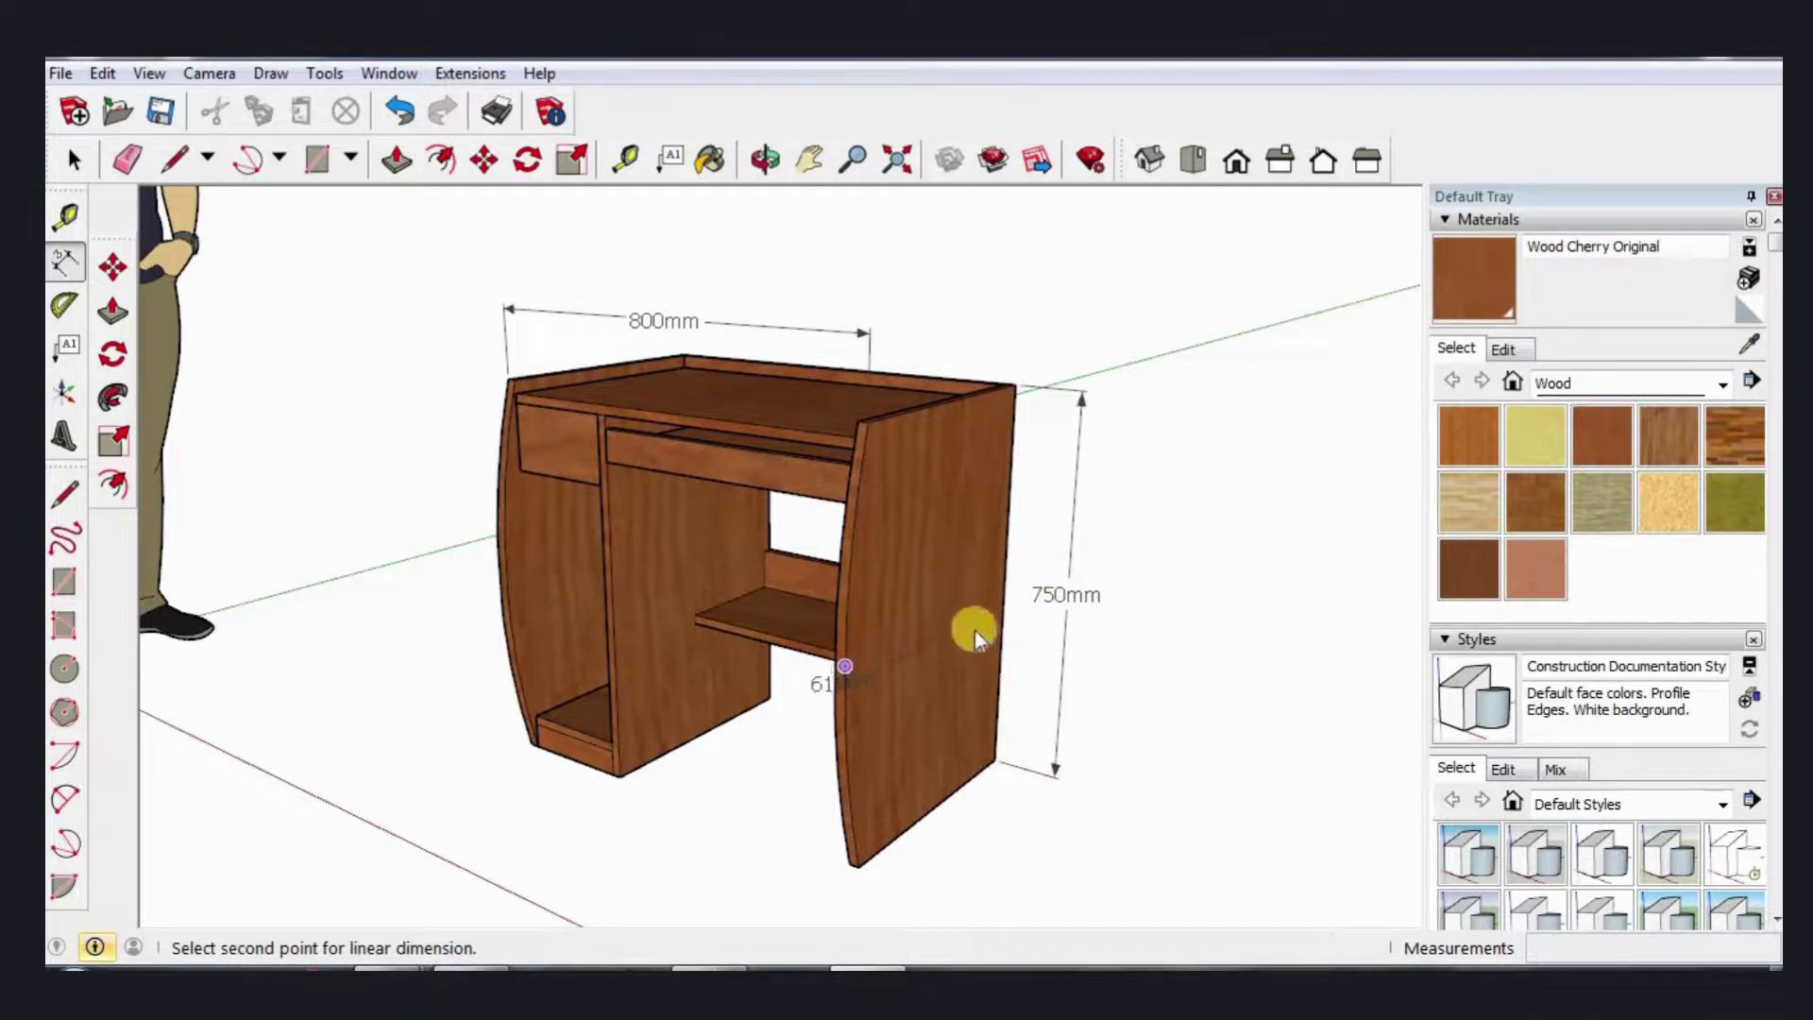
pyautogui.press('space')
pyautogui.press('l')
pyautogui.click(847, 663)
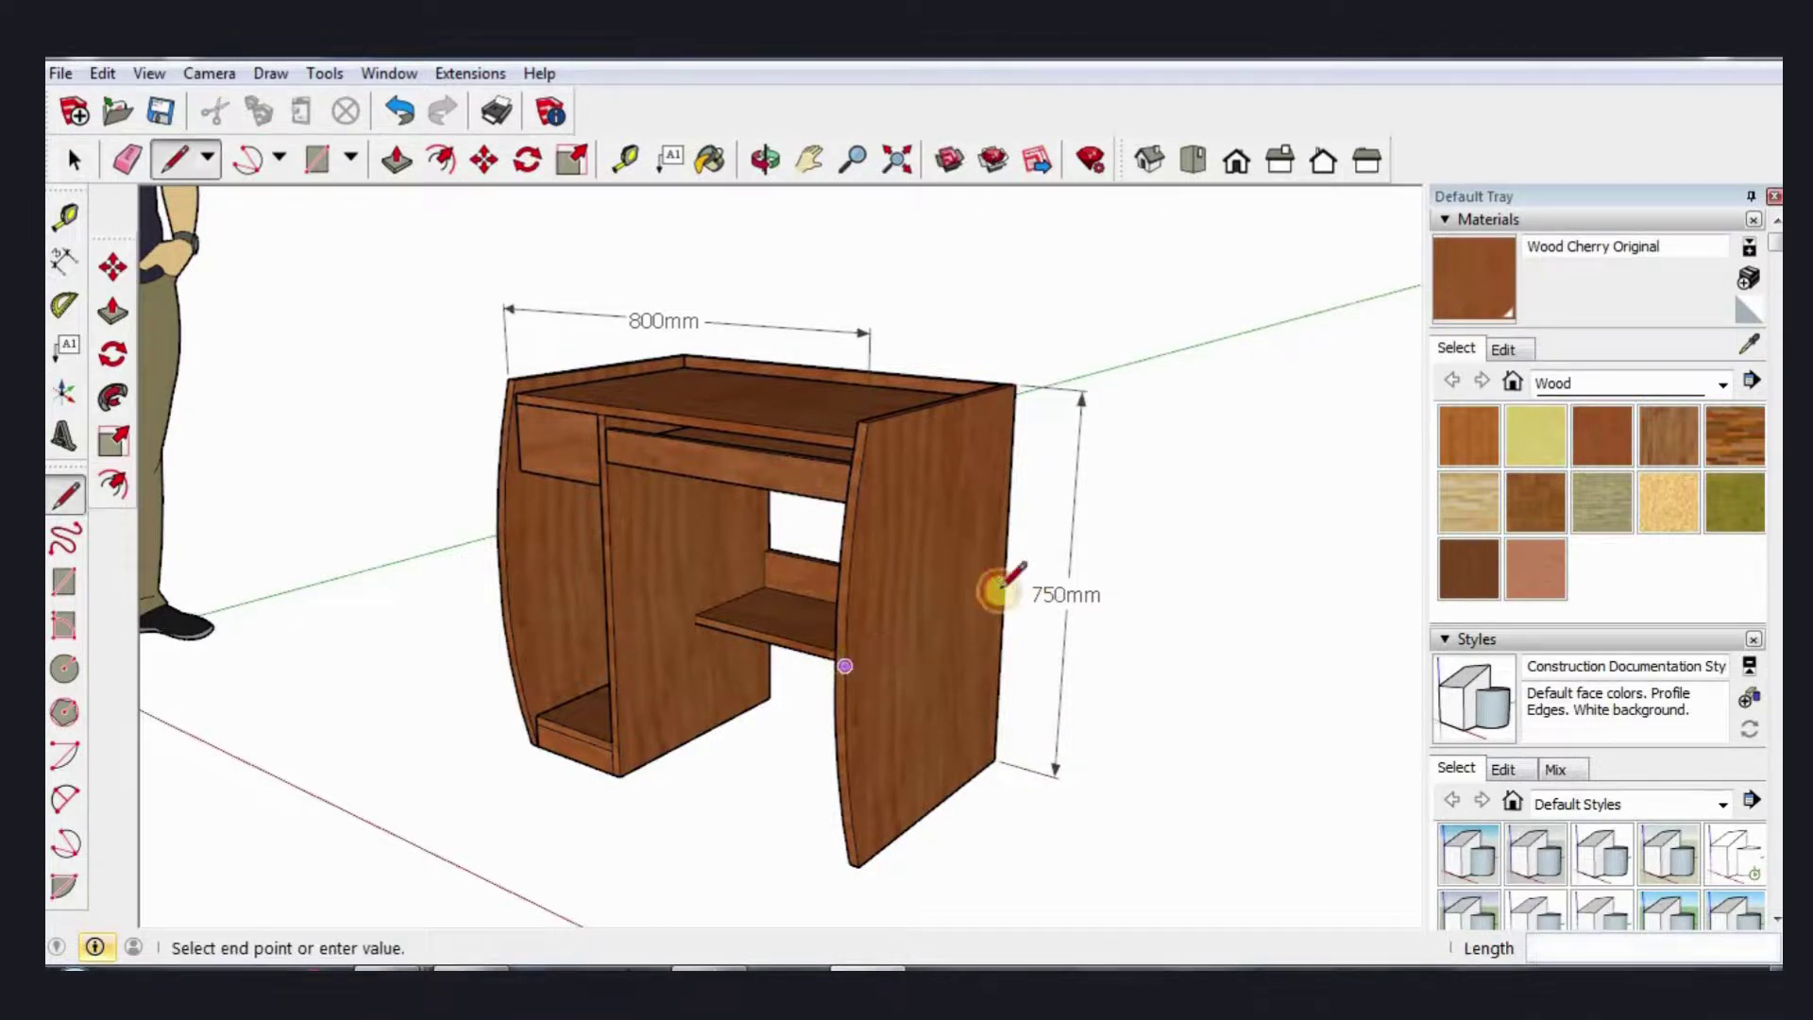
pyautogui.press('space')
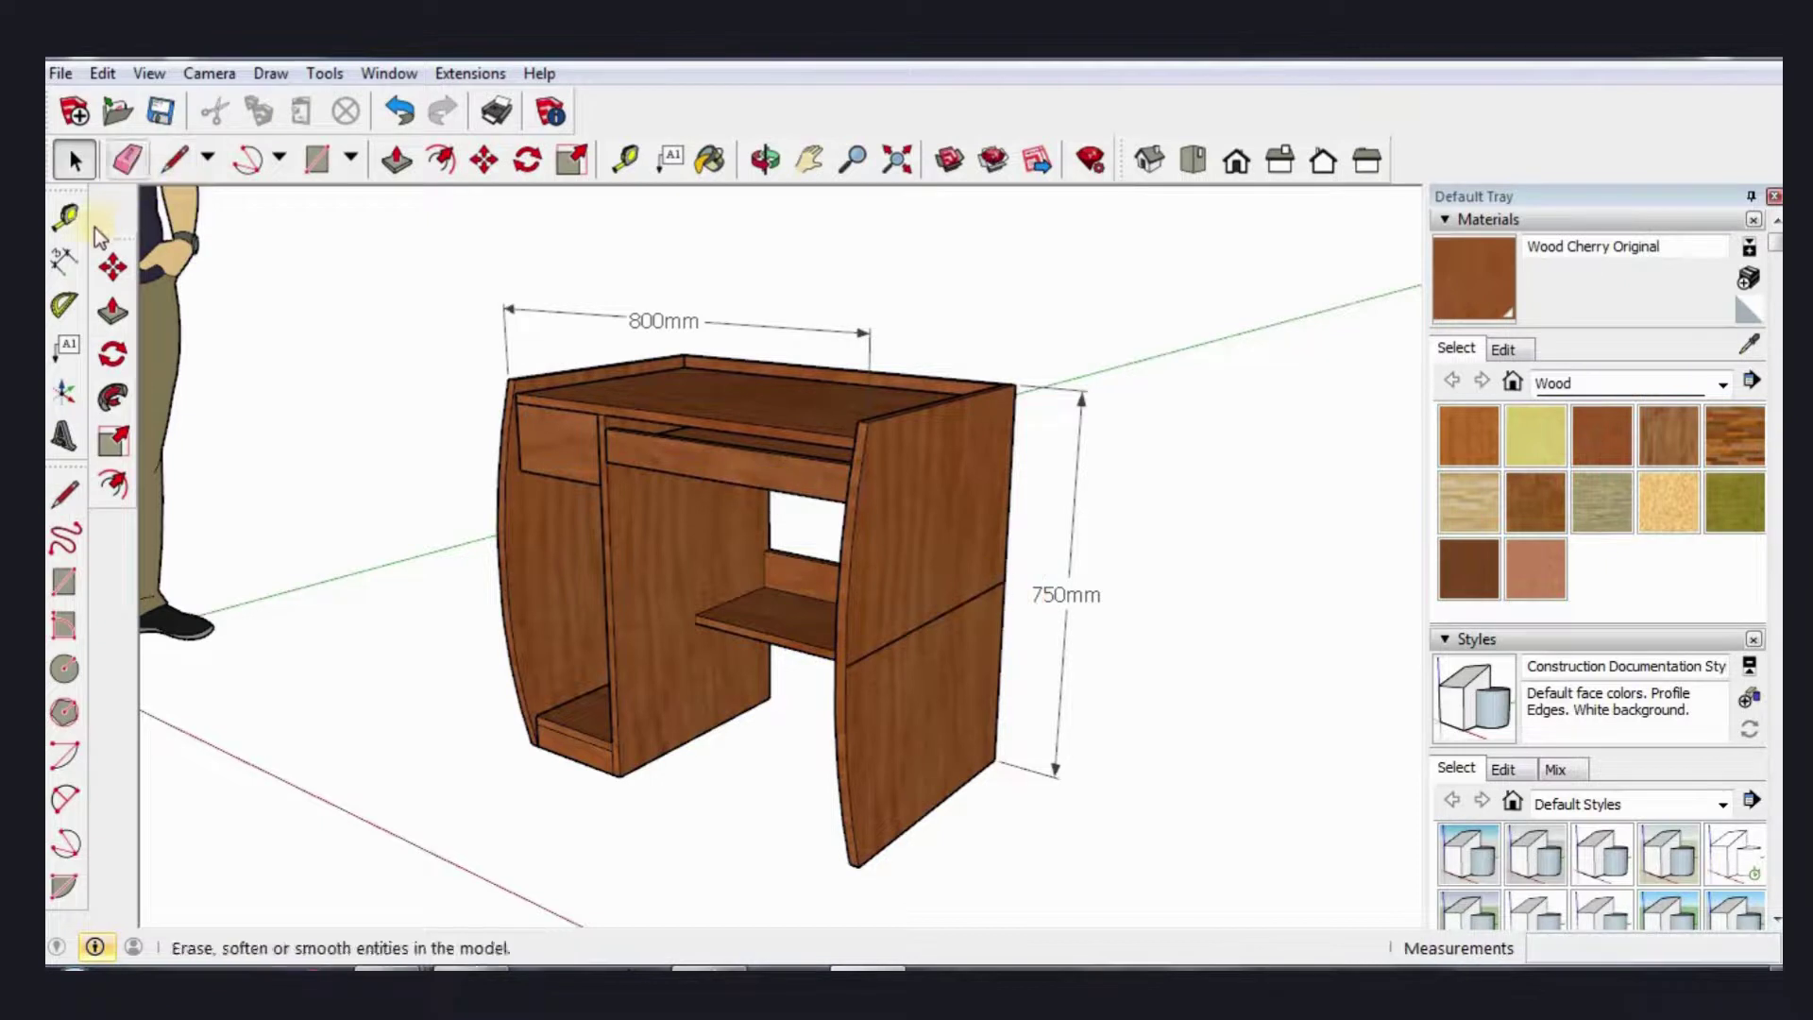
# Step: Add the 550 mm depth dimension on the side panel
pyautogui.click(64, 261)
pyautogui.click(846, 667)
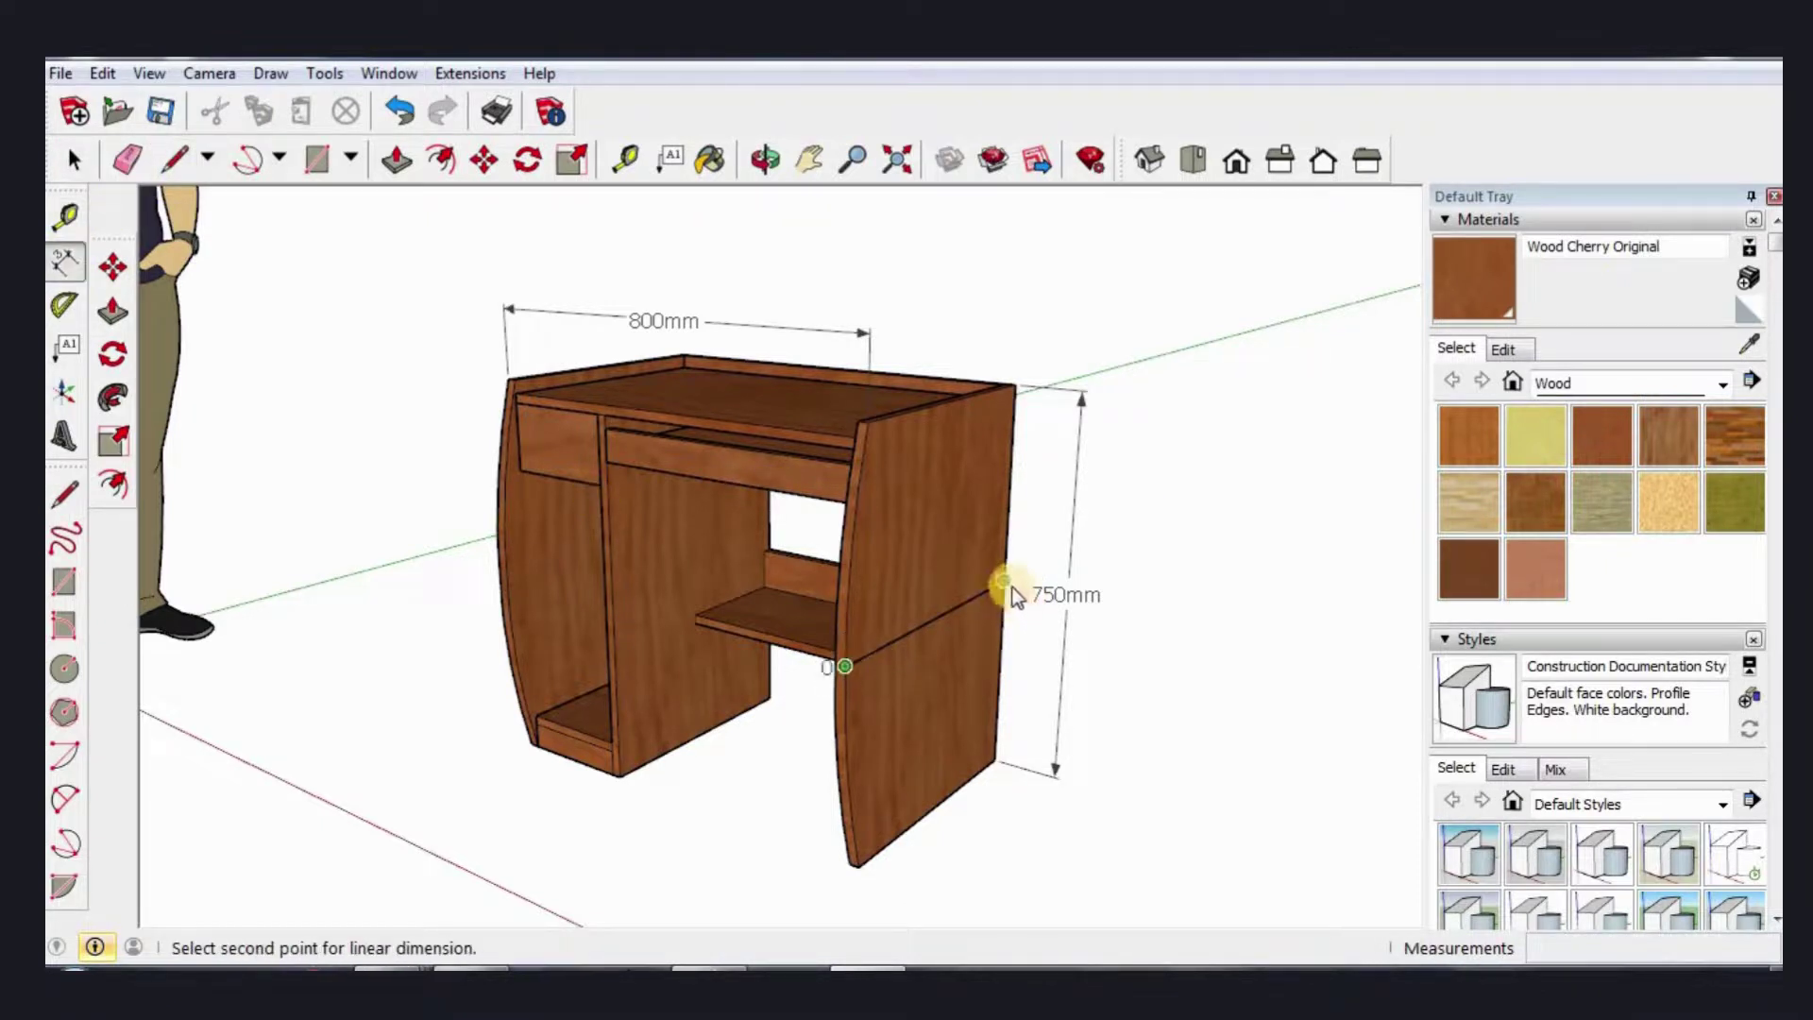
pyautogui.click(1003, 580)
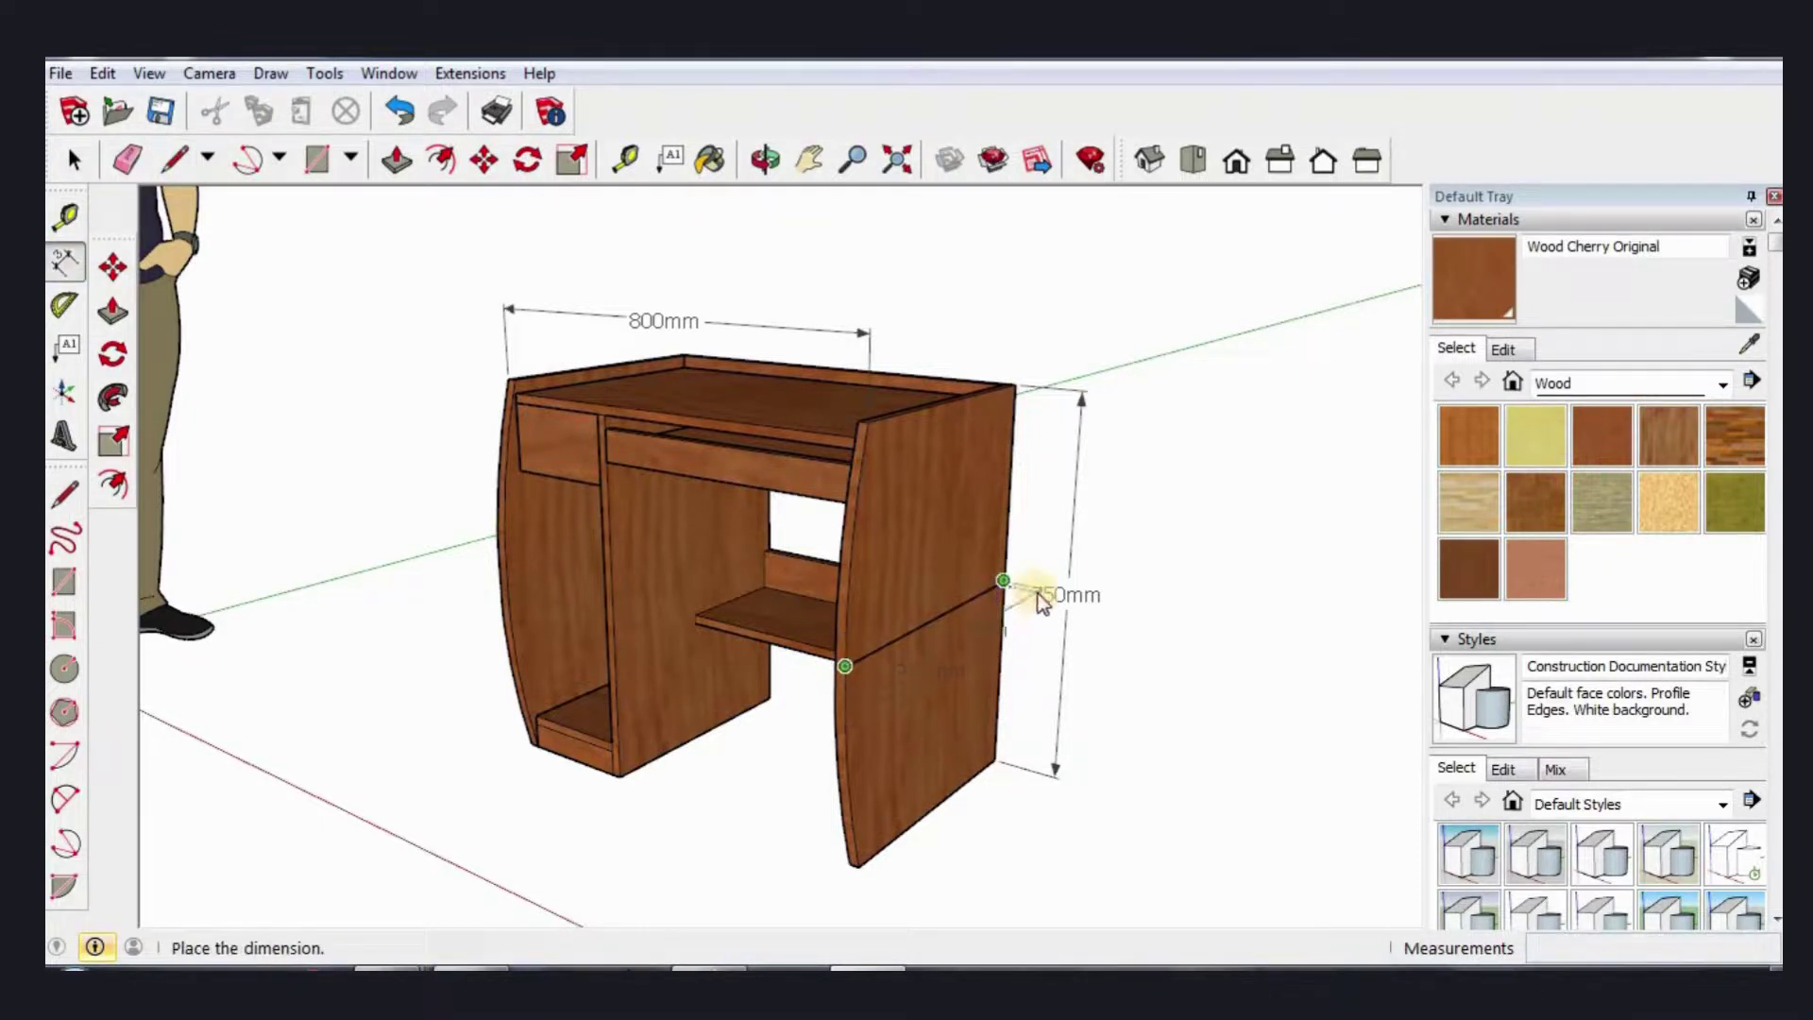
pyautogui.click(1027, 603)
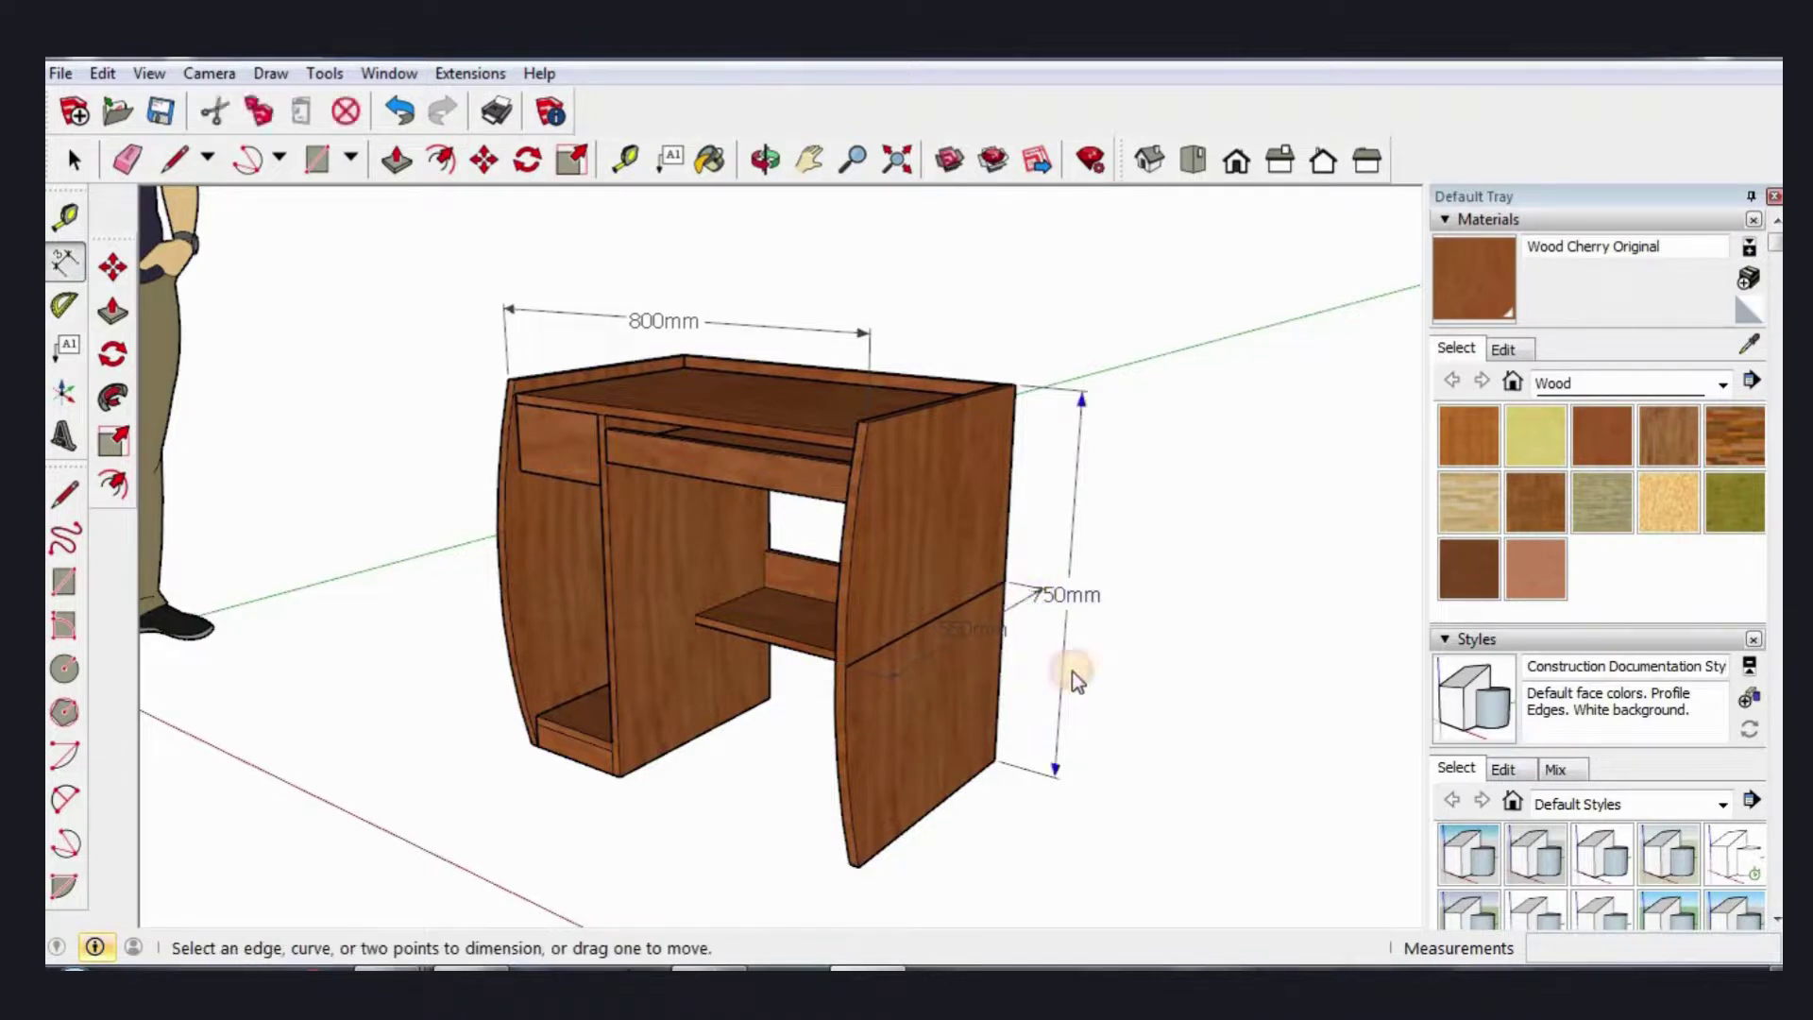
pyautogui.click(910, 635)
pyautogui.press('space')
pyautogui.press('Escape')
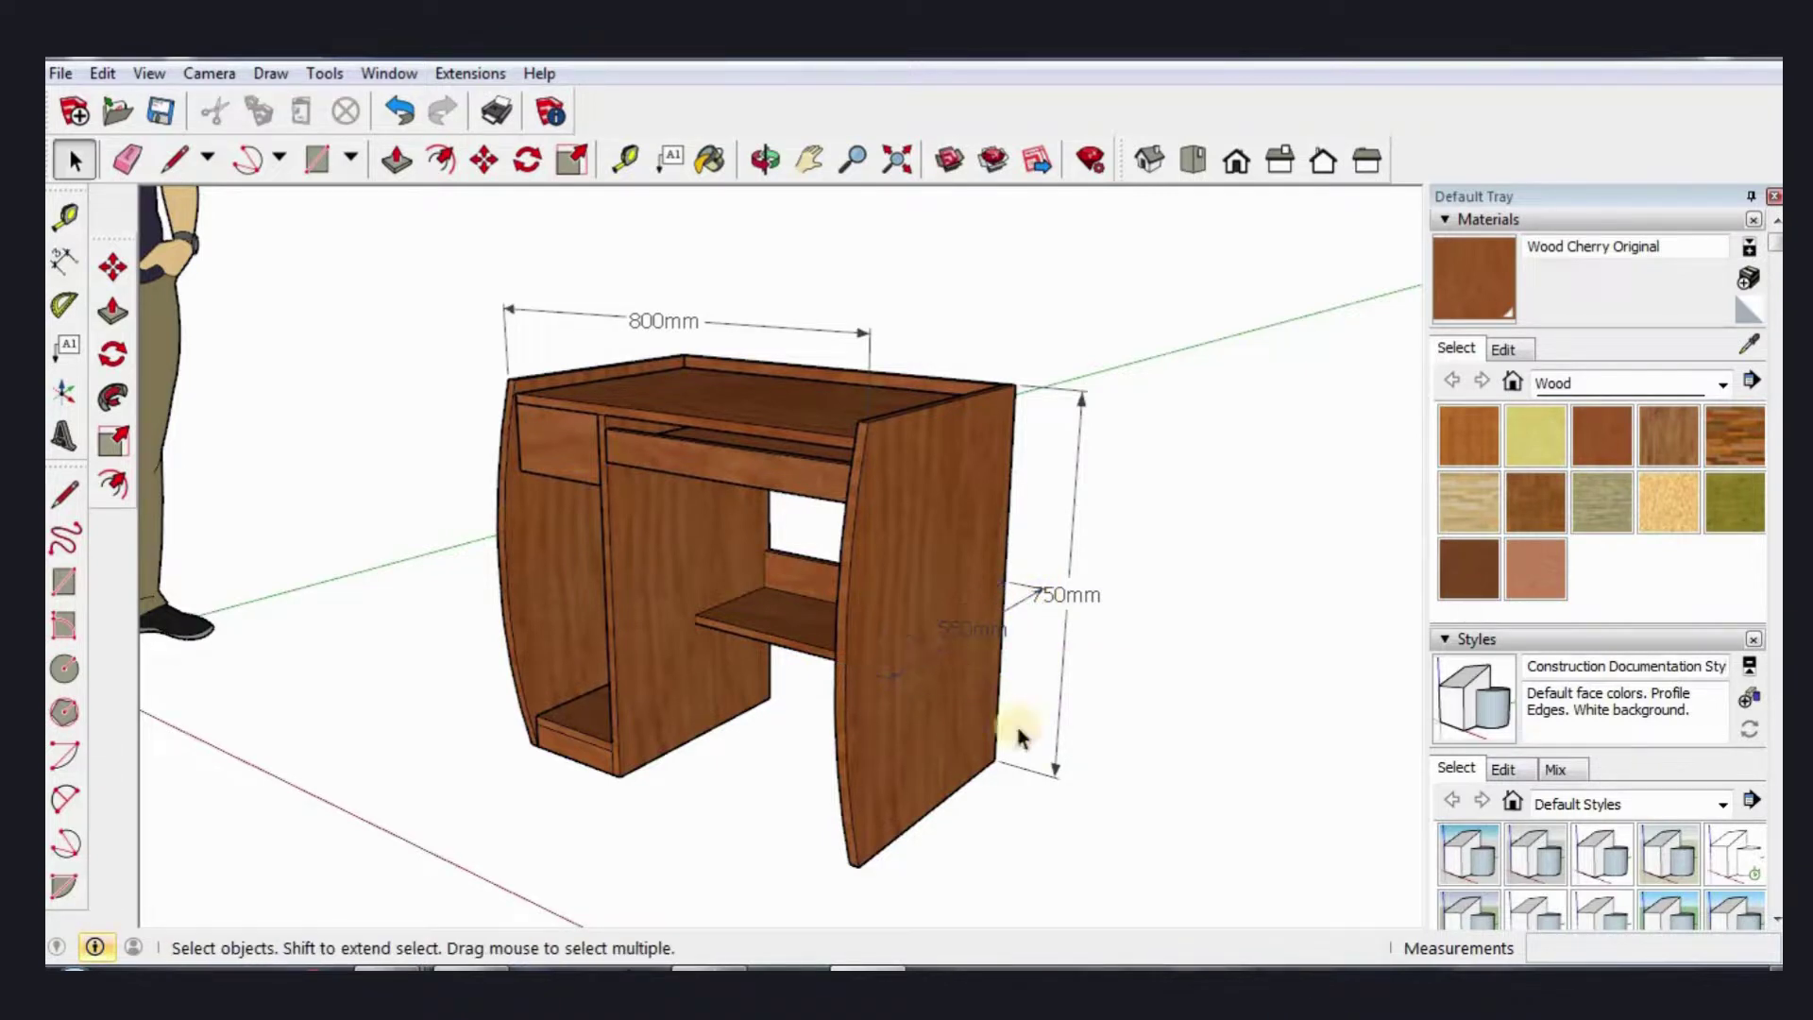
pyautogui.moveTo(991, 723)
pyautogui.mouseDown(button='middle')
pyautogui.moveTo(745, 777)
pyautogui.moveTo(835, 783)
pyautogui.mouseUp(button='middle')
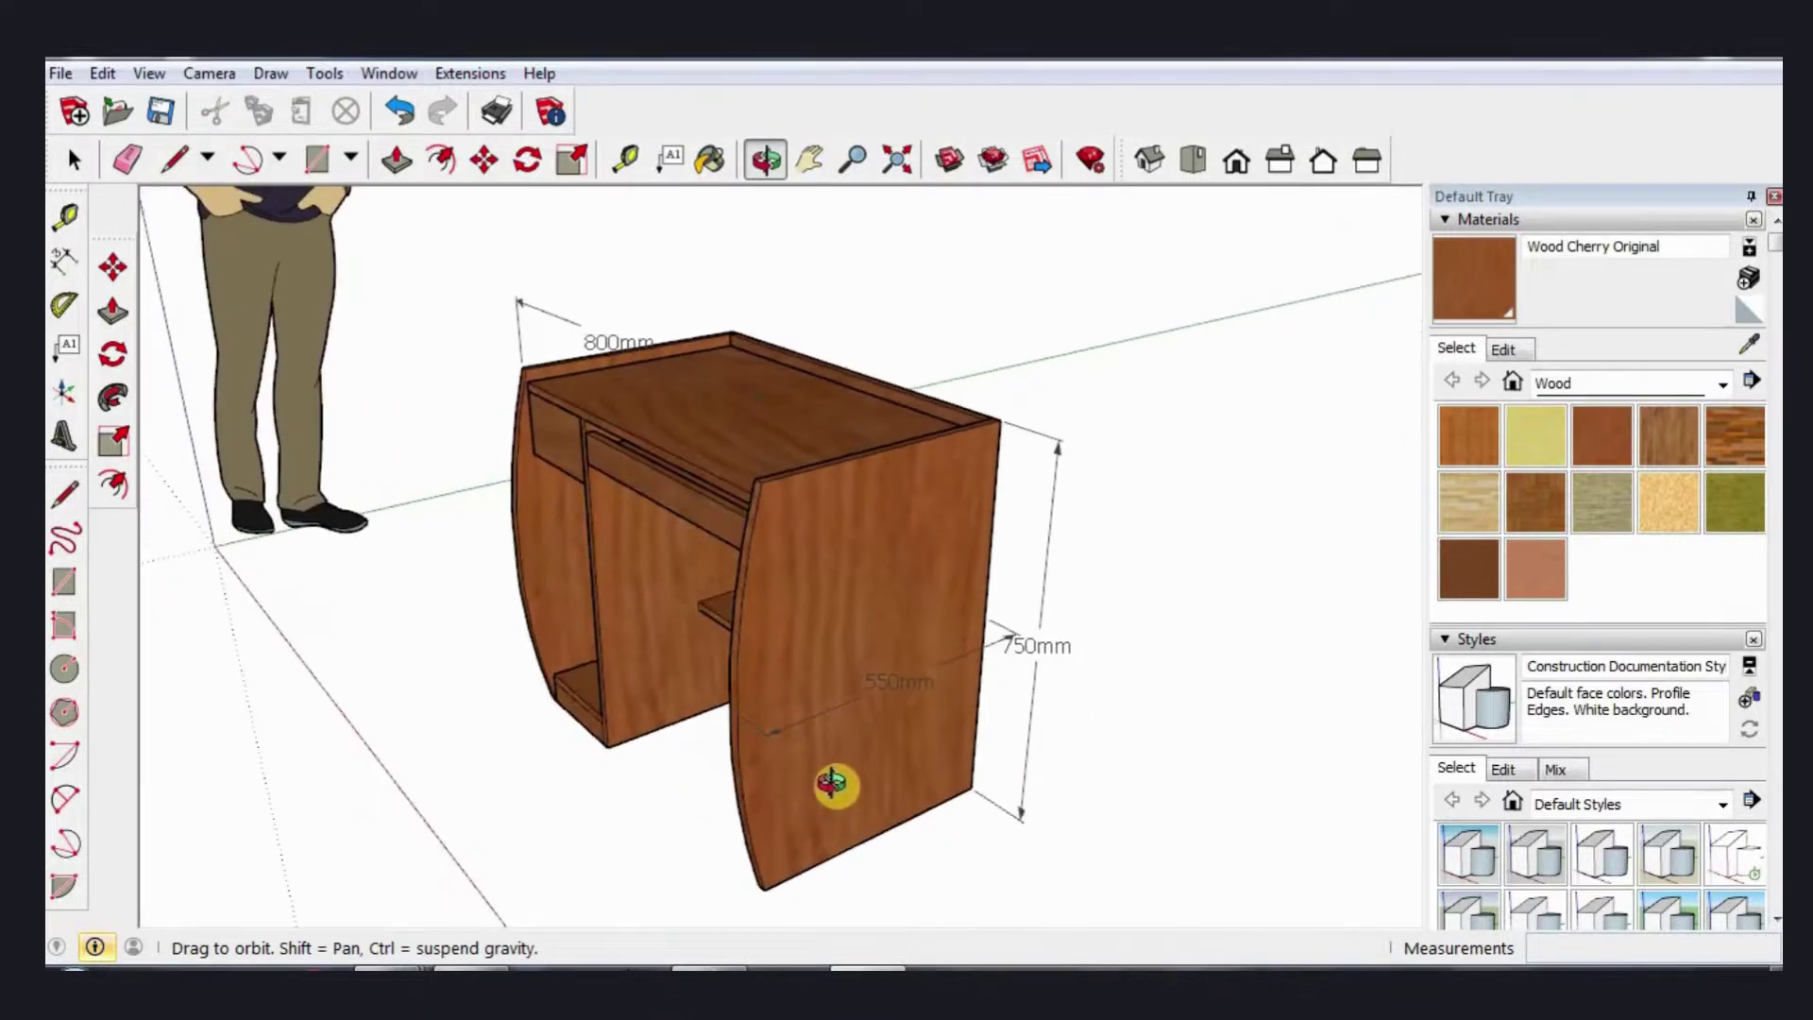
pyautogui.moveTo(975, 721)
pyautogui.mouseDown(button='middle')
pyautogui.moveTo(915, 700)
pyautogui.moveTo(1037, 667)
pyautogui.moveTo(809, 473)
pyautogui.moveTo(671, 473)
pyautogui.moveTo(505, 590)
pyautogui.moveTo(751, 716)
pyautogui.mouseUp(button='middle')
pyautogui.moveTo(922, 706)
pyautogui.mouseDown(button='middle')
pyautogui.moveTo(1012, 708)
pyautogui.moveTo(1080, 752)
pyautogui.moveTo(1088, 736)
pyautogui.mouseUp(button='middle')
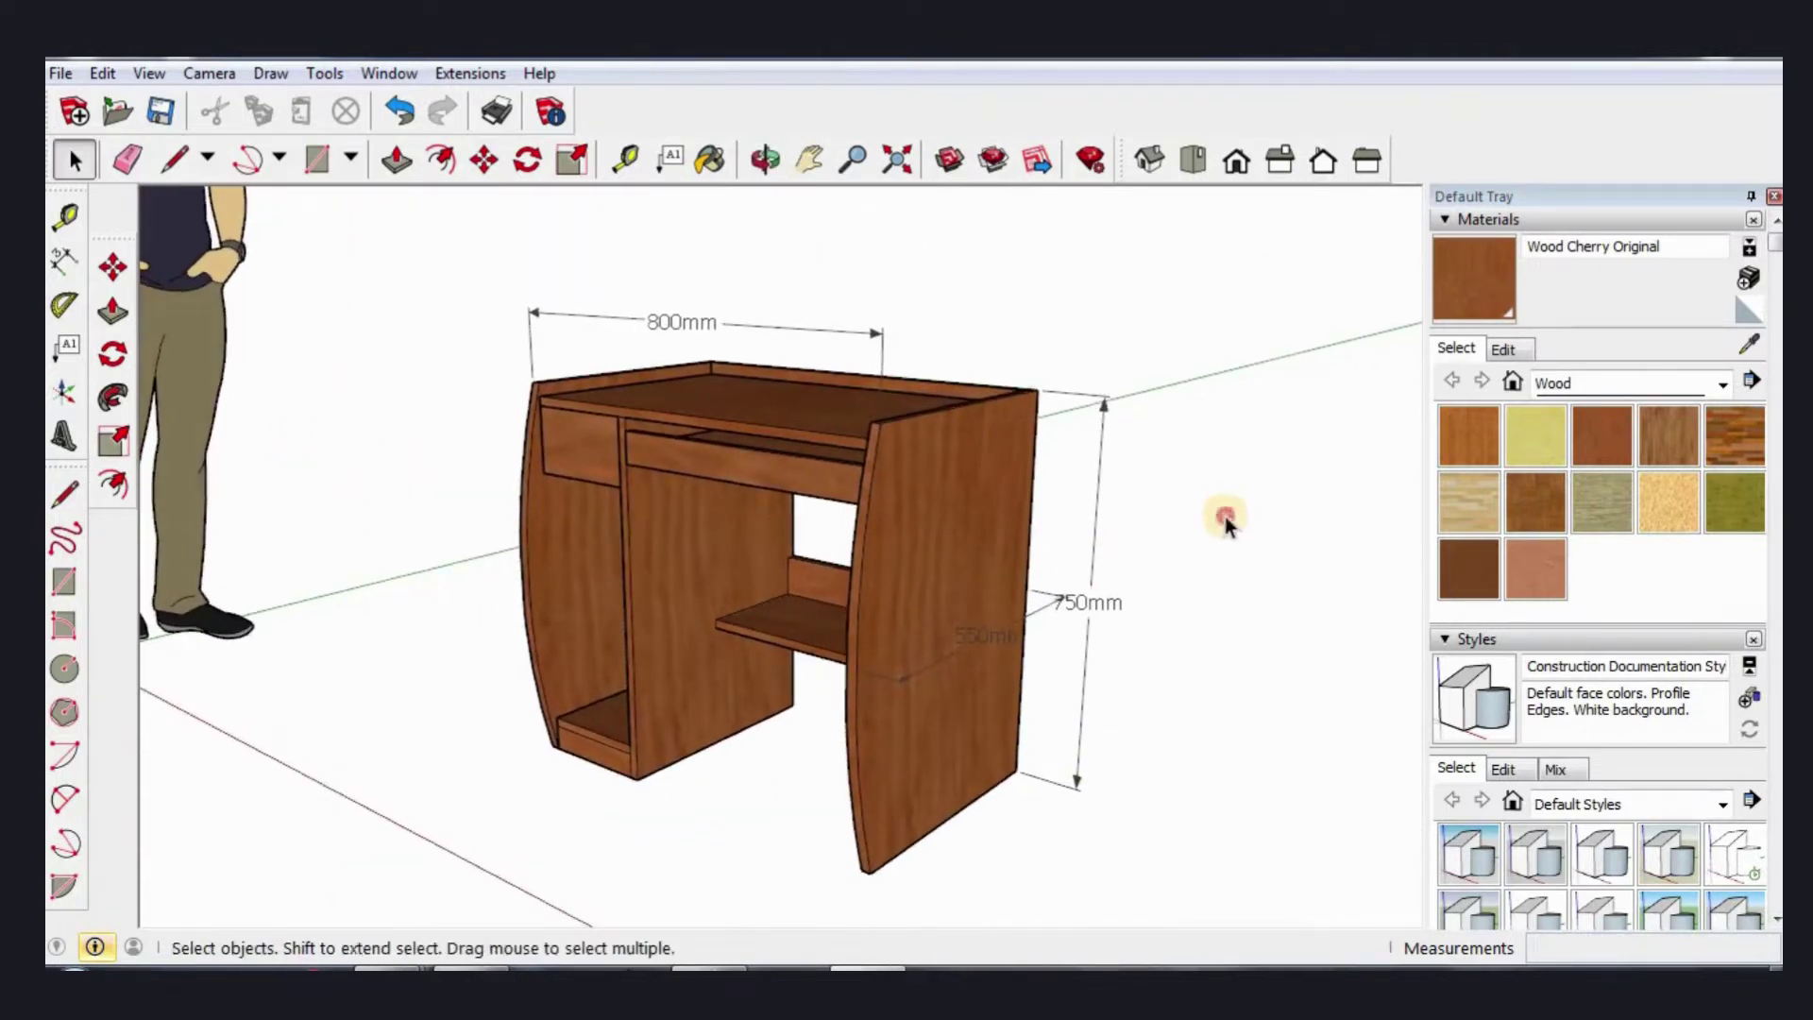